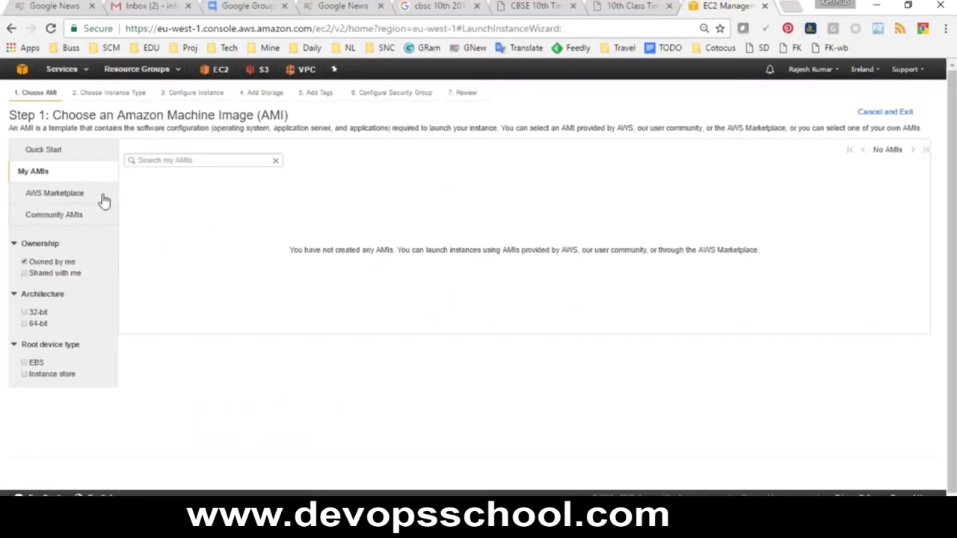
Check the My AMIs page, then browse the AWS Marketplace featured software, popular software and product categories.
{"action": "left_click_drag", "start_coordinate": [308, 249], "coordinate": [736, 243]}
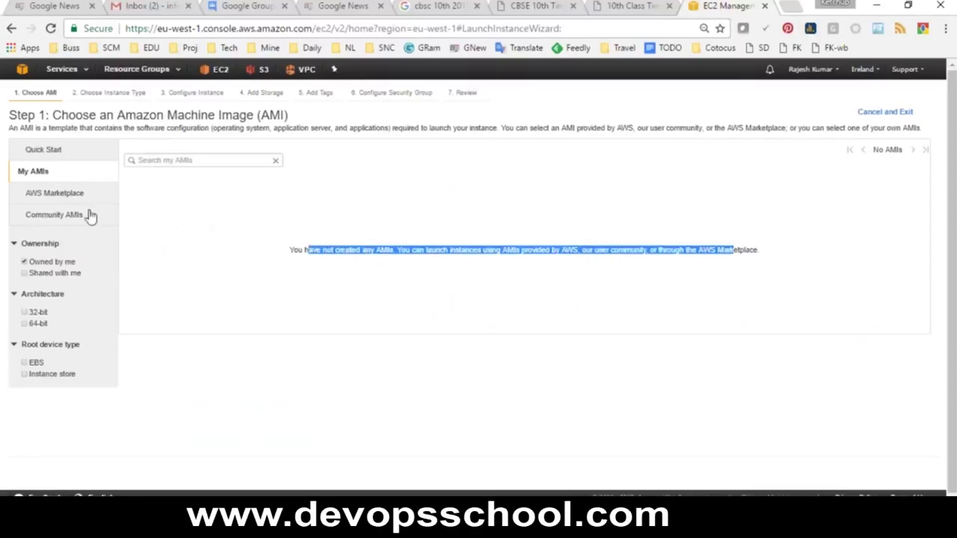
{"action": "left_click", "coordinate": [57, 193]}
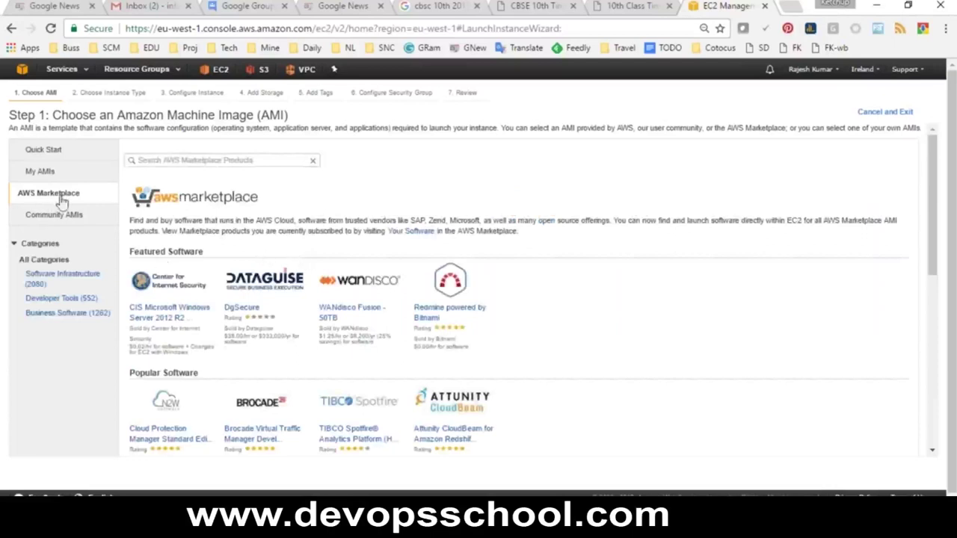
{"action": "scroll", "coordinate": [281, 302], "scroll_direction": "down", "scroll_amount": 1}
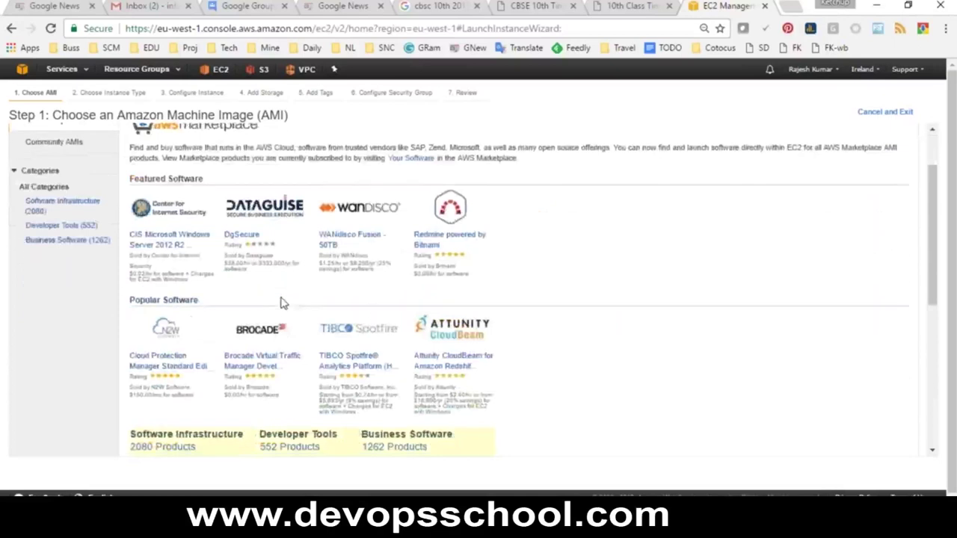
{"action": "scroll", "coordinate": [281, 303], "scroll_direction": "down", "scroll_amount": 1}
{"action": "scroll", "coordinate": [281, 302], "scroll_direction": "down", "scroll_amount": 4}
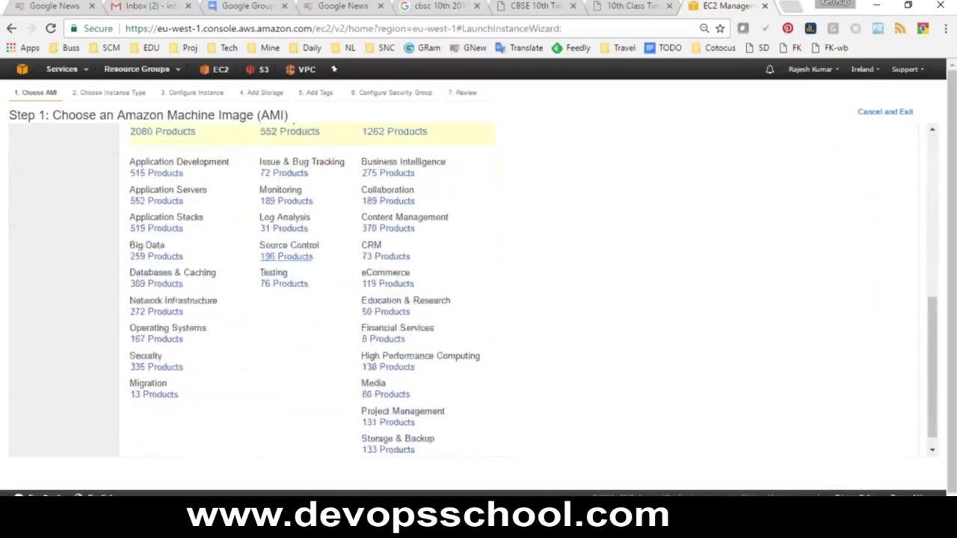
{"action": "scroll", "coordinate": [281, 302], "scroll_direction": "up", "scroll_amount": 6}
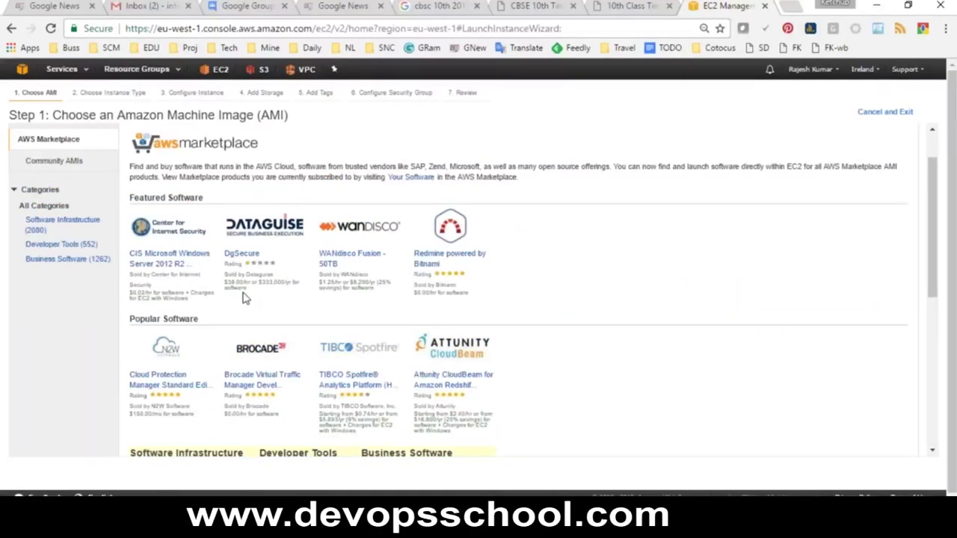
{"action": "scroll", "coordinate": [165, 231], "scroll_direction": "up", "scroll_amount": 1}
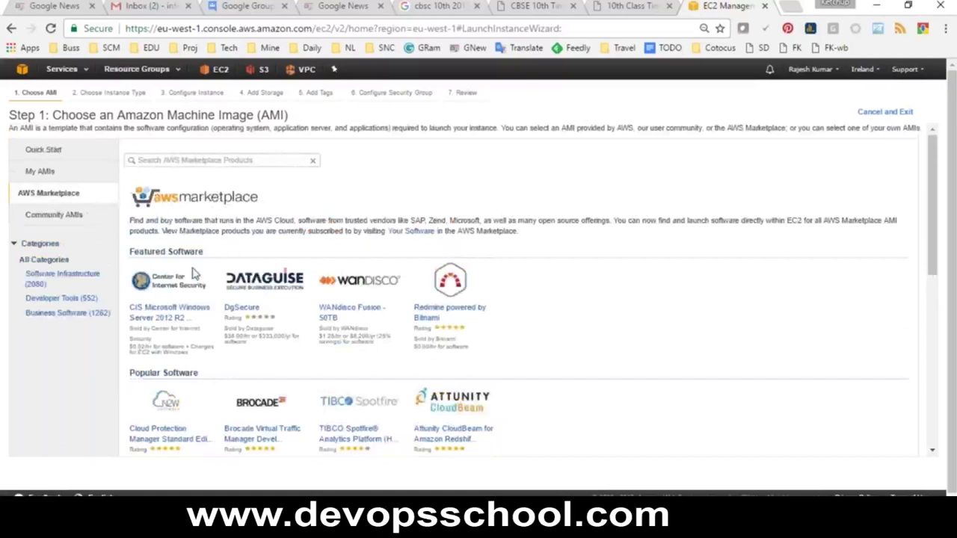
Open the Community AMIs and examine the listed images and the operating system, architecture and root device type filters.
{"action": "left_click", "coordinate": [49, 219]}
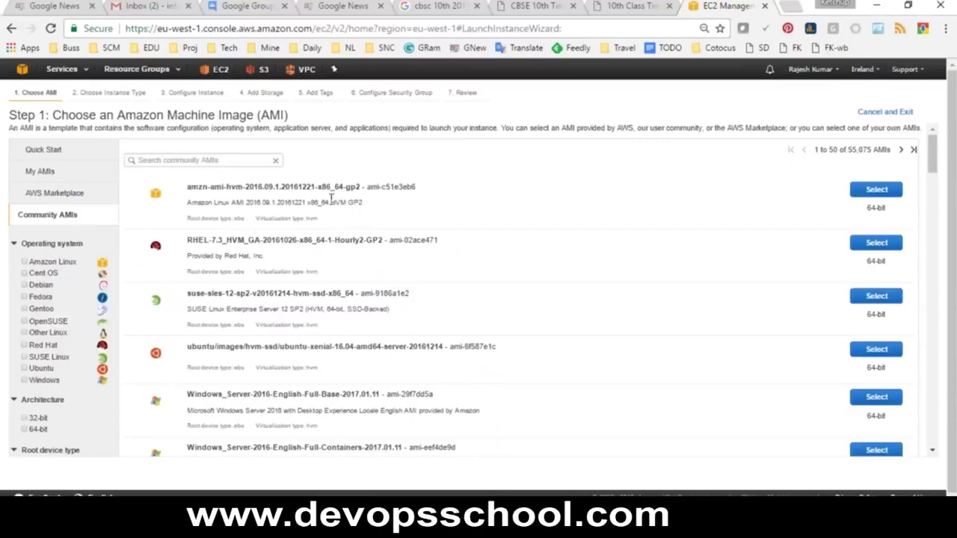
{"action": "left_click_drag", "start_coordinate": [386, 205], "coordinate": [219, 193]}
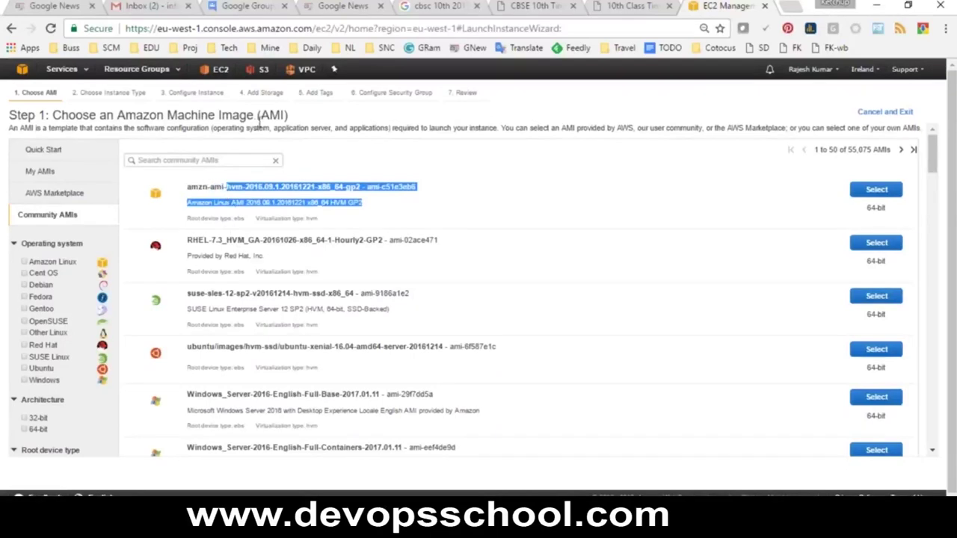
{"action": "double_click", "coordinate": [261, 117]}
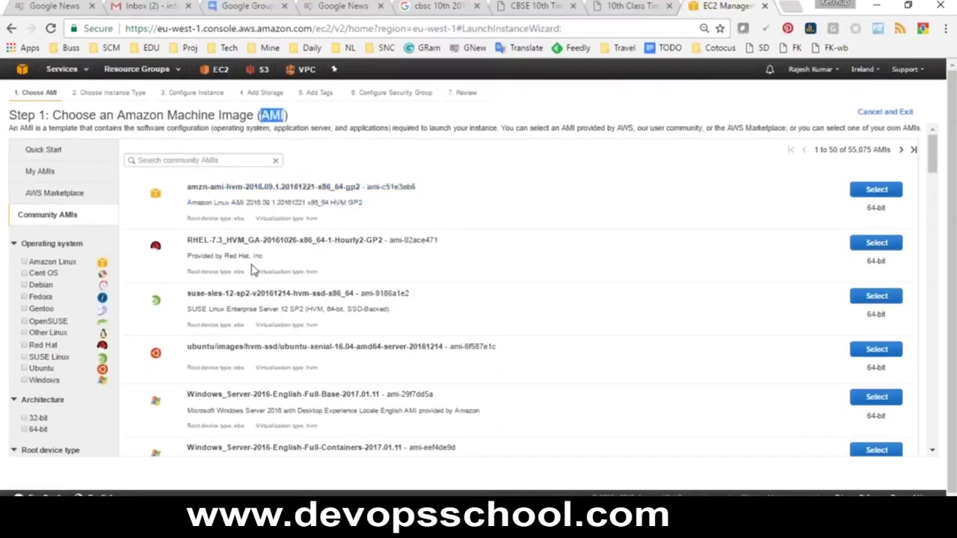
{"action": "scroll", "coordinate": [250, 271], "scroll_direction": "down", "scroll_amount": 2}
{"action": "scroll", "coordinate": [250, 270], "scroll_direction": "up", "scroll_amount": 2}
{"action": "left_click_drag", "start_coordinate": [63, 378], "coordinate": [26, 263]}
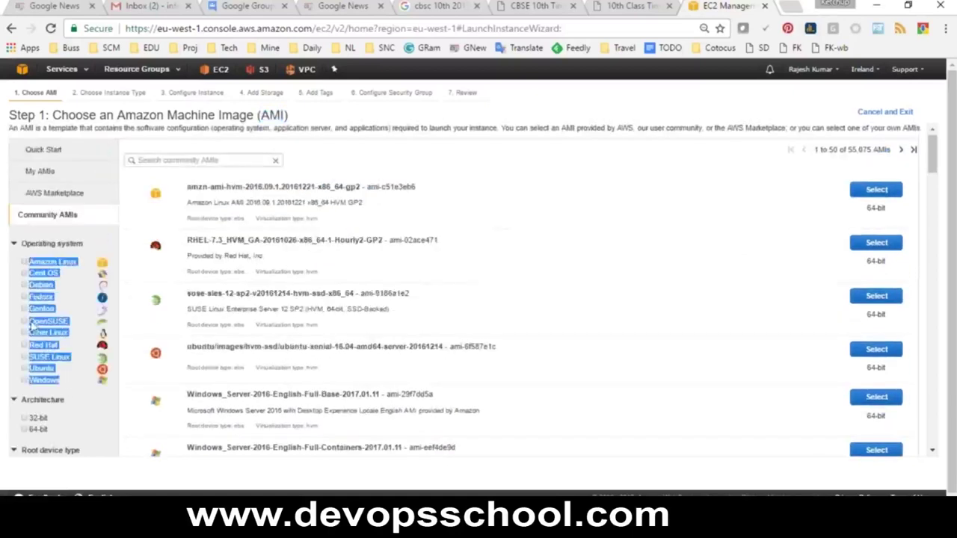
{"action": "left_click", "coordinate": [64, 379]}
{"action": "left_click_drag", "start_coordinate": [64, 380], "coordinate": [13, 263]}
{"action": "scroll", "coordinate": [75, 392], "scroll_direction": "down", "scroll_amount": 2}
{"action": "left_click_drag", "start_coordinate": [29, 346], "coordinate": [58, 369]}
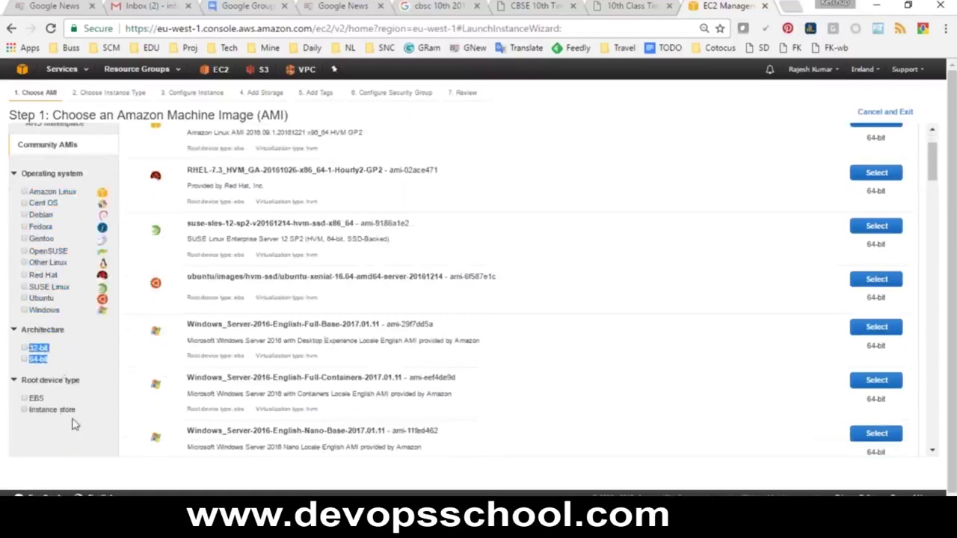
{"action": "left_click_drag", "start_coordinate": [80, 426], "coordinate": [20, 394]}
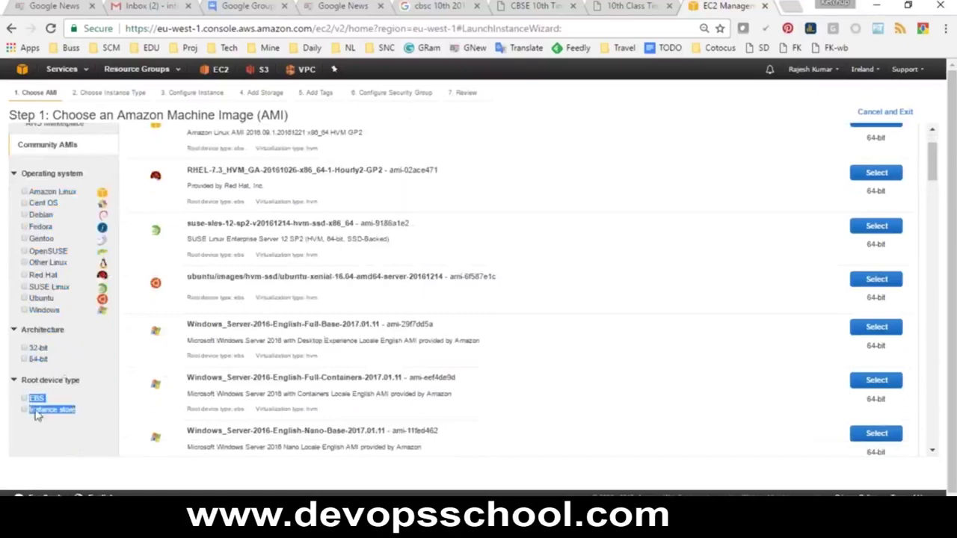
{"action": "scroll", "coordinate": [152, 385], "scroll_direction": "up", "scroll_amount": 2}
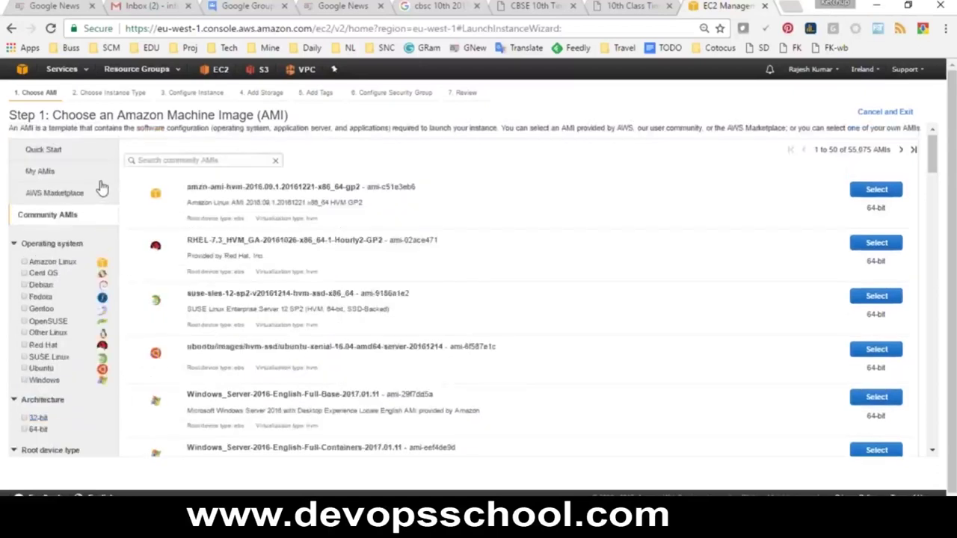
Check the required operating system in the Notepad notes and select the Red Hat Enterprise Linux 7.3 (HVM) image from Quick Start.
{"action": "left_click", "coordinate": [45, 150]}
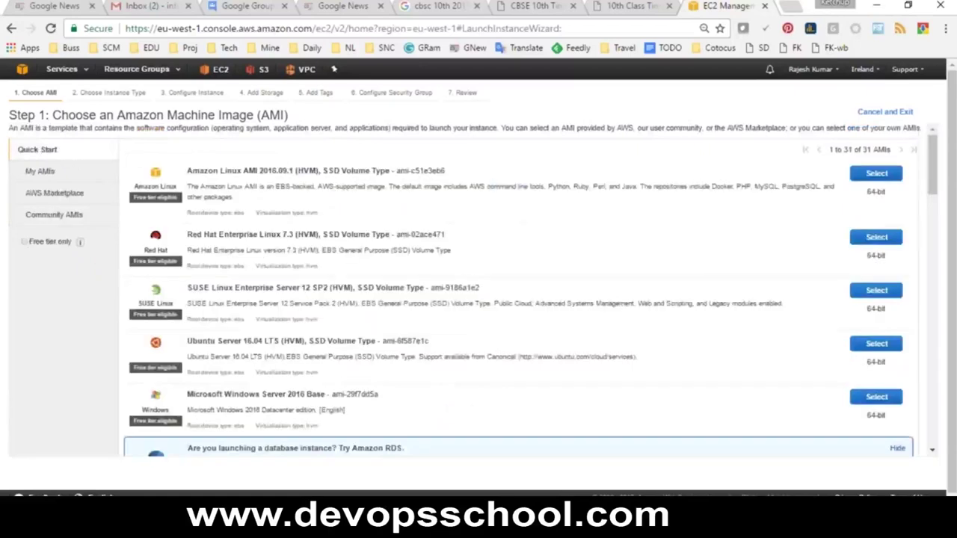
{"action": "mouse_move", "coordinate": [532, 523]}
{"action": "left_click", "coordinate": [621, 456]}
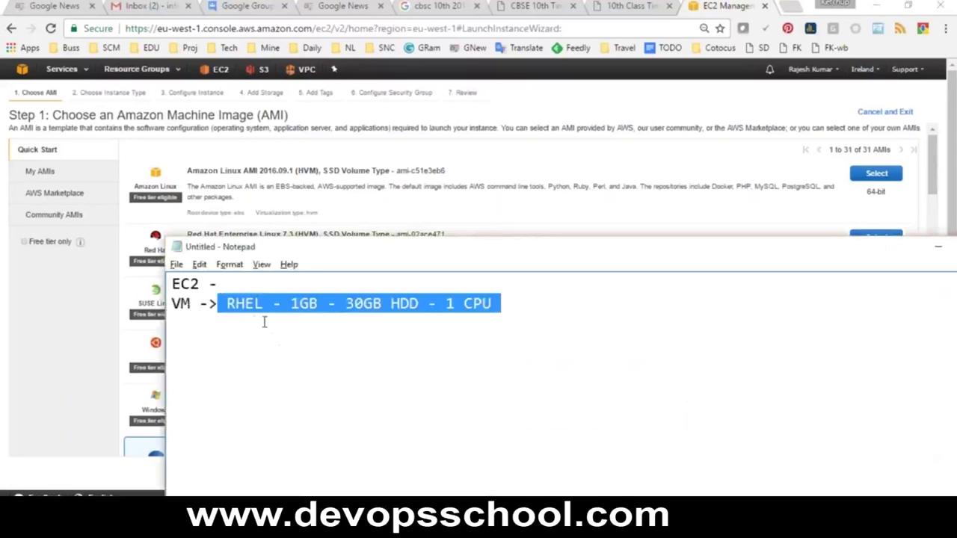
{"action": "double_click", "coordinate": [244, 307]}
{"action": "left_click", "coordinate": [53, 354]}
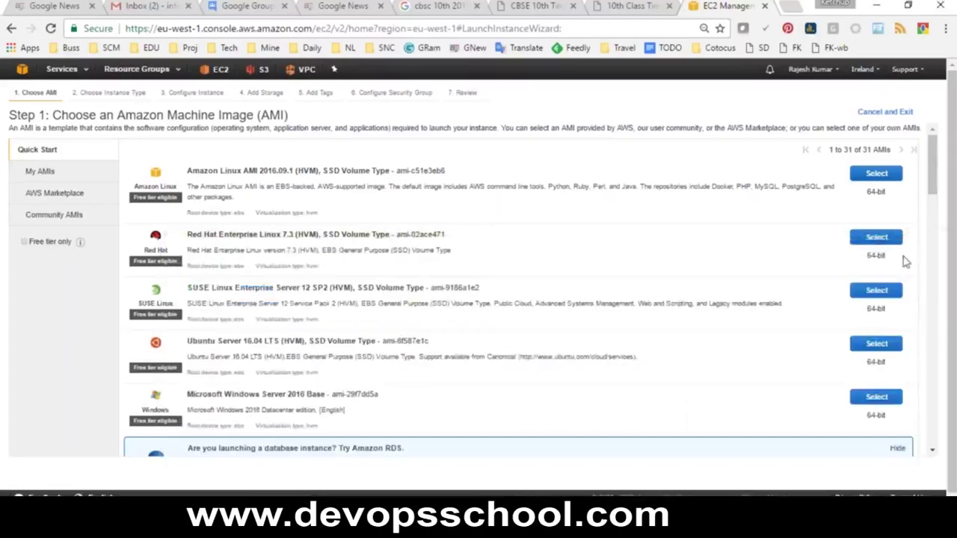
{"action": "triple_click", "coordinate": [875, 255]}
{"action": "left_click_drag", "start_coordinate": [294, 238], "coordinate": [283, 234]}
{"action": "left_click_drag", "start_coordinate": [446, 234], "coordinate": [397, 233]}
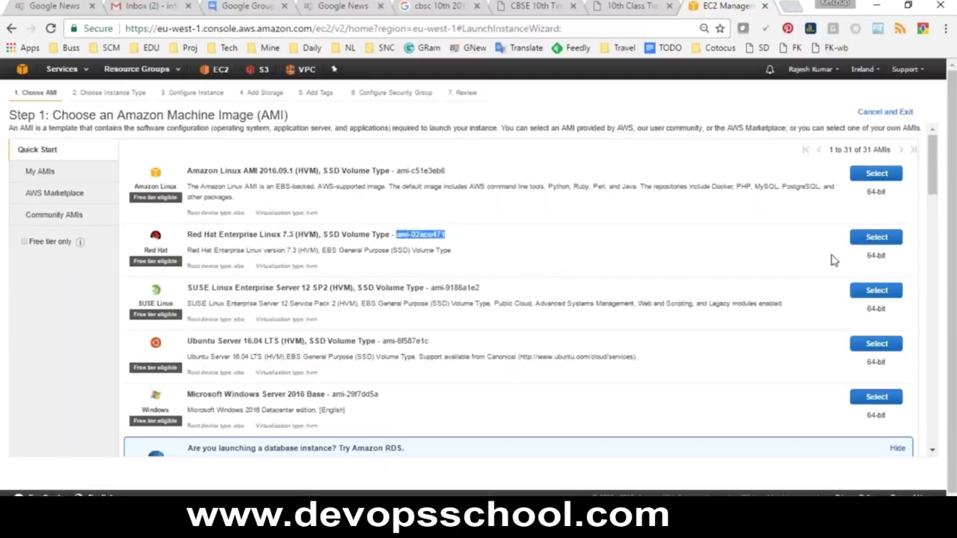
{"action": "left_click", "coordinate": [854, 243]}
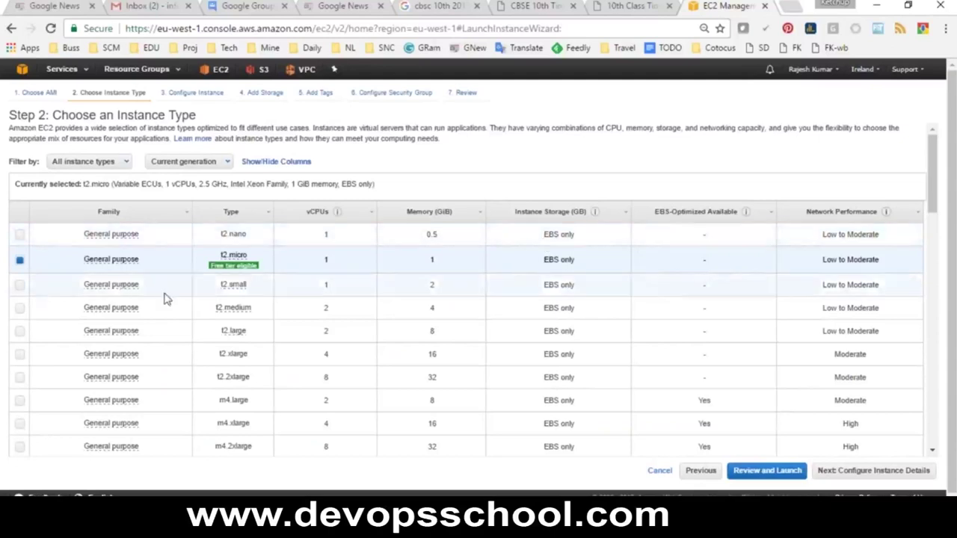
Examine the available instance types and read the free tier eligibility information for t2.micro.
{"action": "mouse_move", "coordinate": [110, 285]}
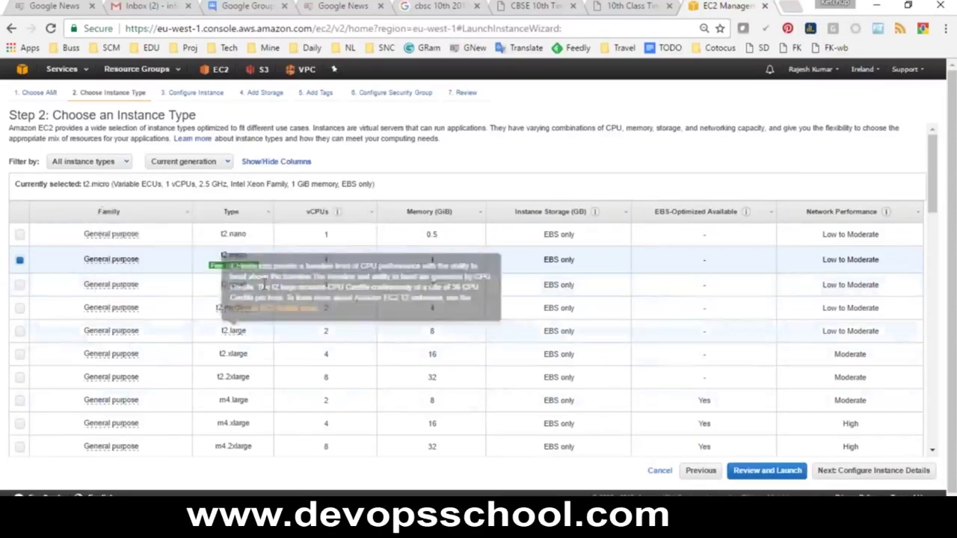
{"action": "mouse_move", "coordinate": [233, 255]}
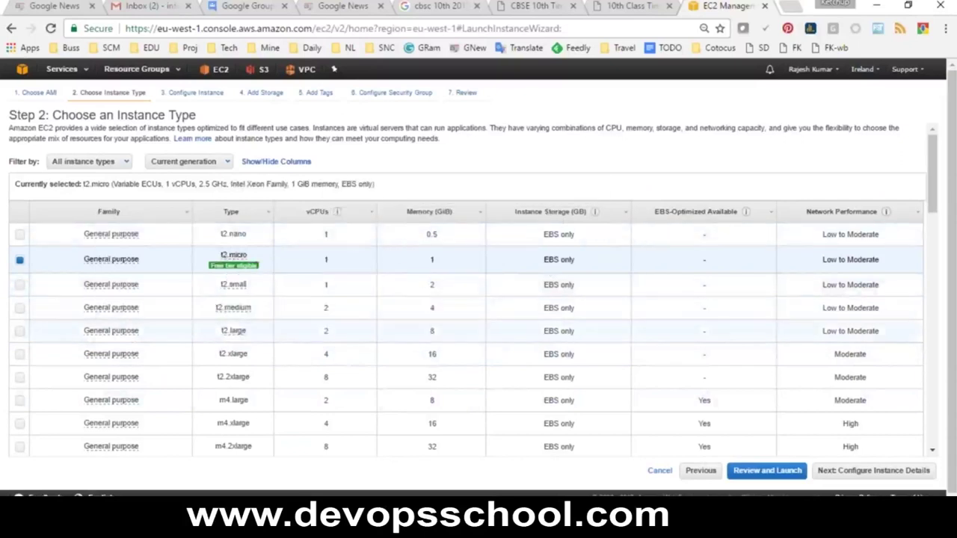
{"action": "scroll", "coordinate": [344, 284], "scroll_direction": "down", "scroll_amount": 2}
{"action": "scroll", "coordinate": [331, 277], "scroll_direction": "up", "scroll_amount": 2}
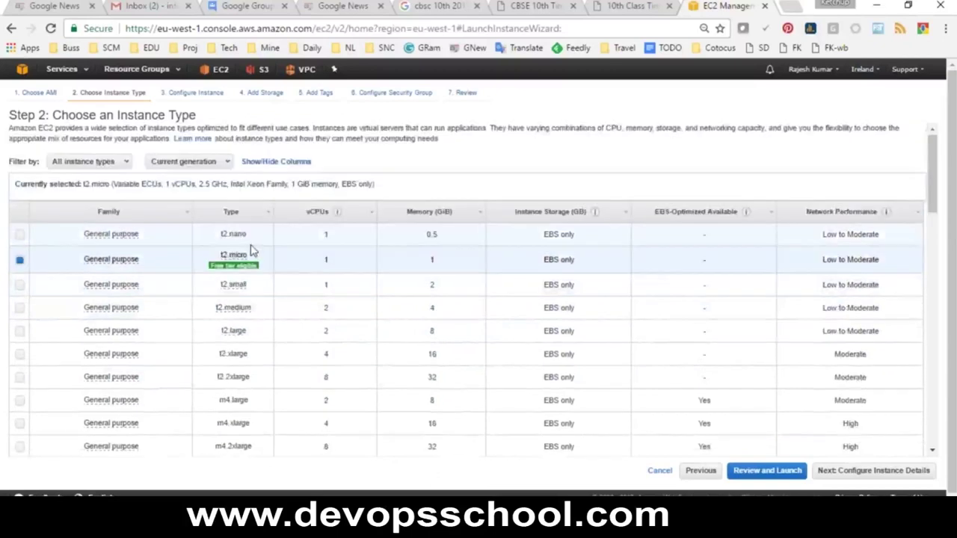
{"action": "mouse_move", "coordinate": [260, 266]}
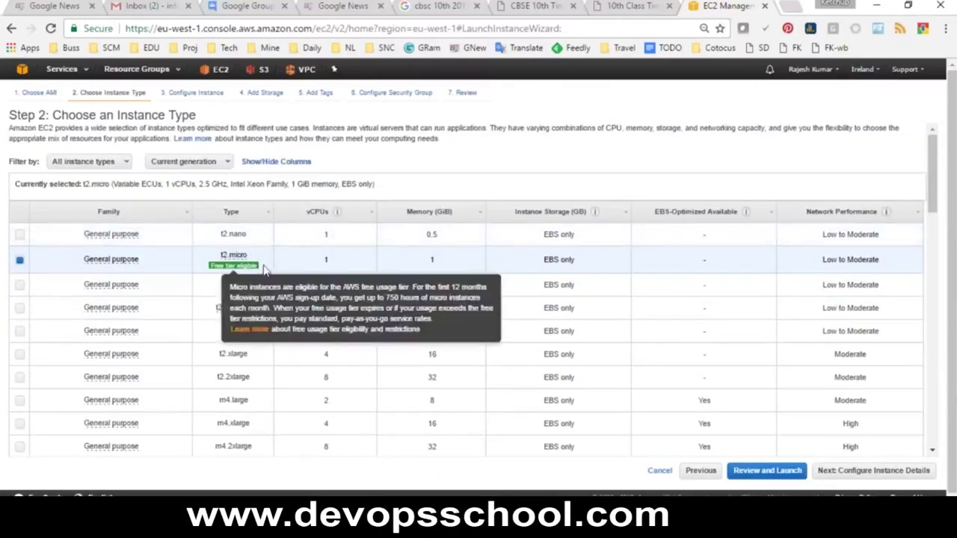
{"action": "left_click_drag", "start_coordinate": [262, 271], "coordinate": [211, 271]}
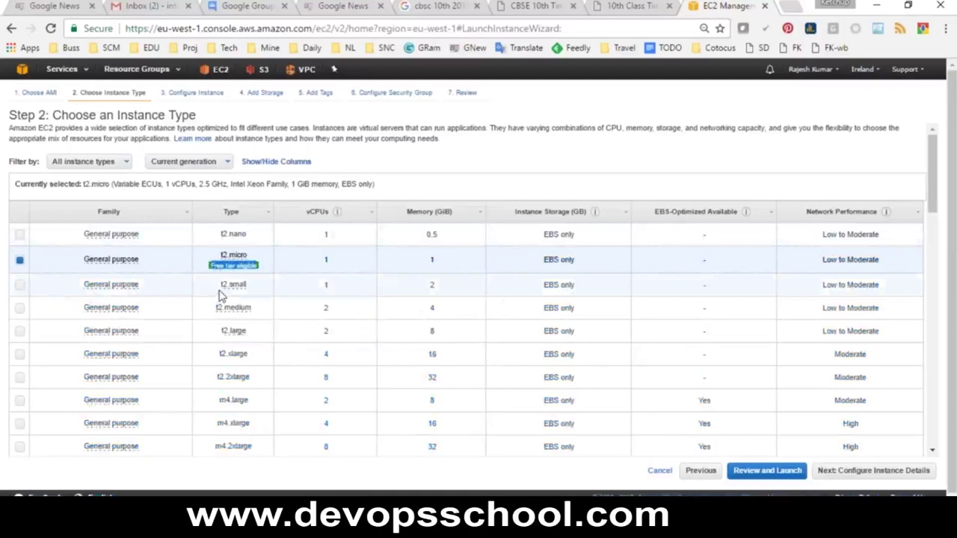
{"action": "left_click", "coordinate": [416, 174]}
{"action": "mouse_move", "coordinate": [233, 266]}
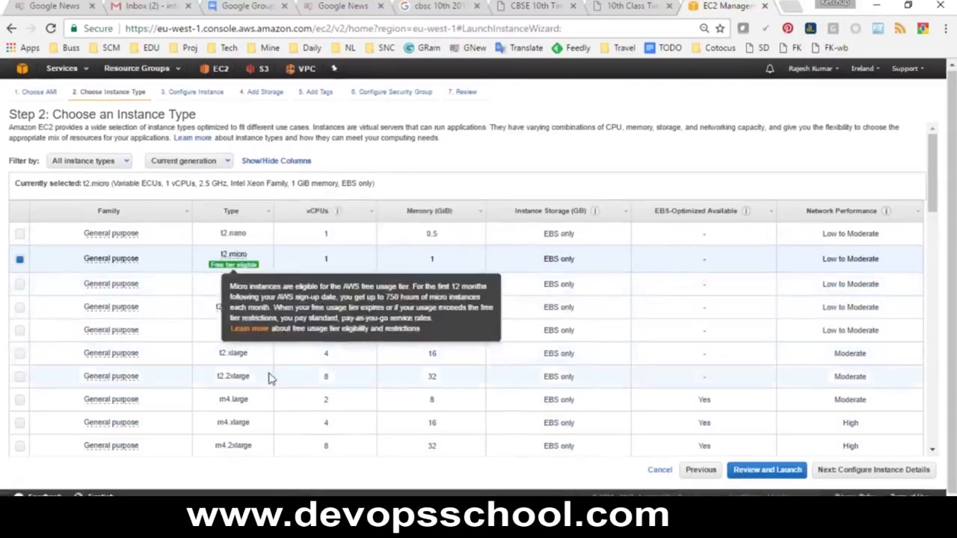
{"action": "scroll", "coordinate": [264, 389], "scroll_direction": "down", "scroll_amount": 1}
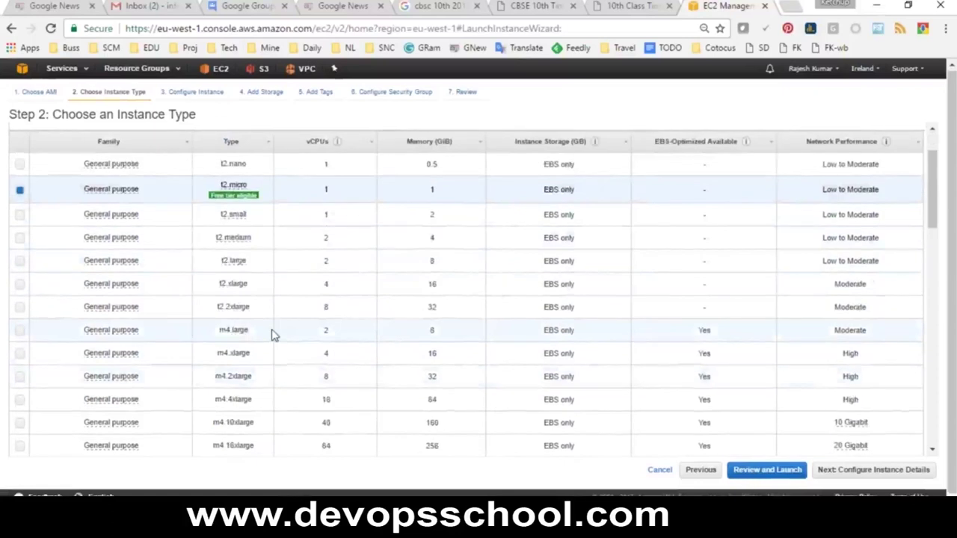
{"action": "scroll", "coordinate": [272, 334], "scroll_direction": "up", "scroll_amount": 1}
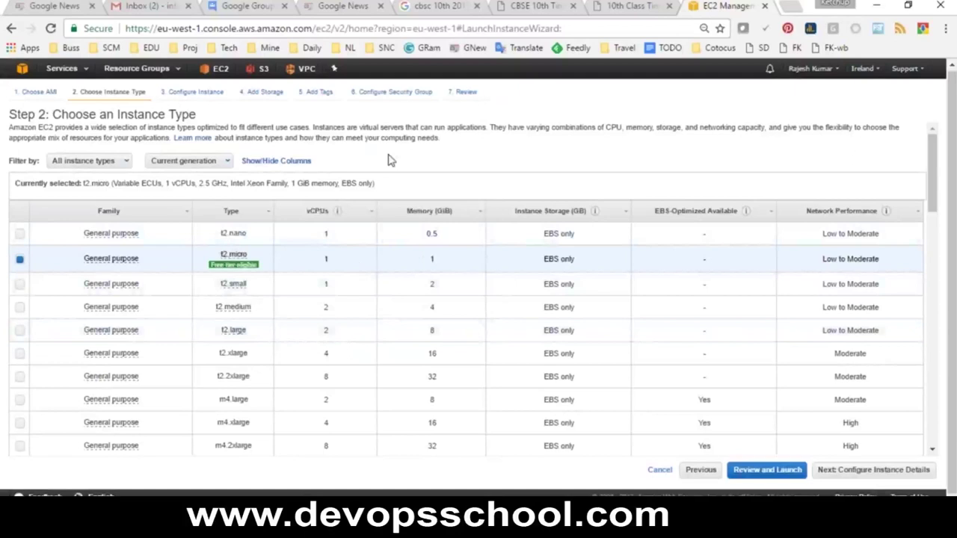
Review the vCPU and memory of the instance types, keep t2.micro and proceed to configuring the instance details.
{"action": "mouse_move", "coordinate": [265, 275]}
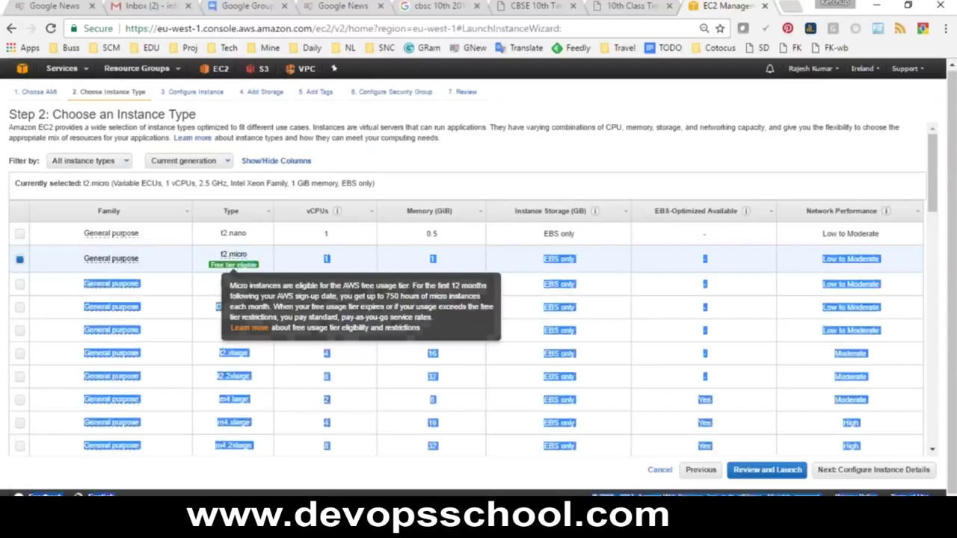
{"action": "scroll", "coordinate": [232, 314], "scroll_direction": "down", "scroll_amount": 2}
{"action": "scroll", "coordinate": [348, 292], "scroll_direction": "up", "scroll_amount": 3}
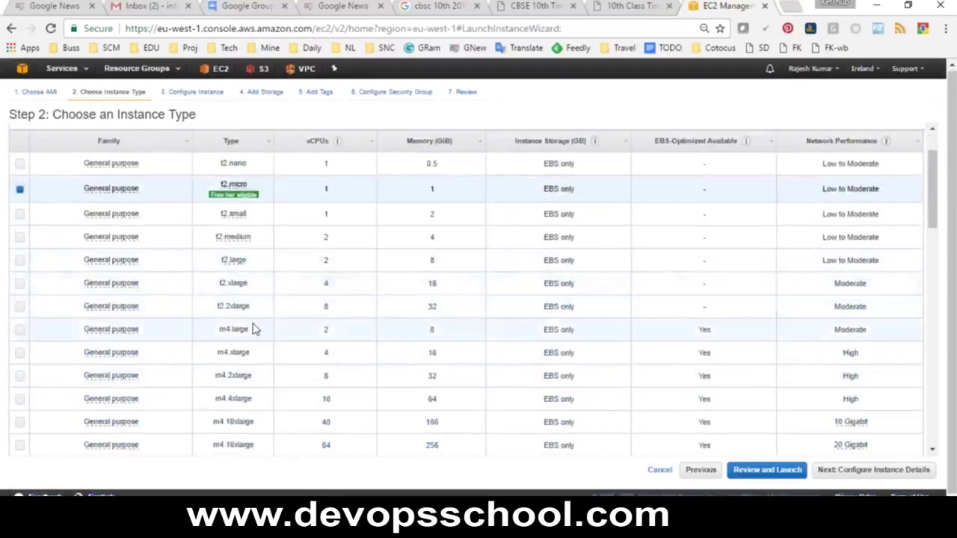
{"action": "scroll", "coordinate": [252, 324], "scroll_direction": "down", "scroll_amount": 1}
{"action": "scroll", "coordinate": [250, 352], "scroll_direction": "up", "scroll_amount": 2}
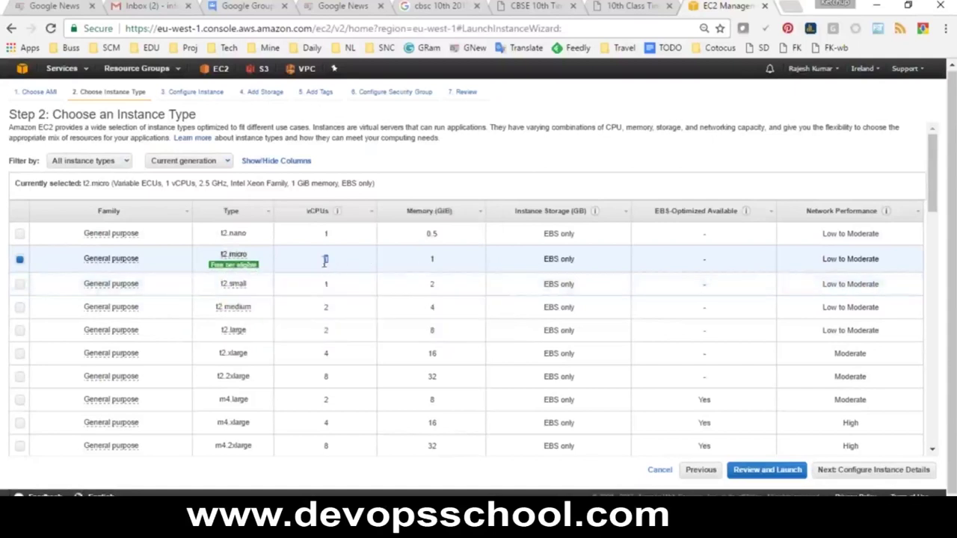
{"action": "left_click_drag", "start_coordinate": [439, 259], "coordinate": [424, 261]}
{"action": "left_click", "coordinate": [860, 471]}
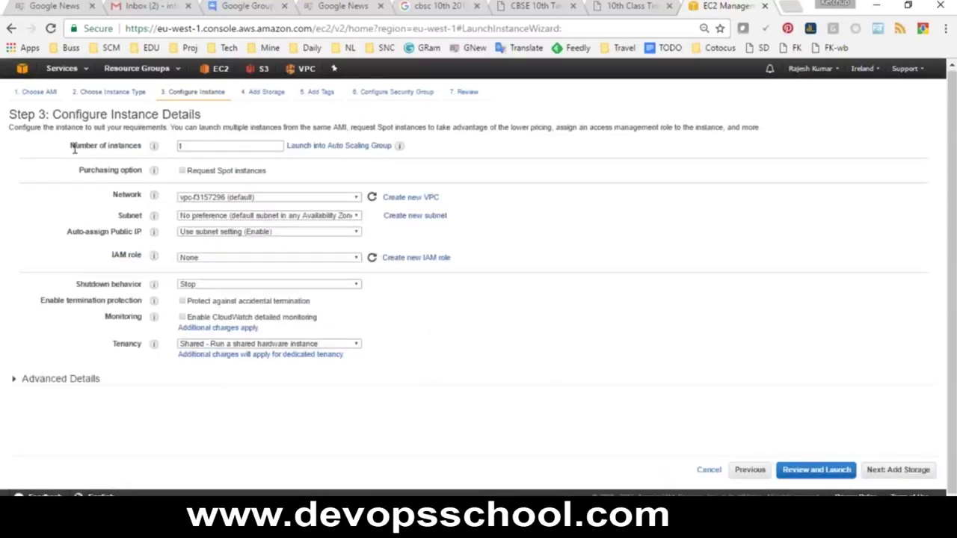
Set the number of instances to 2 and read the Auto Scaling Group suggestion.
{"action": "left_click_drag", "start_coordinate": [68, 148], "coordinate": [142, 150]}
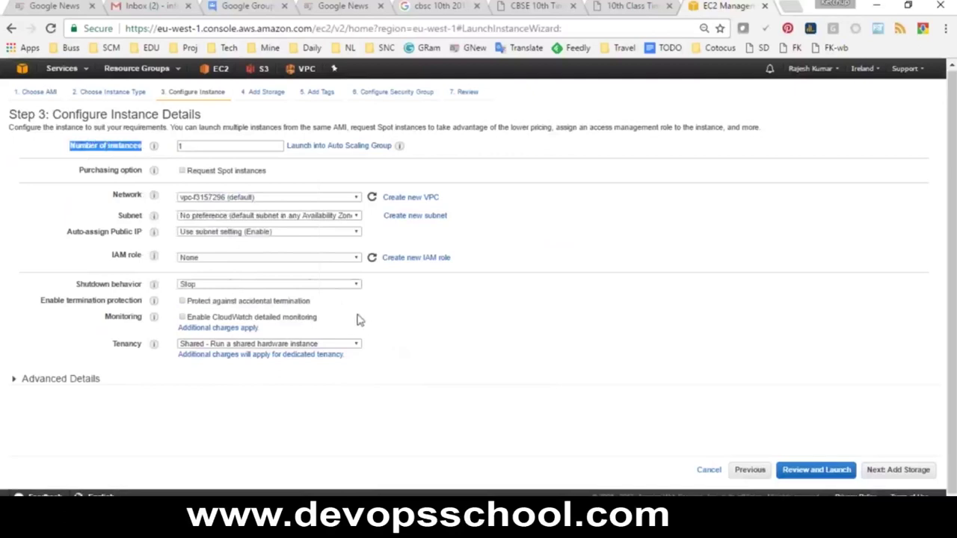
{"action": "mouse_move", "coordinate": [154, 193]}
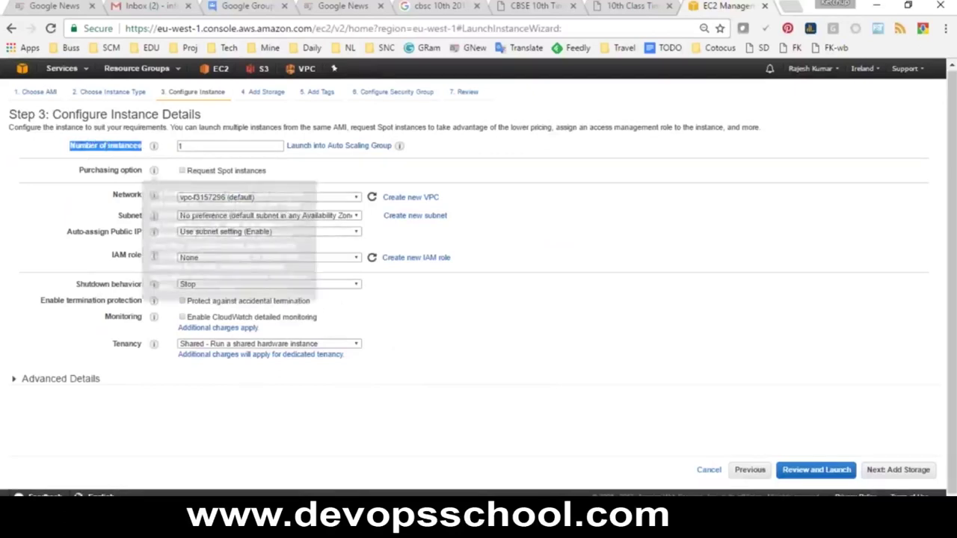
{"action": "left_click", "coordinate": [196, 146]}
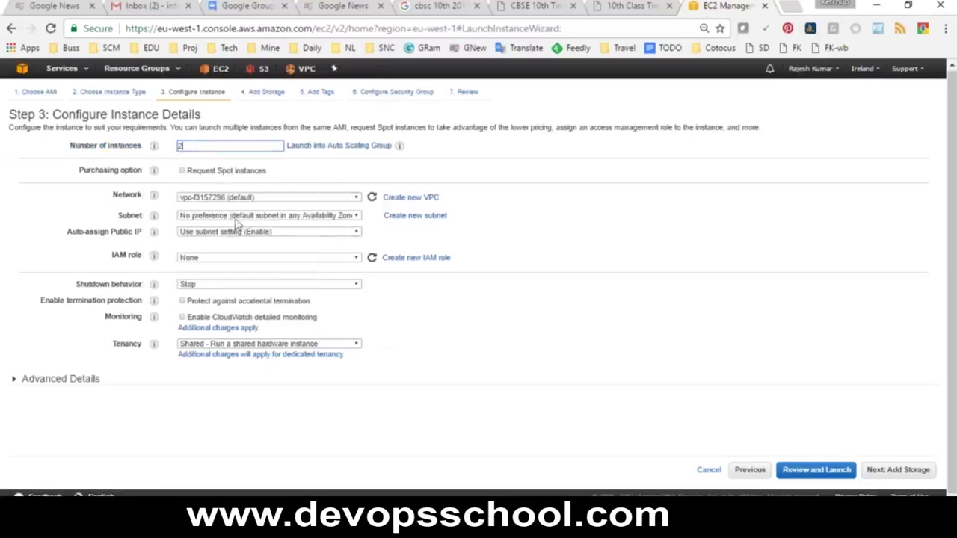
{"action": "left_click", "coordinate": [273, 178]}
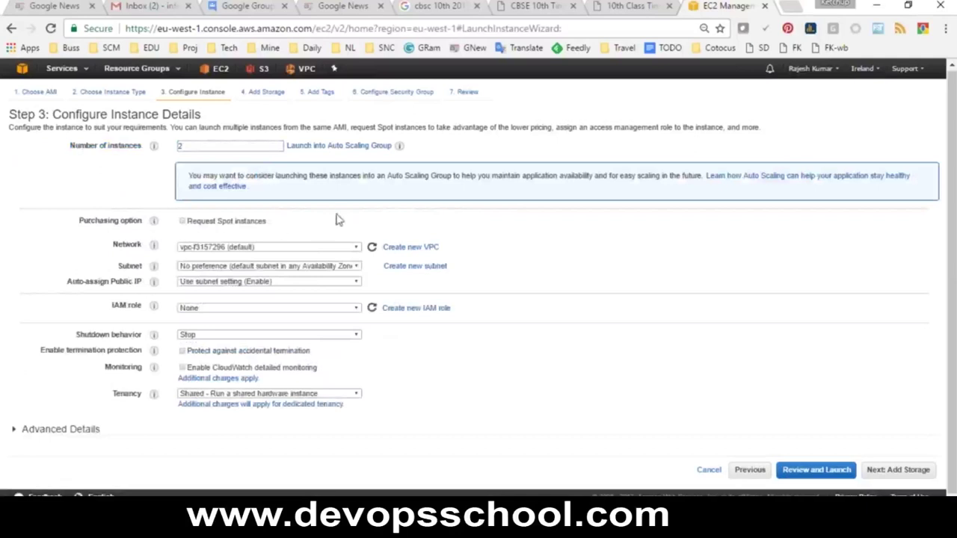
{"action": "left_click_drag", "start_coordinate": [249, 177], "coordinate": [316, 184]}
{"action": "left_click", "coordinate": [366, 193]}
{"action": "left_click_drag", "start_coordinate": [274, 189], "coordinate": [202, 165]}
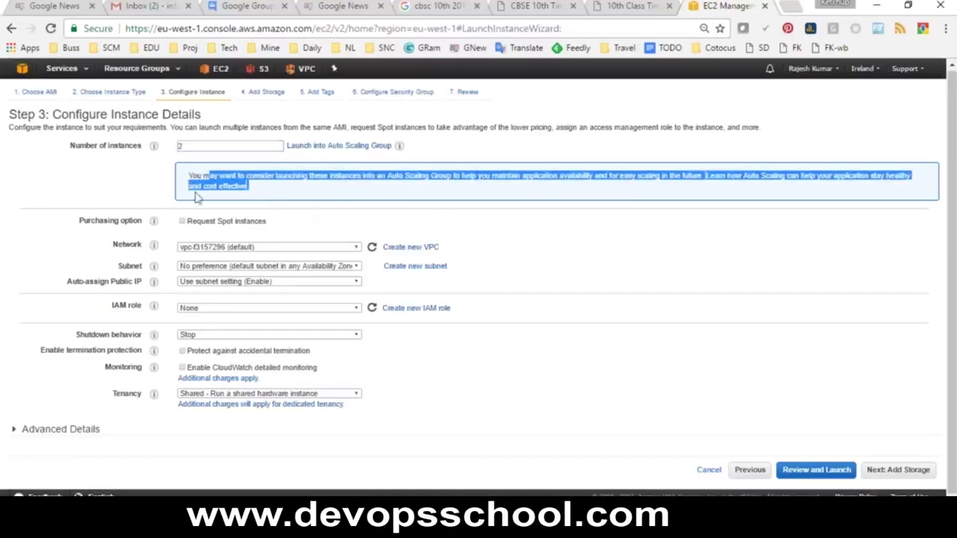
Read the purchasing option information about requesting Spot instances.
{"action": "left_click", "coordinate": [116, 174]}
{"action": "left_click_drag", "start_coordinate": [78, 220], "coordinate": [141, 222]}
{"action": "left_click_drag", "start_coordinate": [275, 224], "coordinate": [187, 215]}
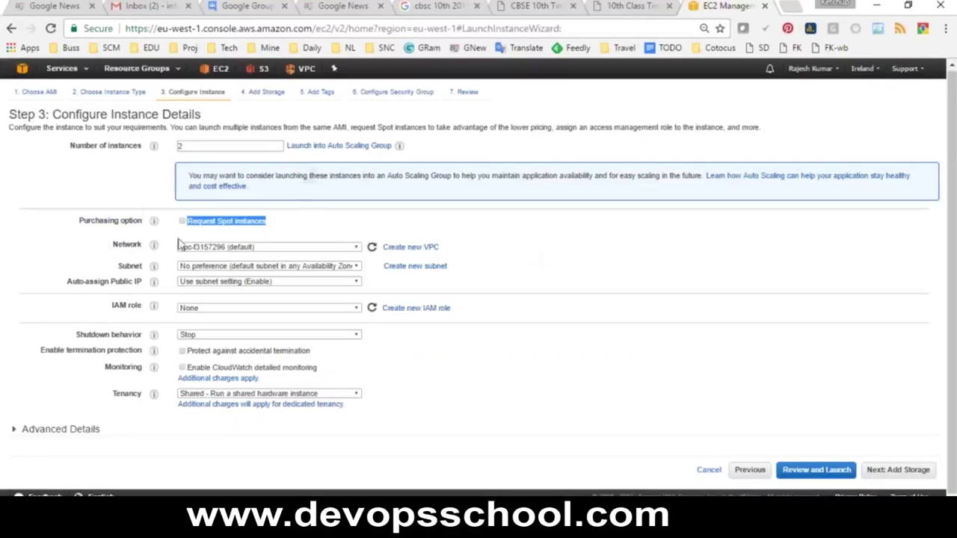
{"action": "mouse_move", "coordinate": [153, 225]}
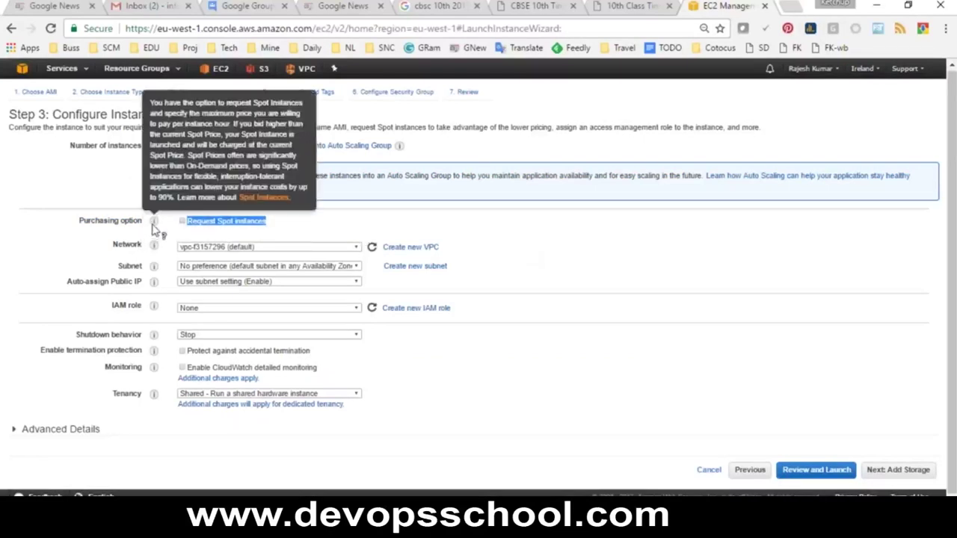
{"action": "left_click", "coordinate": [215, 236]}
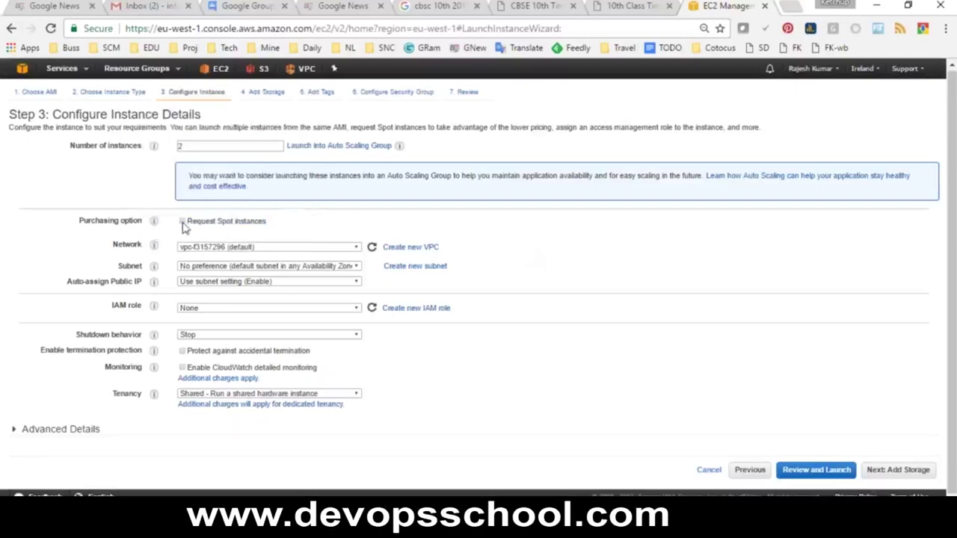
Try the Request Spot instances option for the instance launch and turn it back off.
{"action": "double_click", "coordinate": [189, 146]}
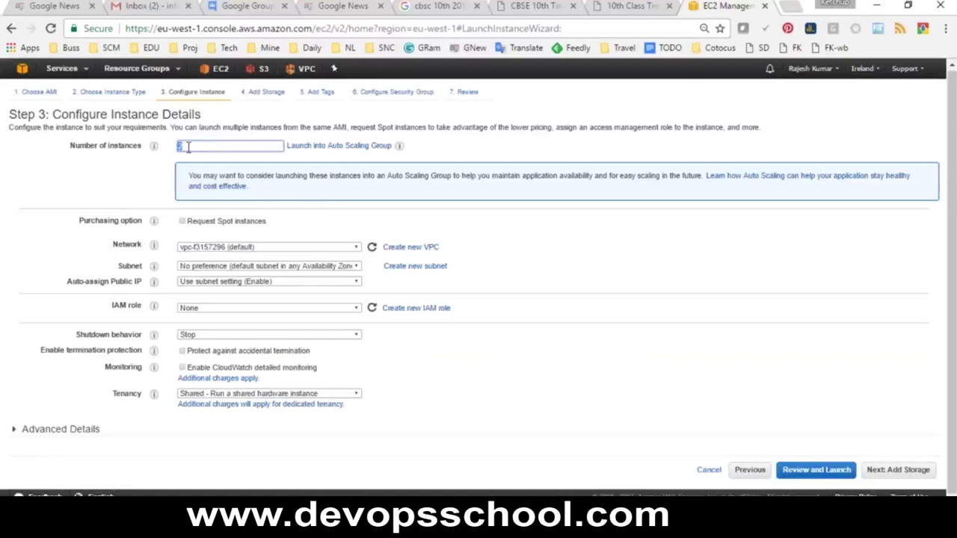
{"action": "left_click_drag", "start_coordinate": [265, 222], "coordinate": [182, 223]}
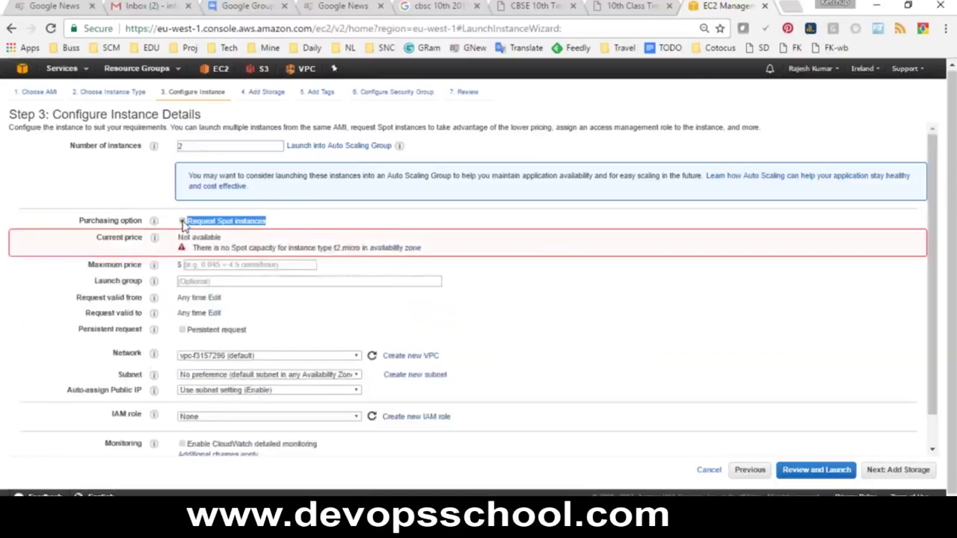
{"action": "left_click", "coordinate": [183, 222]}
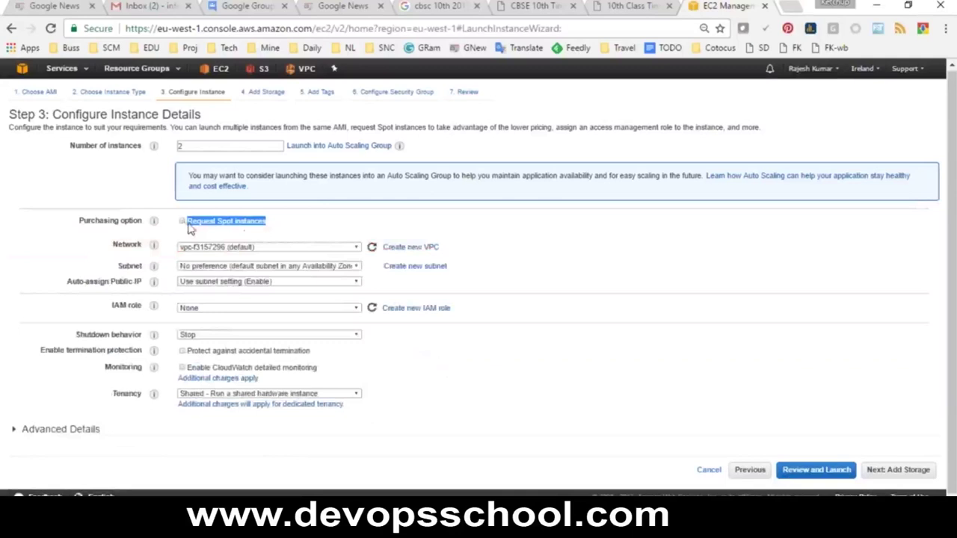
{"action": "left_click", "coordinate": [269, 238]}
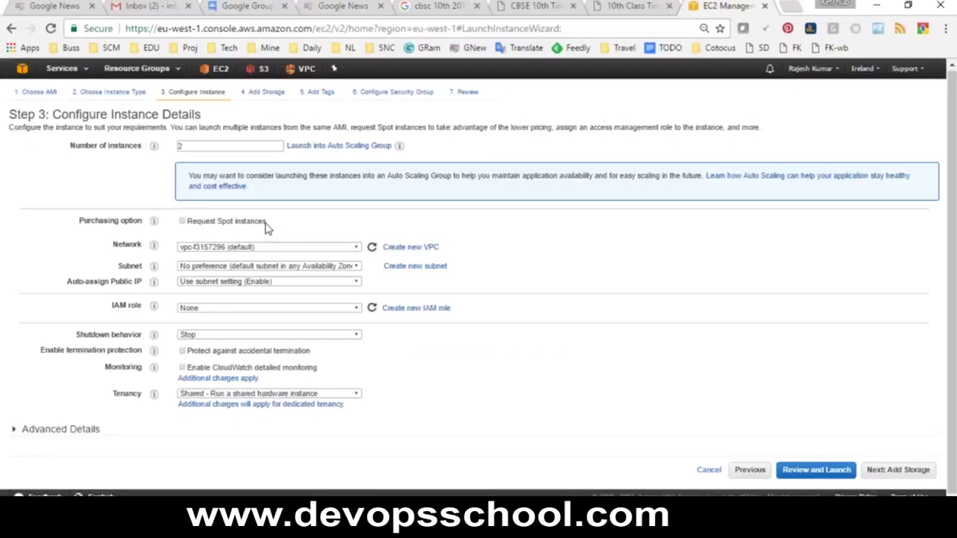
Enable Request Spot instances again to read the Spot price and capacity details for t2.micro, and clear the option.
{"action": "left_click_drag", "start_coordinate": [268, 222], "coordinate": [185, 222]}
{"action": "left_click", "coordinate": [211, 238]}
{"action": "left_click_drag", "start_coordinate": [183, 146], "coordinate": [161, 142]}
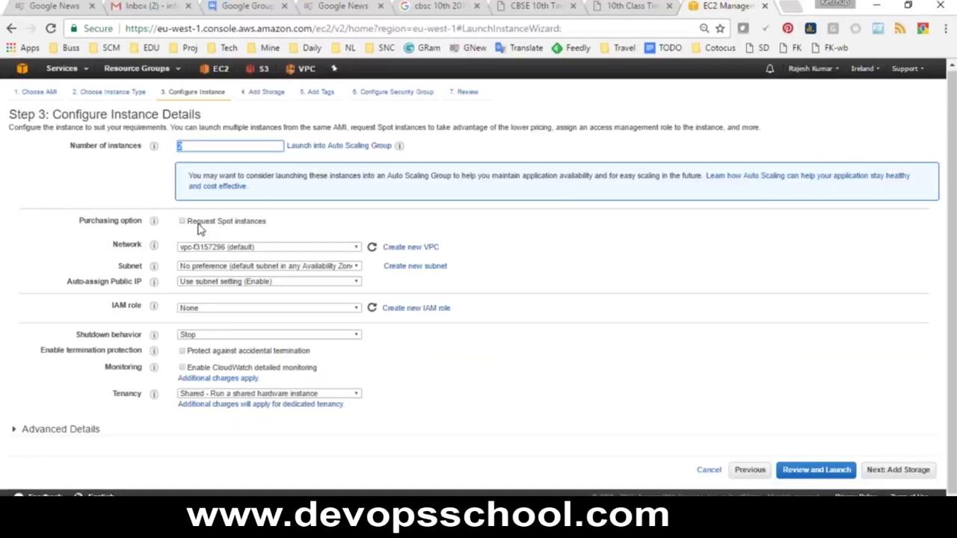
{"action": "left_click_drag", "start_coordinate": [266, 223], "coordinate": [191, 223]}
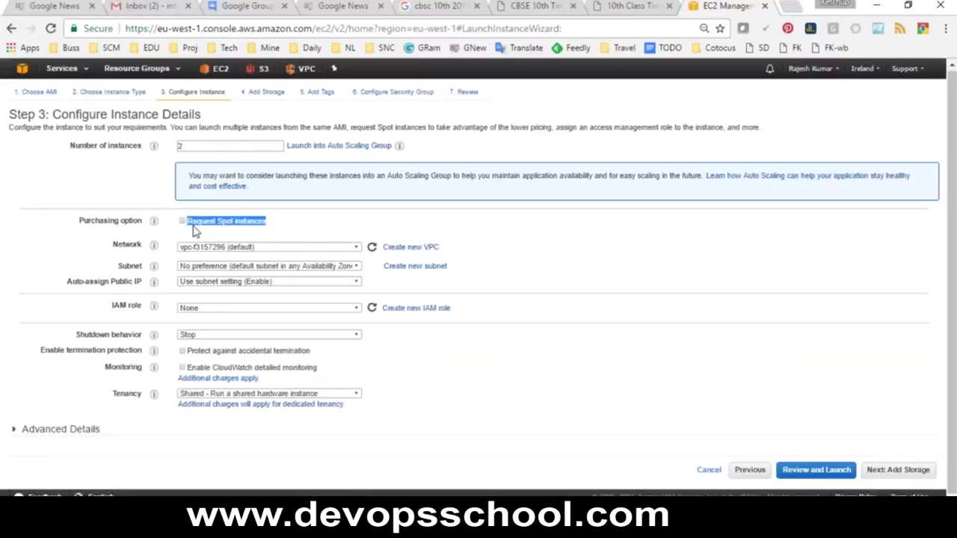
{"action": "left_click", "coordinate": [182, 221]}
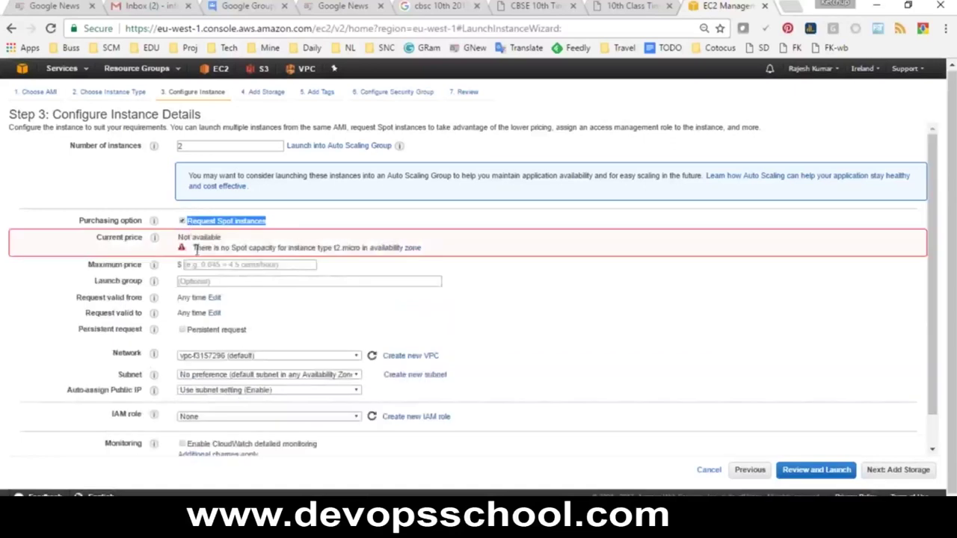
{"action": "left_click_drag", "start_coordinate": [192, 248], "coordinate": [439, 248]}
{"action": "left_click", "coordinate": [249, 248]}
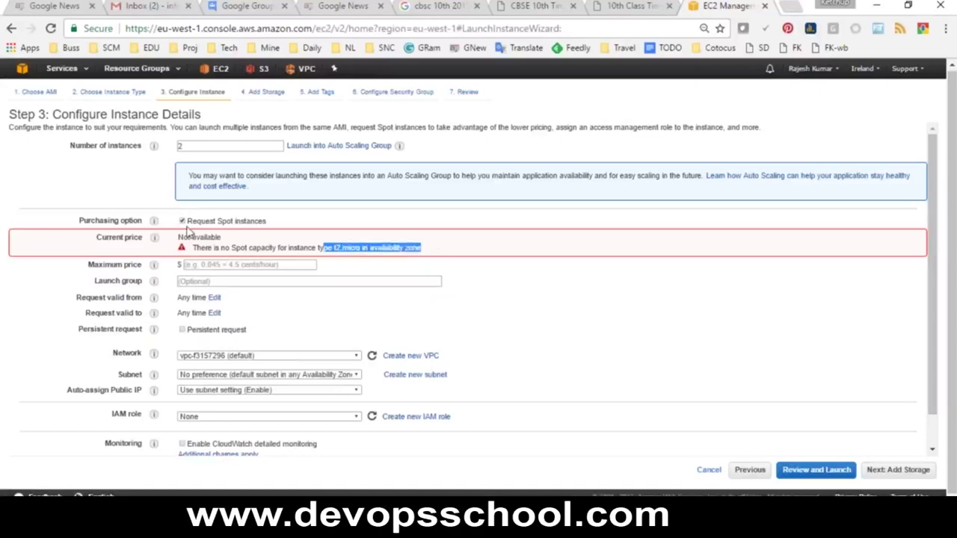
{"action": "left_click", "coordinate": [327, 249]}
{"action": "left_click_drag", "start_coordinate": [421, 247], "coordinate": [304, 236]}
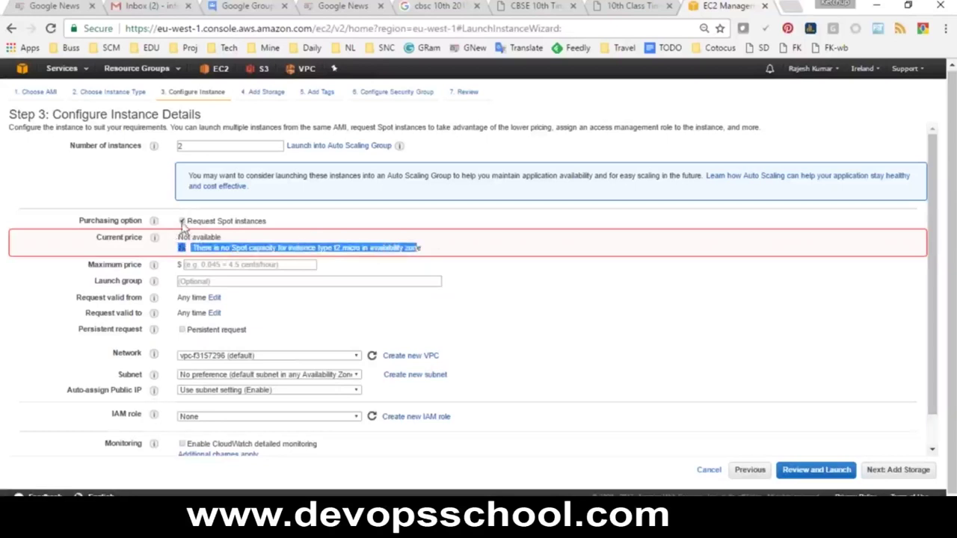
{"action": "left_click", "coordinate": [182, 221]}
Examine the VPCs offered for the network and the subnets offered per availability zone.
{"action": "left_click_drag", "start_coordinate": [112, 246], "coordinate": [144, 249]}
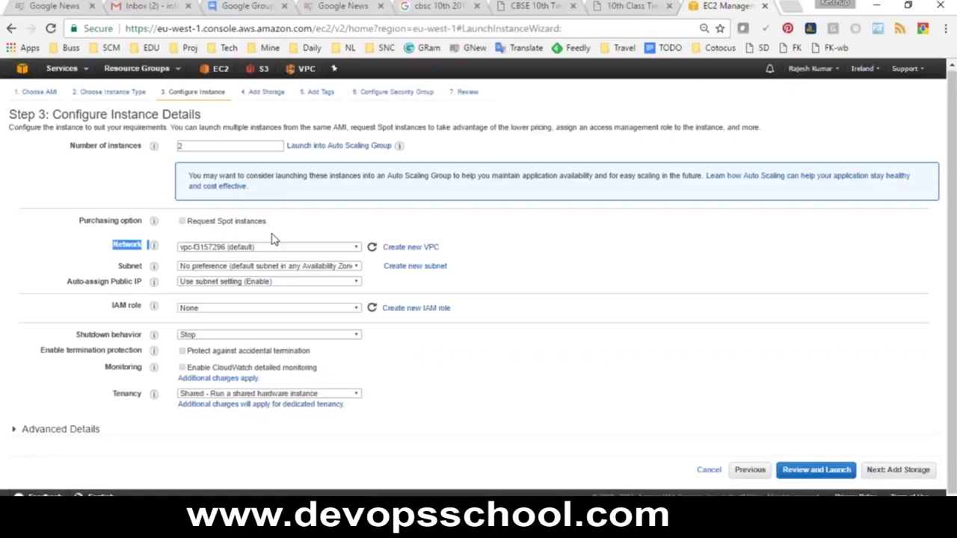
{"action": "left_click", "coordinate": [206, 248]}
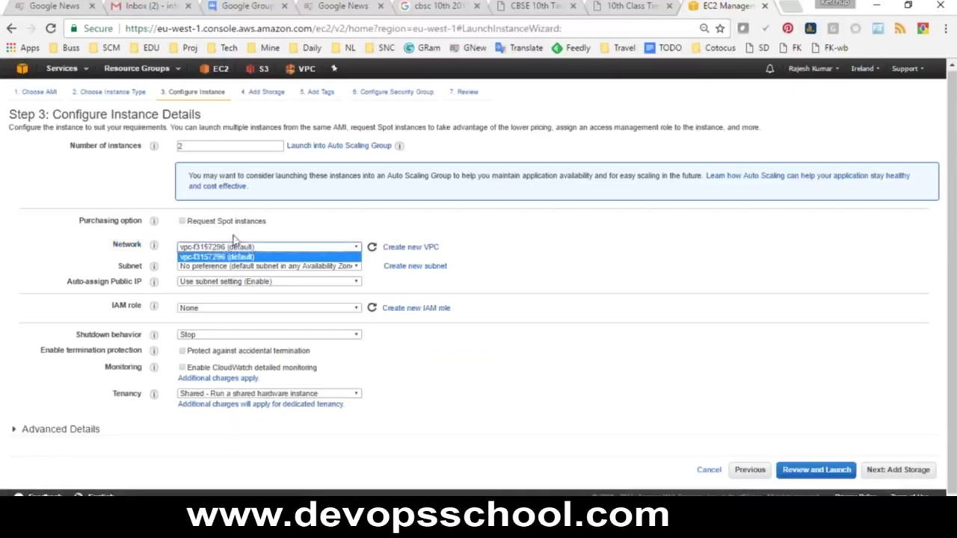
{"action": "left_click", "coordinate": [234, 240]}
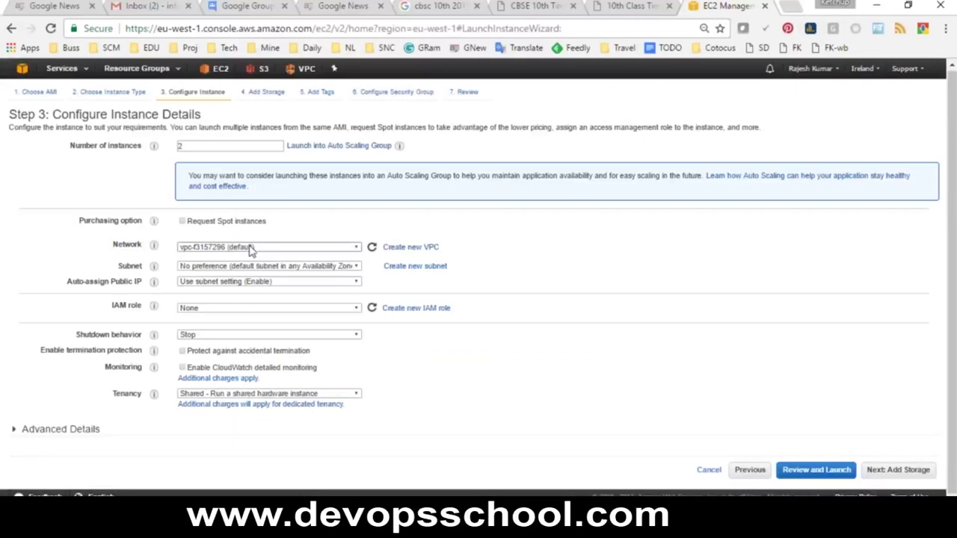
{"action": "left_click", "coordinate": [263, 268]}
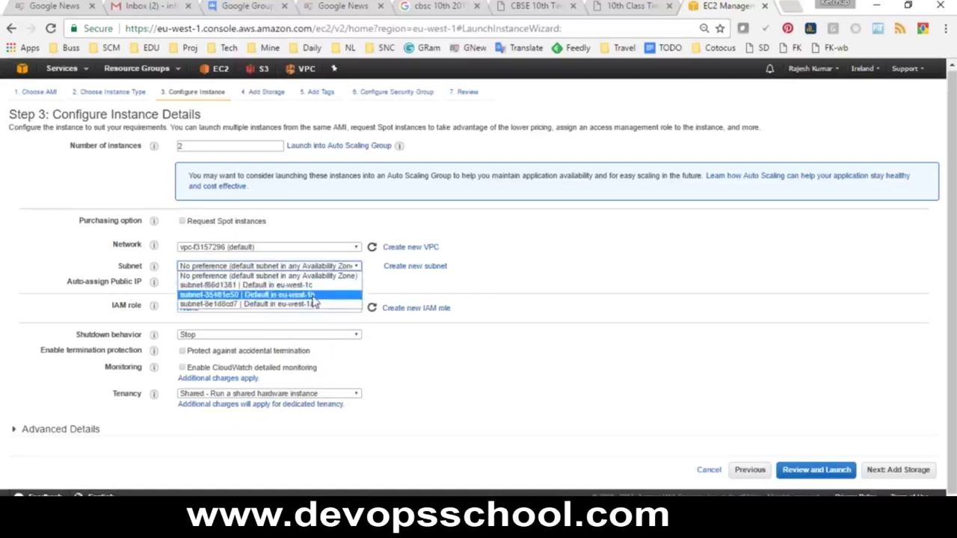
{"action": "left_click", "coordinate": [378, 285]}
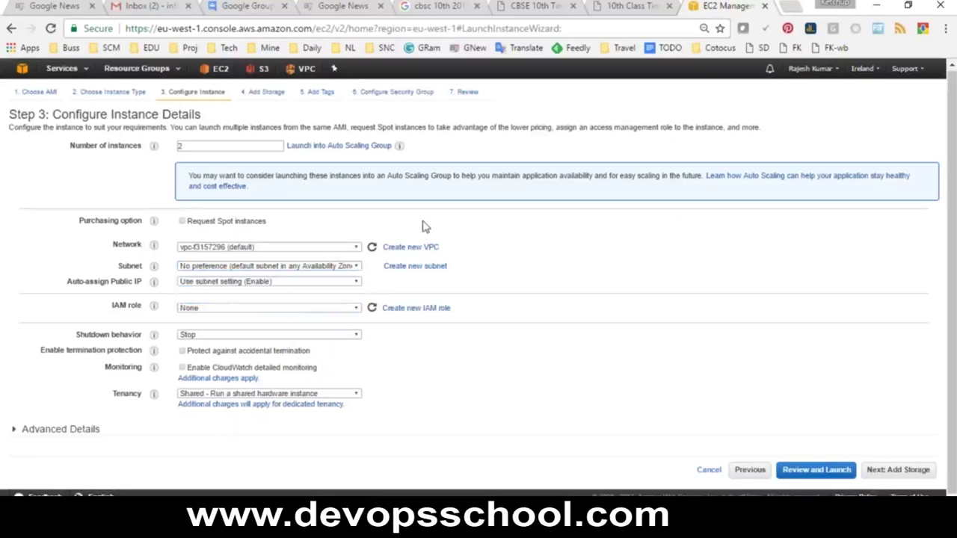
Recheck the subnet and network choices, keeping the default VPC and no subnet preference.
{"action": "left_click", "coordinate": [332, 267]}
{"action": "left_click", "coordinate": [326, 251]}
{"action": "double_click", "coordinate": [128, 245]}
{"action": "left_click", "coordinate": [97, 263]}
{"action": "double_click", "coordinate": [127, 246]}
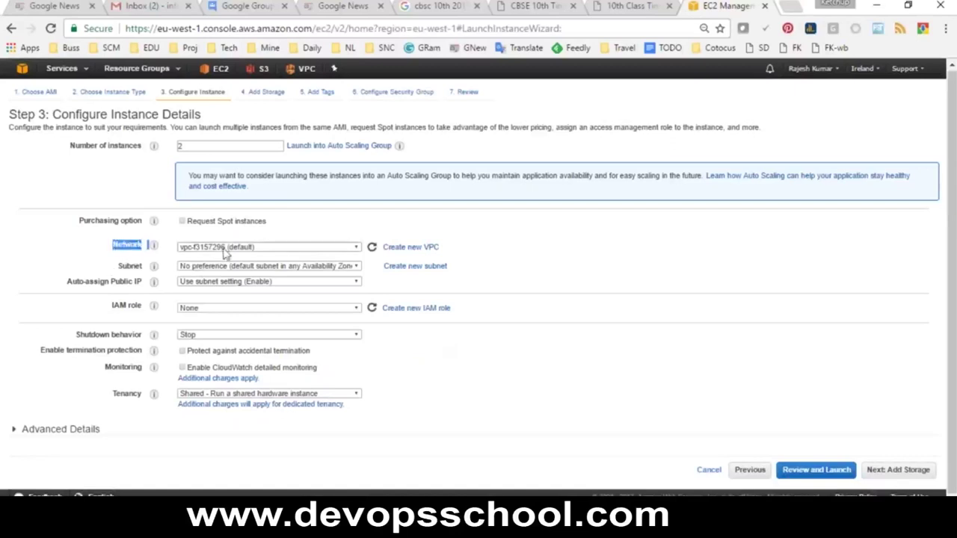
{"action": "left_click", "coordinate": [238, 252]}
{"action": "left_click", "coordinate": [260, 250]}
{"action": "left_click", "coordinate": [260, 251]}
{"action": "left_click", "coordinate": [217, 249]}
{"action": "left_click", "coordinate": [217, 255]}
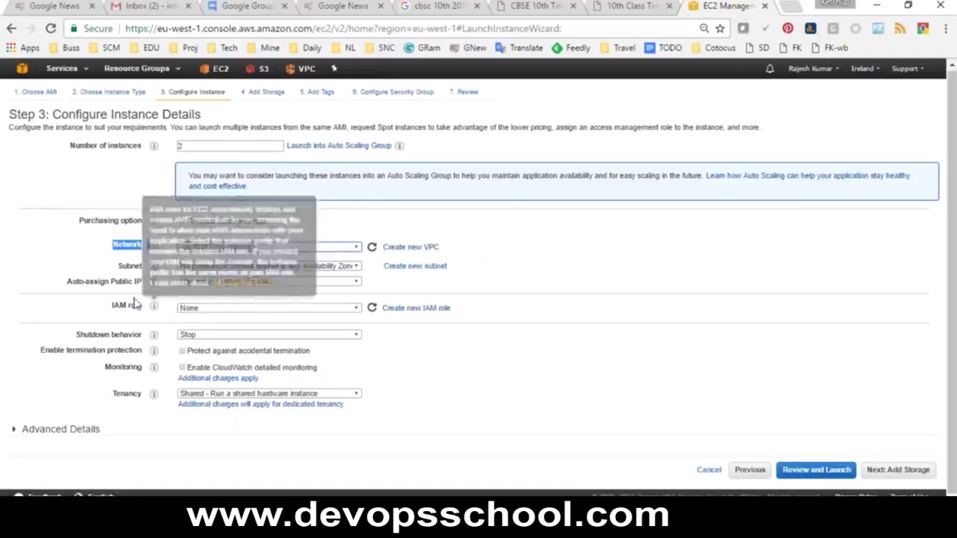
Review the Auto-assign Public IP choices and read the setting's explanation, keeping the subnet setting.
{"action": "left_click", "coordinate": [210, 283]}
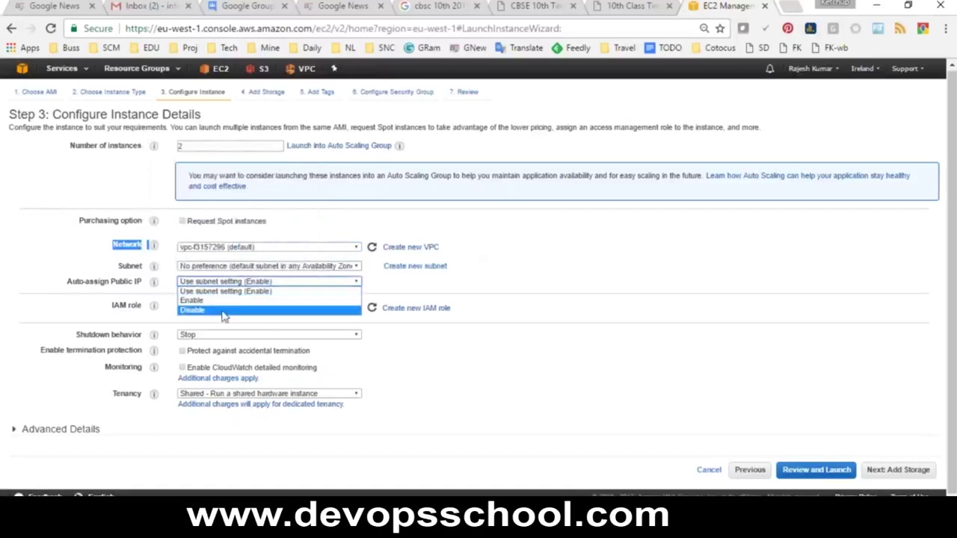
{"action": "left_click", "coordinate": [473, 279]}
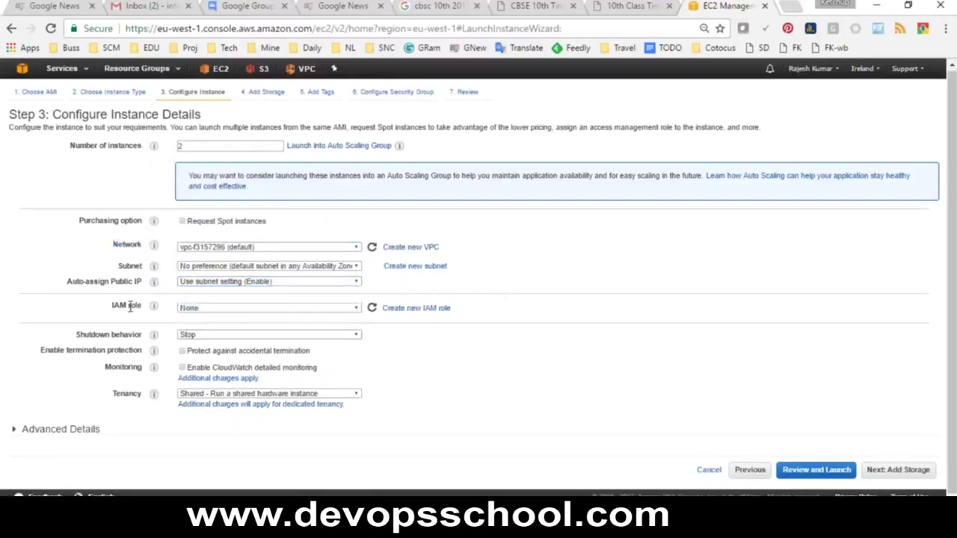
{"action": "left_click_drag", "start_coordinate": [140, 307], "coordinate": [110, 306]}
{"action": "left_click_drag", "start_coordinate": [144, 281], "coordinate": [110, 282]}
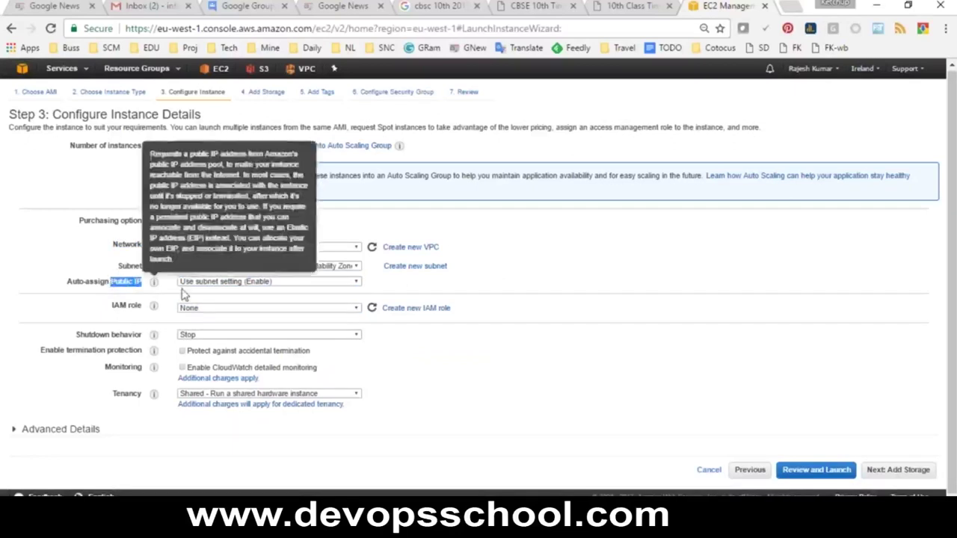
{"action": "left_click", "coordinate": [116, 302]}
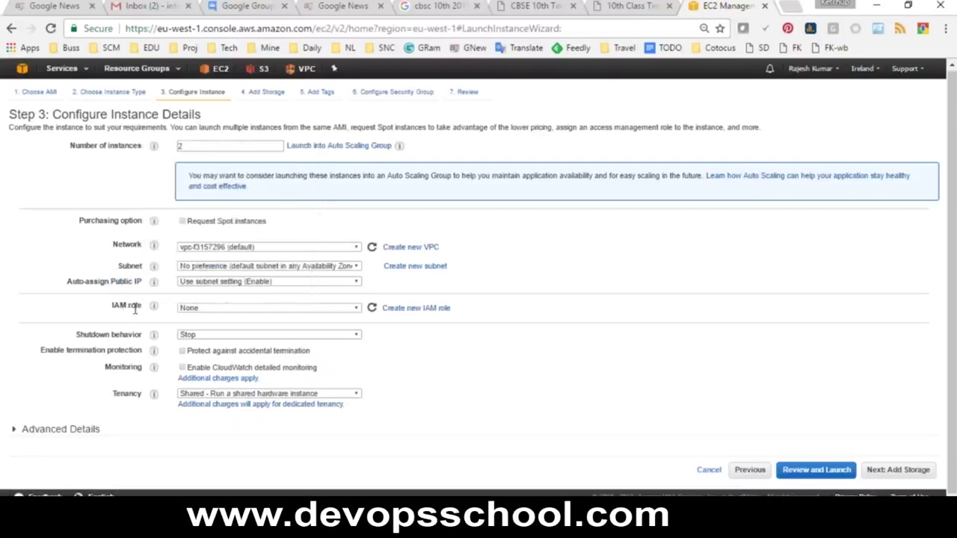
Examine the IAM role setting and its available roles, keeping None.
{"action": "left_click_drag", "start_coordinate": [142, 305], "coordinate": [112, 306]}
{"action": "left_click", "coordinate": [141, 306]}
{"action": "left_click_drag", "start_coordinate": [111, 305], "coordinate": [143, 304]}
{"action": "left_click", "coordinate": [299, 310]}
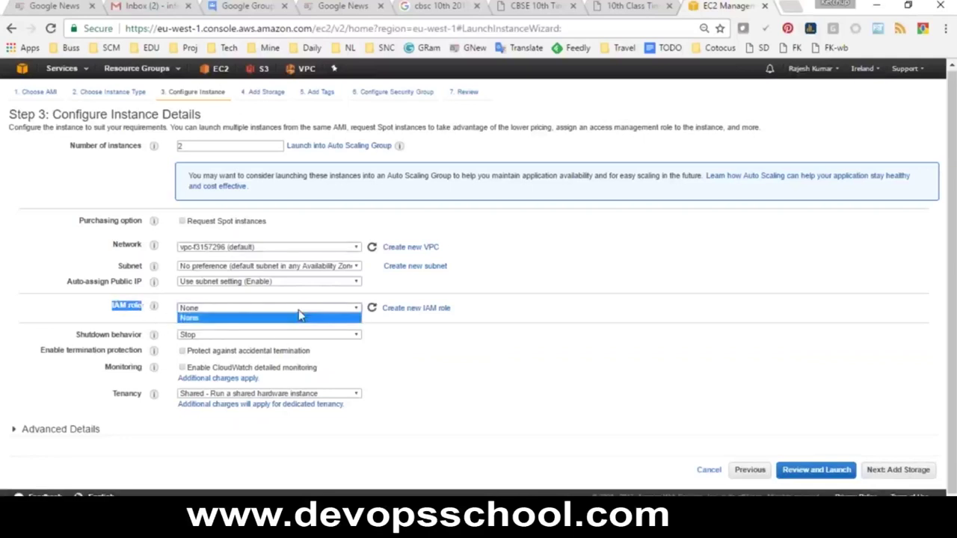
{"action": "left_click", "coordinate": [413, 335]}
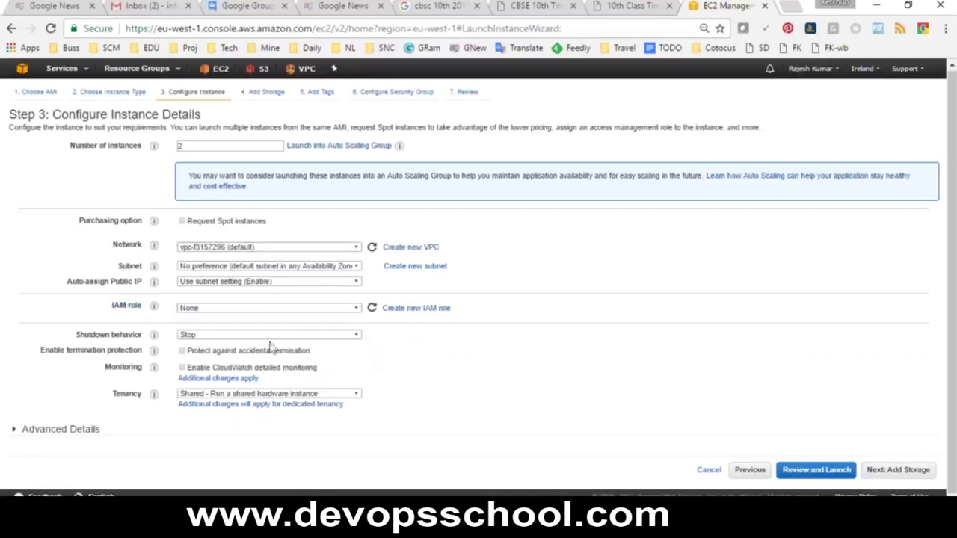
{"action": "left_click_drag", "start_coordinate": [111, 307], "coordinate": [129, 307]}
{"action": "left_click_drag", "start_coordinate": [141, 306], "coordinate": [112, 303]}
{"action": "left_click", "coordinate": [122, 316]}
{"action": "left_click", "coordinate": [274, 314]}
{"action": "left_click", "coordinate": [274, 315]}
Compare the shutdown behavior options and keep Stop.
{"action": "left_click", "coordinate": [193, 337]}
{"action": "left_click", "coordinate": [296, 345]}
{"action": "double_click", "coordinate": [78, 334]}
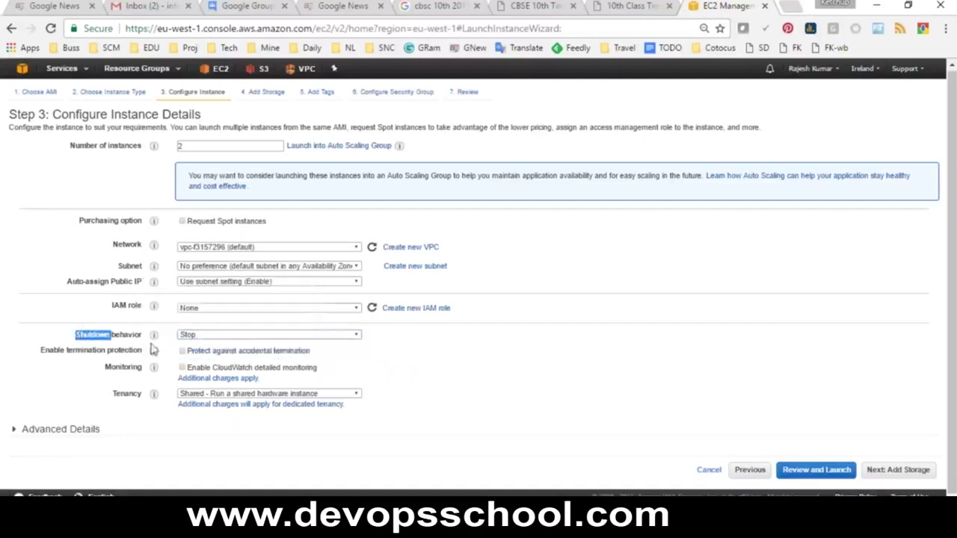
{"action": "left_click", "coordinate": [190, 336]}
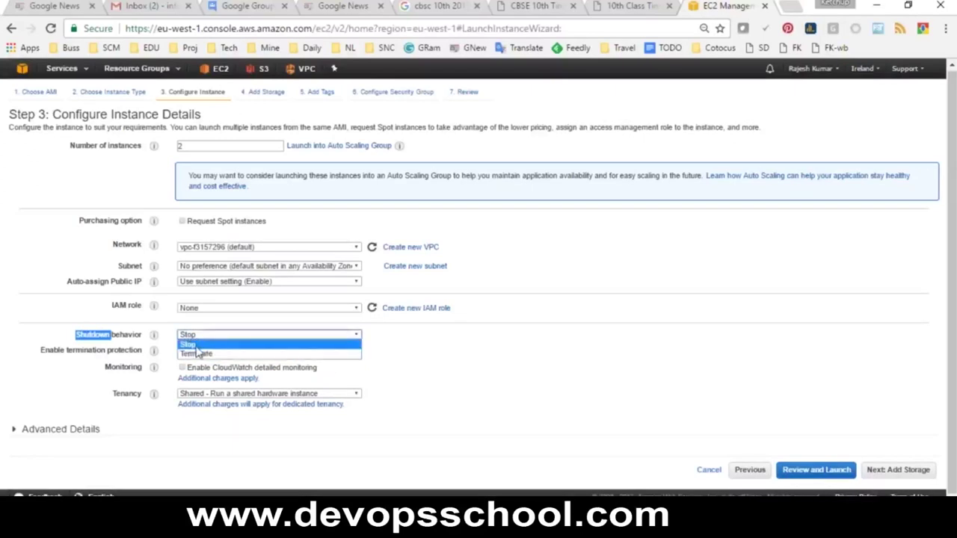
{"action": "left_click", "coordinate": [120, 337]}
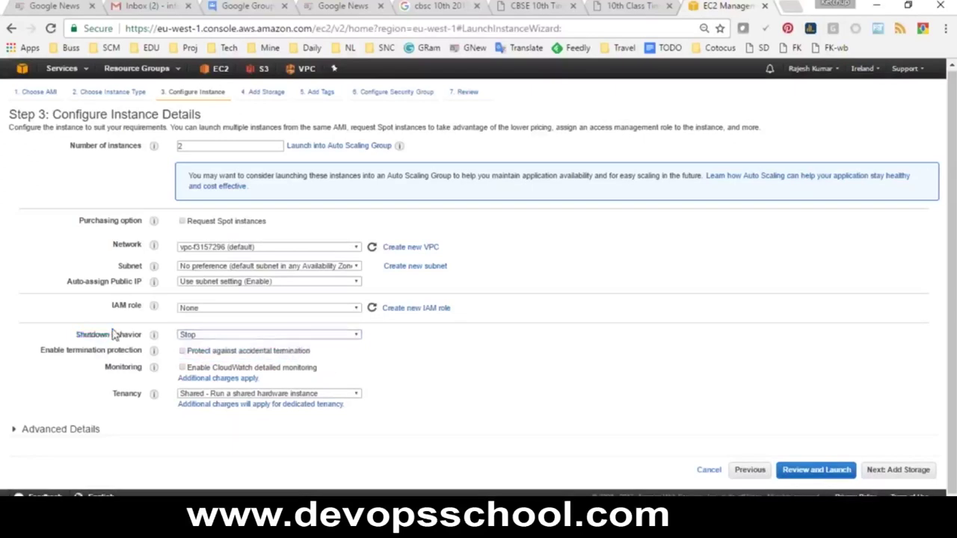
{"action": "left_click", "coordinate": [193, 334]}
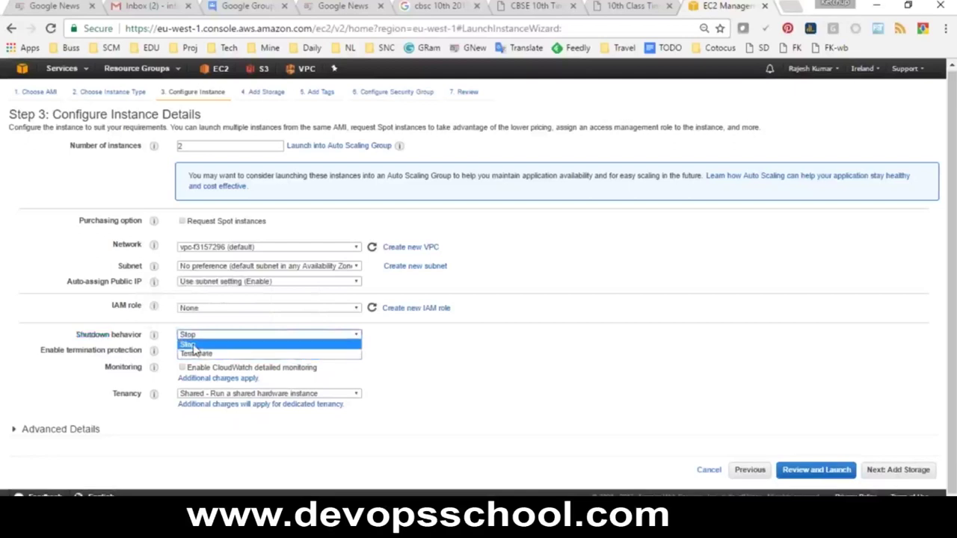
{"action": "left_click", "coordinate": [191, 345]}
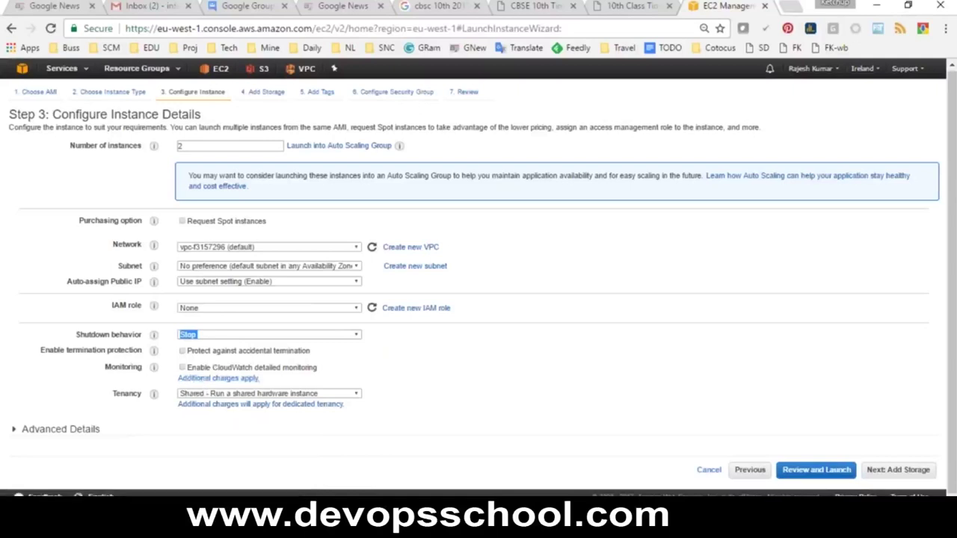
Review the CloudWatch detailed monitoring setting and compare the tenancy options, keeping shared hardware.
{"action": "left_click", "coordinate": [191, 374]}
{"action": "left_click_drag", "start_coordinate": [192, 374], "coordinate": [319, 369]}
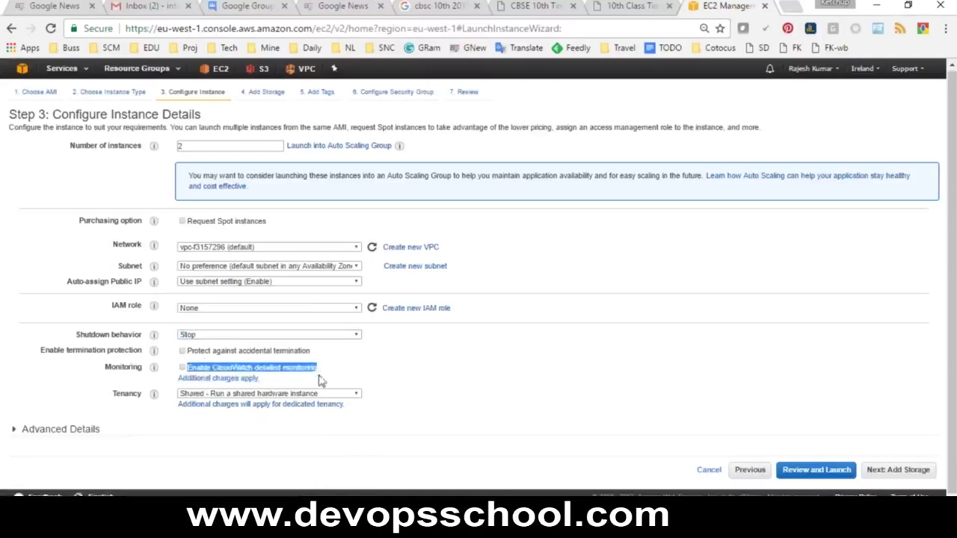
{"action": "left_click", "coordinate": [352, 371]}
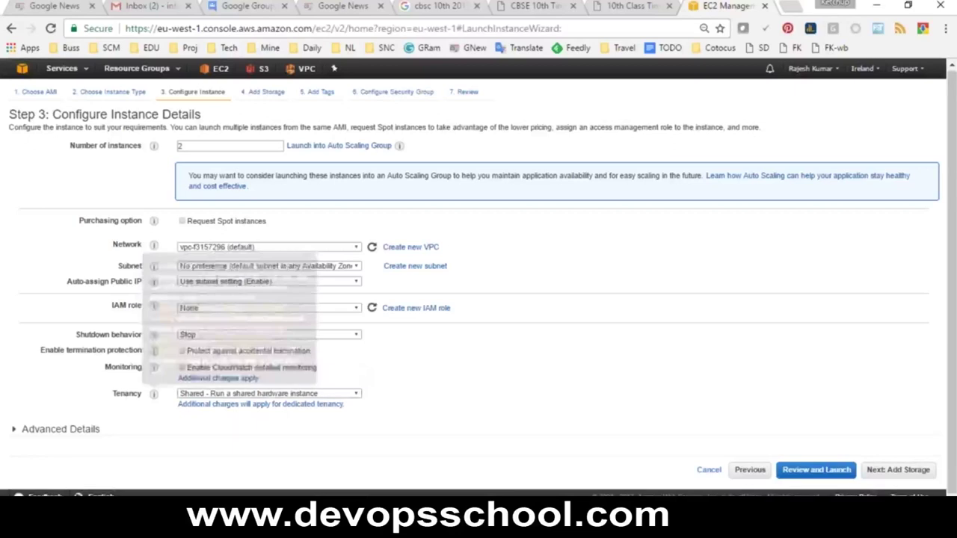
{"action": "left_click_drag", "start_coordinate": [196, 156], "coordinate": [202, 177]}
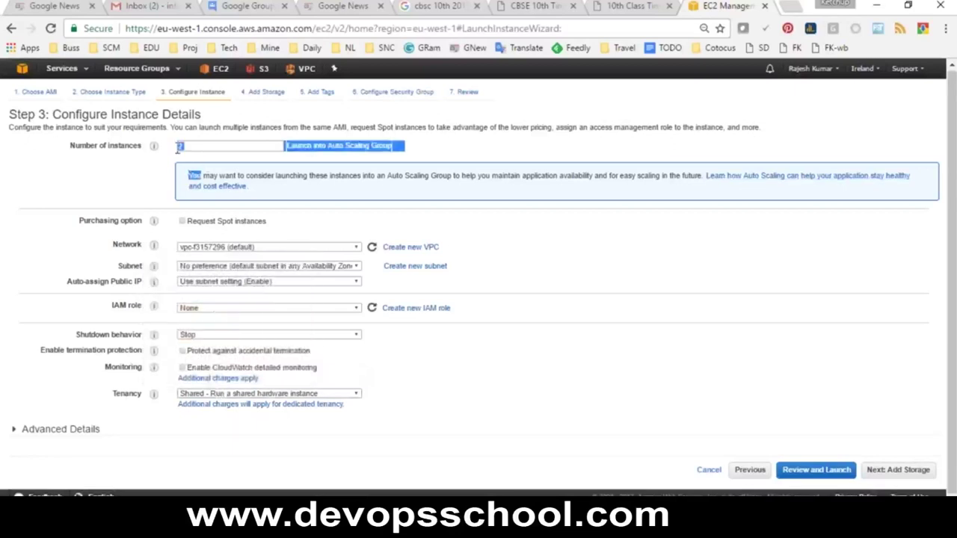
{"action": "left_click_drag", "start_coordinate": [318, 368], "coordinate": [217, 369]}
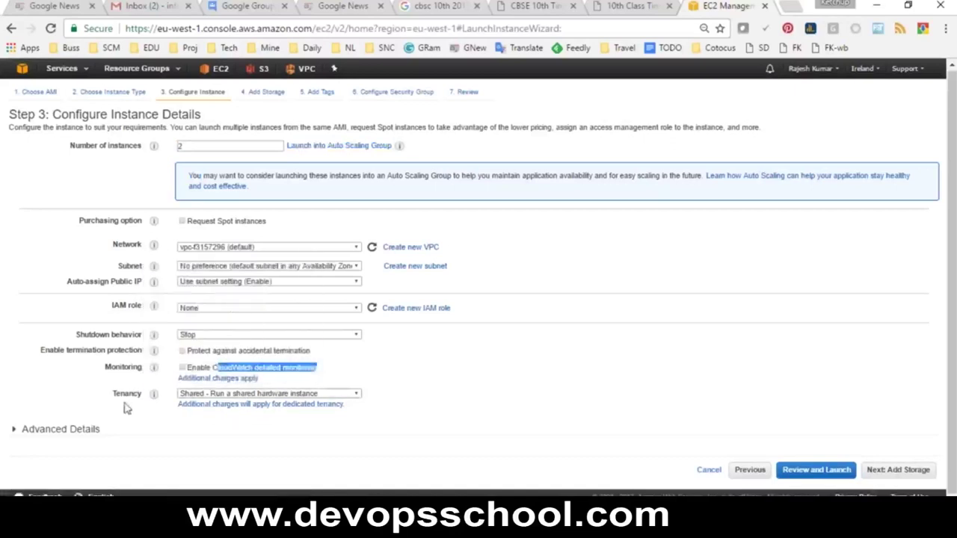
{"action": "left_click", "coordinate": [309, 395]}
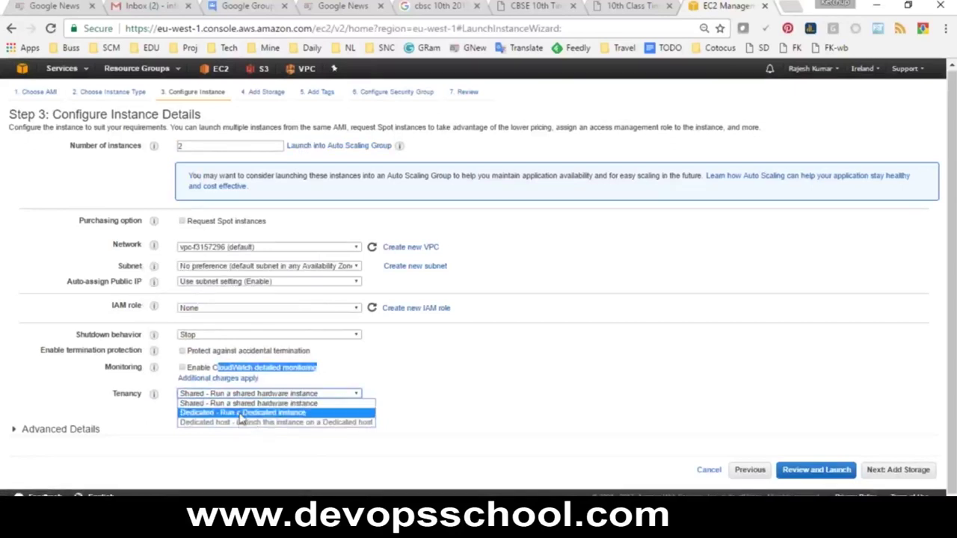
{"action": "left_click", "coordinate": [432, 421]}
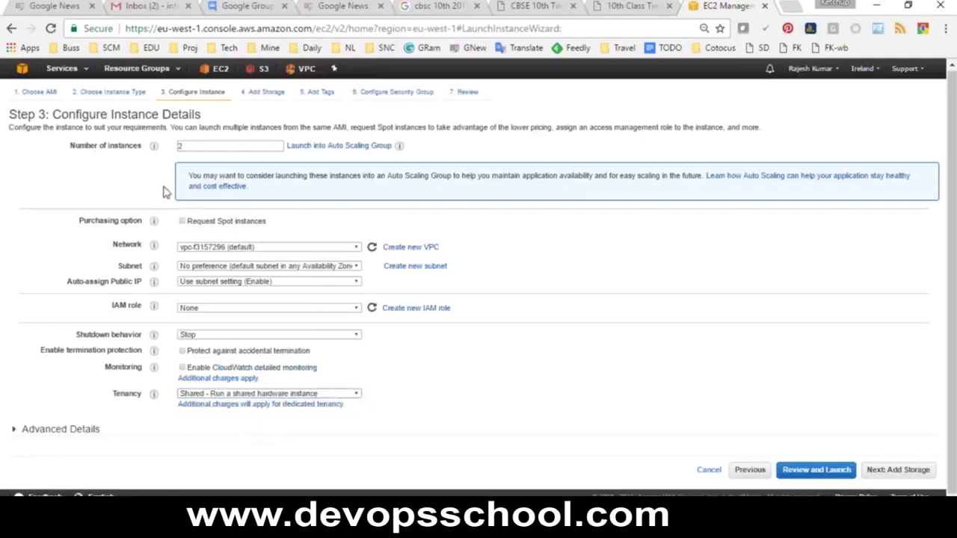
Recheck the instance count, purchasing option, network and public IP settings, and continue to the storage configuration.
{"action": "left_click_drag", "start_coordinate": [87, 145], "coordinate": [135, 149]}
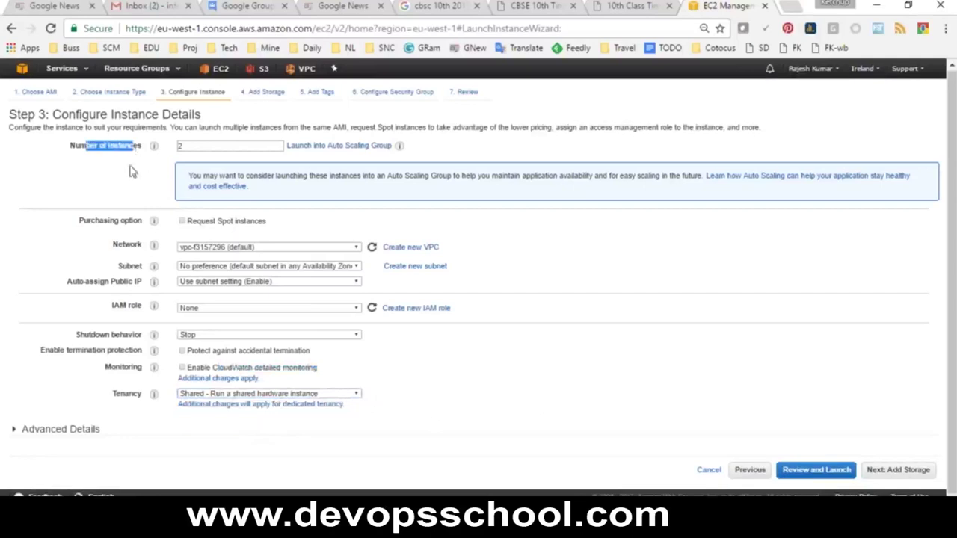
{"action": "left_click_drag", "start_coordinate": [91, 221], "coordinate": [132, 221]}
{"action": "left_click_drag", "start_coordinate": [222, 221], "coordinate": [295, 219]}
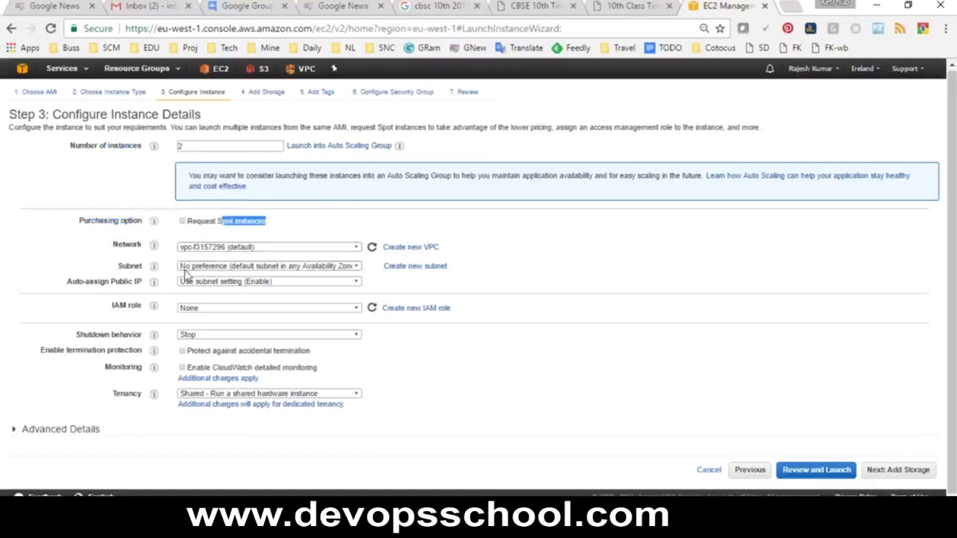
{"action": "left_click", "coordinate": [131, 239]}
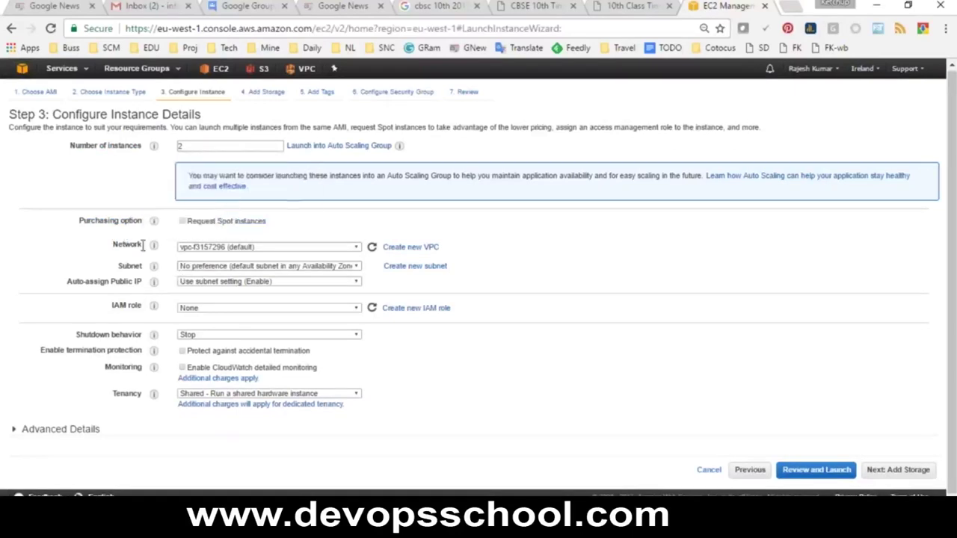
{"action": "left_click", "coordinate": [200, 284]}
{"action": "left_click", "coordinate": [200, 291]}
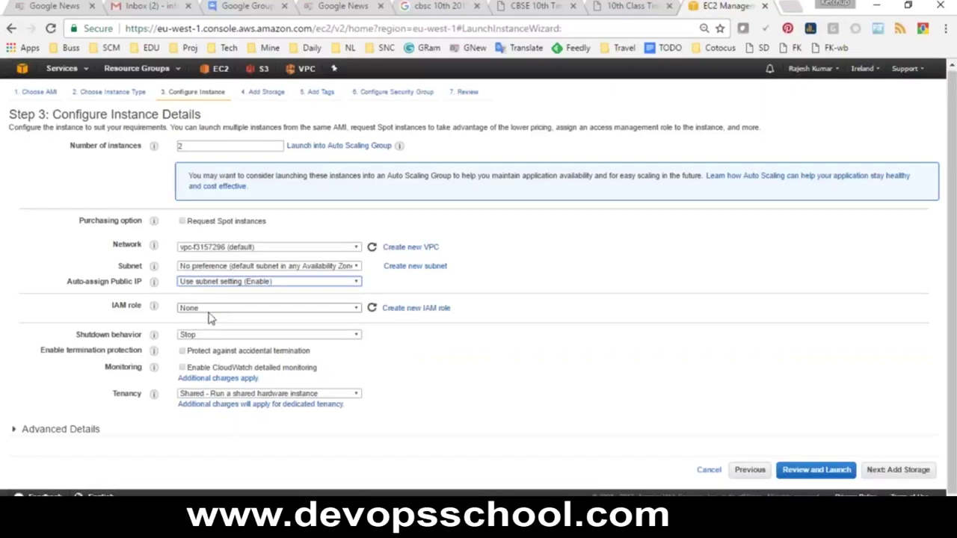
{"action": "left_click", "coordinate": [896, 472]}
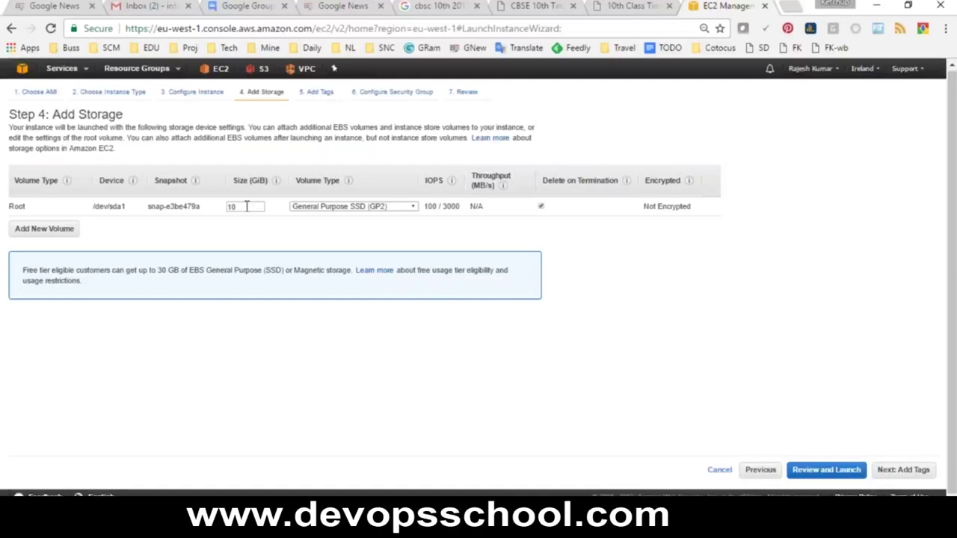
Review the root volume's device, snapshot, size and volume type options, keeping General Purpose SSD (GP2).
{"action": "double_click", "coordinate": [105, 208]}
{"action": "left_click_drag", "start_coordinate": [124, 207], "coordinate": [94, 204]}
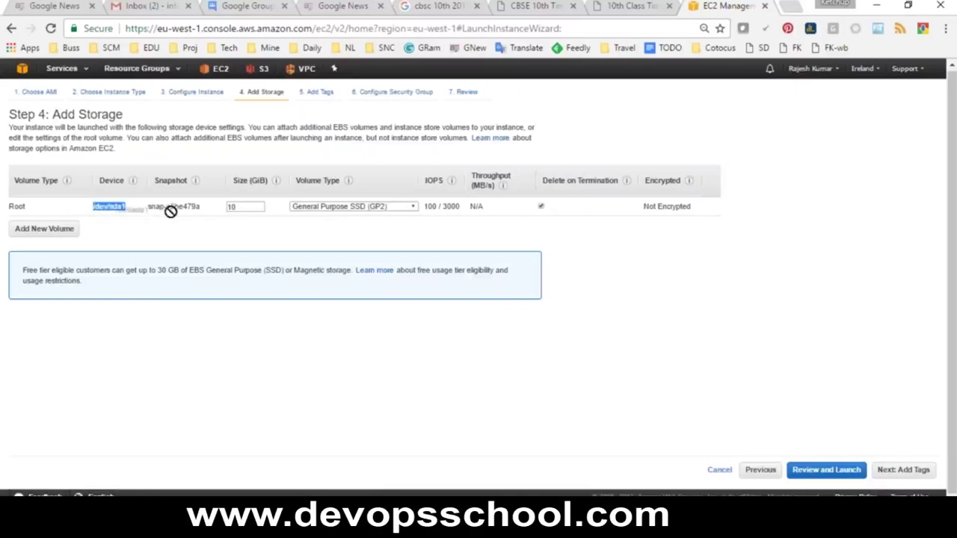
{"action": "left_click_drag", "start_coordinate": [202, 208], "coordinate": [147, 204]}
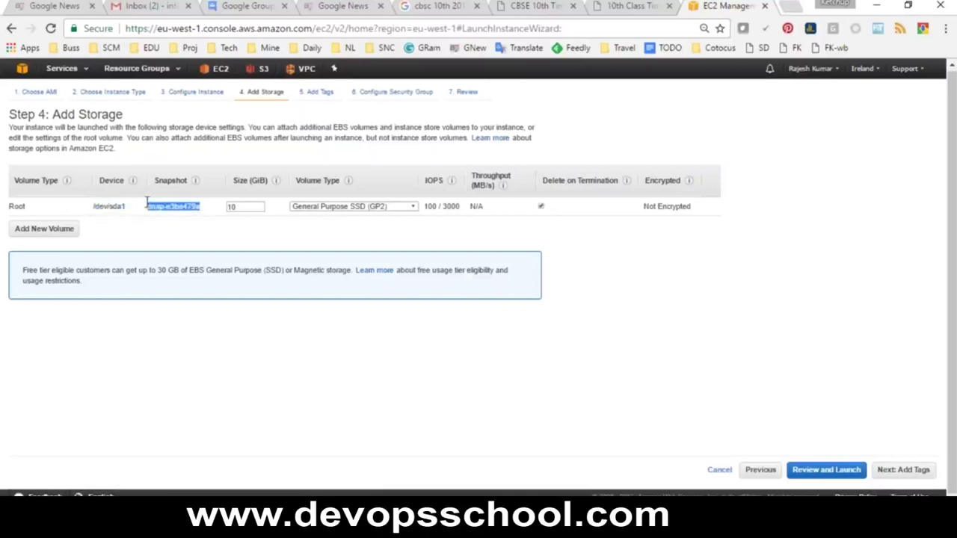
{"action": "double_click", "coordinate": [240, 207]}
{"action": "left_click", "coordinate": [356, 209]}
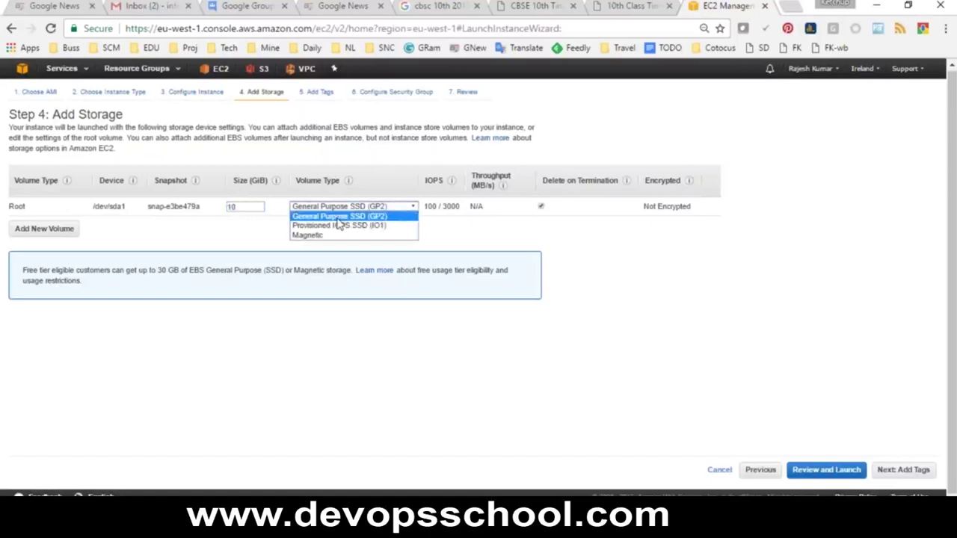
{"action": "left_click", "coordinate": [337, 219]}
{"action": "left_click", "coordinate": [359, 212]}
{"action": "left_click", "coordinate": [442, 220]}
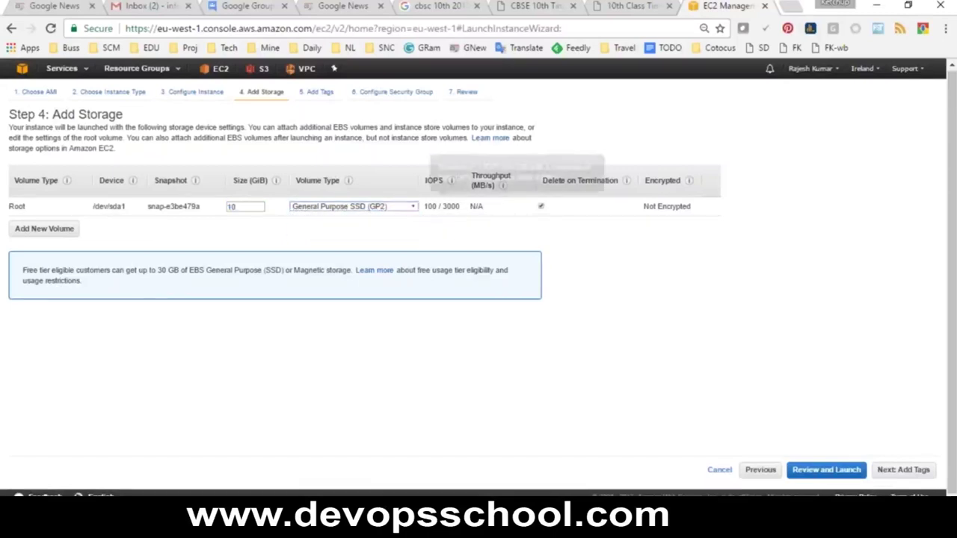
Examine the root volume's IOPS values and read their explanation.
{"action": "double_click", "coordinate": [434, 182]}
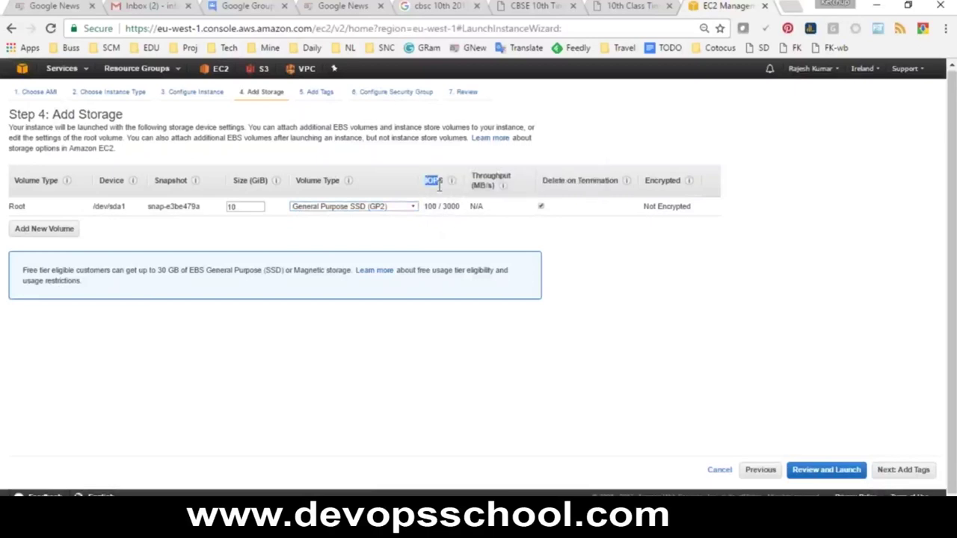
{"action": "left_click_drag", "start_coordinate": [460, 207], "coordinate": [424, 207]}
{"action": "left_click", "coordinate": [440, 237]}
{"action": "double_click", "coordinate": [431, 207]}
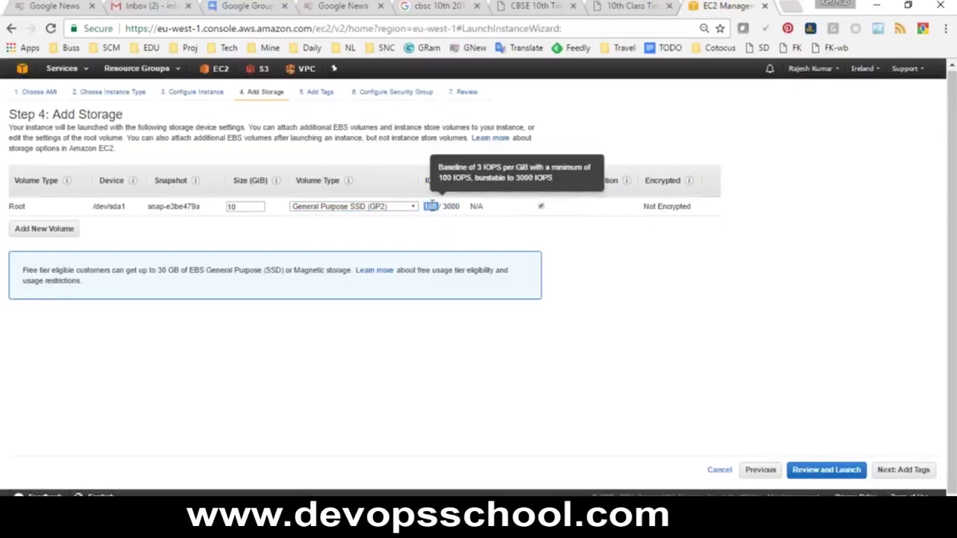
{"action": "double_click", "coordinate": [445, 208]}
{"action": "left_click", "coordinate": [434, 232]}
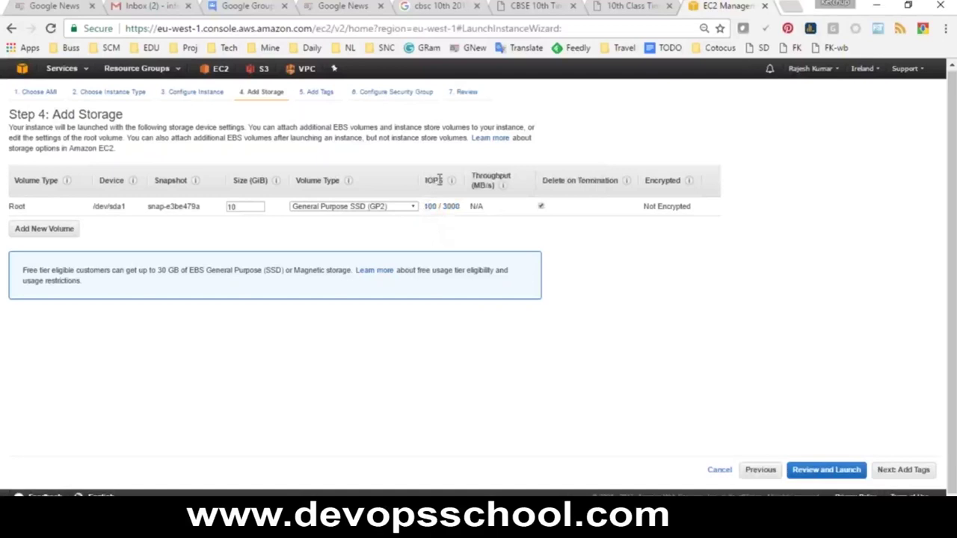
{"action": "left_click_drag", "start_coordinate": [424, 206], "coordinate": [451, 212]}
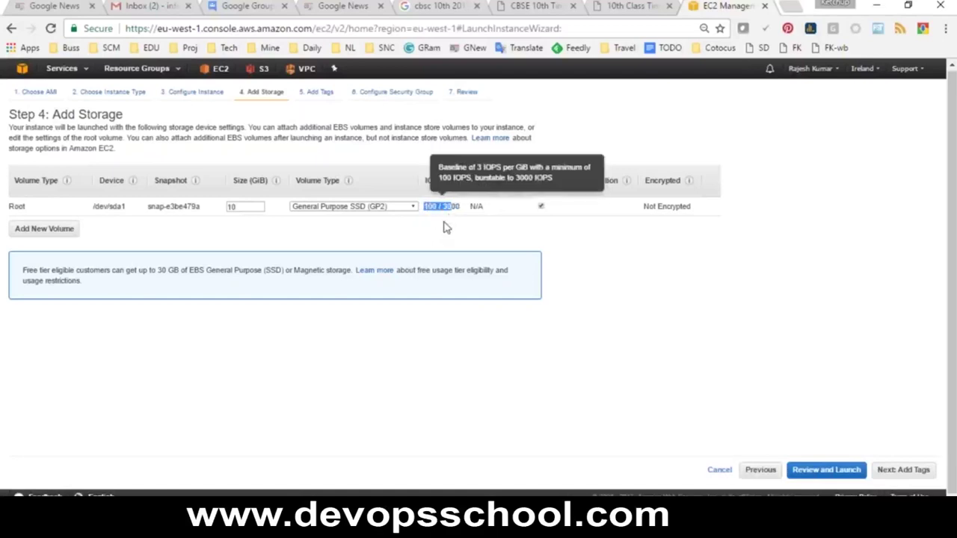
{"action": "left_click", "coordinate": [446, 226]}
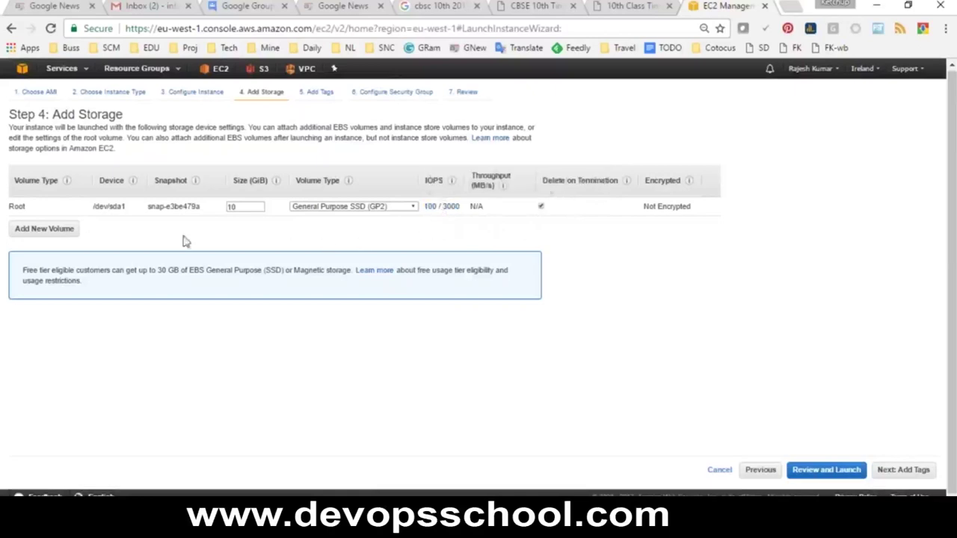
Read the note on the free tier's EBS General Purpose (SSD) storage allowance.
{"action": "left_click_drag", "start_coordinate": [24, 273], "coordinate": [75, 273]}
{"action": "left_click", "coordinate": [135, 281]}
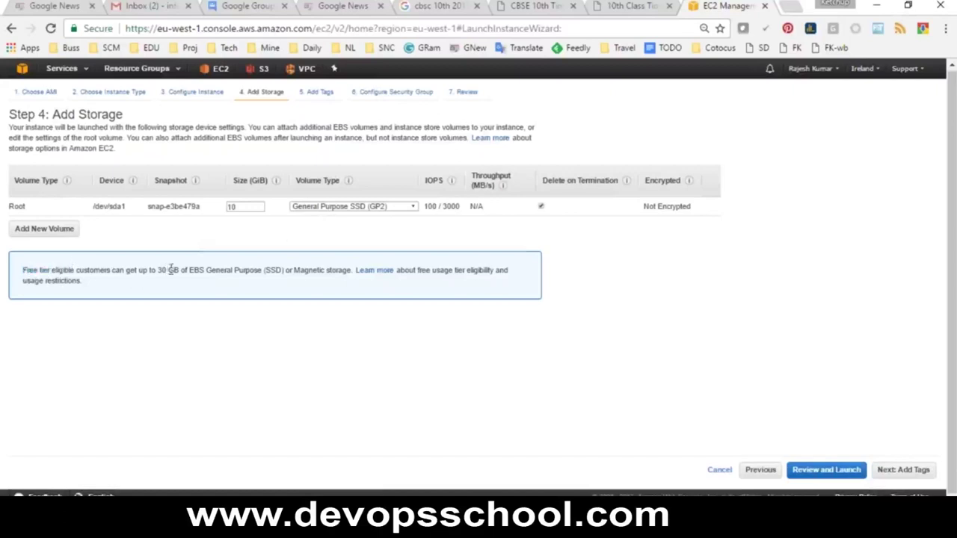
{"action": "left_click_drag", "start_coordinate": [177, 274], "coordinate": [158, 274]}
{"action": "left_click", "coordinate": [170, 275]}
{"action": "left_click_drag", "start_coordinate": [200, 270], "coordinate": [282, 269]}
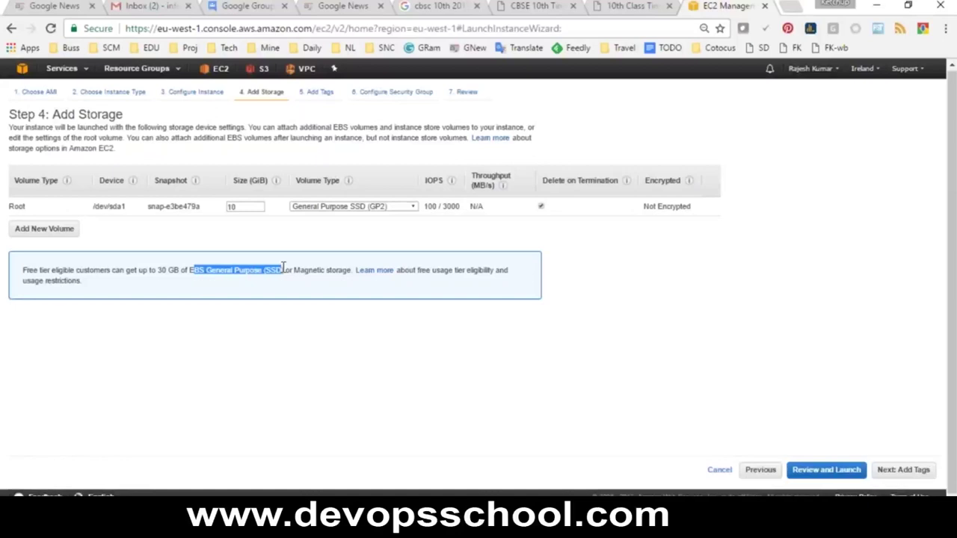
{"action": "left_click_drag", "start_coordinate": [284, 268], "coordinate": [280, 284]}
{"action": "left_click", "coordinate": [255, 293]}
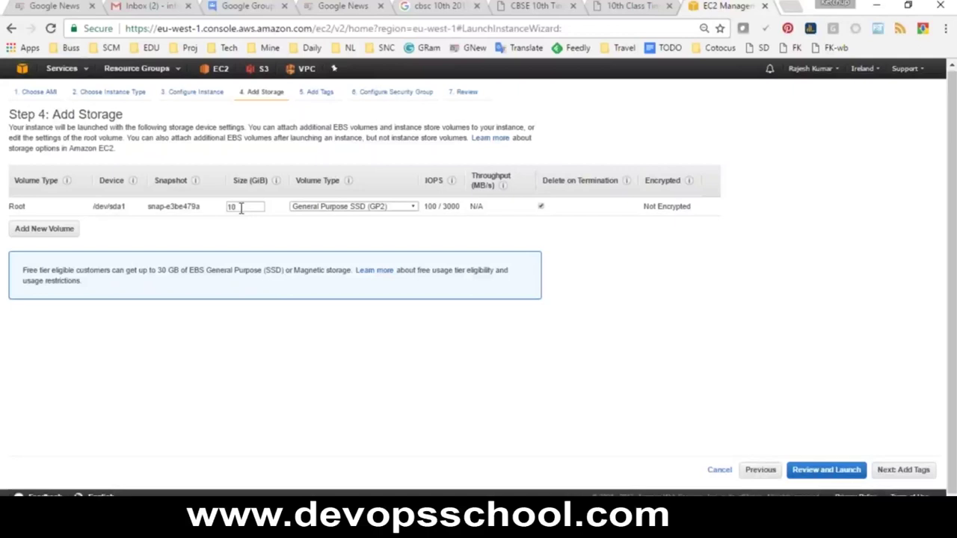
Set the root volume size to 30 GiB and continue to the tag settings.
{"action": "left_click_drag", "start_coordinate": [241, 209], "coordinate": [189, 200]}
{"action": "type", "text": "30"}
{"action": "left_click", "coordinate": [905, 471]}
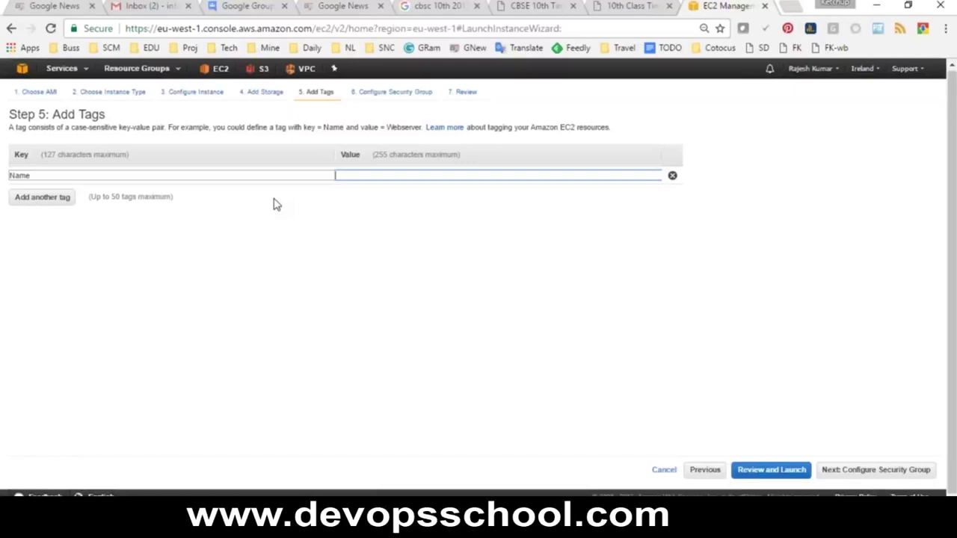
Check the Name tag's key and value, leave the value empty, and continue to the security group configuration.
{"action": "left_click", "coordinate": [28, 175]}
{"action": "left_click", "coordinate": [368, 175]}
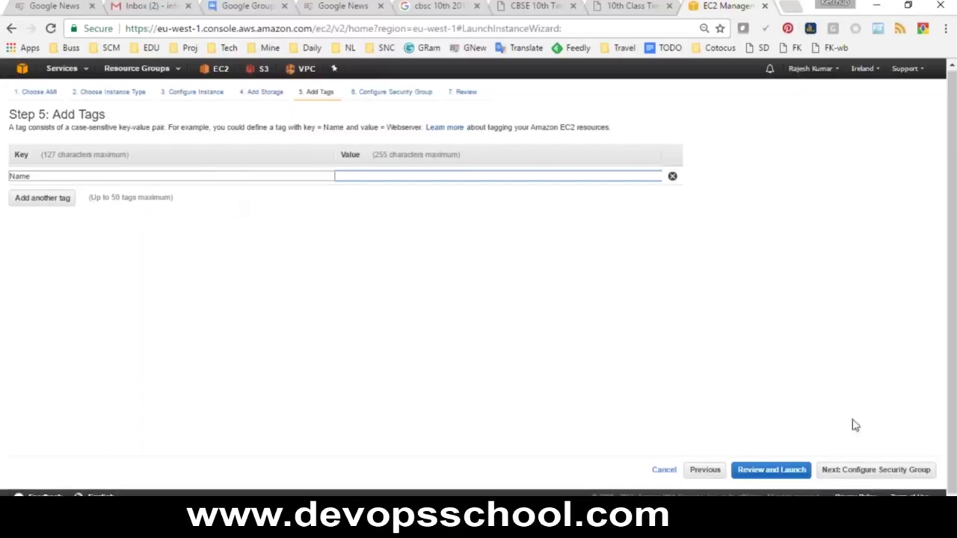
{"action": "left_click", "coordinate": [349, 205]}
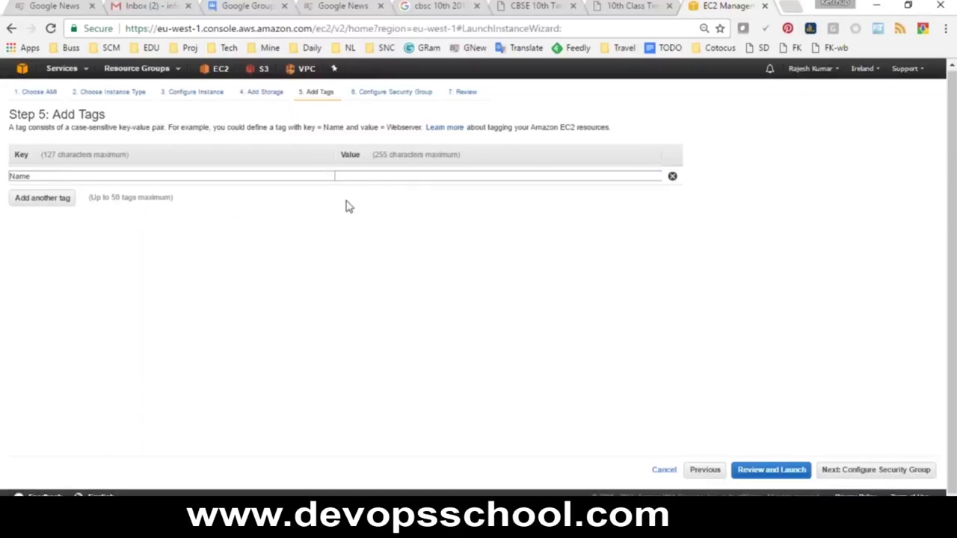
{"action": "left_click", "coordinate": [883, 473]}
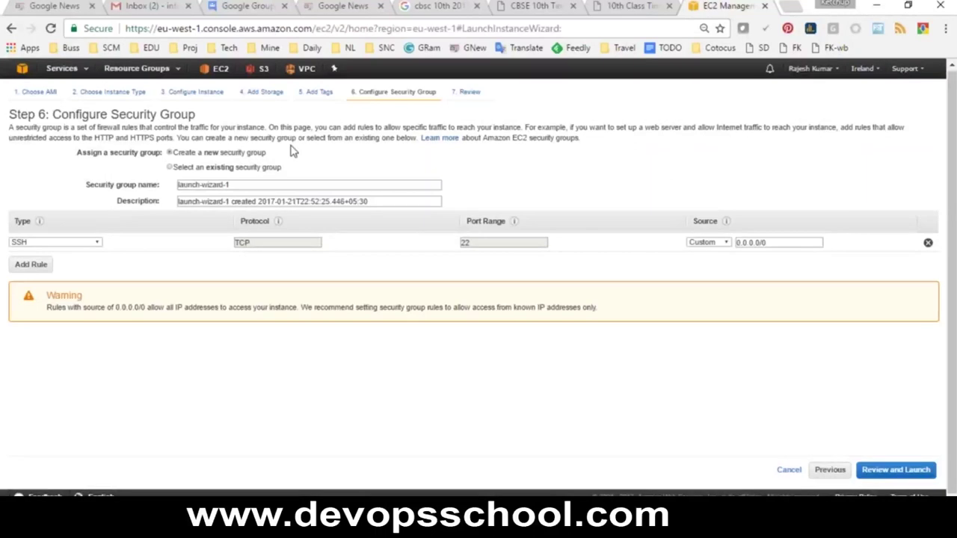
Look at the existing security groups, then define a new one named "skillspeed" with the description "Demo for skillspeed".
{"action": "left_click", "coordinate": [183, 169]}
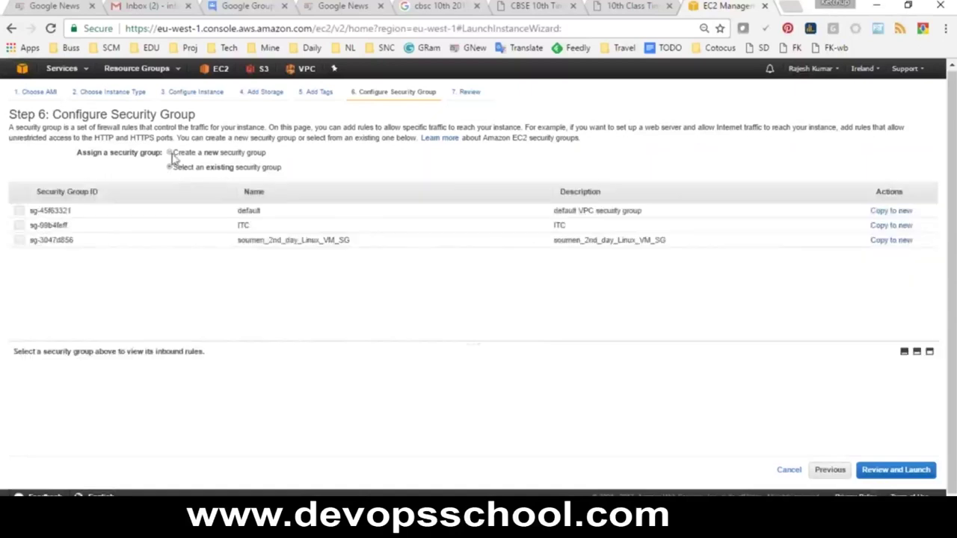
{"action": "left_click", "coordinate": [170, 154]}
{"action": "triple_click", "coordinate": [250, 185]}
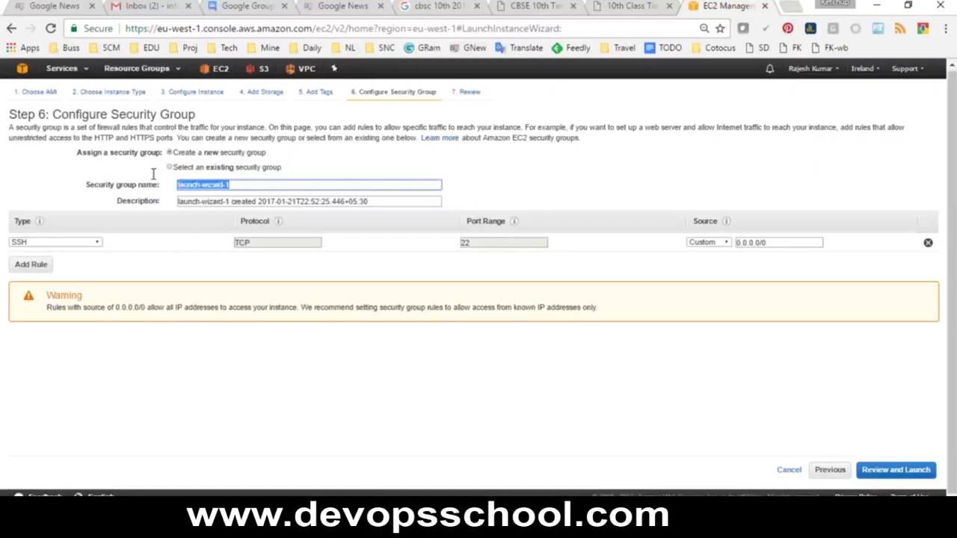
{"action": "type", "text": "ssh"}
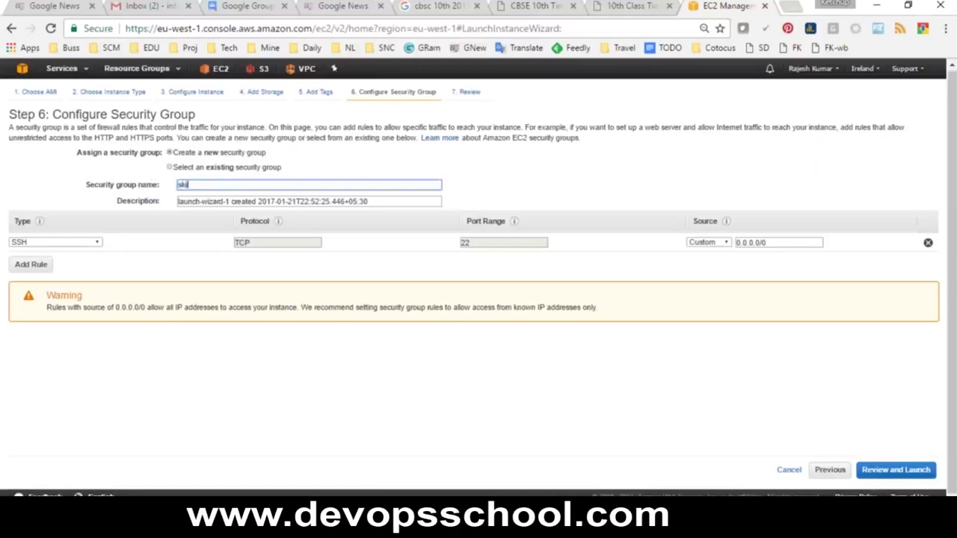
{"action": "type", "text": "llspeed"}
{"action": "double_click", "coordinate": [216, 184]}
{"action": "key", "text": "Tab"}
{"action": "type", "text": "Demo for skillspeed"}
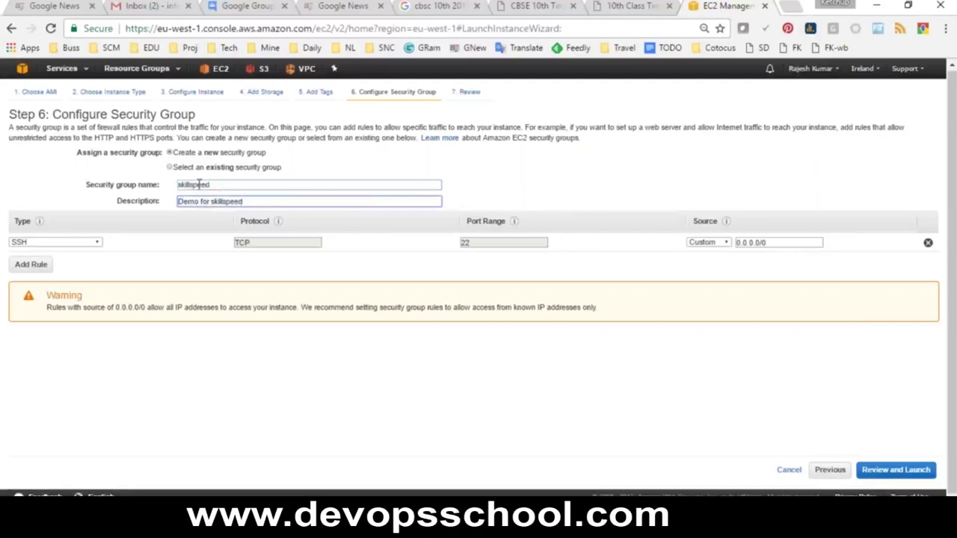
{"action": "left_click_drag", "start_coordinate": [210, 185], "coordinate": [175, 185]}
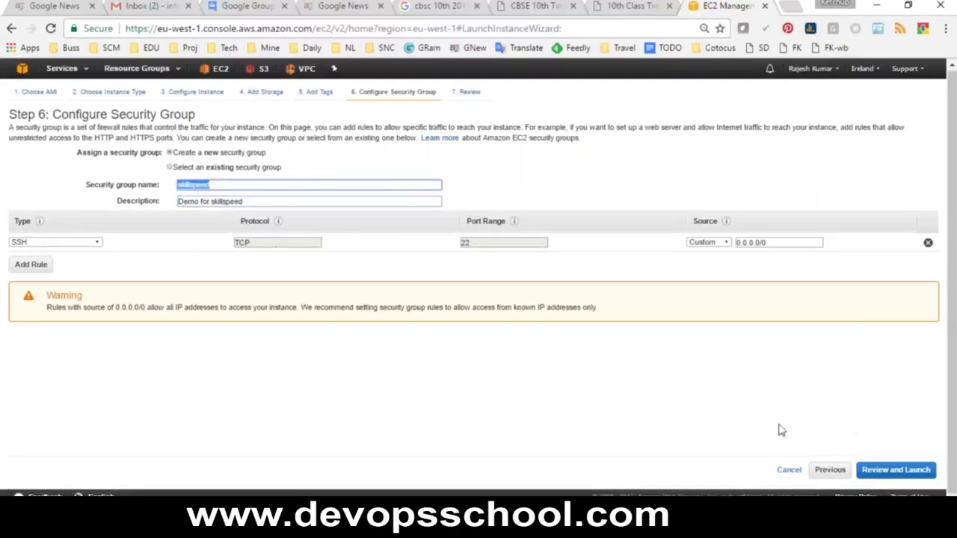
{"action": "left_click_drag", "start_coordinate": [244, 201], "coordinate": [237, 196]}
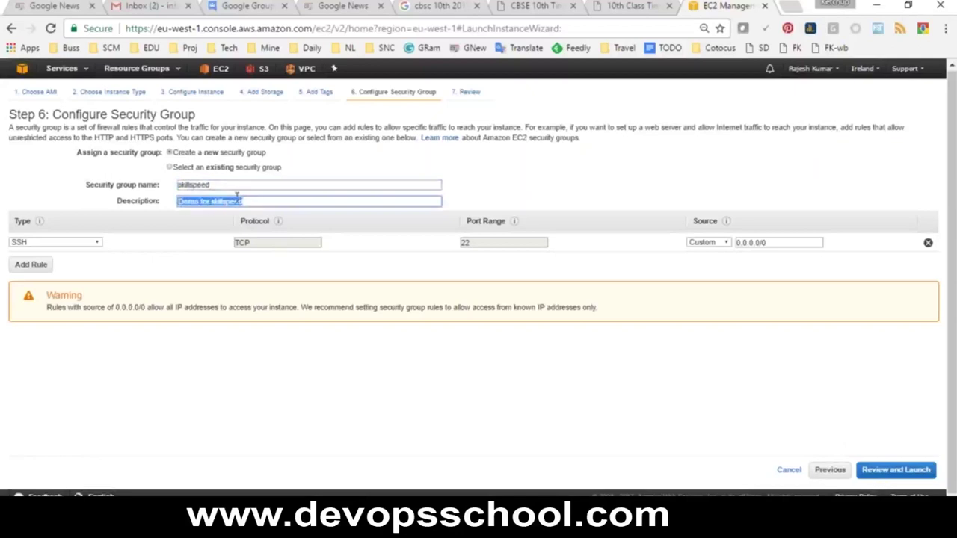
Change the type of the security group's inbound rule to RDP.
{"action": "left_click", "coordinate": [36, 243]}
{"action": "left_click_drag", "start_coordinate": [95, 307], "coordinate": [95, 372]}
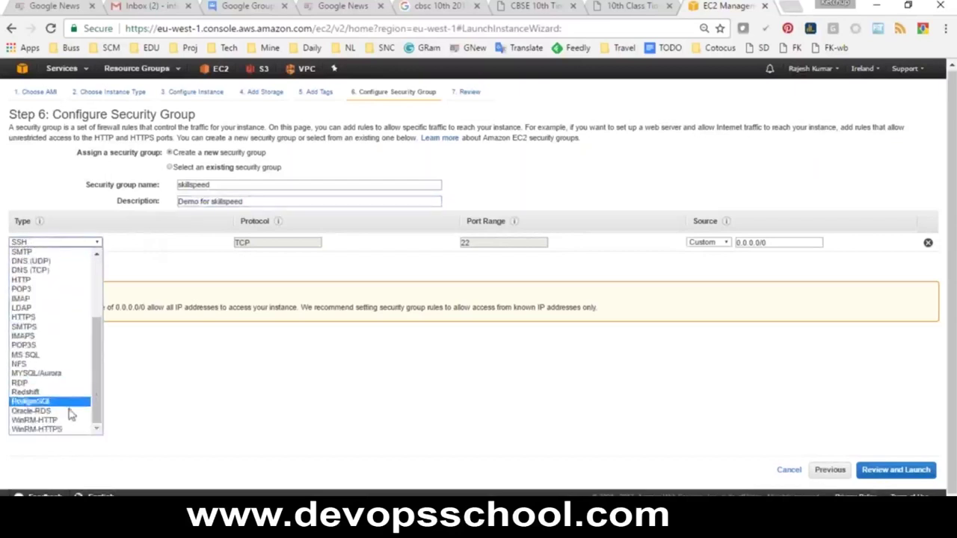
{"action": "left_click", "coordinate": [20, 384]}
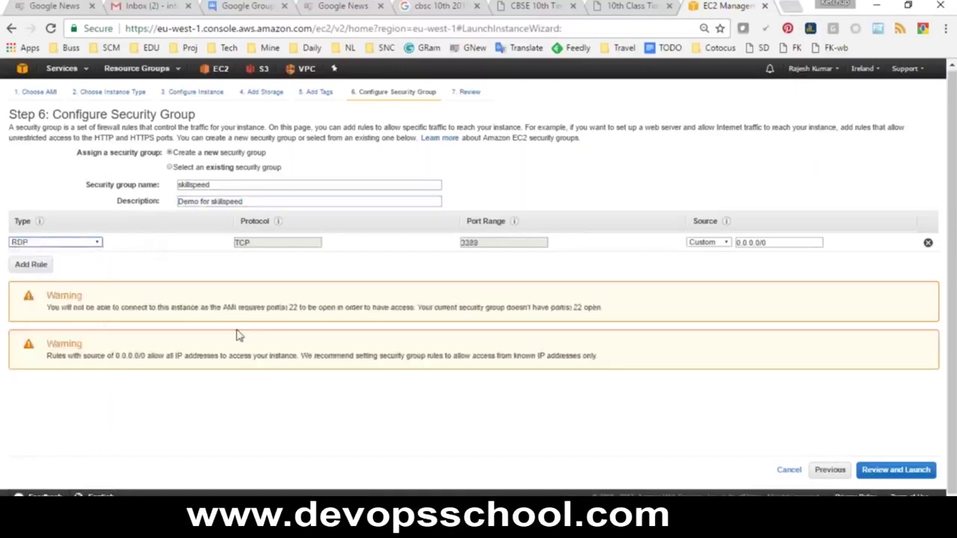
Try the SSH, HTTP and HTTPS types for the security group's inbound rule and check each type's port.
{"action": "double_click", "coordinate": [471, 244]}
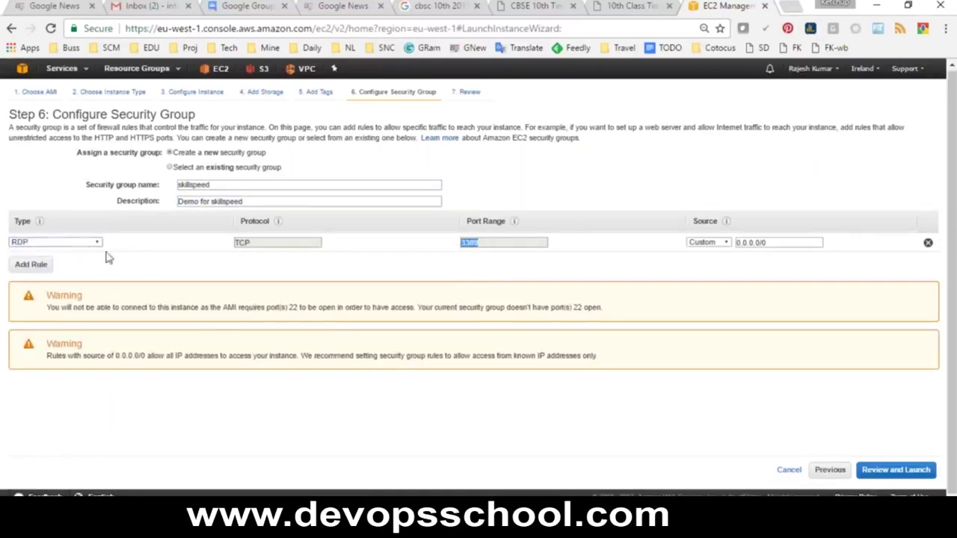
{"action": "left_click", "coordinate": [84, 242]}
{"action": "left_click", "coordinate": [26, 288]}
{"action": "double_click", "coordinate": [465, 242]}
{"action": "left_click", "coordinate": [95, 244]}
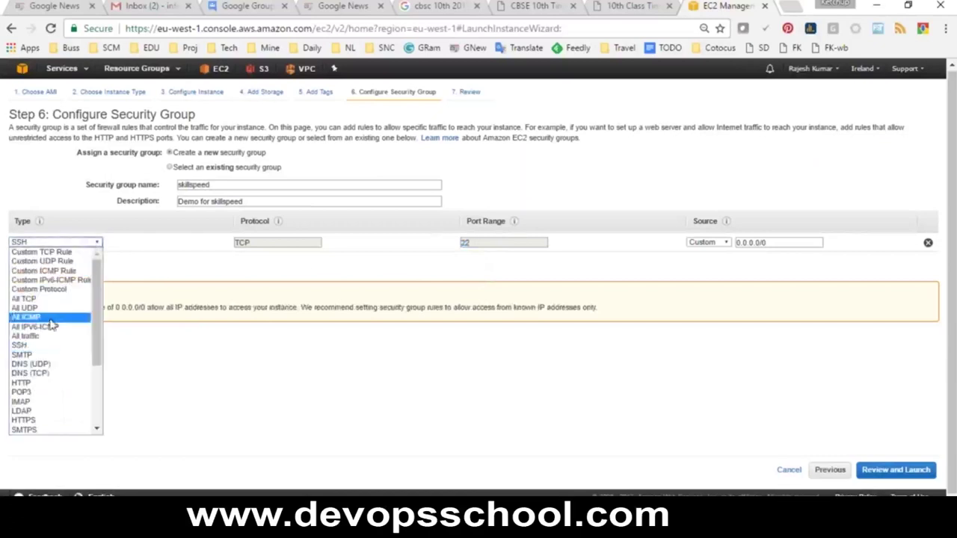
{"action": "left_click", "coordinate": [23, 384]}
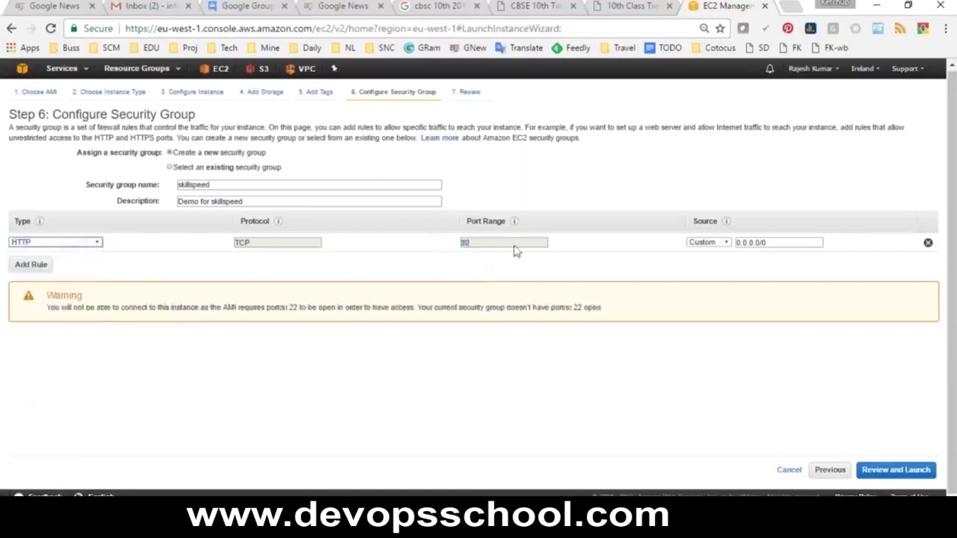
{"action": "left_click", "coordinate": [71, 243]}
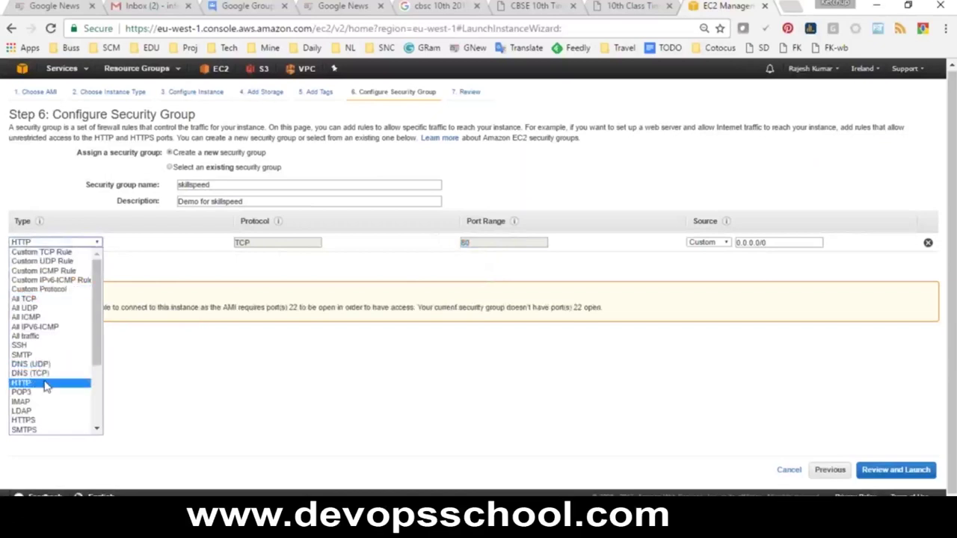
{"action": "double_click", "coordinate": [508, 250]}
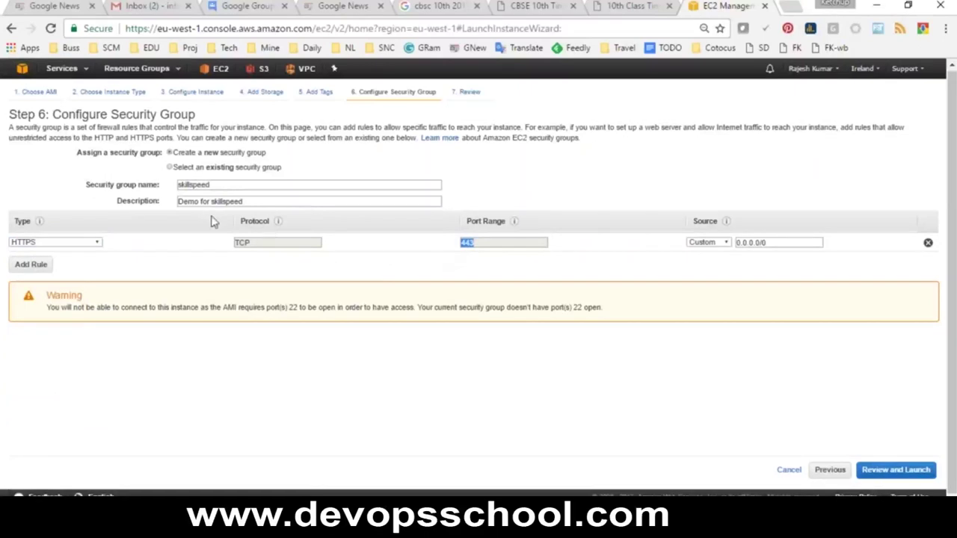
Set the inbound rule's type to SSH and check its port.
{"action": "left_click", "coordinate": [73, 246]}
{"action": "left_click", "coordinate": [39, 347]}
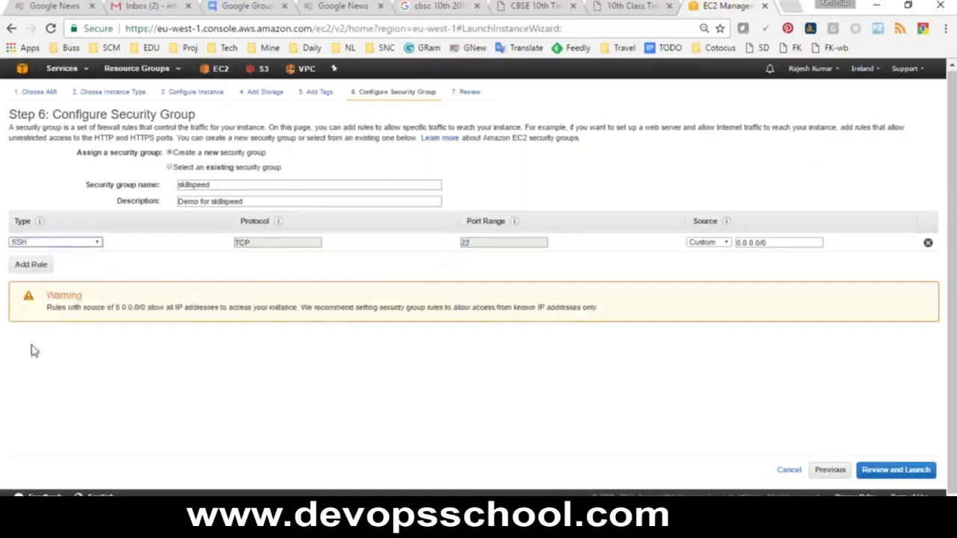
{"action": "left_click_drag", "start_coordinate": [494, 252], "coordinate": [455, 246]}
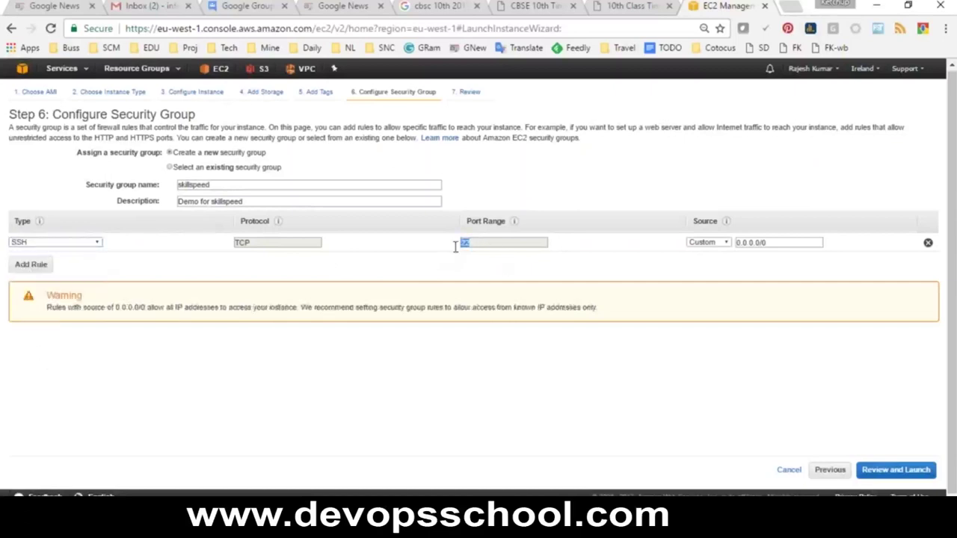
Add a second inbound rule of type HTTP and check its port.
{"action": "left_click", "coordinate": [30, 268]}
{"action": "left_click", "coordinate": [61, 260]}
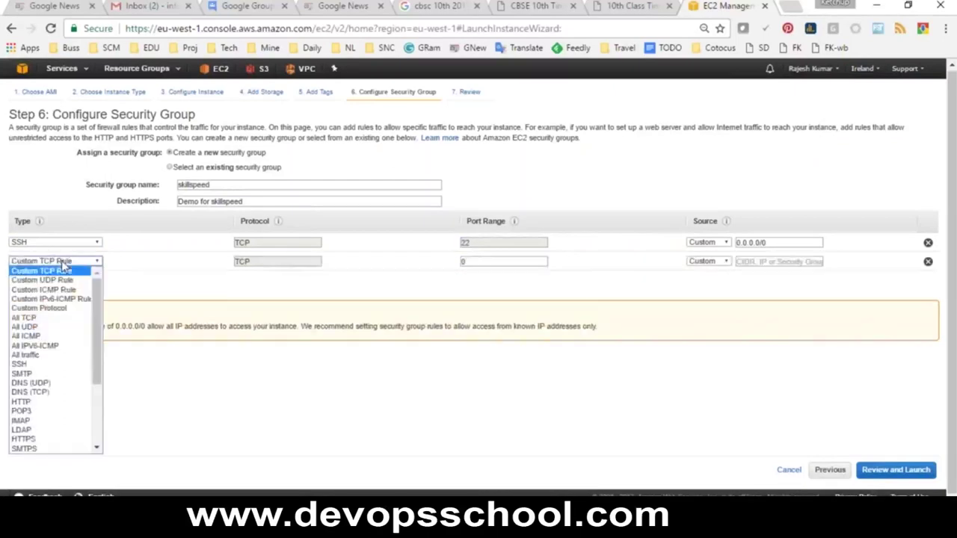
{"action": "left_click", "coordinate": [21, 401]}
{"action": "double_click", "coordinate": [483, 264]}
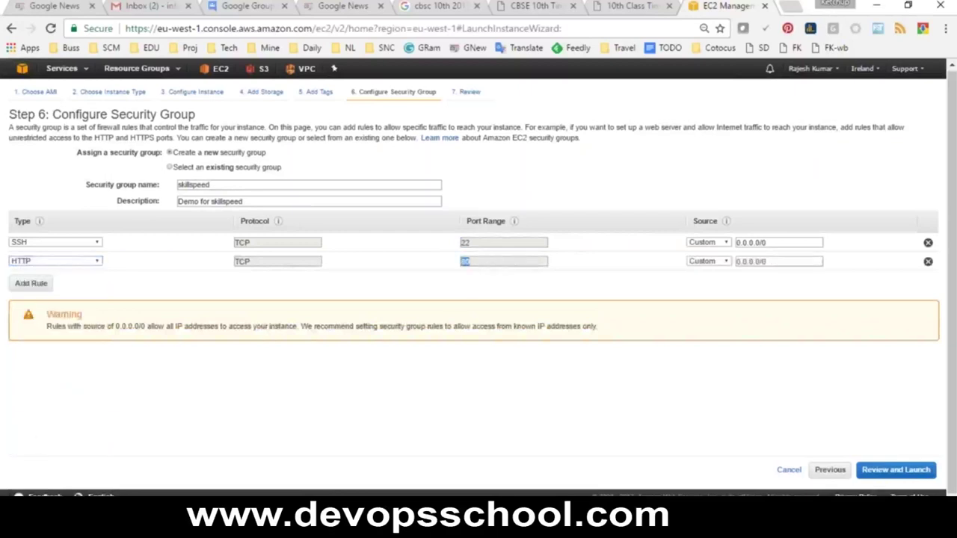
Examine the available source options and the source address ranges of the SSH and HTTP rules.
{"action": "left_click", "coordinate": [705, 242]}
{"action": "left_click", "coordinate": [725, 242]}
{"action": "left_click", "coordinate": [723, 242]}
{"action": "left_click", "coordinate": [751, 287]}
{"action": "left_click", "coordinate": [696, 243]}
{"action": "left_click_drag", "start_coordinate": [769, 242], "coordinate": [724, 265]}
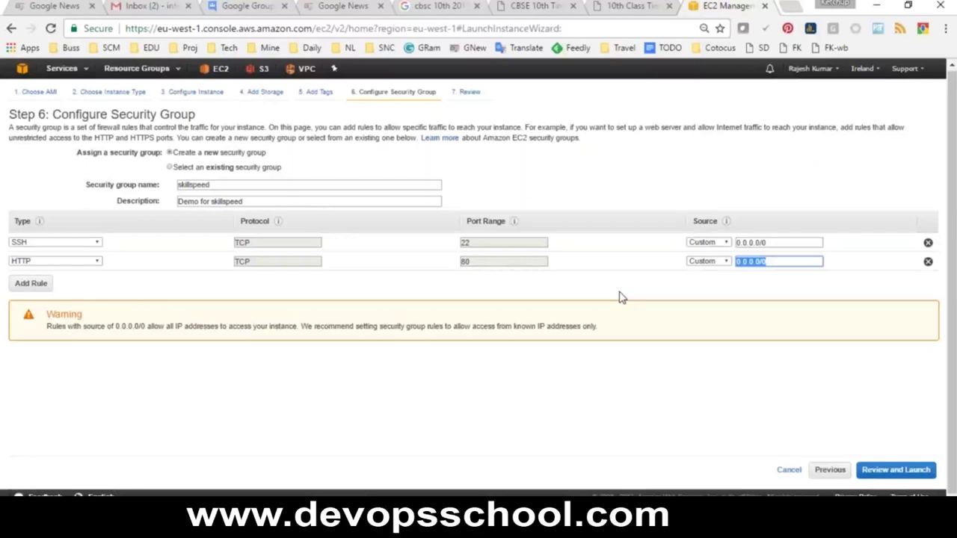
{"action": "left_click", "coordinate": [483, 247]}
{"action": "left_click_drag", "start_coordinate": [483, 247], "coordinate": [453, 243]}
{"action": "left_click_drag", "start_coordinate": [769, 242], "coordinate": [708, 248]}
{"action": "left_click_drag", "start_coordinate": [771, 261], "coordinate": [731, 270]}
{"action": "left_click_drag", "start_coordinate": [770, 242], "coordinate": [735, 236]}
Set the source of both the SSH and HTTP rules to Anywhere and continue to the launch review.
{"action": "left_click", "coordinate": [711, 245]}
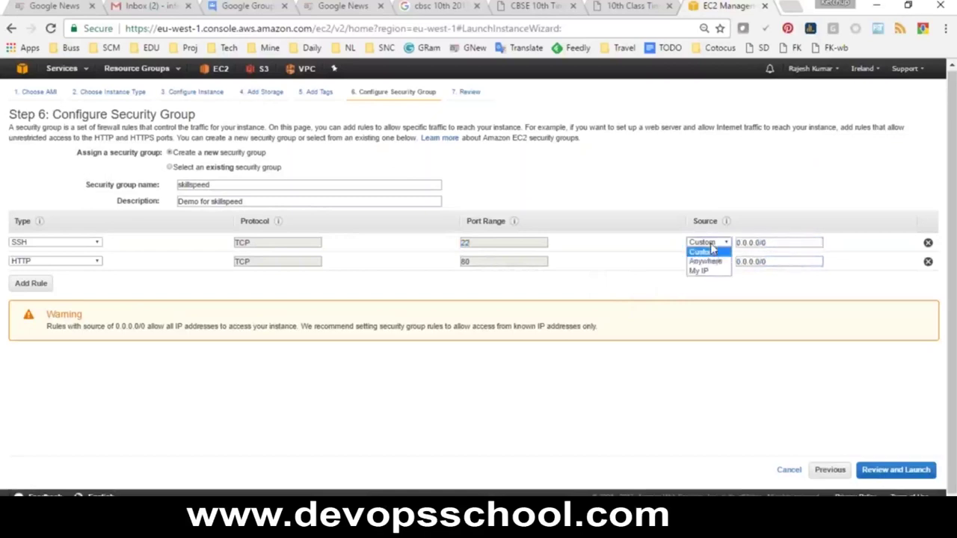
{"action": "left_click", "coordinate": [709, 262]}
{"action": "left_click", "coordinate": [709, 262]}
{"action": "left_click", "coordinate": [706, 280]}
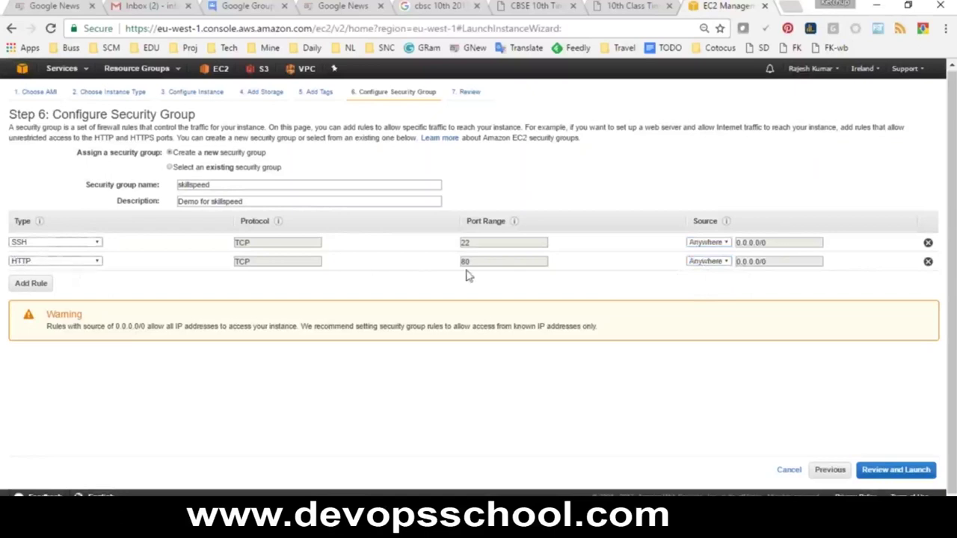
{"action": "left_click", "coordinate": [888, 471]}
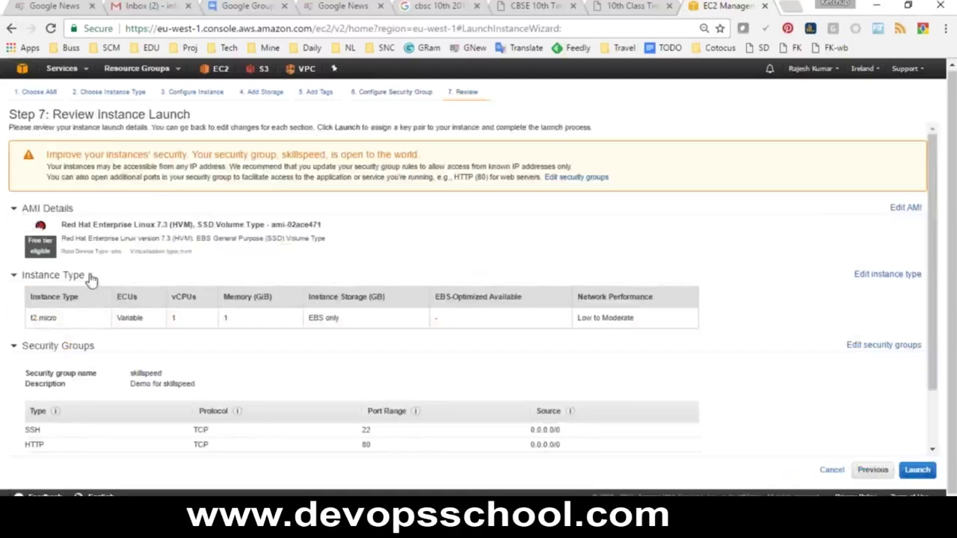
Review the instance type, its ECUs, memory and instance storage in the launch summary.
{"action": "scroll", "coordinate": [52, 258], "scroll_direction": "down", "scroll_amount": 2}
{"action": "left_click_drag", "start_coordinate": [32, 246], "coordinate": [60, 252]}
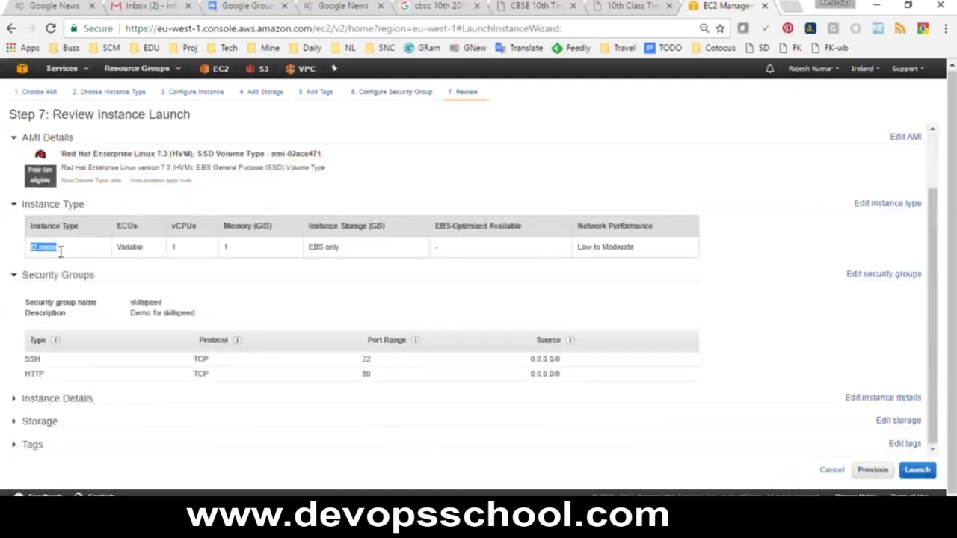
{"action": "left_click", "coordinate": [127, 248]}
{"action": "double_click", "coordinate": [127, 248]}
{"action": "double_click", "coordinate": [225, 248]}
{"action": "left_click_drag", "start_coordinate": [358, 255], "coordinate": [225, 249]}
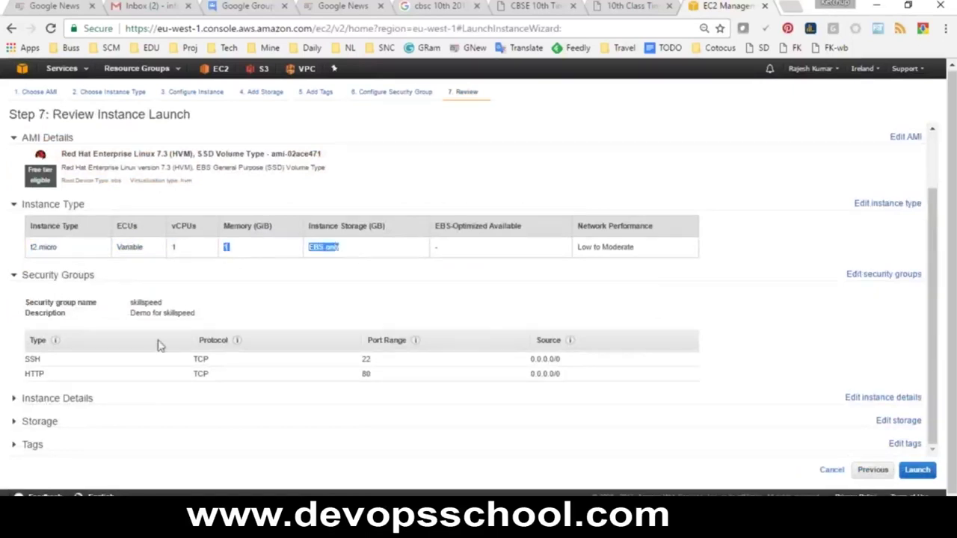
Expand and review the instance details, storage and tags sections of the launch summary.
{"action": "left_click", "coordinate": [63, 400]}
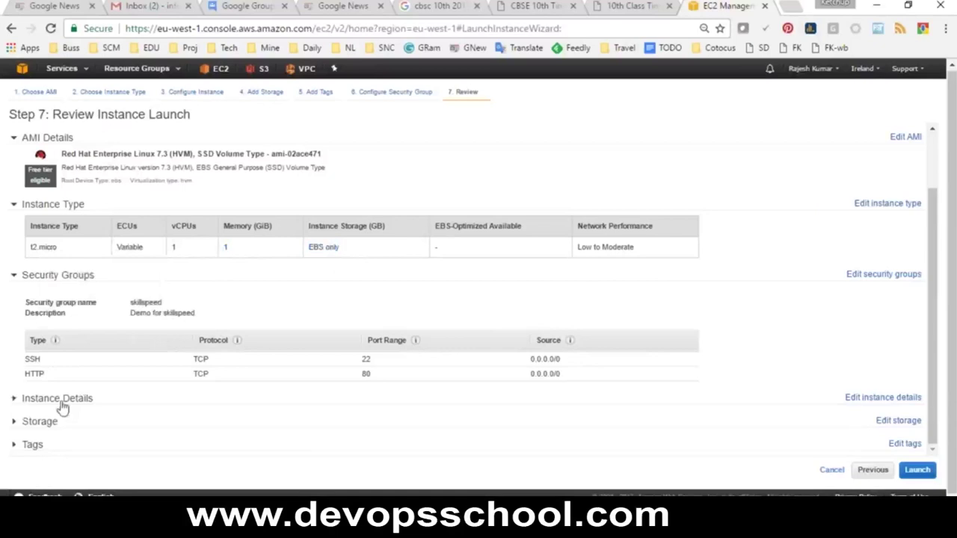
{"action": "scroll", "coordinate": [141, 387], "scroll_direction": "down", "scroll_amount": 1}
{"action": "scroll", "coordinate": [164, 254], "scroll_direction": "down", "scroll_amount": 1}
{"action": "left_click_drag", "start_coordinate": [162, 251], "coordinate": [239, 380]}
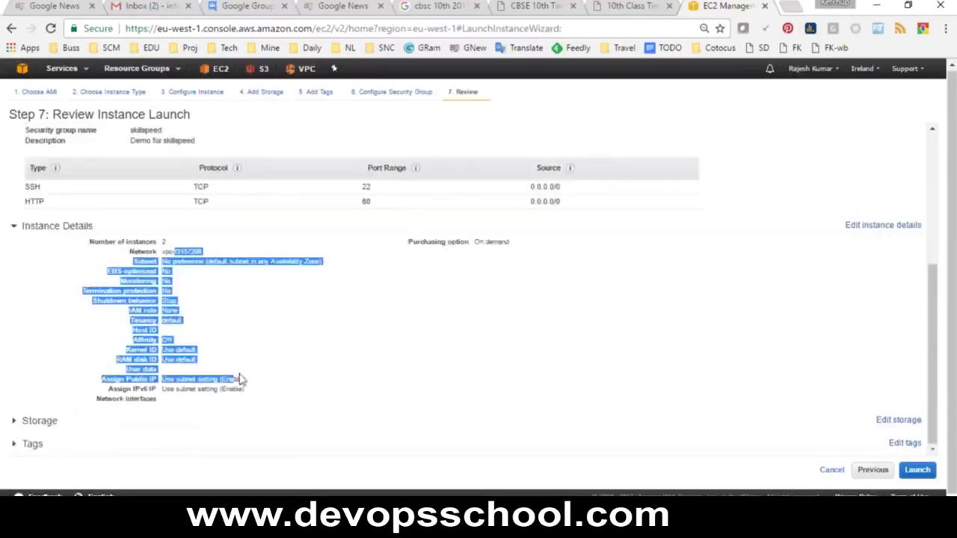
{"action": "left_click", "coordinate": [26, 425]}
{"action": "scroll", "coordinate": [96, 438], "scroll_direction": "down", "scroll_amount": 1}
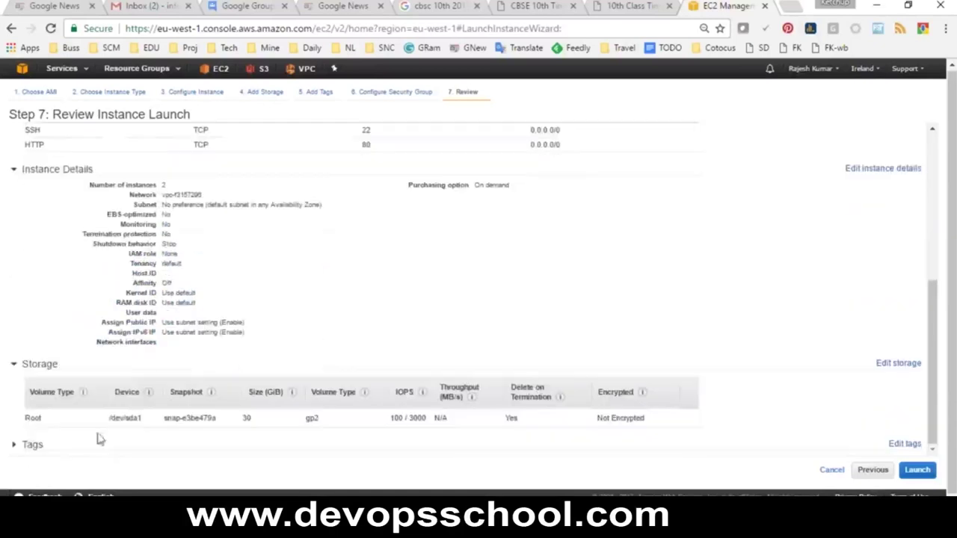
{"action": "left_click", "coordinate": [27, 447]}
{"action": "scroll", "coordinate": [272, 401], "scroll_direction": "down", "scroll_amount": 1}
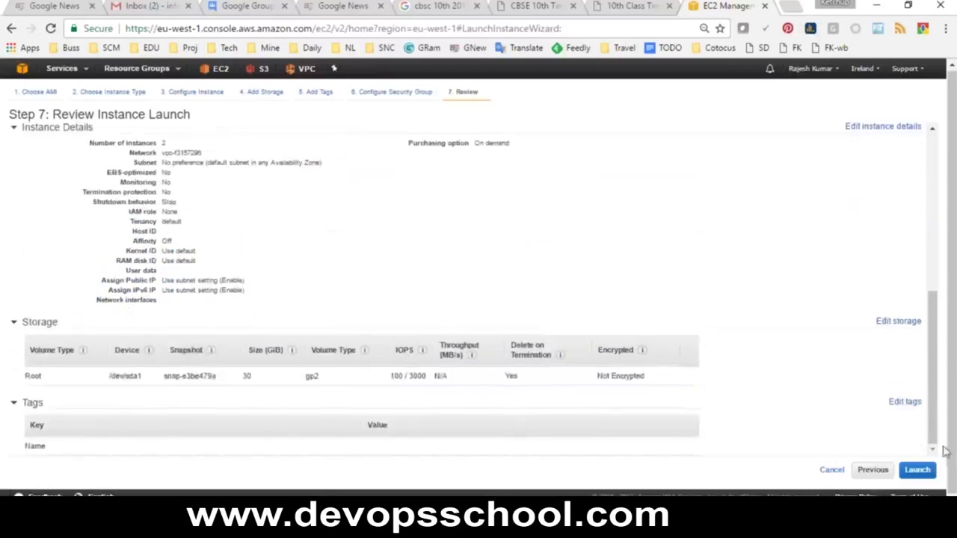
Start the launch, create a new key pair named "skillspeed" and download its private key file.
{"action": "left_click", "coordinate": [918, 469]}
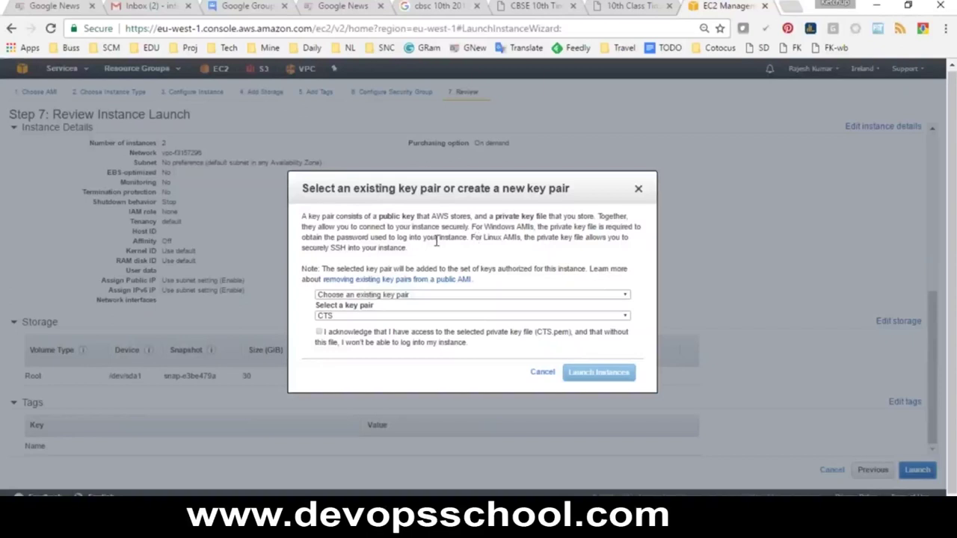
{"action": "left_click", "coordinate": [356, 298]}
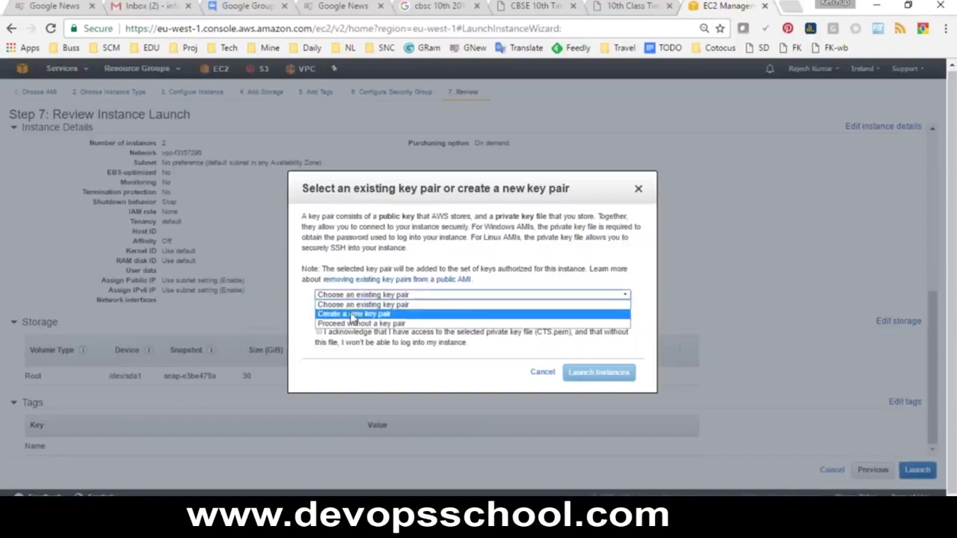
{"action": "left_click", "coordinate": [354, 315]}
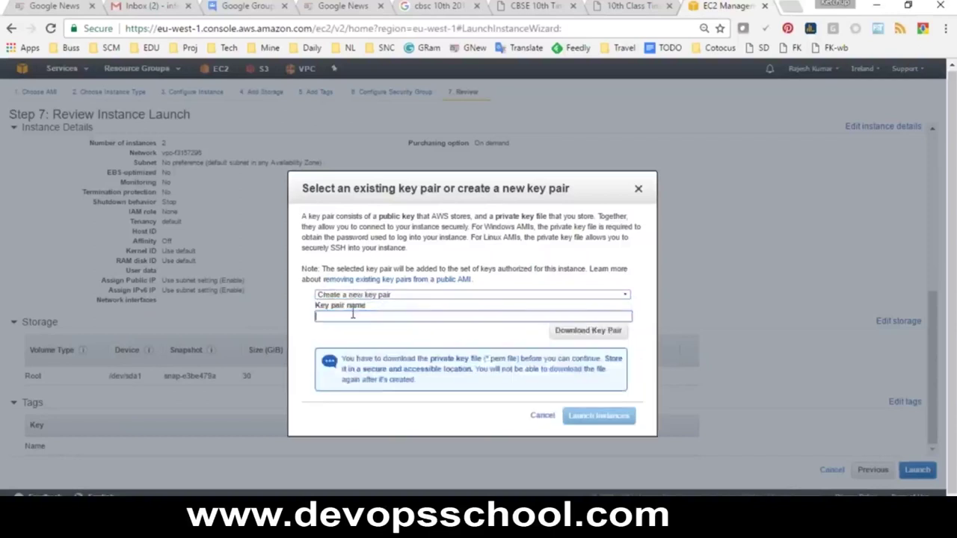
{"action": "type", "text": "skillspeed"}
{"action": "left_click_drag", "start_coordinate": [363, 317], "coordinate": [311, 315]}
{"action": "left_click", "coordinate": [481, 346]}
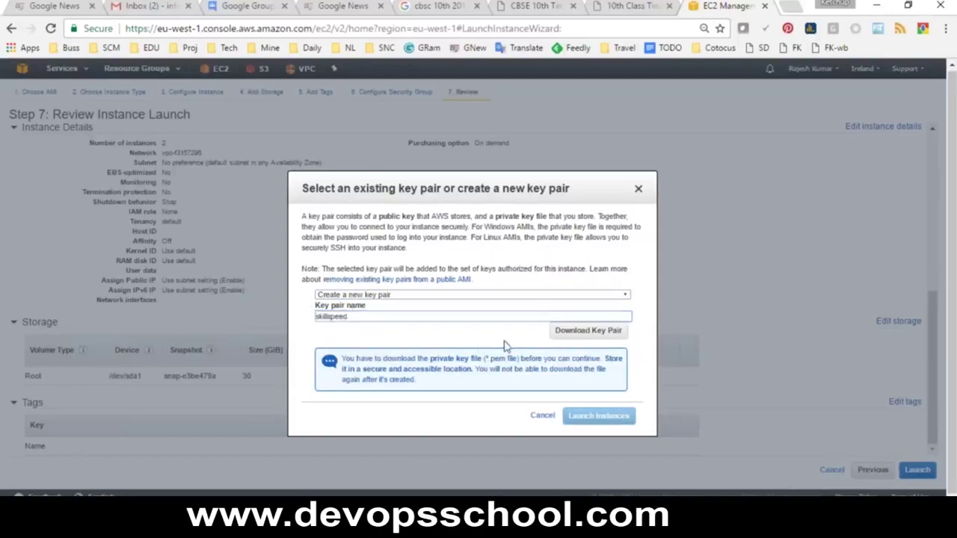
{"action": "left_click", "coordinate": [586, 333]}
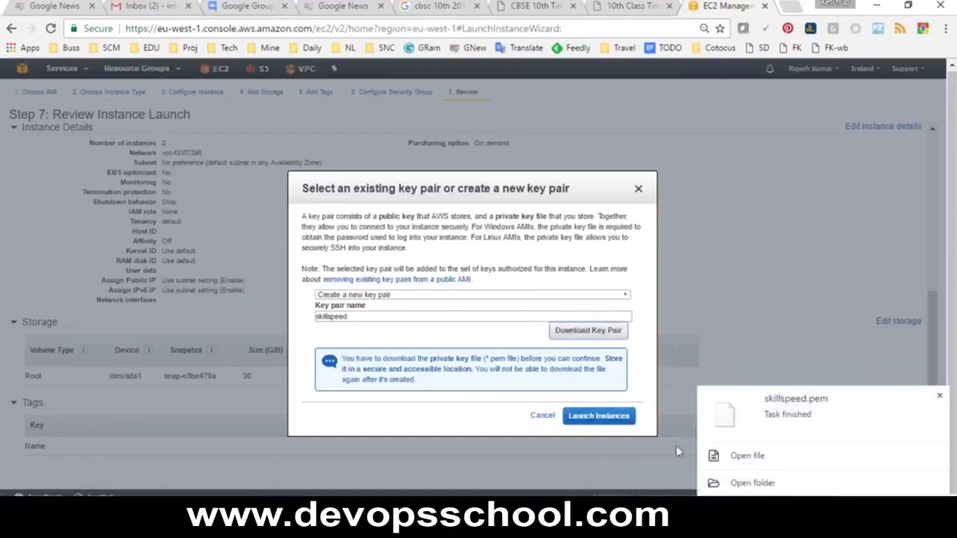
Put the downloaded skillspeed.pem file into the SkillSpeed folder on the desktop.
{"action": "left_click", "coordinate": [747, 490]}
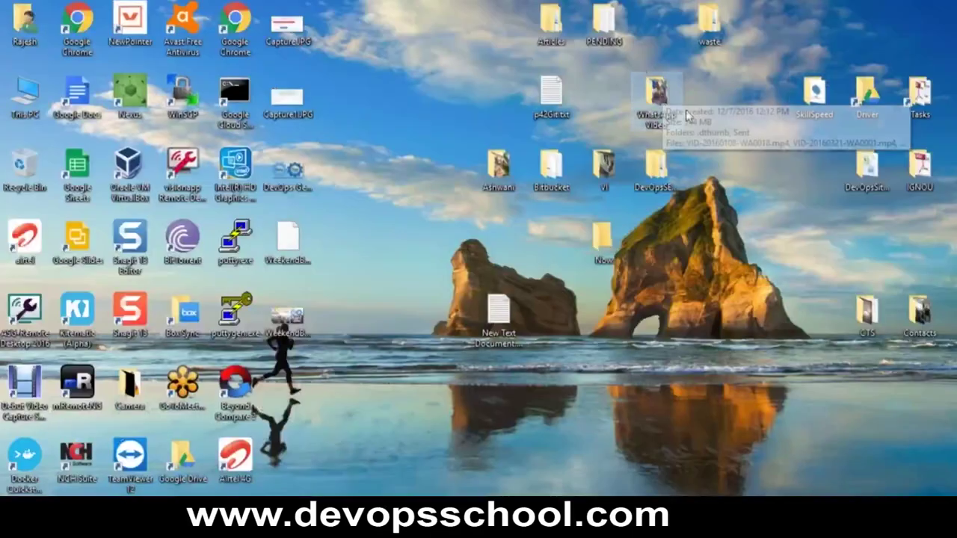
{"action": "double_click", "coordinate": [808, 112]}
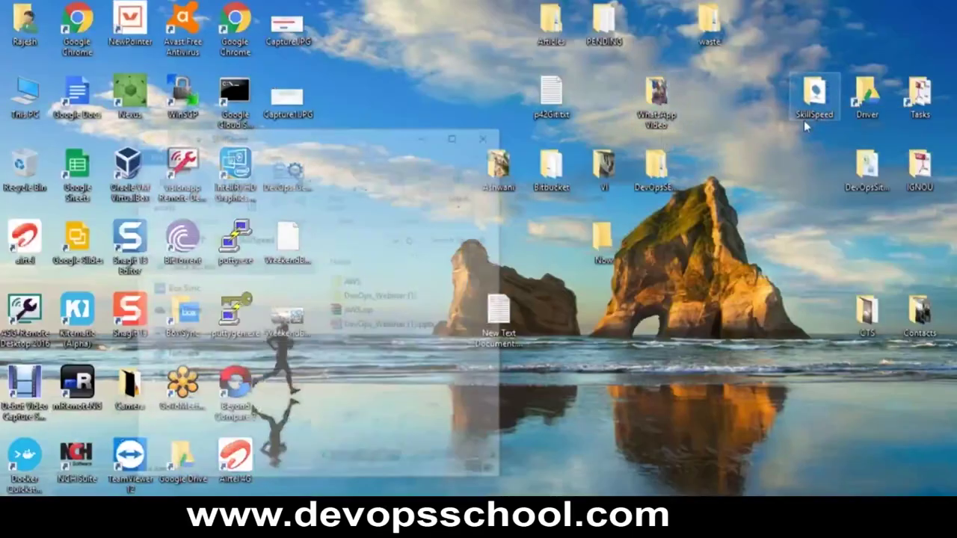
{"action": "key", "text": "ctrl+v"}
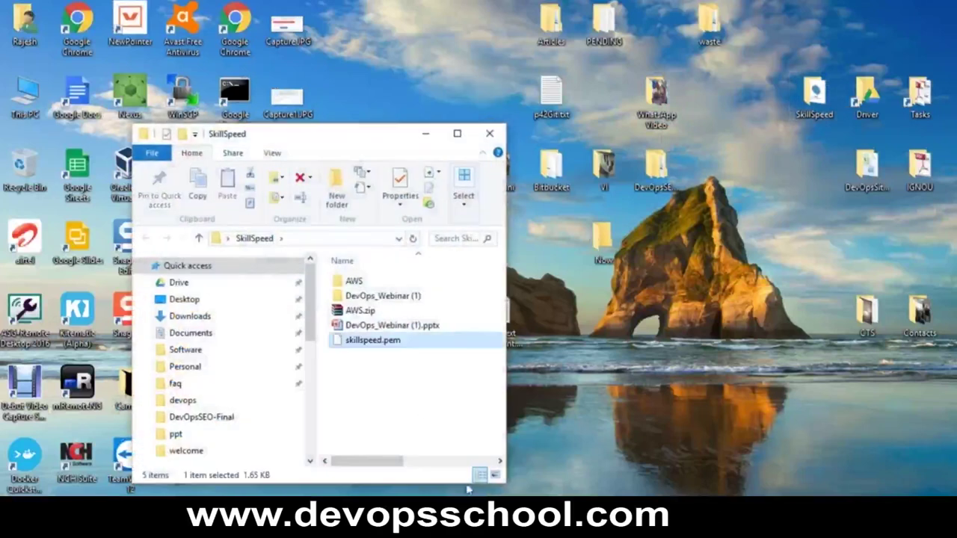
Return to the browser, check the new key pair's name and launch the instances with it.
{"action": "key", "text": "alt+Tab"}
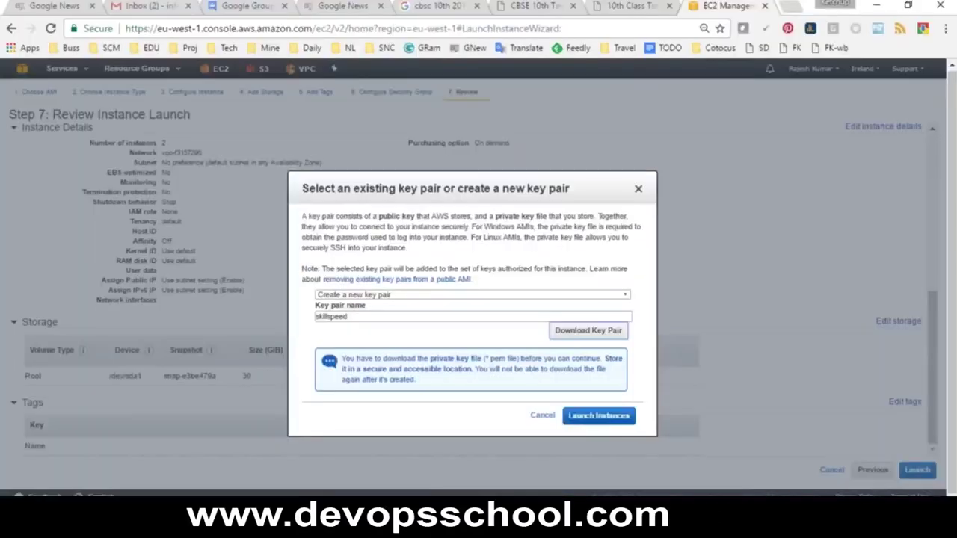
{"action": "left_click_drag", "start_coordinate": [369, 315], "coordinate": [305, 319]}
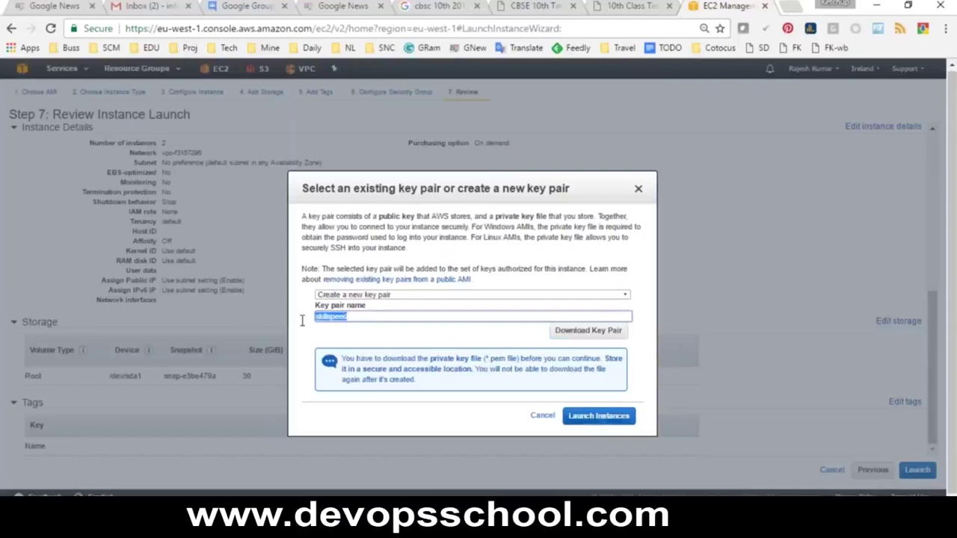
{"action": "left_click", "coordinate": [574, 423]}
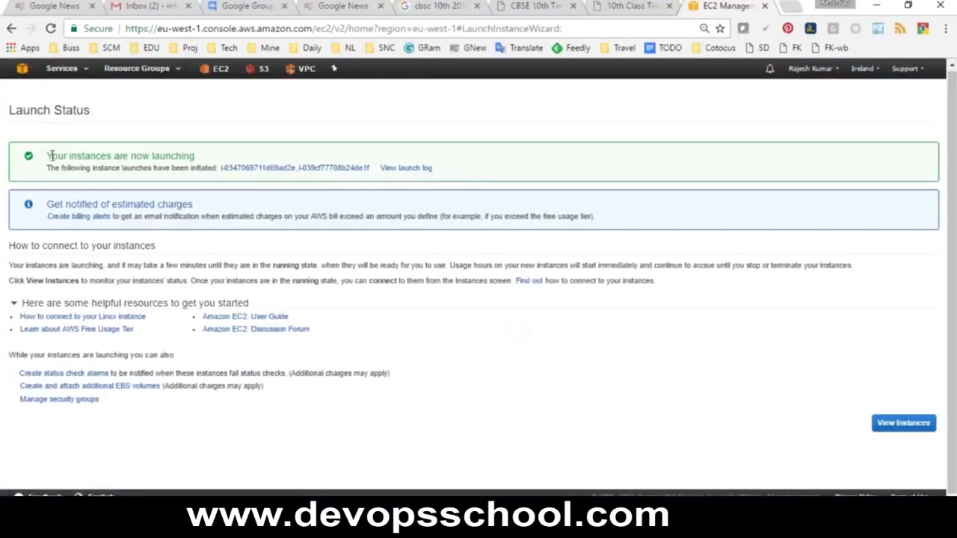
Read the launch status, the new instance IDs and the billing alert notice, and open the instances list.
{"action": "left_click_drag", "start_coordinate": [49, 156], "coordinate": [182, 152]}
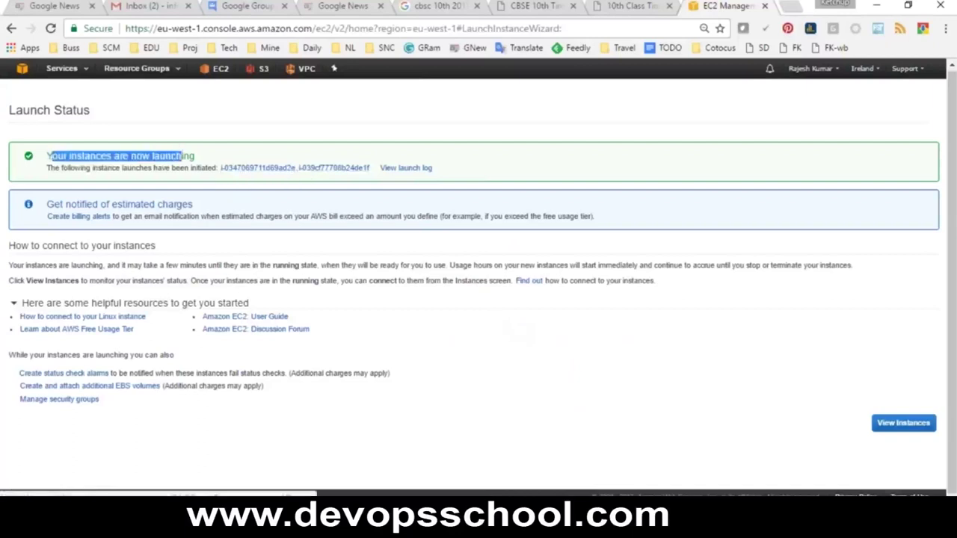
{"action": "left_click_drag", "start_coordinate": [220, 167], "coordinate": [290, 176]}
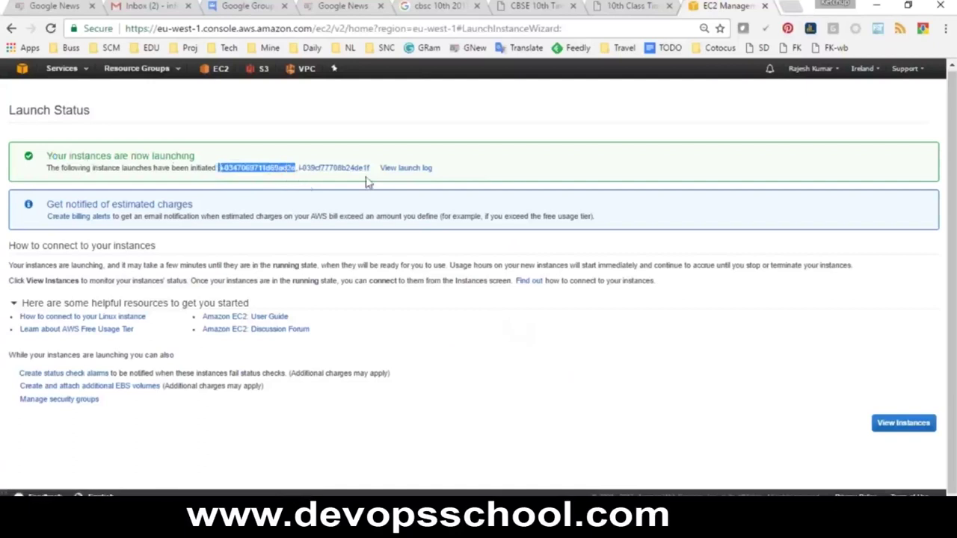
{"action": "triple_click", "coordinate": [330, 161]}
{"action": "double_click", "coordinate": [306, 166]}
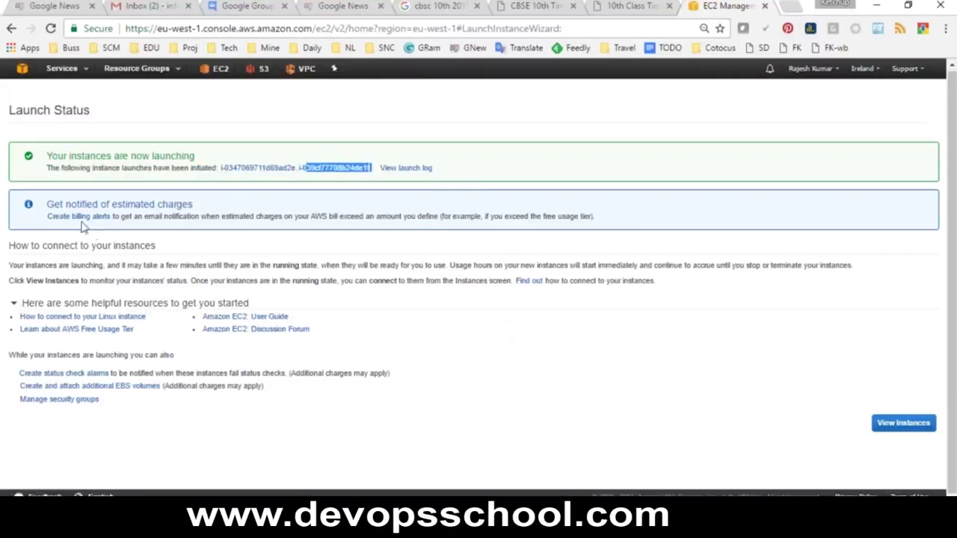
{"action": "left_click_drag", "start_coordinate": [47, 204], "coordinate": [198, 217]}
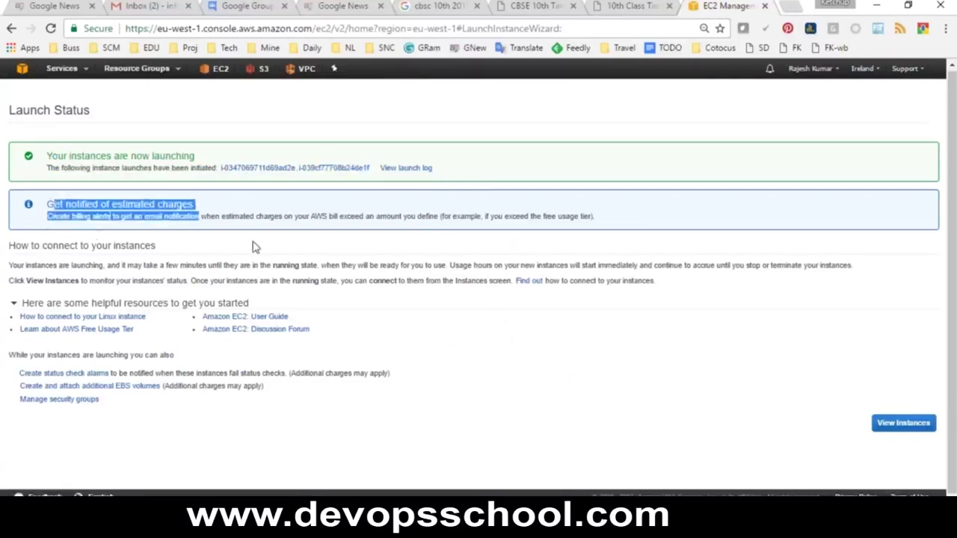
{"action": "left_click", "coordinate": [890, 425]}
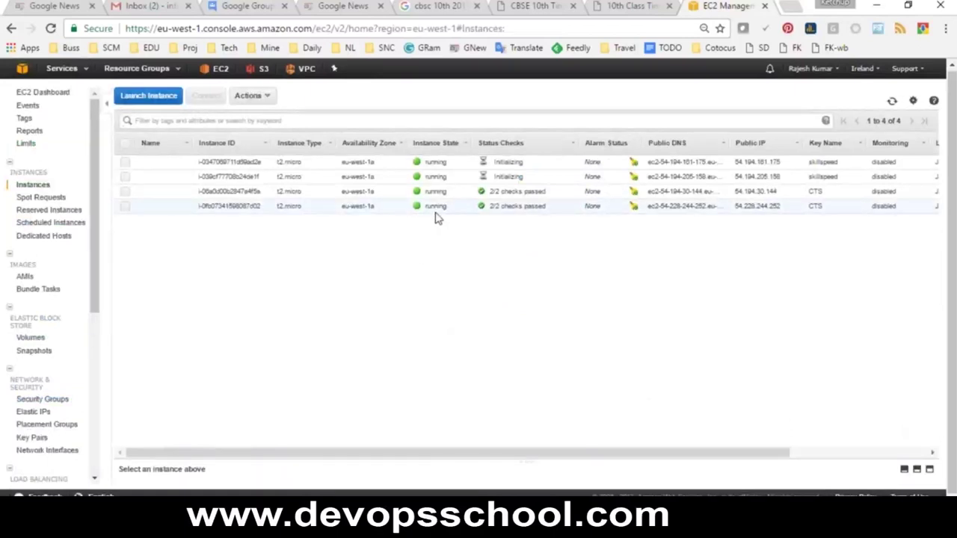
Name the two existing instances that use the CTS key "old" and "old1".
{"action": "key", "text": "ctrl+plus"}
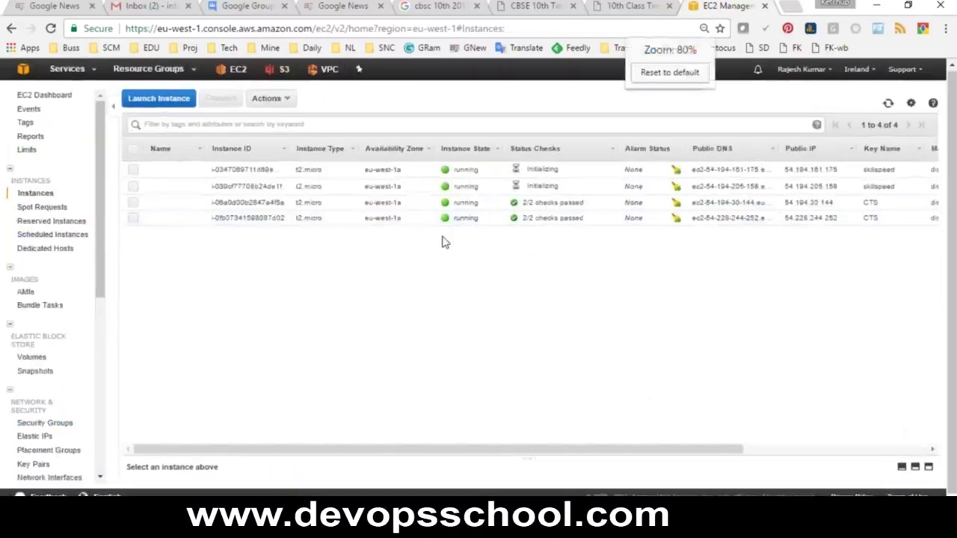
{"action": "left_click", "coordinate": [251, 202]}
{"action": "left_click", "coordinate": [250, 218]}
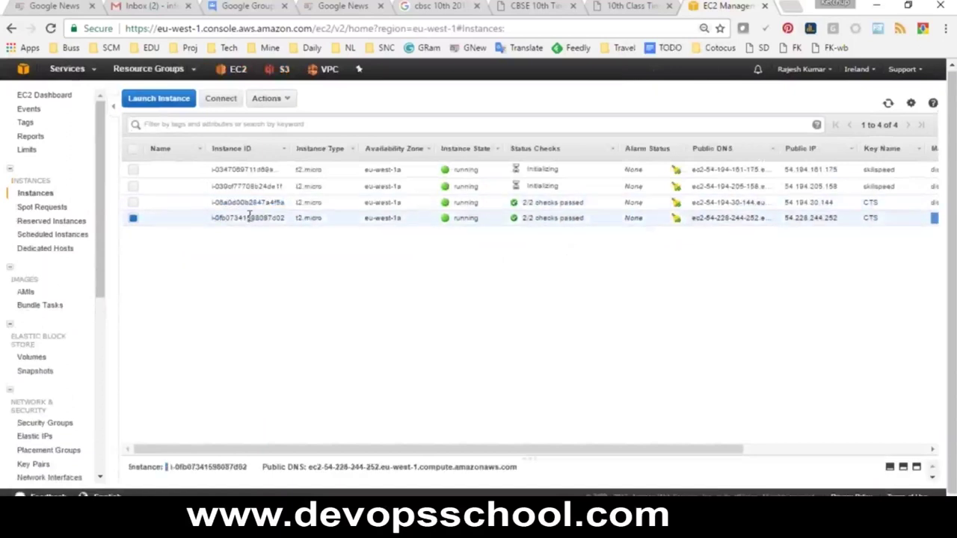
{"action": "left_click", "coordinate": [194, 204]}
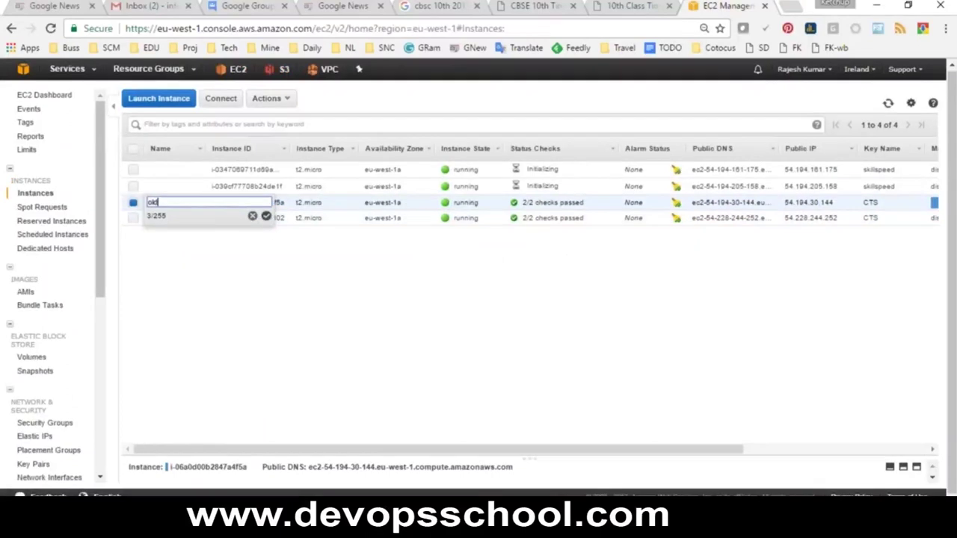
{"action": "left_click", "coordinate": [267, 216]}
{"action": "left_click", "coordinate": [195, 221]}
{"action": "type", "text": "old2"}
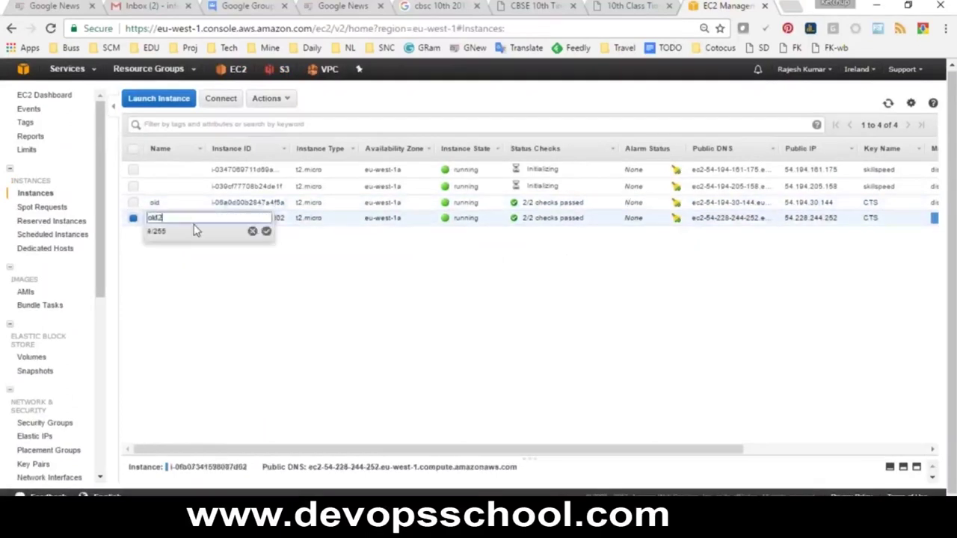
{"action": "key", "text": "BackSpace"}
{"action": "type", "text": "1"}
{"action": "key", "text": "Return"}
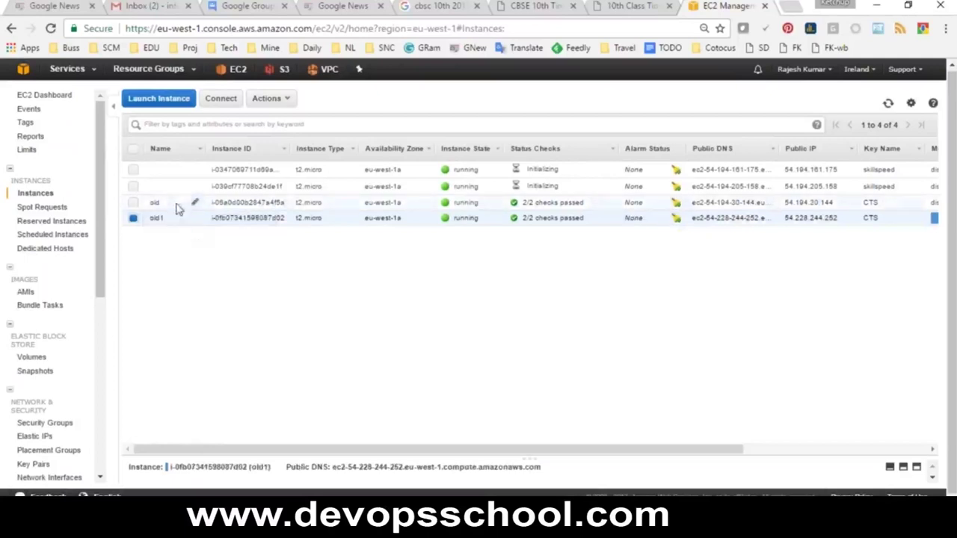
Name the two new instances that use the skillspeed key "skillspeed1" and "skillspeed2".
{"action": "left_click", "coordinate": [195, 172]}
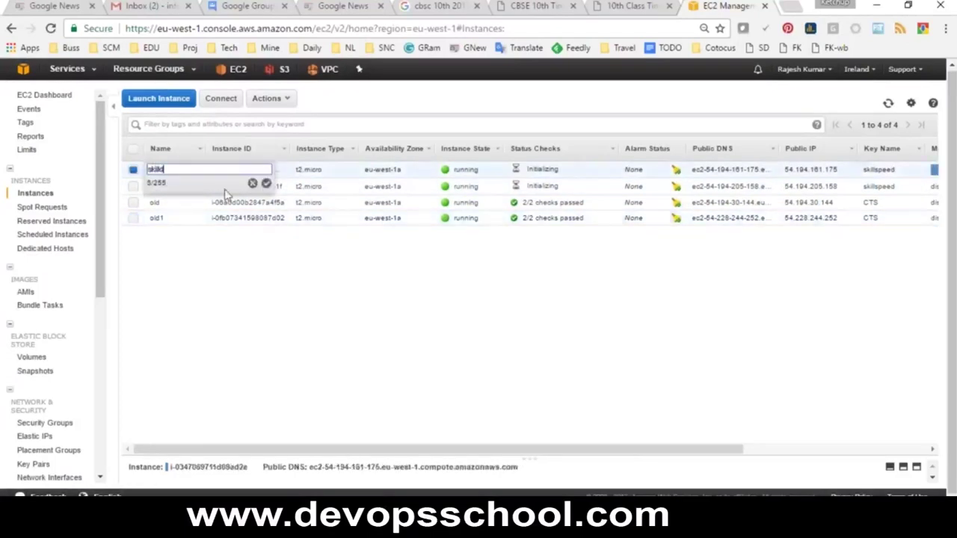
{"action": "type", "text": "skillspeed1"}
{"action": "key", "text": "Return"}
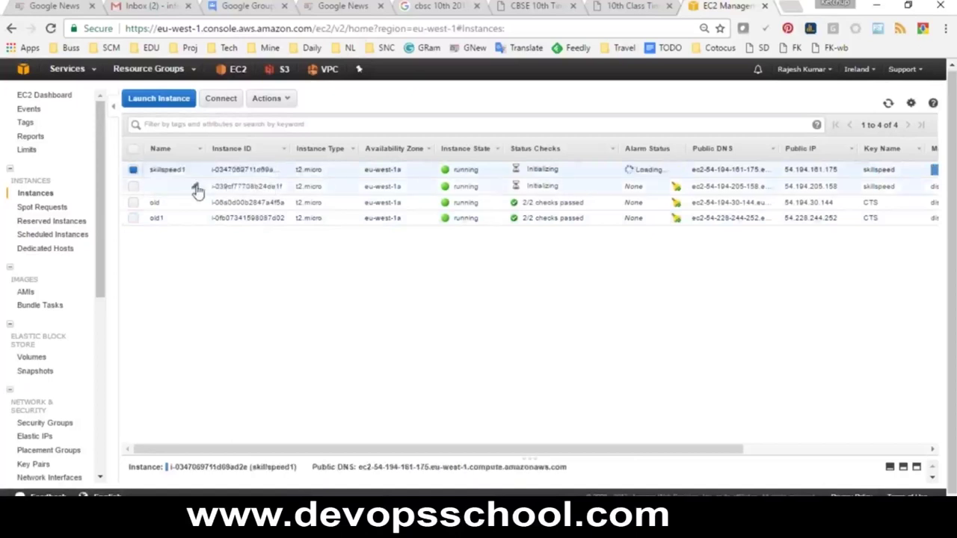
{"action": "left_click", "coordinate": [196, 189]}
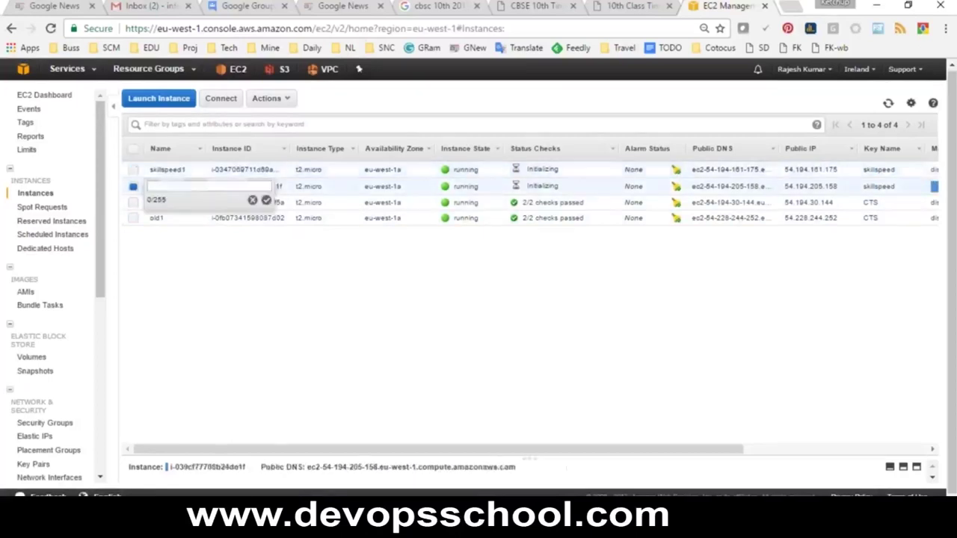
{"action": "type", "text": "skil"}
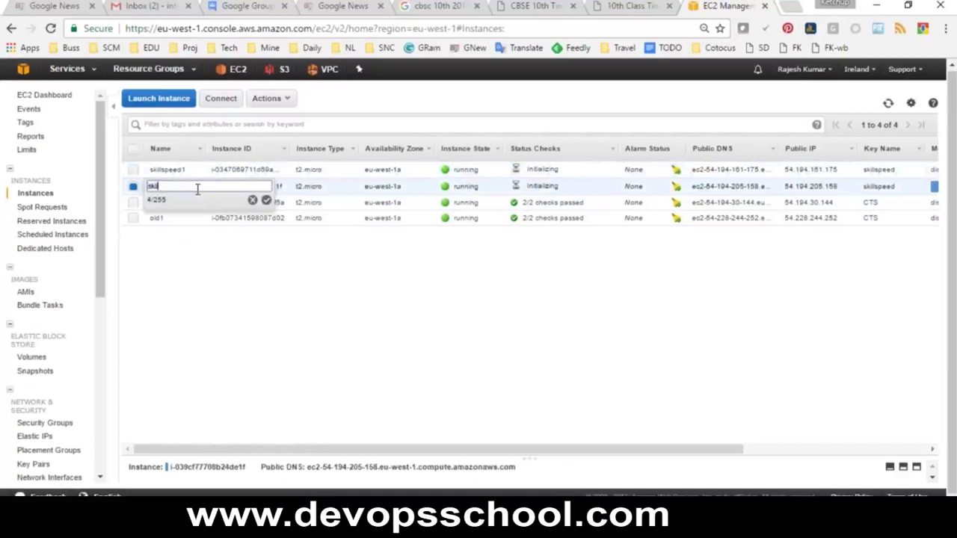
{"action": "type", "text": "lspeed2"}
{"action": "key", "text": "Return"}
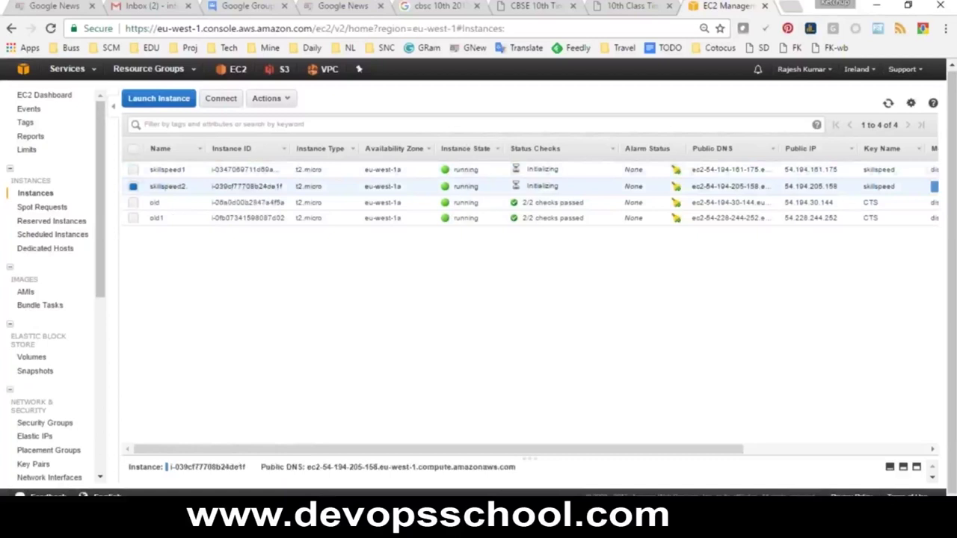
Review skillspeed1's availability zone, status checks, public DNS and IP, key name, monitoring, launch time and security group, and refresh the instances list.
{"action": "left_click", "coordinate": [318, 170]}
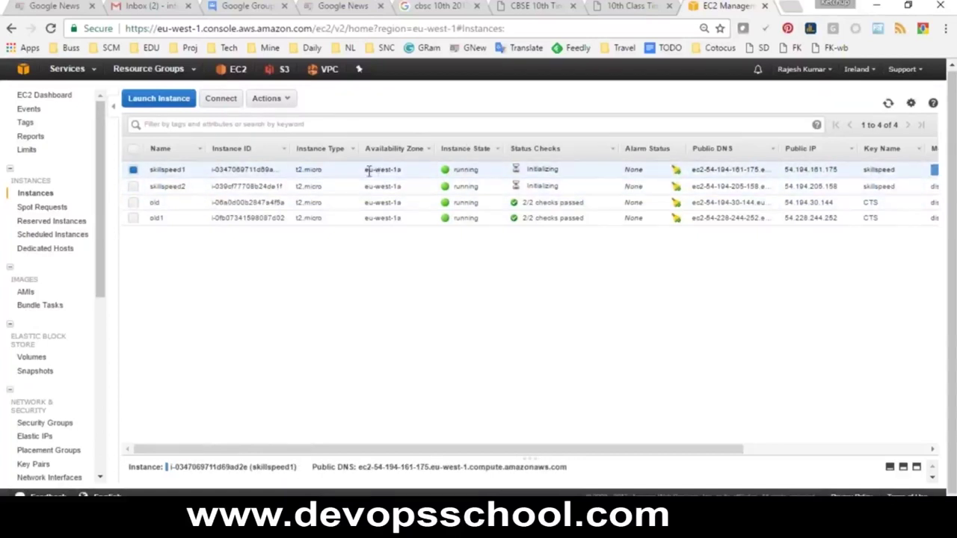
{"action": "left_click_drag", "start_coordinate": [365, 171], "coordinate": [404, 171]}
{"action": "left_click_drag", "start_coordinate": [534, 170], "coordinate": [557, 170]}
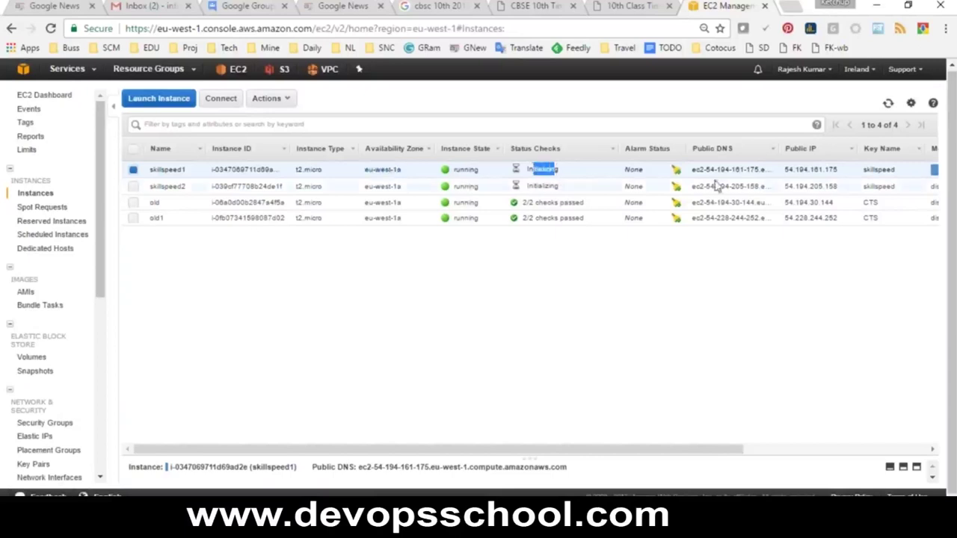
{"action": "left_click_drag", "start_coordinate": [694, 170], "coordinate": [764, 170]}
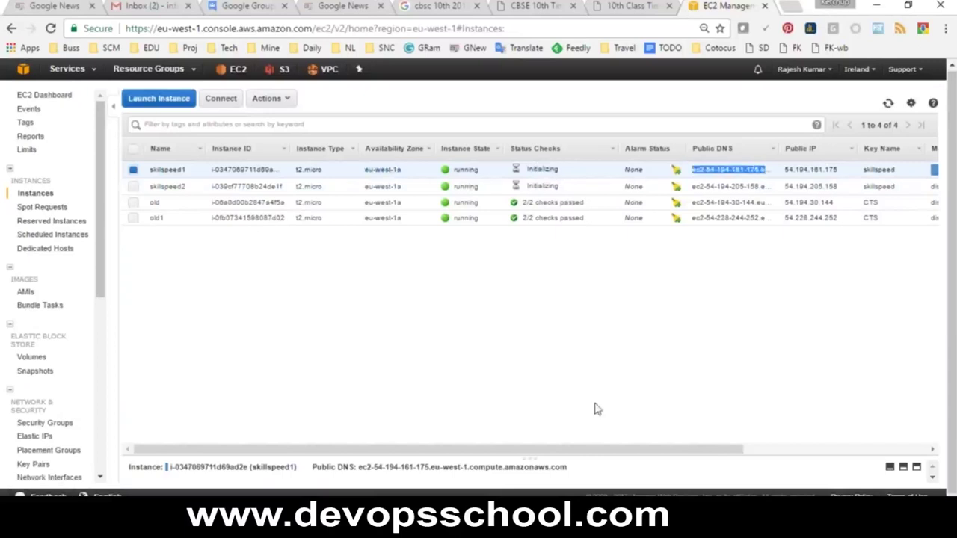
{"action": "left_click_drag", "start_coordinate": [590, 451], "coordinate": [751, 448]}
{"action": "left_click_drag", "start_coordinate": [649, 170], "coordinate": [610, 170]}
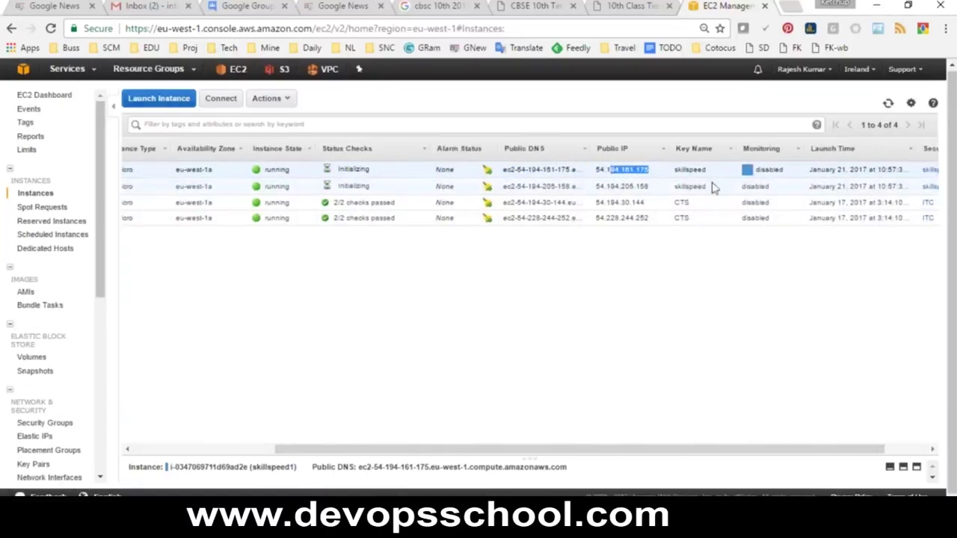
{"action": "left_click_drag", "start_coordinate": [708, 170], "coordinate": [682, 169]}
{"action": "left_click_drag", "start_coordinate": [707, 452], "coordinate": [770, 442]}
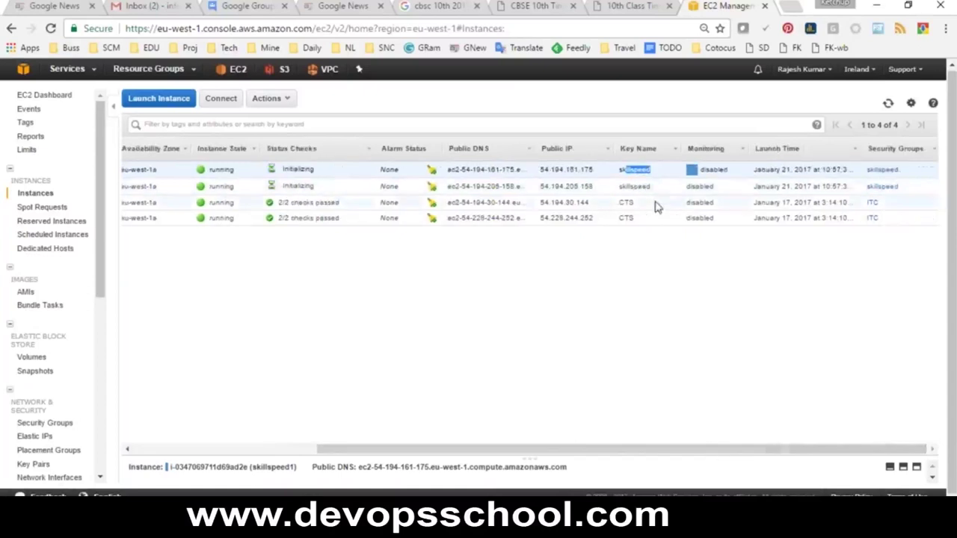
{"action": "left_click_drag", "start_coordinate": [654, 176], "coordinate": [673, 168]}
{"action": "left_click", "coordinate": [707, 186]}
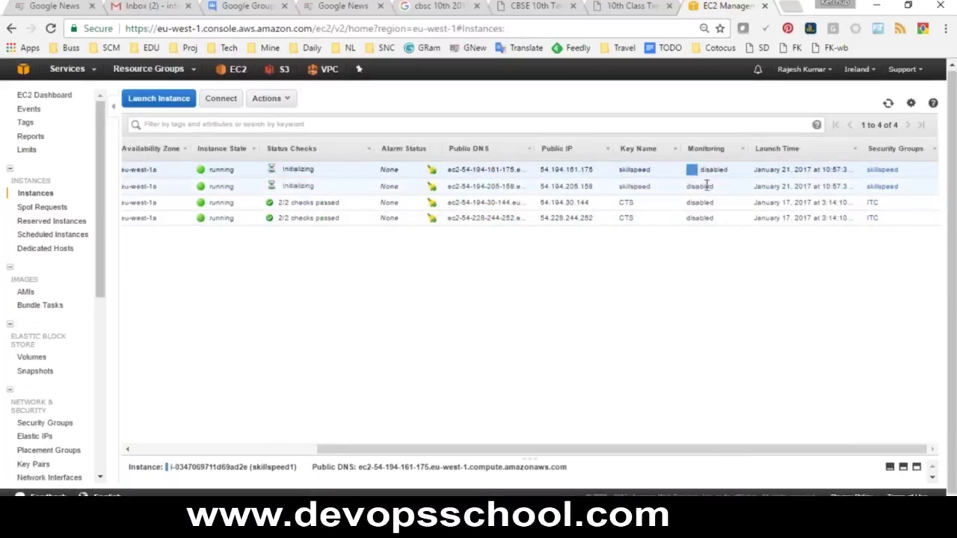
{"action": "left_click_drag", "start_coordinate": [754, 170], "coordinate": [821, 189]}
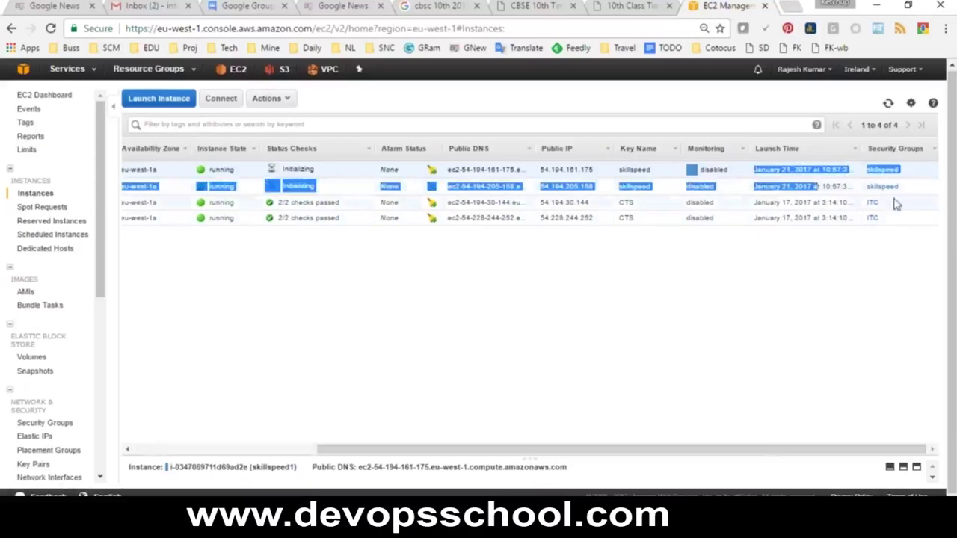
{"action": "left_click_drag", "start_coordinate": [900, 193], "coordinate": [870, 173]}
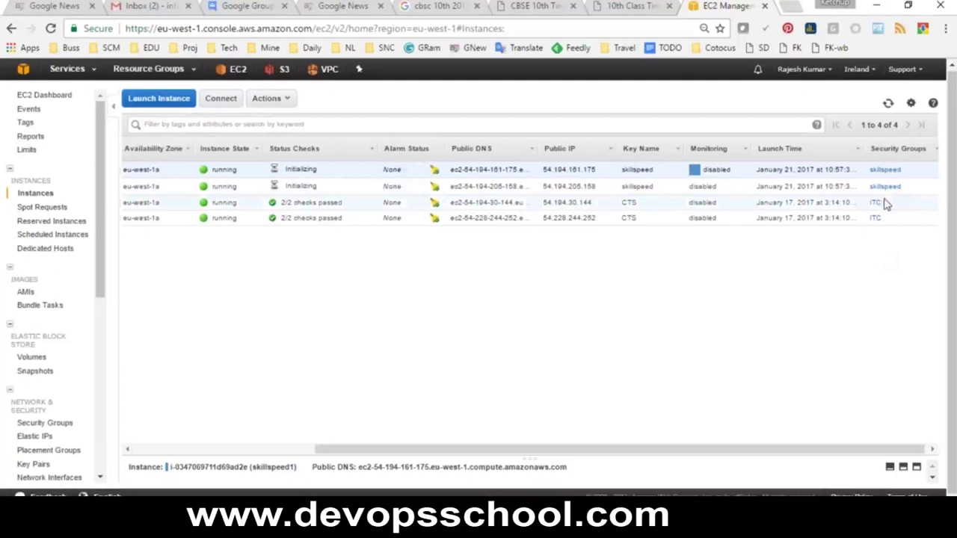
{"action": "left_click_drag", "start_coordinate": [716, 454], "coordinate": [263, 352]}
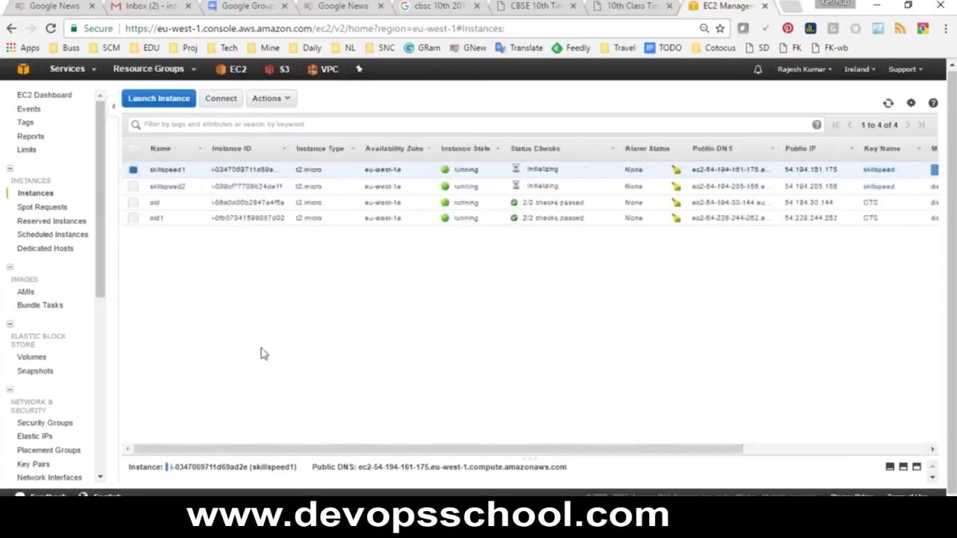
{"action": "left_click", "coordinate": [888, 103]}
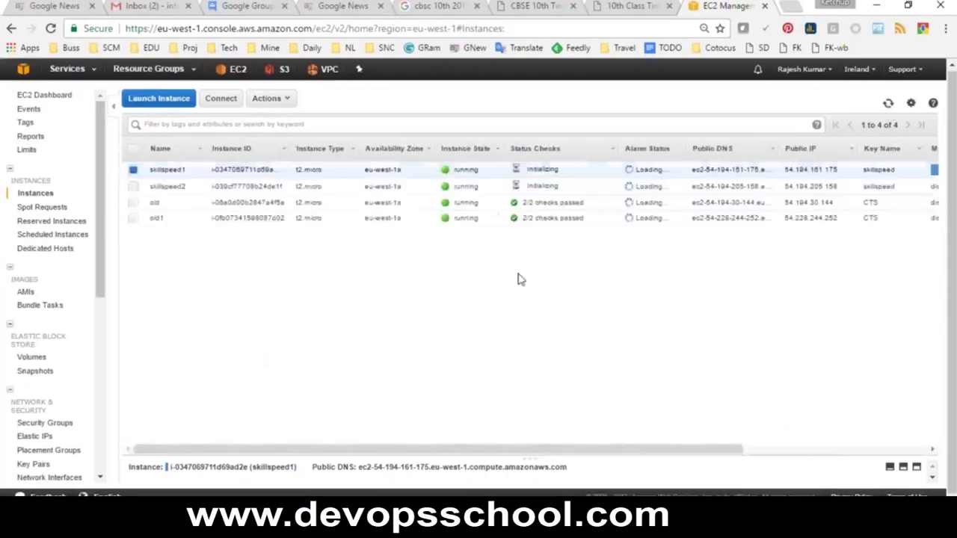
Select only the skillspeed1 instance and open its connection instructions.
{"action": "left_click", "coordinate": [134, 170]}
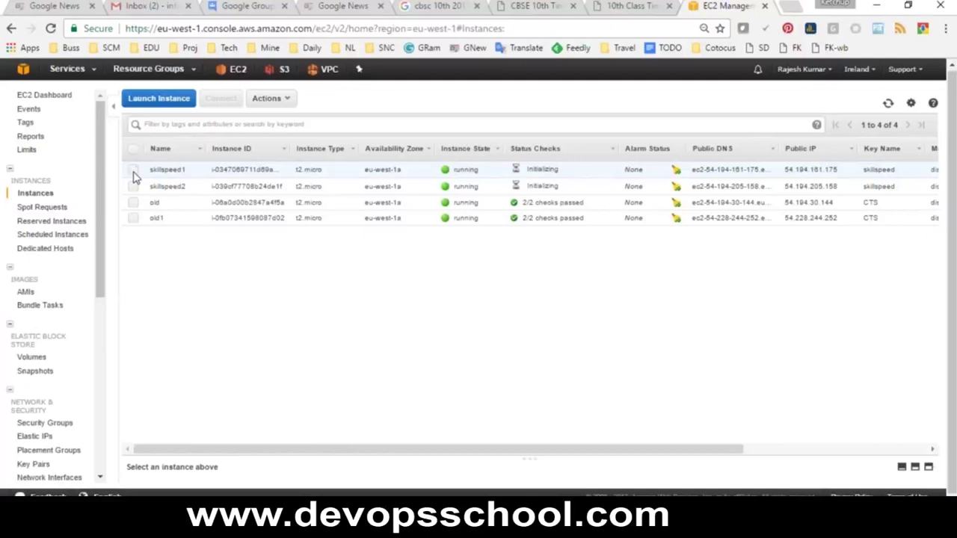
{"action": "left_click", "coordinate": [133, 171]}
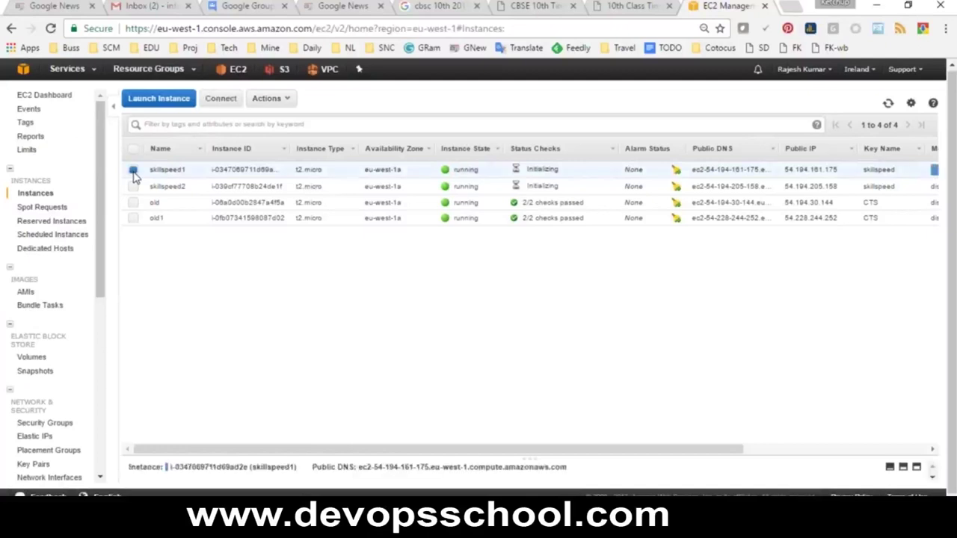
{"action": "left_click", "coordinate": [288, 100]}
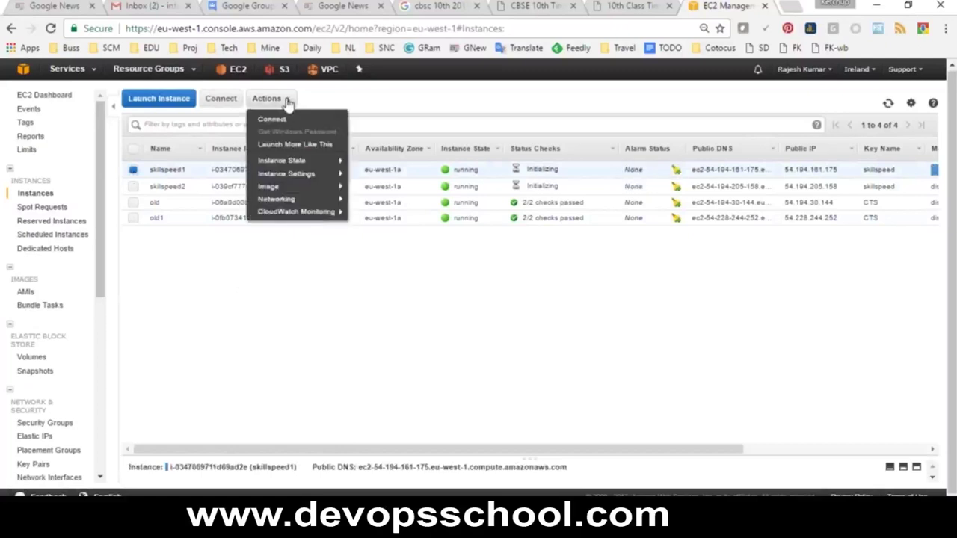
{"action": "mouse_move", "coordinate": [283, 161]}
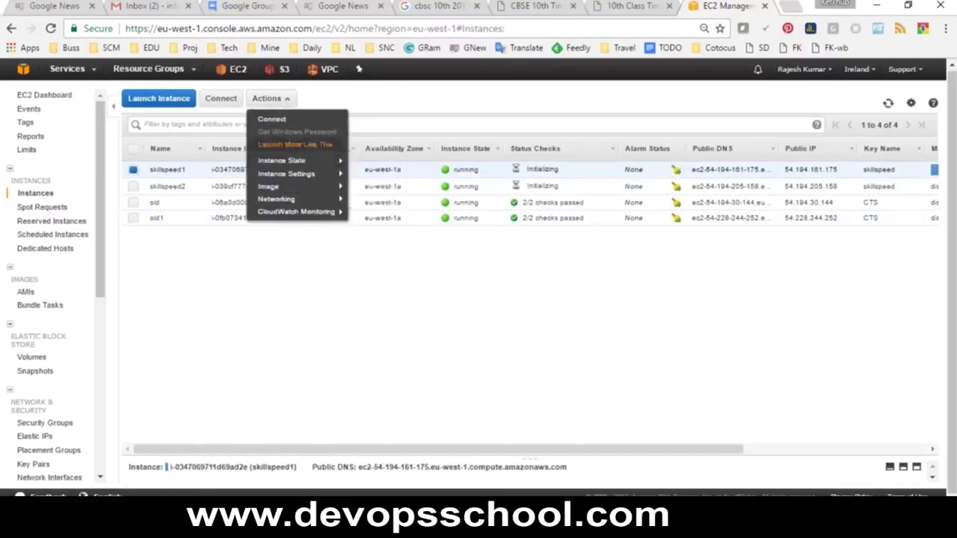
{"action": "left_click", "coordinate": [277, 122]}
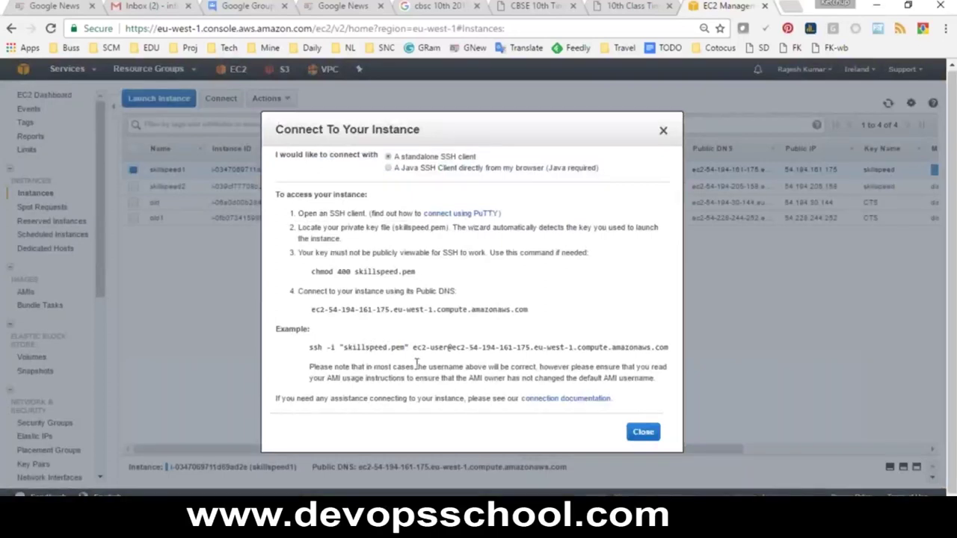
Examine the example SSH command part by part: the ssh program, the -i option, the skillspeed.pem key, the ec2-user name and the public DNS host.
{"action": "left_click_drag", "start_coordinate": [309, 350], "coordinate": [320, 348]}
{"action": "double_click", "coordinate": [333, 349]}
{"action": "left_click_drag", "start_coordinate": [406, 349], "coordinate": [346, 352]}
{"action": "left_click_drag", "start_coordinate": [414, 349], "coordinate": [671, 356]}
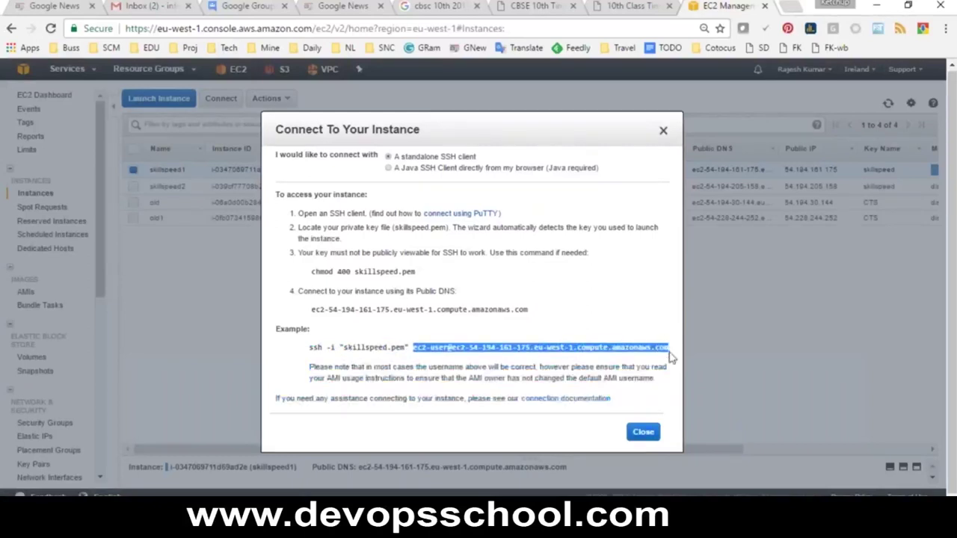
{"action": "left_click", "coordinate": [457, 363]}
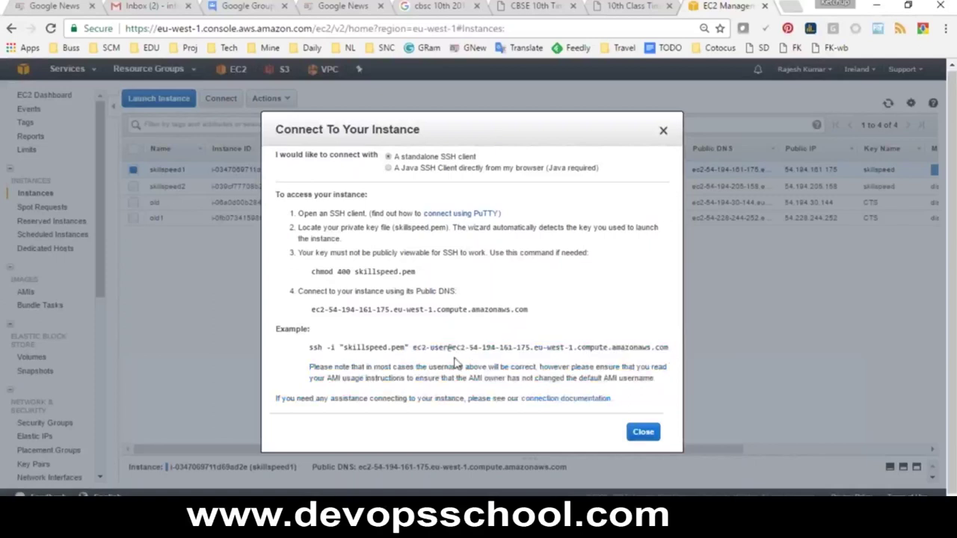
{"action": "left_click_drag", "start_coordinate": [448, 347], "coordinate": [416, 345]}
{"action": "left_click_drag", "start_coordinate": [310, 348], "coordinate": [648, 349]}
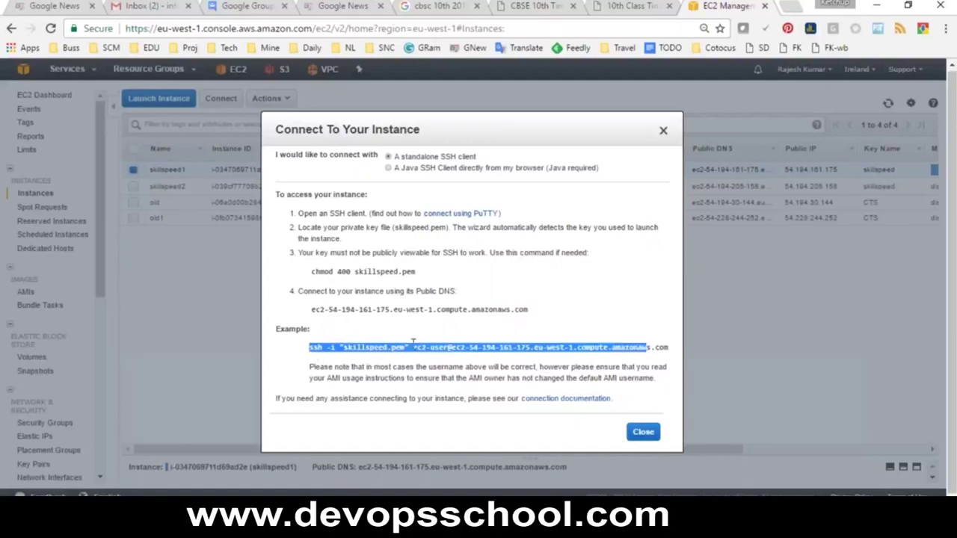
{"action": "left_click", "coordinate": [362, 356]}
{"action": "double_click", "coordinate": [315, 348]}
{"action": "left_click_drag", "start_coordinate": [344, 347], "coordinate": [407, 346]}
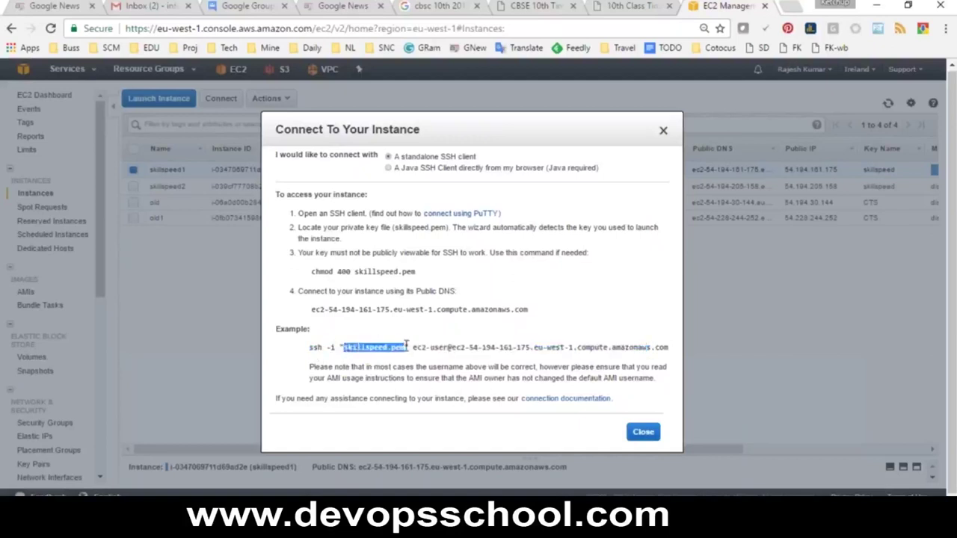
{"action": "double_click", "coordinate": [312, 348]}
{"action": "left_click_drag", "start_coordinate": [336, 344], "coordinate": [376, 344]}
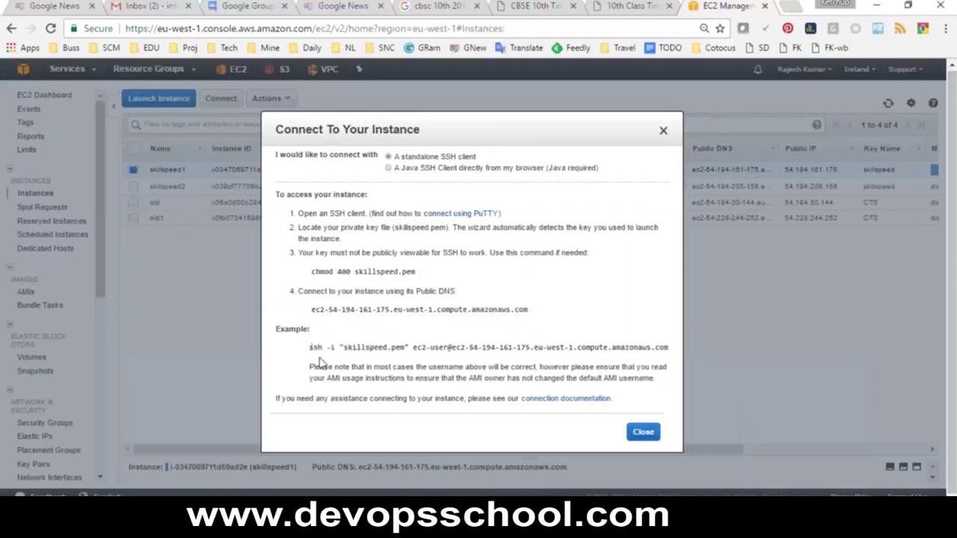
{"action": "left_click_drag", "start_coordinate": [309, 348], "coordinate": [671, 347]}
{"action": "left_click", "coordinate": [652, 334]}
{"action": "double_click", "coordinate": [346, 349]}
{"action": "left_click_drag", "start_coordinate": [413, 348], "coordinate": [669, 344]}
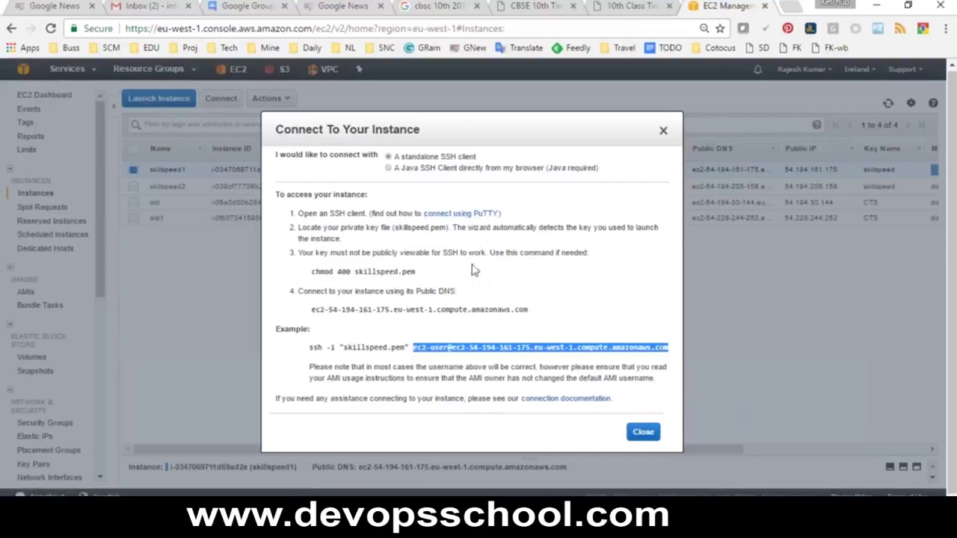
{"action": "left_click", "coordinate": [333, 340]}
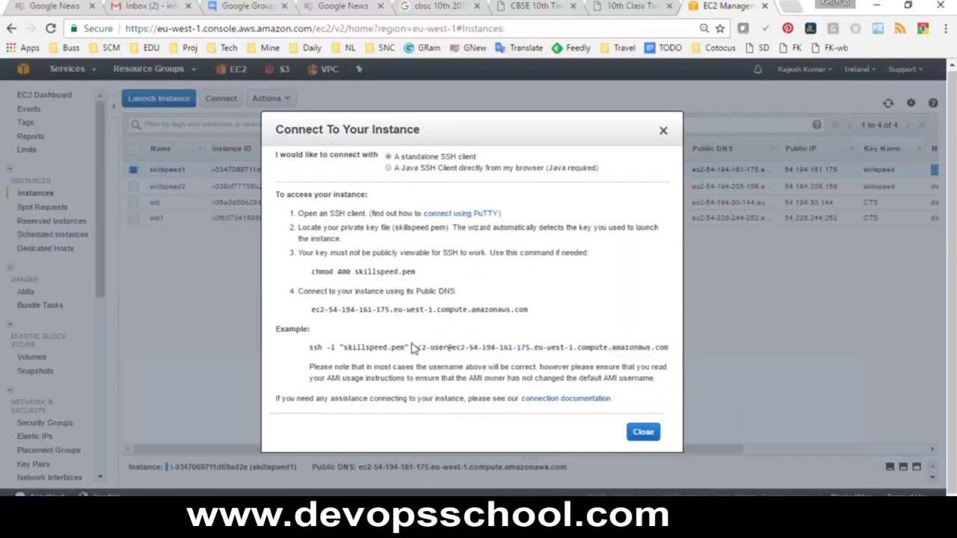
{"action": "left_click_drag", "start_coordinate": [415, 348], "coordinate": [449, 343]}
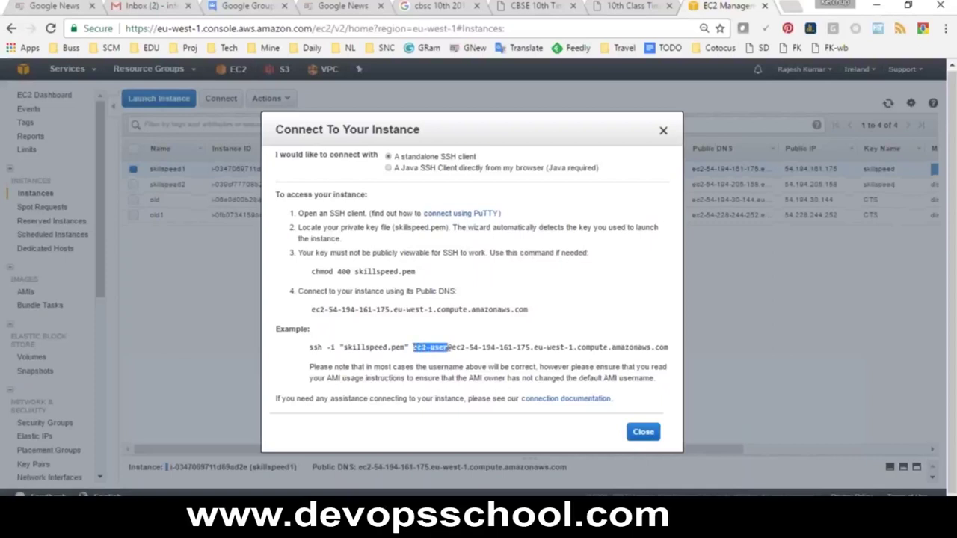
Switch to the untitled Notepad notes and add the line "Putty" below the VM specification.
{"action": "key", "text": "alt+Tab"}
{"action": "key", "text": "super+d"}
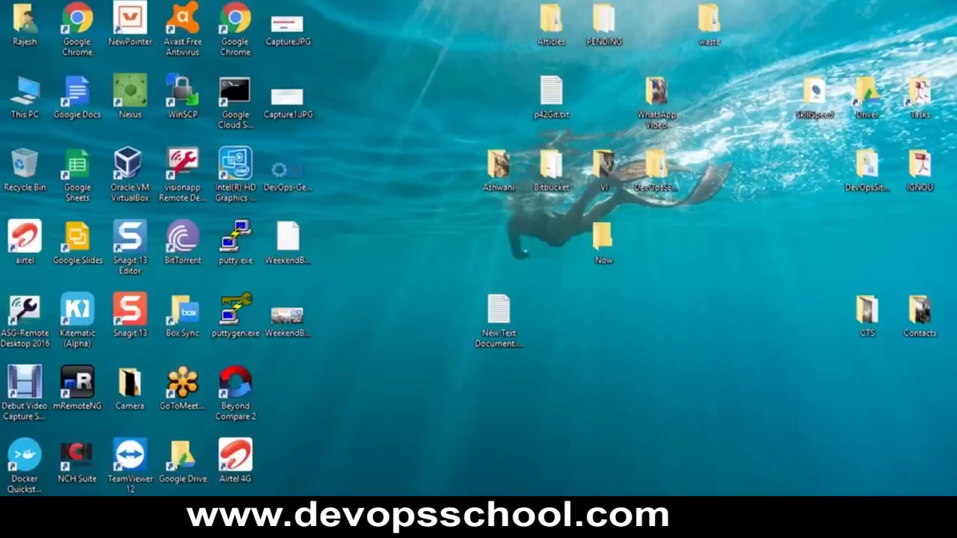
{"action": "left_click", "coordinate": [626, 462]}
{"action": "left_click", "coordinate": [543, 313]}
{"action": "key", "text": "Return"}
{"action": "type", "text": "Pu"}
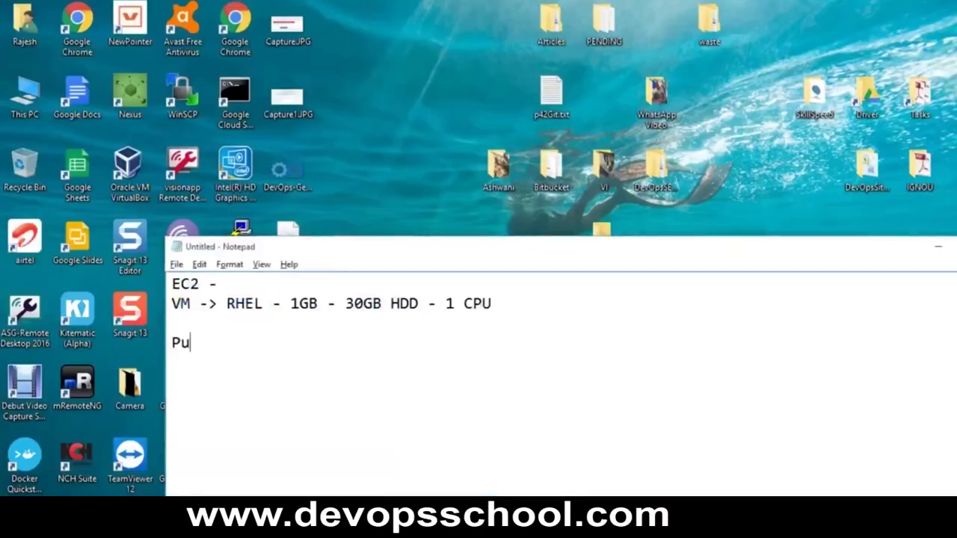
{"action": "type", "text": "tty"}
Add the key conversion note "PEM --> PPK" directly under the "Putty" line, without a blank line between them.
{"action": "type", "text": "PE"}
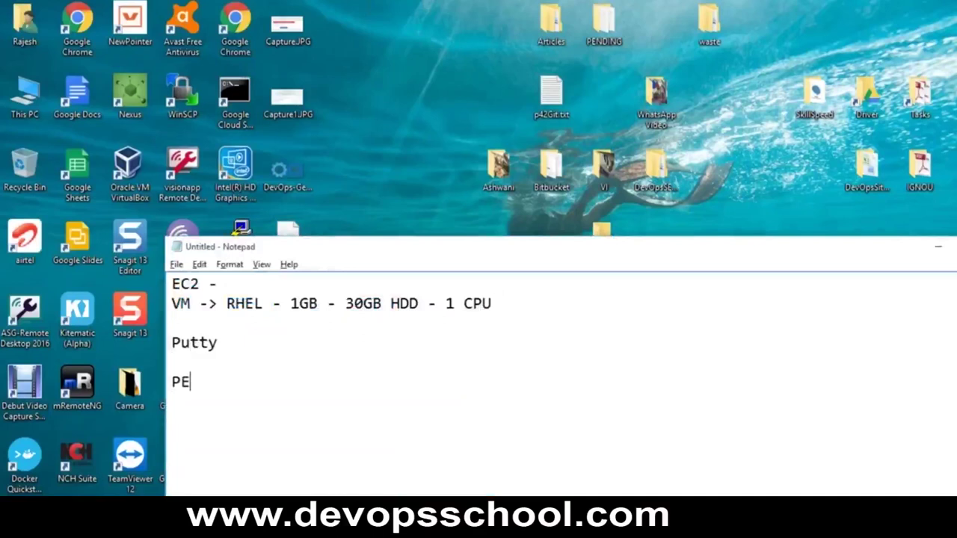
{"action": "type", "text": "M --> PPL"}
{"action": "key", "text": "BackSpace"}
{"action": "type", "text": "K"}
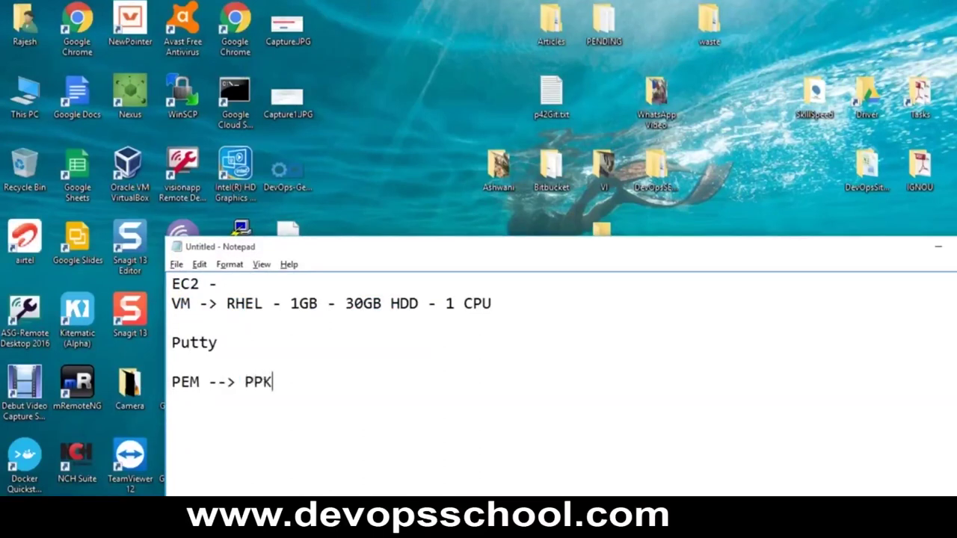
{"action": "left_click", "coordinate": [186, 365]}
{"action": "key", "text": "BackSpace"}
{"action": "left_click_drag", "start_coordinate": [285, 362], "coordinate": [247, 362]}
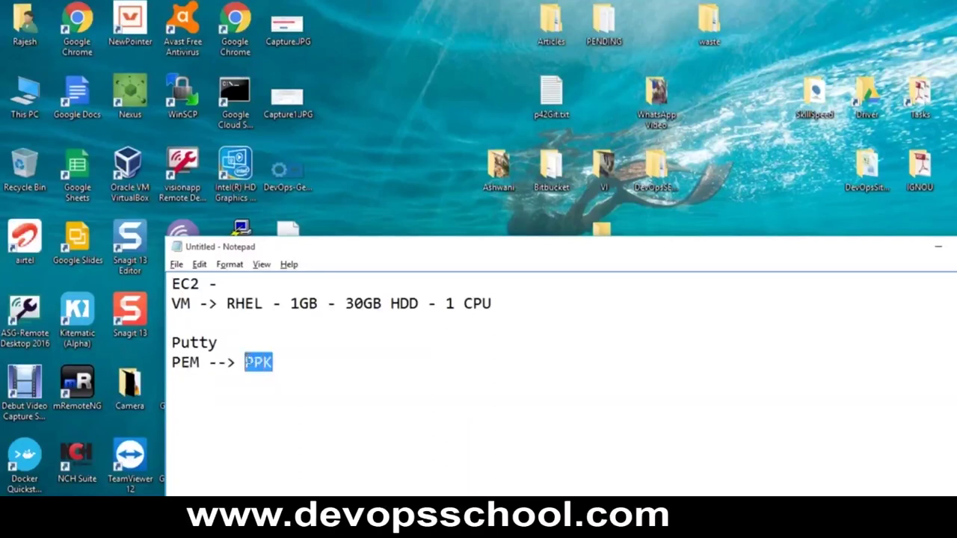
{"action": "left_click", "coordinate": [285, 359]}
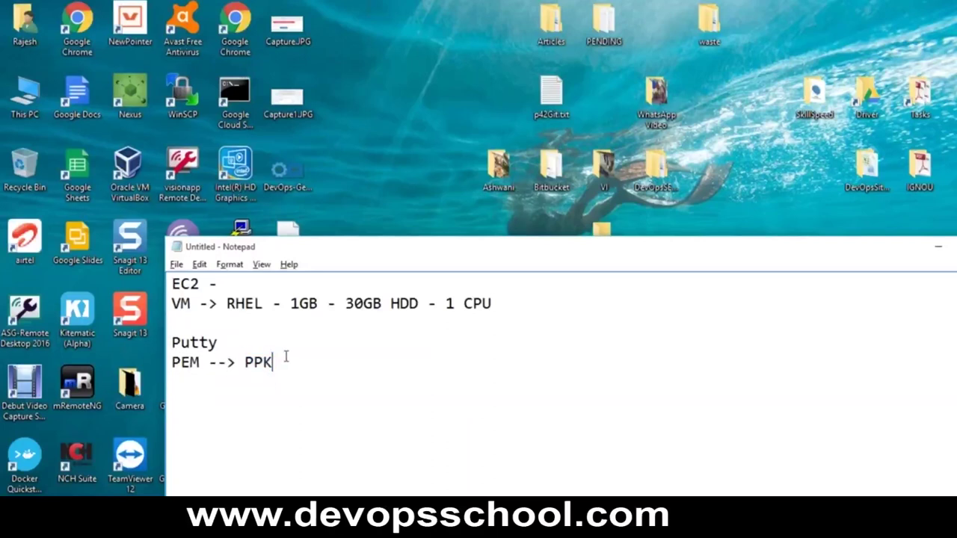
Add "PuttyGen" to the notes as the conversion tool, one blank line below "PEM --> PPK".
{"action": "key", "text": "Return"}
{"action": "key", "text": "Return"}
{"action": "type", "text": "PuttyGen"}
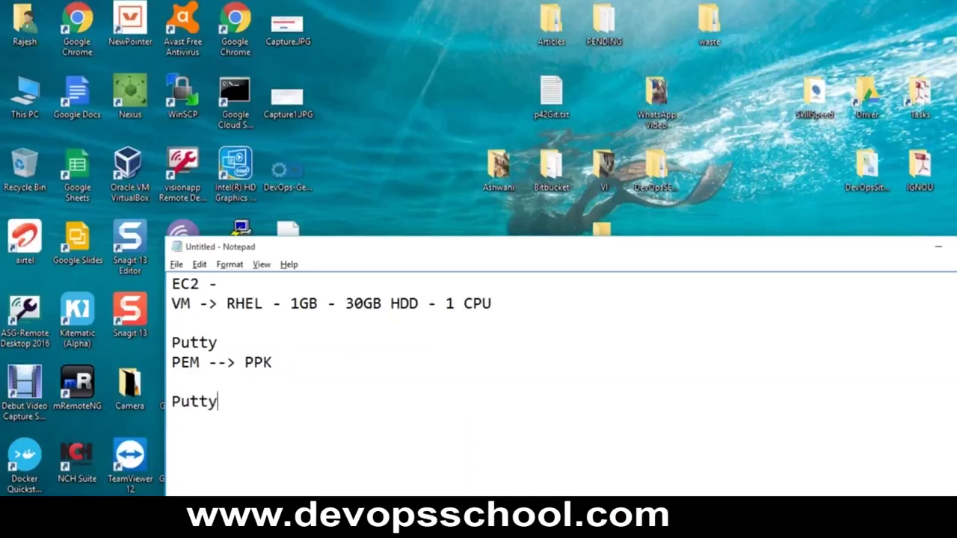
{"action": "left_click_drag", "start_coordinate": [247, 401], "coordinate": [172, 404]}
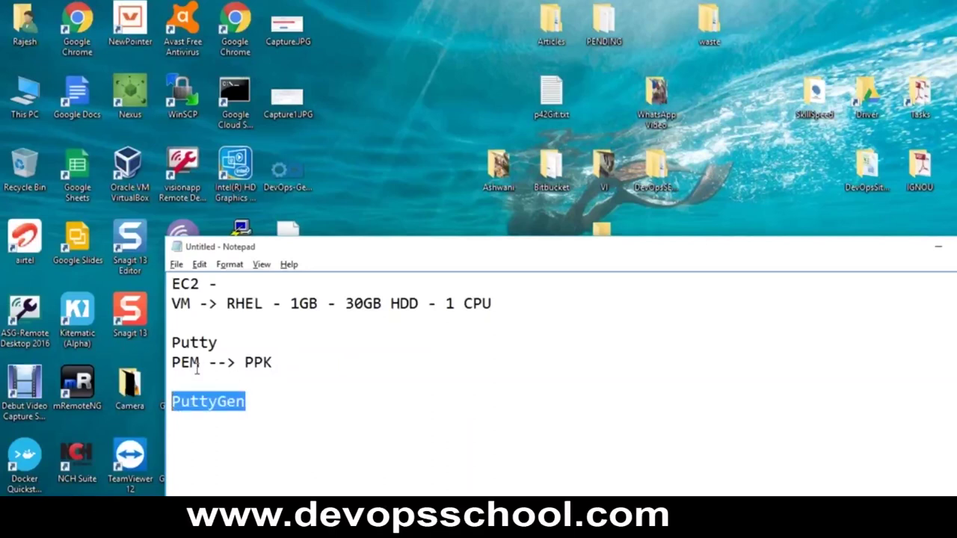
{"action": "left_click_drag", "start_coordinate": [266, 406], "coordinate": [170, 403]}
{"action": "left_click_drag", "start_coordinate": [199, 364], "coordinate": [171, 365]}
{"action": "left_click", "coordinate": [268, 362]}
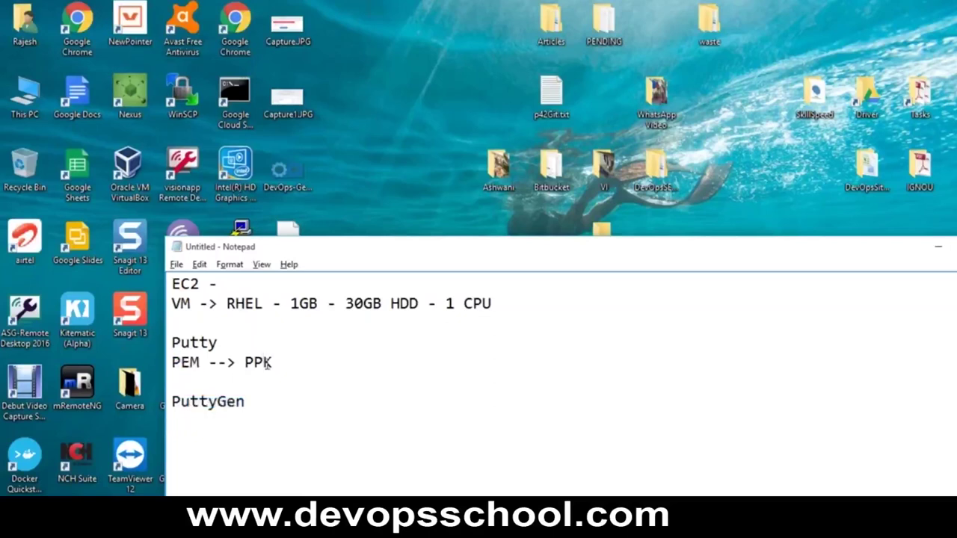
Move the notes window clear of the desktop shortcuts and launch PuTTYgen.
{"action": "left_click_drag", "start_coordinate": [280, 249], "coordinate": [537, 189]}
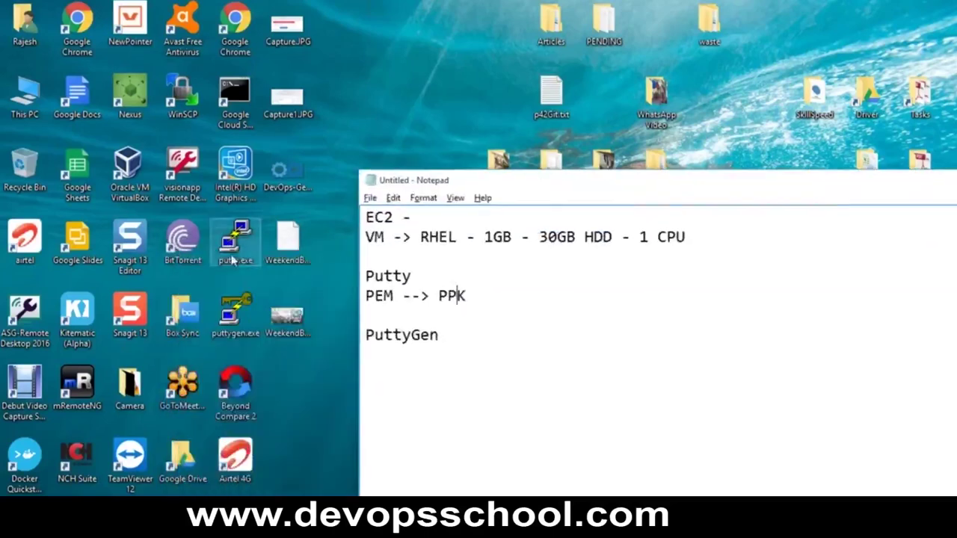
{"action": "left_click", "coordinate": [234, 316]}
{"action": "double_click", "coordinate": [234, 316]}
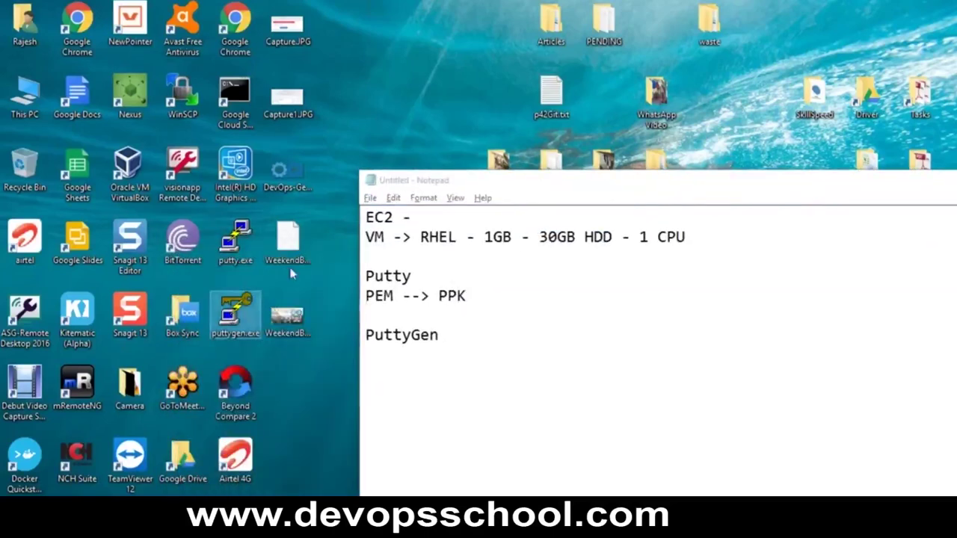
Import the private key skillspeed.pem from the SkillSpeed folder on the Desktop.
{"action": "left_click", "coordinate": [393, 127]}
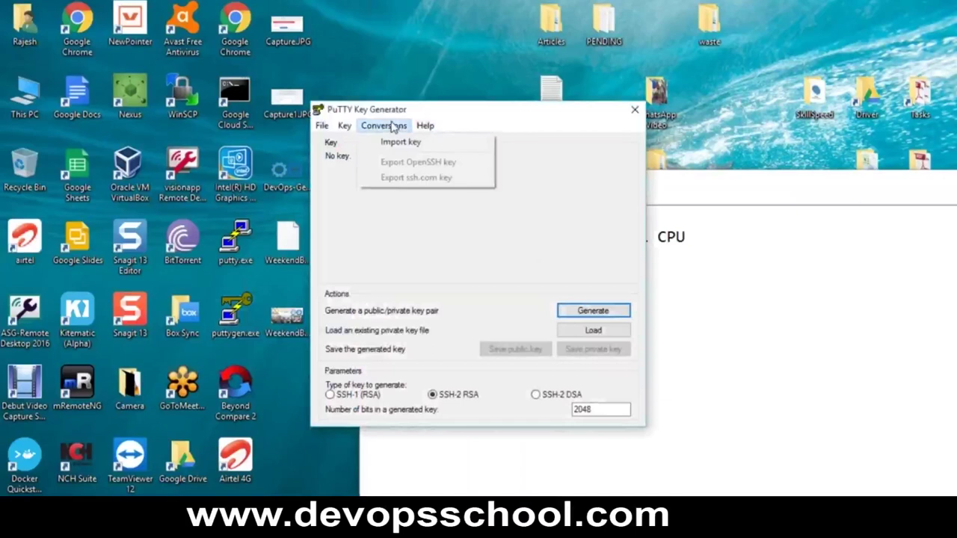
{"action": "left_click", "coordinate": [397, 148]}
{"action": "scroll", "coordinate": [412, 277], "scroll_direction": "up", "scroll_amount": 5}
{"action": "left_click", "coordinate": [367, 228]}
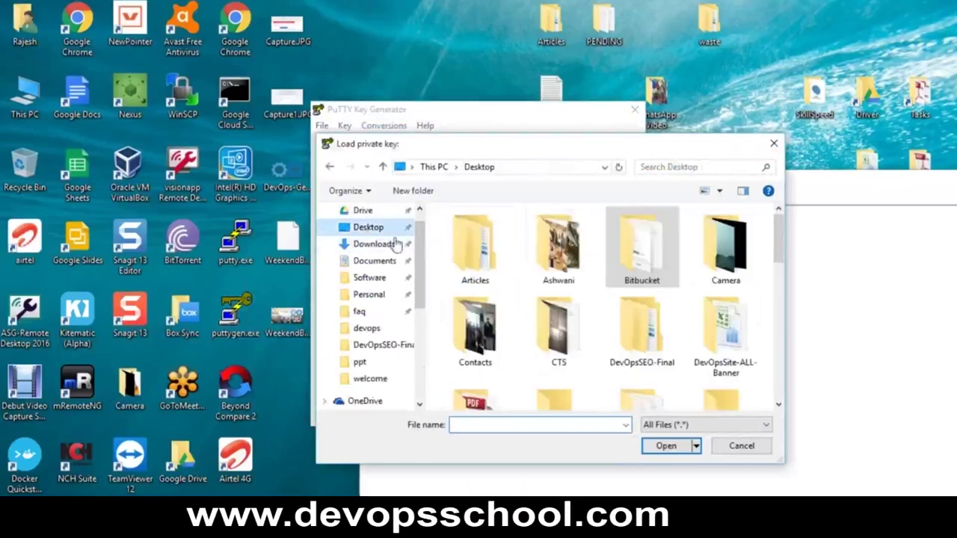
{"action": "scroll", "coordinate": [681, 324], "scroll_direction": "down", "scroll_amount": 3}
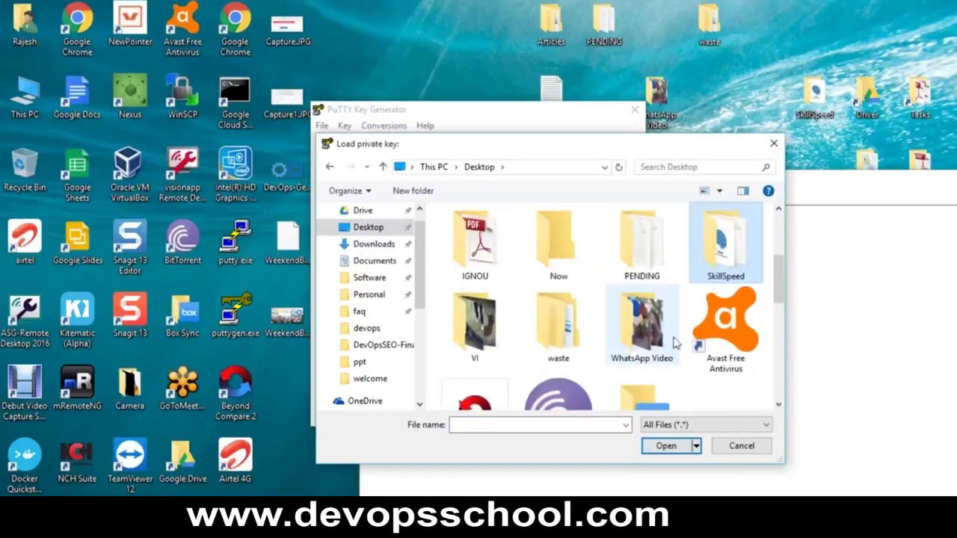
{"action": "double_click", "coordinate": [724, 268]}
{"action": "left_click", "coordinate": [599, 291]}
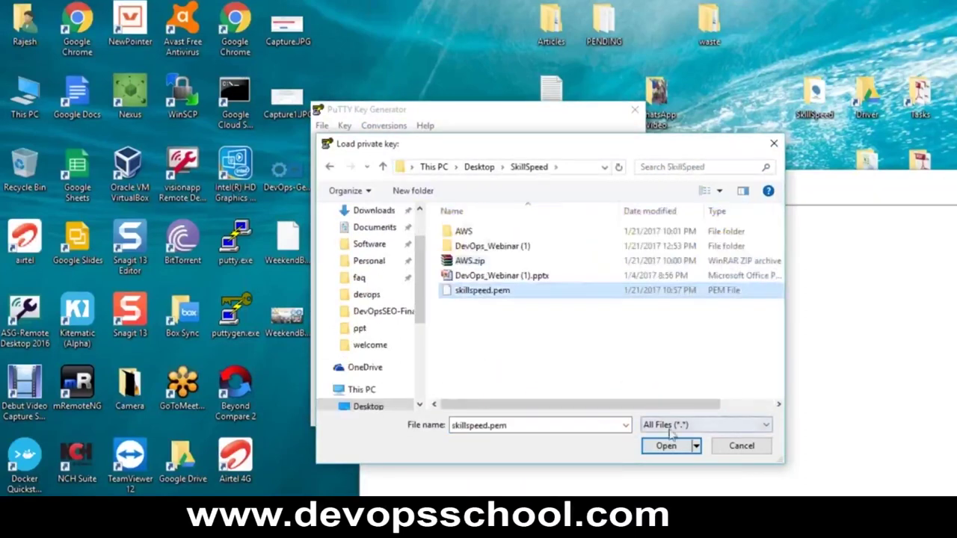
{"action": "left_click", "coordinate": [665, 447]}
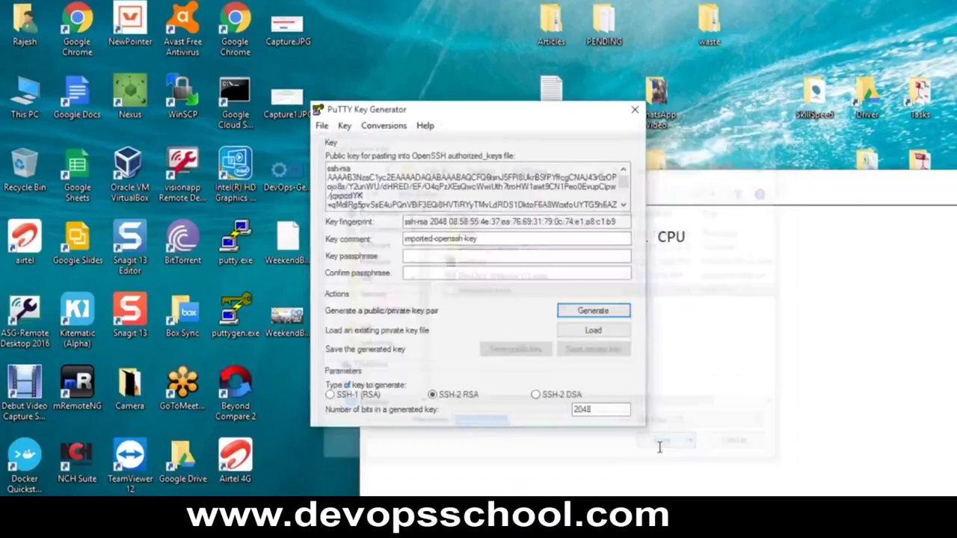
Save the imported private key without a passphrase as a PuTTY private key file named "skillspeed" in the SkillSpeed folder.
{"action": "left_click_drag", "start_coordinate": [469, 122], "coordinate": [389, 102]}
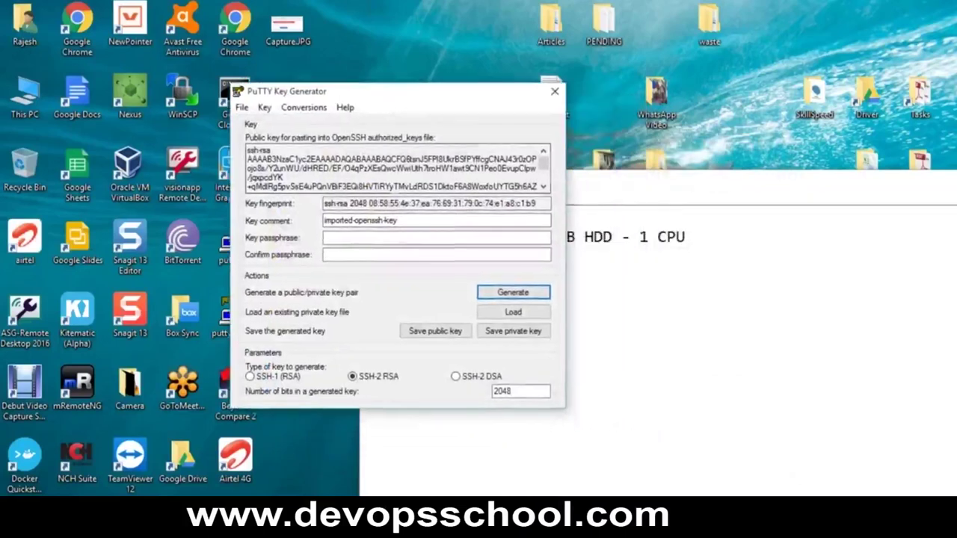
{"action": "left_click", "coordinate": [504, 335]}
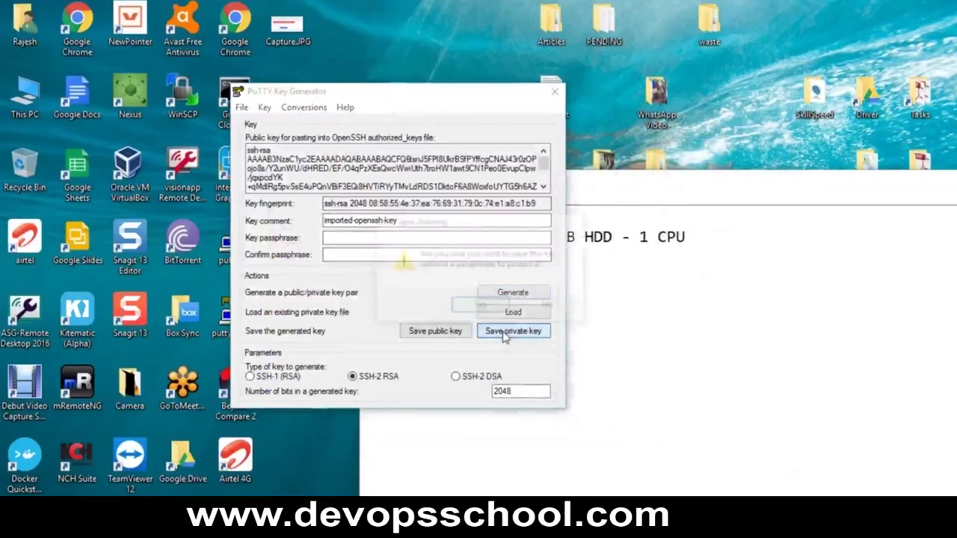
{"action": "left_click", "coordinate": [481, 309]}
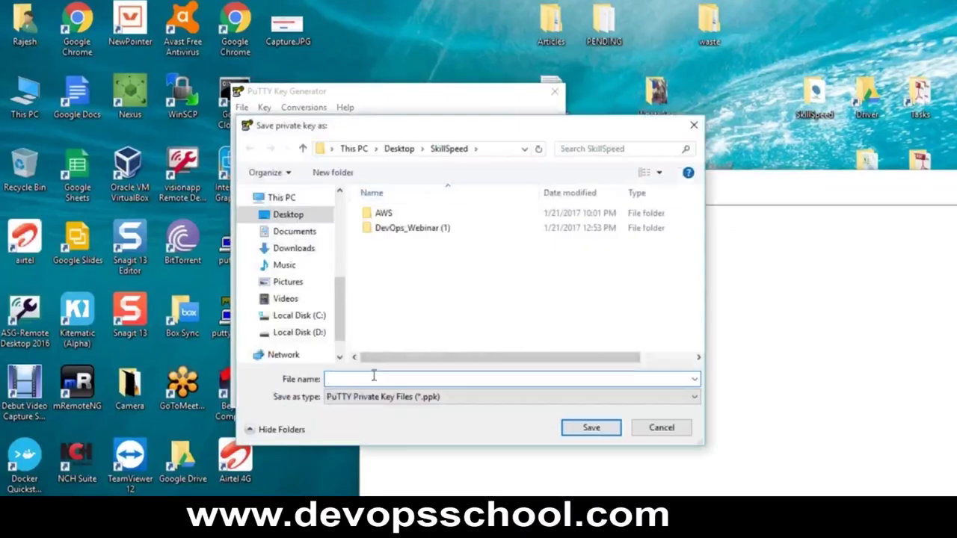
{"action": "type", "text": "ski"}
{"action": "key", "text": "Down"}
{"action": "key", "text": "BackSpace"}
{"action": "key", "text": "BackSpace"}
{"action": "key", "text": "BackSpace"}
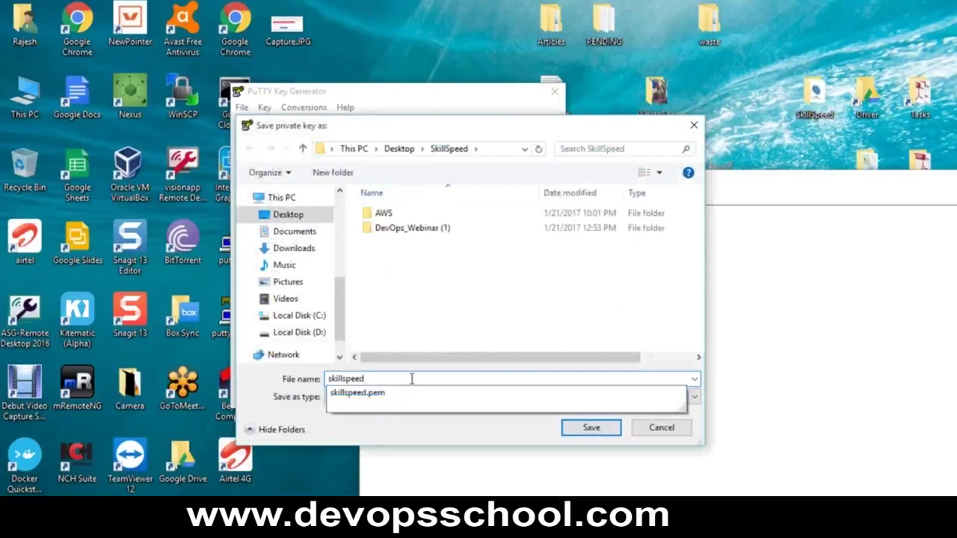
{"action": "left_click", "coordinate": [444, 332]}
{"action": "left_click", "coordinate": [583, 427]}
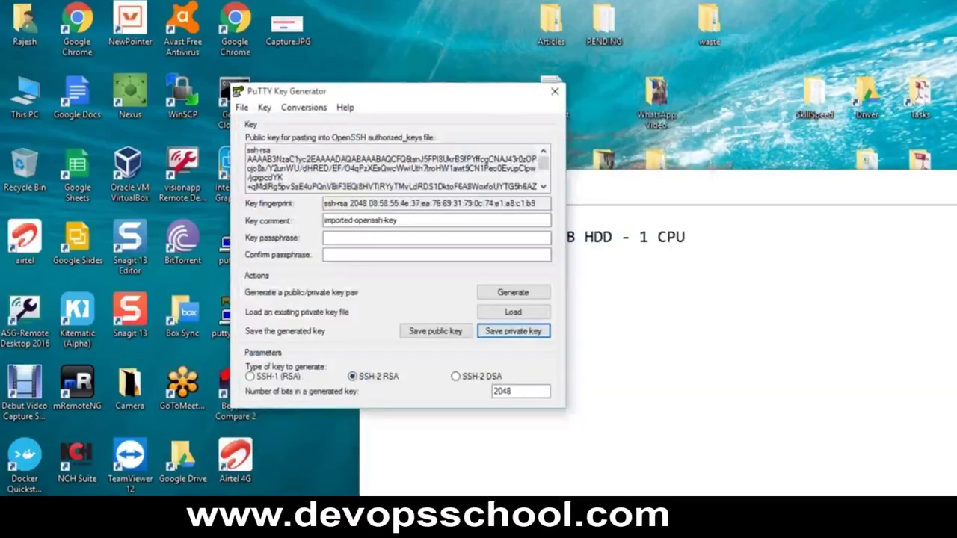
Check the SkillSpeed folder for the skillspeed.ppk file, and review the Putty, PEM to PPK and PuttyGen notes.
{"action": "key", "text": "super+d"}
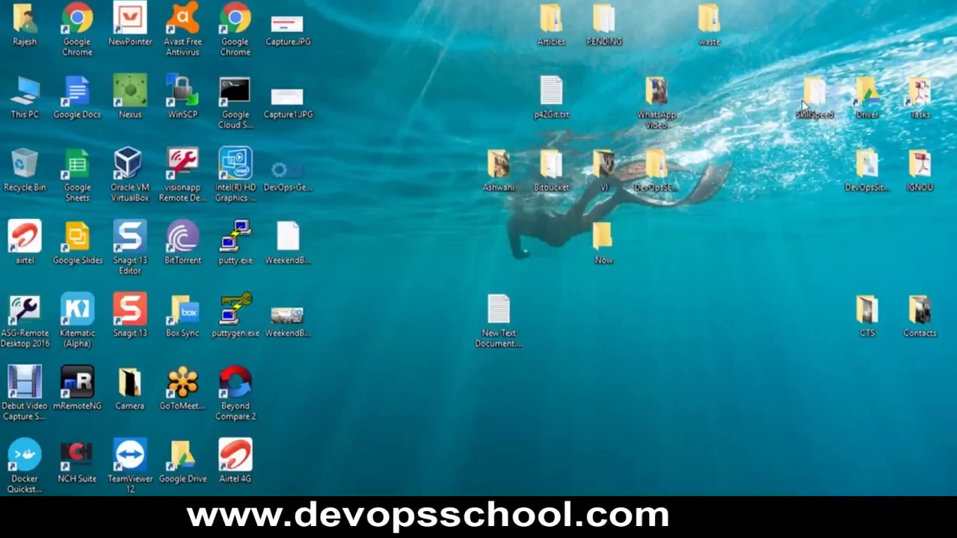
{"action": "key", "text": "super+d"}
{"action": "left_click", "coordinate": [456, 132]}
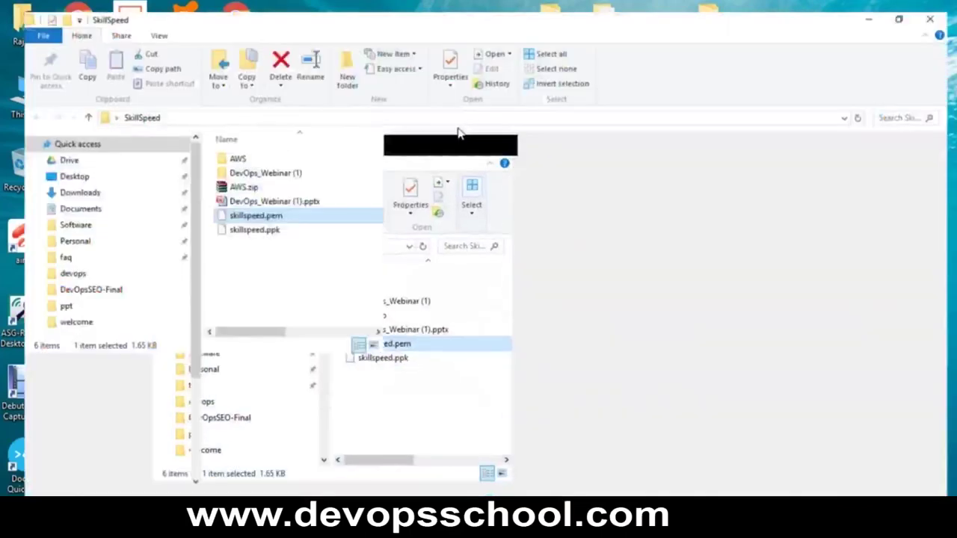
{"action": "left_click", "coordinate": [253, 222]}
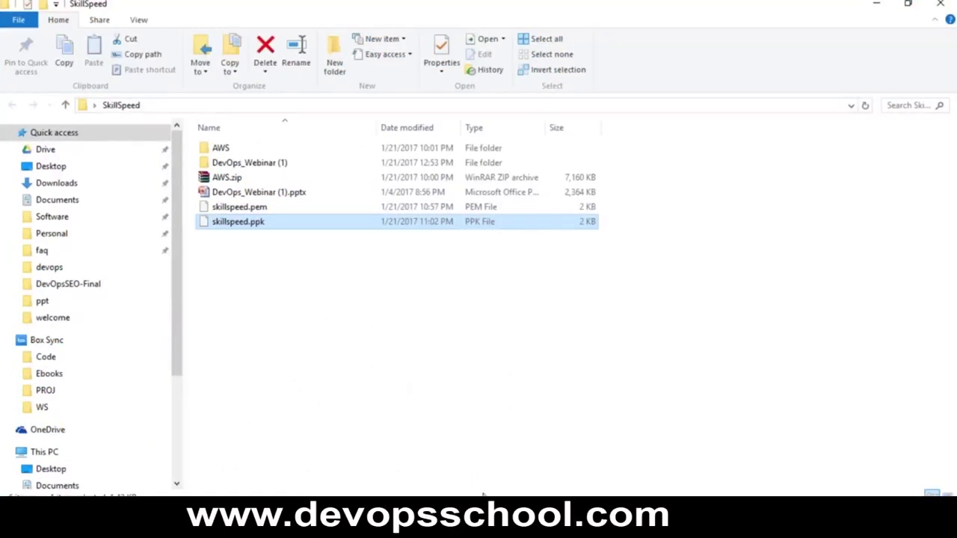
{"action": "mouse_move", "coordinate": [605, 492]}
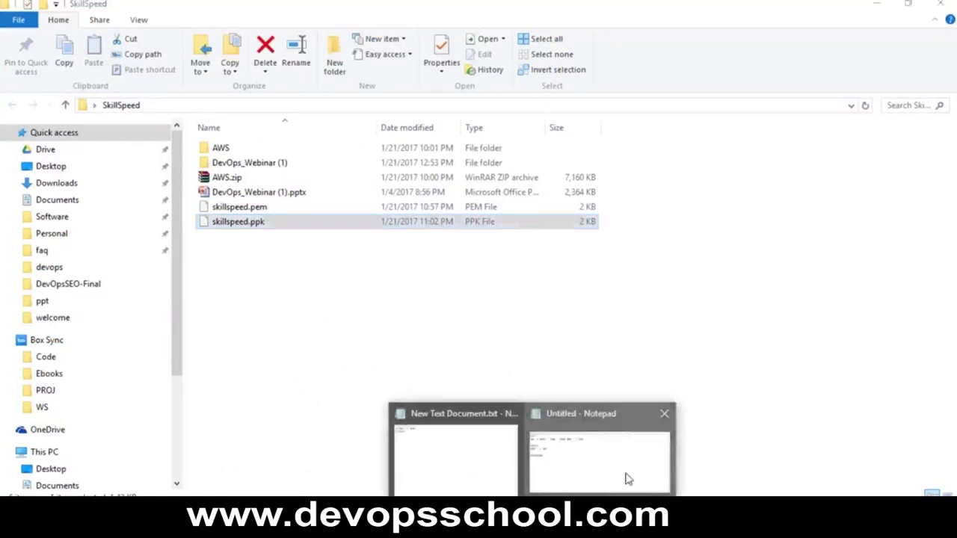
{"action": "left_click", "coordinate": [626, 478]}
{"action": "left_click_drag", "start_coordinate": [400, 318], "coordinate": [342, 280]}
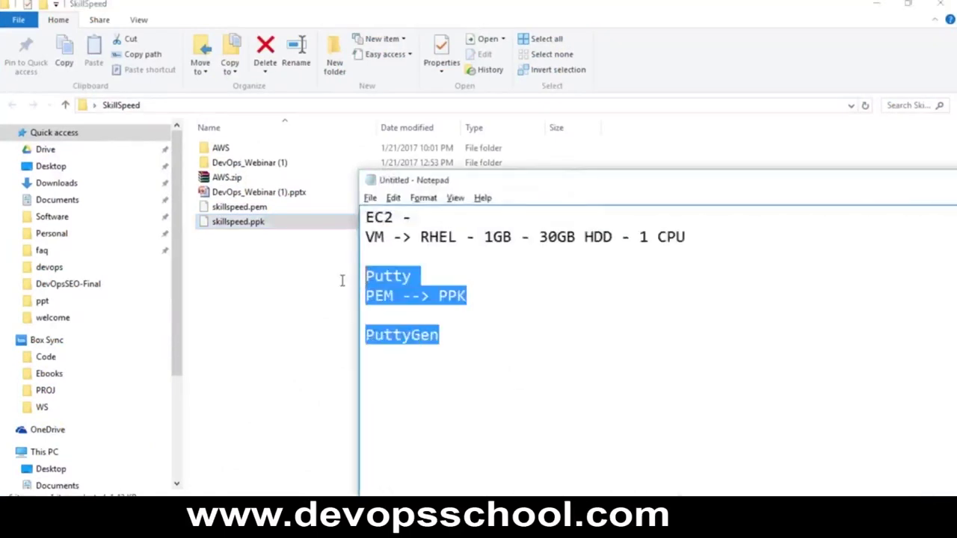
{"action": "left_click", "coordinate": [341, 281]}
Return to the EC2 console in the browser, close the connection instructions and copy skillspeed1's public IP.
{"action": "mouse_move", "coordinate": [532, 522]}
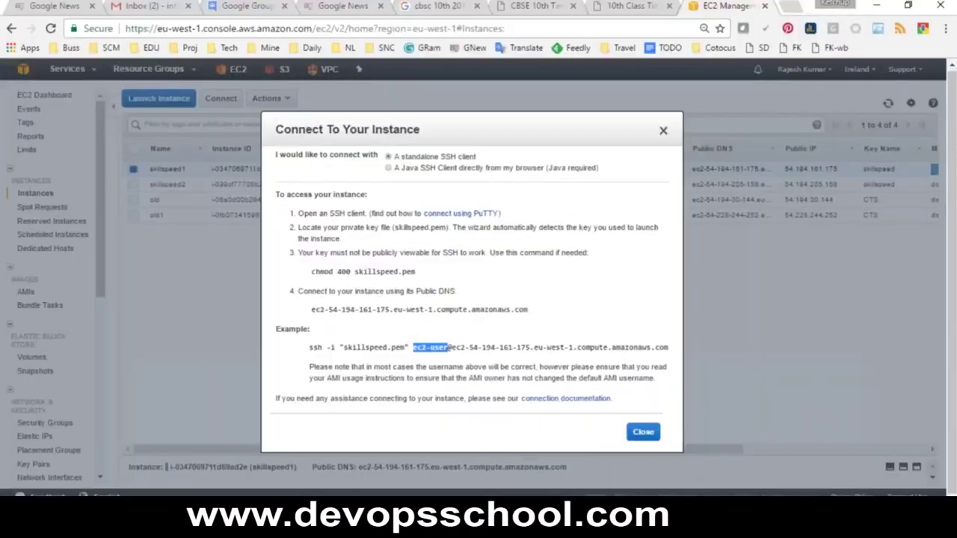
{"action": "left_click_drag", "start_coordinate": [451, 347], "coordinate": [671, 347]}
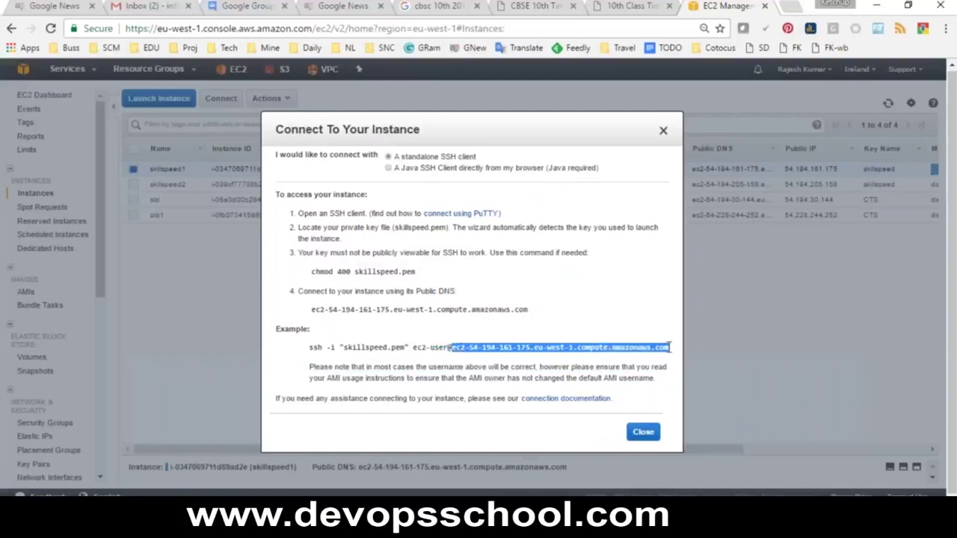
{"action": "left_click", "coordinate": [663, 133]}
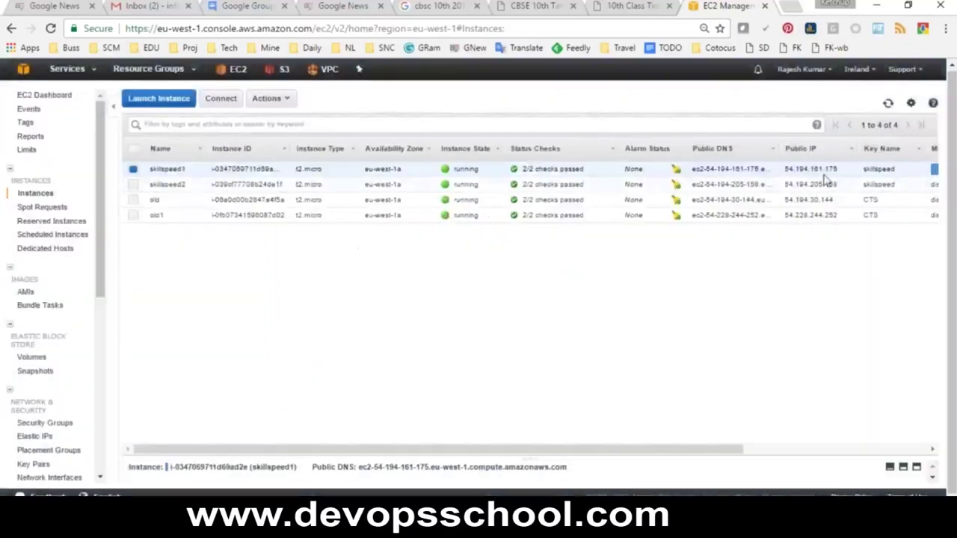
{"action": "left_click_drag", "start_coordinate": [839, 171], "coordinate": [784, 170]}
{"action": "key", "text": "ctrl+c"}
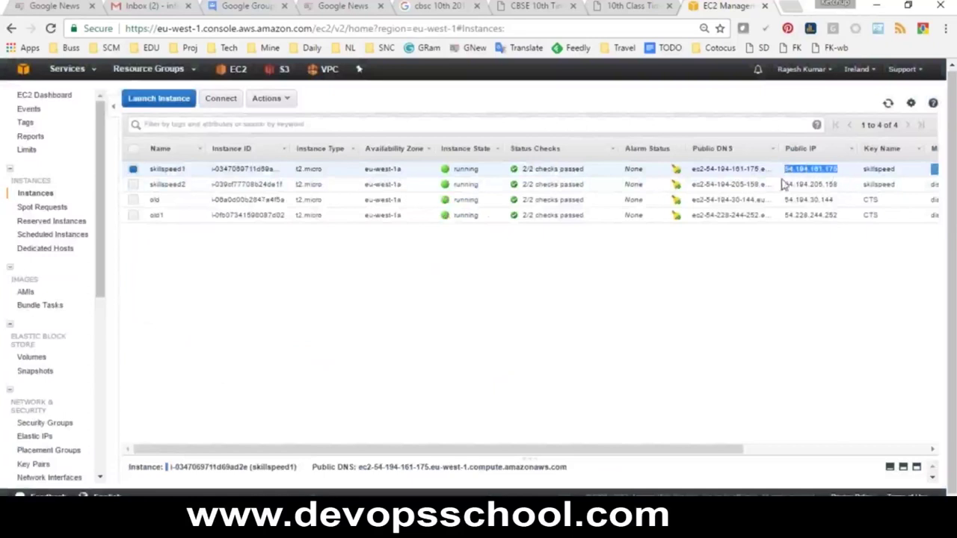
Switch back to the Notepad notes and add the line "USER NAME - ec2-user" below "PuttyGen".
{"action": "mouse_move", "coordinate": [524, 527]}
{"action": "left_click", "coordinate": [441, 458]}
{"action": "left_click", "coordinate": [440, 352]}
{"action": "type", "text": "\\\\"}
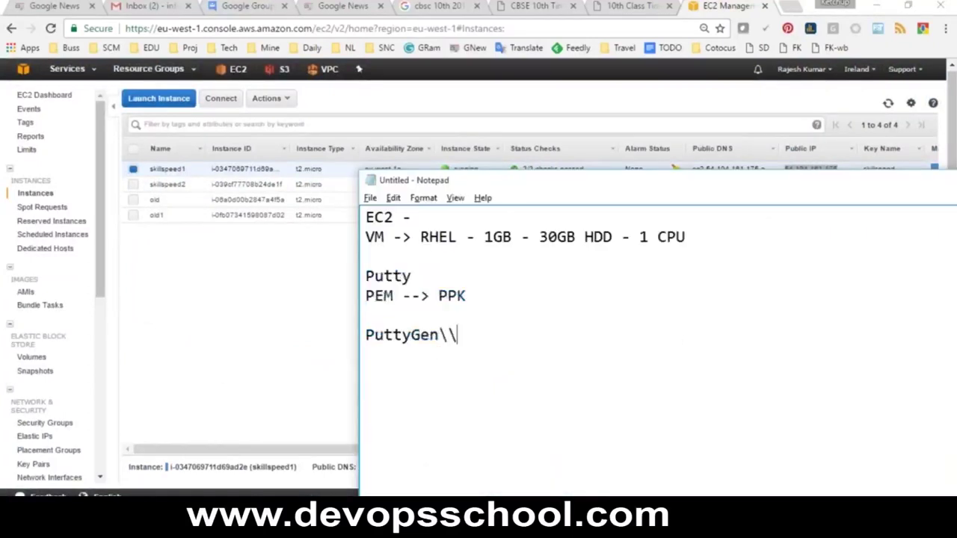
{"action": "type", "text": "US"}
{"action": "type", "text": "EER"}
{"action": "key", "text": "BackSpace"}
{"action": "key", "text": "BackSpace"}
{"action": "type", "text": "R NME"}
{"action": "key", "text": "BackSpace"}
{"action": "key", "text": "BackSpace"}
{"action": "type", "text": "AME"}
{"action": "key", "text": "BackSpace"}
{"action": "type", "text": "E - "}
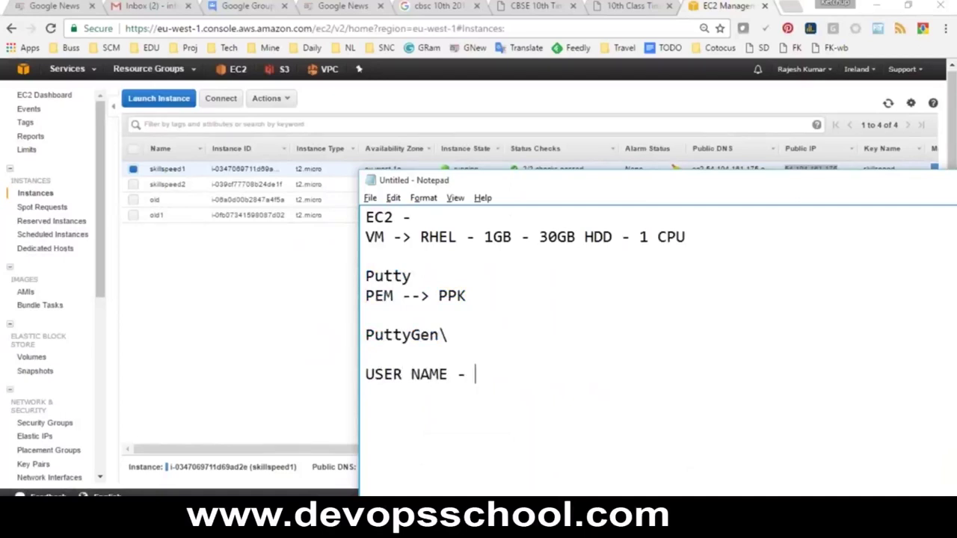
{"action": "type", "text": "ec2-user"}
{"action": "key", "text": "Return"}
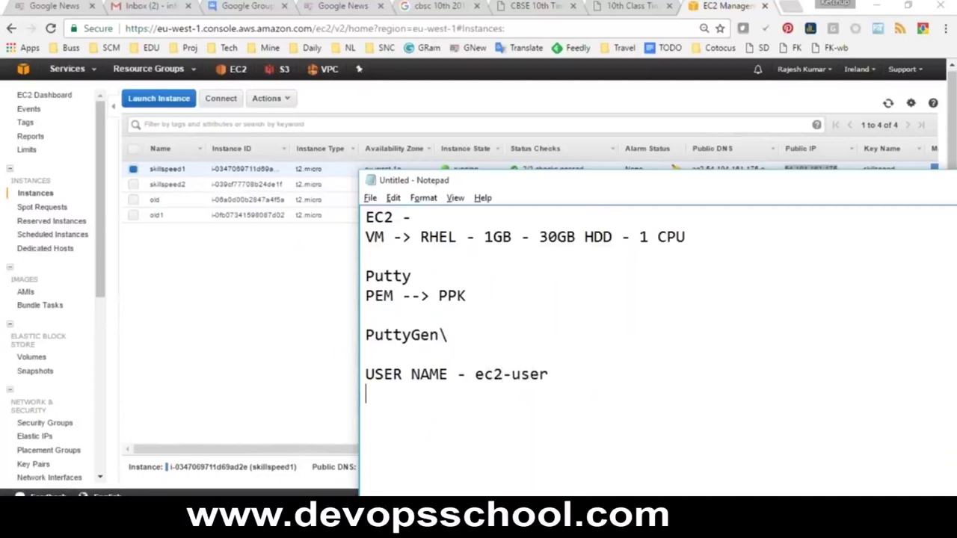
Add the lines "Key - PPK" and "HOST NAME - 54.194.161.175" below the user name, using the copied public IP.
{"action": "type", "text": "Key - PPK "}
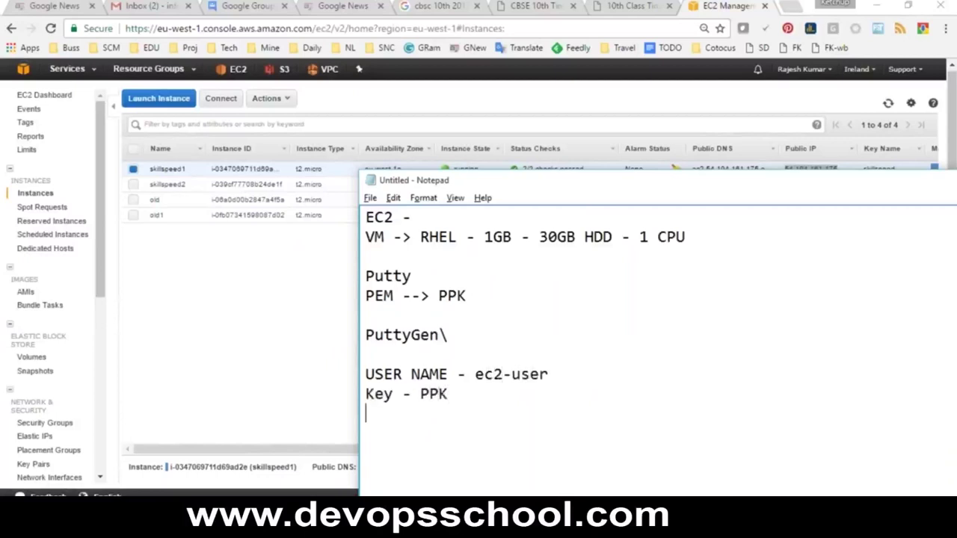
{"action": "type", "text": "HOST NAME -"}
{"action": "key", "text": "ctrl+v"}
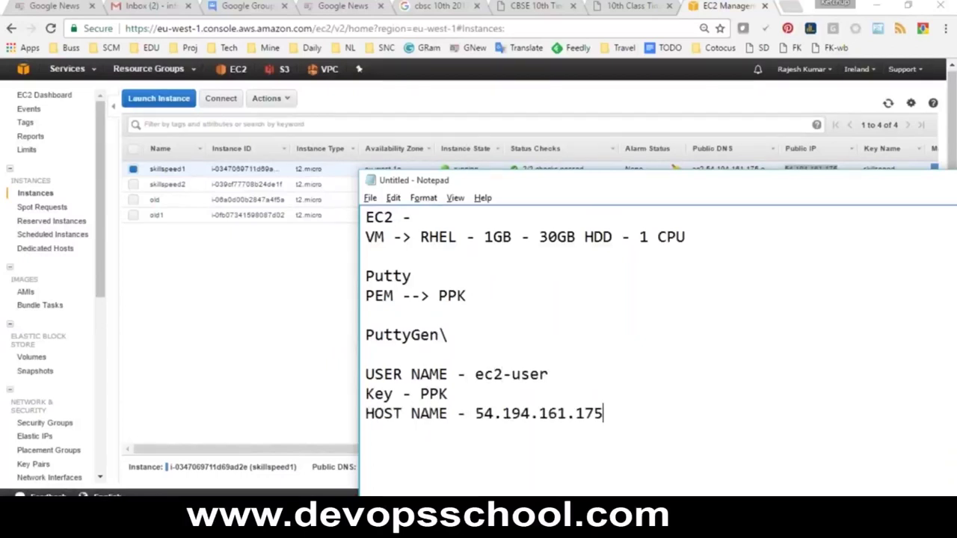
Launch PuTTY from the desktop and set its host name to 54.194.161.175, copied from the Notepad notes.
{"action": "left_click_drag", "start_coordinate": [599, 437], "coordinate": [351, 371]}
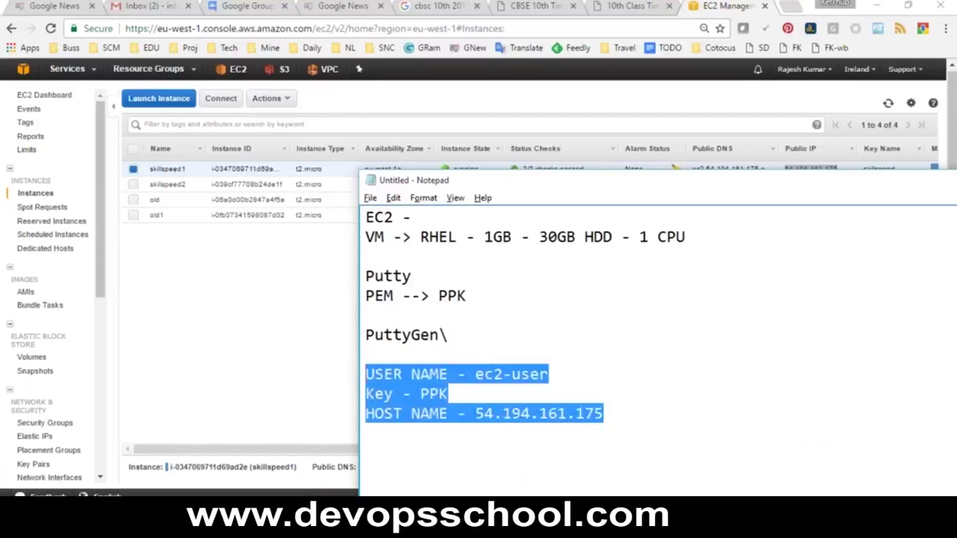
{"action": "key", "text": "super+d"}
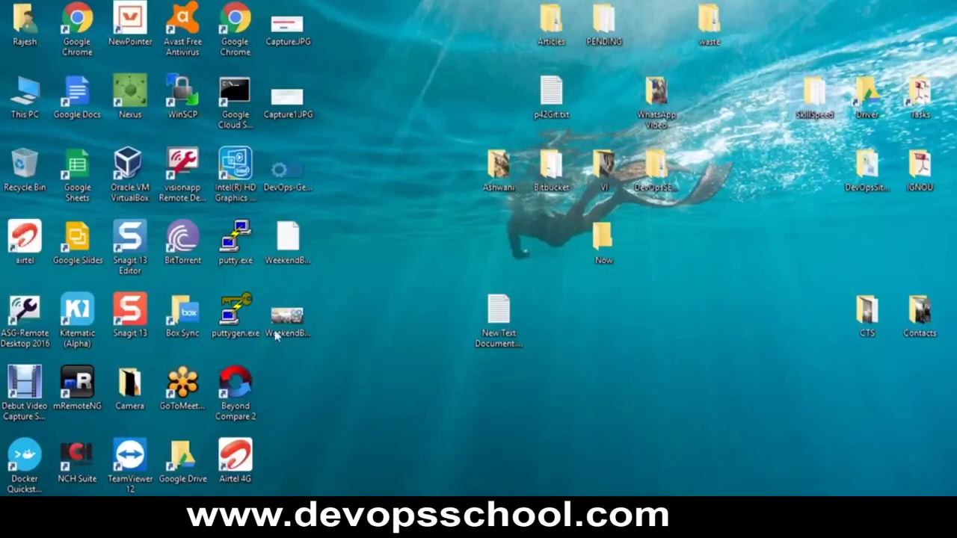
{"action": "double_click", "coordinate": [236, 254]}
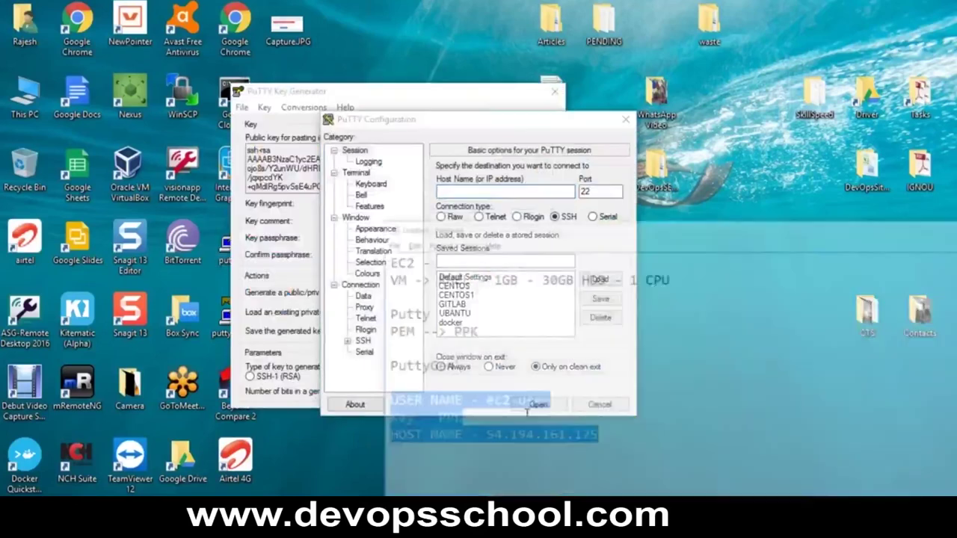
{"action": "left_click", "coordinate": [620, 474]}
{"action": "left_click_drag", "start_coordinate": [602, 414], "coordinate": [476, 413]}
{"action": "key", "text": "ctrl+c"}
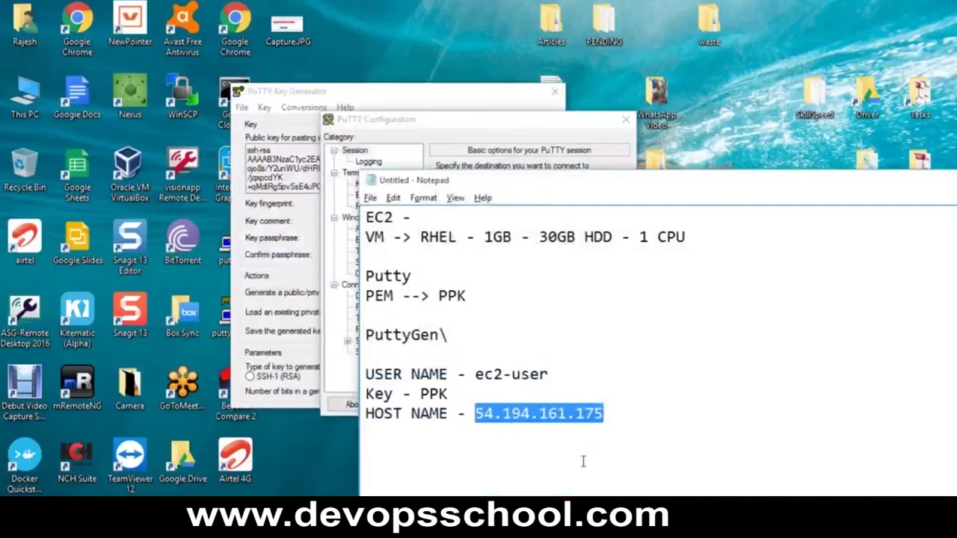
{"action": "key", "text": "alt+Tab"}
{"action": "left_click", "coordinate": [449, 191]}
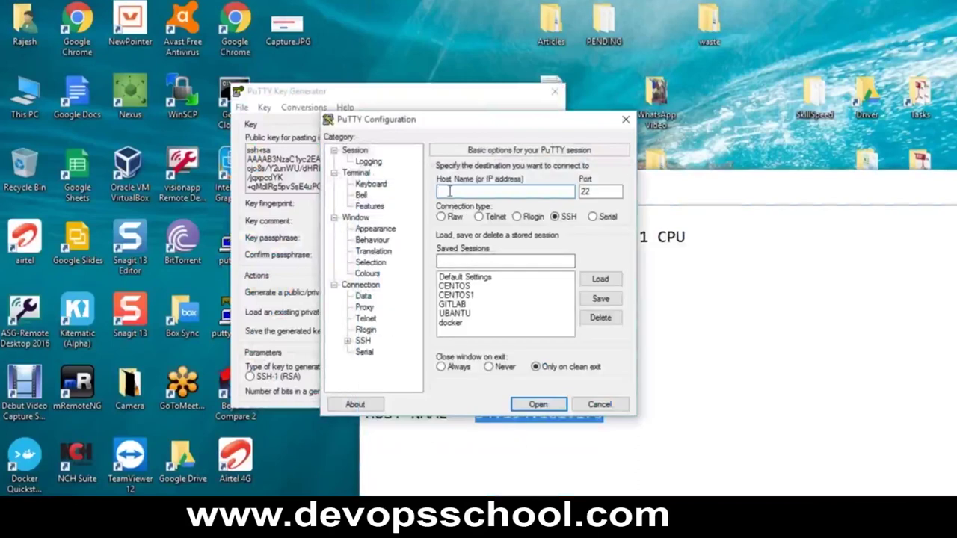
{"action": "key", "text": "ctrl+v"}
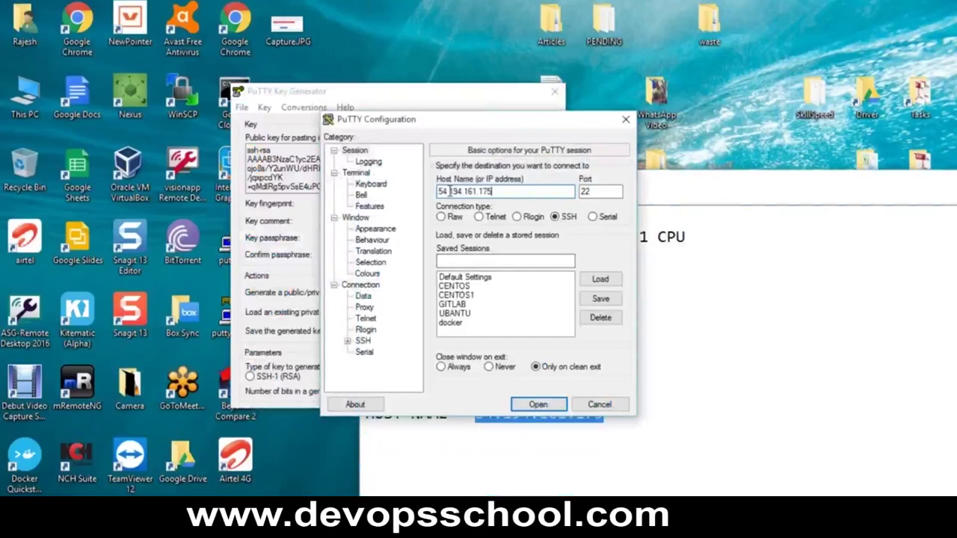
Set the SSH authentication private key to skillspeed.ppk from the SkillSpeed folder on the Desktop.
{"action": "left_click", "coordinate": [347, 341]}
{"action": "left_click", "coordinate": [376, 330]}
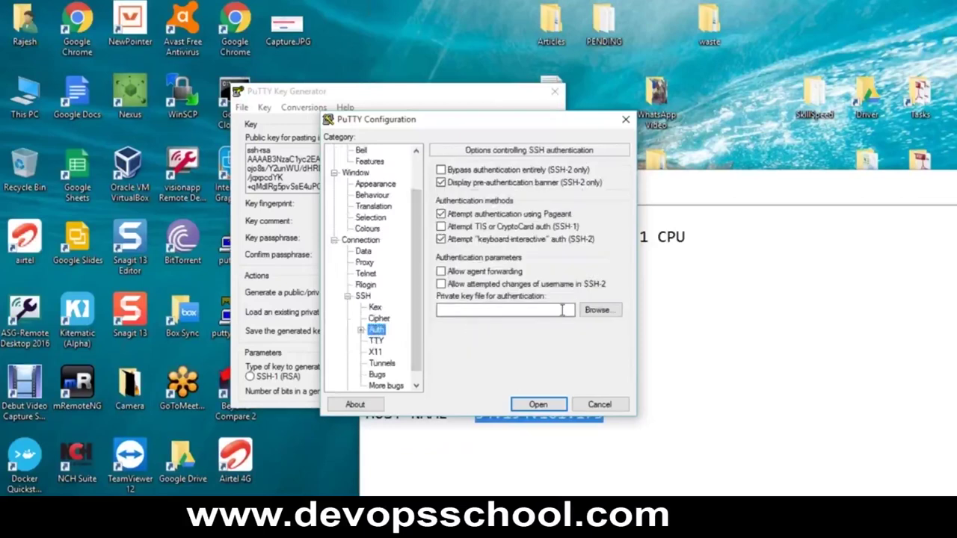
{"action": "left_click", "coordinate": [598, 314]}
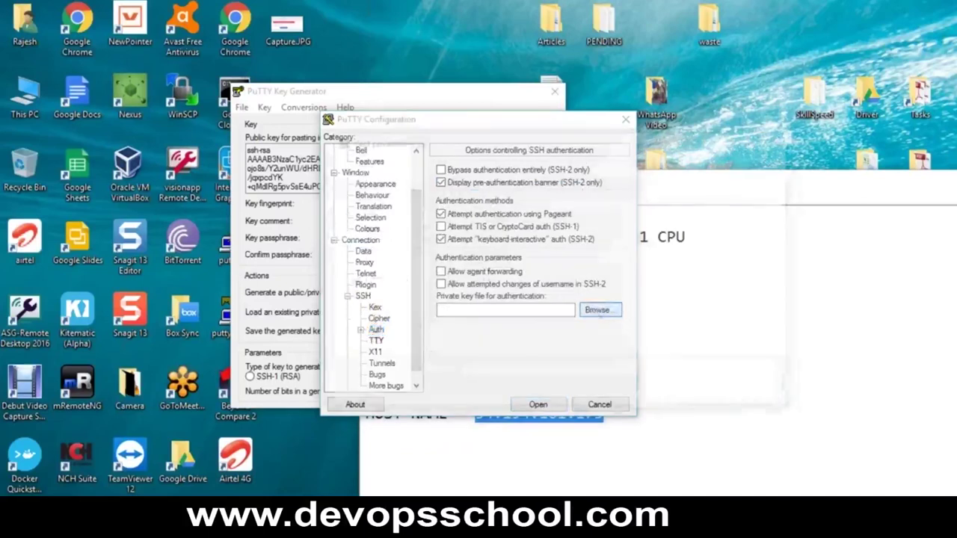
{"action": "scroll", "coordinate": [389, 241], "scroll_direction": "up", "scroll_amount": 5}
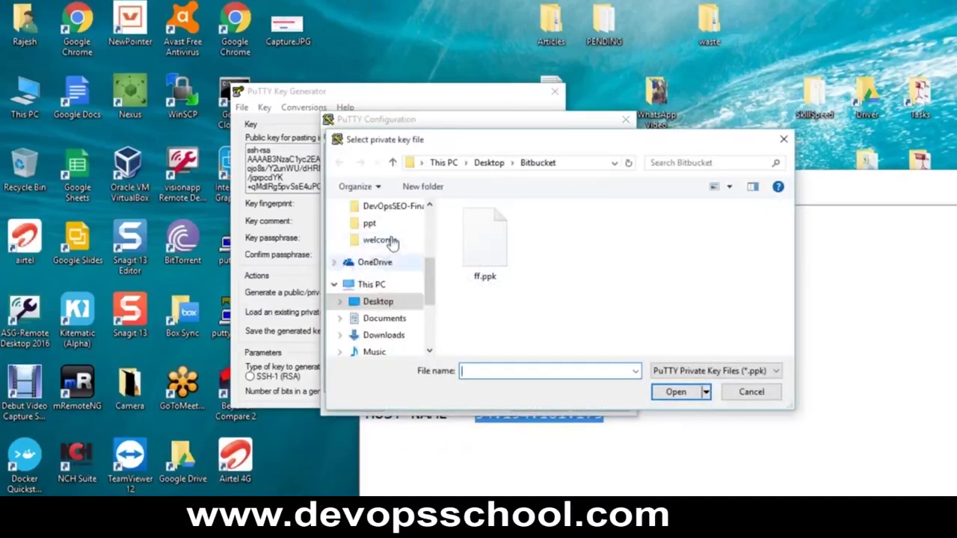
{"action": "left_click", "coordinate": [376, 246]}
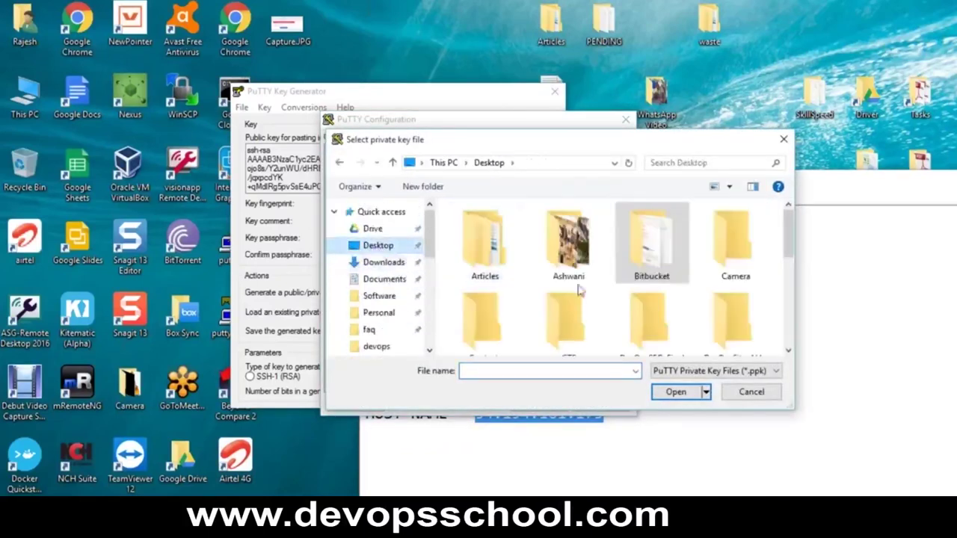
{"action": "scroll", "coordinate": [627, 336], "scroll_direction": "down", "scroll_amount": 1}
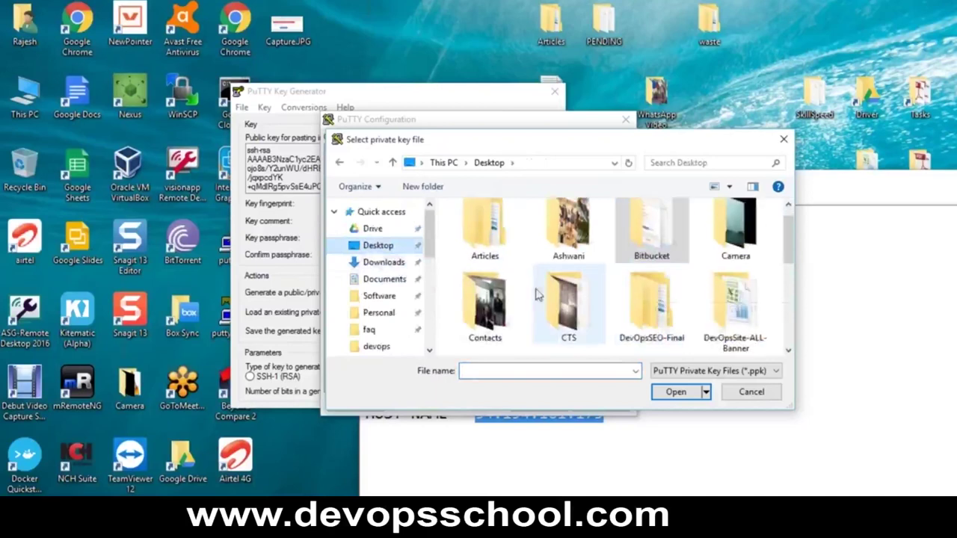
{"action": "scroll", "coordinate": [605, 286], "scroll_direction": "down", "scroll_amount": 3}
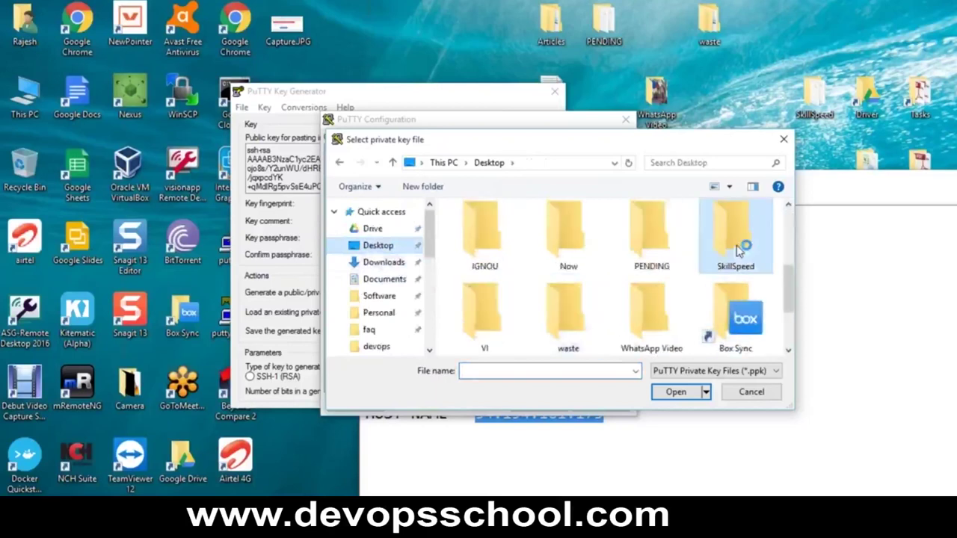
{"action": "left_click", "coordinate": [675, 392]}
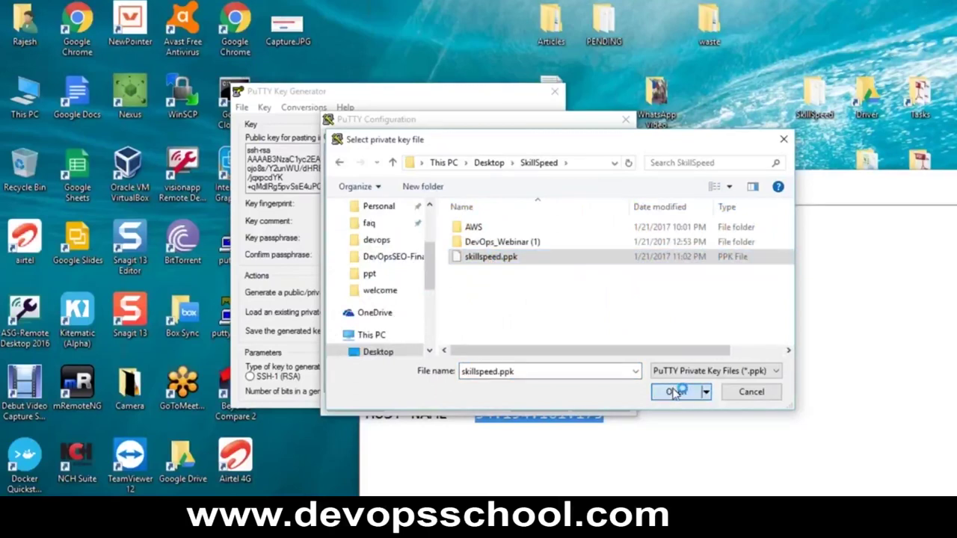
Open the SSH connection, accept and cache the server's host key, and log in as ec2-user.
{"action": "left_click", "coordinate": [537, 405]}
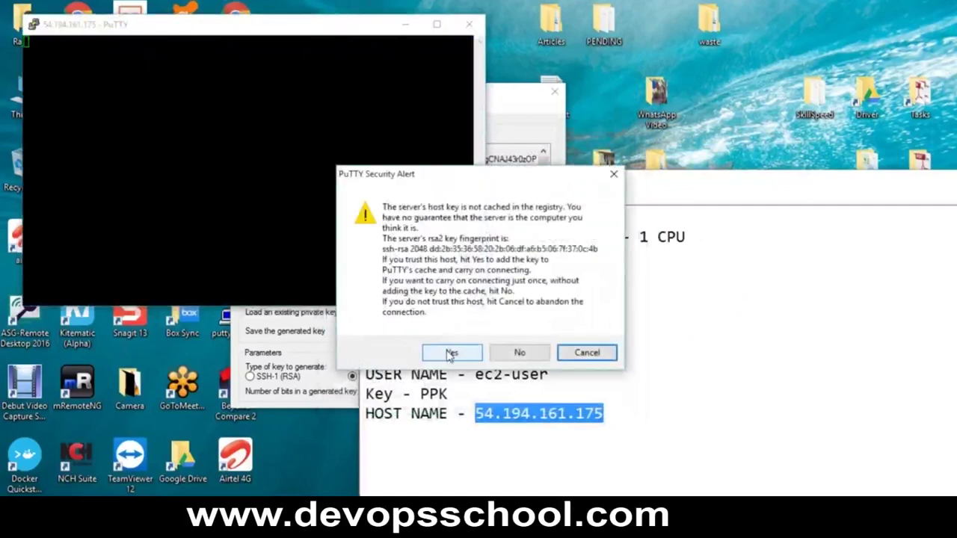
{"action": "left_click", "coordinate": [451, 355]}
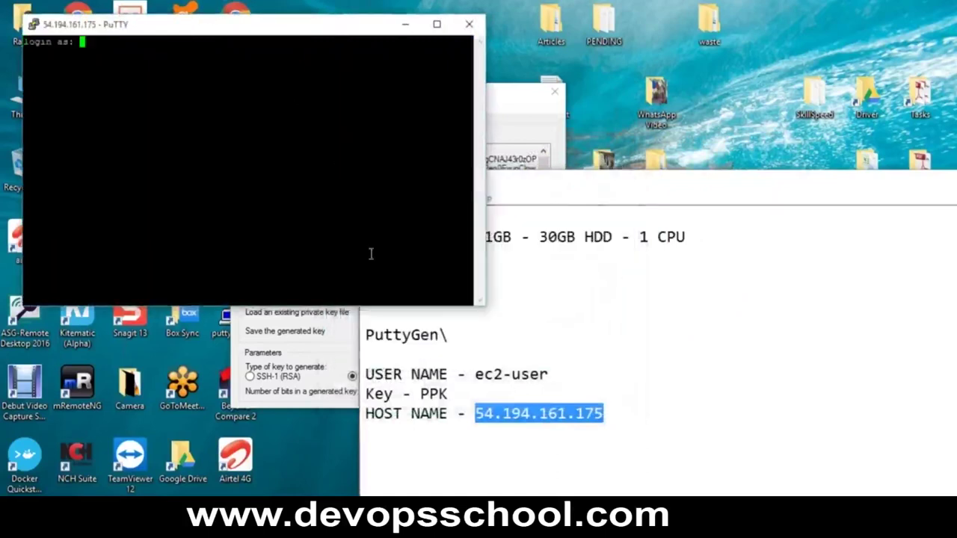
{"action": "left_click_drag", "start_coordinate": [226, 30], "coordinate": [446, 42]}
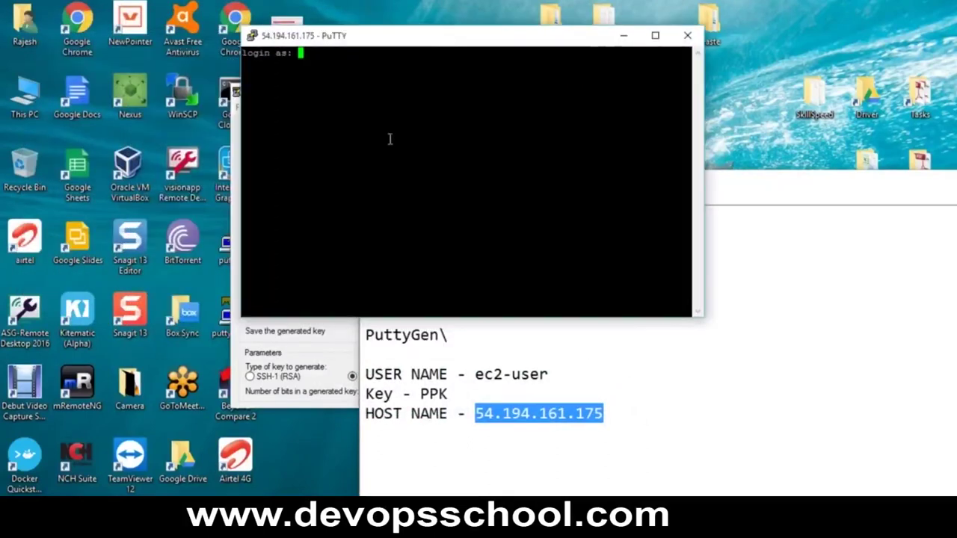
{"action": "type", "text": "ec2-user"}
{"action": "key", "text": "Return"}
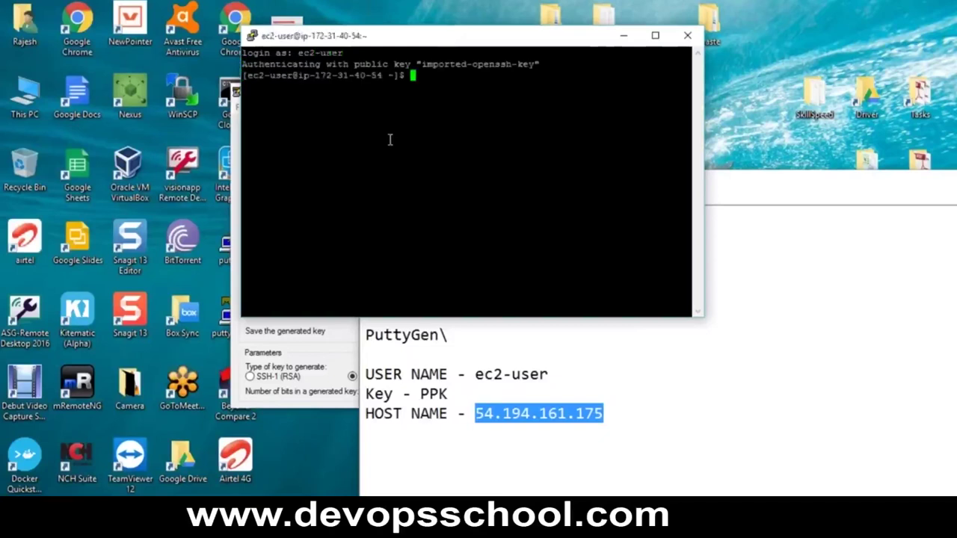
Print the working directory with pwd and list its contents with ls in the SSH session.
{"action": "type", "text": "pwd"}
{"action": "key", "text": "Return"}
{"action": "type", "text": "ls"}
{"action": "key", "text": "Return"}
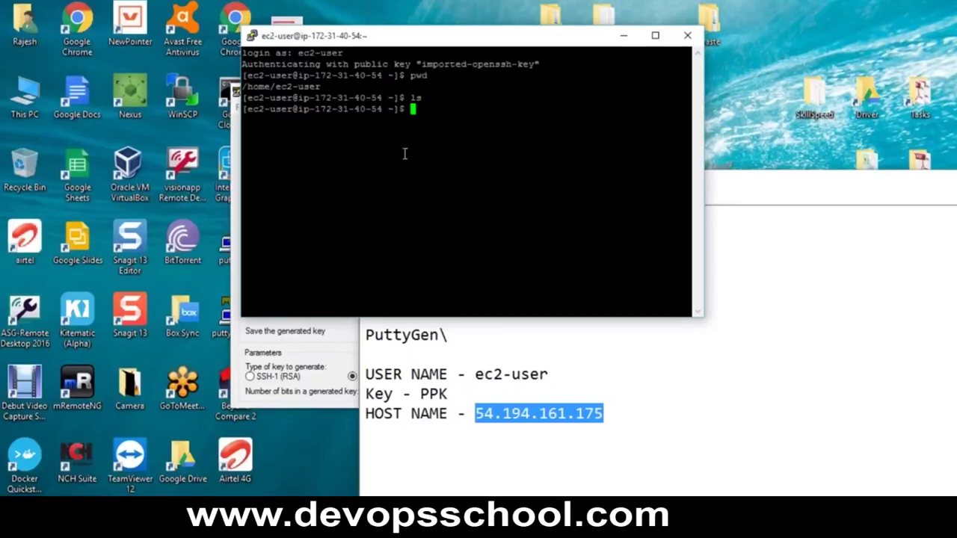
{"action": "left_click_drag", "start_coordinate": [443, 111], "coordinate": [245, 53]}
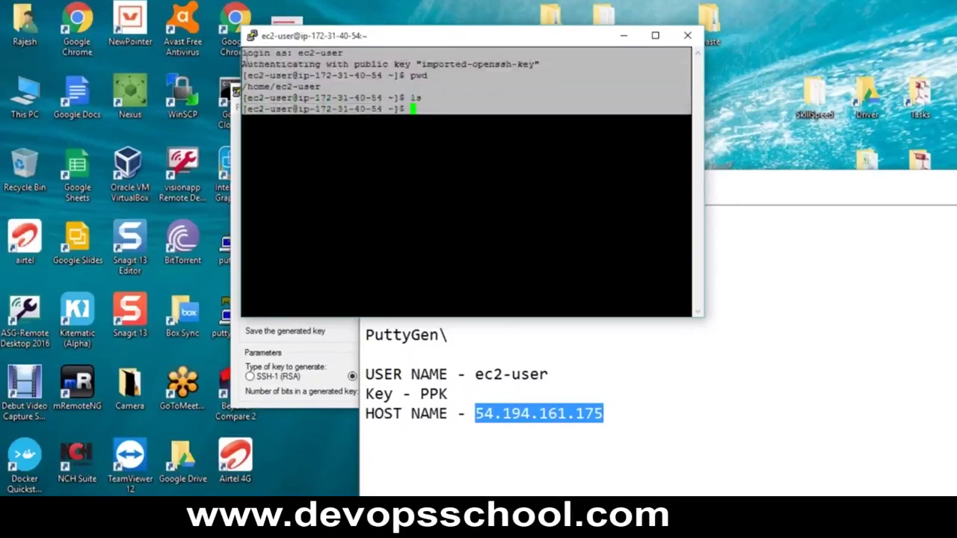
Switch to the Notepad notes and add the line "SEC GROUP - 22 (SSH) 80 HTTP" below the host name.
{"action": "left_click", "coordinate": [611, 412]}
{"action": "key", "text": "Return"}
{"action": "type", "text": "SEC"}
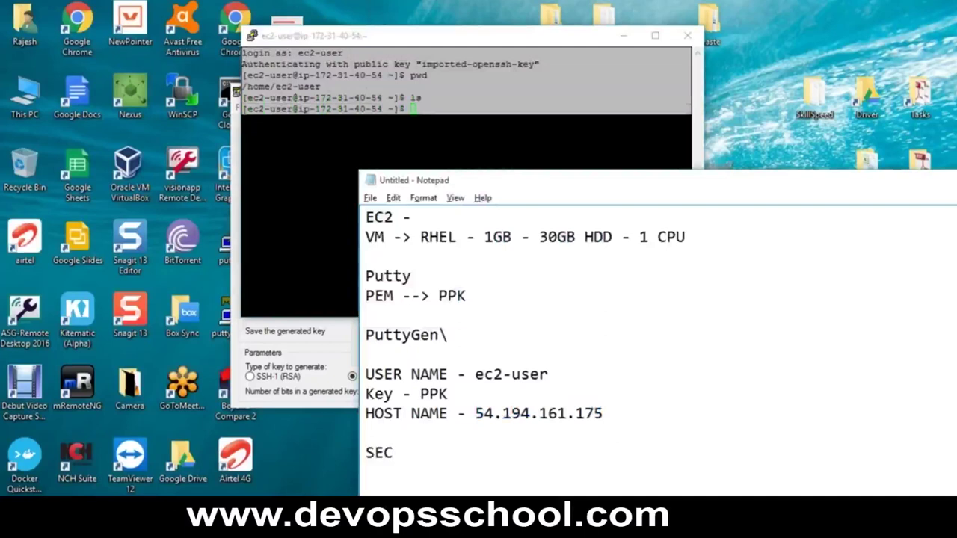
{"action": "type", "text": " GROUP "}
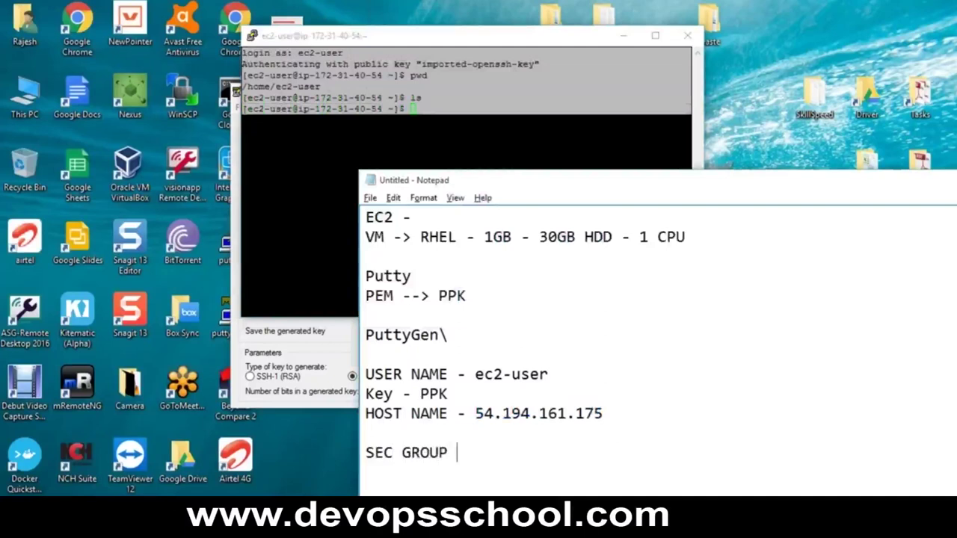
{"action": "type", "text": "- 22 ("}
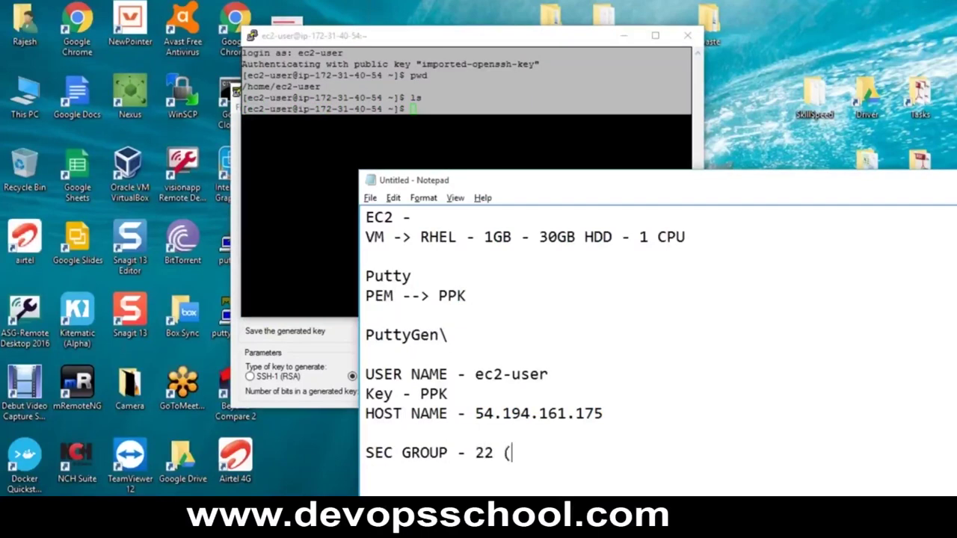
{"action": "type", "text": "SSH) 80 HTTP"}
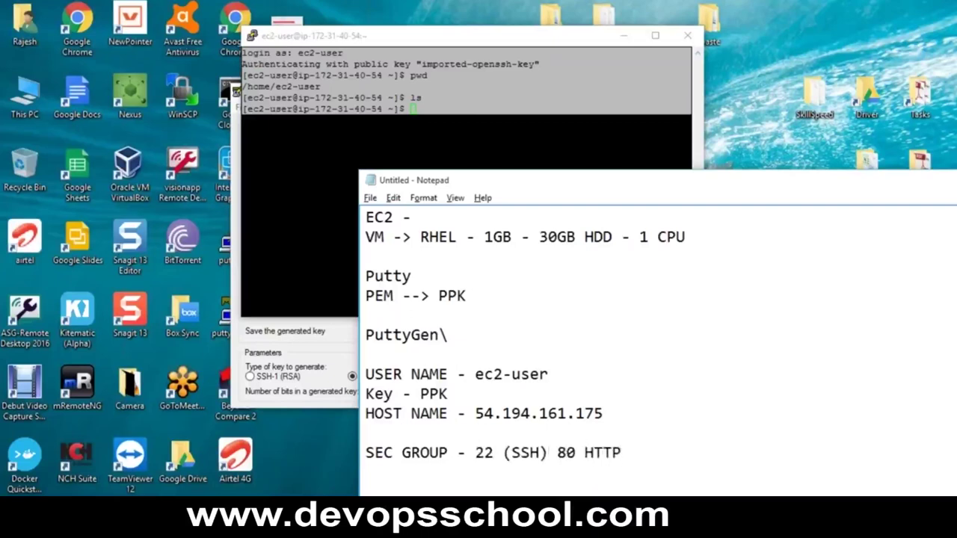
Review the login output in the PuTTY terminal and the "22 (SSH)" entry in the notes.
{"action": "left_click", "coordinate": [436, 164]}
{"action": "left_click_drag", "start_coordinate": [424, 107], "coordinate": [246, 64]}
{"action": "left_click", "coordinate": [357, 109]}
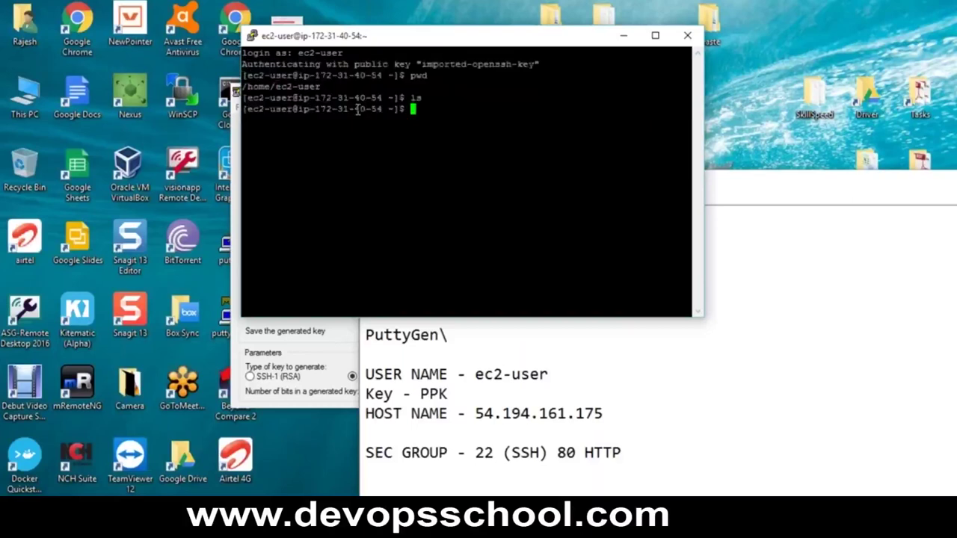
{"action": "left_click", "coordinate": [513, 483]}
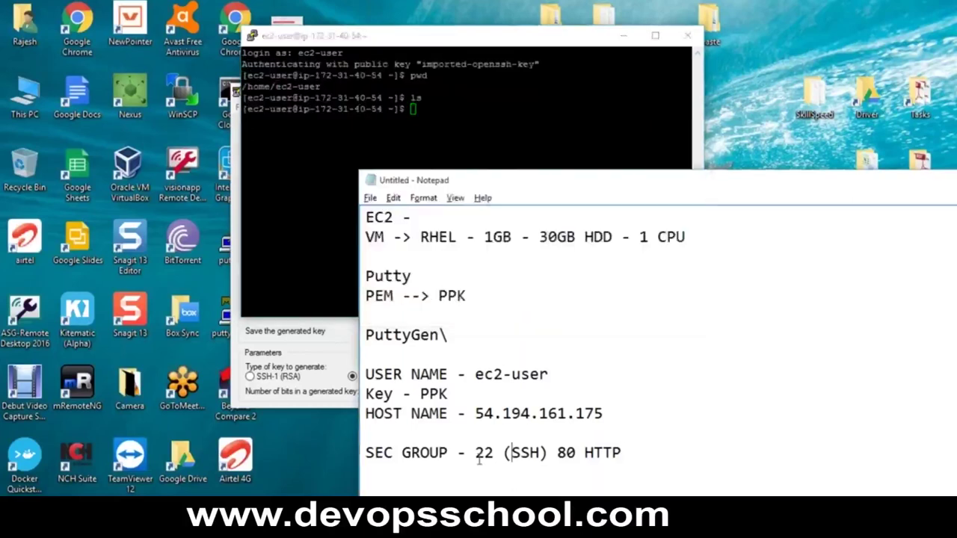
{"action": "left_click_drag", "start_coordinate": [475, 452], "coordinate": [543, 452]}
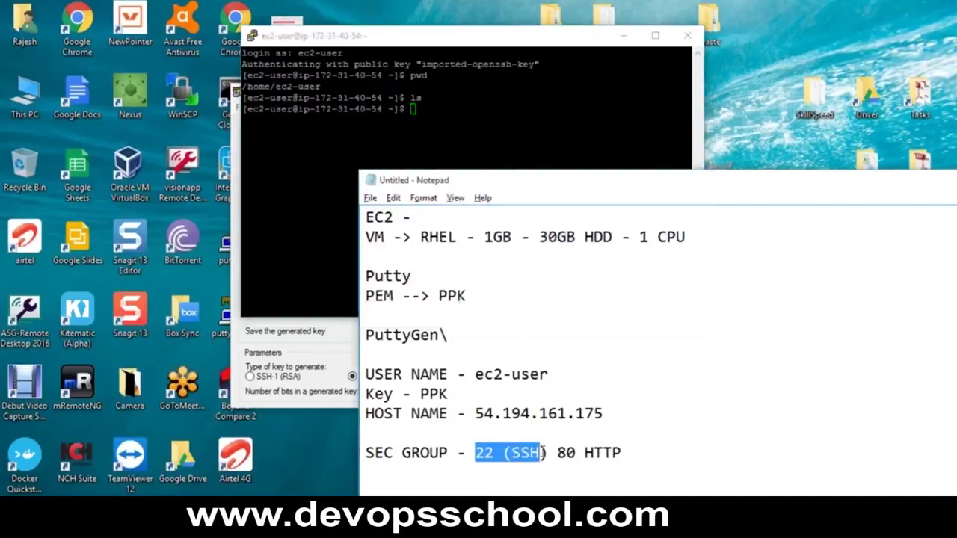
Return to the PuTTY terminal, clear it, list ec2-user's home directory and clear the screen again.
{"action": "left_click", "coordinate": [384, 161]}
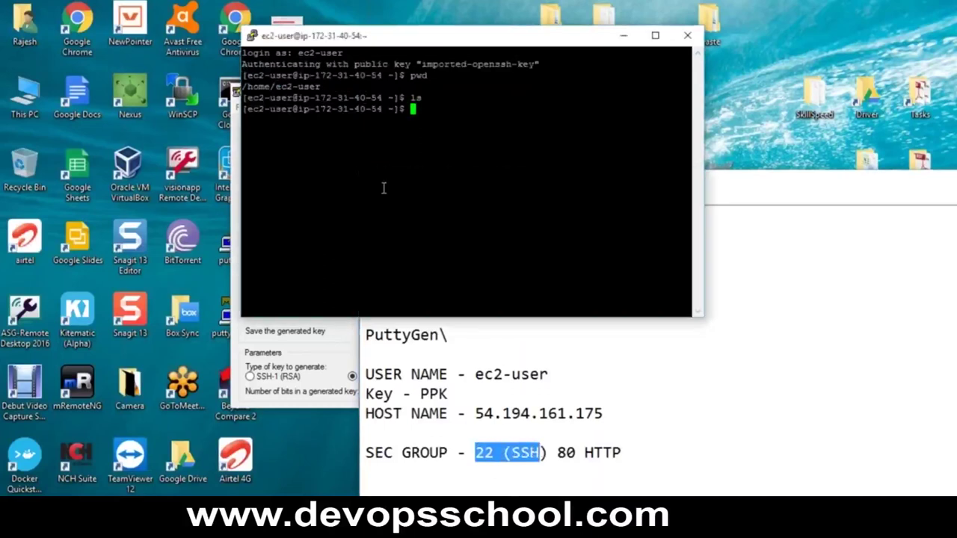
{"action": "type", "text": "clear"}
{"action": "key", "text": "Return"}
{"action": "type", "text": "ls"}
{"action": "key", "text": "Return"}
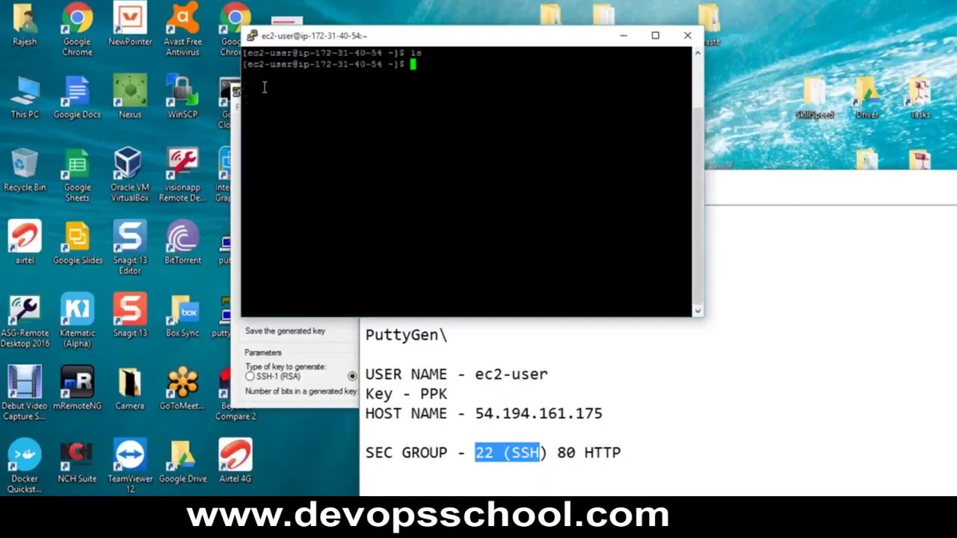
{"action": "left_click_drag", "start_coordinate": [298, 66], "coordinate": [269, 90]}
{"action": "left_click", "coordinate": [327, 116]}
{"action": "type", "text": "clear"}
{"action": "key", "text": "Return"}
{"action": "type", "text": "yum"}
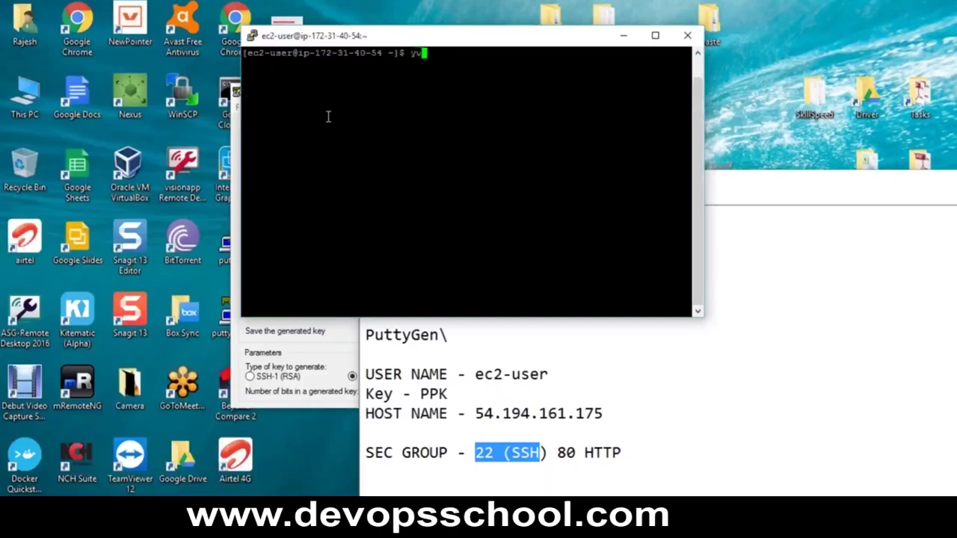
{"action": "key", "text": "BackSpace"}
{"action": "key", "text": "BackSpace"}
{"action": "key", "text": "BackSpace"}
{"action": "key", "text": "BackSpace"}
Switch the shell to the root user with sudo, then clear the screen and list the directory with ls.
{"action": "type", "text": "sudo -i"}
{"action": "key", "text": "Return"}
{"action": "type", "text": "clear"}
{"action": "key", "text": "Return"}
{"action": "type", "text": "ls"}
{"action": "key", "text": "Return"}
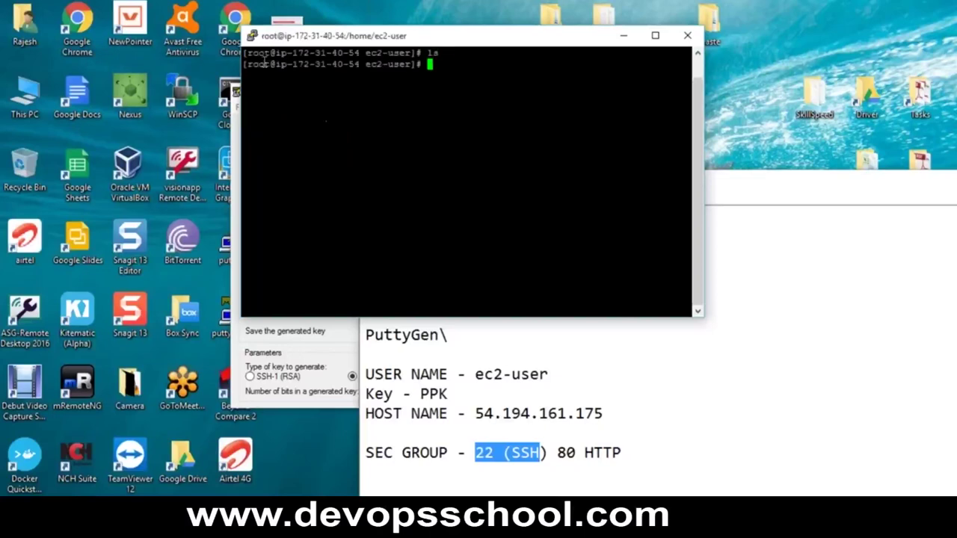
Install the Apache web server with "yum install httpd" and approve the package installation.
{"action": "left_click", "coordinate": [373, 136]}
{"action": "type", "text": "yum install httpd"}
{"action": "key", "text": "Return"}
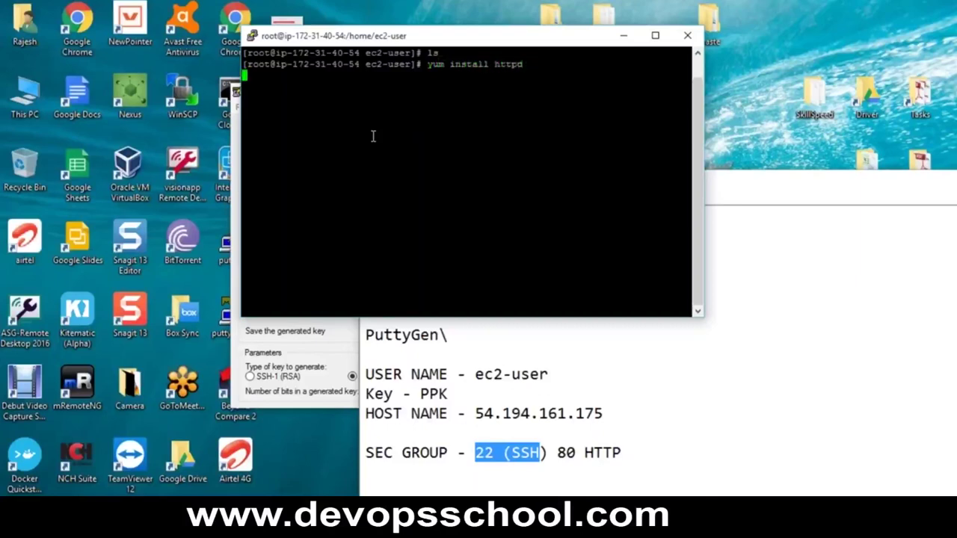
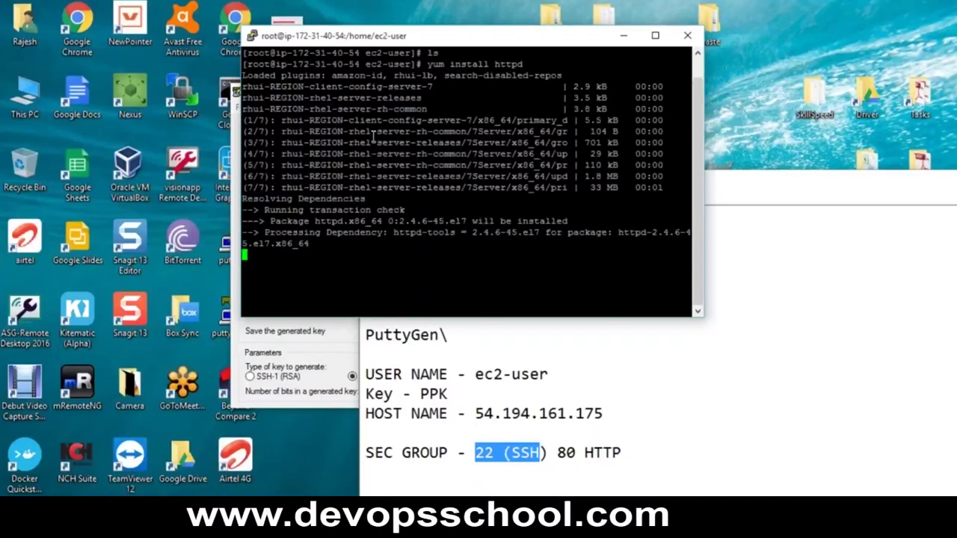
{"action": "type", "text": "y"}
{"action": "key", "text": "Return"}
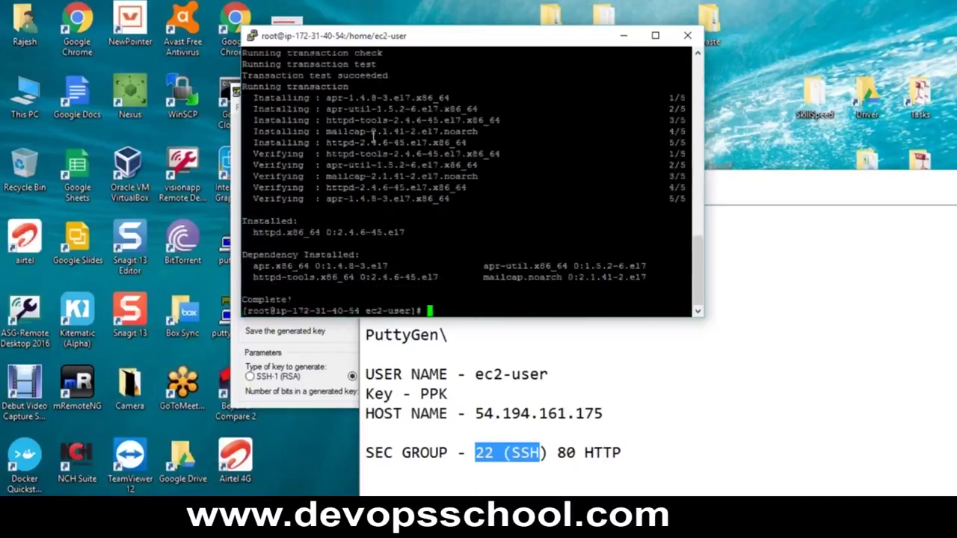
Look up the httpd executable's path with "which httpd" and highlight the returned path.
{"action": "type", "text": "which httpd"}
{"action": "key", "text": "Return"}
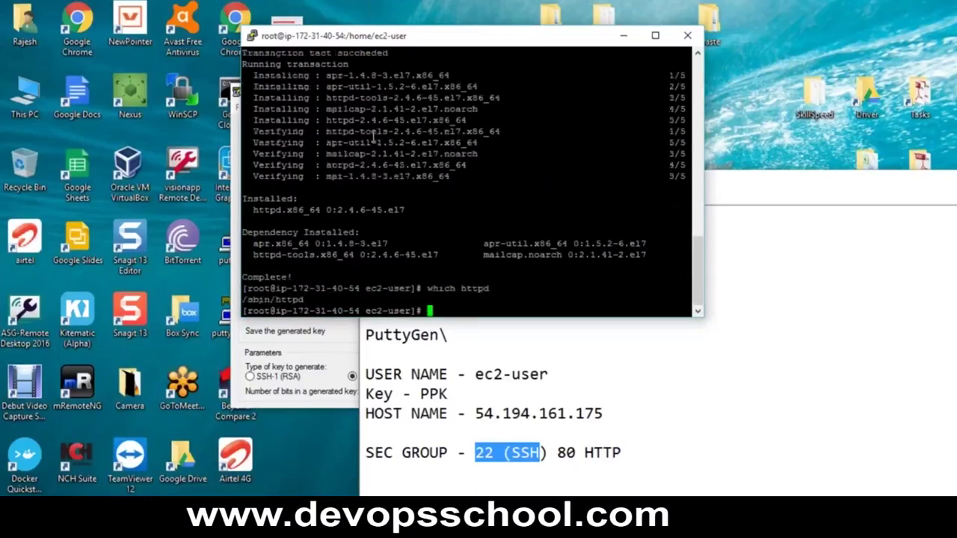
{"action": "double_click", "coordinate": [271, 300]}
Check for running Apache processes with "ps -eaf | grep -i httpd".
{"action": "type", "text": "ps -eaf"}
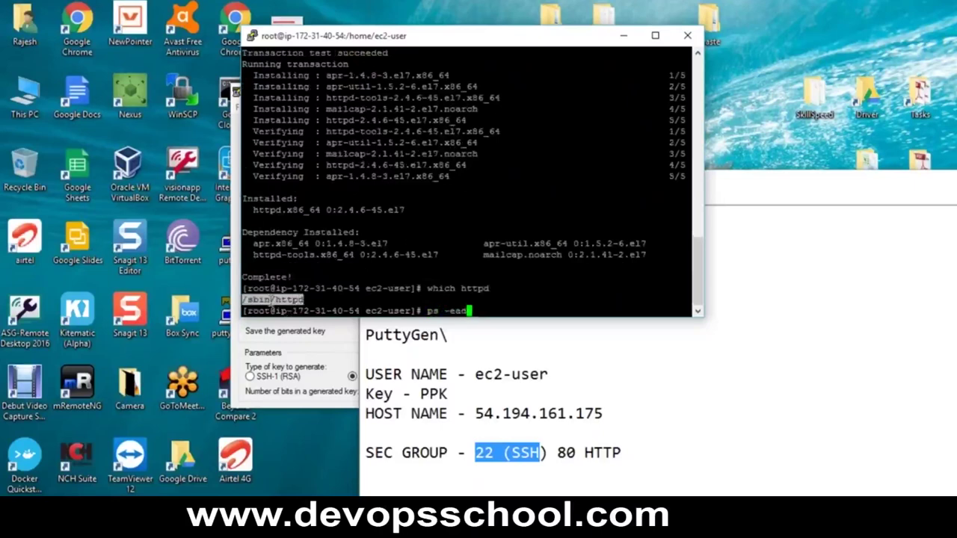
{"action": "type", "text": " | grep -i httpd"}
{"action": "key", "text": "Return"}
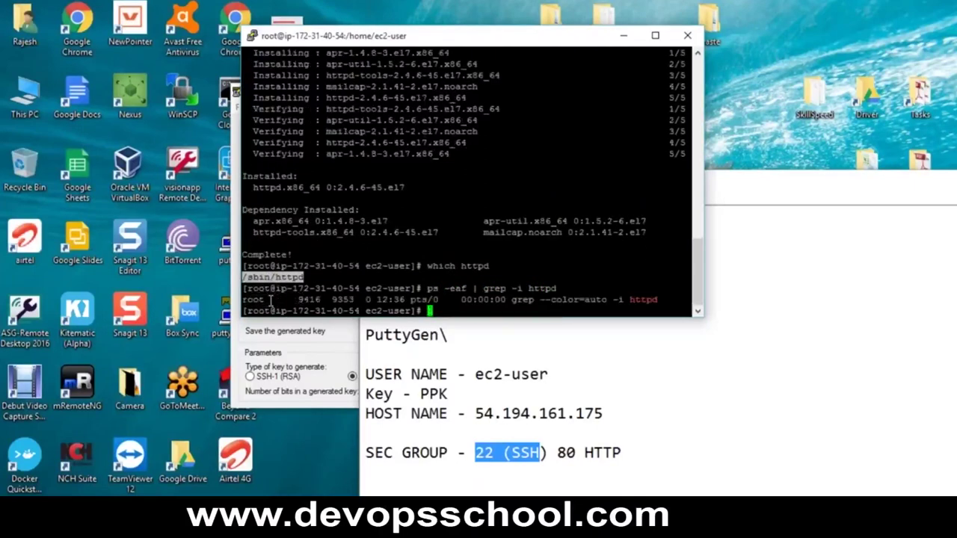
Start the Apache service with "systemctl start httpd".
{"action": "type", "text": "systemctl starr h"}
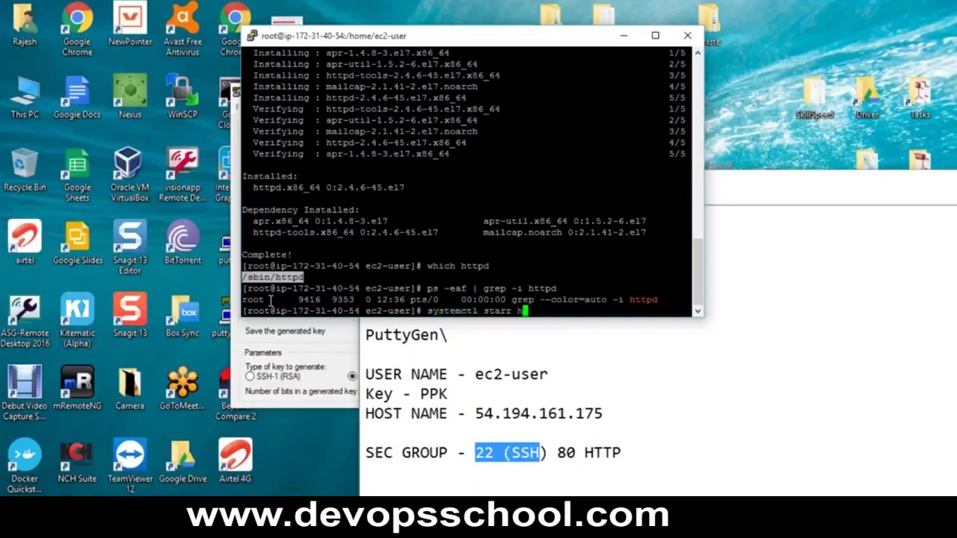
{"action": "key", "text": "BackSpace"}
{"action": "key", "text": "BackSpace"}
{"action": "key", "text": "BackSpace"}
{"action": "type", "text": "t hd"}
{"action": "key", "text": "BackSpace"}
{"action": "type", "text": "ttpd"}
{"action": "key", "text": "Return"}
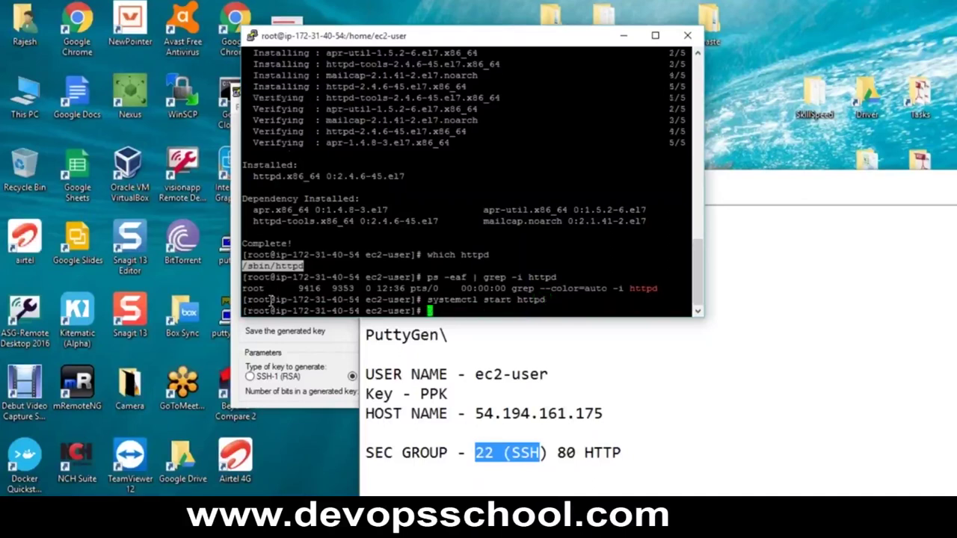
Rerun the httpd process listing to check the service after starting it.
{"action": "key", "text": "Up"}
{"action": "key", "text": "Up"}
{"action": "key", "text": "Return"}
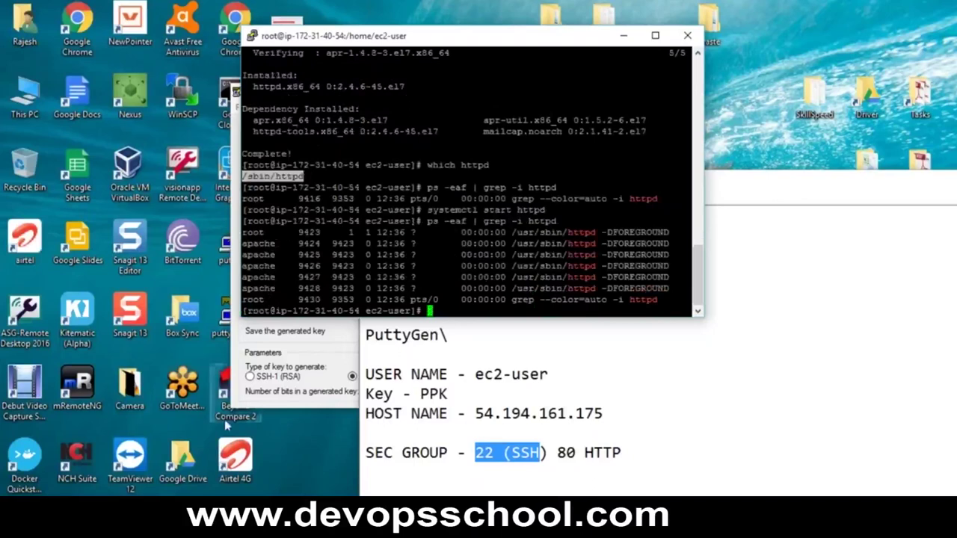
Switch to Chrome and open a new browser tab for testing the web server.
{"action": "left_click", "coordinate": [498, 527]}
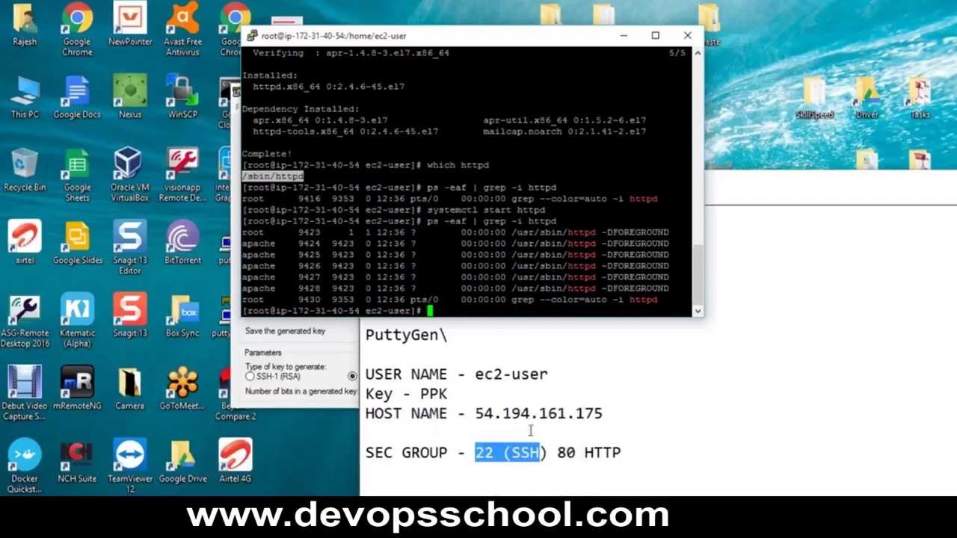
{"action": "left_click", "coordinate": [497, 528]}
{"action": "left_click", "coordinate": [789, 6]}
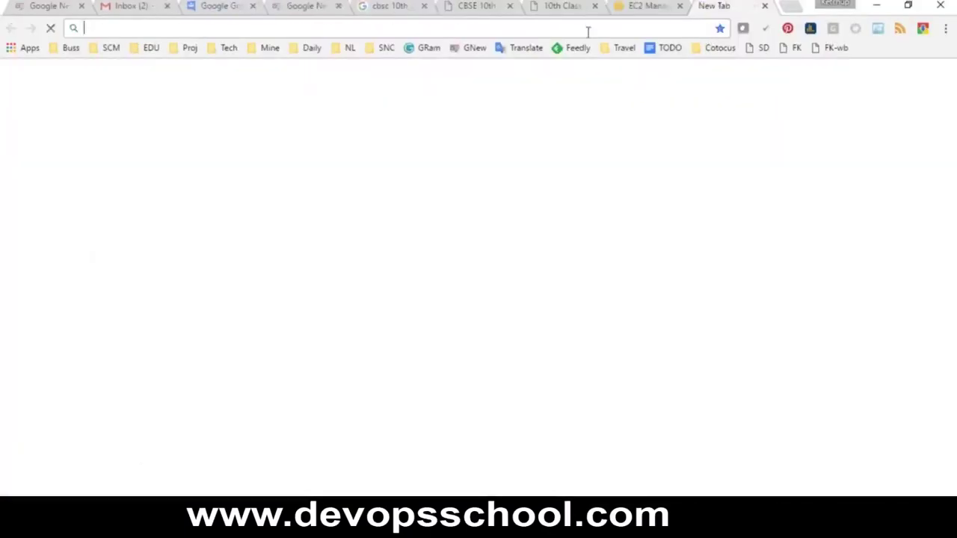
{"action": "type", "text": "/sbin/httpd"}
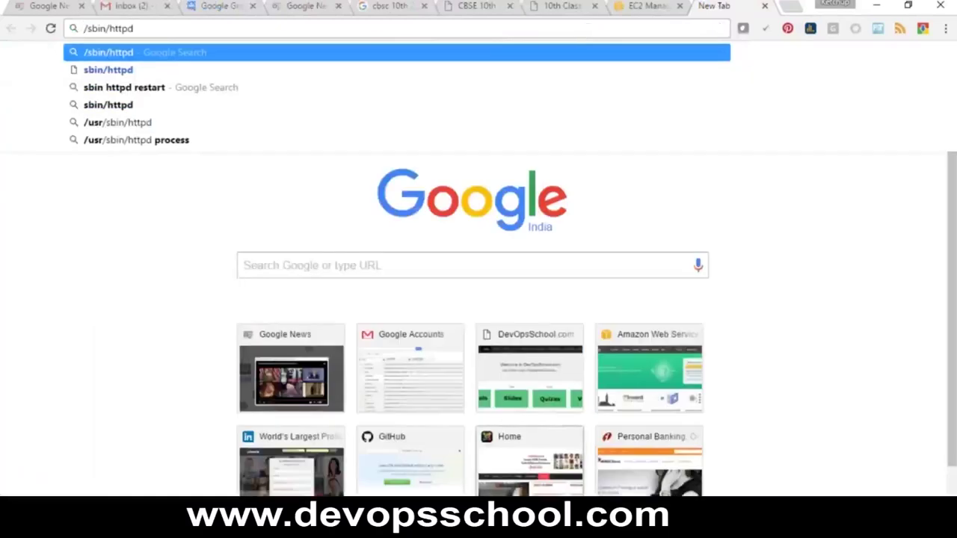
Copy the host IP 54.194.161.175 from the Notepad notes and load it in the new Chrome tab.
{"action": "left_click", "coordinate": [532, 527]}
{"action": "left_click", "coordinate": [598, 456]}
{"action": "left_click", "coordinate": [441, 393]}
{"action": "left_click_drag", "start_coordinate": [604, 413], "coordinate": [475, 413]}
{"action": "key", "text": "ctrl+c"}
{"action": "left_click", "coordinate": [185, 167]}
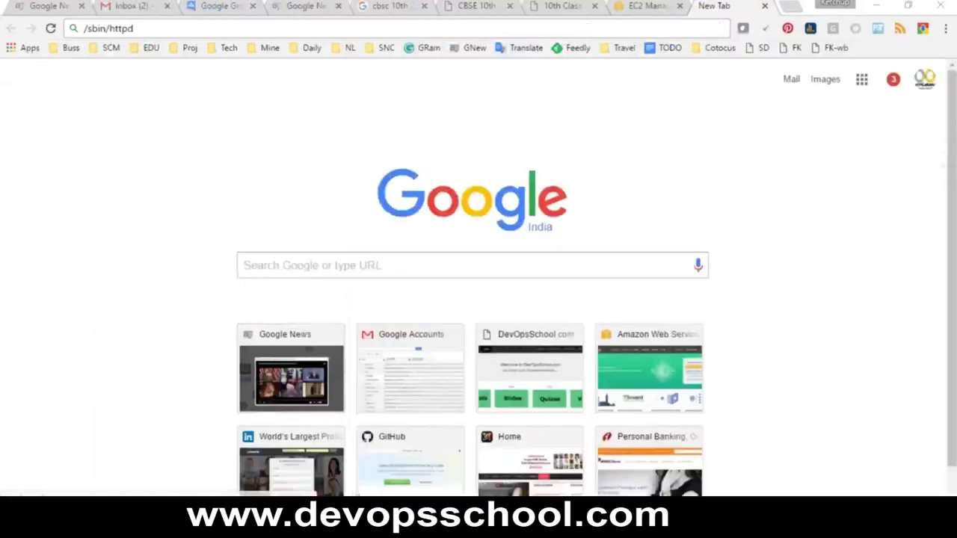
{"action": "left_click", "coordinate": [175, 28]}
{"action": "key", "text": "ctrl+v"}
{"action": "key", "text": "Return"}
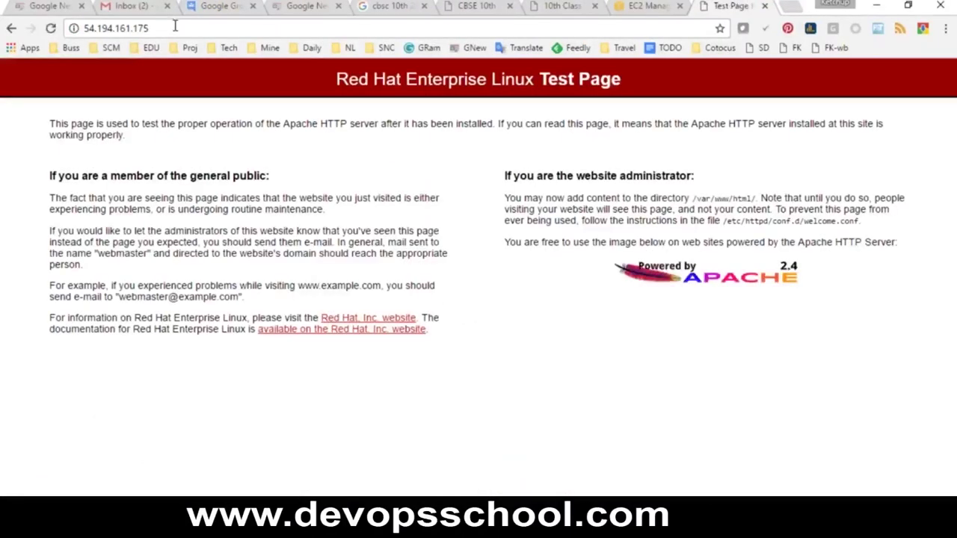
Examine the served Apache test page and its address, comparing it with the skillspeed1 entry in the EC2 instance list.
{"action": "left_click_drag", "start_coordinate": [149, 28], "coordinate": [78, 28]}
{"action": "left_click_drag", "start_coordinate": [36, 127], "coordinate": [678, 331]}
{"action": "left_click", "coordinate": [679, 349]}
{"action": "left_click", "coordinate": [165, 27]}
{"action": "double_click", "coordinate": [165, 28]}
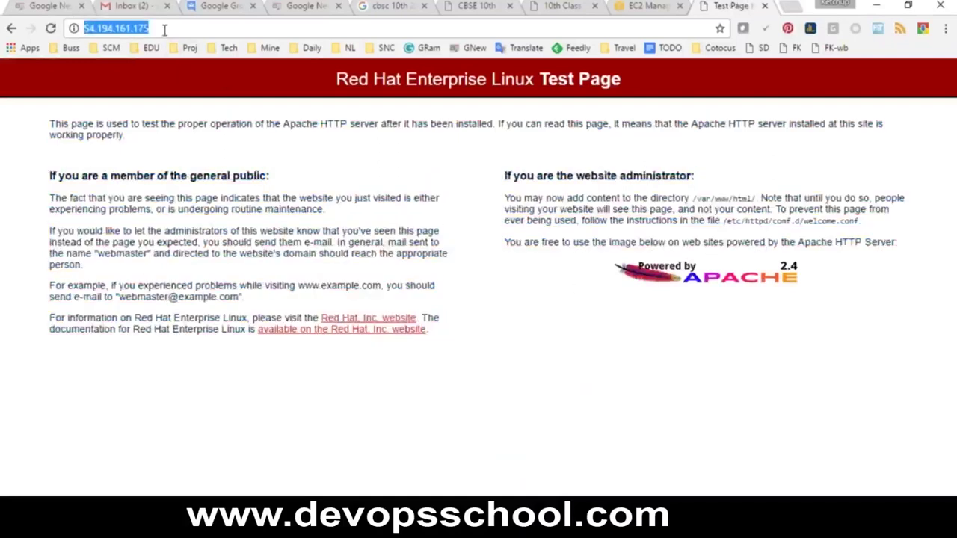
{"action": "left_click", "coordinate": [164, 31]}
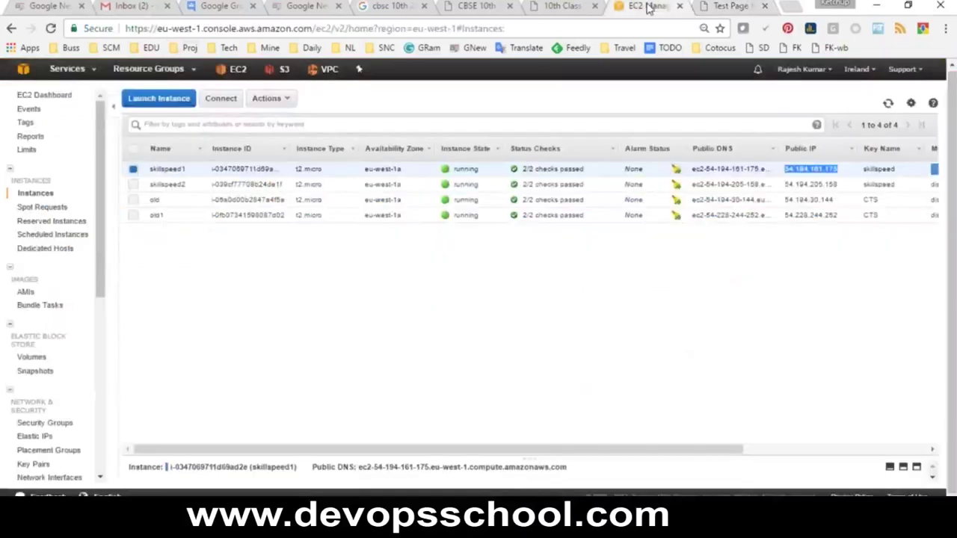
{"action": "left_click", "coordinate": [648, 6]}
{"action": "left_click", "coordinate": [730, 6]}
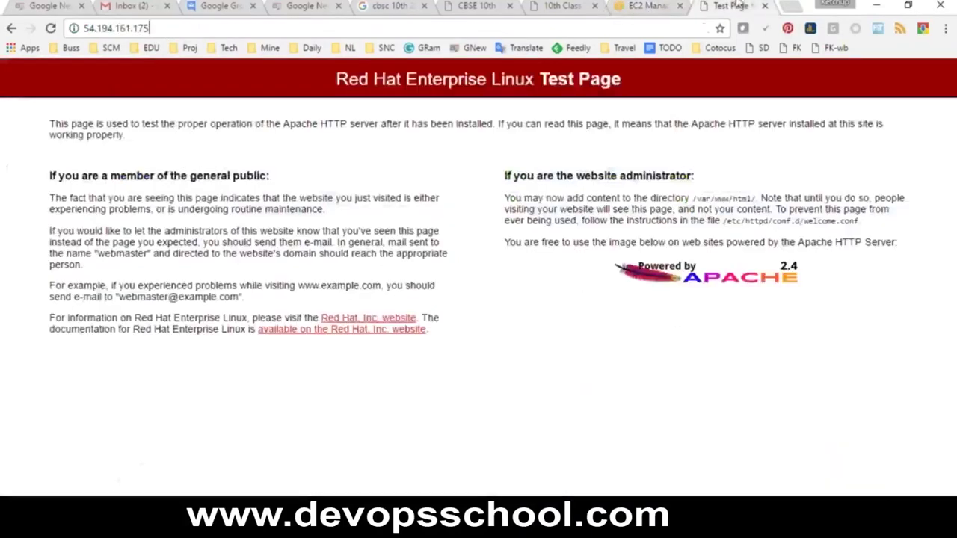
{"action": "left_click", "coordinate": [151, 28]}
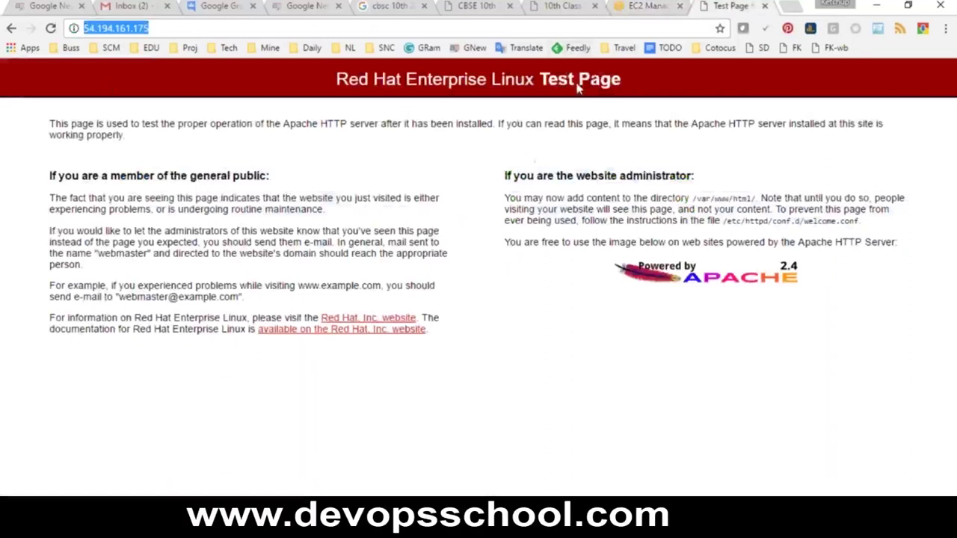
Open the skillspeed security group from the skillspeed1 instance in the EC2 console and display its inbound rules.
{"action": "left_click", "coordinate": [643, 6]}
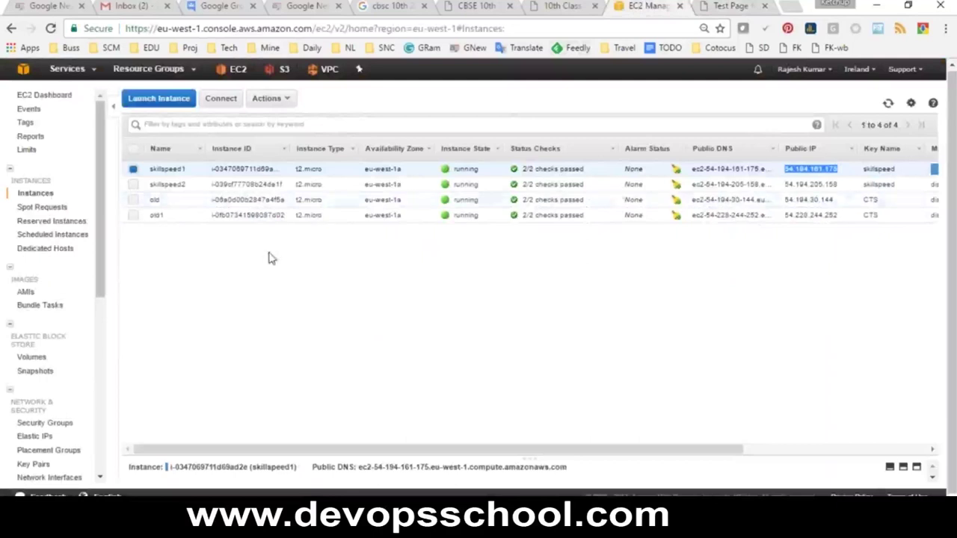
{"action": "left_click", "coordinate": [641, 414]}
{"action": "left_click_drag", "start_coordinate": [591, 458], "coordinate": [828, 435]}
{"action": "left_click", "coordinate": [827, 435]}
{"action": "left_click_drag", "start_coordinate": [770, 451], "coordinate": [804, 451]}
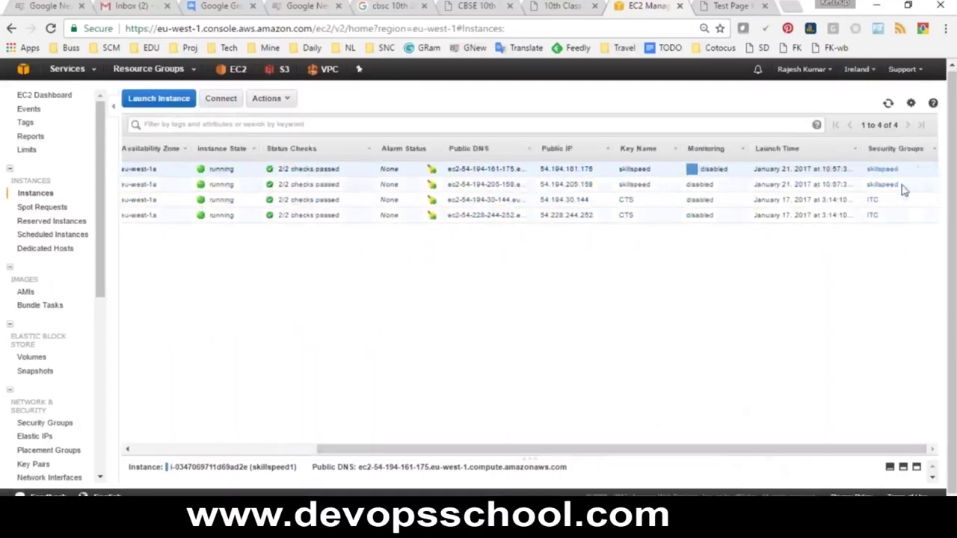
{"action": "left_click", "coordinate": [882, 170]}
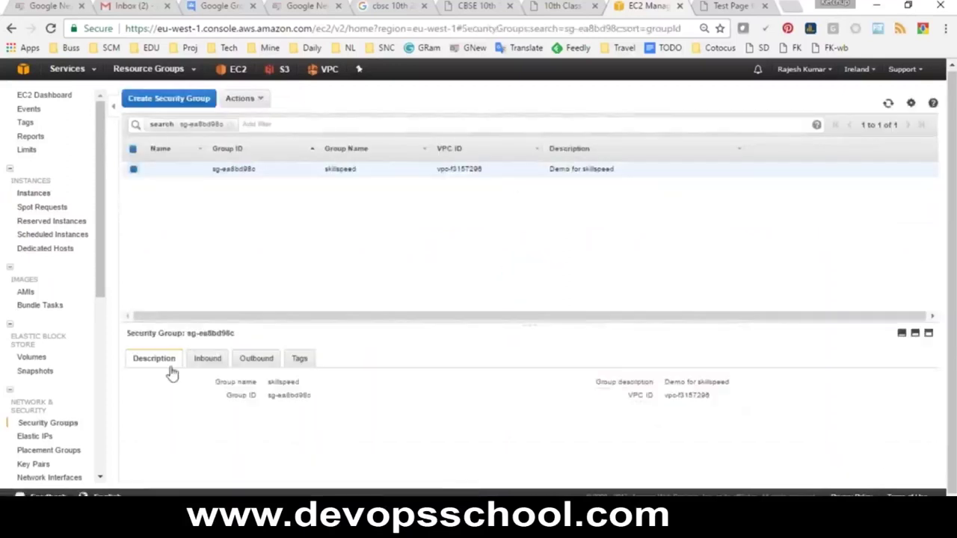
{"action": "left_click_drag", "start_coordinate": [529, 323], "coordinate": [209, 211]}
{"action": "left_click", "coordinate": [206, 250]}
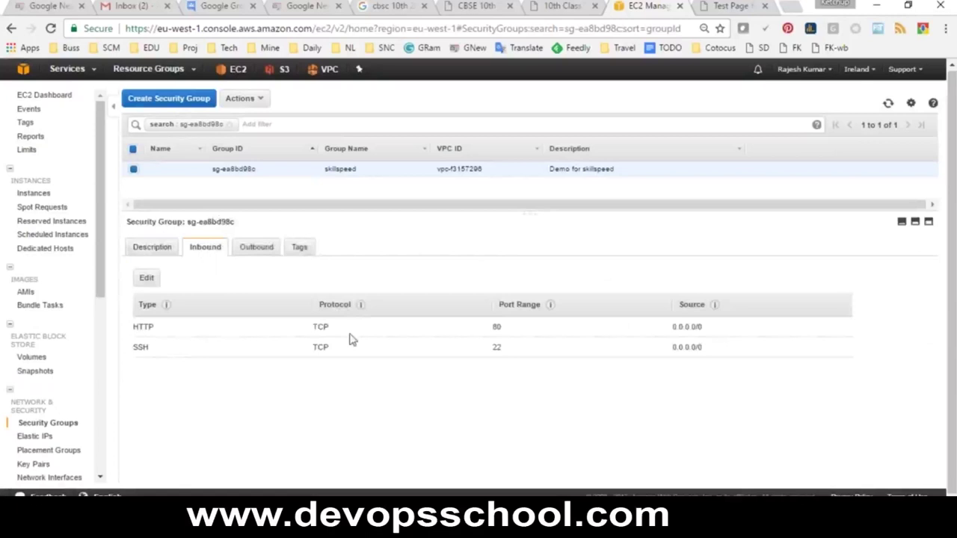
Delete the HTTP port 80 rule from the security group's inbound rules and save the change.
{"action": "left_click", "coordinate": [144, 279]}
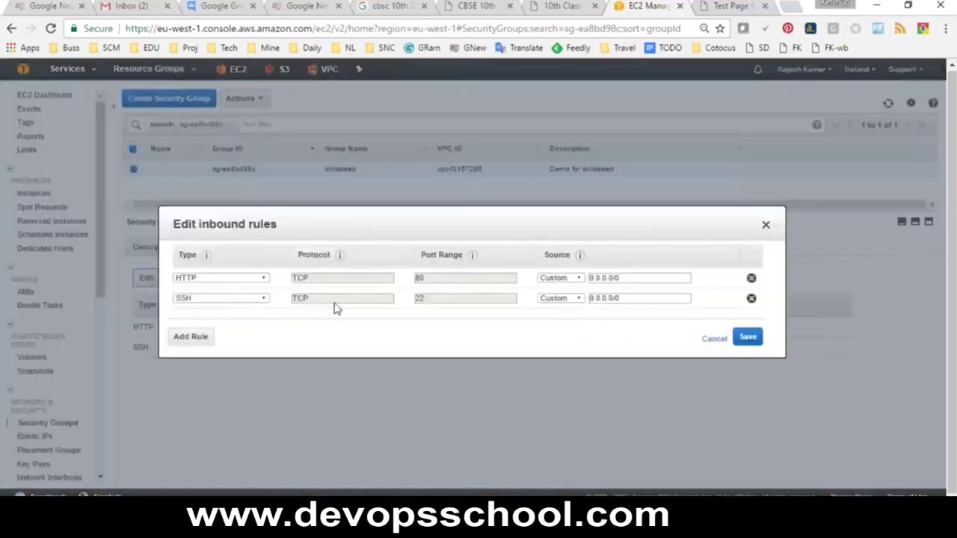
{"action": "left_click", "coordinate": [752, 278]}
{"action": "left_click", "coordinate": [746, 322]}
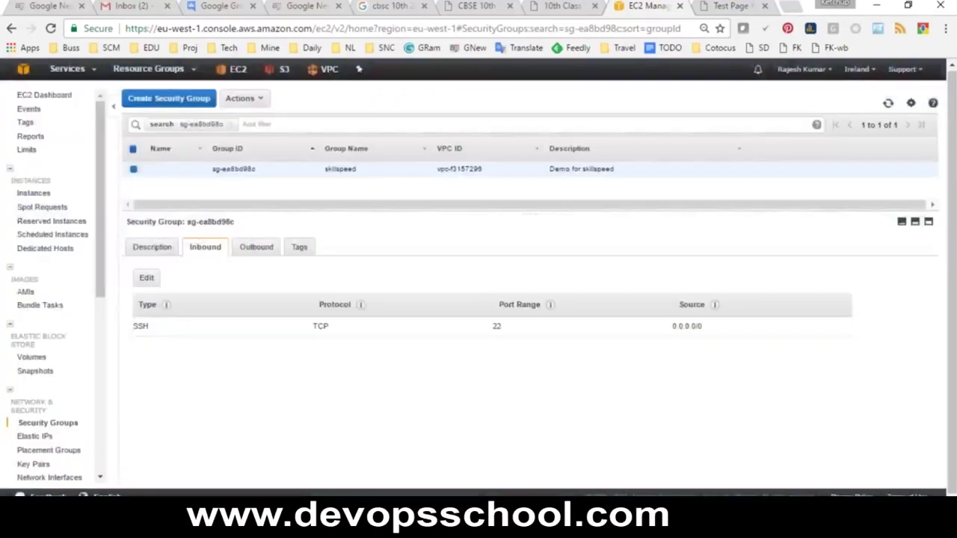
Reload 54.194.161.175 in the test page tab to test web access, and return to the EC2 console.
{"action": "left_click", "coordinate": [721, 7]}
{"action": "left_click", "coordinate": [570, 30]}
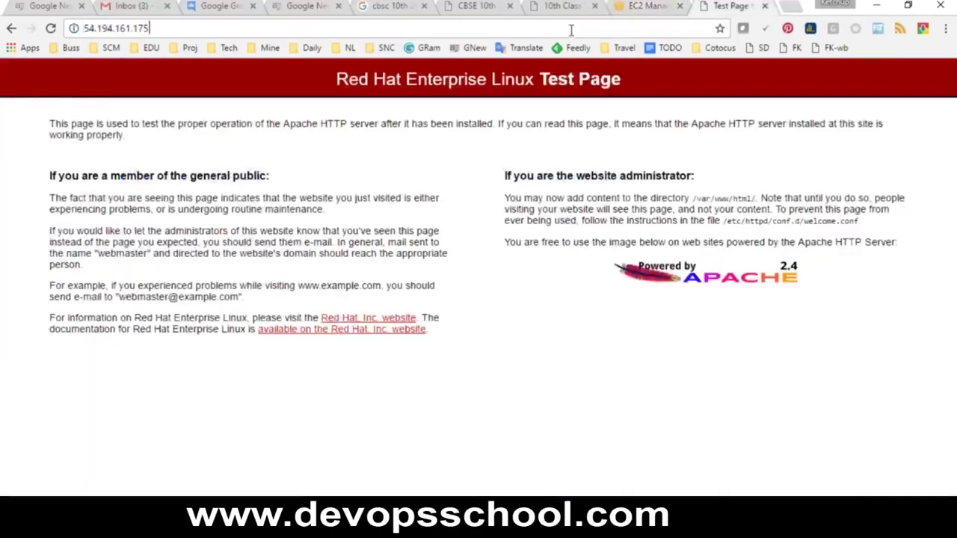
{"action": "key", "text": "Return"}
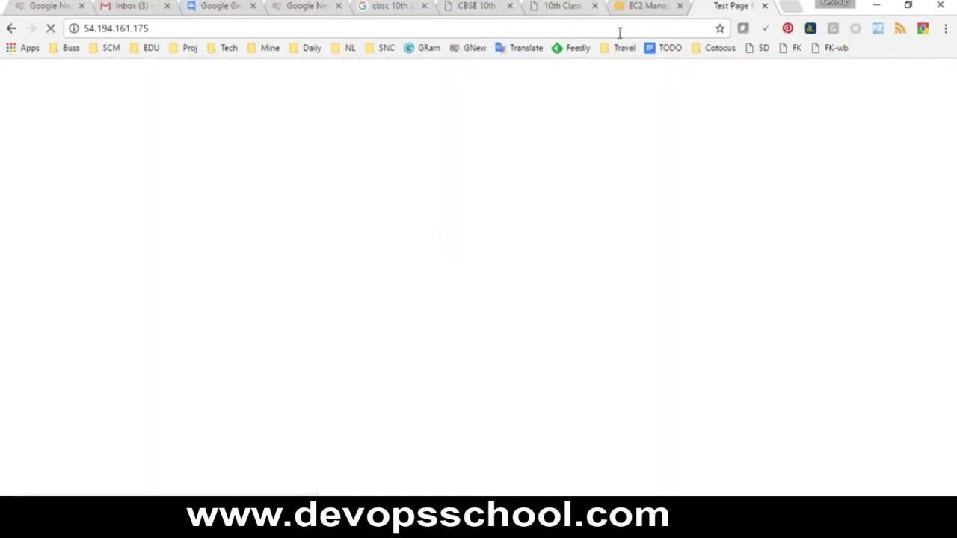
{"action": "left_click", "coordinate": [638, 9]}
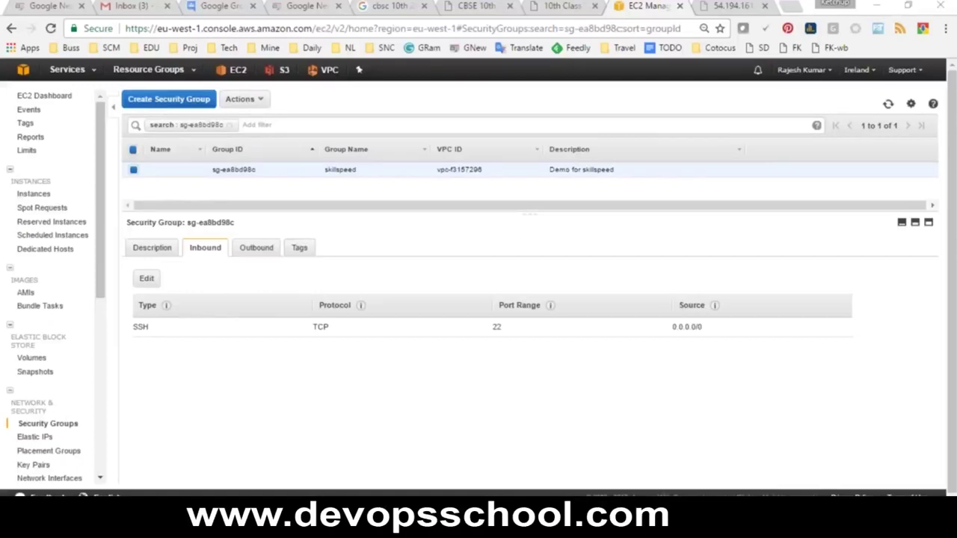
Switch to the PuTTY terminal and clear its screen.
{"action": "key", "text": "alt+Tab"}
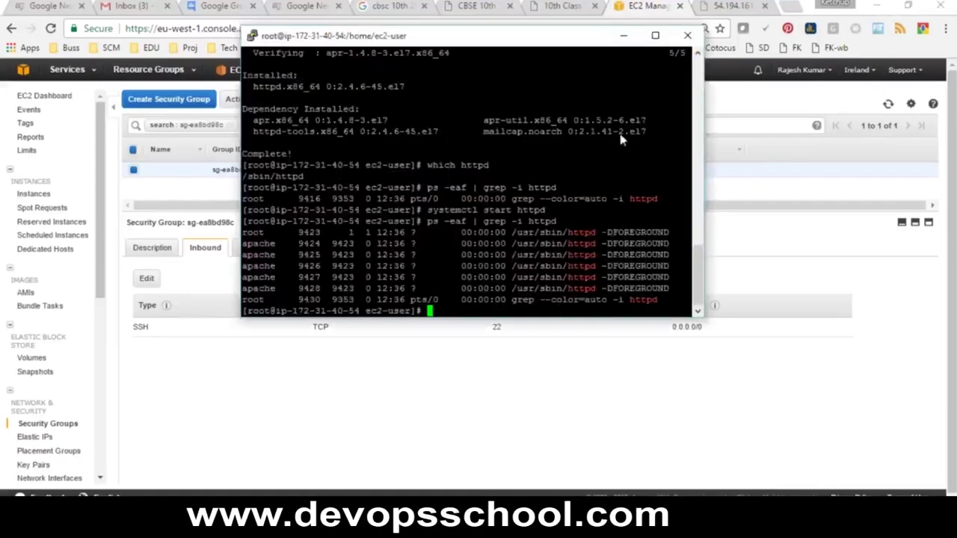
{"action": "left_click", "coordinate": [524, 198]}
{"action": "left_click", "coordinate": [523, 198]}
{"action": "type", "text": "ck"}
{"action": "key", "text": "BackSpace"}
{"action": "key", "text": "BackSpace"}
{"action": "type", "text": "clear"}
{"action": "key", "text": "Return"}
Update the server's packages with "yum update" and approve the transaction.
{"action": "type", "text": "yu"}
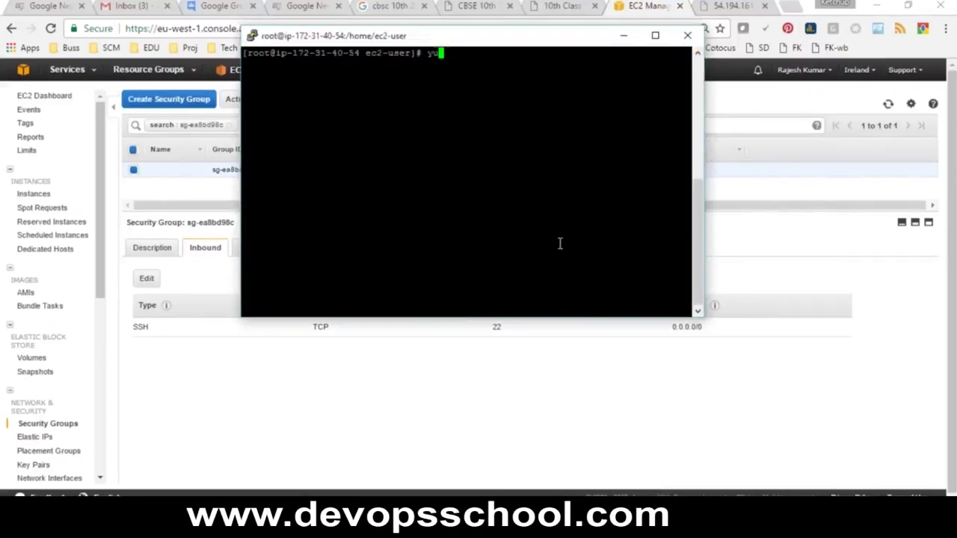
{"action": "type", "text": "m ins"}
{"action": "key", "text": "BackSpace"}
{"action": "key", "text": "BackSpace"}
{"action": "key", "text": "BackSpace"}
{"action": "type", "text": "update"}
{"action": "key", "text": "Return"}
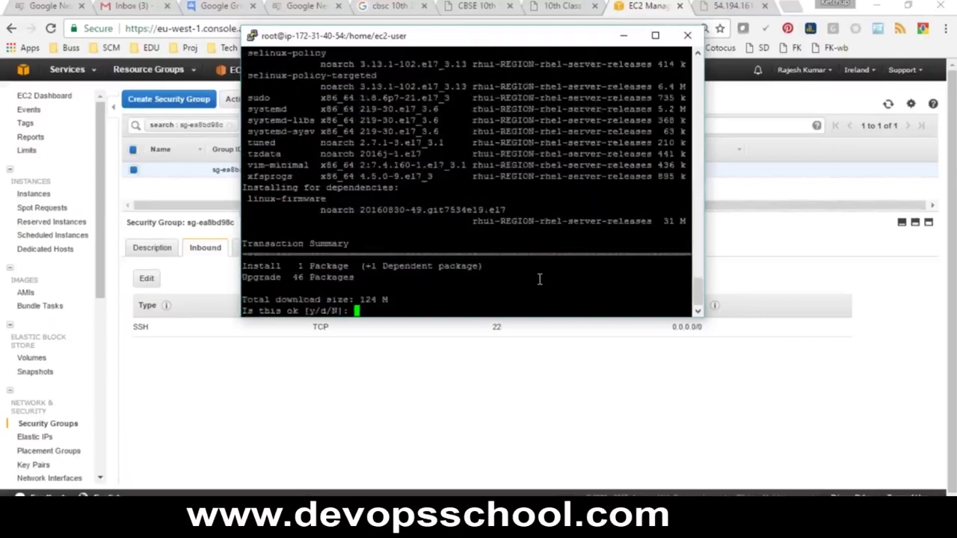
{"action": "type", "text": "y"}
{"action": "key", "text": "Return"}
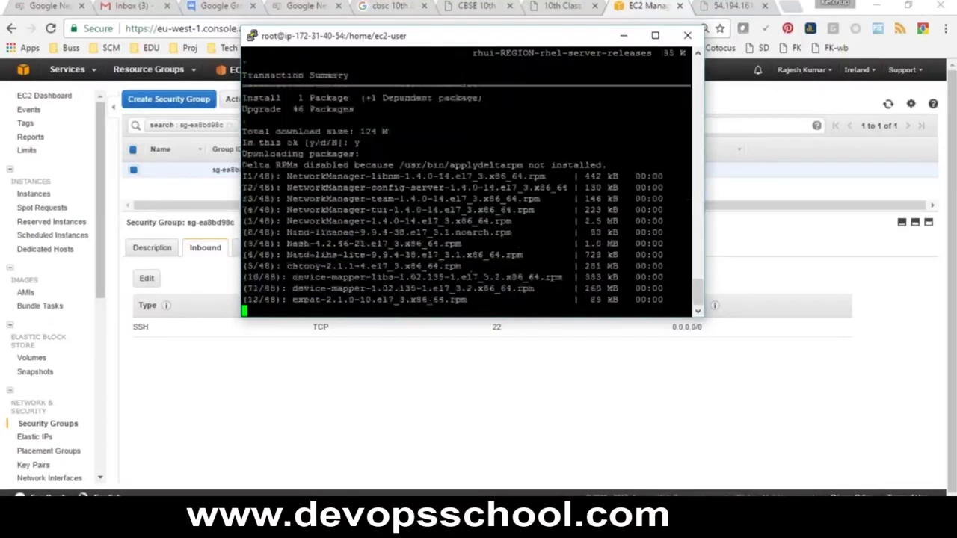
Check the package update's progress in PuTTY and review the host name, user name and key lines in the Notepad notes.
{"action": "key", "text": "alt+Tab"}
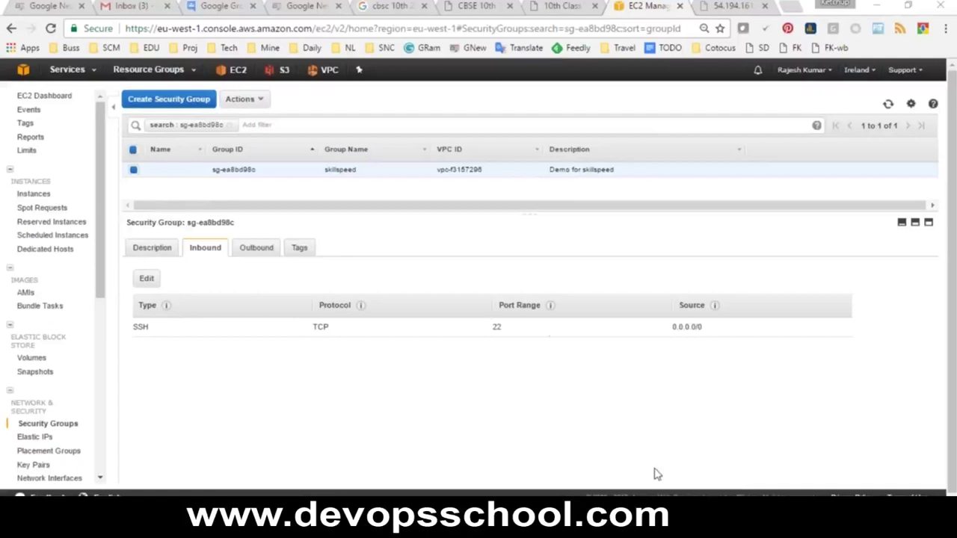
{"action": "key", "text": "alt+Tab"}
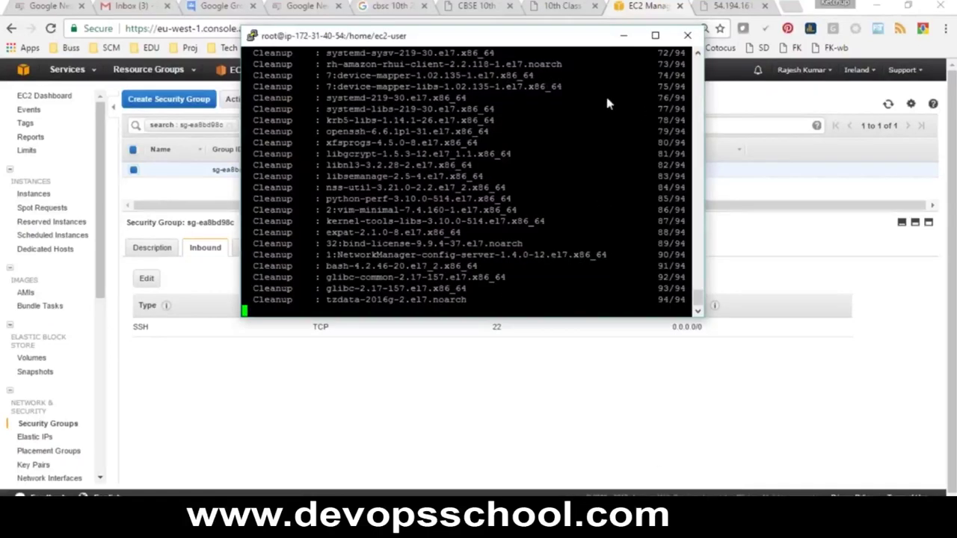
{"action": "left_click", "coordinate": [533, 197]}
{"action": "left_click", "coordinate": [599, 456]}
{"action": "left_click", "coordinate": [569, 321]}
{"action": "left_click_drag", "start_coordinate": [476, 413], "coordinate": [633, 415]}
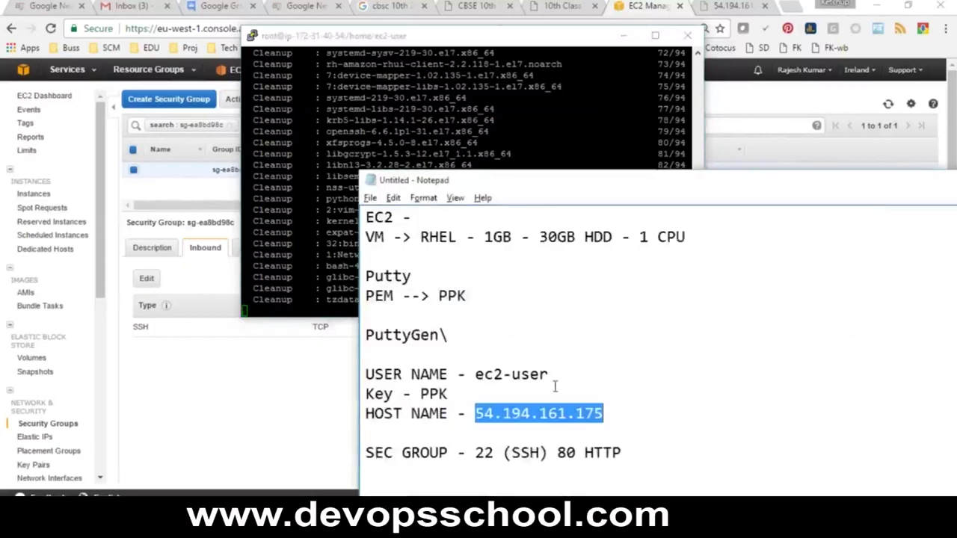
{"action": "left_click_drag", "start_coordinate": [550, 374], "coordinate": [384, 374]}
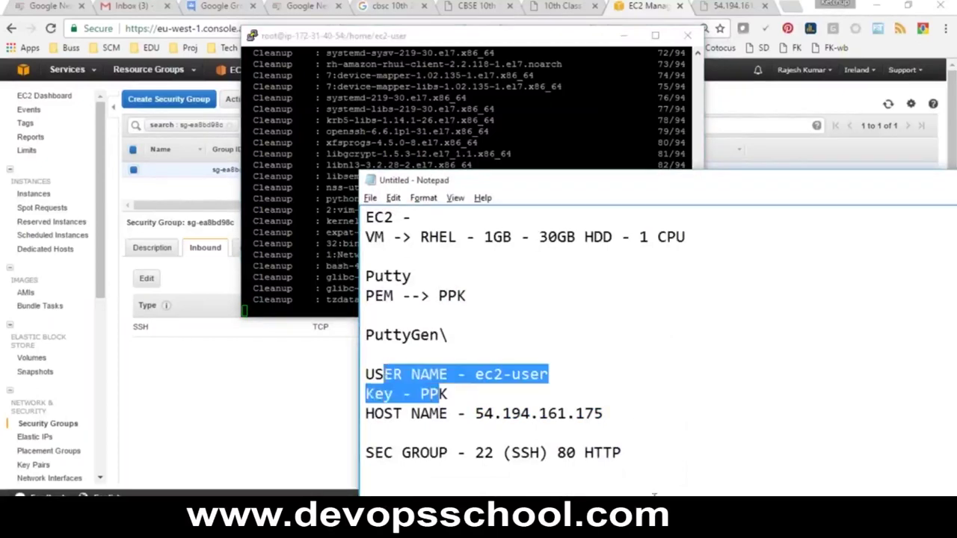
{"action": "key", "text": "alt+Tab"}
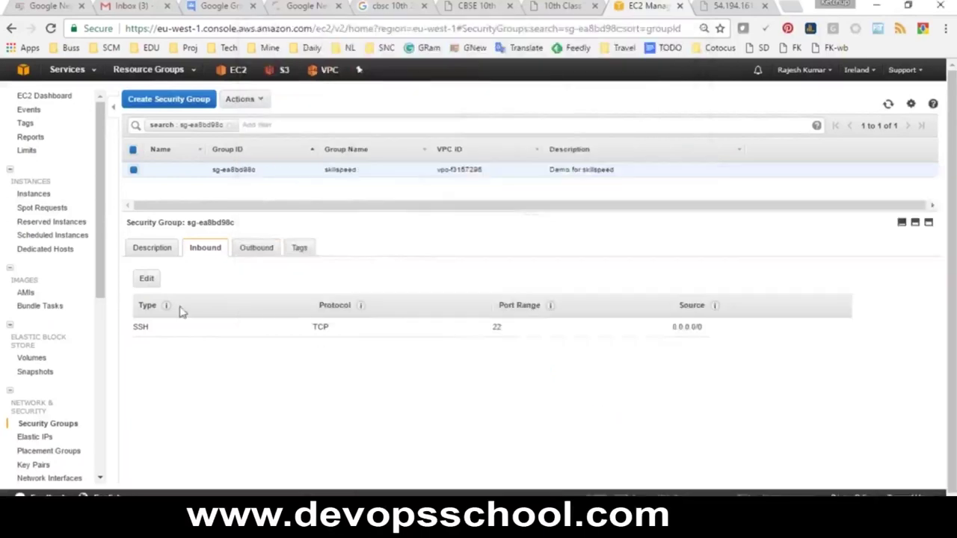
{"action": "left_click", "coordinate": [146, 368]}
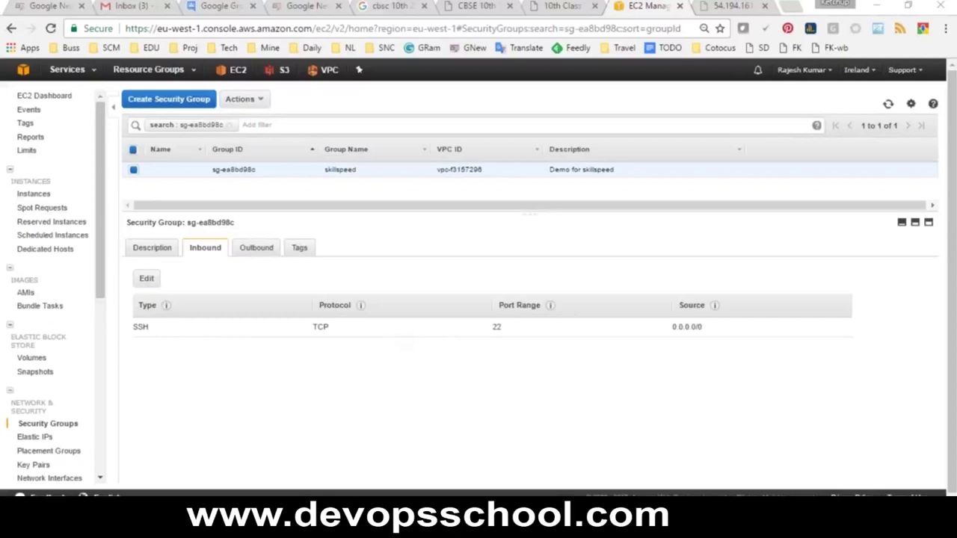
{"action": "key", "text": "alt+Tab"}
{"action": "left_click", "coordinate": [947, 228]}
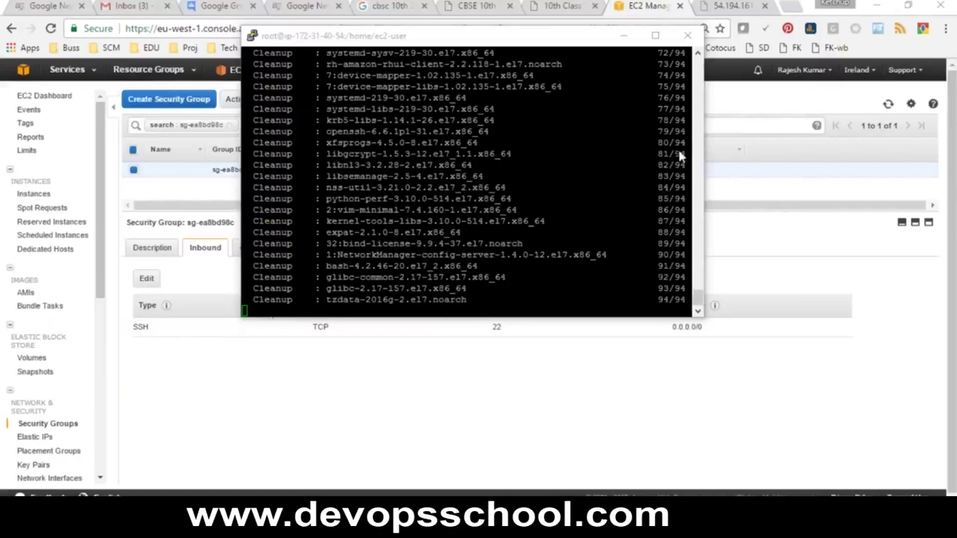
{"action": "left_click", "coordinate": [489, 395]}
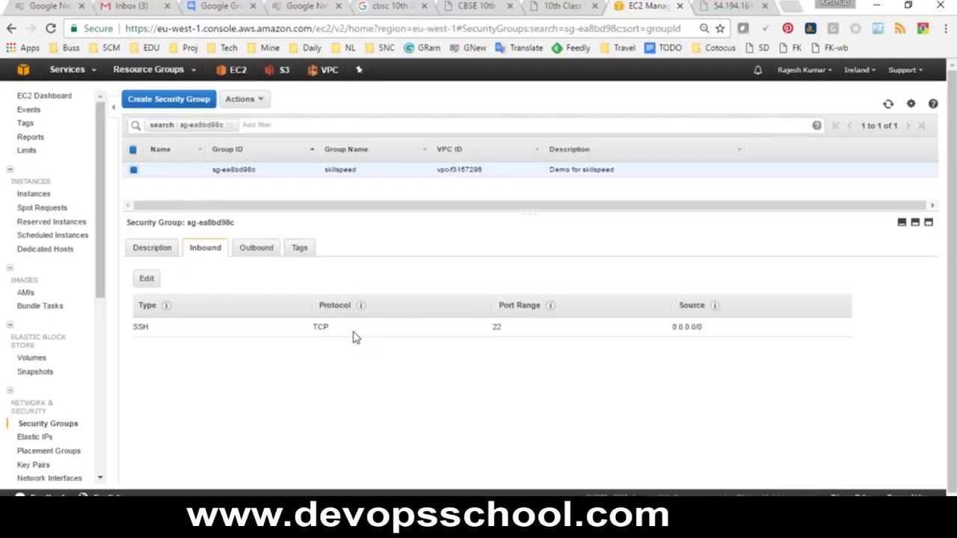
Open a new case form in the AWS Support Center and examine its Service Limit Increase option.
{"action": "left_click", "coordinate": [905, 72]}
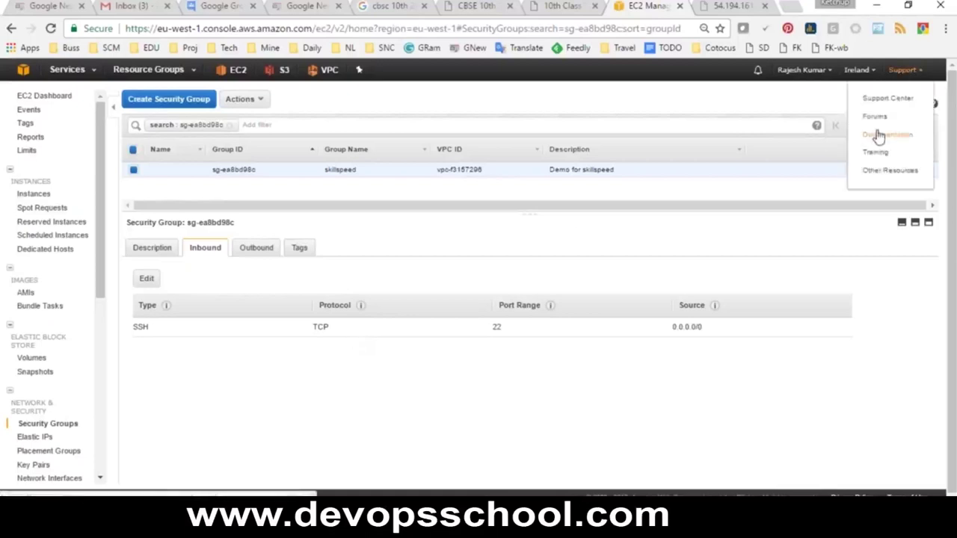
{"action": "left_click", "coordinate": [883, 101]}
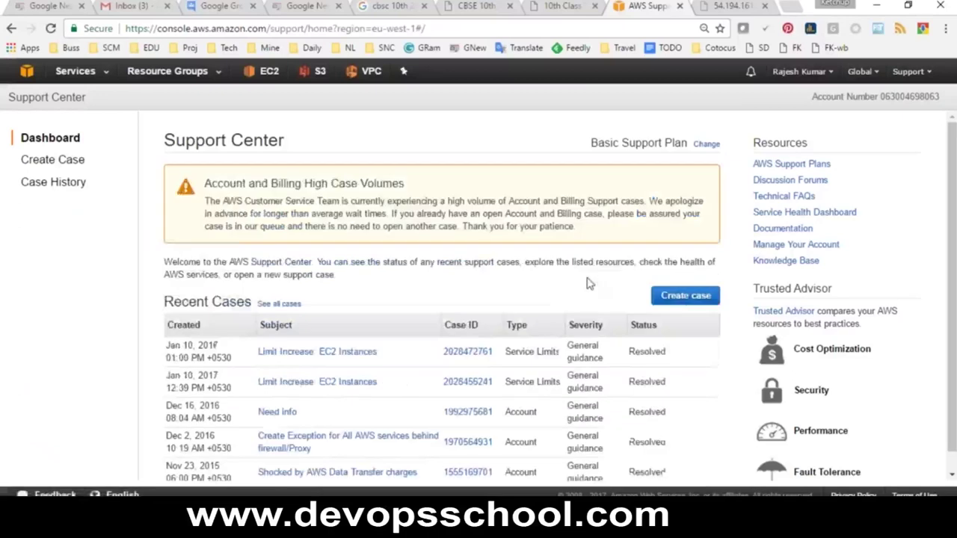
{"action": "left_click", "coordinate": [686, 296]}
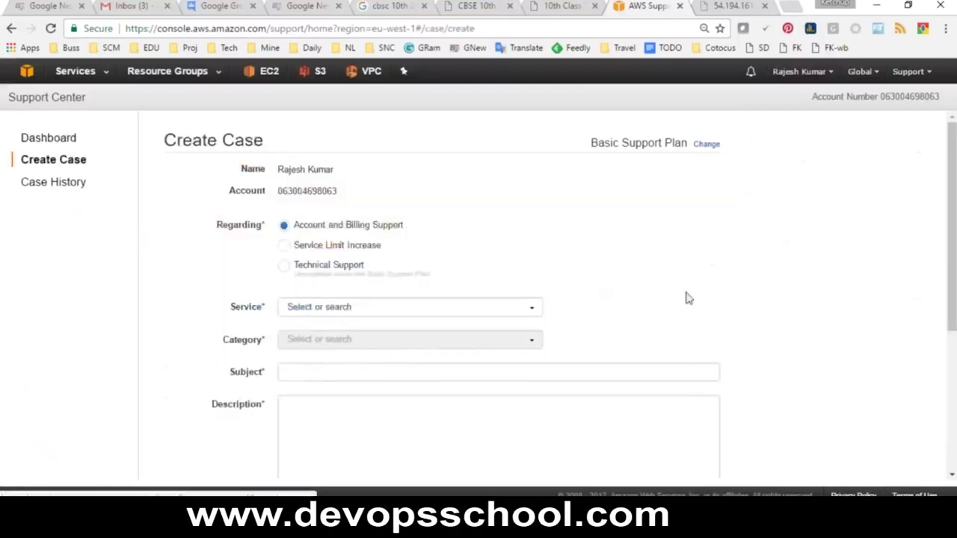
{"action": "scroll", "coordinate": [355, 320], "scroll_direction": "down", "scroll_amount": 1}
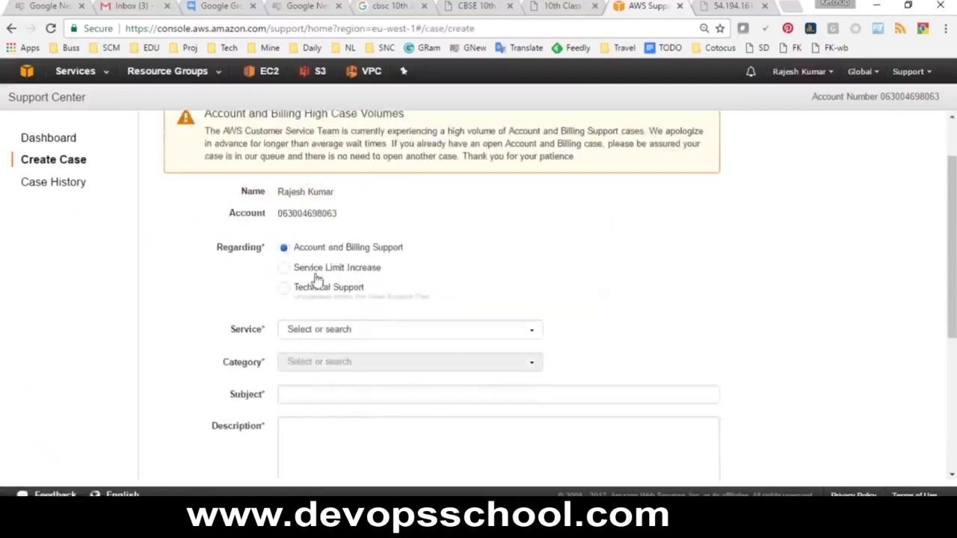
{"action": "left_click_drag", "start_coordinate": [386, 274], "coordinate": [284, 274]}
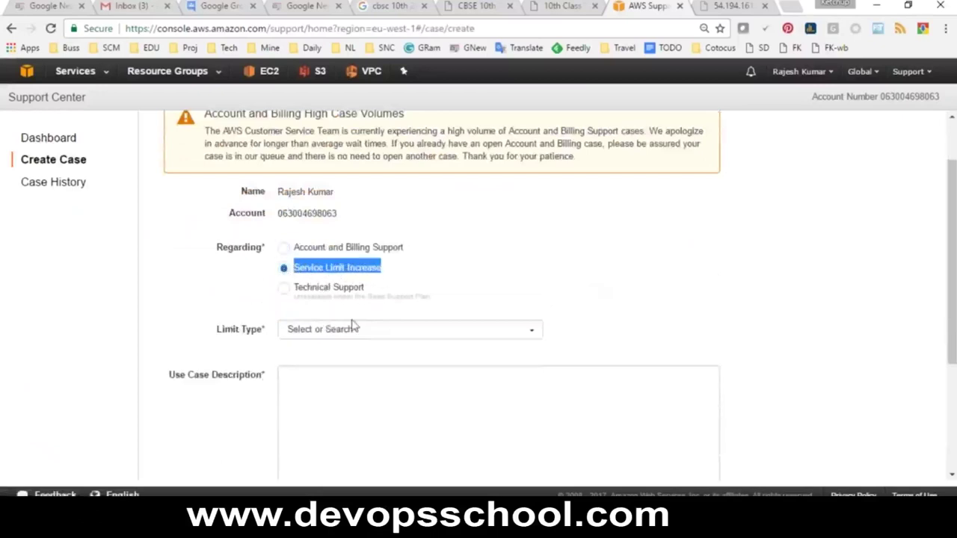
{"action": "scroll", "coordinate": [353, 325], "scroll_direction": "up", "scroll_amount": 1}
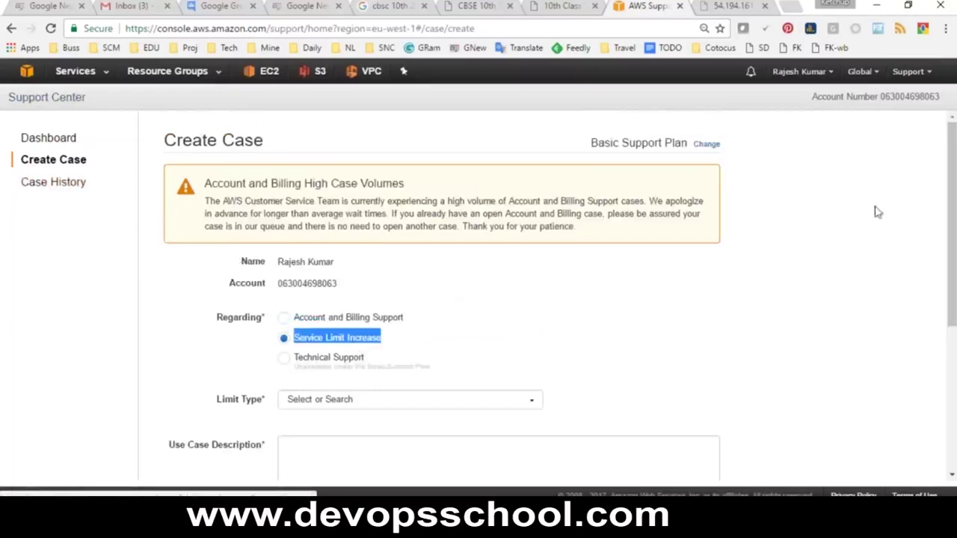
Return to the EC2 dashboard and start launching an instance from the Microsoft Windows Server 2016 Base image.
{"action": "left_click", "coordinate": [26, 71]}
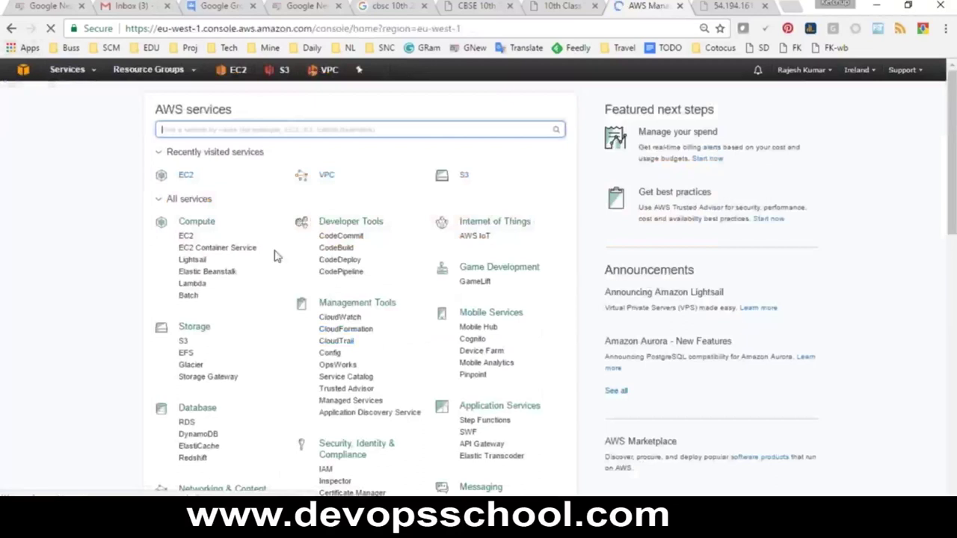
{"action": "left_click", "coordinate": [187, 178]}
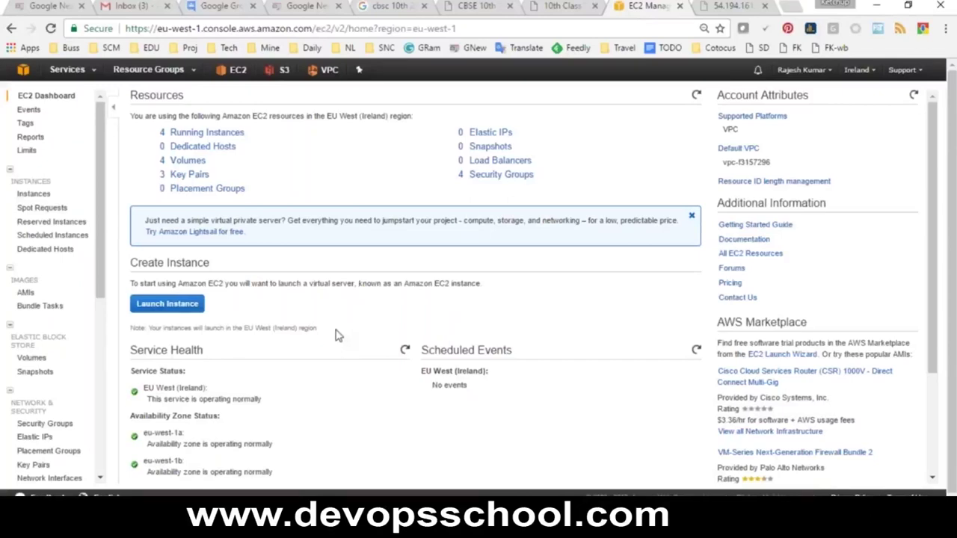
{"action": "left_click", "coordinate": [149, 310]}
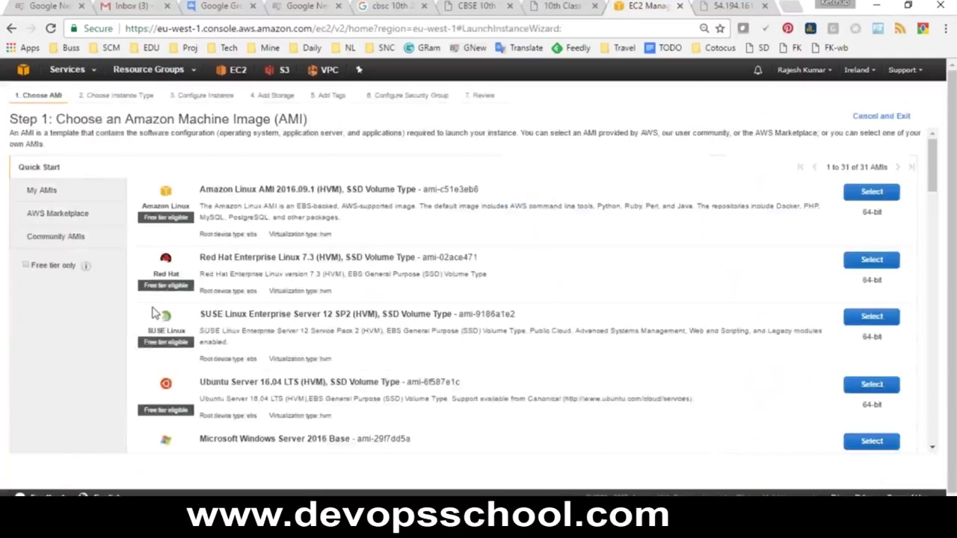
{"action": "scroll", "coordinate": [280, 309], "scroll_direction": "down", "scroll_amount": 1}
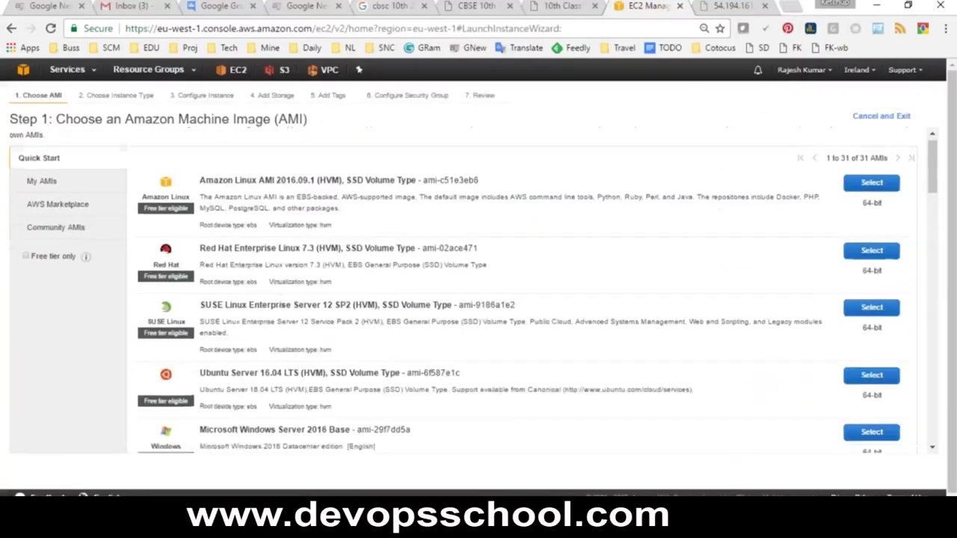
{"action": "scroll", "coordinate": [209, 299], "scroll_direction": "down", "scroll_amount": 1}
{"action": "left_click_drag", "start_coordinate": [203, 298], "coordinate": [346, 299]}
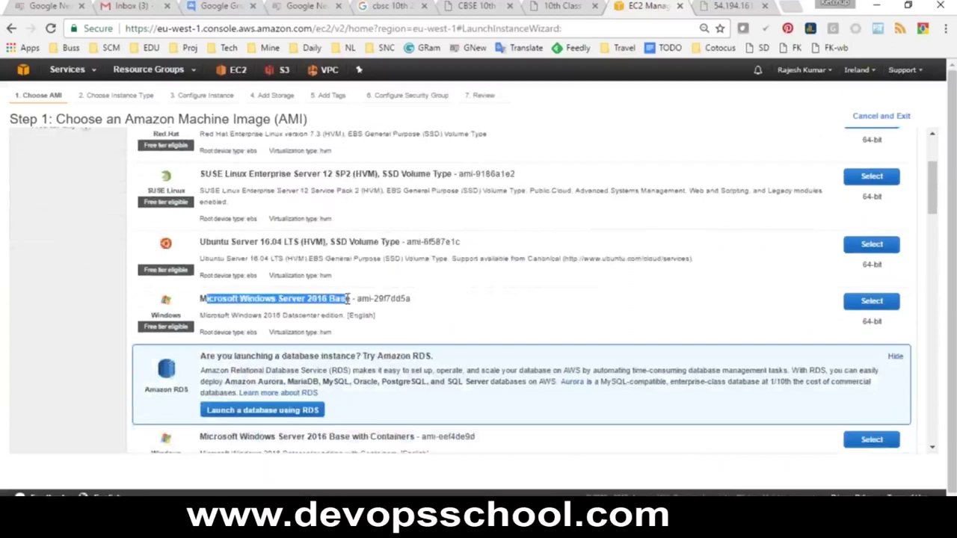
{"action": "left_click", "coordinate": [490, 320]}
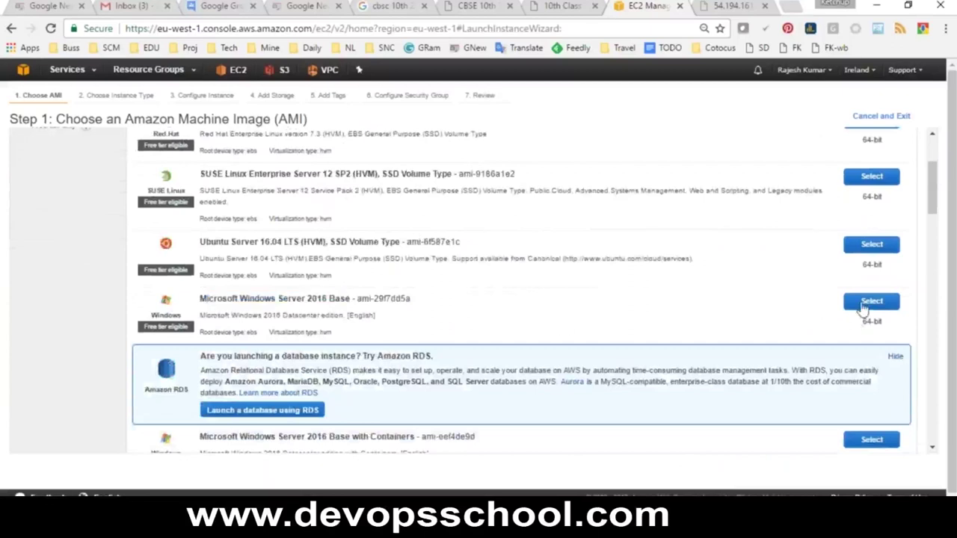
{"action": "left_click", "coordinate": [868, 302]}
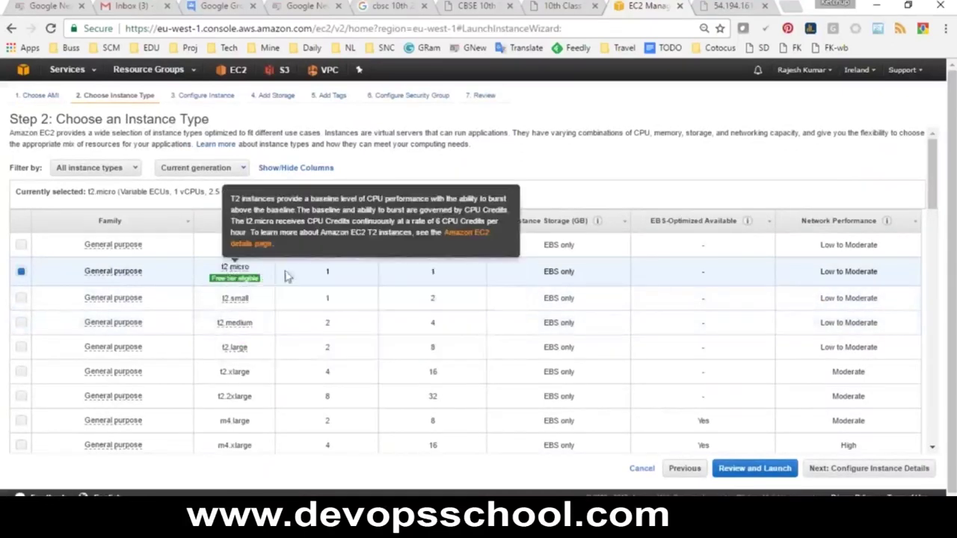
Keep the t2.micro type and the default instance details, storage and tags, and proceed to the security group configuration.
{"action": "double_click", "coordinate": [431, 273]}
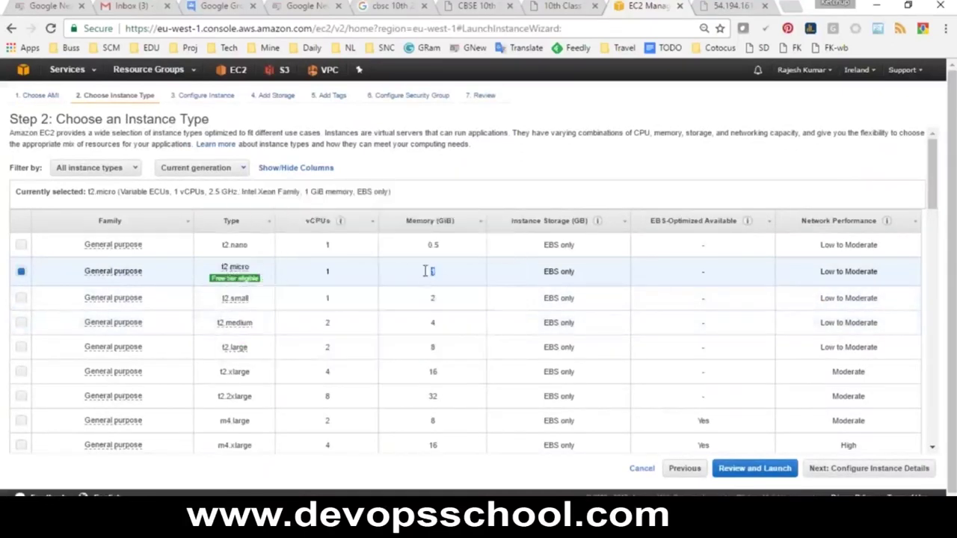
{"action": "left_click", "coordinate": [329, 274]}
{"action": "double_click", "coordinate": [432, 272]}
{"action": "left_click", "coordinate": [823, 472]}
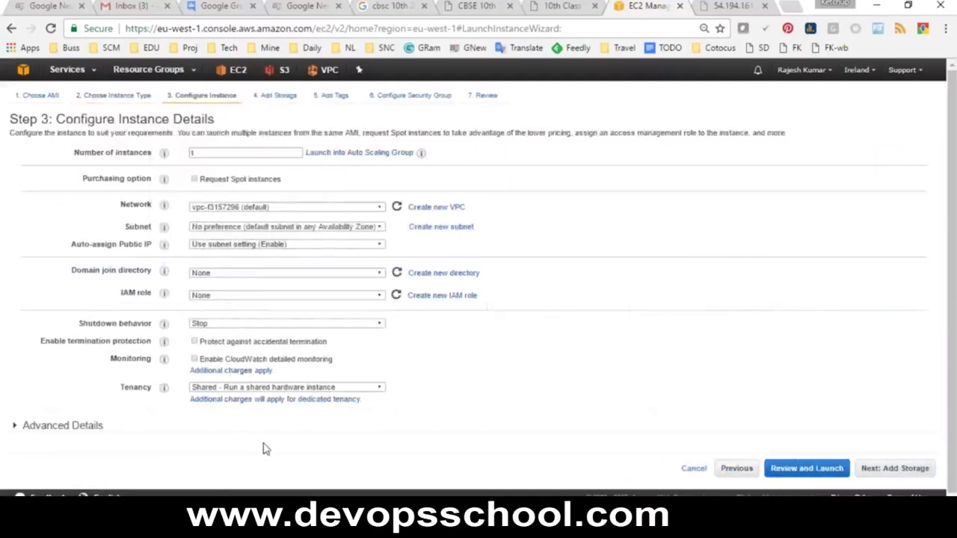
{"action": "left_click", "coordinate": [893, 471]}
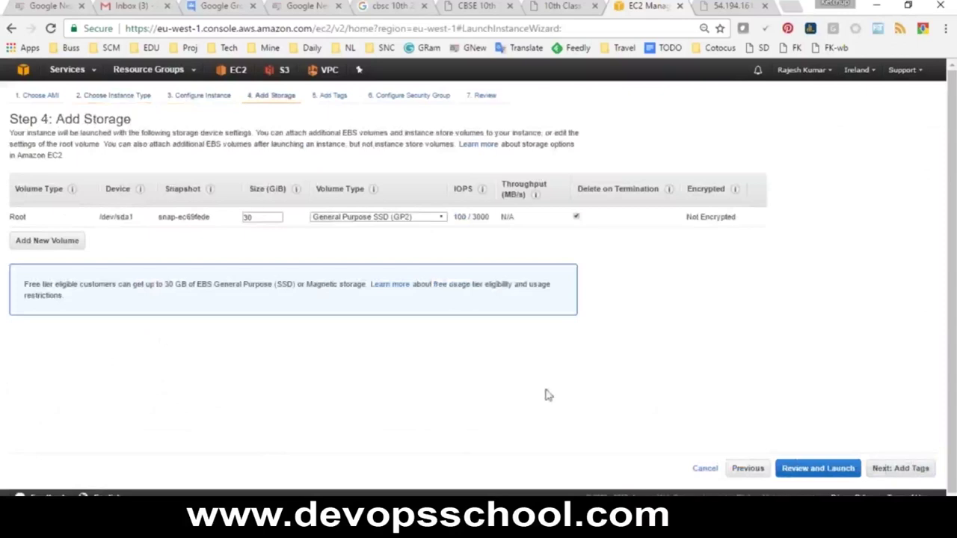
{"action": "left_click", "coordinate": [890, 470]}
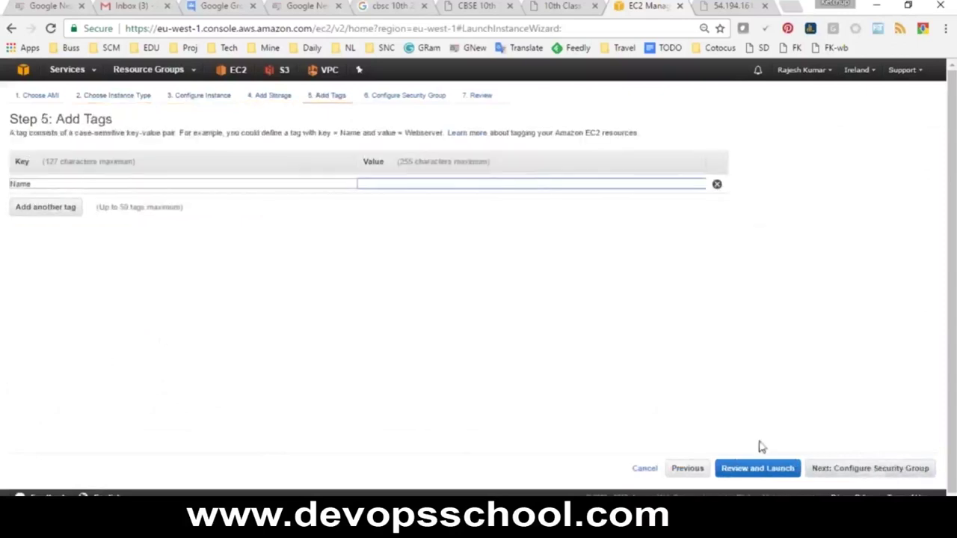
{"action": "left_click", "coordinate": [876, 471]}
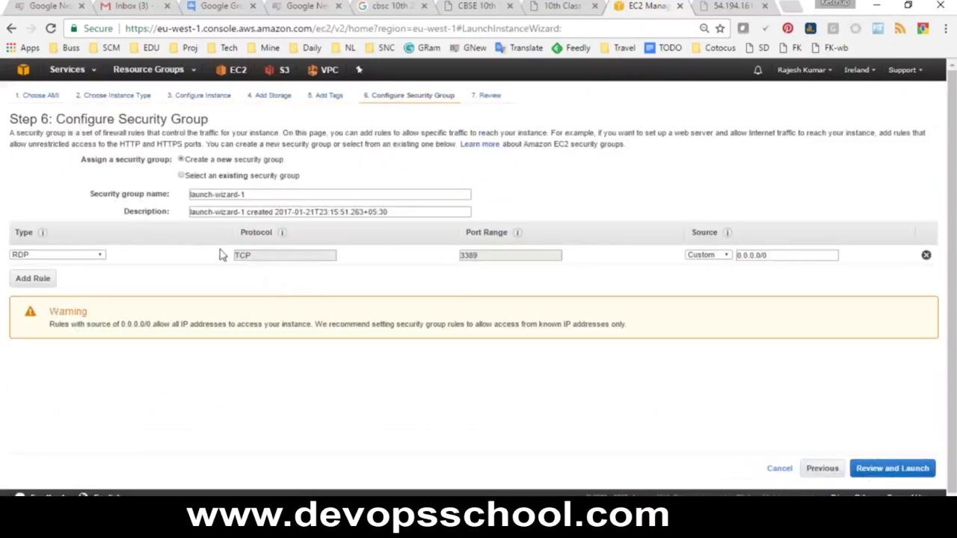
Assign the existing skillspeed security group to the instance and continue past the port warning to the launch review.
{"action": "left_click", "coordinate": [182, 176]}
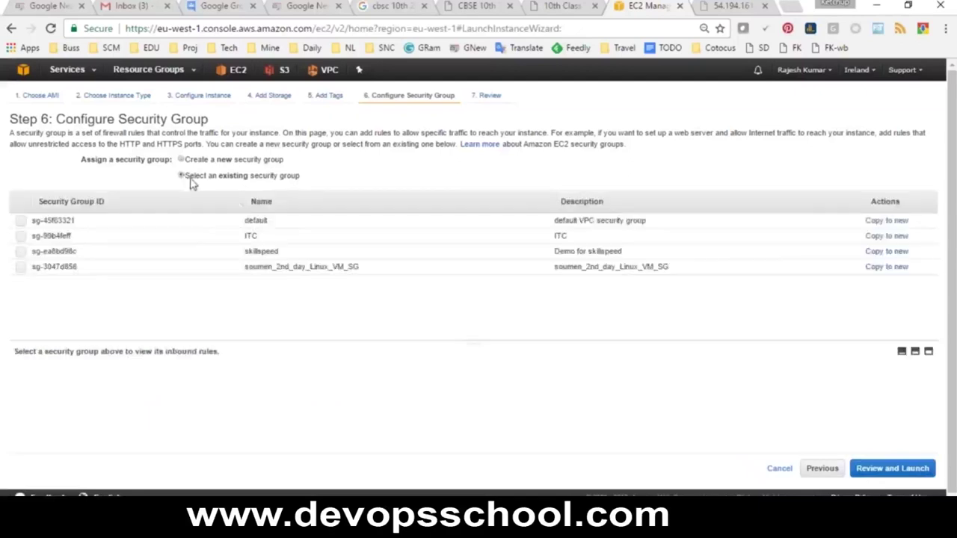
{"action": "left_click", "coordinate": [19, 254]}
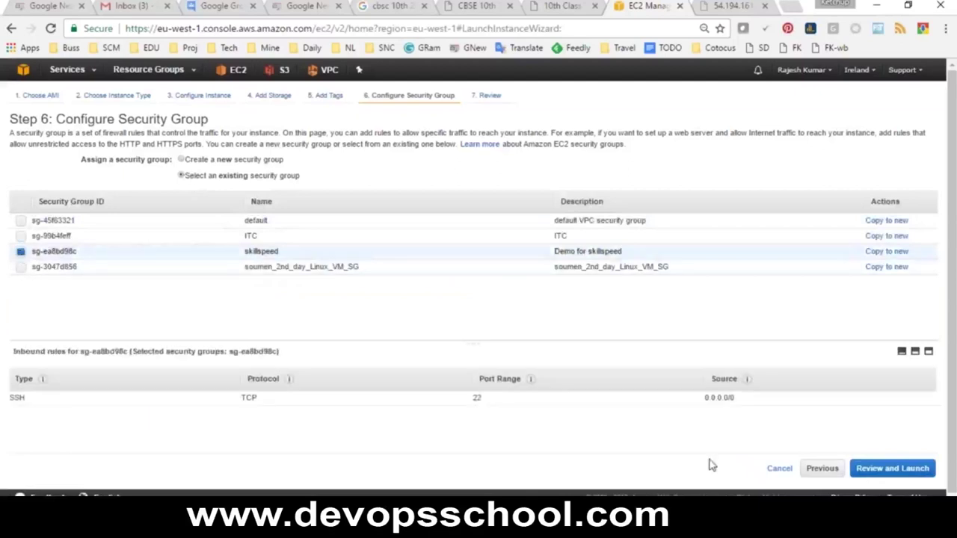
{"action": "left_click", "coordinate": [890, 468]}
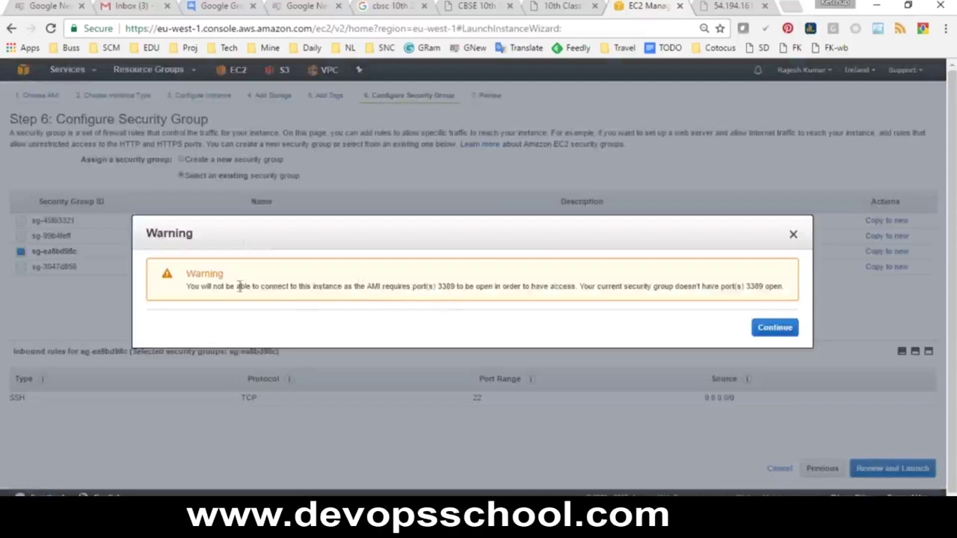
{"action": "left_click_drag", "start_coordinate": [186, 273], "coordinate": [427, 292]}
{"action": "double_click", "coordinate": [445, 287]}
{"action": "left_click_drag", "start_coordinate": [493, 286], "coordinate": [581, 287]}
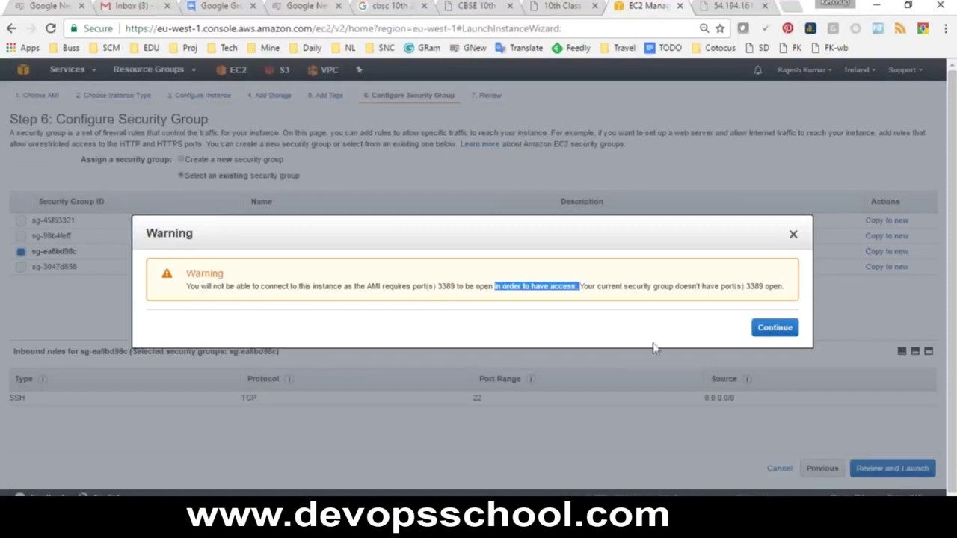
{"action": "left_click", "coordinate": [774, 327]}
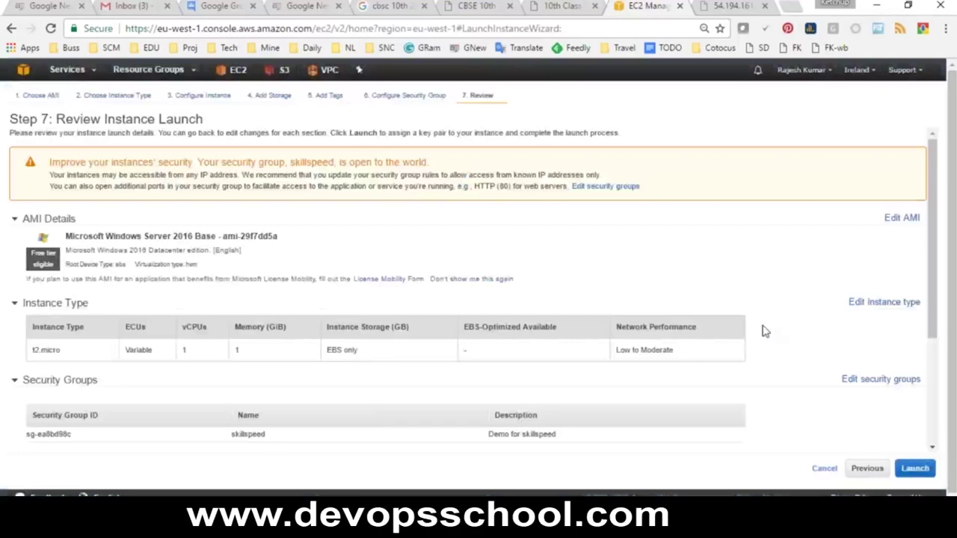
Launch the Windows instance with the existing skillspeed key pair, acknowledging access to its private key file.
{"action": "scroll", "coordinate": [815, 404], "scroll_direction": "down", "scroll_amount": 1}
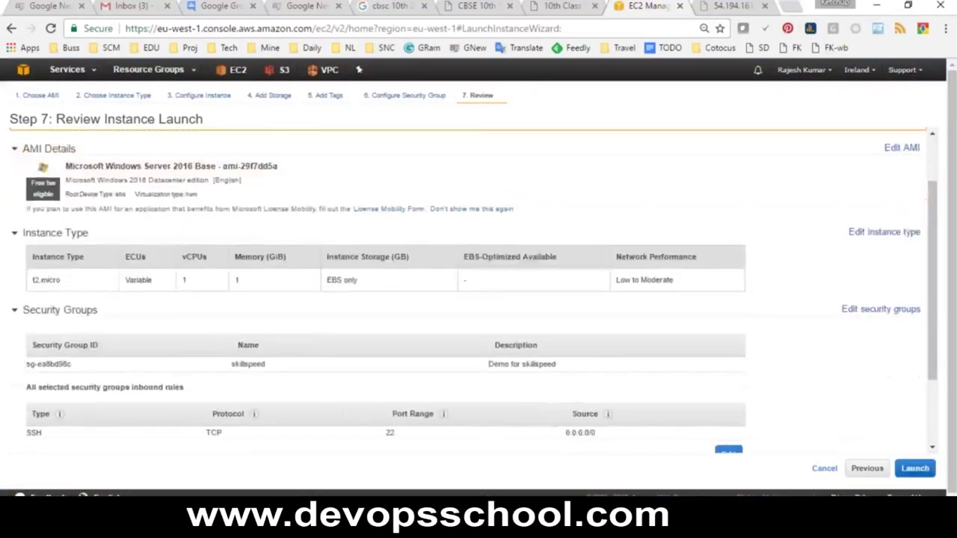
{"action": "left_click", "coordinate": [915, 468]}
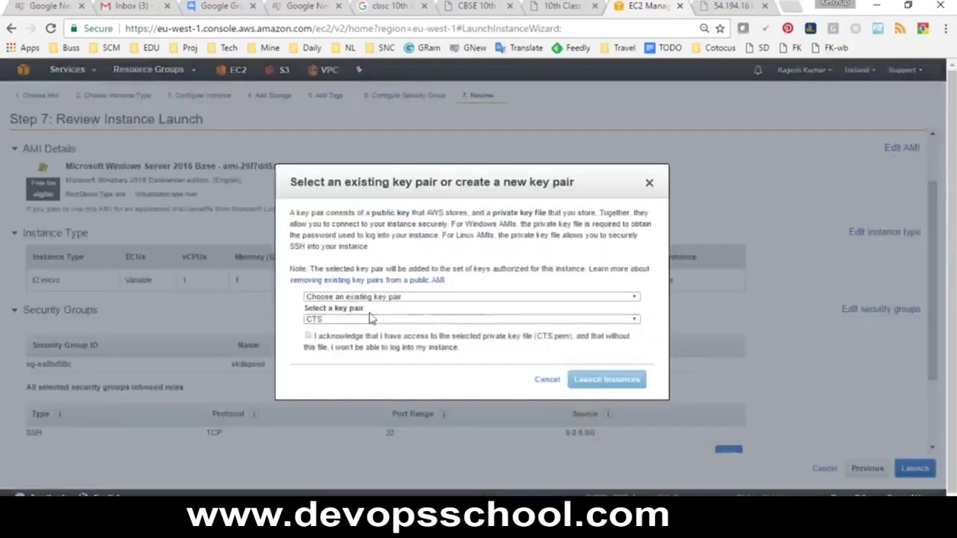
{"action": "left_click", "coordinate": [309, 336]}
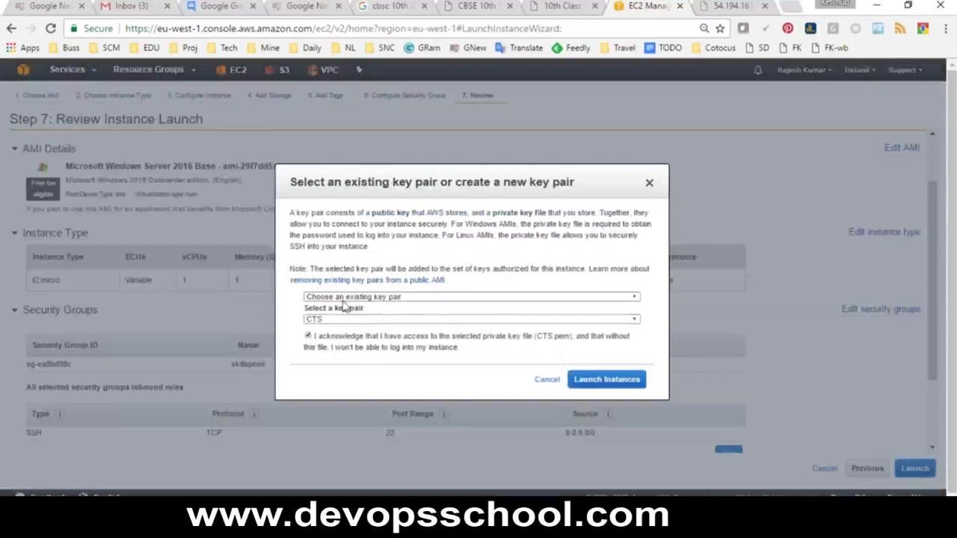
{"action": "left_click", "coordinate": [343, 298]}
{"action": "left_click", "coordinate": [340, 307]}
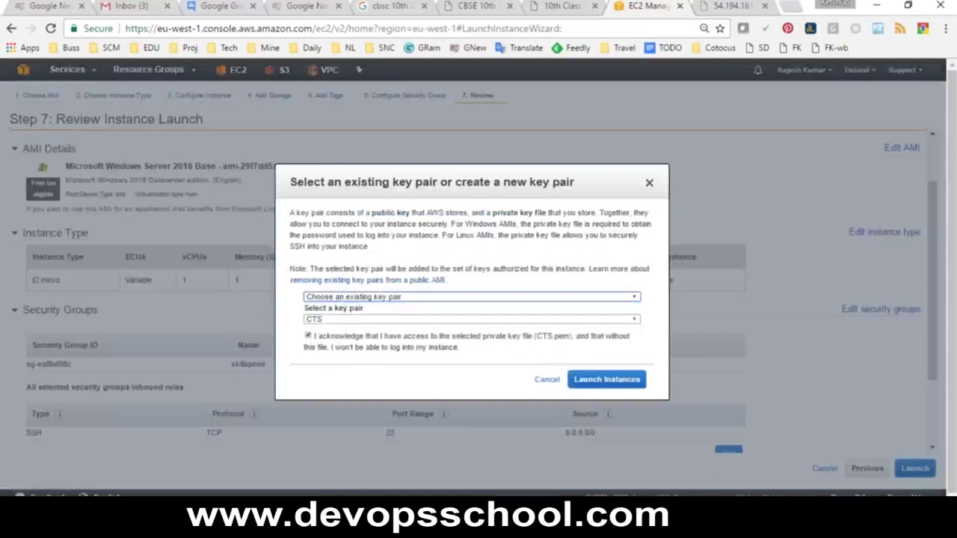
{"action": "left_click", "coordinate": [336, 321]}
{"action": "left_click", "coordinate": [329, 351]}
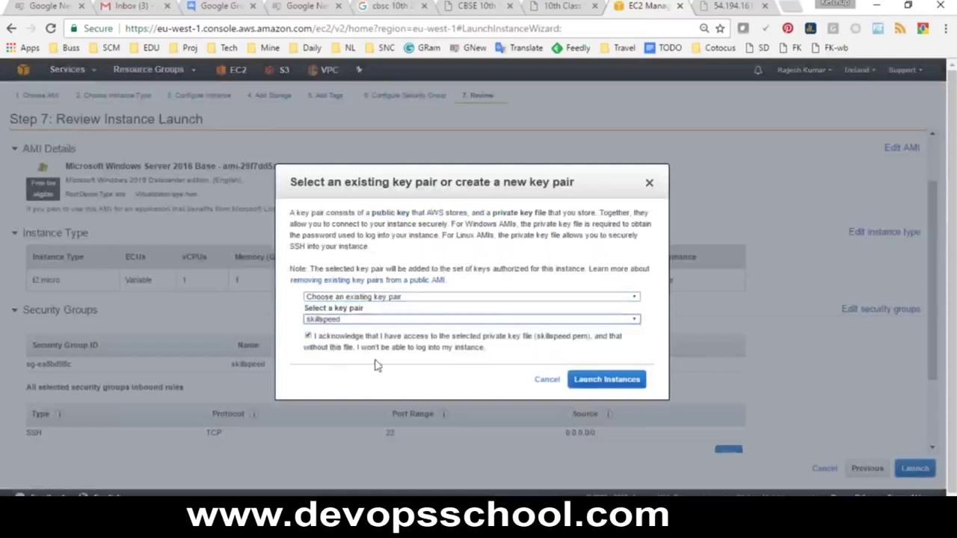
{"action": "left_click", "coordinate": [606, 382]}
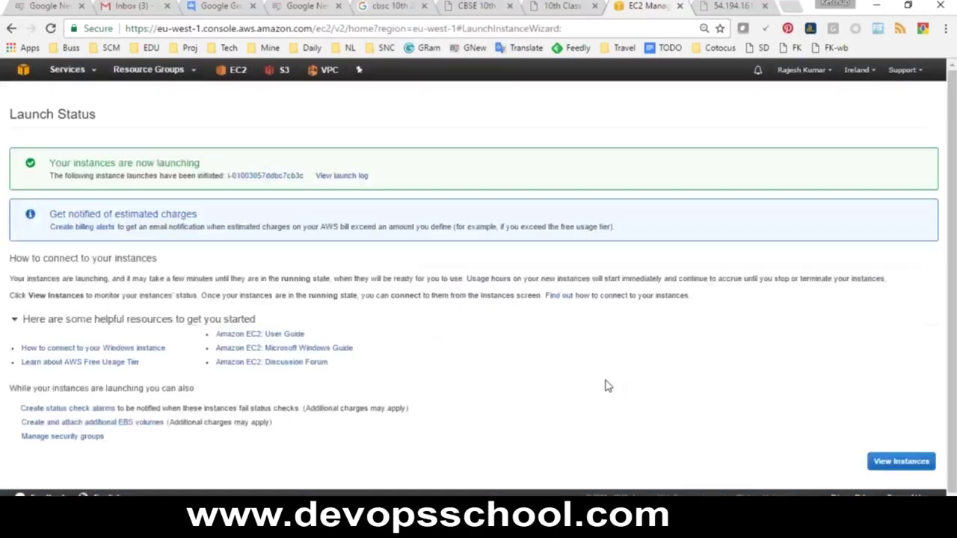
Select the new Windows instance in the instances list and open the inbound rules of its skillspeed security group.
{"action": "left_click", "coordinate": [901, 462]}
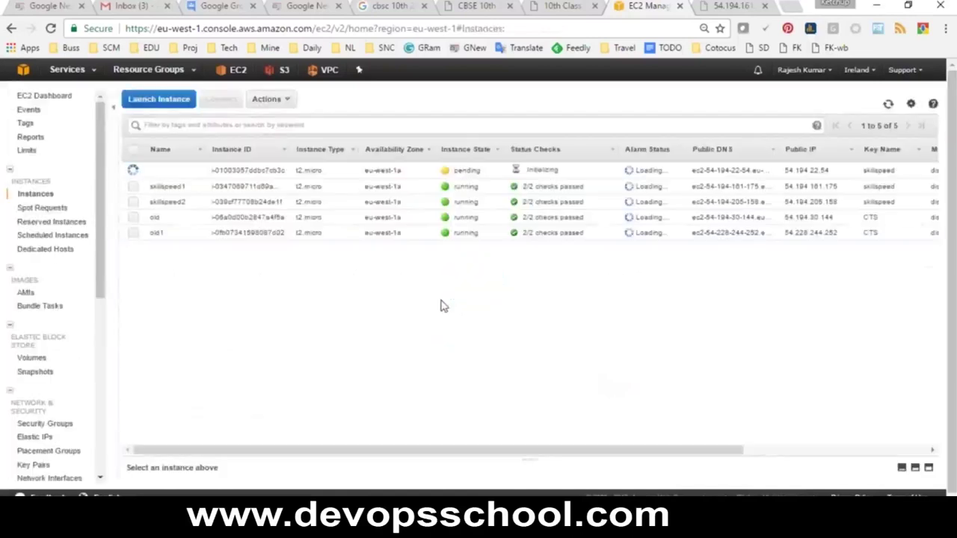
{"action": "left_click_drag", "start_coordinate": [417, 455], "coordinate": [321, 419]}
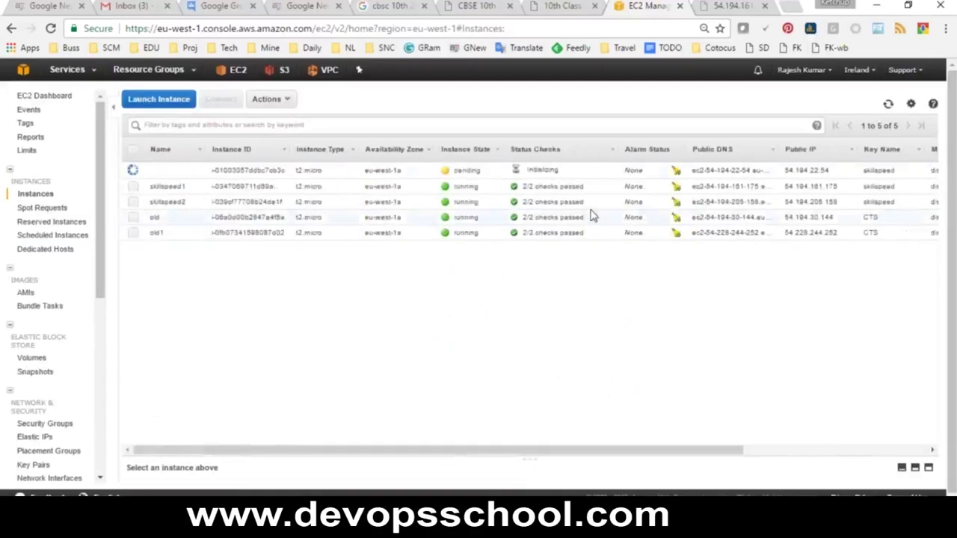
{"action": "left_click", "coordinate": [525, 171]}
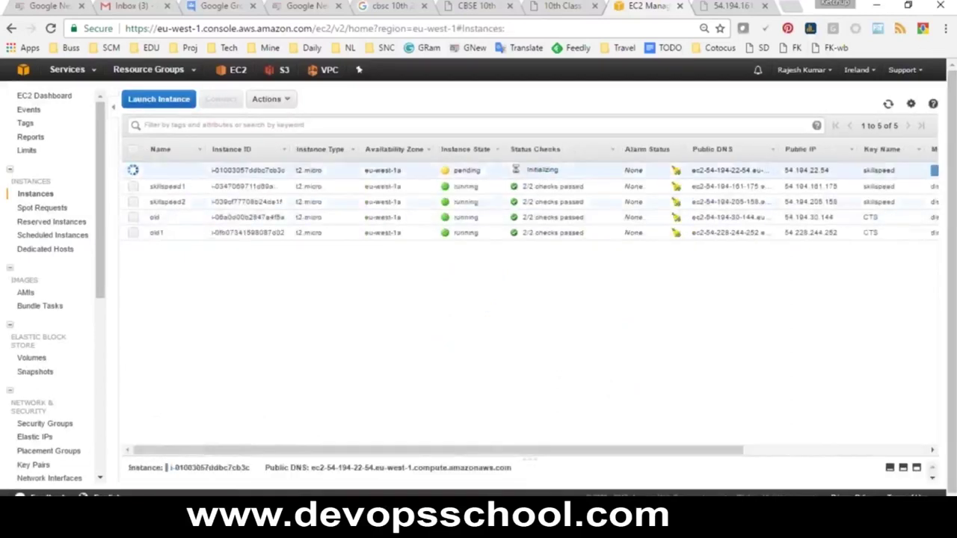
{"action": "left_click_drag", "start_coordinate": [421, 451], "coordinate": [604, 453]}
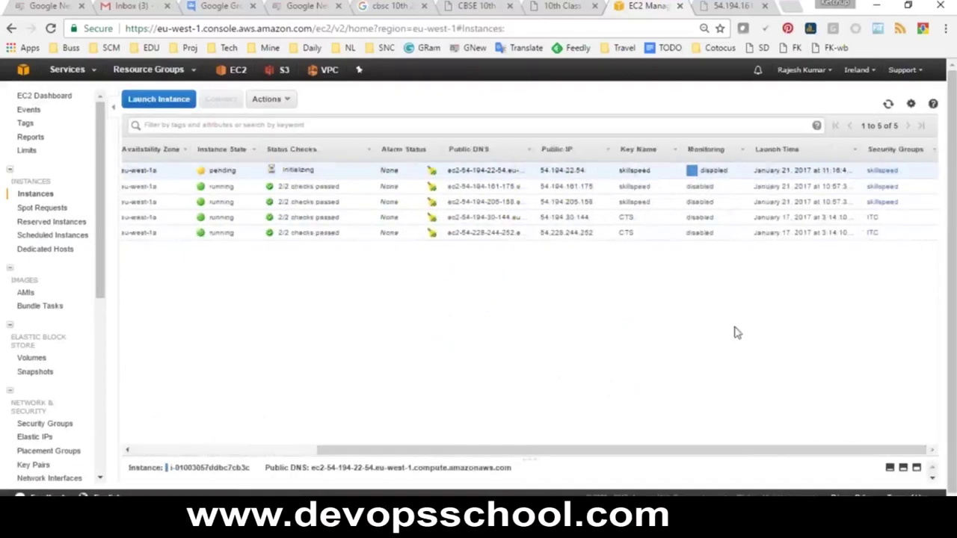
{"action": "left_click", "coordinate": [874, 173]}
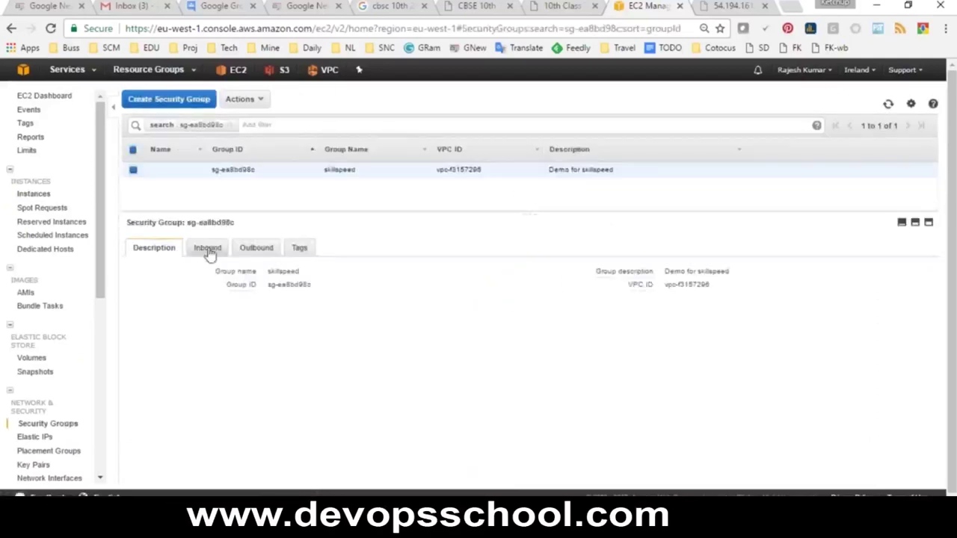
{"action": "left_click", "coordinate": [209, 253]}
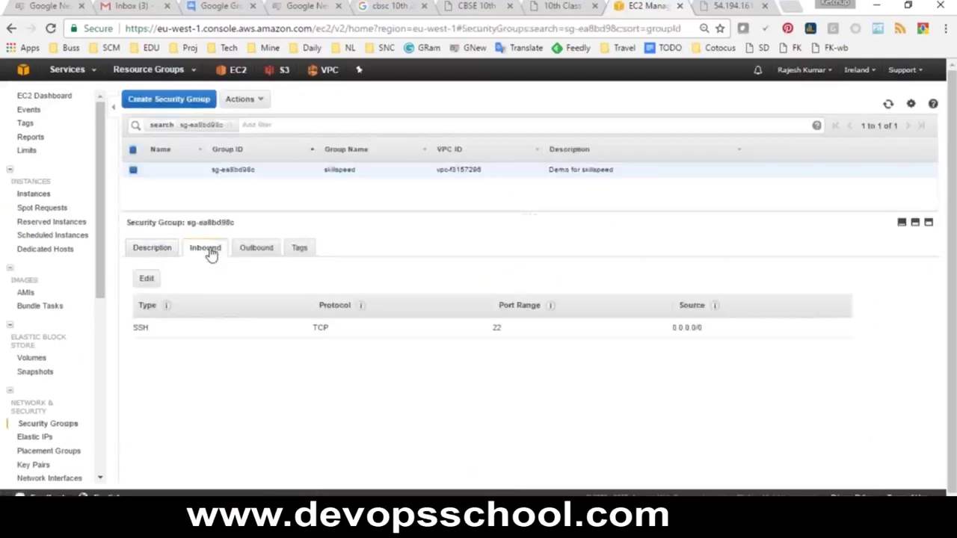
Add an inbound RDP rule on TCP port 3389 to the skillspeed security group, choose its source and save the rules.
{"action": "left_click", "coordinate": [144, 281]}
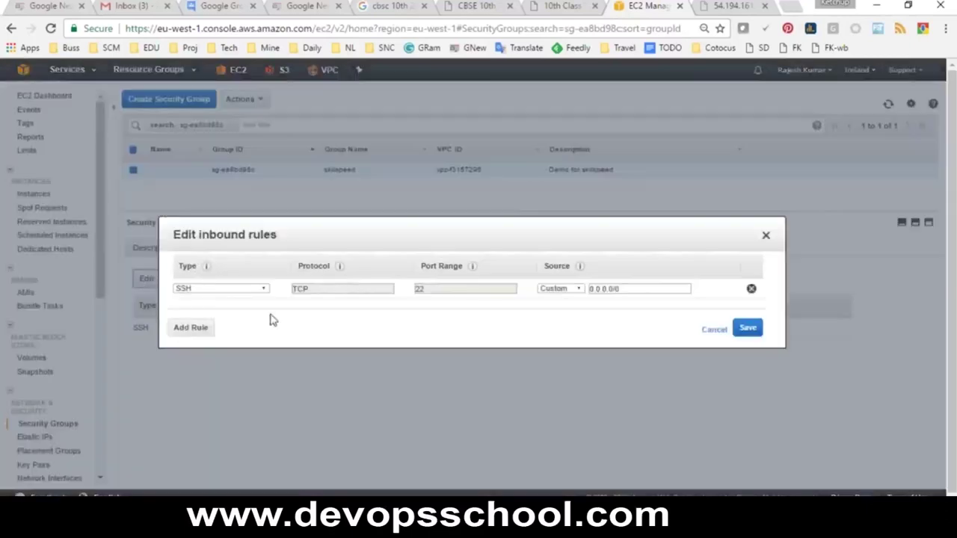
{"action": "left_click", "coordinate": [198, 329]}
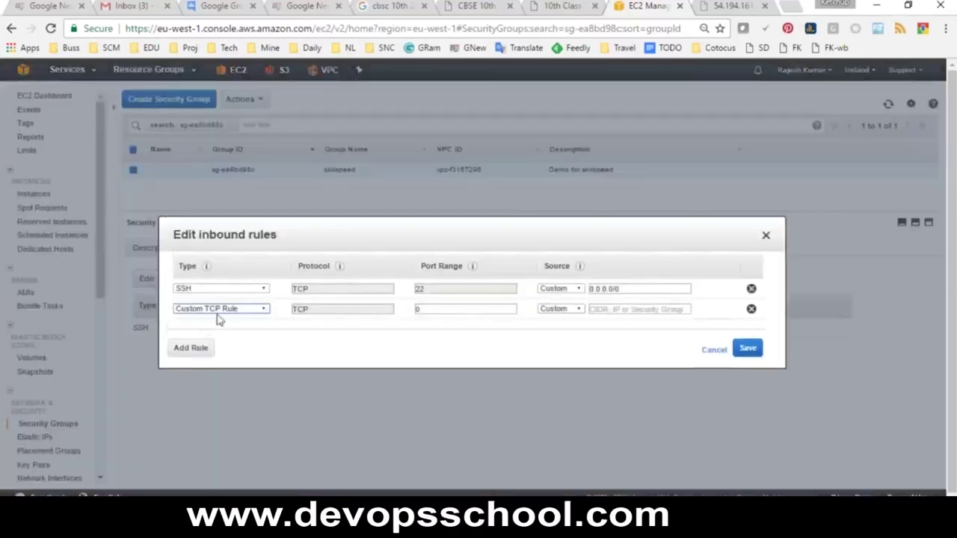
{"action": "left_click", "coordinate": [213, 311]}
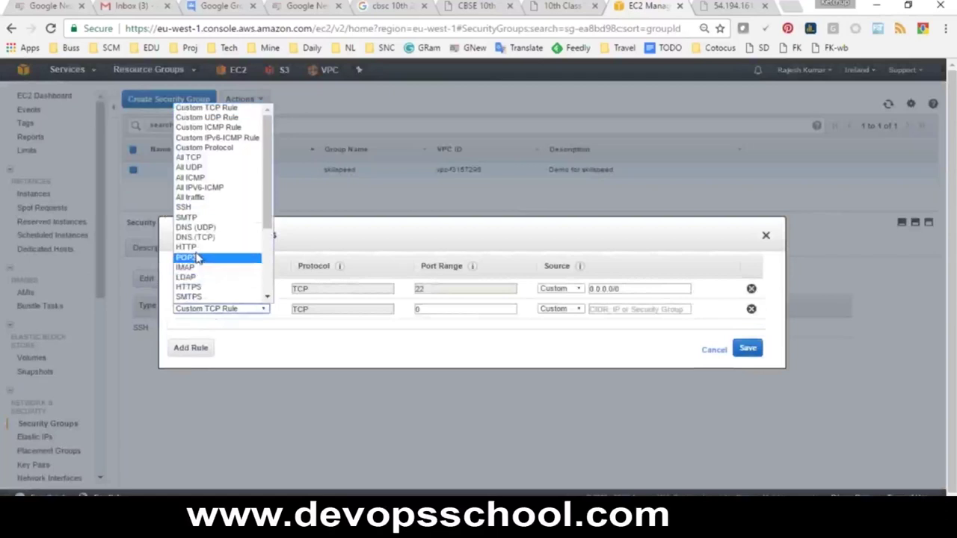
{"action": "scroll", "coordinate": [198, 288], "scroll_direction": "down", "scroll_amount": 3}
{"action": "left_click", "coordinate": [184, 248]}
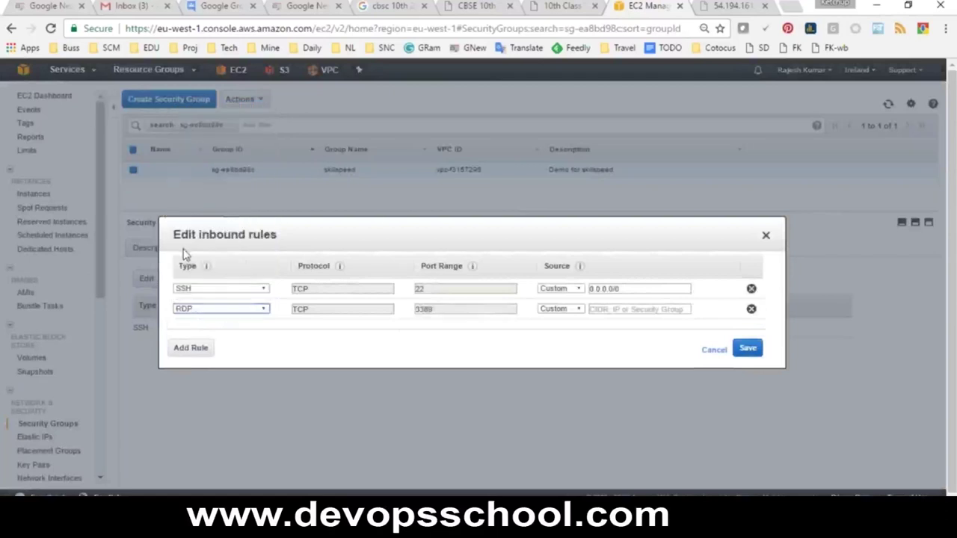
{"action": "left_click", "coordinate": [563, 310]}
{"action": "left_click", "coordinate": [567, 328]}
{"action": "left_click", "coordinate": [748, 349]}
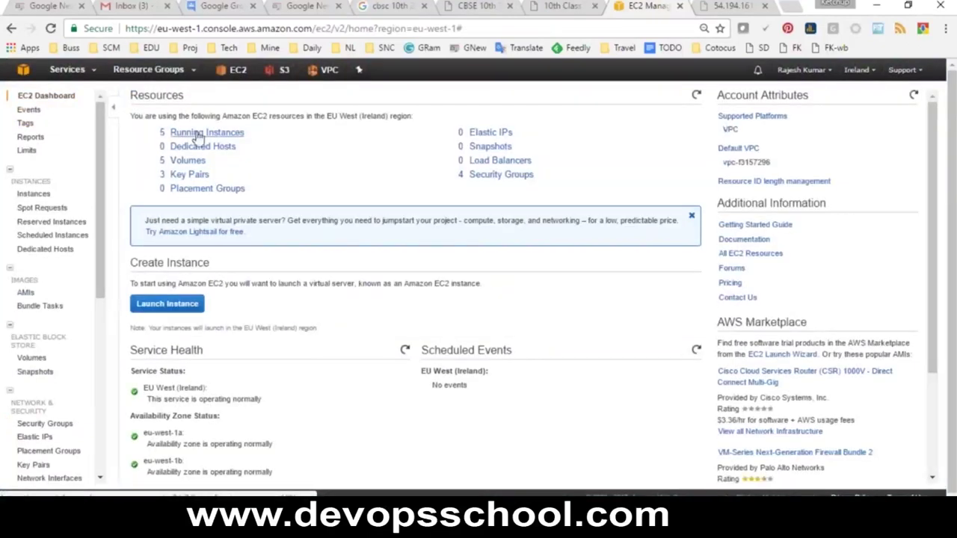
Return to the list of running instances and name the new, still unnamed instance "windows".
{"action": "left_click", "coordinate": [206, 132]}
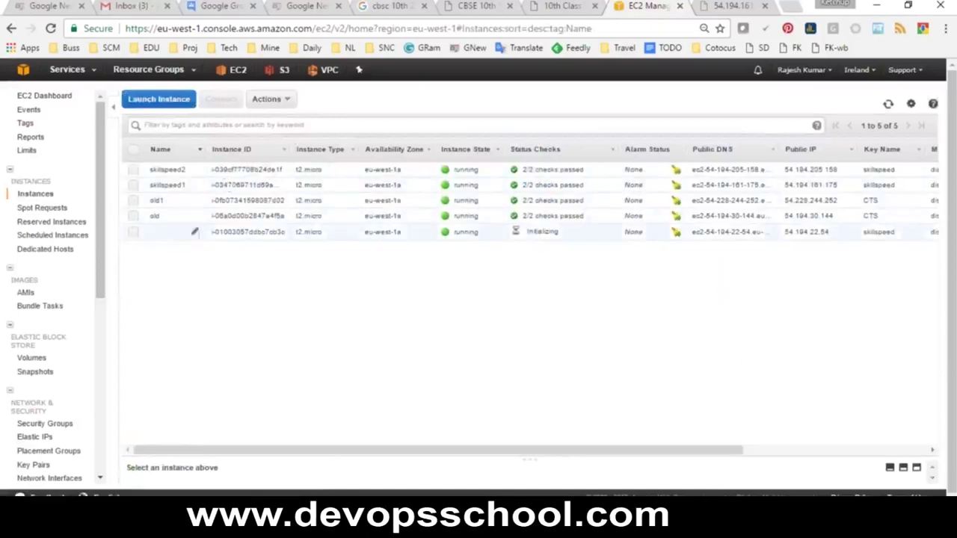
{"action": "double_click", "coordinate": [535, 231]}
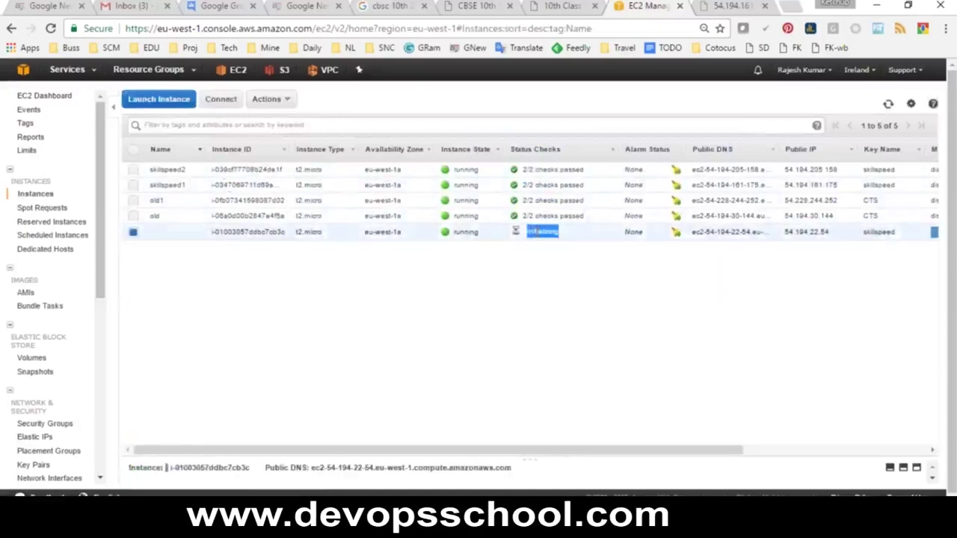
{"action": "left_click", "coordinate": [194, 232]}
{"action": "type", "text": "windows"}
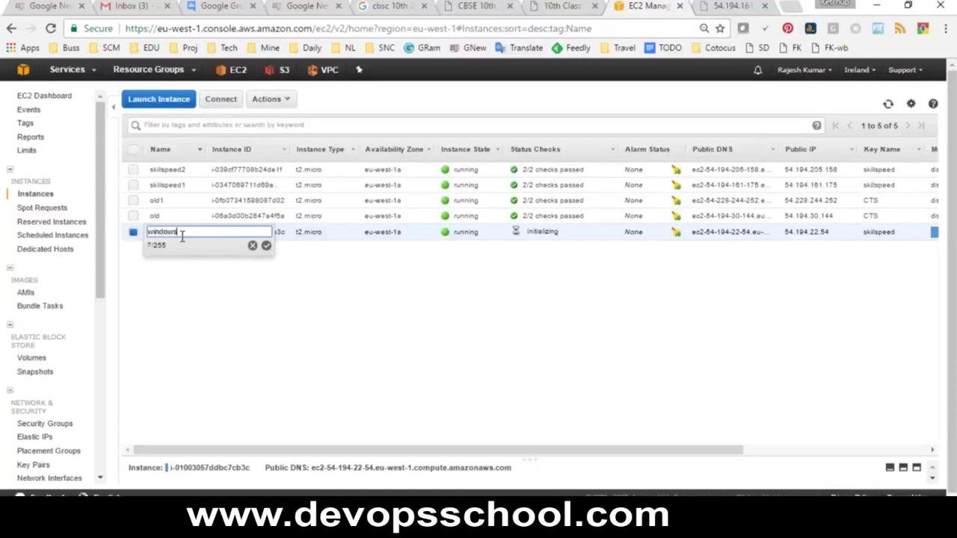
{"action": "key", "text": "Return"}
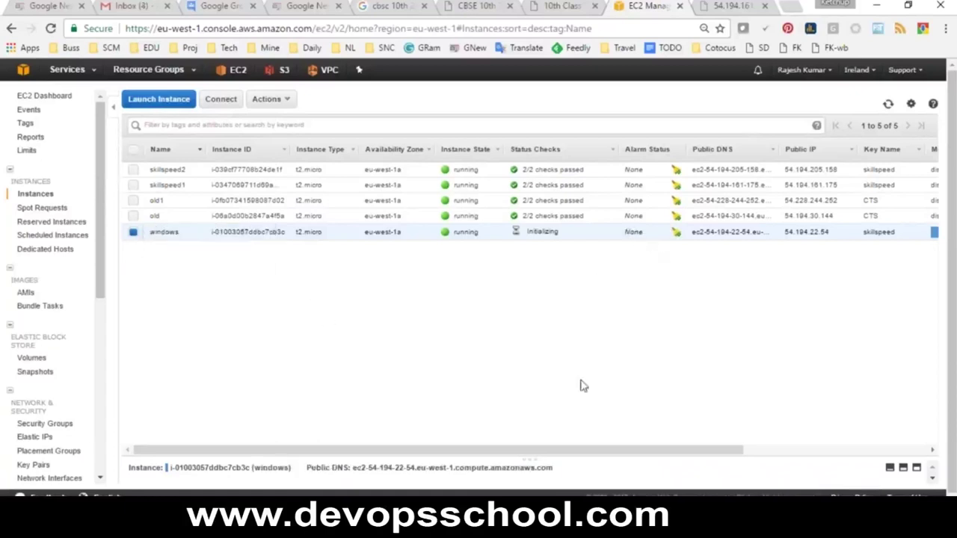
Locate the public IP address of the windows instance and open Remote Desktop Connection with mstsc.
{"action": "left_click_drag", "start_coordinate": [468, 453], "coordinate": [602, 438]}
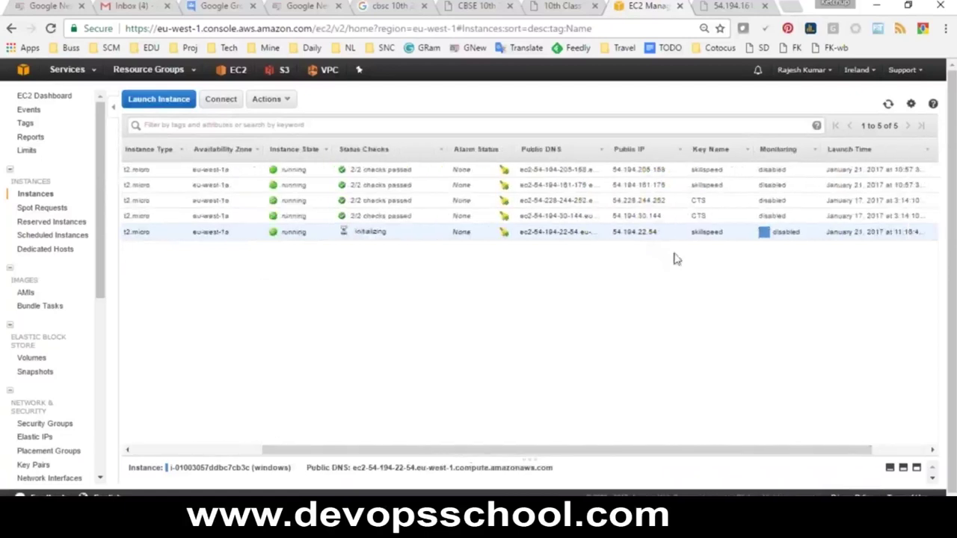
{"action": "left_click_drag", "start_coordinate": [647, 232], "coordinate": [612, 231]}
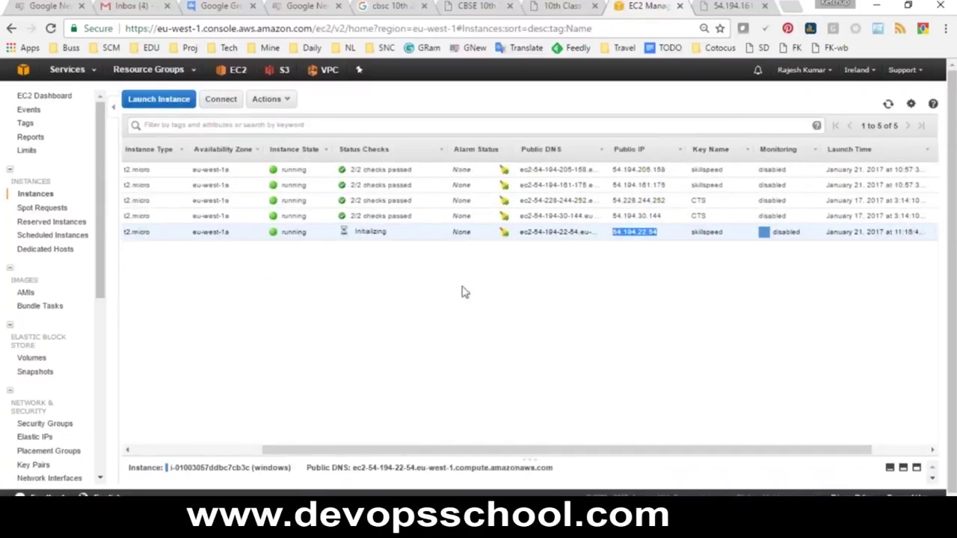
{"action": "left_click", "coordinate": [591, 289]}
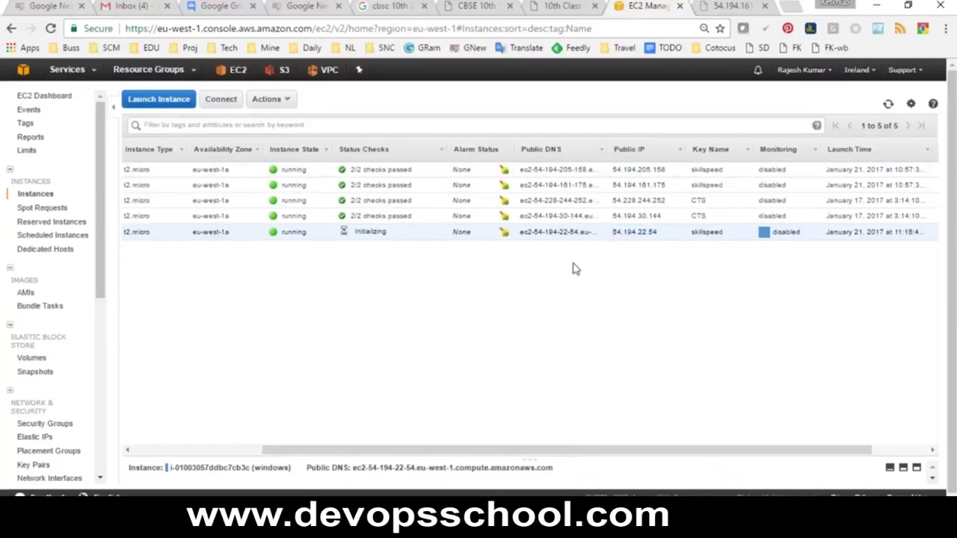
{"action": "key", "text": "super+r"}
{"action": "type", "text": "mstsc"}
{"action": "key", "text": "Down"}
{"action": "key", "text": "Return"}
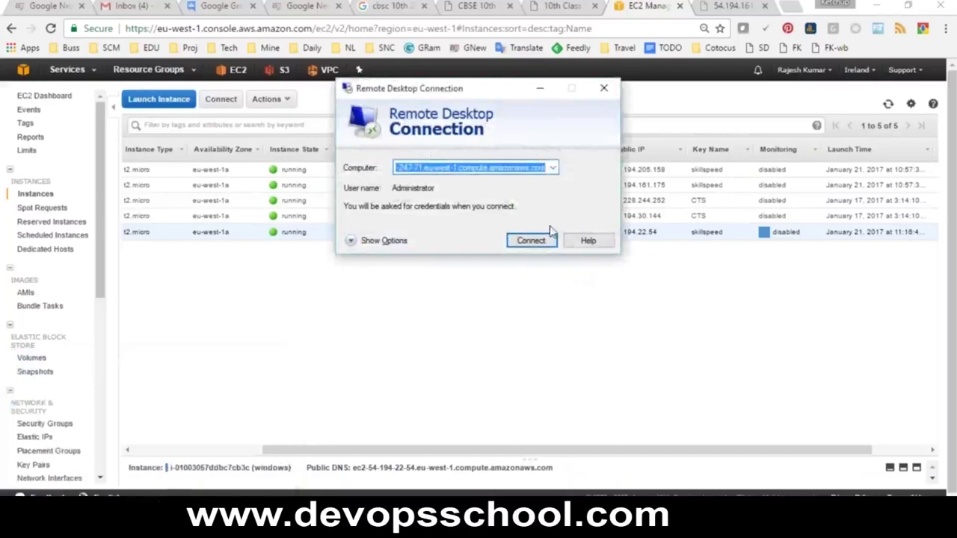
Try to connect through Remote Desktop to the windows instance's copied public IP 54.194.22.54 and close the connection window.
{"action": "left_click", "coordinate": [642, 258]}
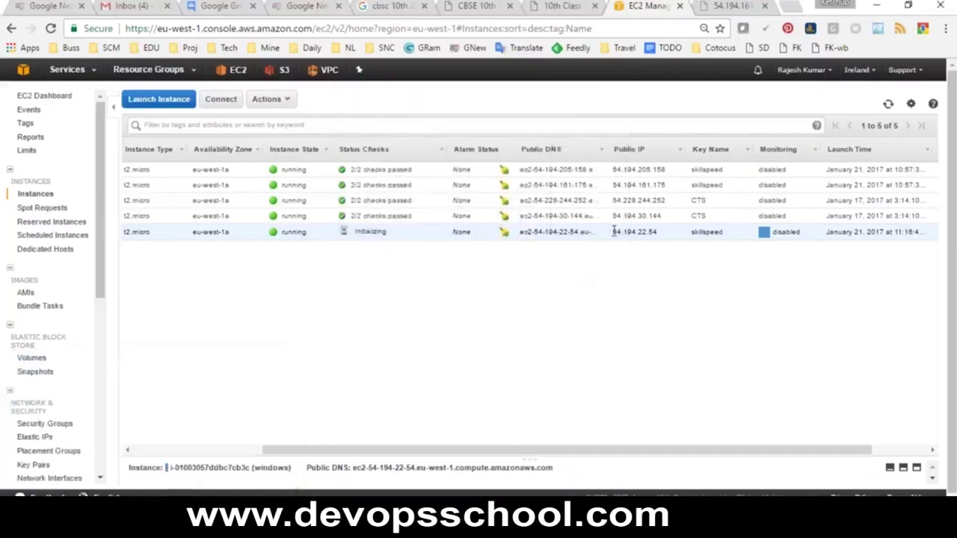
{"action": "left_click_drag", "start_coordinate": [614, 230], "coordinate": [659, 233]}
{"action": "key", "text": "ctrl+c"}
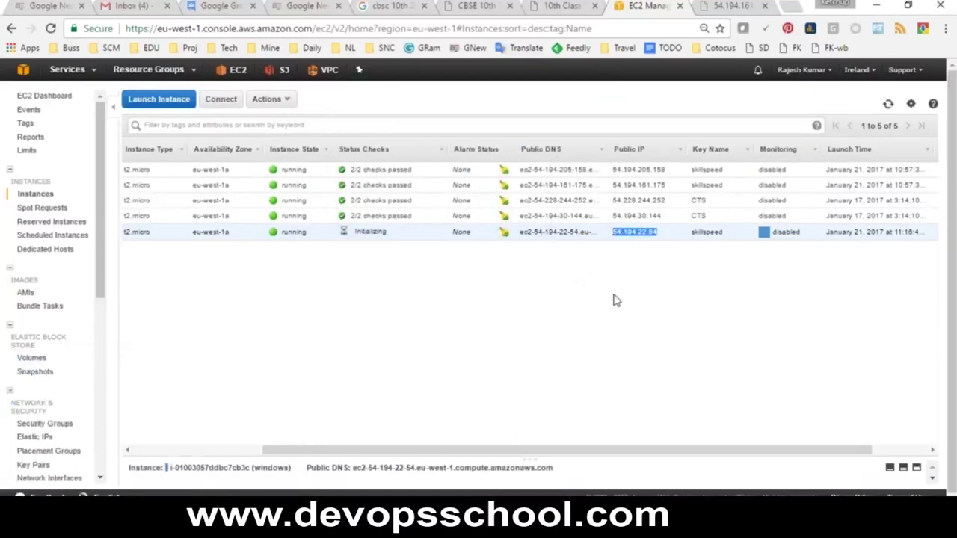
{"action": "key", "text": "alt+Tab"}
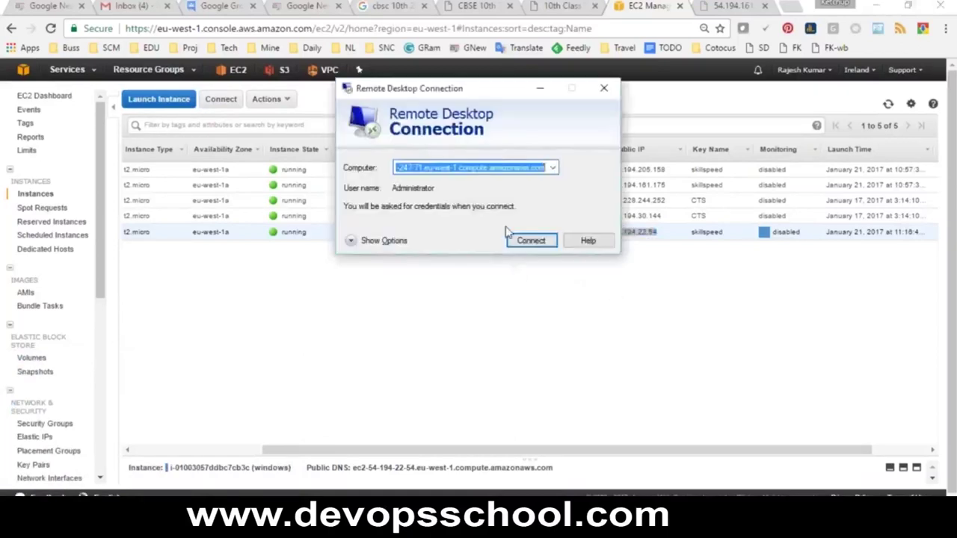
{"action": "key", "text": "ctrl+v"}
{"action": "left_click", "coordinate": [531, 243]}
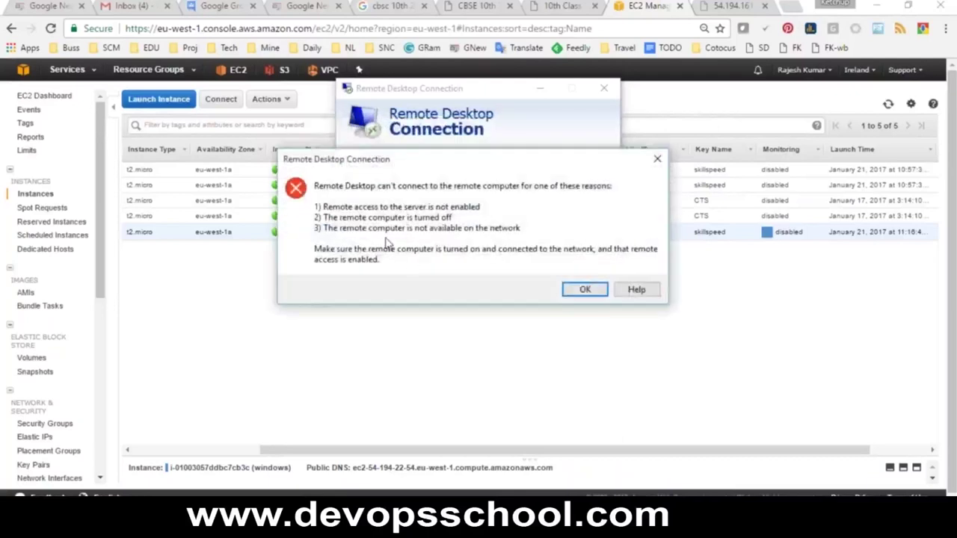
{"action": "left_click", "coordinate": [585, 290]}
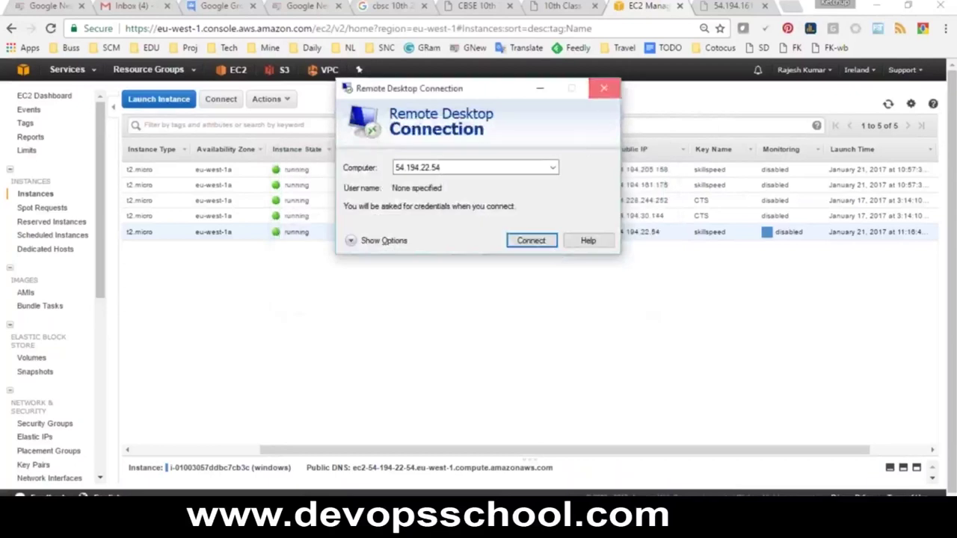
{"action": "left_click", "coordinate": [603, 89]}
{"action": "left_click", "coordinate": [623, 35]}
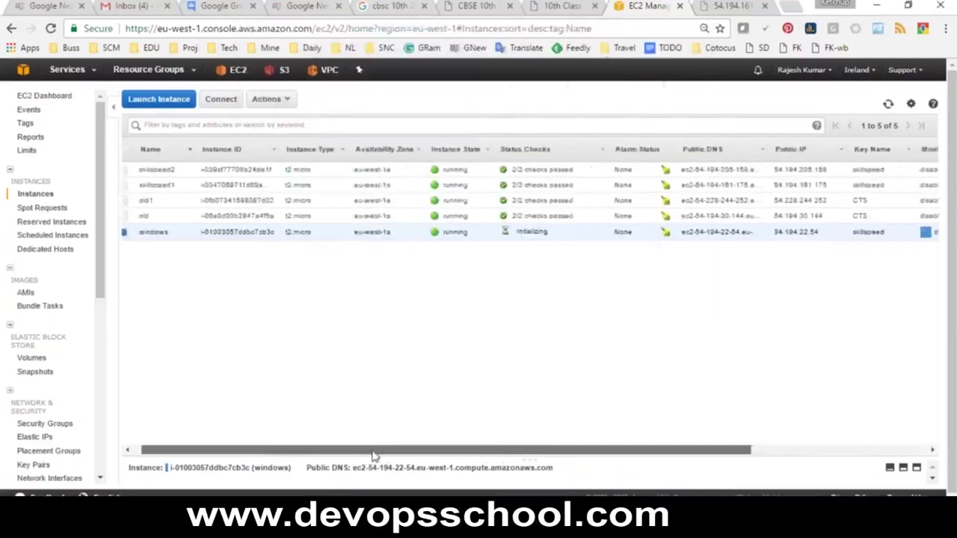
Refresh the instances list and try the Remote Desktop connection to the windows instance's public IP again.
{"action": "double_click", "coordinate": [533, 233]}
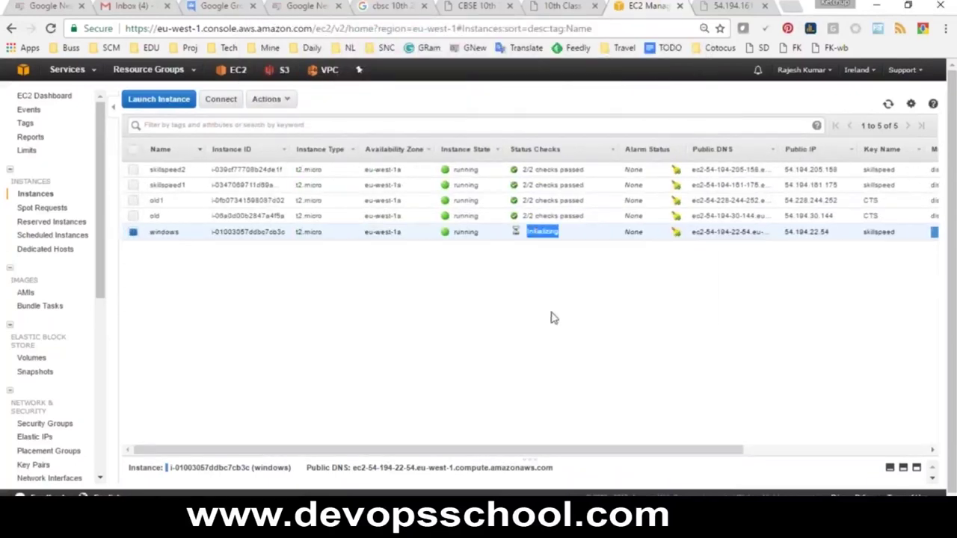
{"action": "left_click", "coordinate": [888, 106]}
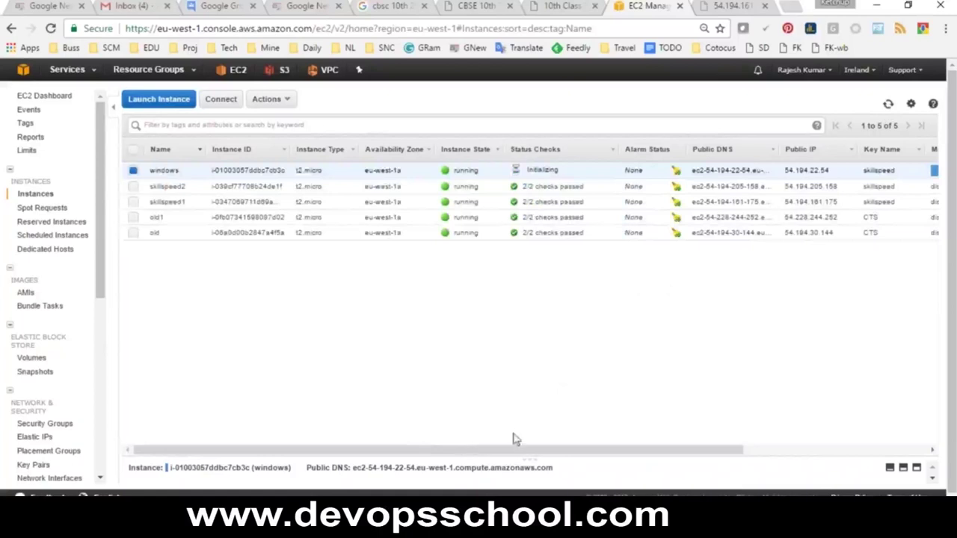
{"action": "key", "text": "alt+Tab"}
{"action": "key", "text": "alt+Tab"}
{"action": "key", "text": "super+r"}
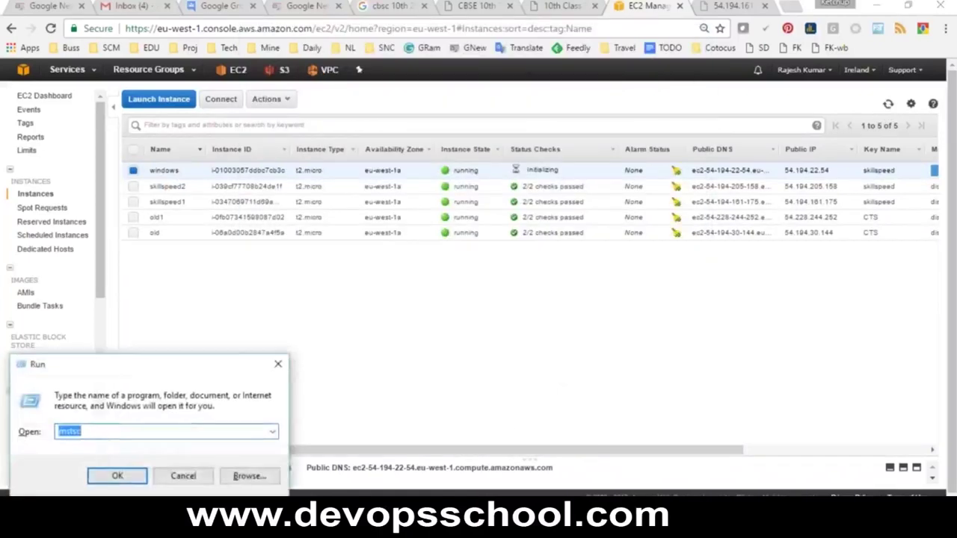
{"action": "key", "text": "Return"}
{"action": "left_click", "coordinate": [524, 243]}
{"action": "key", "text": "ctrl+v"}
{"action": "left_click", "coordinate": [526, 244]}
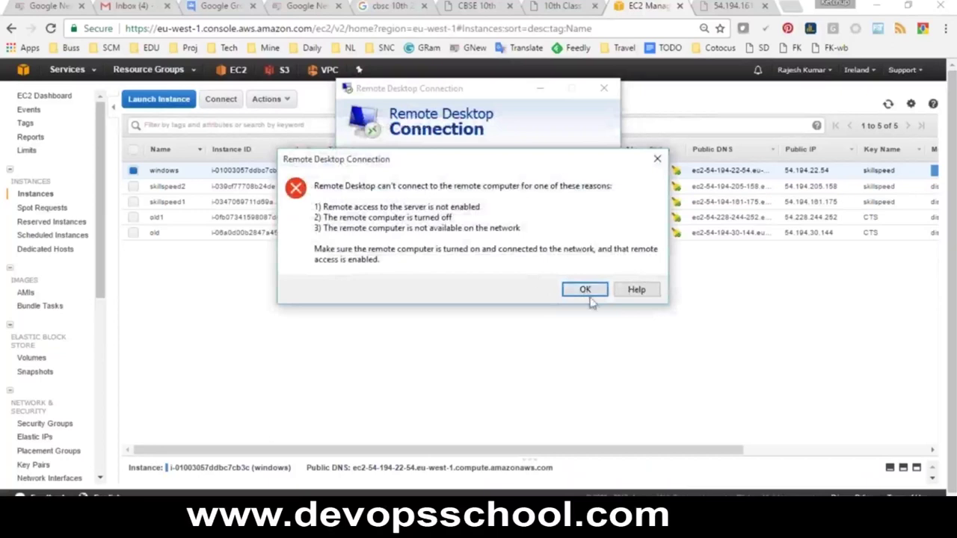
{"action": "left_click", "coordinate": [588, 291]}
{"action": "left_click", "coordinate": [604, 89]}
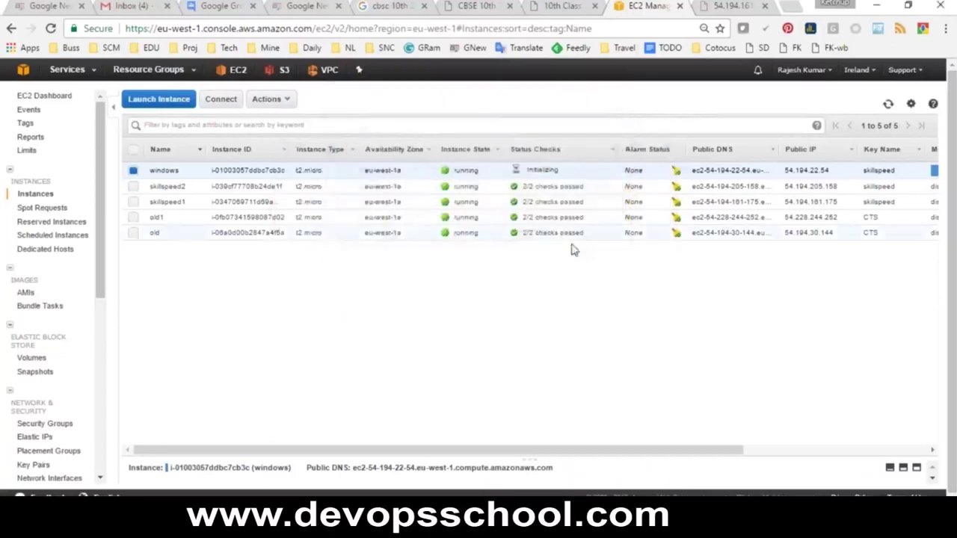
Refresh the instances list and examine the windows instance's status checks, public IP and security group.
{"action": "key", "text": "ctrl+a"}
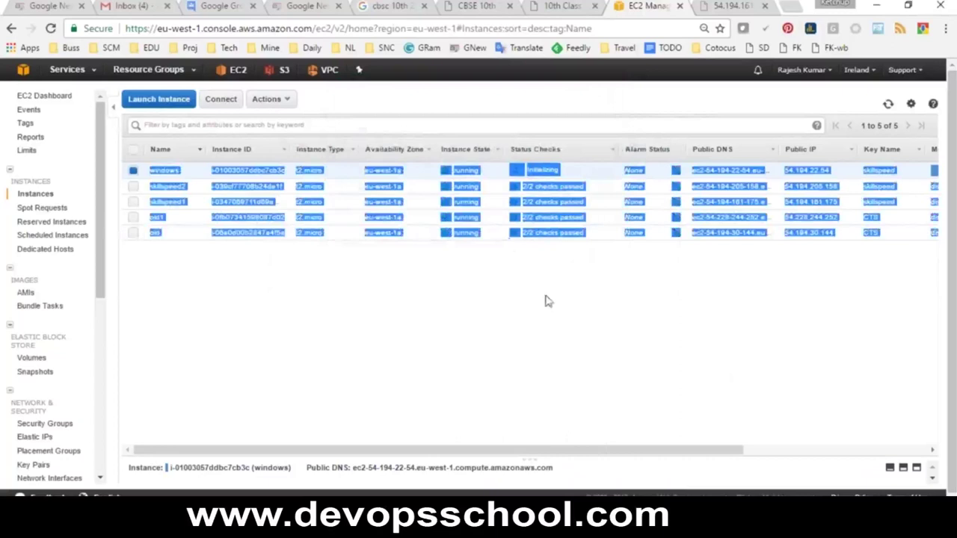
{"action": "scroll", "coordinate": [675, 434], "scroll_direction": "right", "scroll_amount": 1}
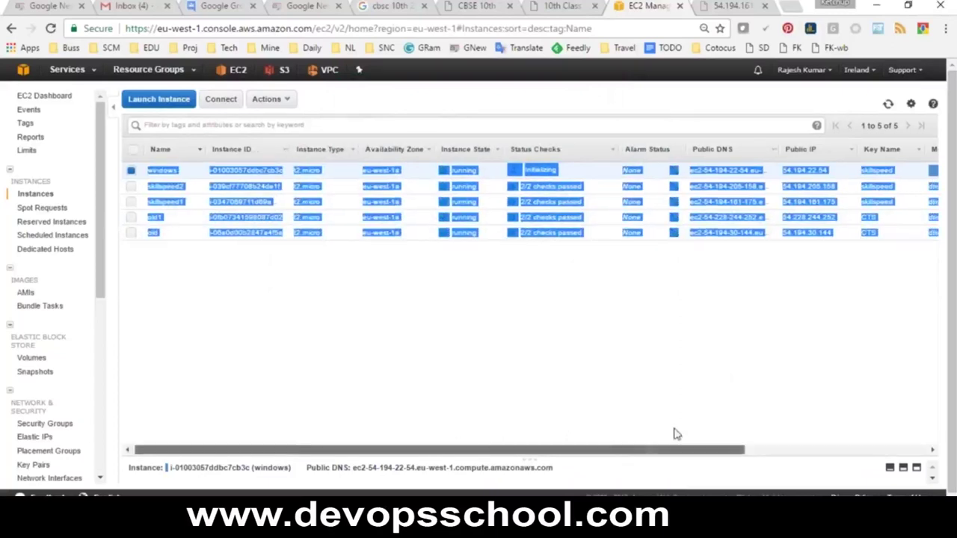
{"action": "scroll", "coordinate": [675, 434], "scroll_direction": "right", "scroll_amount": 5}
{"action": "scroll", "coordinate": [521, 446], "scroll_direction": "left", "scroll_amount": 8}
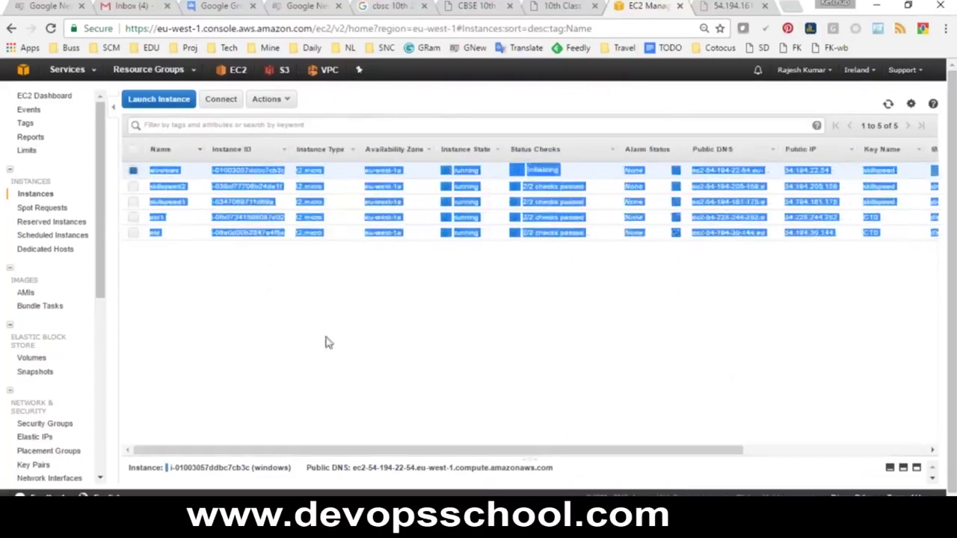
{"action": "left_click", "coordinate": [888, 103]}
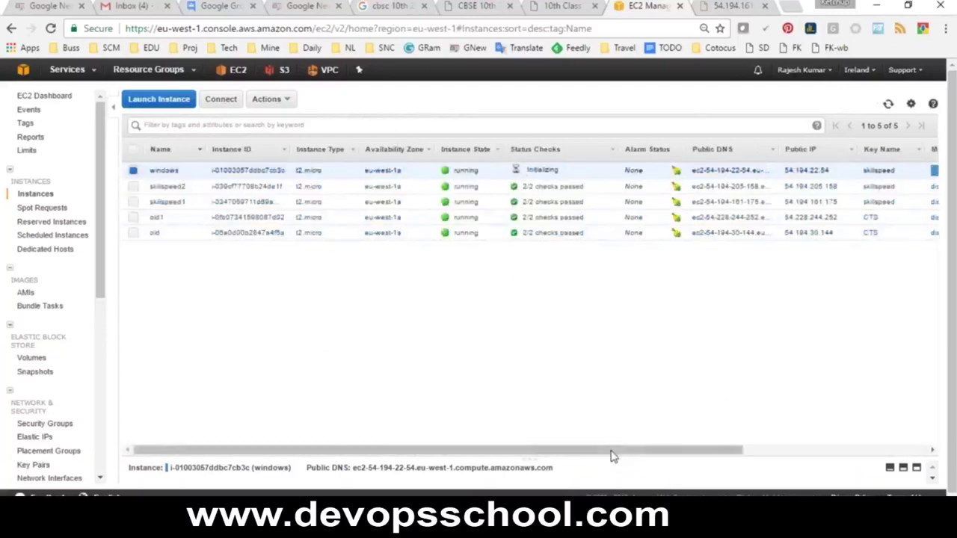
{"action": "left_click_drag", "start_coordinate": [635, 451], "coordinate": [896, 169]}
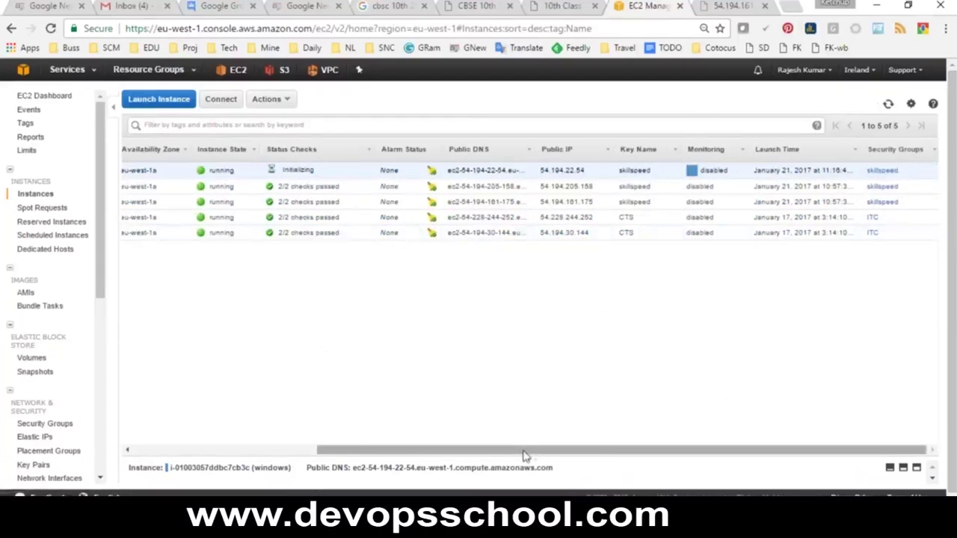
{"action": "left_click_drag", "start_coordinate": [523, 456], "coordinate": [312, 357]}
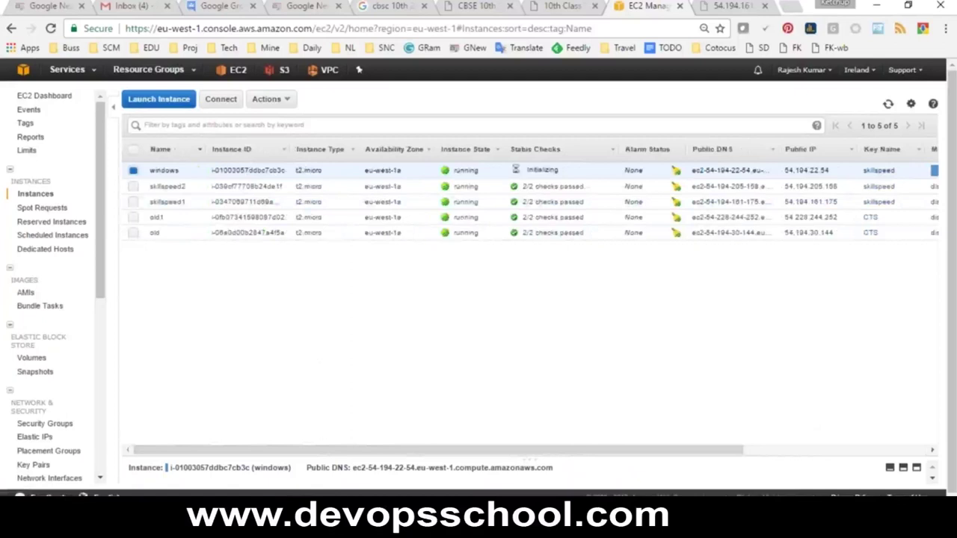
{"action": "key", "text": "super+x"}
{"action": "left_click", "coordinate": [241, 357]}
{"action": "key", "text": "super"}
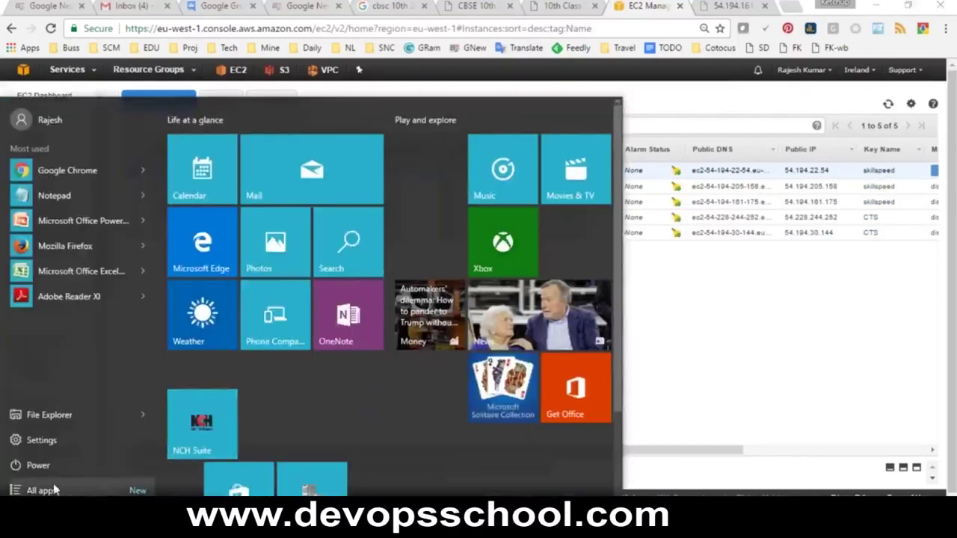
{"action": "left_click", "coordinate": [745, 368]}
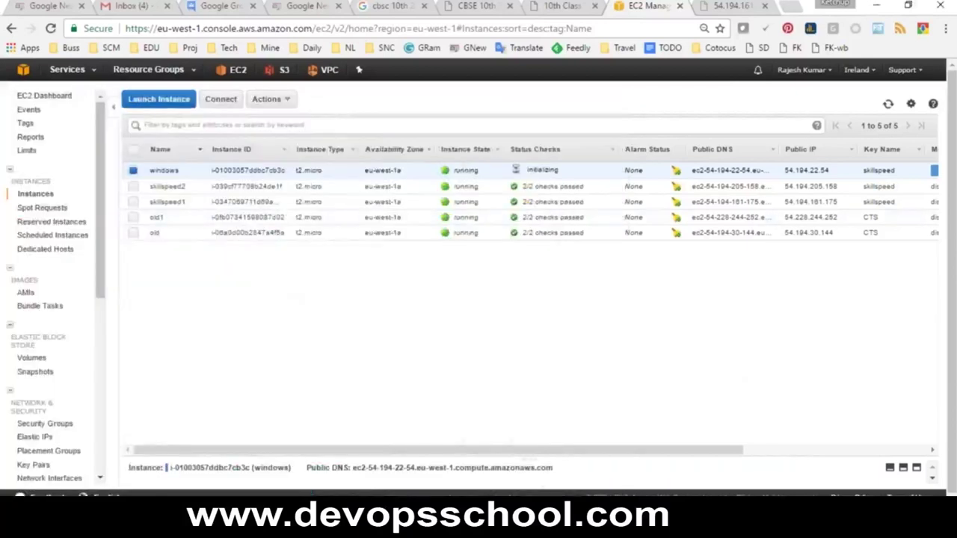
Start launching another instance from a Microsoft Windows Server image, keep the t2.micro type and continue to the instance details.
{"action": "left_click", "coordinate": [163, 101]}
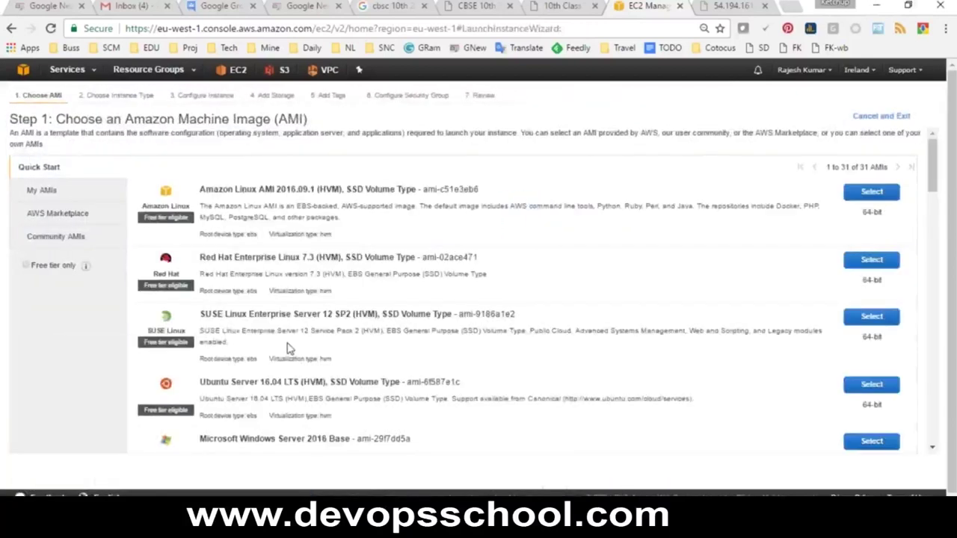
{"action": "scroll", "coordinate": [288, 348], "scroll_direction": "down", "scroll_amount": 3}
{"action": "left_click", "coordinate": [856, 238]}
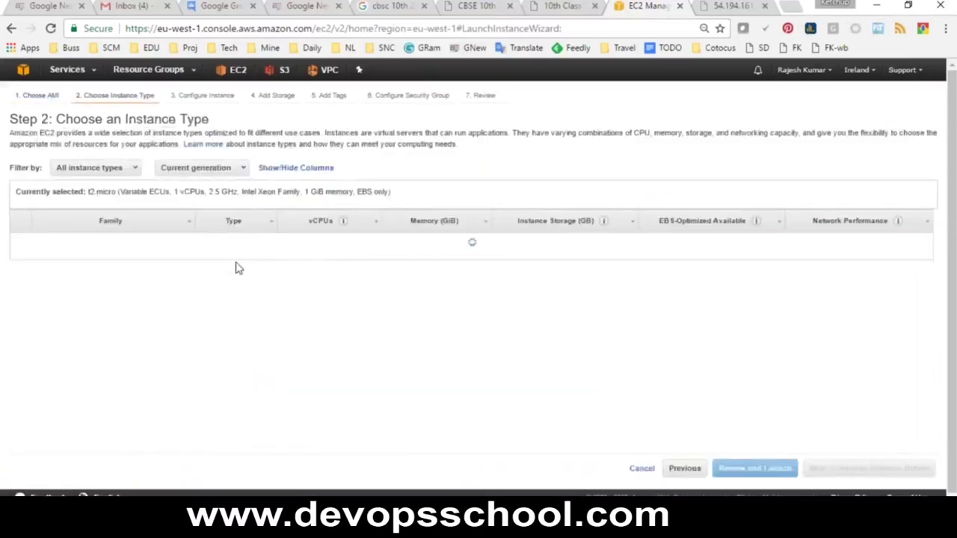
{"action": "left_click", "coordinate": [871, 468]}
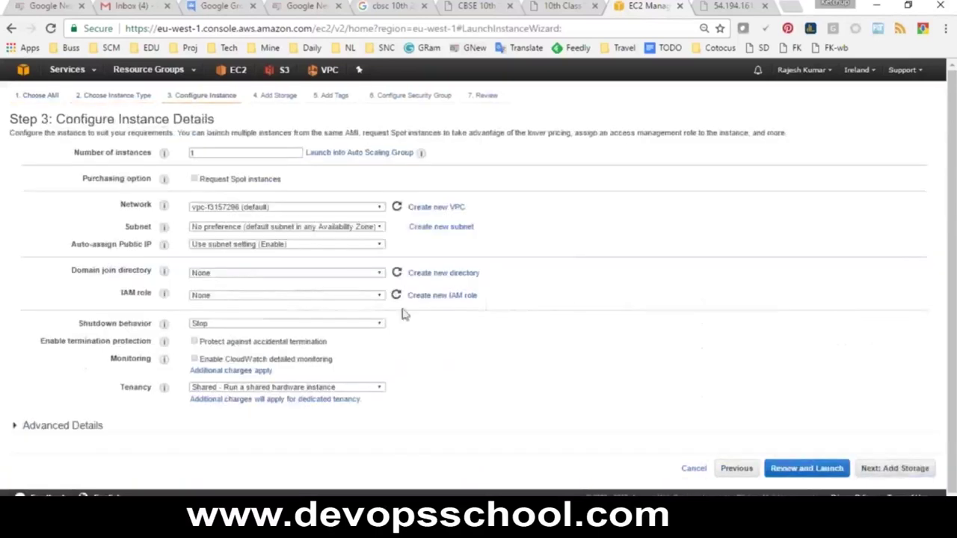
Keep the default instance details, storage and tags, assign the existing skillspeed security group and continue to the launch review.
{"action": "left_click", "coordinate": [871, 472]}
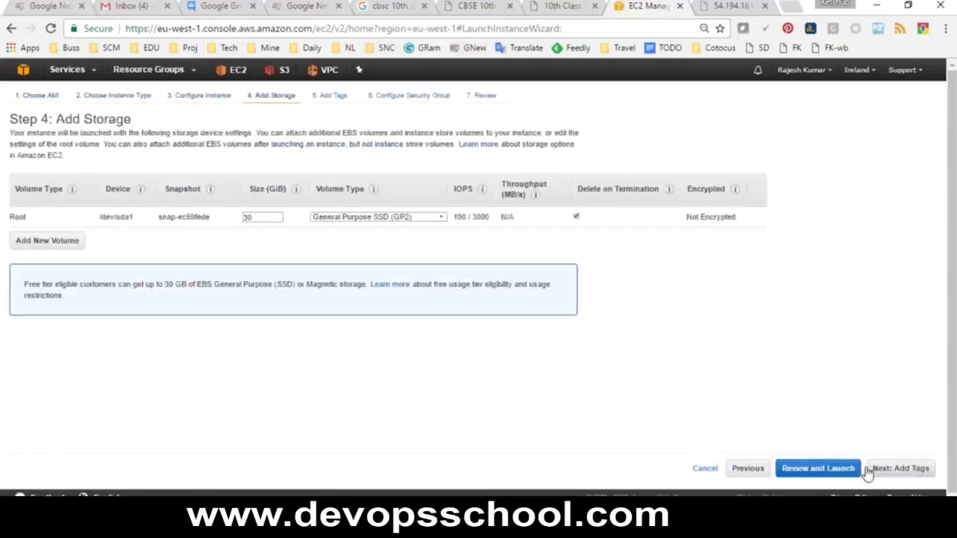
{"action": "left_click", "coordinate": [890, 471]}
{"action": "left_click", "coordinate": [889, 469]}
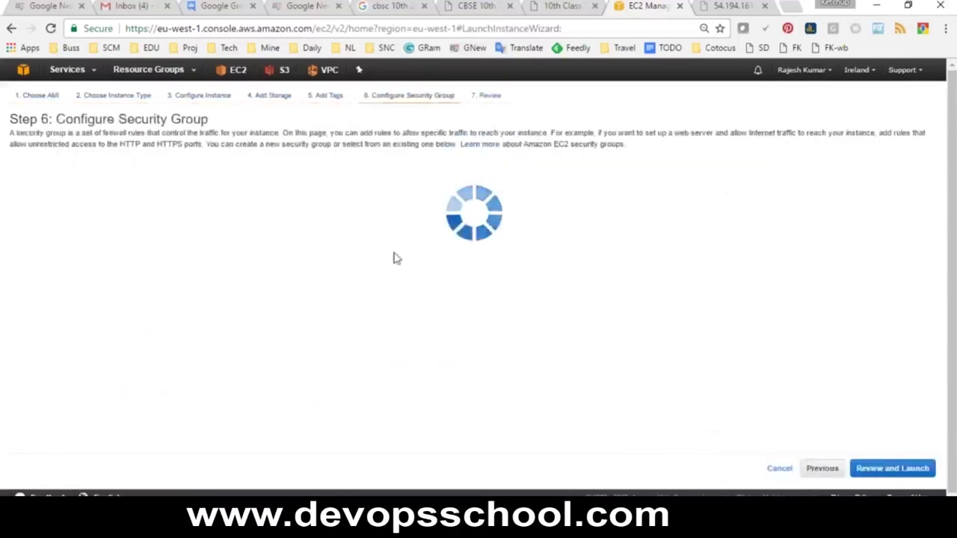
{"action": "left_click", "coordinate": [201, 179]}
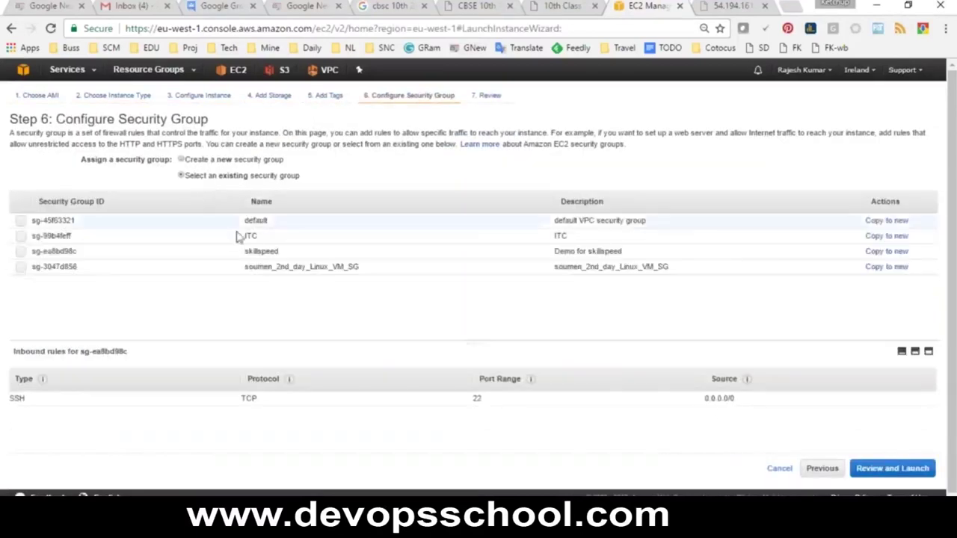
{"action": "left_click", "coordinate": [21, 252]}
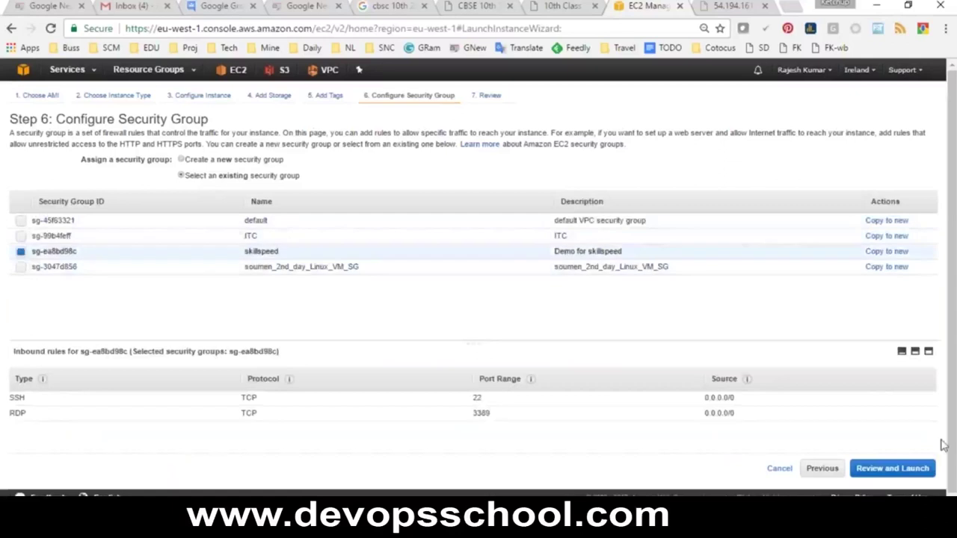
{"action": "left_click", "coordinate": [894, 468]}
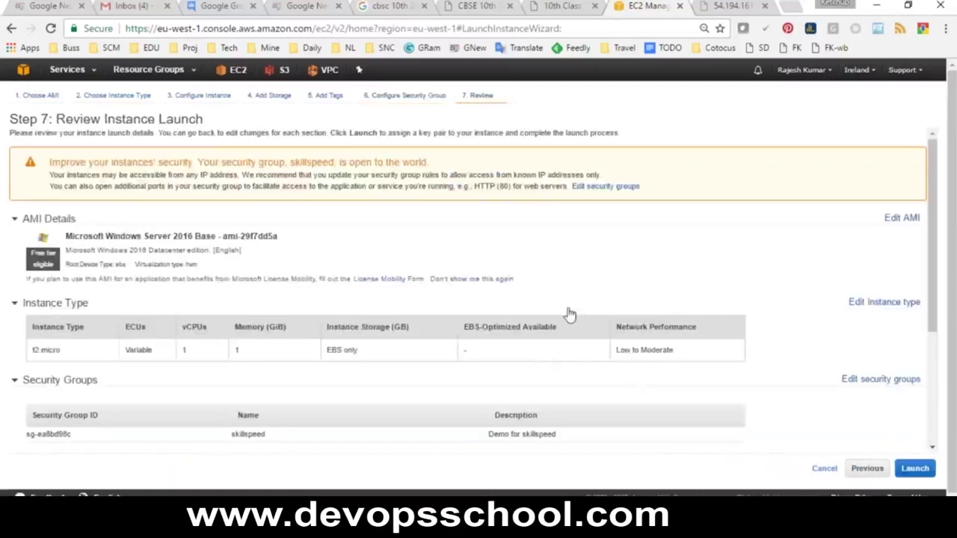
Launch the instance with the existing skillspeed key pair, acknowledging access to its private key file.
{"action": "left_click", "coordinate": [915, 469]}
{"action": "left_click", "coordinate": [404, 297]}
{"action": "left_click", "coordinate": [329, 307]}
{"action": "left_click", "coordinate": [321, 319]}
{"action": "left_click", "coordinate": [313, 346]}
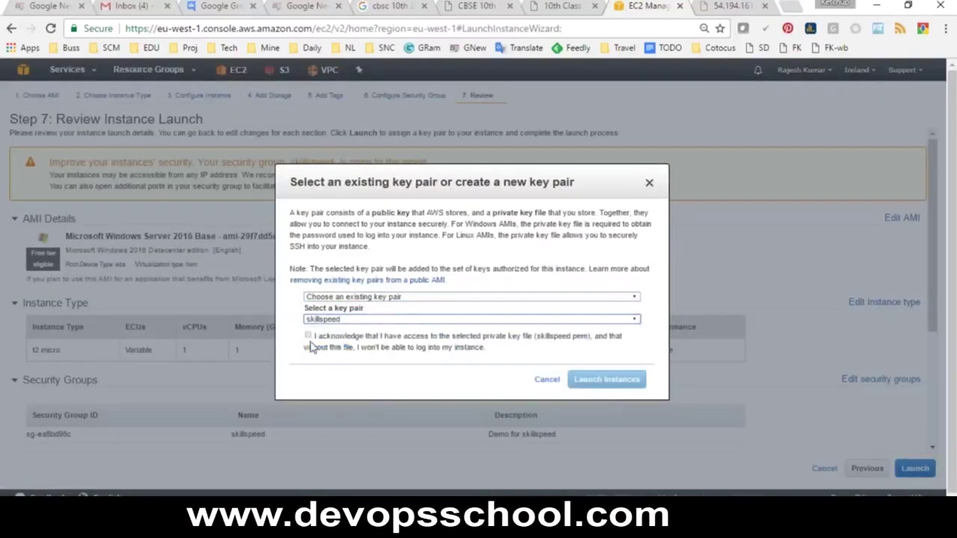
{"action": "left_click", "coordinate": [309, 337]}
{"action": "left_click", "coordinate": [581, 381]}
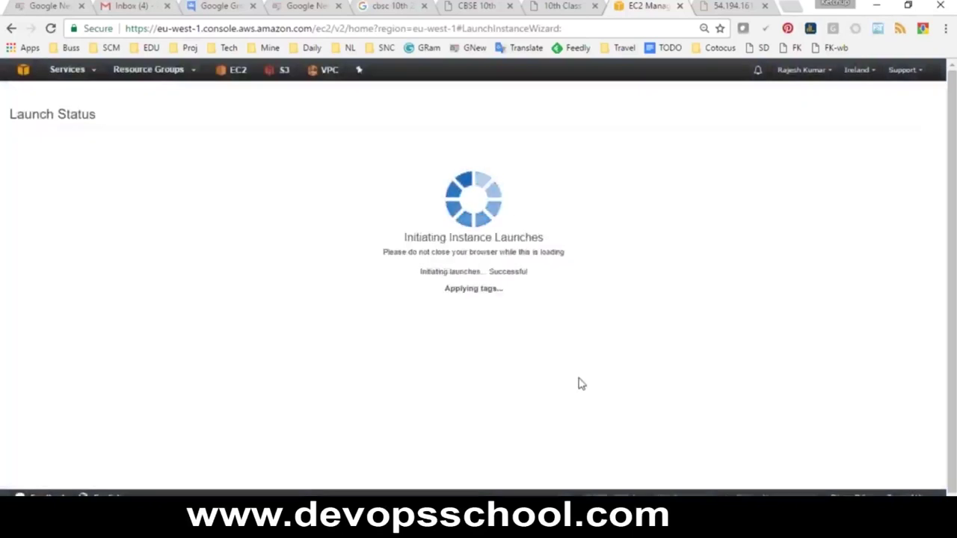
Return to the instances list, name the newly launched instance windows2 and refresh the list.
{"action": "left_click", "coordinate": [902, 462]}
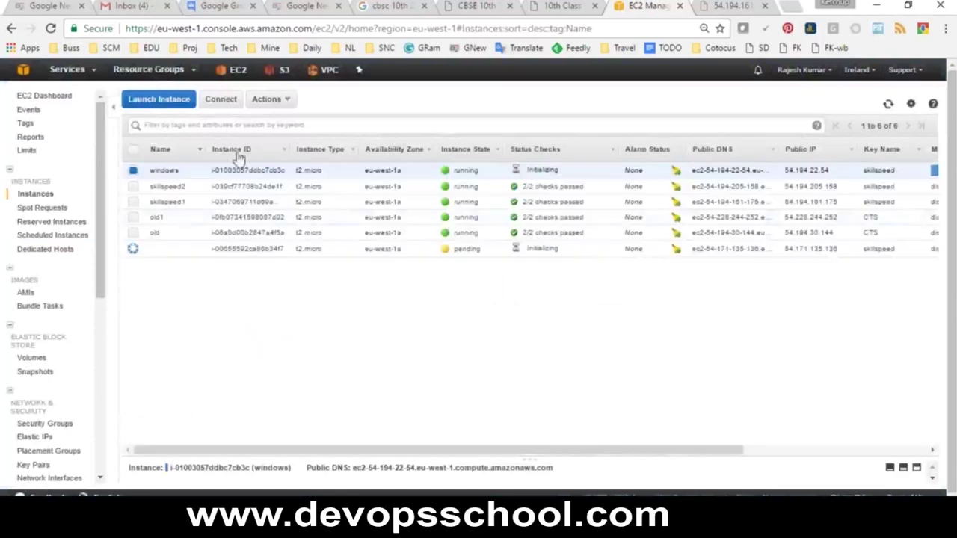
{"action": "left_click", "coordinate": [194, 249]}
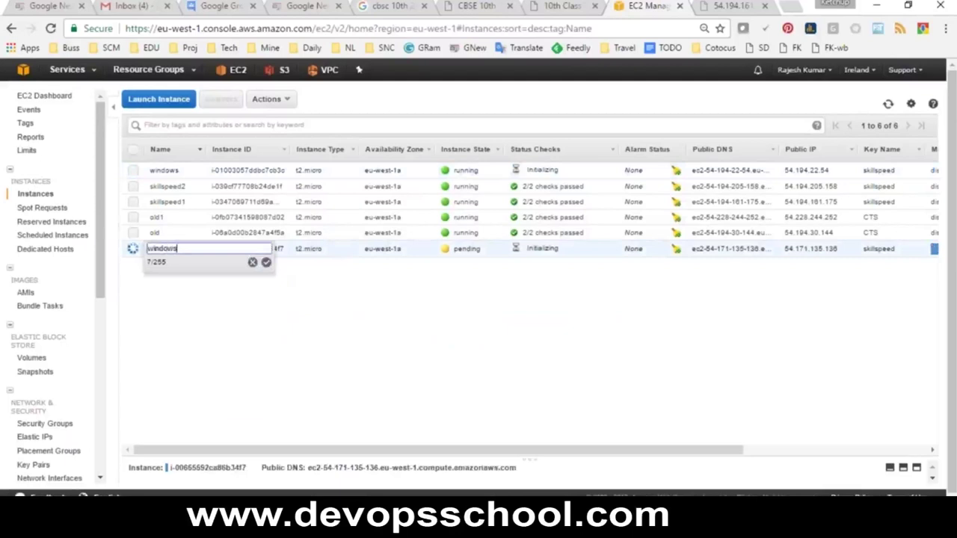
{"action": "key", "text": "Return"}
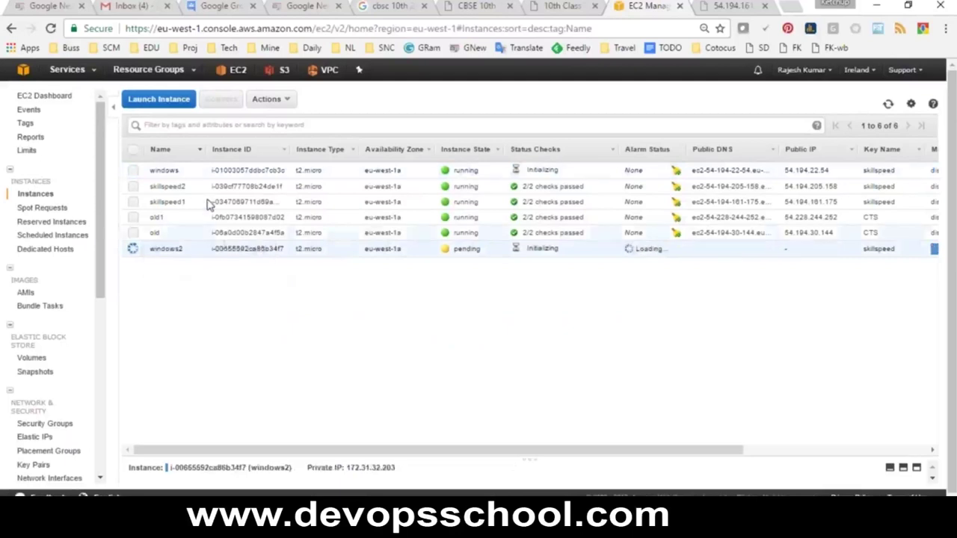
{"action": "left_click", "coordinate": [888, 104]}
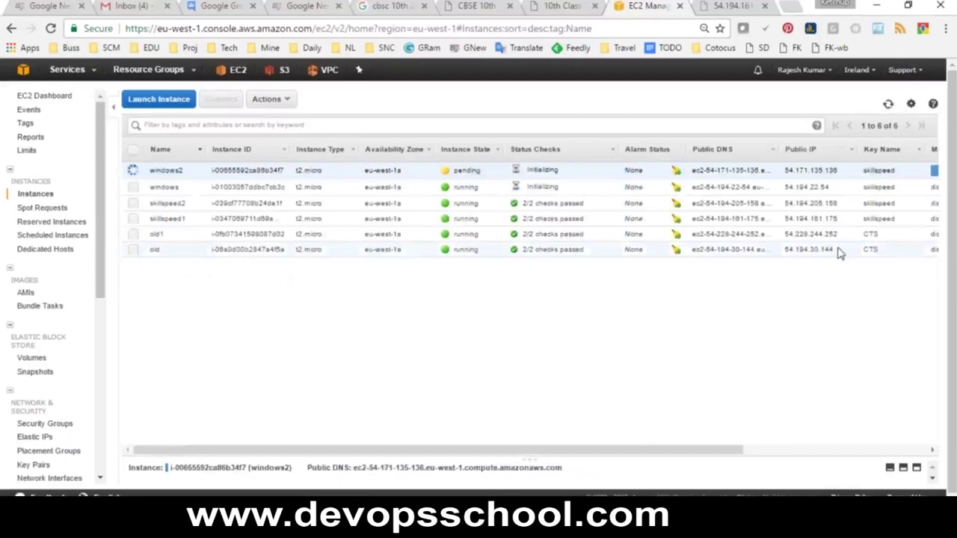
Examine the windows2 instance's public IP and refresh the instances list repeatedly to check its state and status checks.
{"action": "left_click", "coordinate": [833, 248]}
{"action": "left_click_drag", "start_coordinate": [838, 171], "coordinate": [780, 171]}
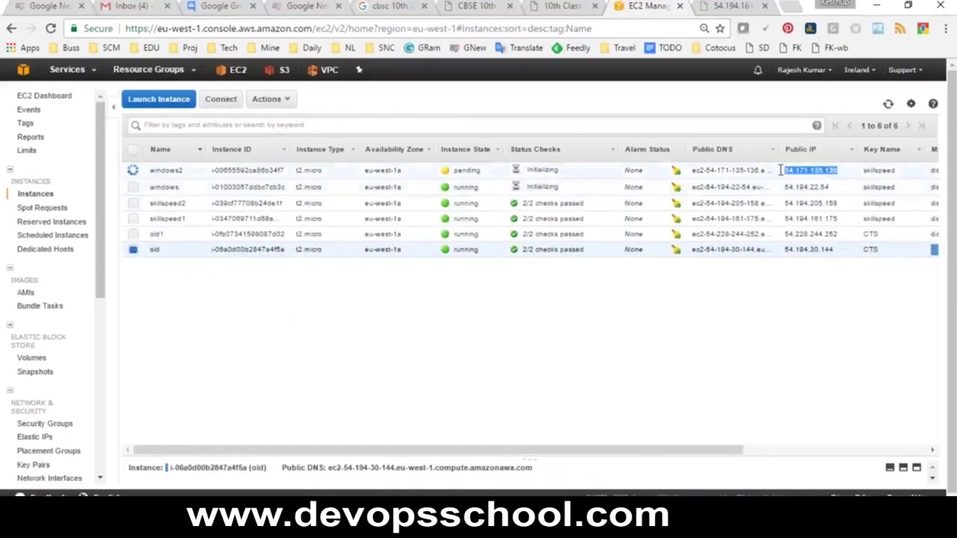
{"action": "left_click", "coordinate": [703, 331]}
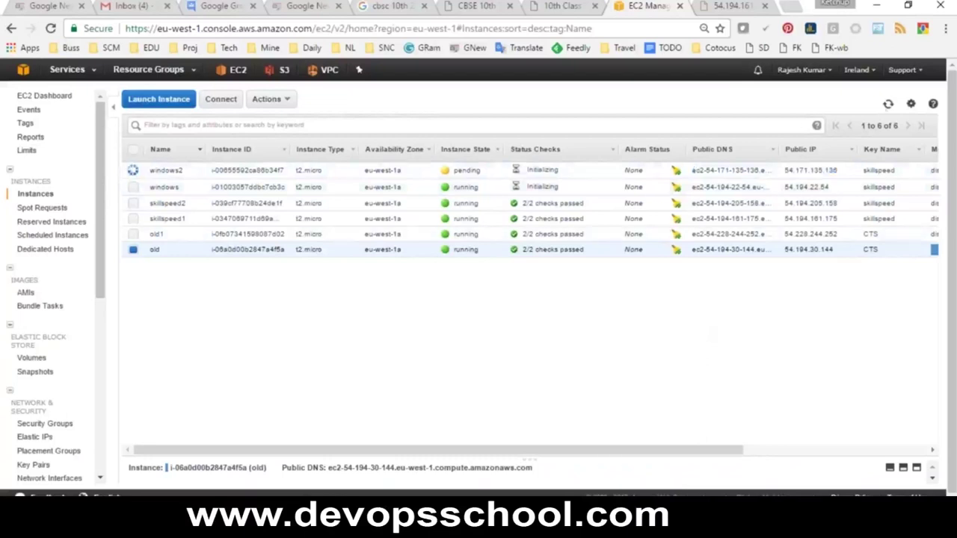
{"action": "left_click", "coordinate": [888, 104]}
{"action": "left_click", "coordinate": [889, 103]}
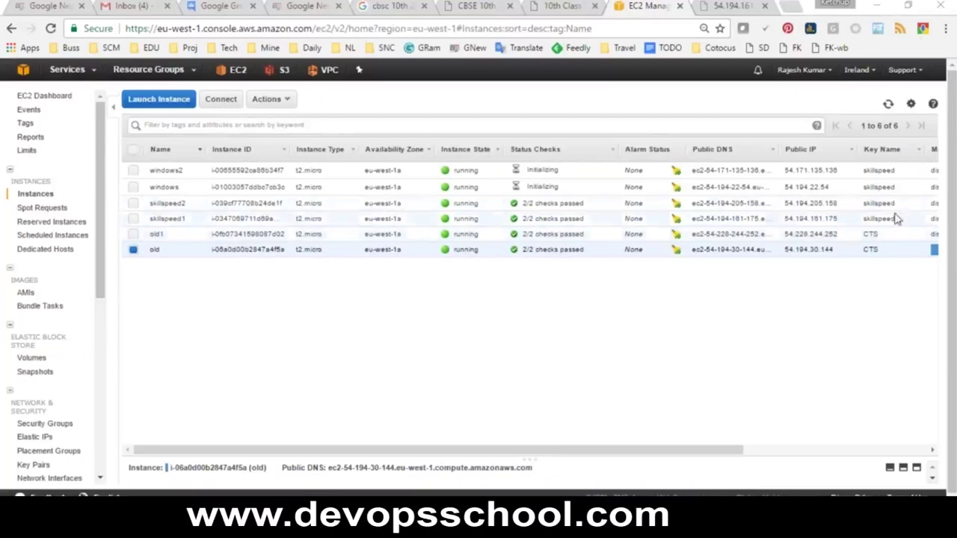
{"action": "left_click", "coordinate": [888, 104]}
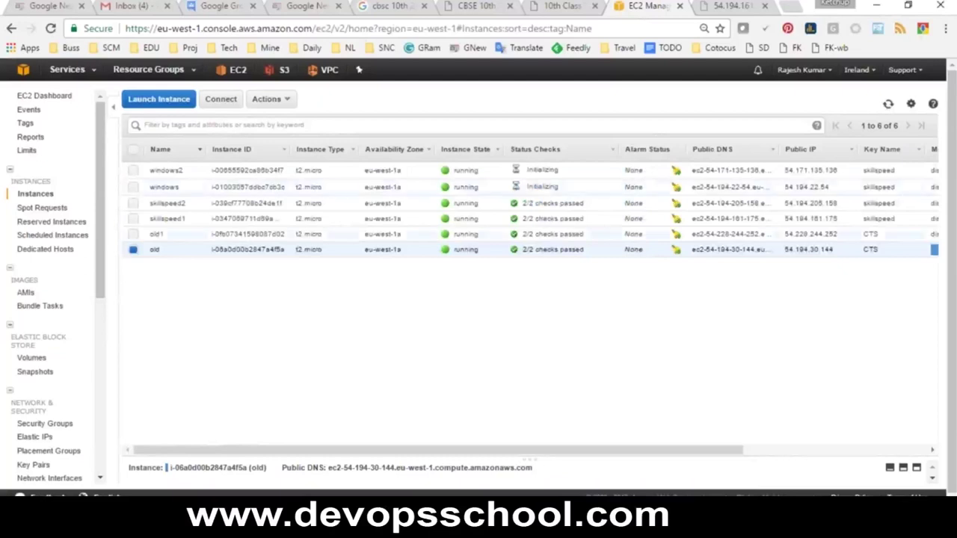
{"action": "left_click", "coordinate": [888, 104]}
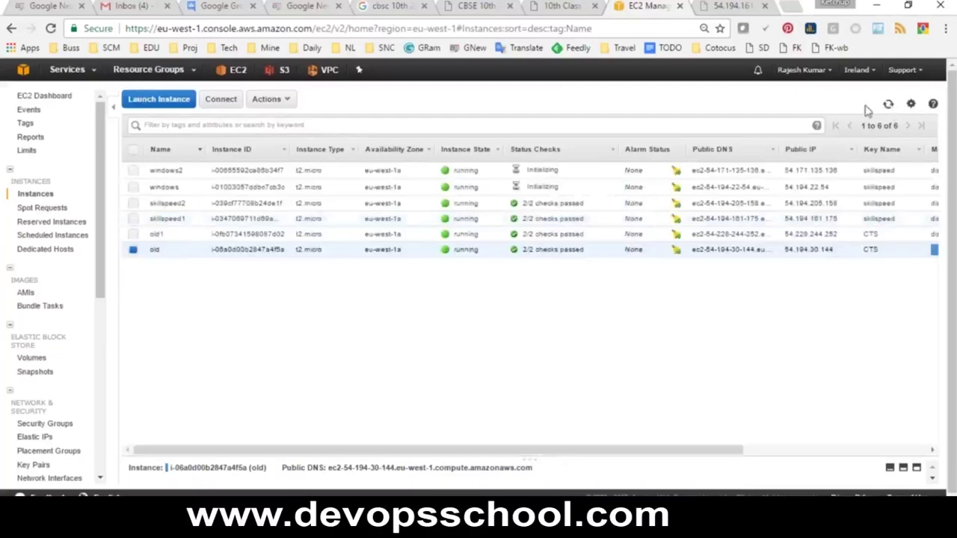
{"action": "left_click", "coordinate": [889, 104]}
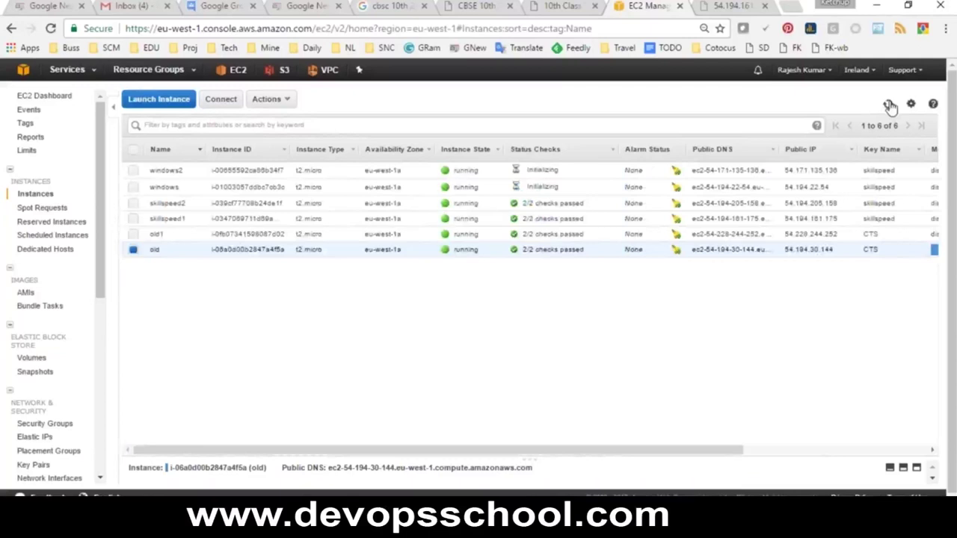
{"action": "left_click", "coordinate": [889, 104]}
{"action": "left_click", "coordinate": [890, 104]}
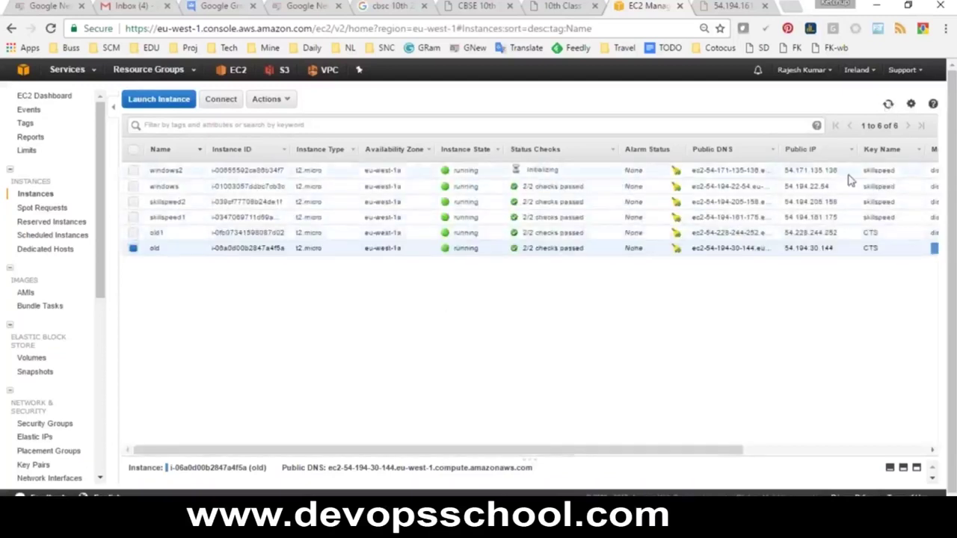
Try to connect through Remote Desktop to the windows2 instance's copied public IP 54.171.135.136 and close the connection window.
{"action": "mouse_move", "coordinate": [851, 181]}
{"action": "left_mouse_down"}
{"action": "mouse_move", "coordinate": [782, 171]}
{"action": "mouse_move", "coordinate": [839, 173]}
{"action": "left_mouse_up"}
{"action": "key", "text": "ctrl+c"}
{"action": "right_click", "coordinate": [790, 169]}
{"action": "right_click", "coordinate": [827, 169]}
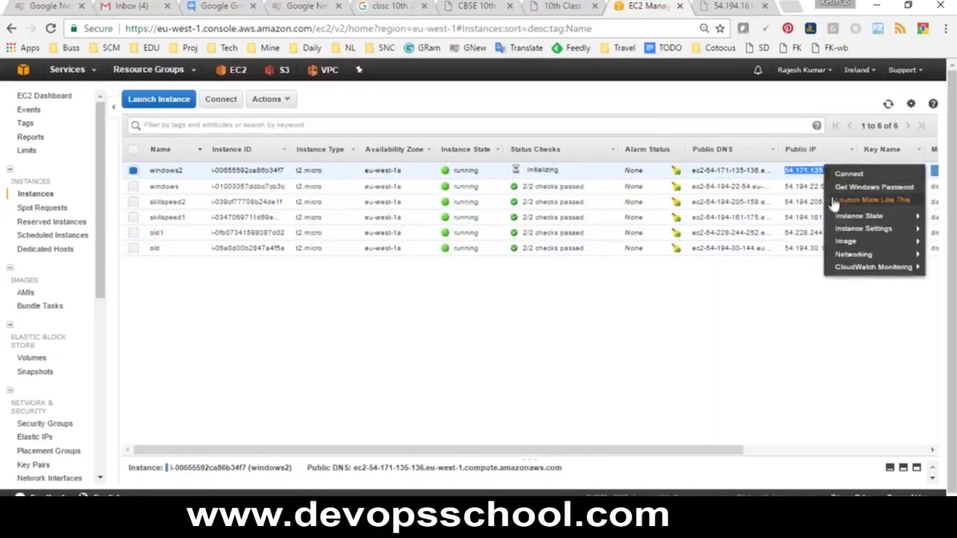
{"action": "left_click", "coordinate": [780, 291]}
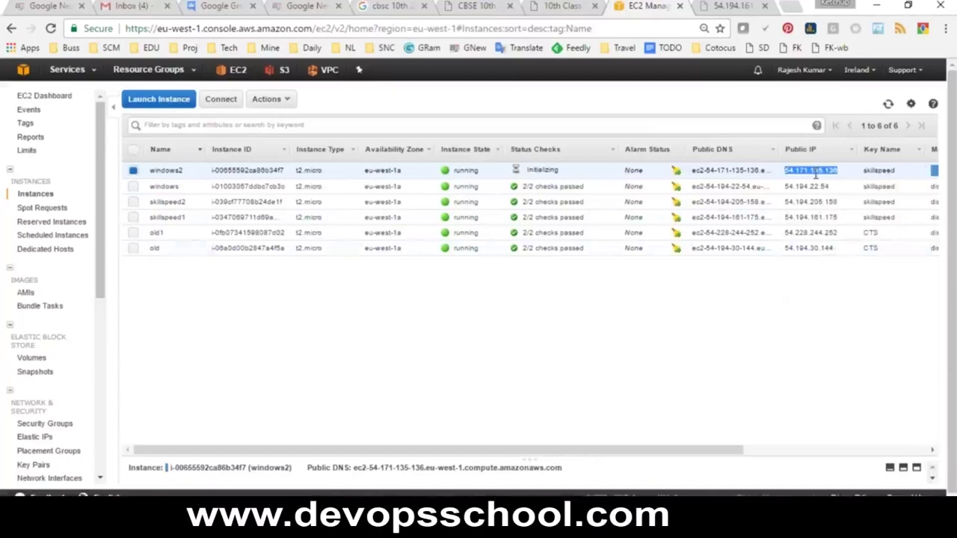
{"action": "key", "text": "super+r"}
{"action": "key", "text": "Return"}
{"action": "key", "text": "ctrl+v"}
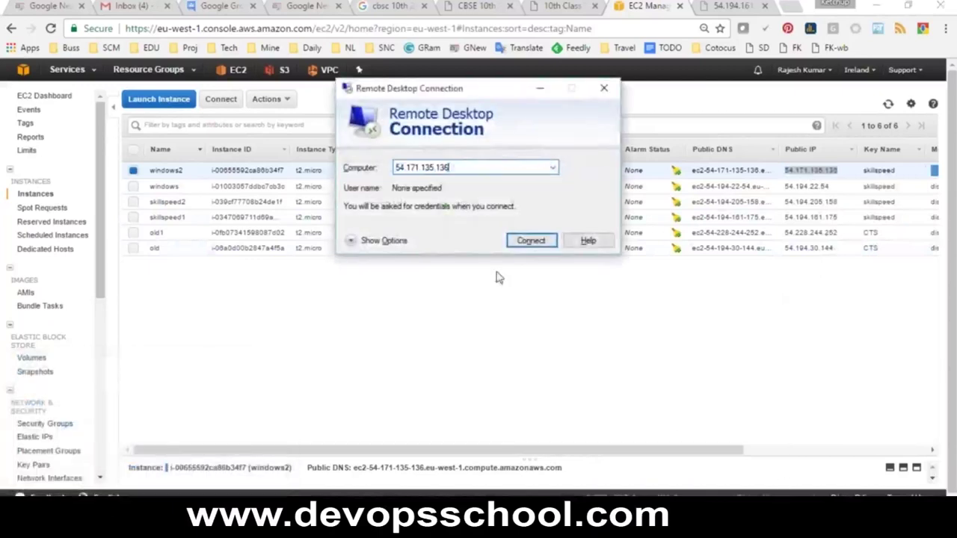
{"action": "left_click", "coordinate": [524, 240]}
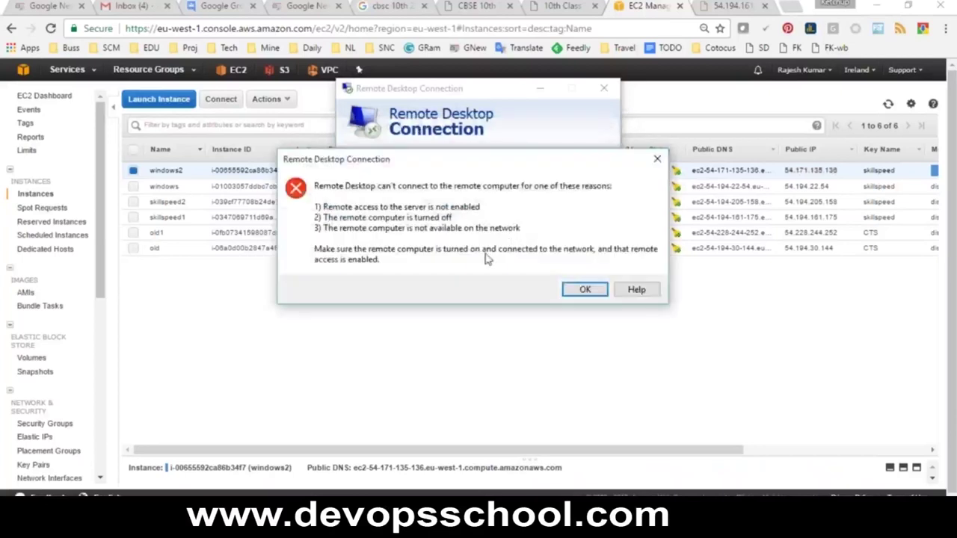
{"action": "left_click", "coordinate": [587, 290]}
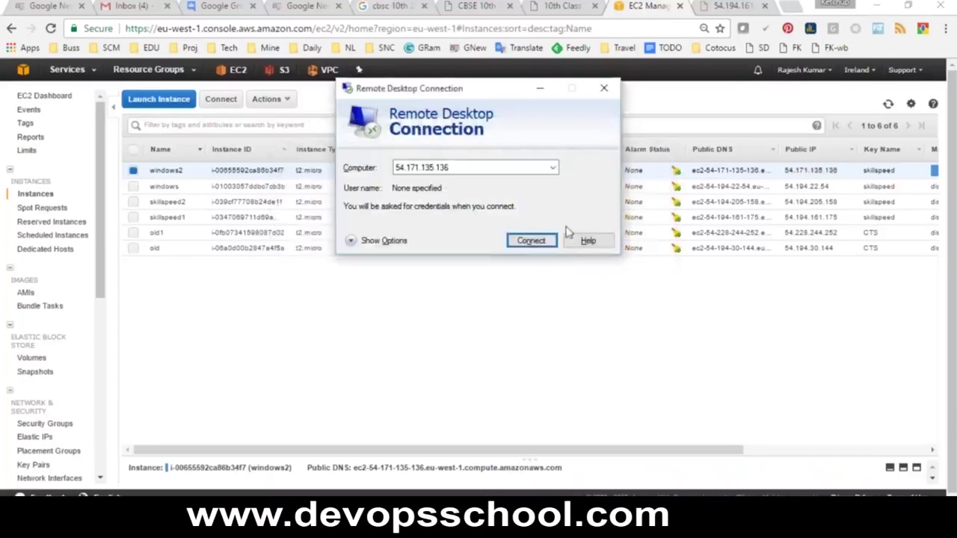
{"action": "left_click", "coordinate": [608, 94]}
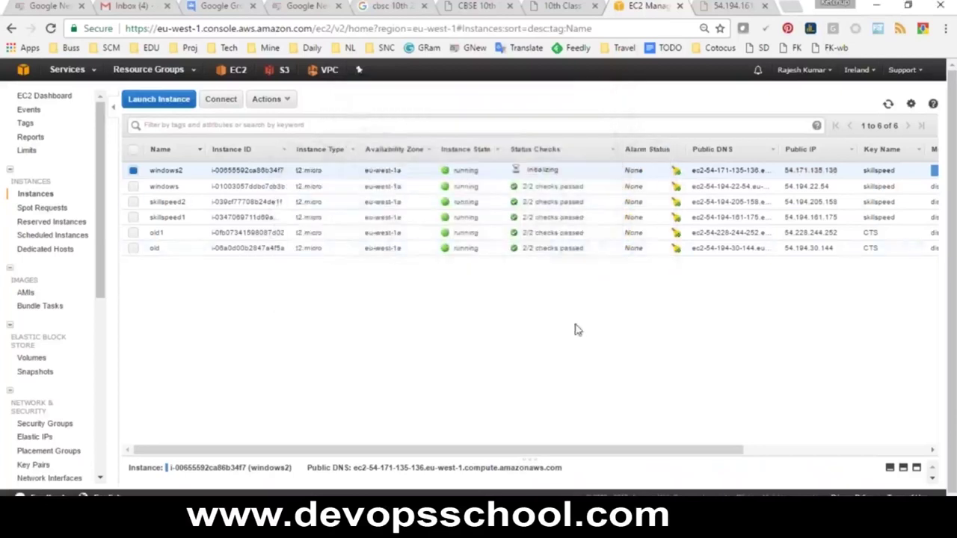
Refresh the instances list and connect through Remote Desktop to windows2's public IP 54.171.135.136, up to the credentials prompt.
{"action": "left_click", "coordinate": [888, 105]}
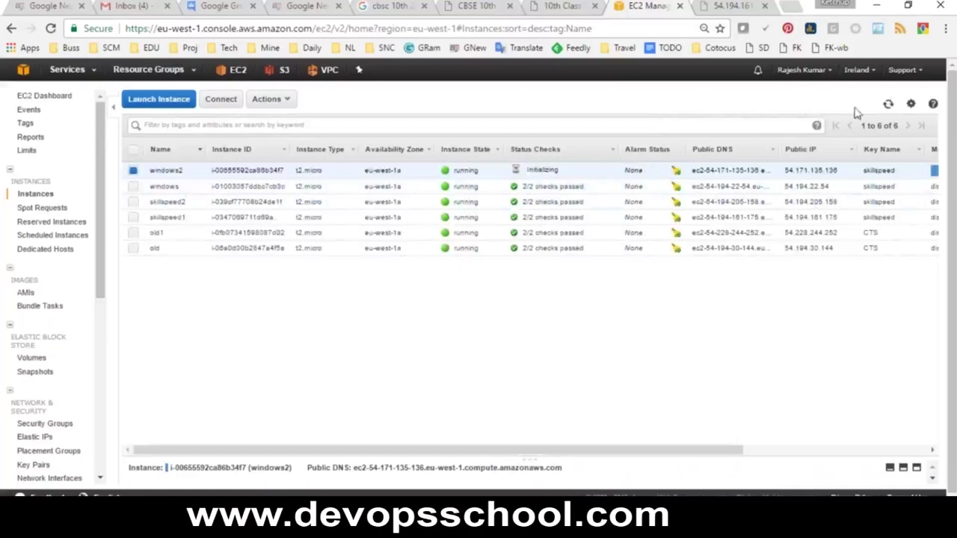
{"action": "left_click", "coordinate": [888, 104]}
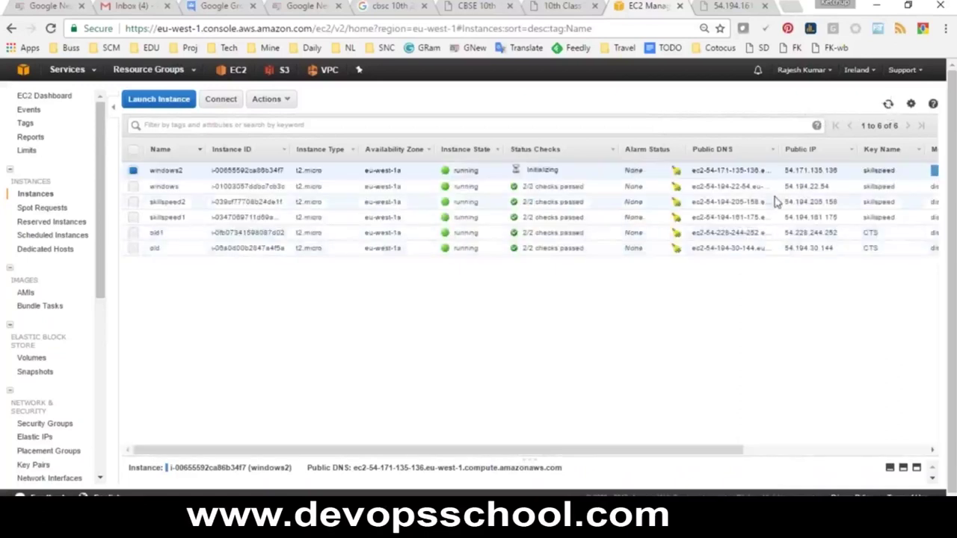
{"action": "left_click_drag", "start_coordinate": [839, 171], "coordinate": [790, 165]}
{"action": "key", "text": "ctrl+c"}
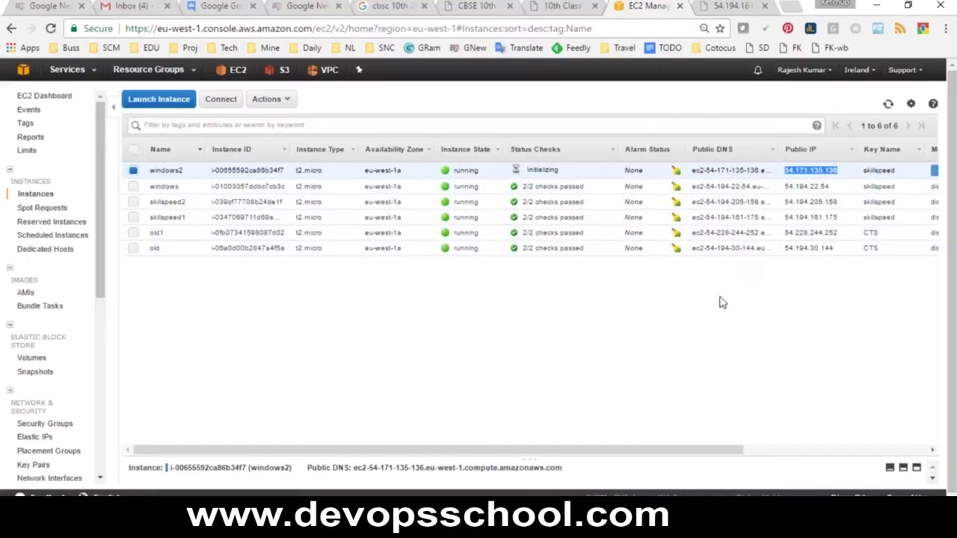
{"action": "key", "text": "super+r"}
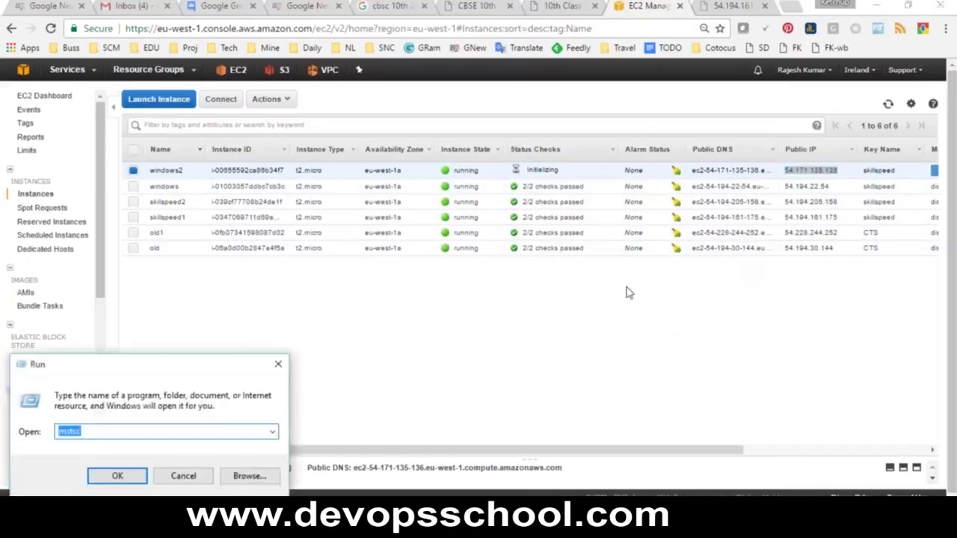
{"action": "key", "text": "Return"}
{"action": "key", "text": "ctrl+v"}
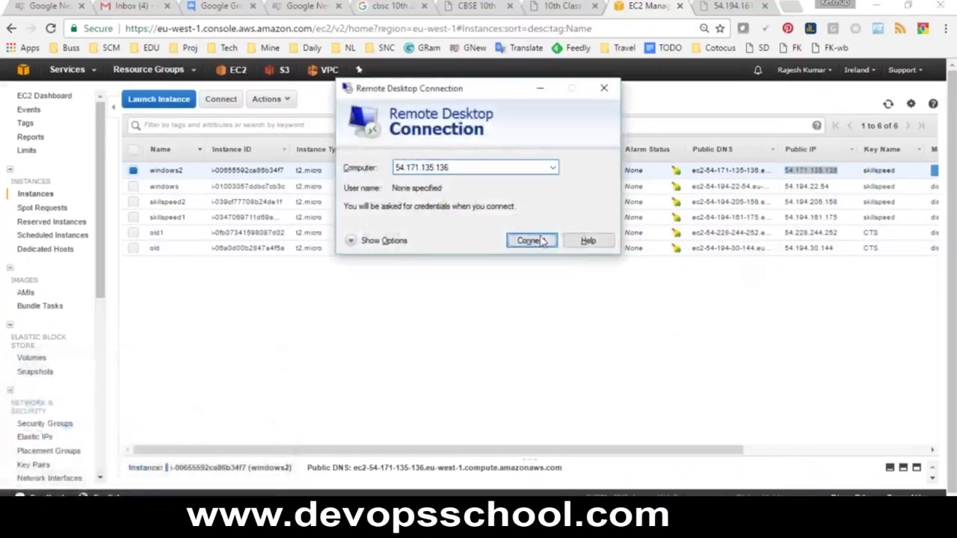
{"action": "left_click", "coordinate": [542, 241]}
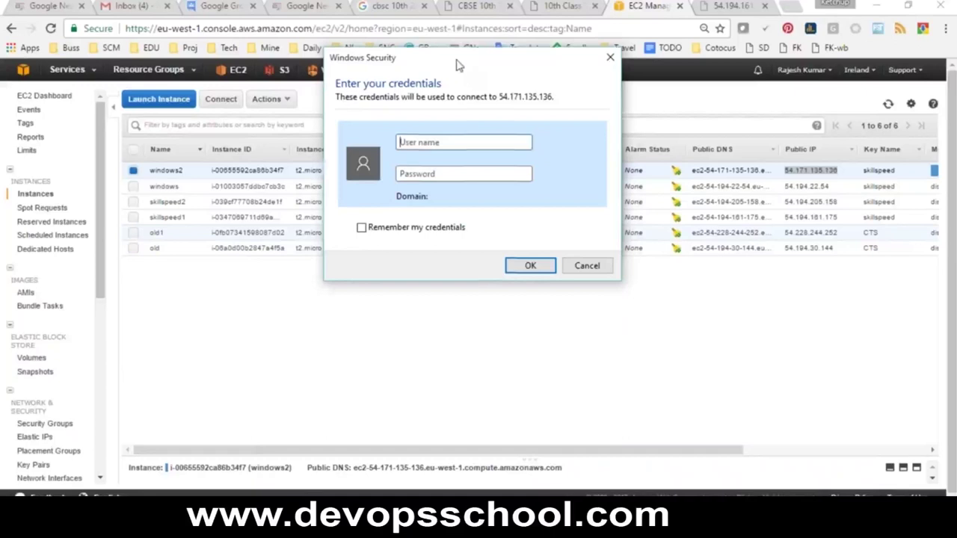
{"action": "left_click_drag", "start_coordinate": [456, 64], "coordinate": [497, 239]}
{"action": "left_click", "coordinate": [499, 240]}
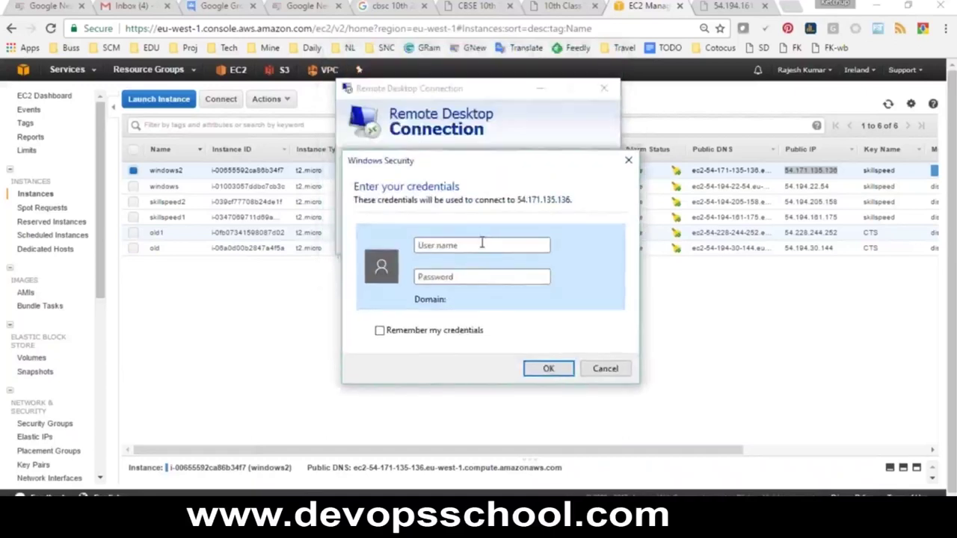
{"action": "left_click", "coordinate": [477, 277]}
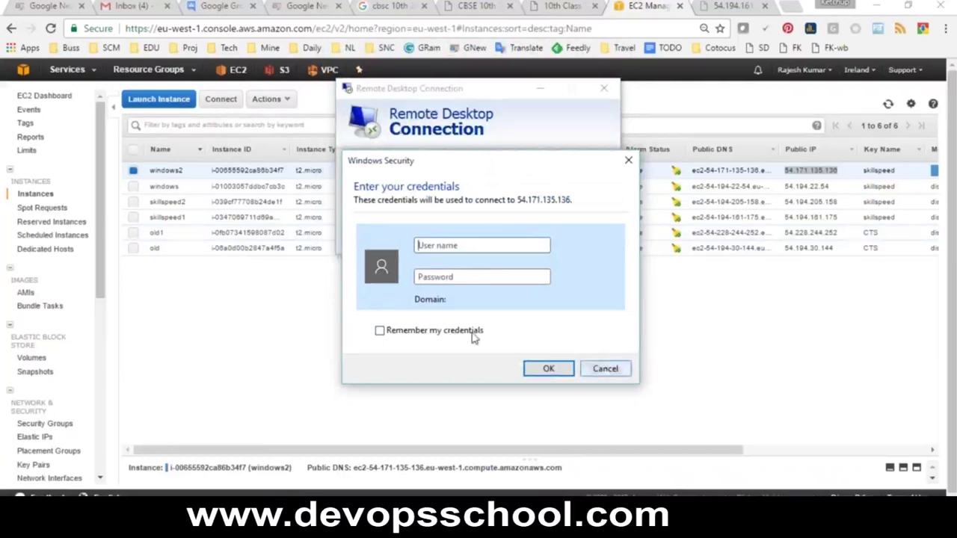
Return to the instances list, open the connection details for the windows2 instance and close them.
{"action": "left_click", "coordinate": [228, 297]}
{"action": "left_click", "coordinate": [133, 173]}
{"action": "left_click", "coordinate": [133, 173]}
{"action": "left_click", "coordinate": [286, 100]}
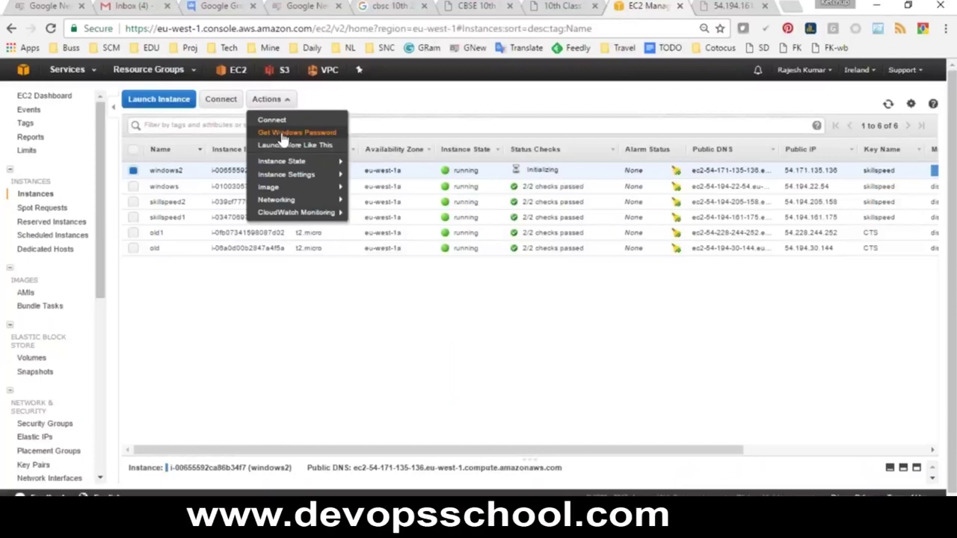
{"action": "left_click", "coordinate": [421, 160]}
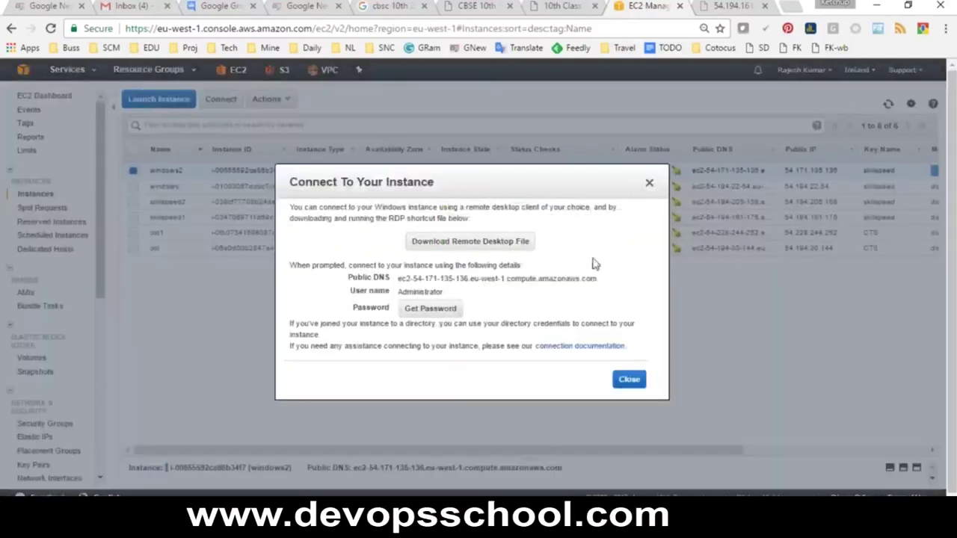
{"action": "left_click", "coordinate": [649, 183]}
Try to retrieve the default Windows administrator password for windows2, read the notice and cancel.
{"action": "left_click", "coordinate": [267, 100]}
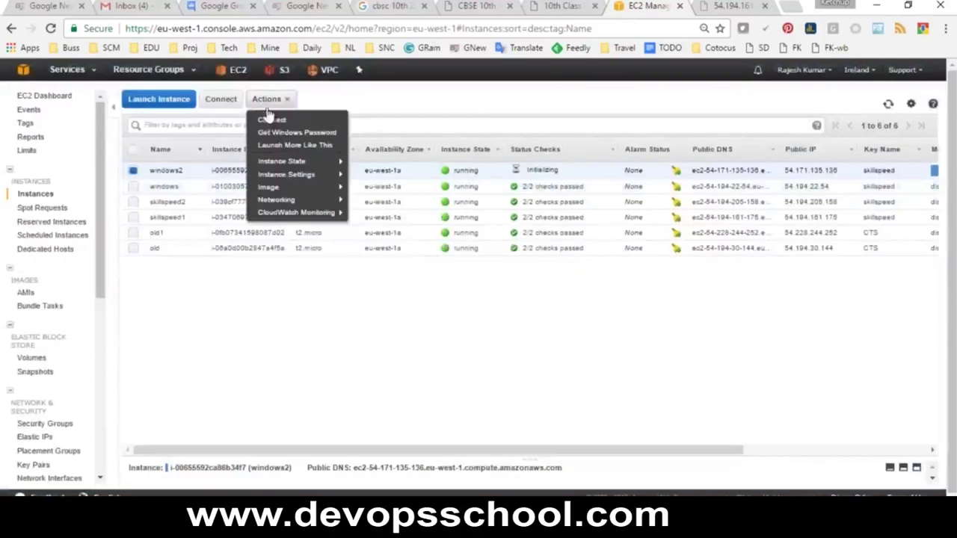
{"action": "left_click", "coordinate": [278, 134]}
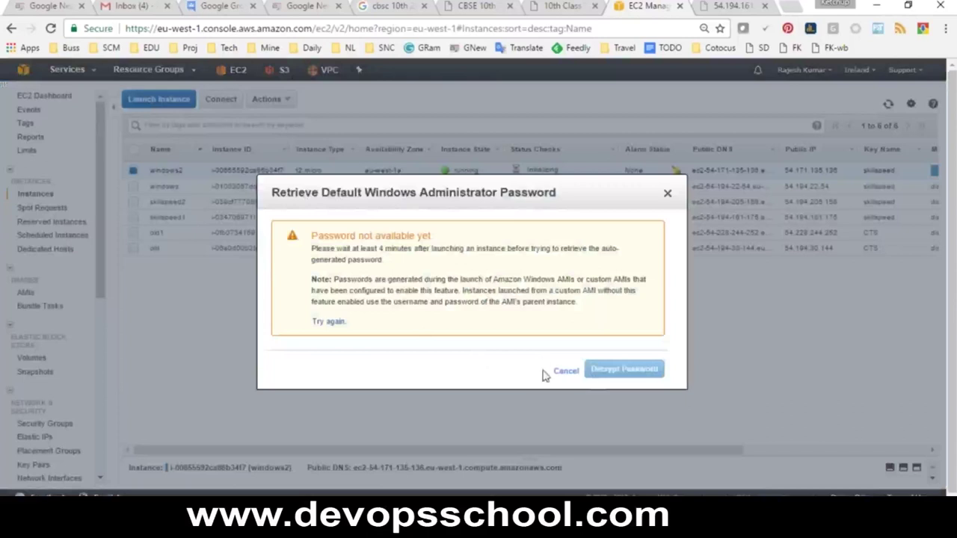
{"action": "left_click_drag", "start_coordinate": [319, 235], "coordinate": [480, 282]}
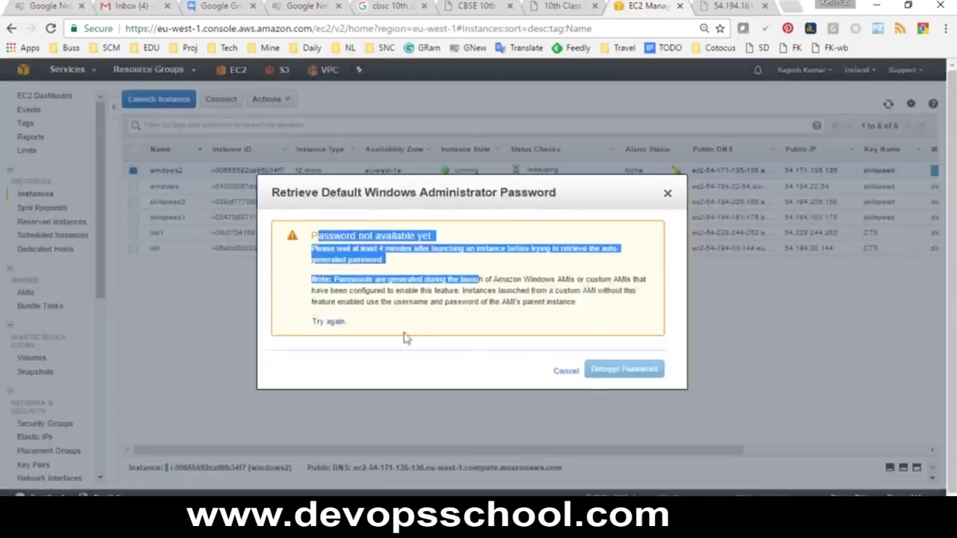
{"action": "left_click", "coordinate": [564, 370]}
Open the connection details for windows2 and examine its public DNS and user name.
{"action": "left_click", "coordinate": [268, 99]}
{"action": "left_click", "coordinate": [278, 123]}
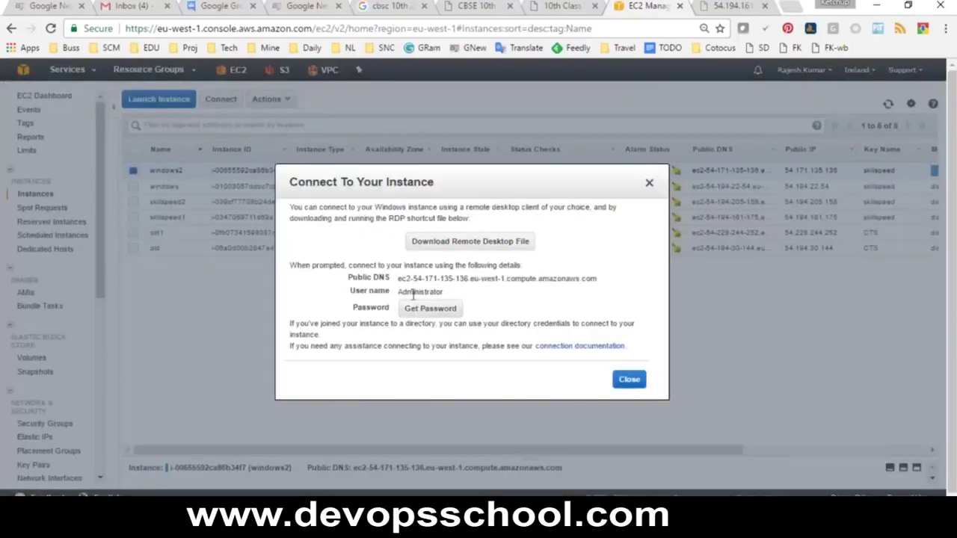
{"action": "left_click_drag", "start_coordinate": [400, 278], "coordinate": [604, 280]}
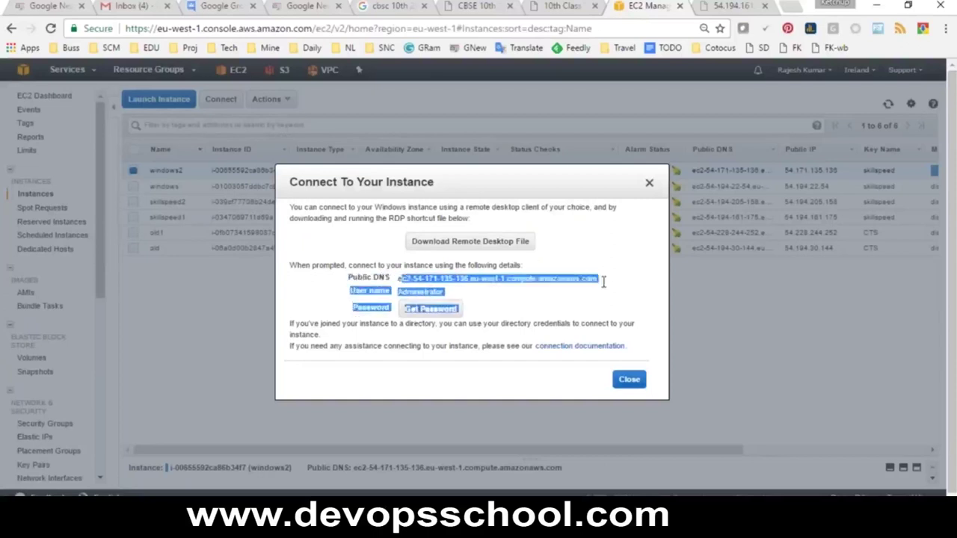
{"action": "left_click", "coordinate": [470, 295]}
{"action": "double_click", "coordinate": [424, 292]}
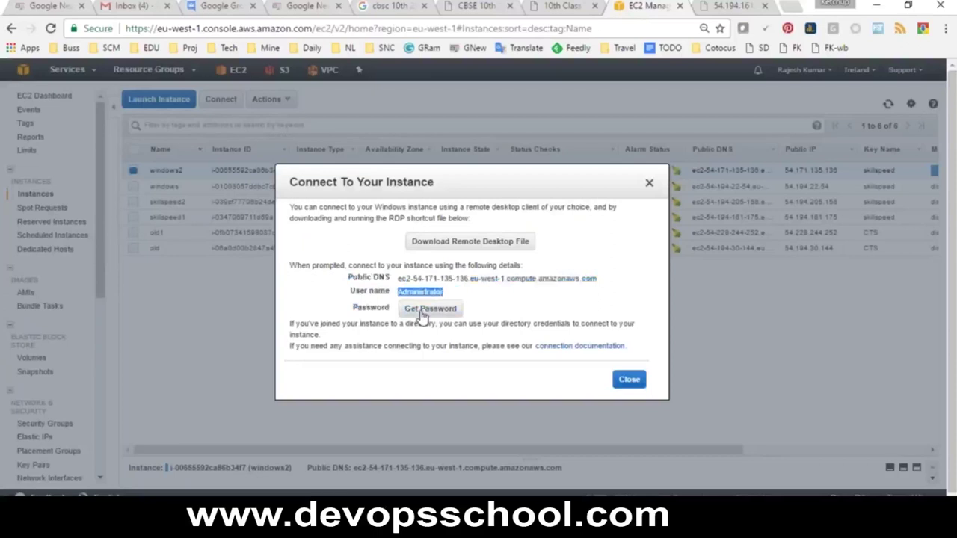
Try to get the windows2 password from its connection details, read the waiting-time note and close the dialog.
{"action": "left_click", "coordinate": [423, 312]}
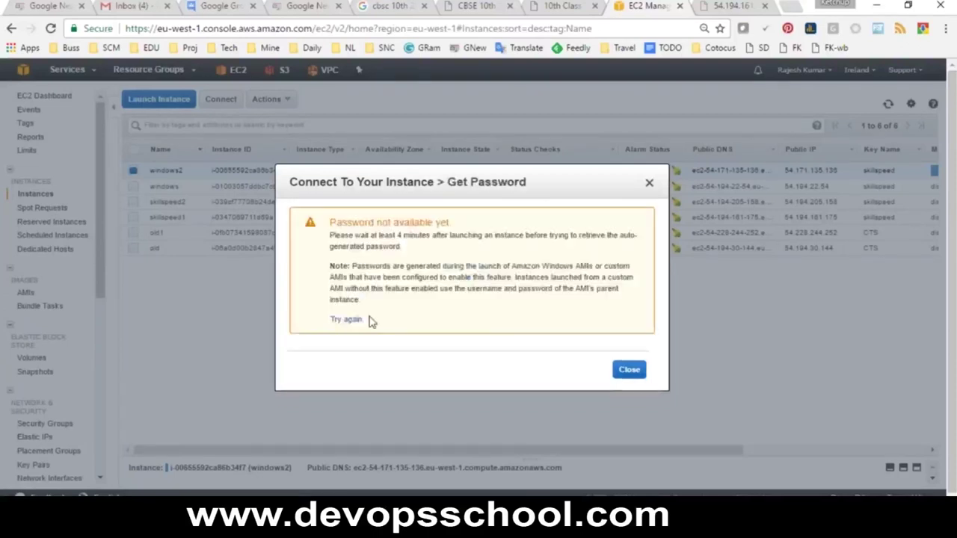
{"action": "left_click_drag", "start_coordinate": [370, 235], "coordinate": [445, 236]}
{"action": "left_click", "coordinate": [516, 251]}
{"action": "left_click_drag", "start_coordinate": [336, 244], "coordinate": [414, 248]}
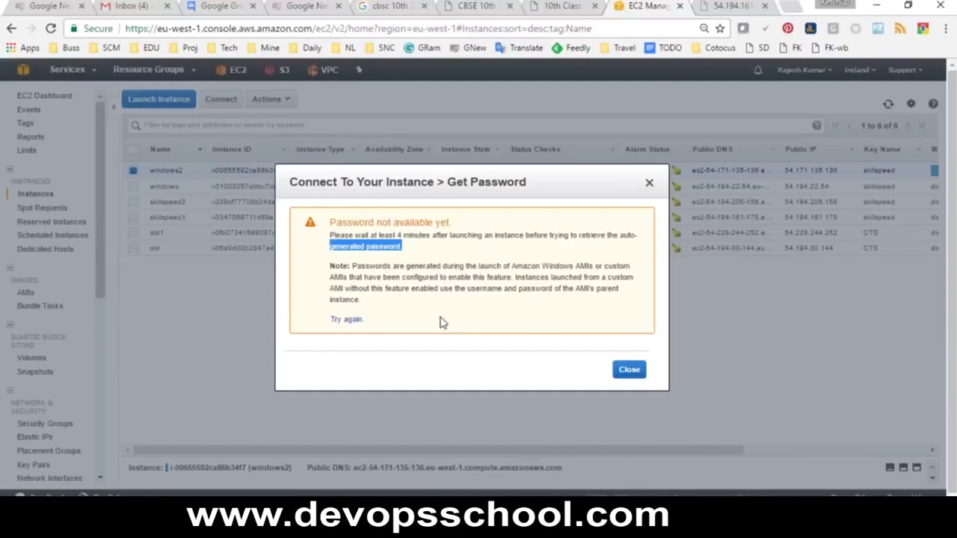
{"action": "left_click", "coordinate": [627, 371]}
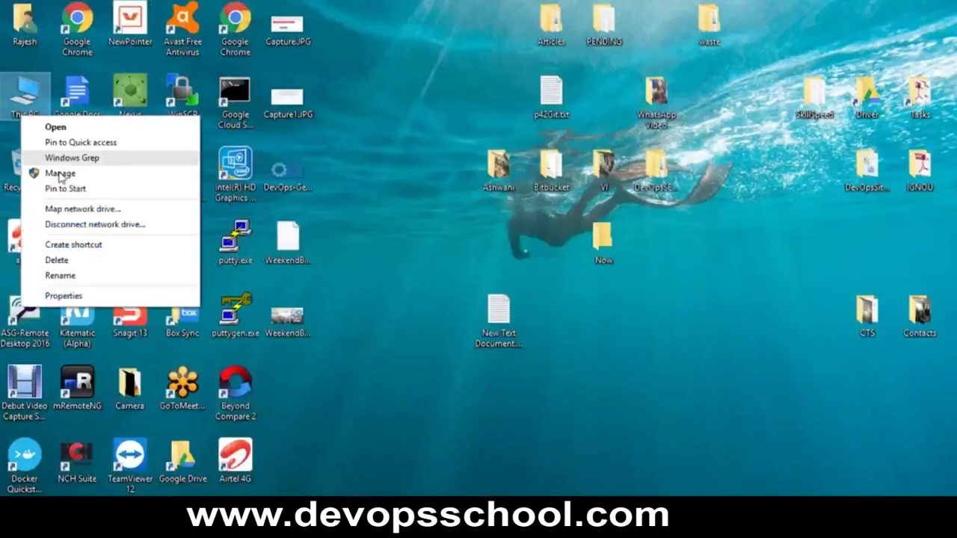
Switch to the local computer's System properties and examine its Remote Assistance and Remote Desktop settings.
{"action": "left_click", "coordinate": [436, 200]}
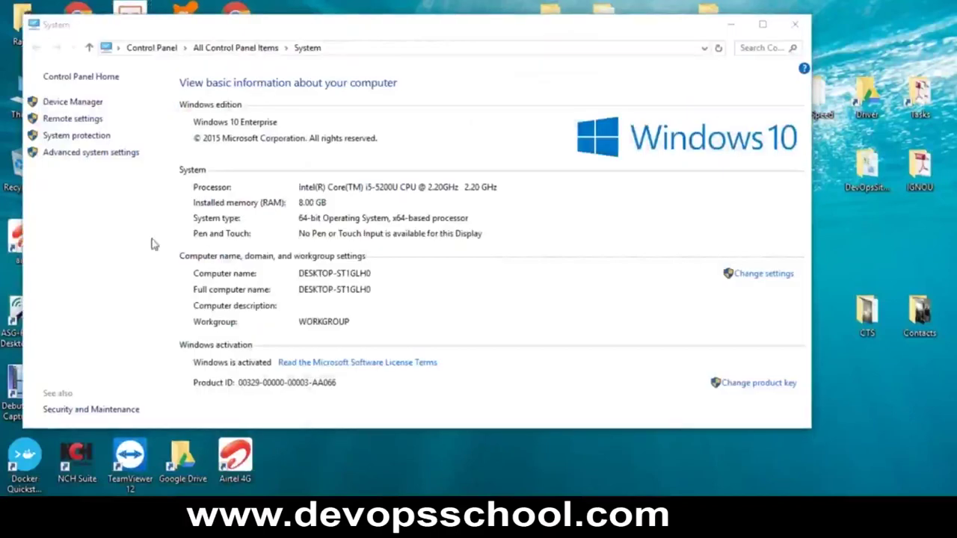
{"action": "left_click", "coordinate": [49, 119]}
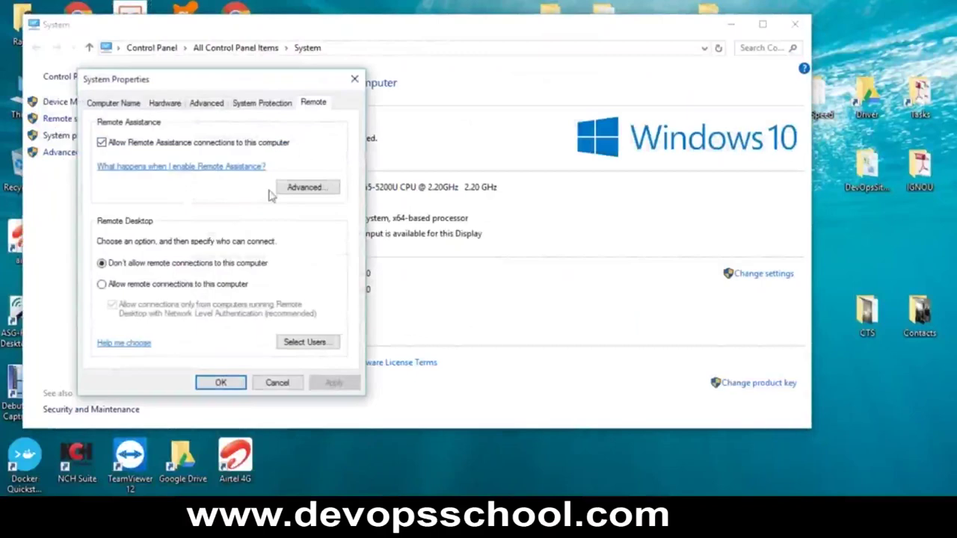
{"action": "left_click", "coordinate": [741, 317]}
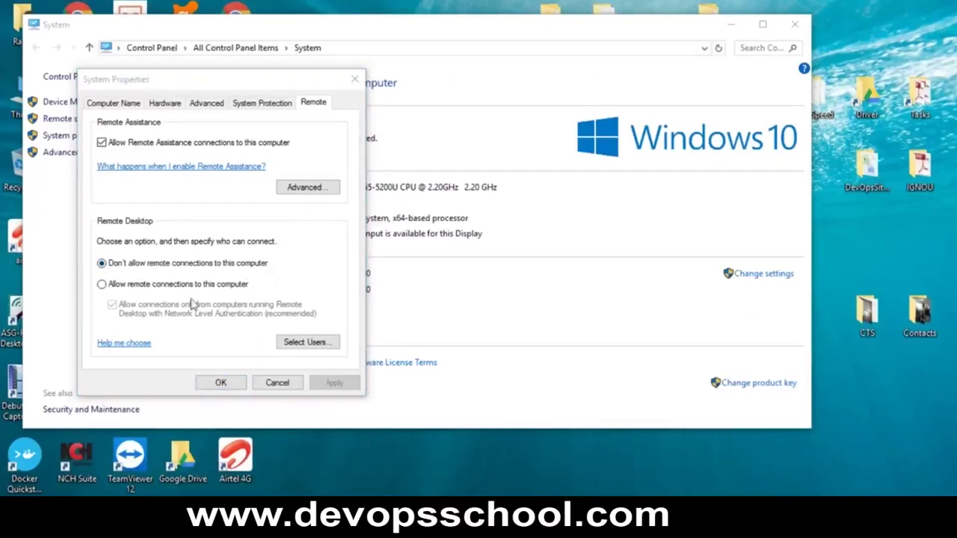
Allow remote connections to this computer in the system's Remote Desktop settings and apply the change.
{"action": "left_click", "coordinate": [136, 292]}
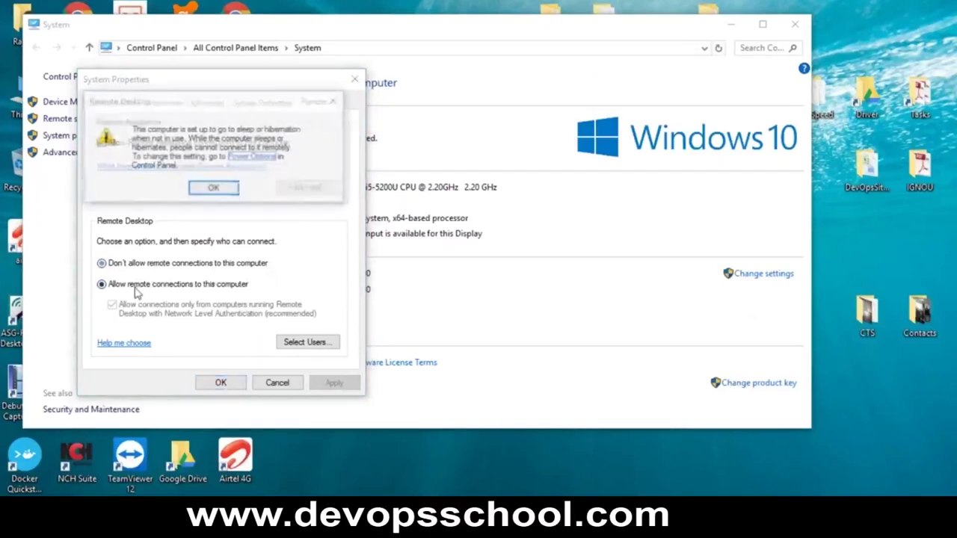
{"action": "left_click", "coordinate": [213, 188]}
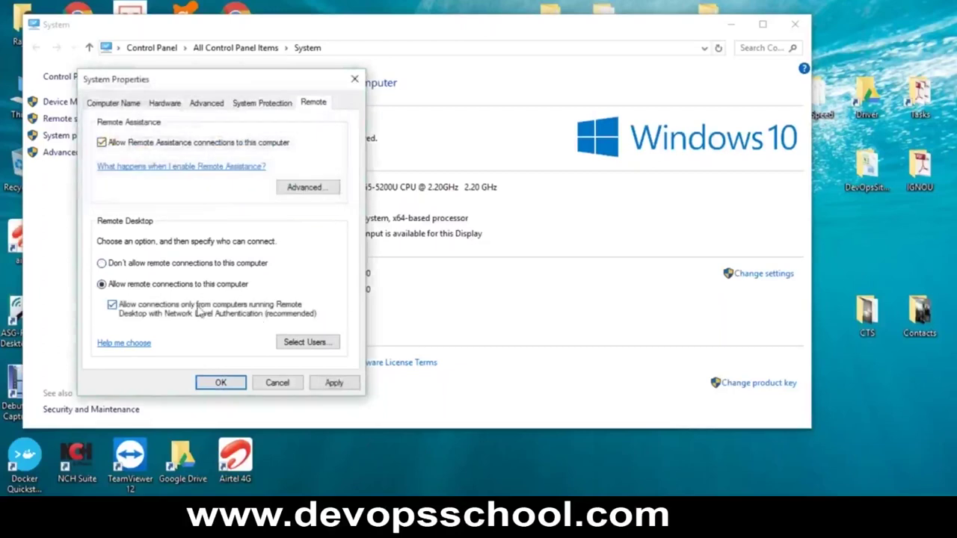
{"action": "left_click", "coordinate": [319, 383]}
{"action": "left_click", "coordinate": [221, 383]}
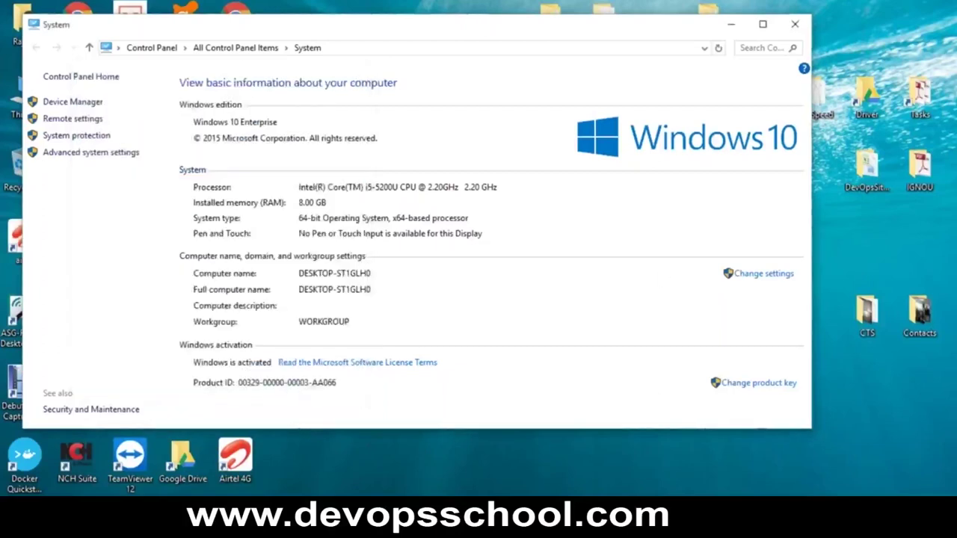
{"action": "left_click", "coordinate": [946, 200]}
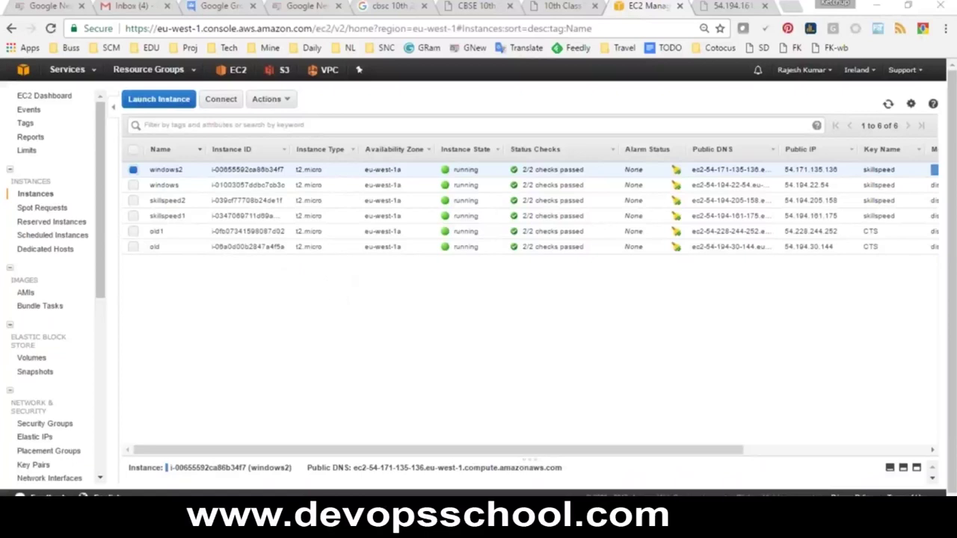
Switch to the untitled Notepad notes, reposition their window over the instance list and highlight part of the host name.
{"action": "mouse_move", "coordinate": [532, 516]}
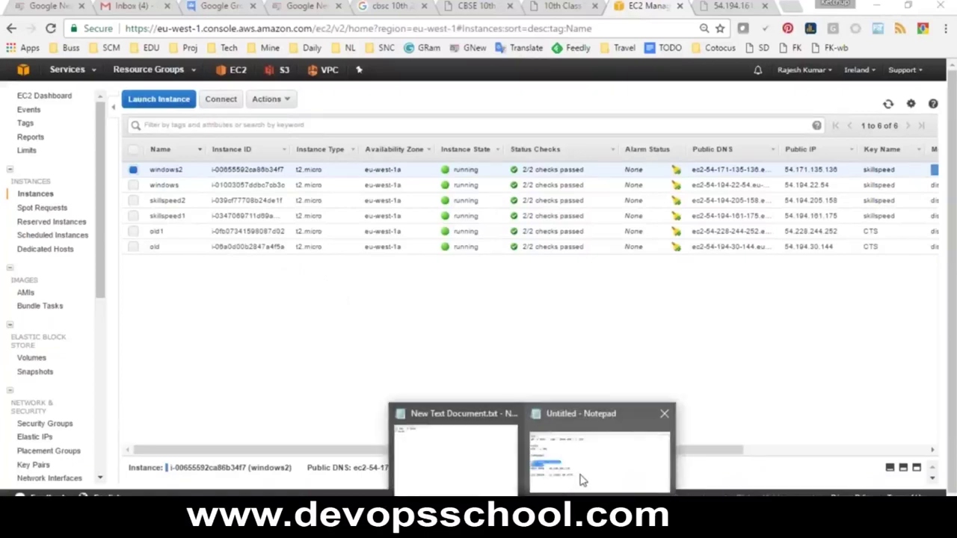
{"action": "left_click", "coordinate": [583, 480]}
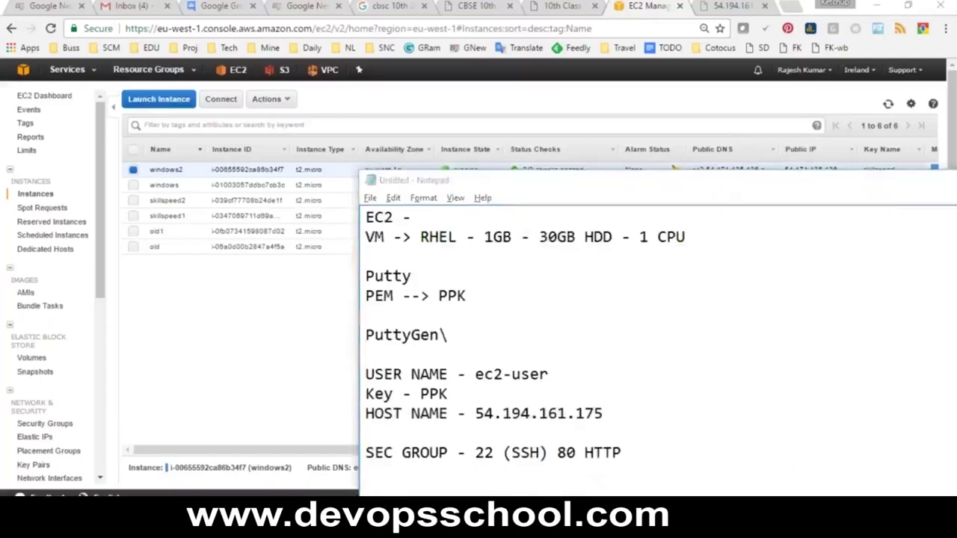
{"action": "left_click", "coordinate": [605, 190]}
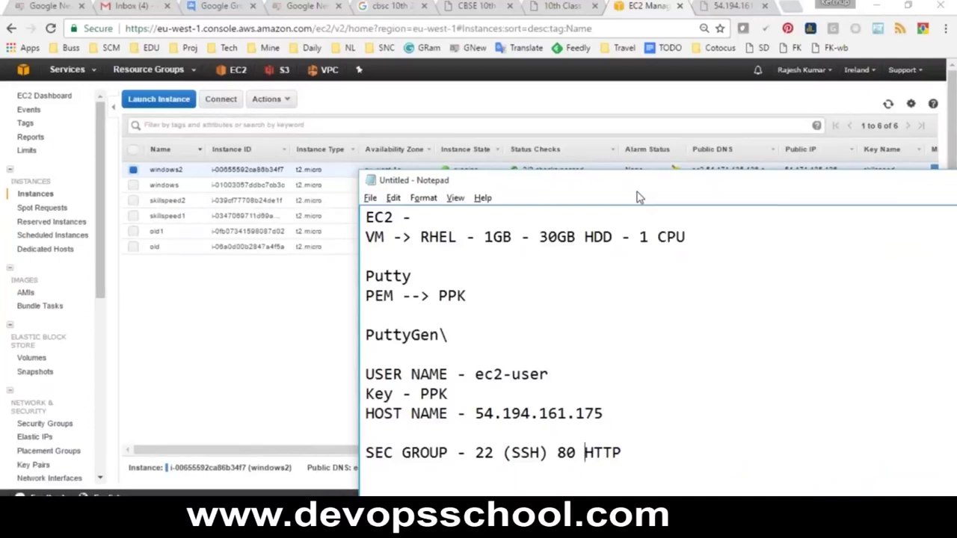
{"action": "double_click", "coordinate": [645, 274]}
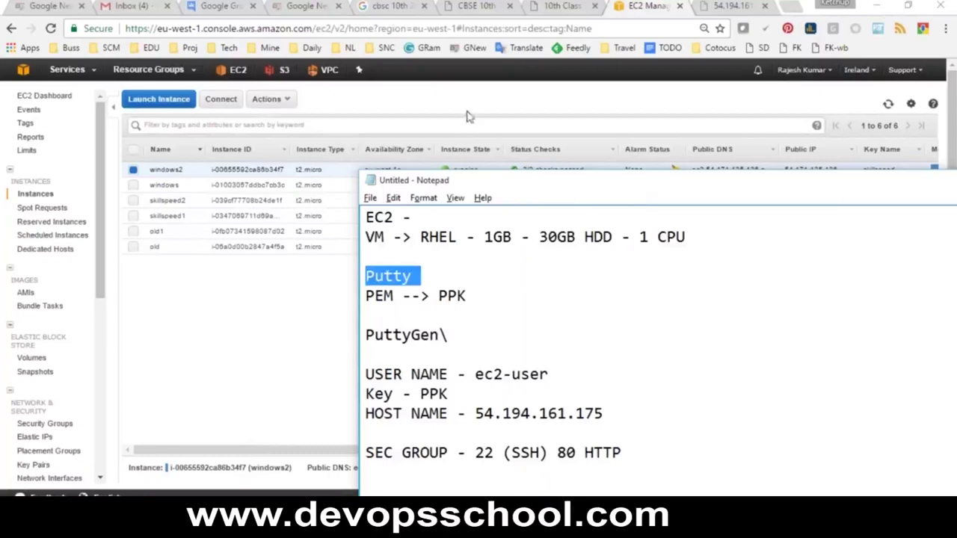
{"action": "left_click_drag", "start_coordinate": [609, 181], "coordinate": [706, 96]}
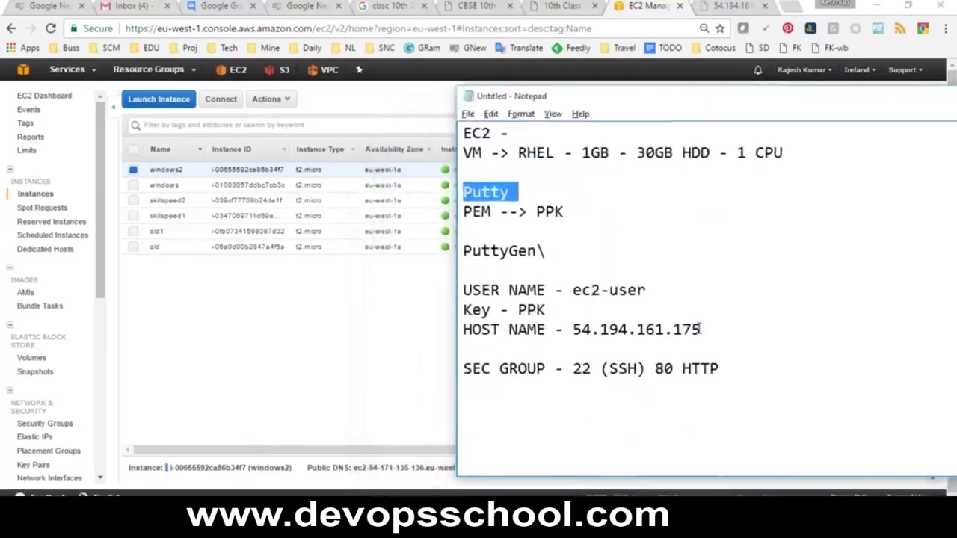
{"action": "left_click_drag", "start_coordinate": [700, 329], "coordinate": [651, 323]}
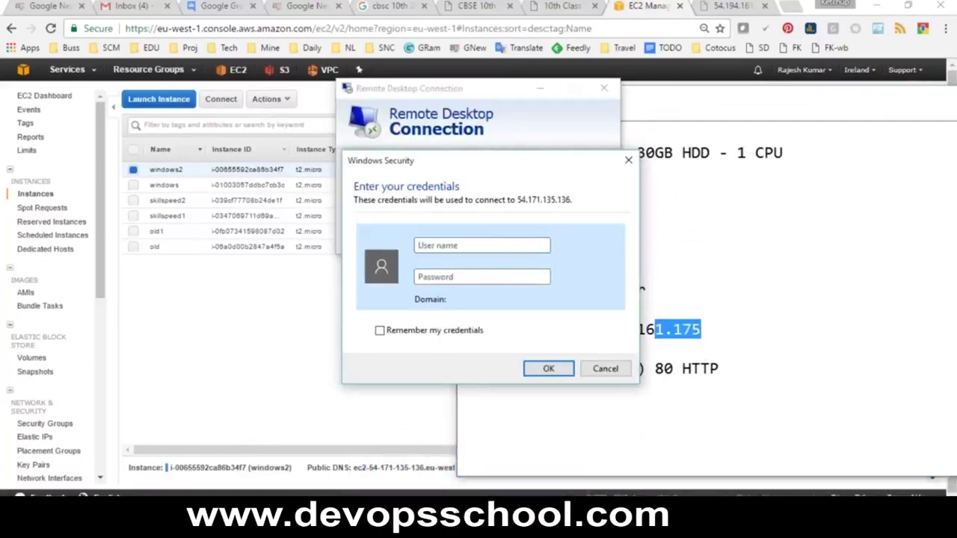
Return to the EC2 instance list, refresh it and open password retrieval for the windows2 instance.
{"action": "left_click", "coordinate": [445, 469]}
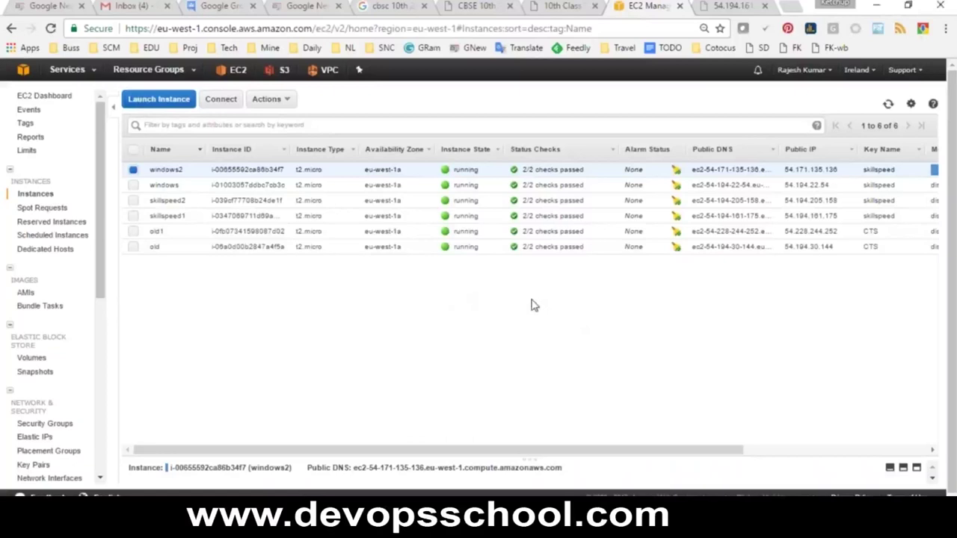
{"action": "left_click", "coordinate": [889, 104]}
{"action": "left_click", "coordinate": [273, 101]}
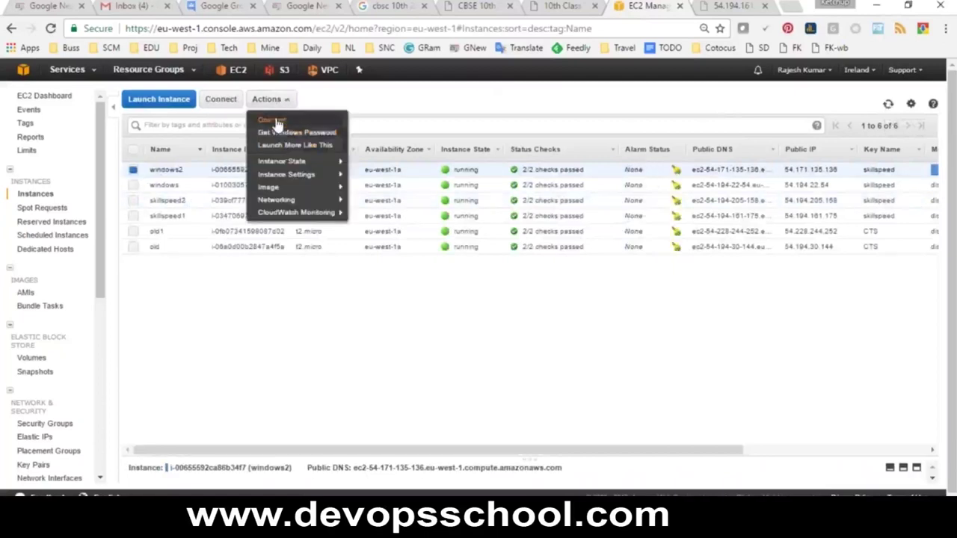
{"action": "left_click", "coordinate": [279, 132]}
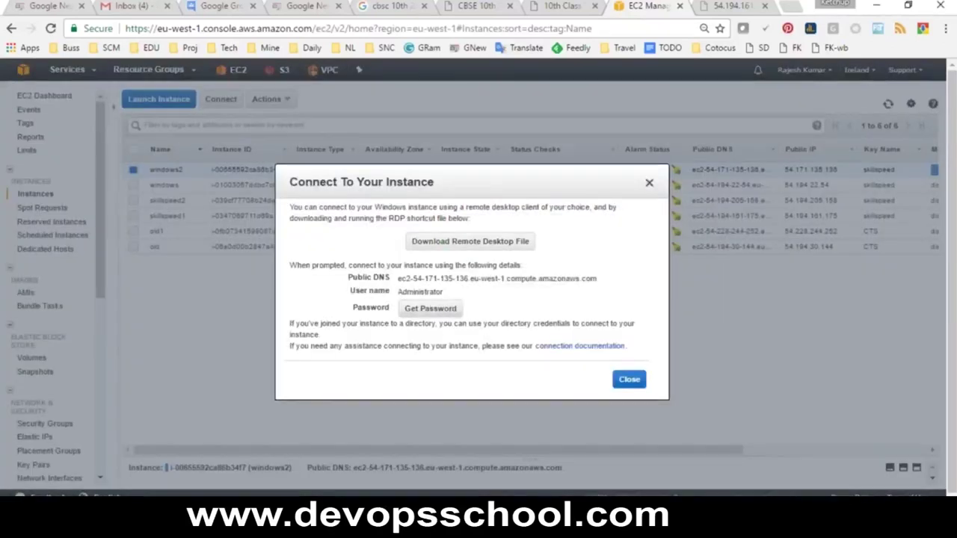
{"action": "left_click", "coordinate": [430, 309]}
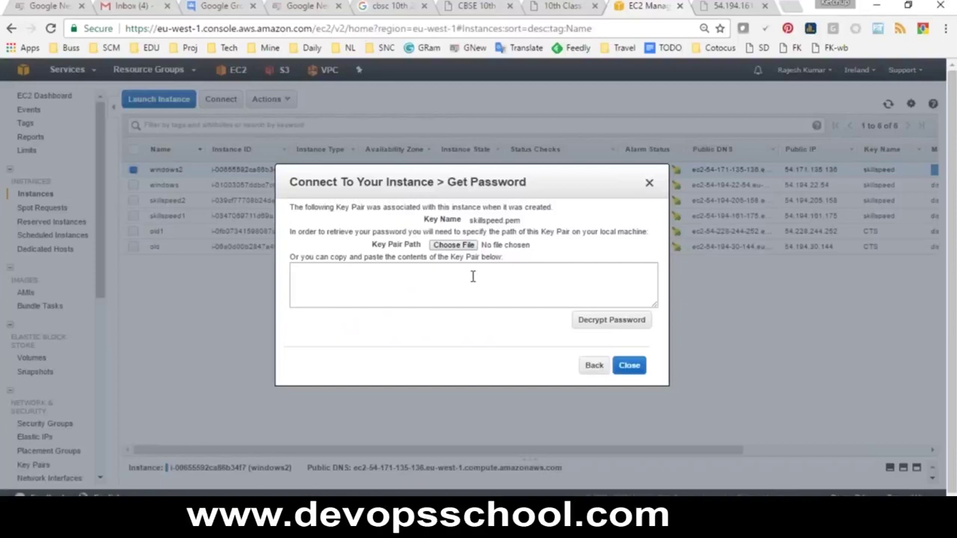
Decrypt the windows2 administrator password using skillspeed.pem from the Desktop's SkillSpeed folder.
{"action": "left_click", "coordinate": [454, 245]}
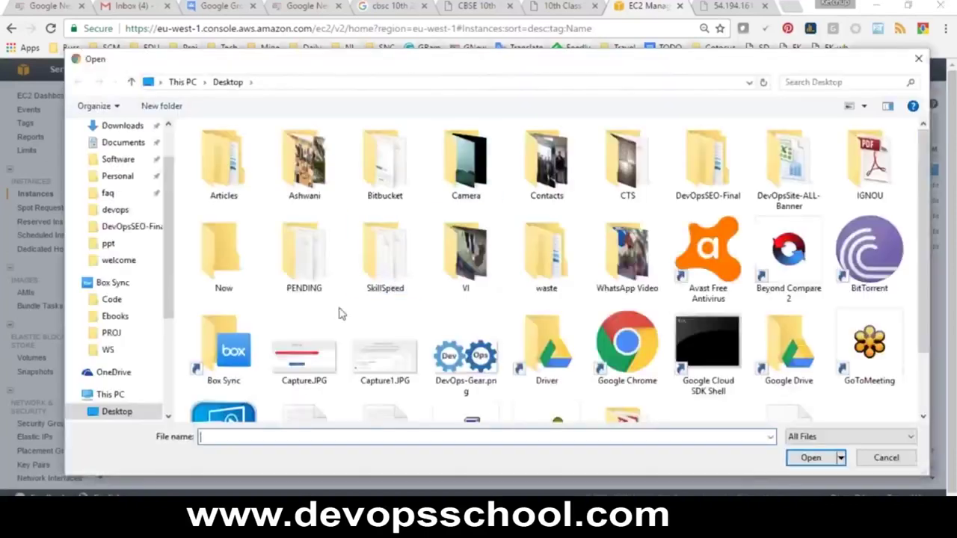
{"action": "double_click", "coordinate": [389, 254]}
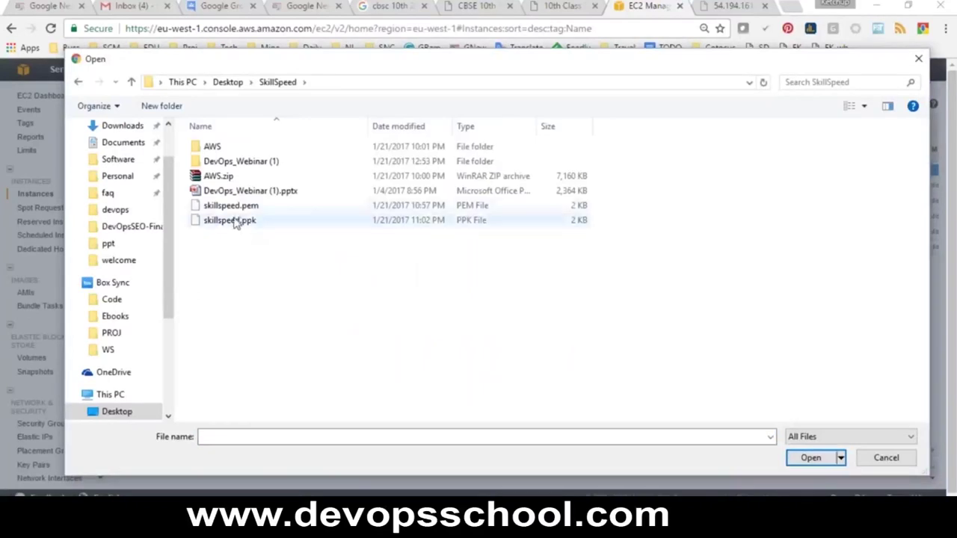
{"action": "left_click", "coordinate": [231, 206]}
{"action": "left_click", "coordinate": [812, 458]}
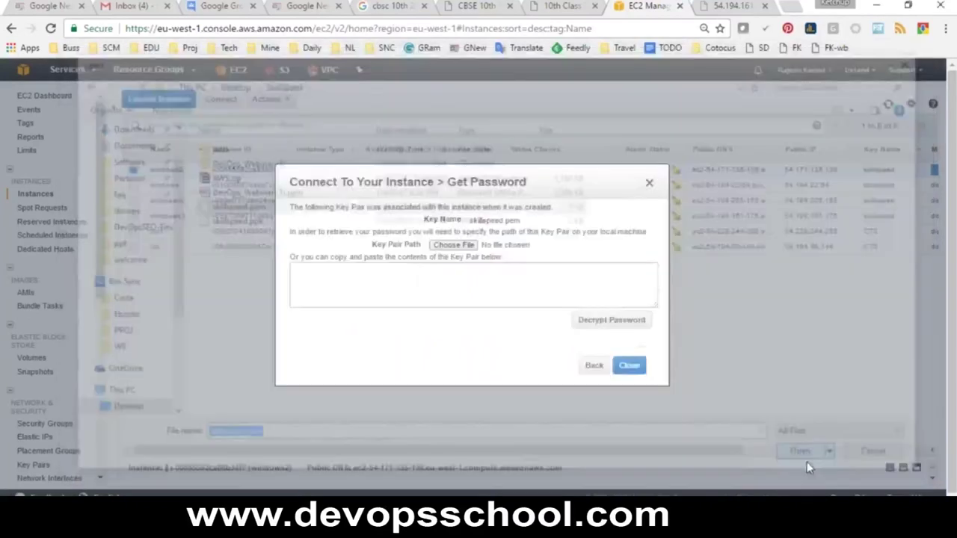
{"action": "left_click", "coordinate": [612, 321]}
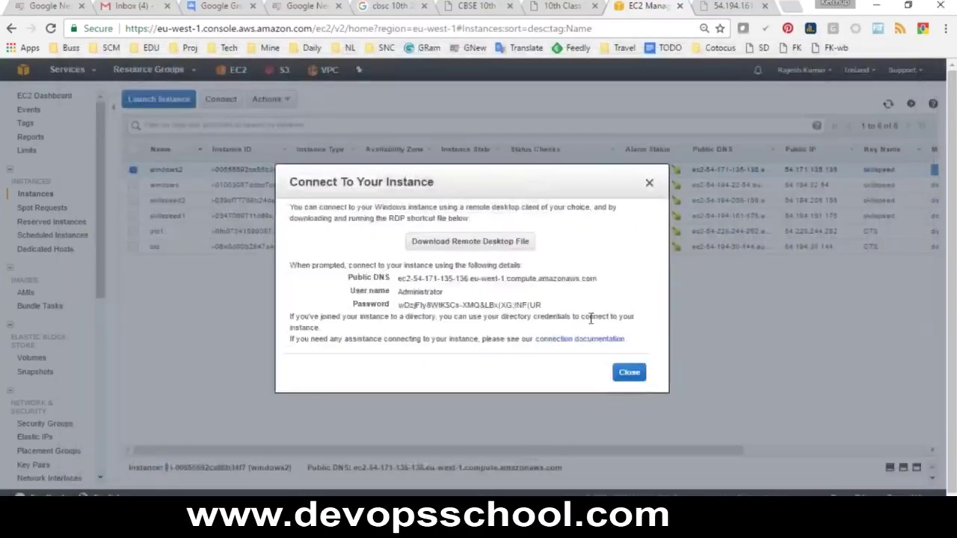
Copy the instance's user name and password from the connection details to the end of the Notepad notes.
{"action": "left_click_drag", "start_coordinate": [546, 305], "coordinate": [350, 291]}
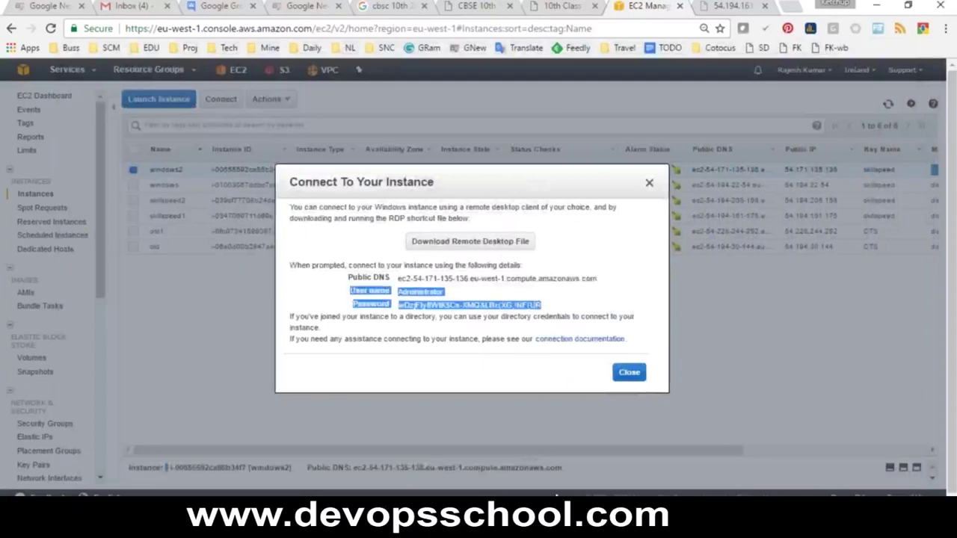
{"action": "mouse_move", "coordinate": [717, 455]}
{"action": "left_click", "coordinate": [615, 474]}
{"action": "left_click", "coordinate": [721, 370]}
{"action": "key", "text": "Return"}
{"action": "key", "text": "ctrl+v"}
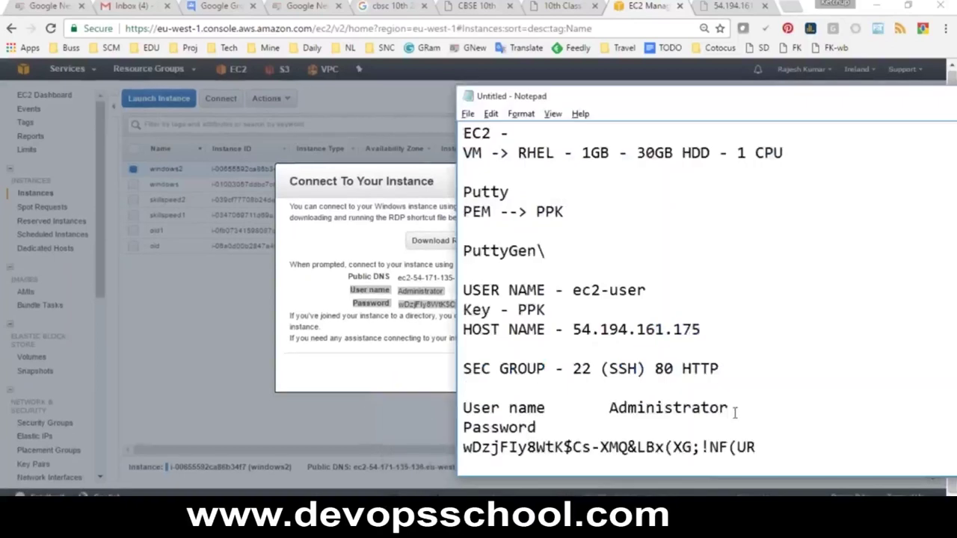
Copy the user name Administrator from the notes into the Remote Desktop credentials for 54.171.135.136.
{"action": "double_click", "coordinate": [674, 410]}
{"action": "key", "text": "ctrl+c"}
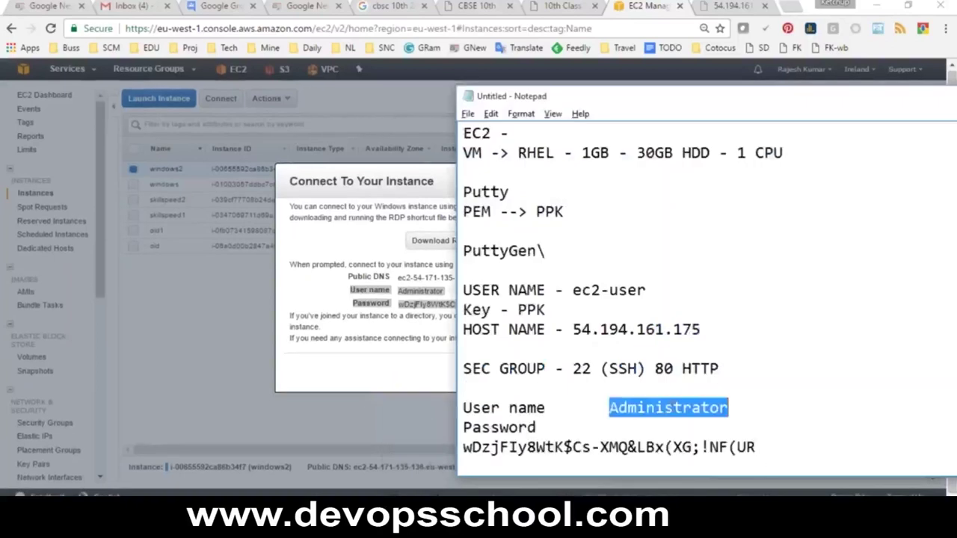
{"action": "key", "text": "super+Pause"}
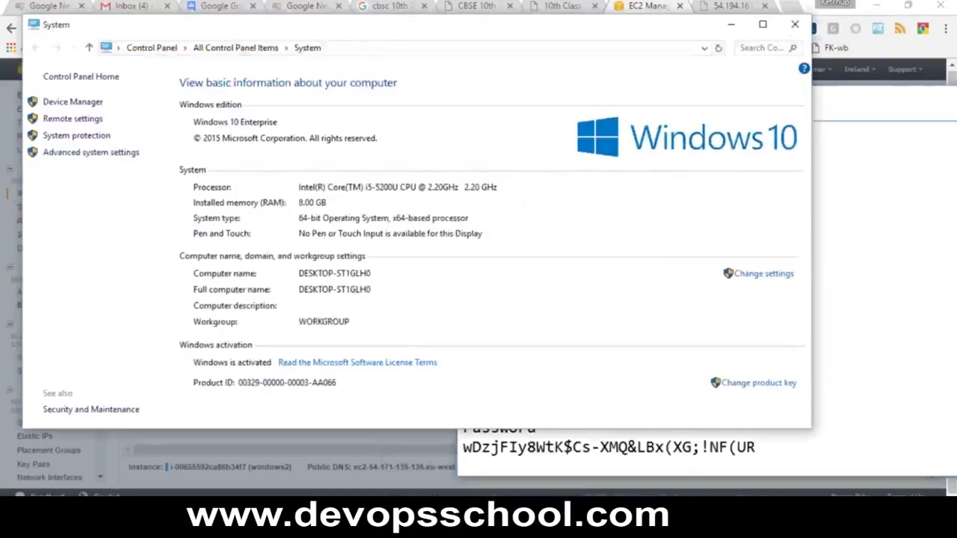
{"action": "left_click", "coordinate": [791, 24]}
{"action": "key", "text": "ctrl+v"}
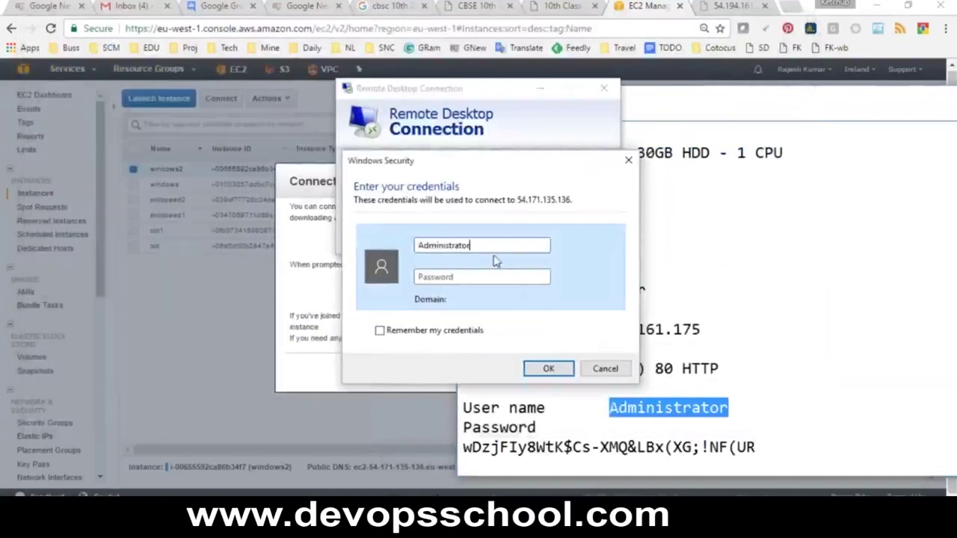
Copy the account password from the notes into the Remote Desktop credentials and connect, accepting the untrusted certificate.
{"action": "left_click", "coordinate": [638, 428]}
{"action": "left_click_drag", "start_coordinate": [757, 447], "coordinate": [466, 452]}
{"action": "key", "text": "ctrl+c"}
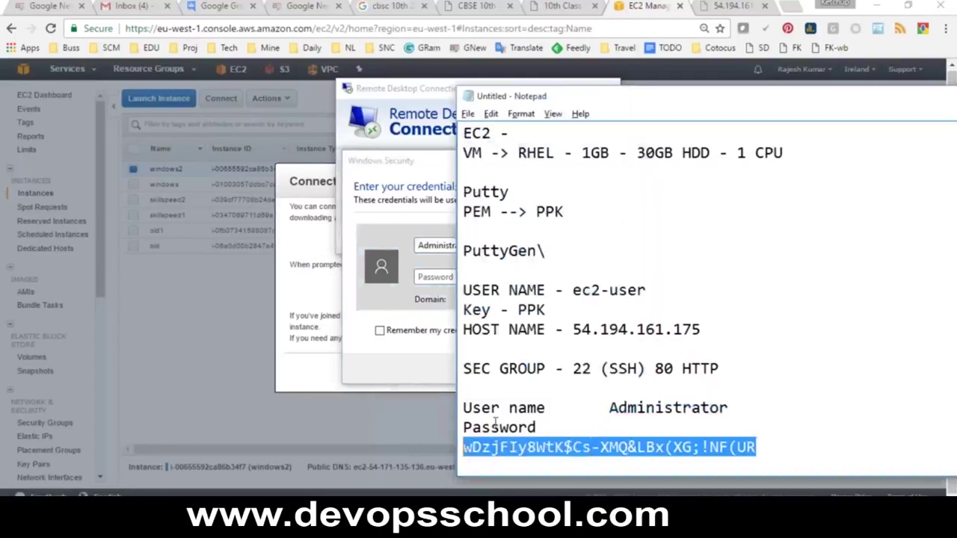
{"action": "left_click", "coordinate": [436, 277]}
{"action": "key", "text": "ctrl+v"}
{"action": "left_click", "coordinate": [547, 370]}
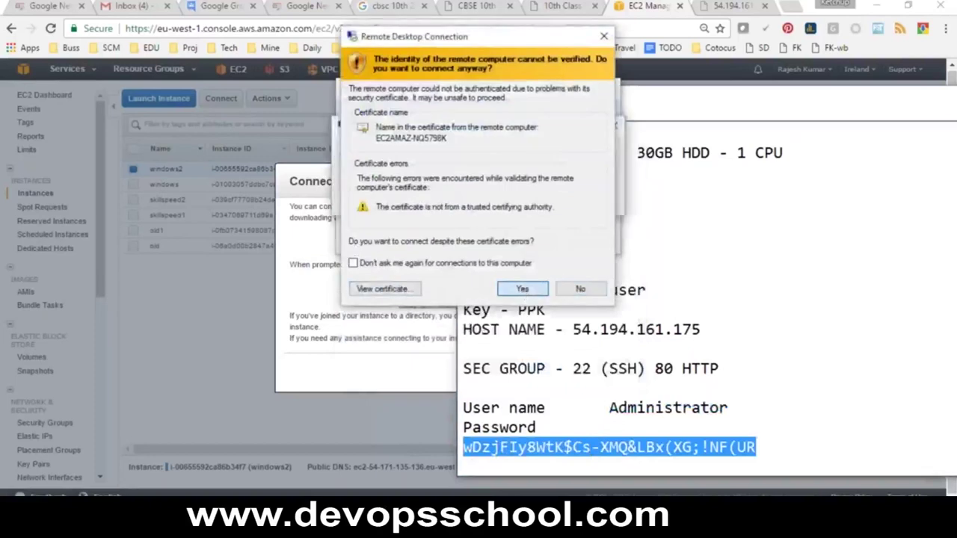
{"action": "left_click", "coordinate": [523, 292]}
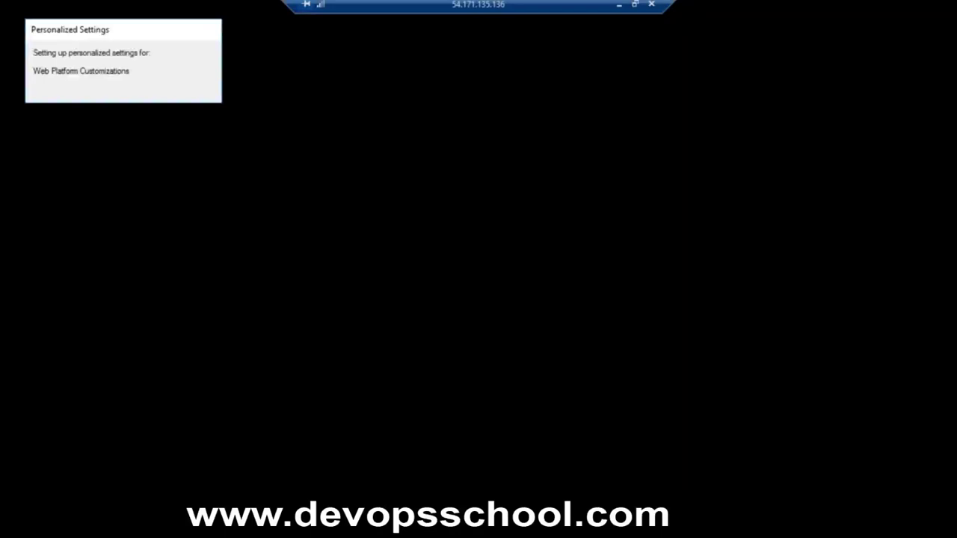
Minimise the remote session, close the connection details of windows2 and deselect the instance in the console.
{"action": "left_click", "coordinate": [635, 4]}
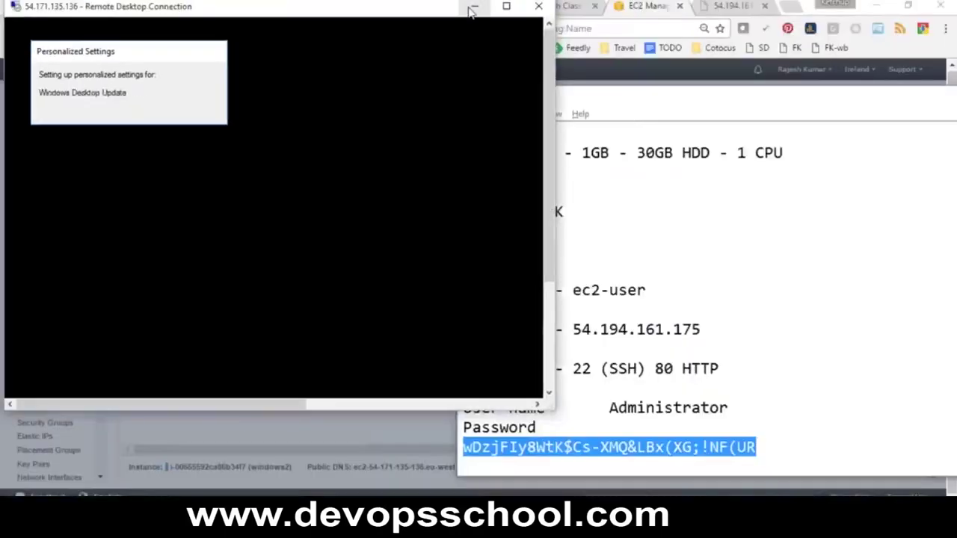
{"action": "left_click", "coordinate": [472, 11]}
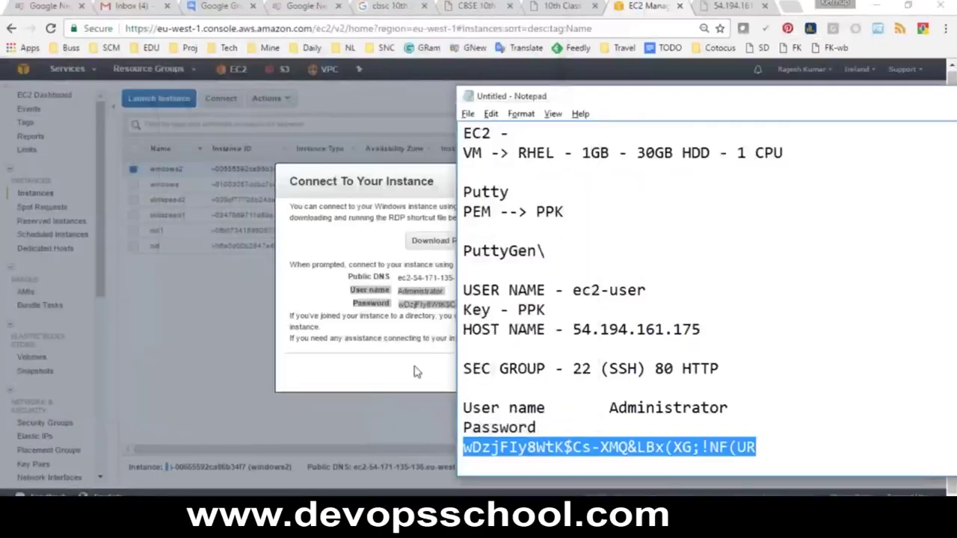
{"action": "left_click", "coordinate": [417, 372]}
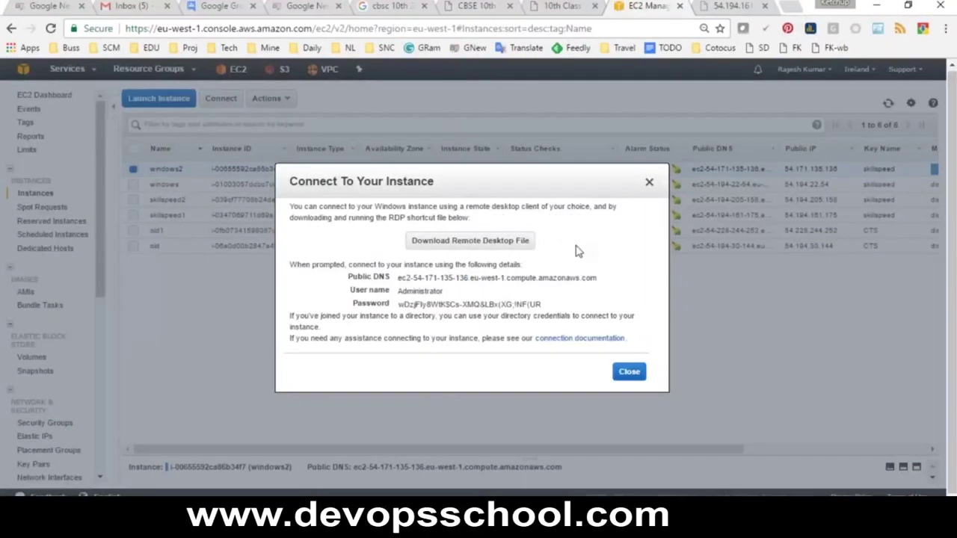
{"action": "left_click", "coordinate": [648, 183]}
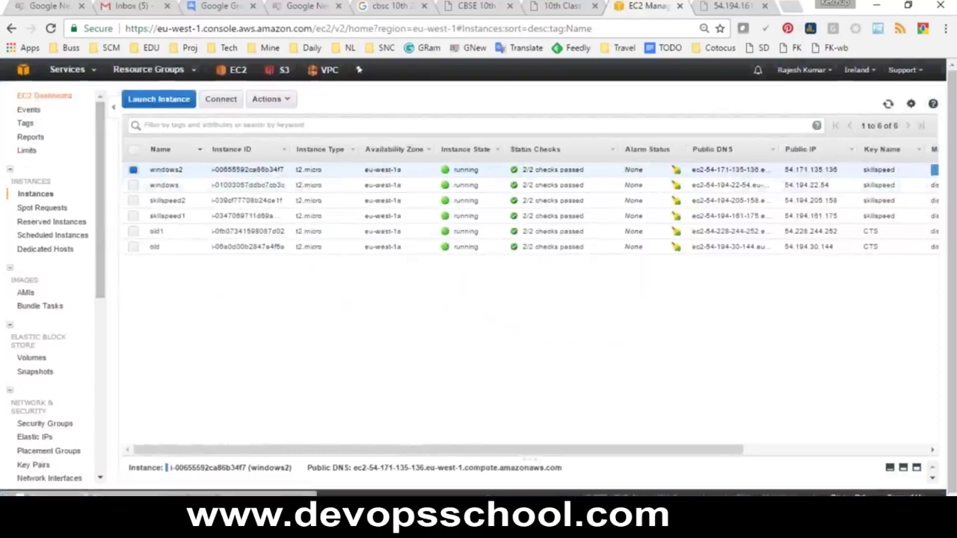
{"action": "left_click", "coordinate": [45, 96]}
{"action": "left_click", "coordinate": [207, 132]}
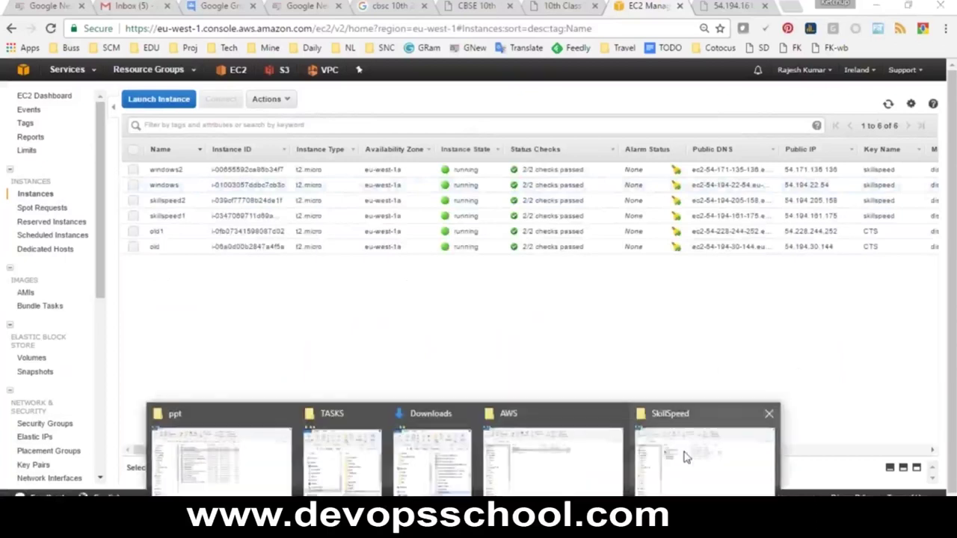
Open EC2.pptx from the AWS folder inside SkillSpeed and start its slide show, advancing to the Session Objectives slide.
{"action": "left_click", "coordinate": [687, 458]}
{"action": "double_click", "coordinate": [220, 147]}
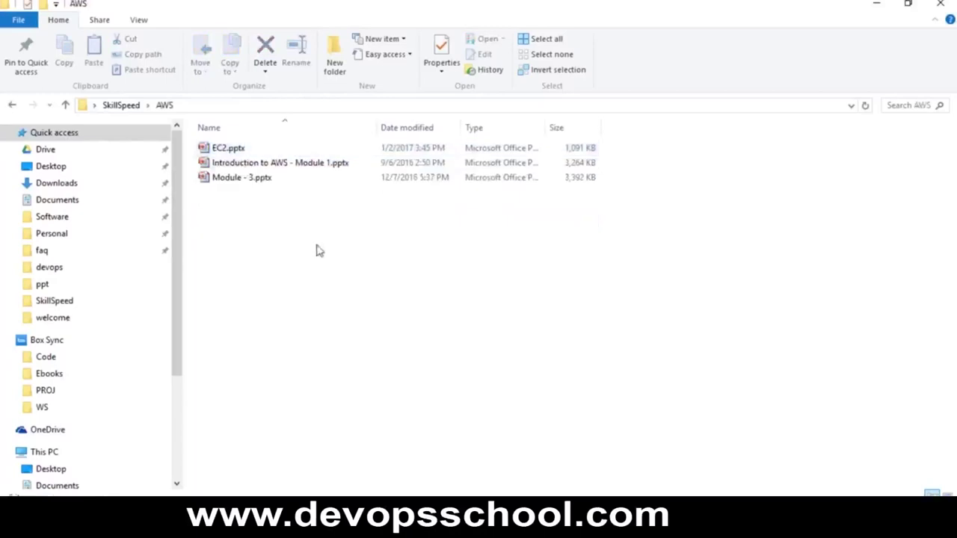
{"action": "left_click", "coordinate": [230, 149]}
{"action": "double_click", "coordinate": [258, 162]}
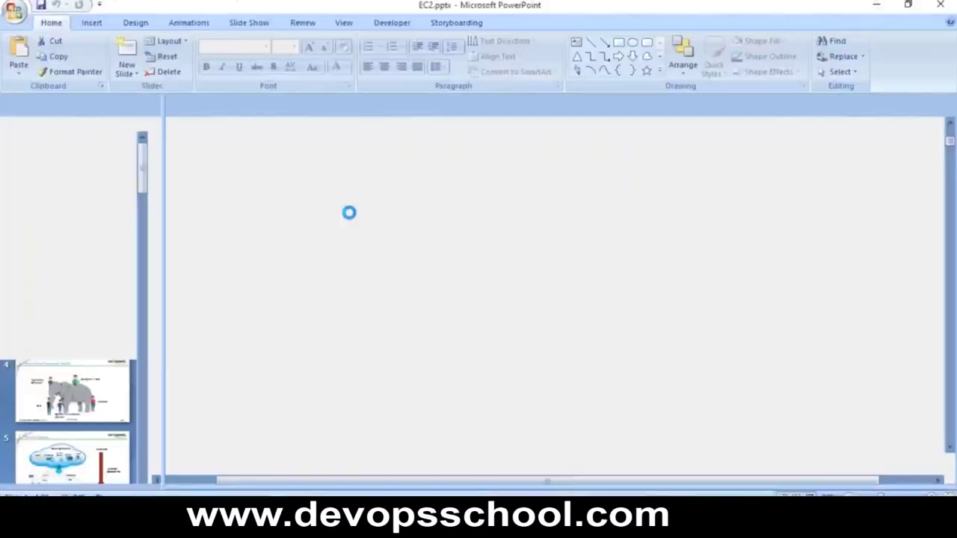
{"action": "key", "text": "F5"}
{"action": "key", "text": "Right"}
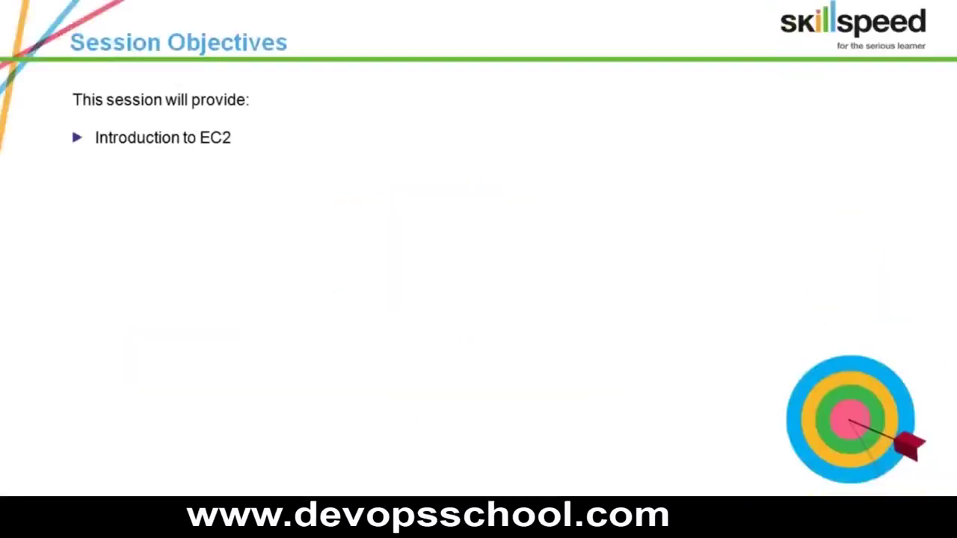
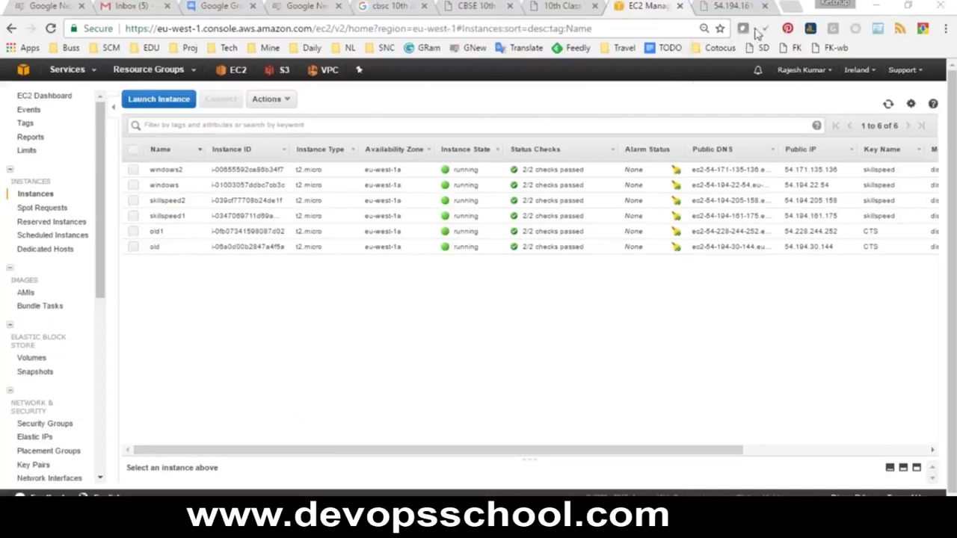
{"action": "left_click", "coordinate": [134, 232]}
{"action": "left_click", "coordinate": [134, 247]}
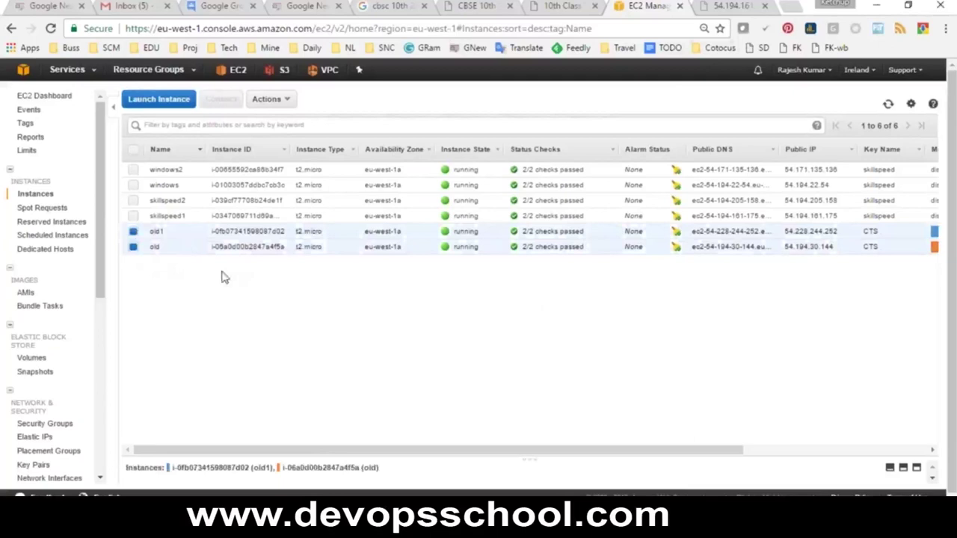
{"action": "left_click", "coordinate": [133, 231]}
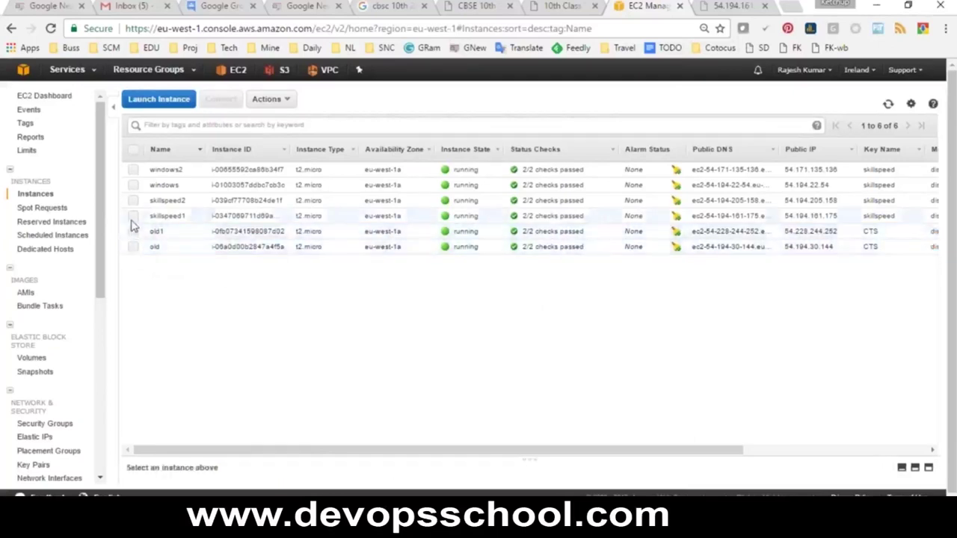
Terminate only the skillspeed1 instance, leaving skillspeed2 out of the selection, and confirm the termination.
{"action": "left_click", "coordinate": [133, 216]}
{"action": "left_click", "coordinate": [133, 201]}
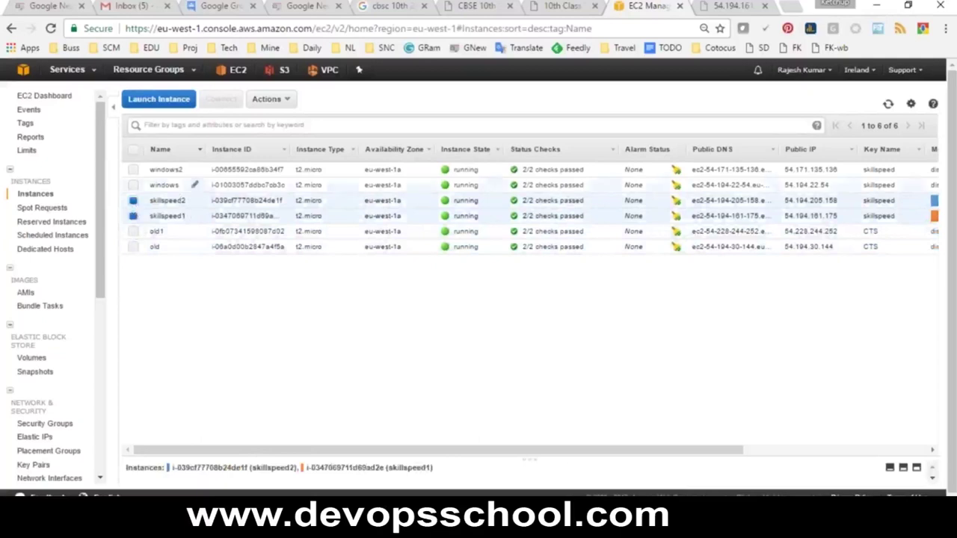
{"action": "left_click", "coordinate": [277, 103]}
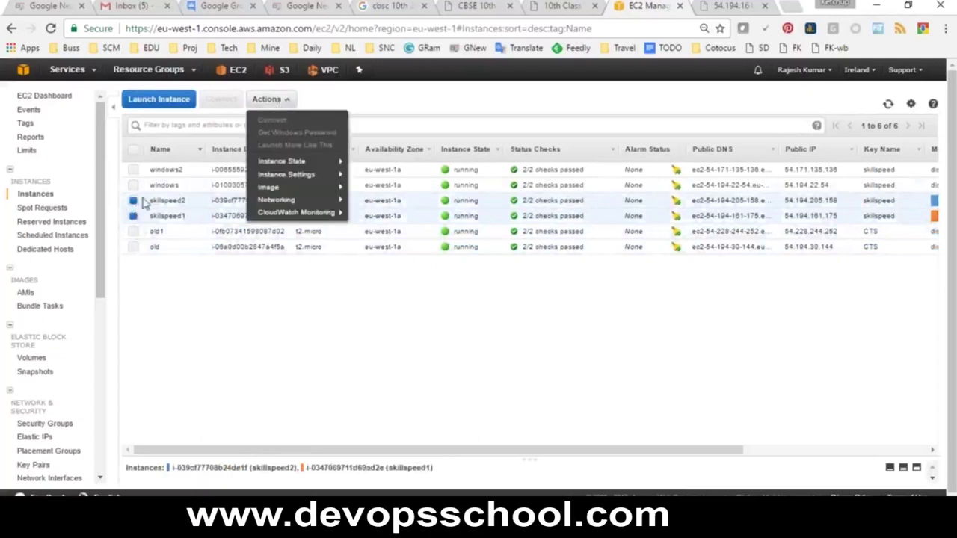
{"action": "left_click", "coordinate": [133, 201]}
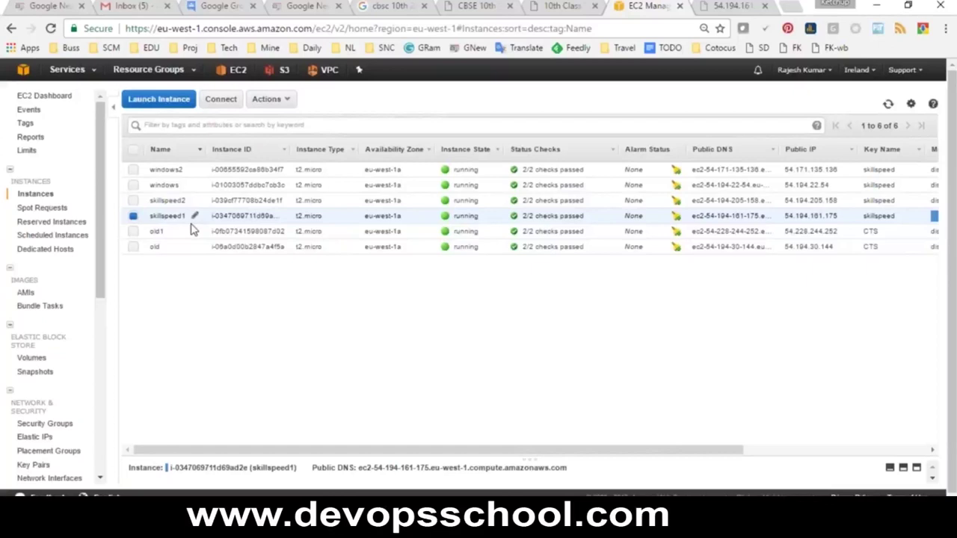
{"action": "left_click", "coordinate": [278, 100]}
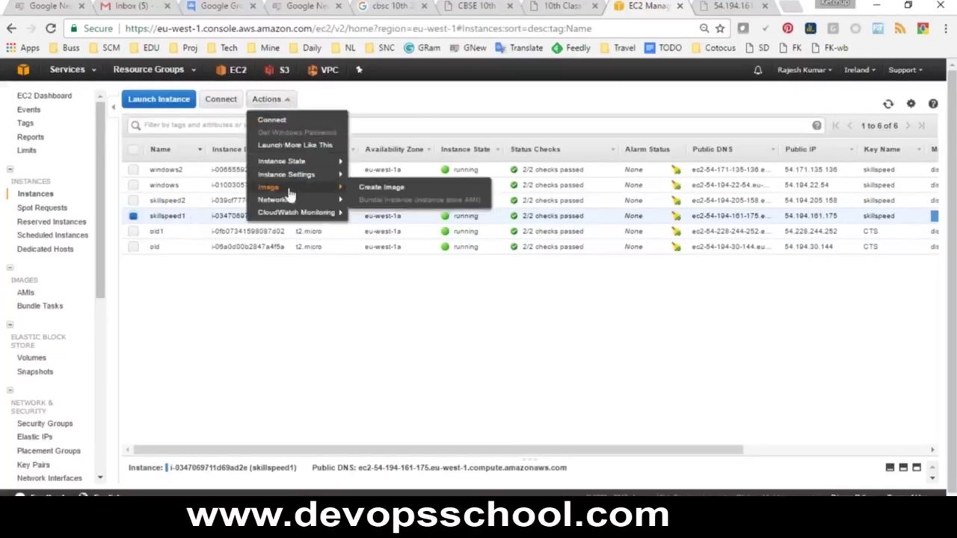
{"action": "mouse_move", "coordinate": [295, 164]}
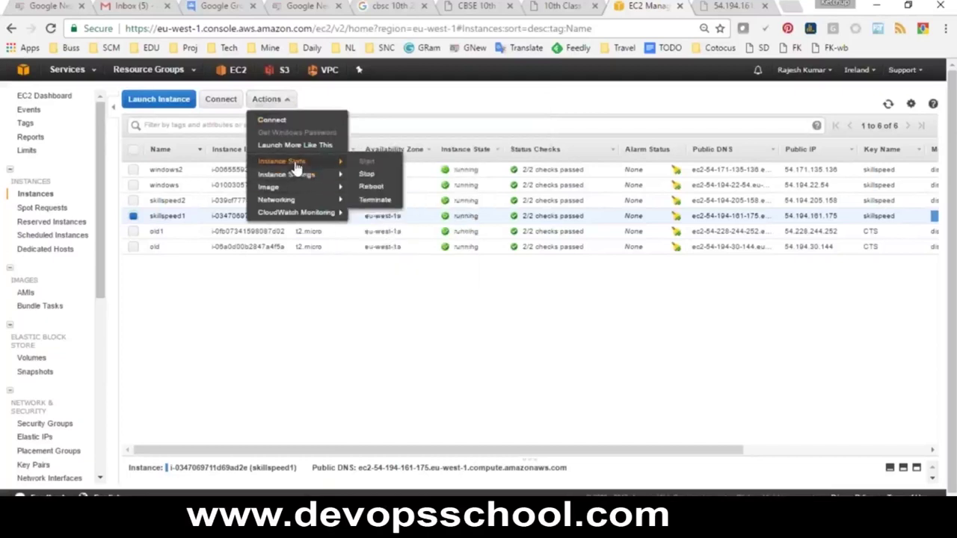
{"action": "left_click", "coordinate": [381, 202]}
{"action": "left_click", "coordinate": [631, 354]}
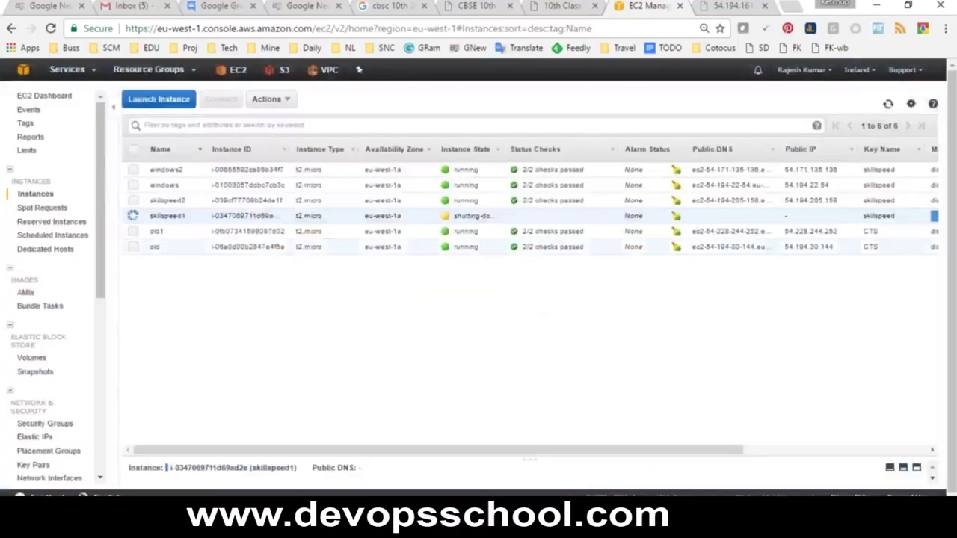
{"action": "double_click", "coordinate": [465, 217]}
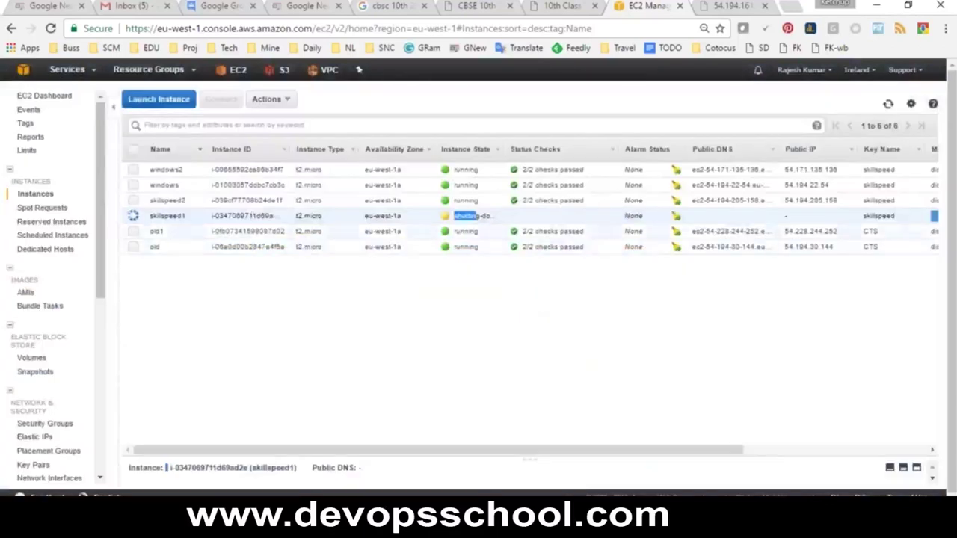
Copy the public IP address of the skillspeed2 instance from the instance list.
{"action": "left_click", "coordinate": [134, 201]}
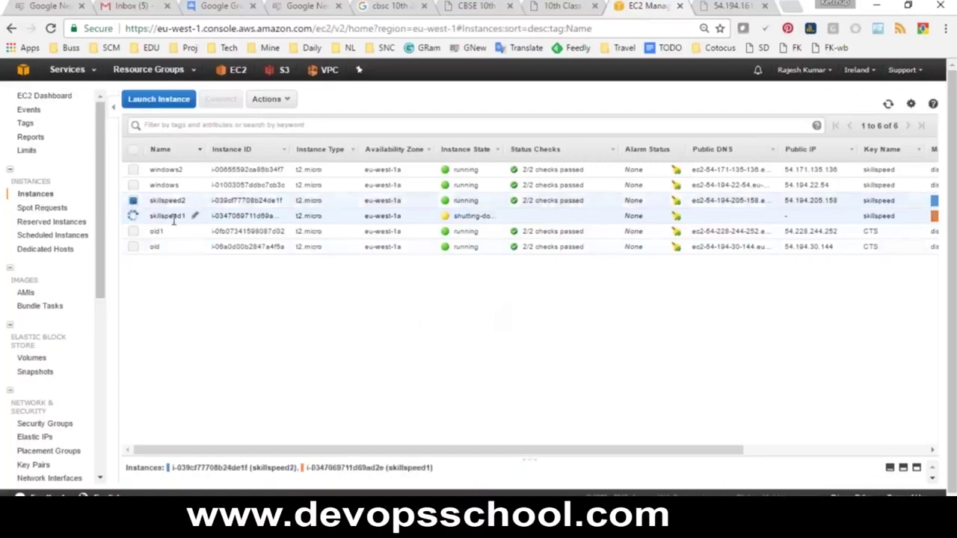
{"action": "left_click", "coordinate": [277, 101]}
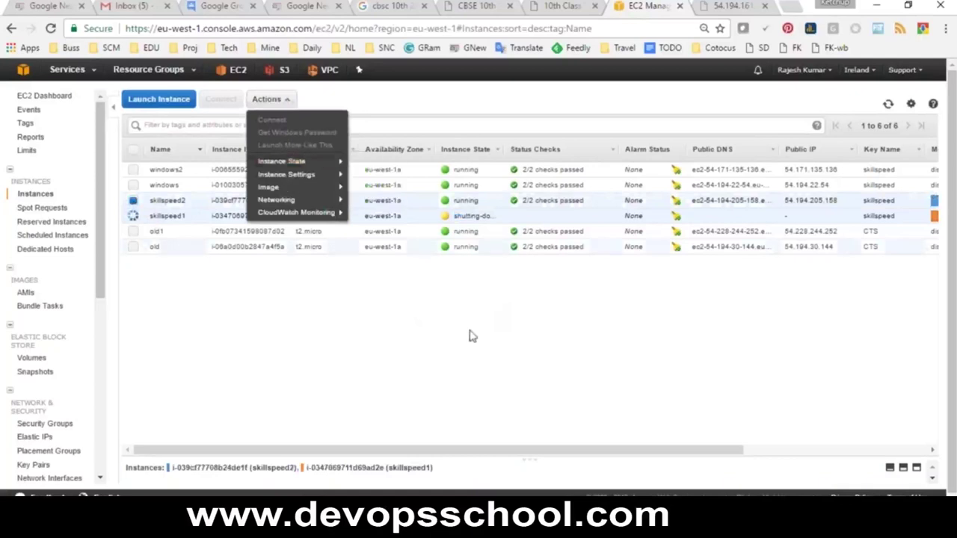
{"action": "left_click", "coordinate": [528, 342]}
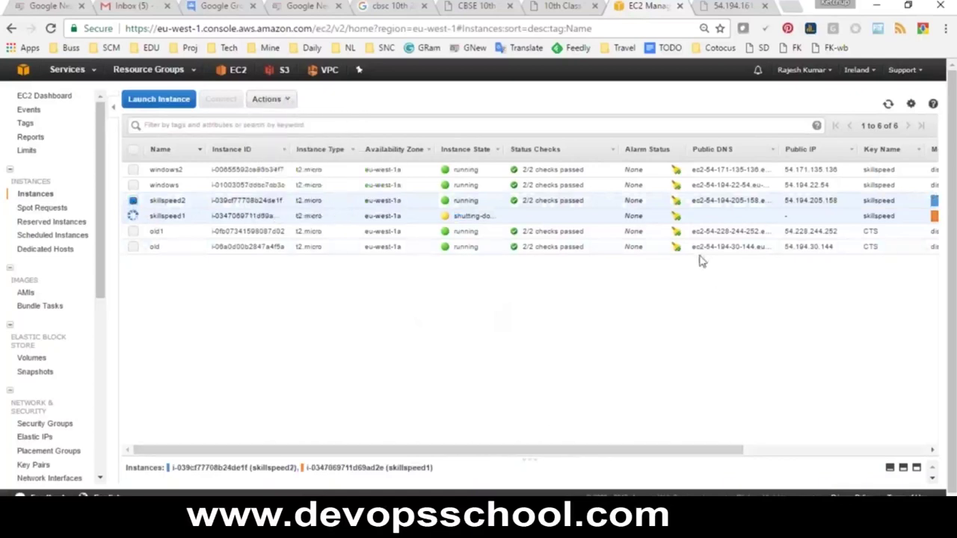
{"action": "left_click_drag", "start_coordinate": [784, 200], "coordinate": [843, 196]}
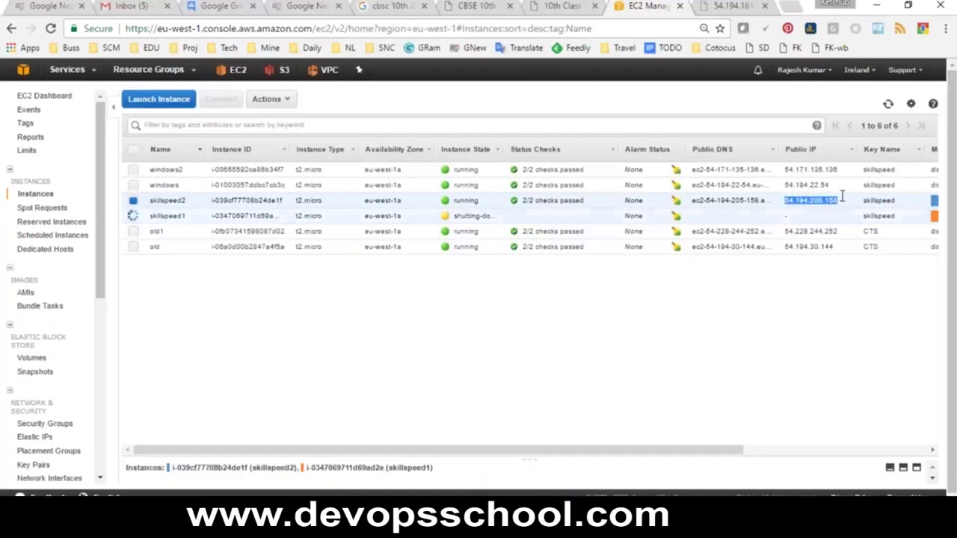
{"action": "left_click", "coordinate": [836, 199]}
{"action": "double_click", "coordinate": [826, 199]}
{"action": "key", "text": "ctrl+c"}
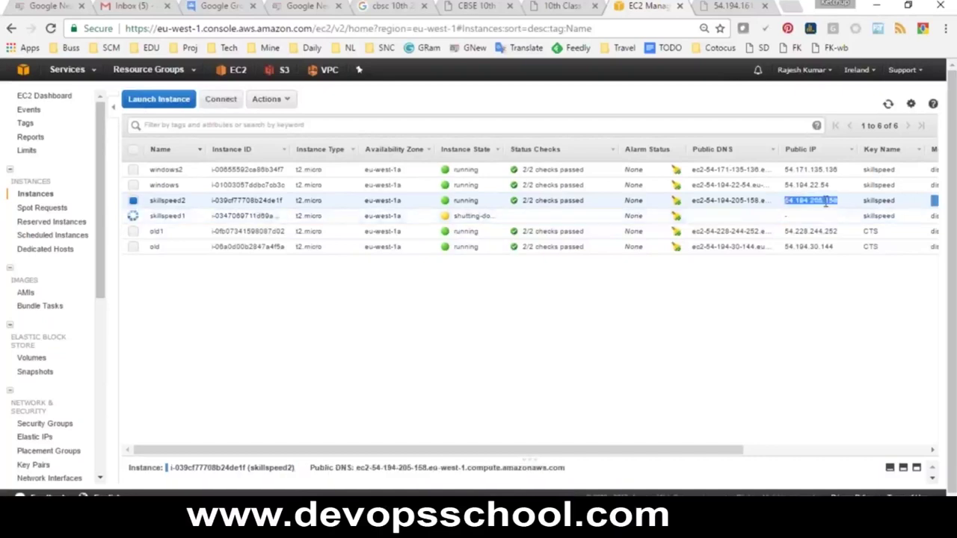
Paste the copied address 54.194.205.158 at the end of the Untitled Notepad notes, below the password and some blank lines.
{"action": "left_click", "coordinate": [647, 482]}
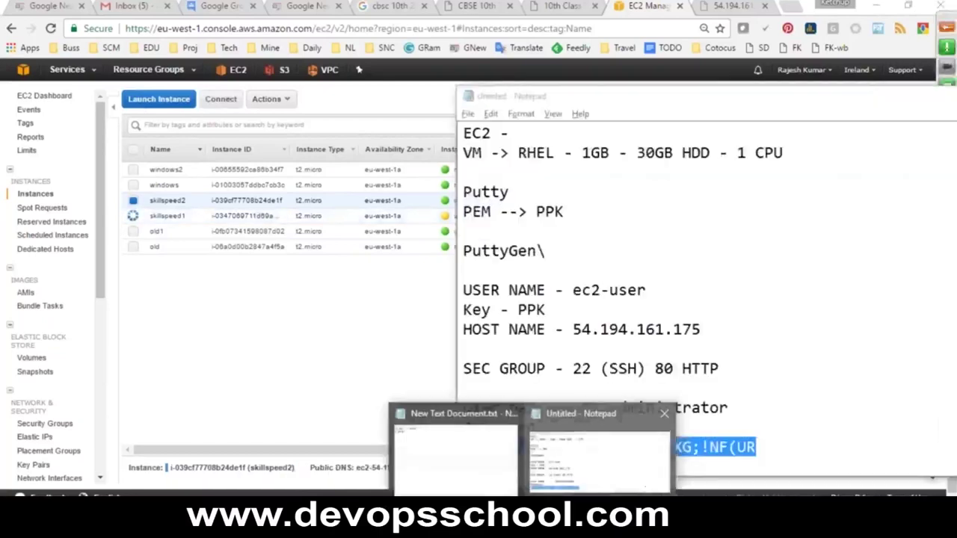
{"action": "left_click", "coordinate": [768, 459]}
{"action": "key", "text": "Return"}
{"action": "key", "text": "Return"}
{"action": "key", "text": "Return"}
{"action": "key", "text": "ctrl+v"}
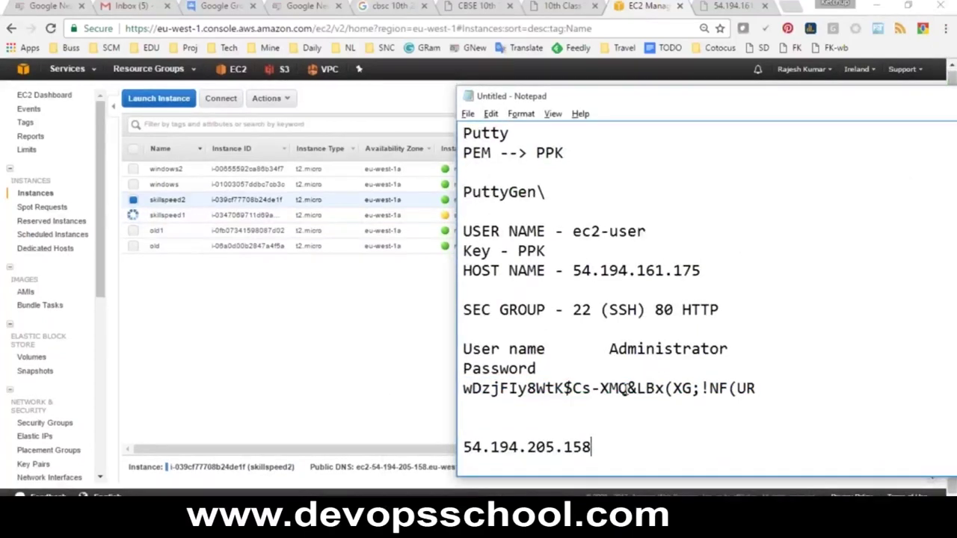
Return to the EC2 console and stop the skillspeed2 instance.
{"action": "left_click", "coordinate": [334, 335]}
{"action": "left_click", "coordinate": [133, 200]}
{"action": "left_click", "coordinate": [133, 200]}
{"action": "left_click", "coordinate": [281, 98]}
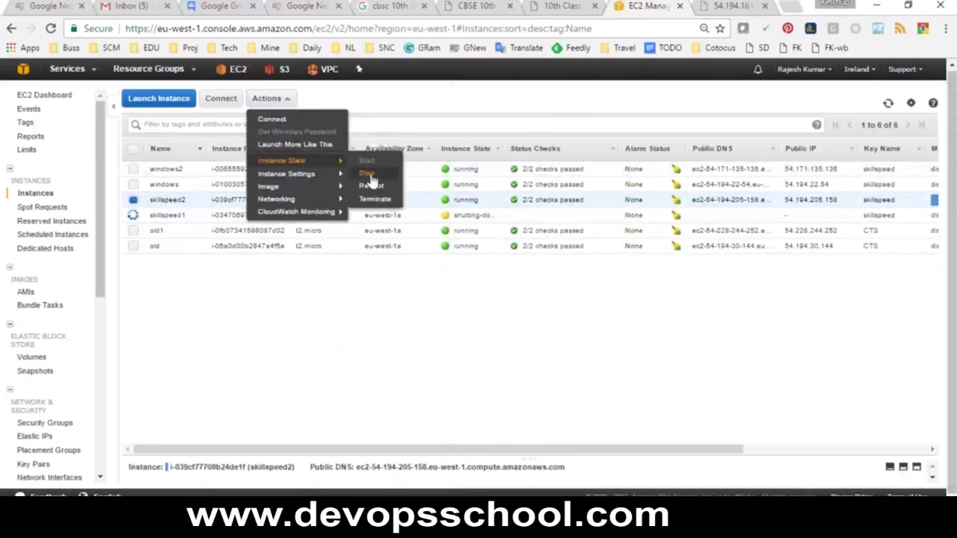
{"action": "left_click", "coordinate": [367, 174]}
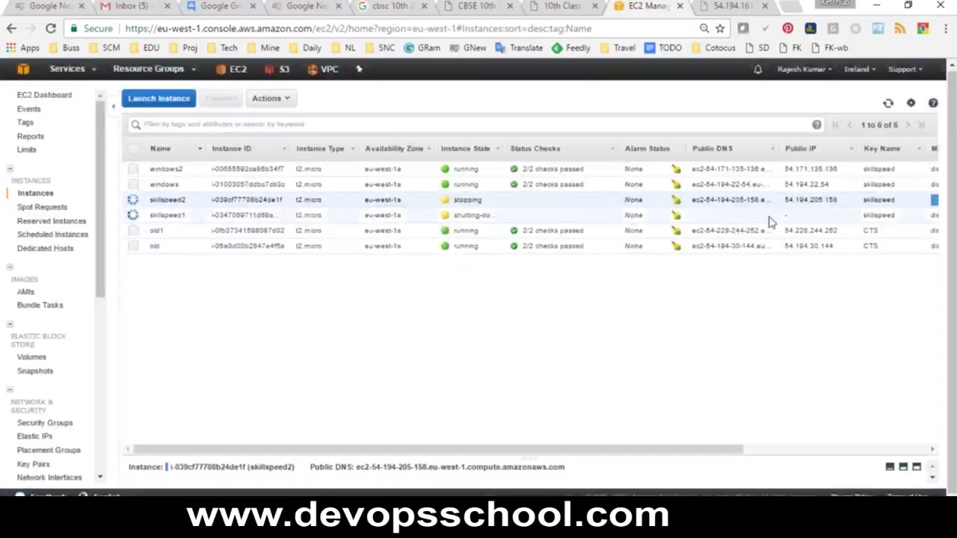
Copy the public IP address of the windows instance from the instance list.
{"action": "left_click_drag", "start_coordinate": [830, 185], "coordinate": [785, 184]}
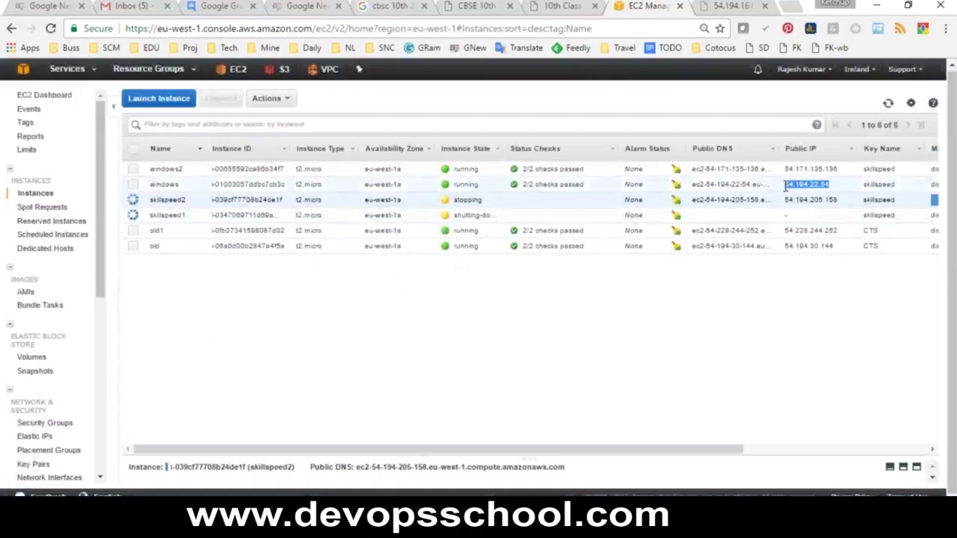
{"action": "left_click", "coordinate": [786, 184]}
{"action": "double_click", "coordinate": [787, 184]}
{"action": "key", "text": "ctrl+c"}
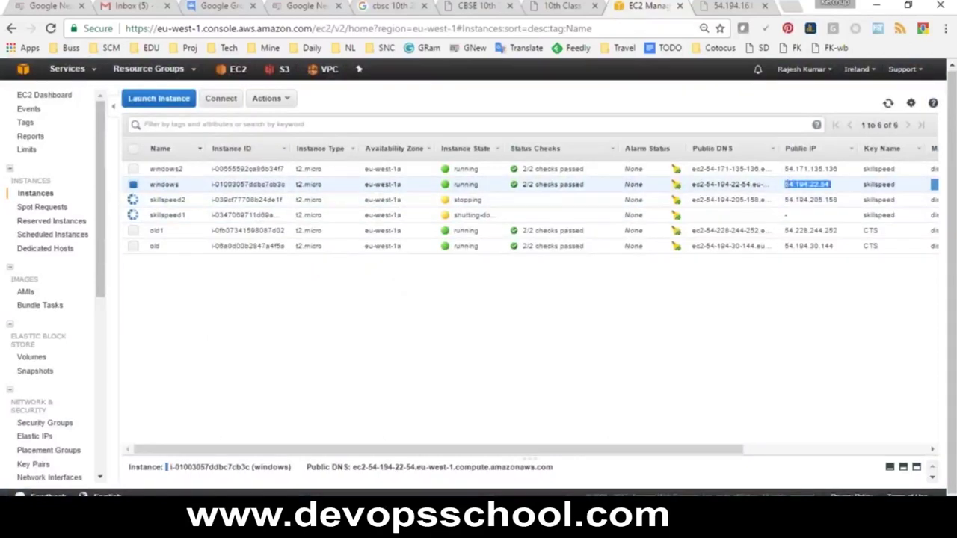
Label the 54.194.205.158 line in the Notepad notes with "- STOP" and leave a blank line beneath it.
{"action": "key", "text": "alt+Tab"}
{"action": "type", "text": "- STP"}
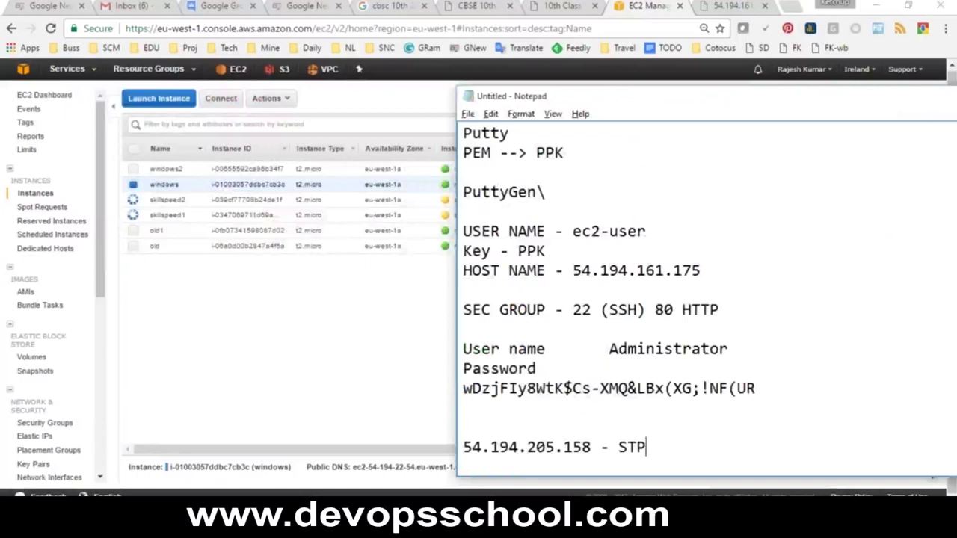
{"action": "key", "text": "BackSpace"}
{"action": "type", "text": "OP"}
{"action": "key", "text": "Return"}
{"action": "key", "text": "Return"}
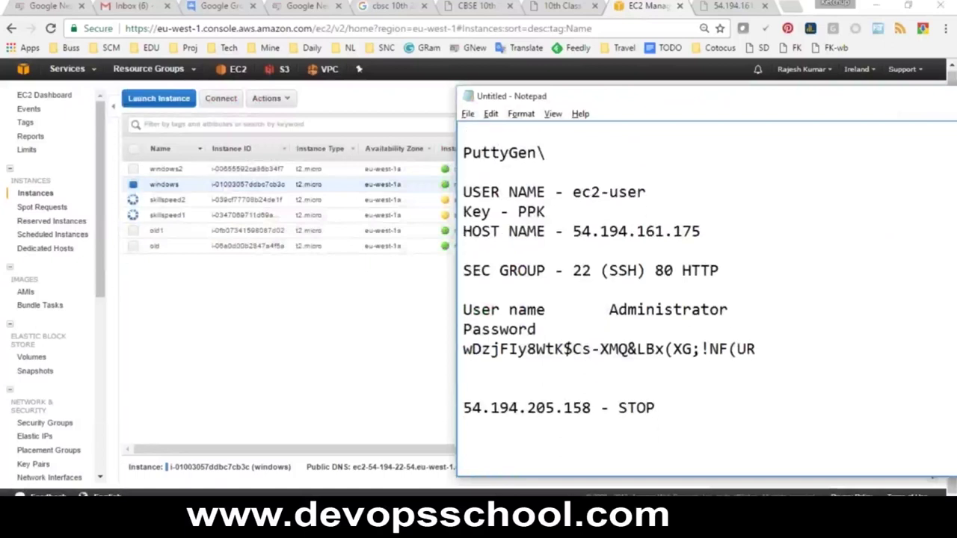
Add the line "54.194.22.54 - REBOOT" to the notes using the copied address.
{"action": "key", "text": "ctrl+v"}
{"action": "type", "text": "- RRE"}
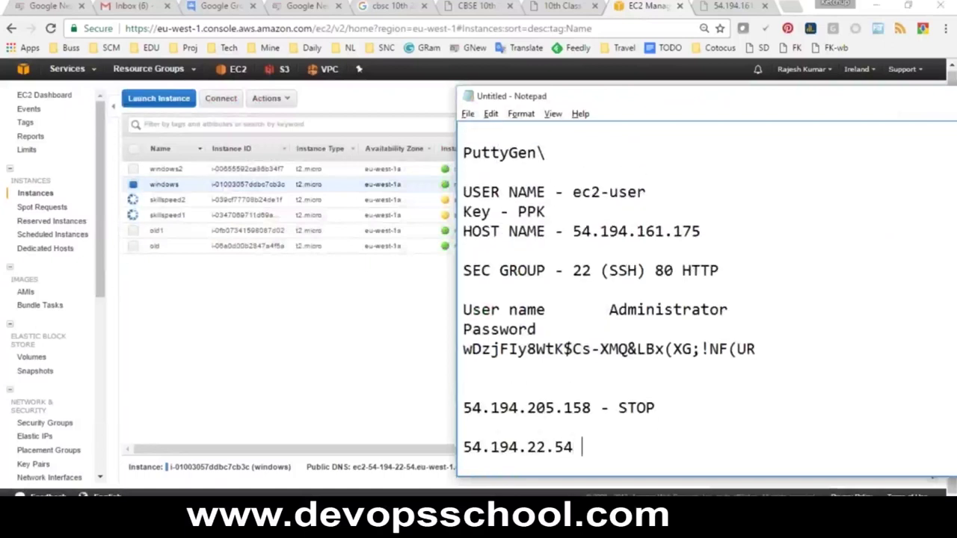
{"action": "key", "text": "BackSpace"}
{"action": "key", "text": "BackSpace"}
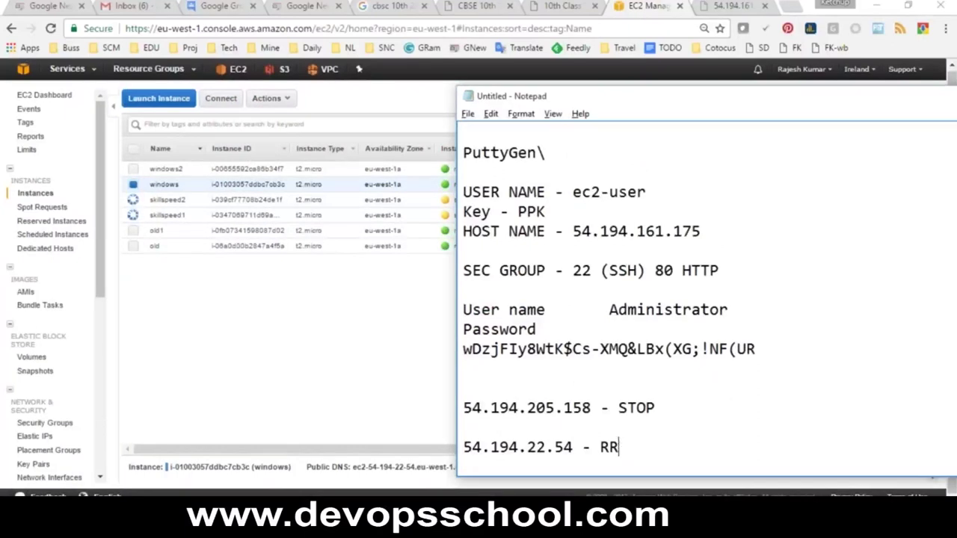
{"action": "type", "text": "EBOOT"}
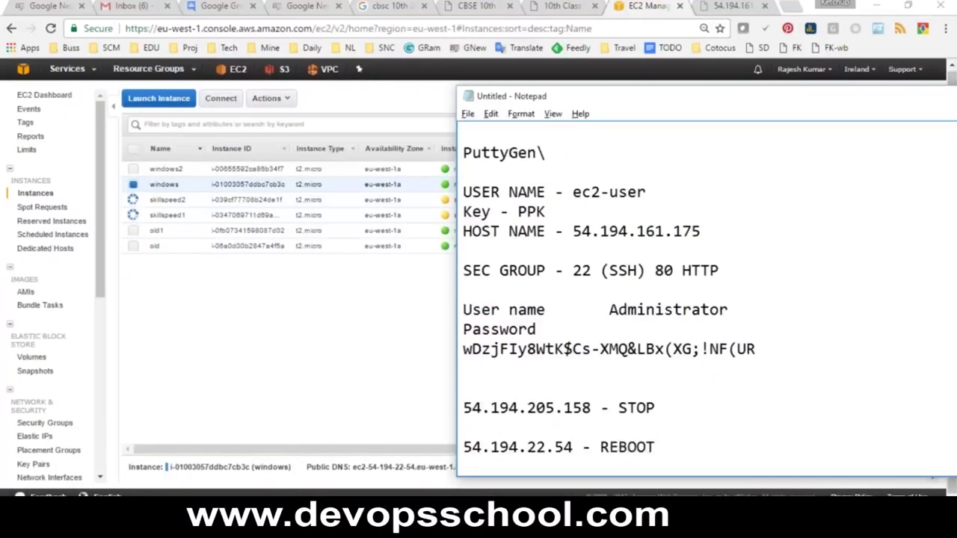
Return to the EC2 console and reboot the windows instance, confirming the reboot.
{"action": "left_click", "coordinate": [290, 341]}
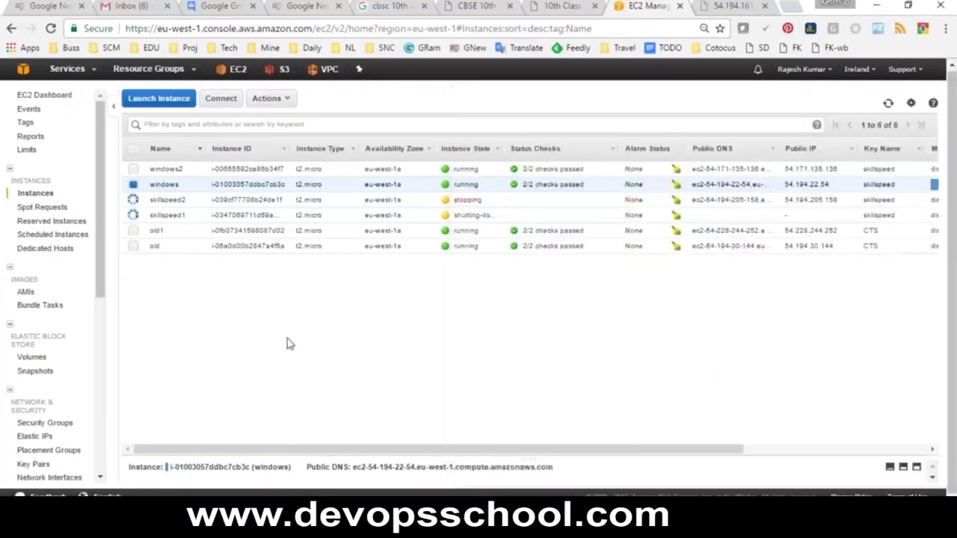
{"action": "left_click", "coordinate": [136, 194]}
{"action": "left_click", "coordinate": [134, 187]}
{"action": "left_click", "coordinate": [278, 100]}
{"action": "mouse_move", "coordinate": [284, 160]}
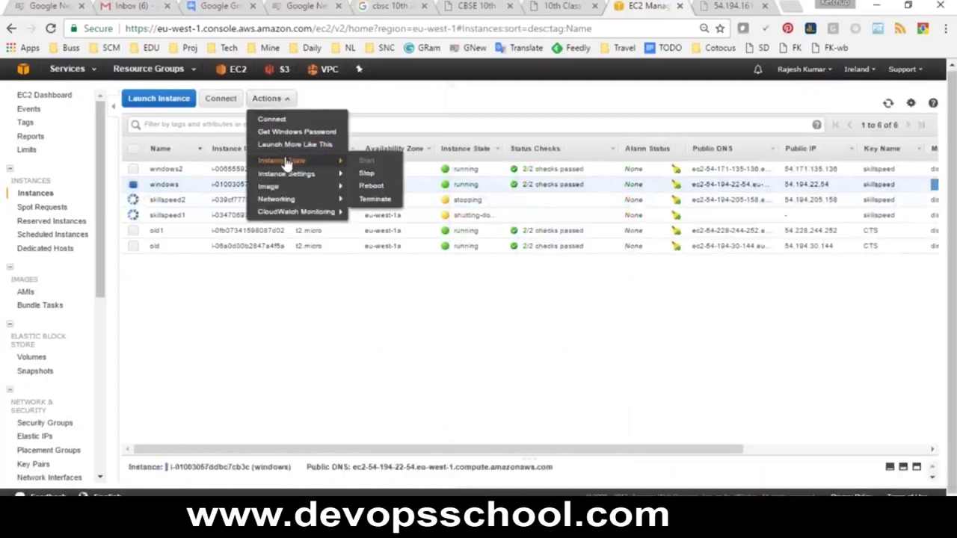
{"action": "left_click", "coordinate": [376, 187]}
{"action": "left_click", "coordinate": [534, 325]}
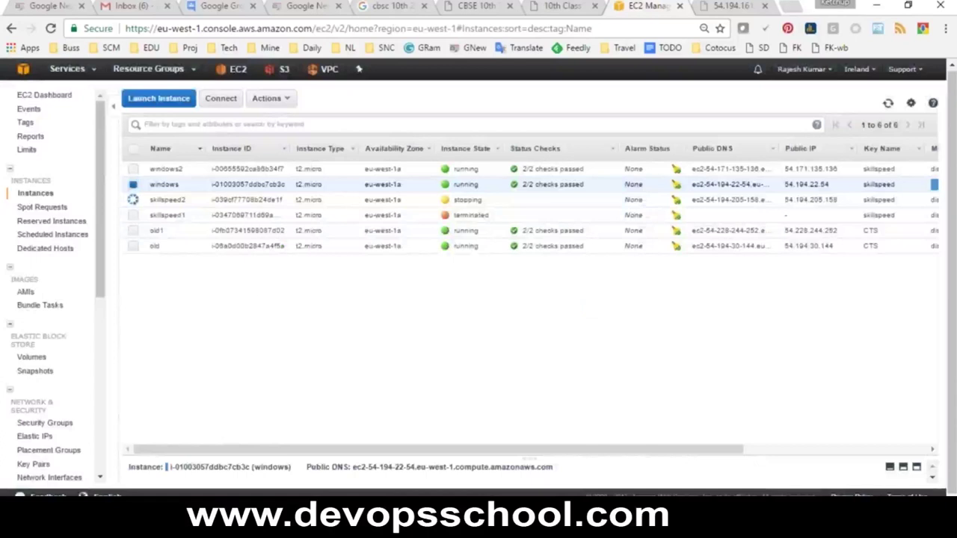
Examine the instance states of skillspeed1 and skillspeed2, and the public IP entry of skillspeed2.
{"action": "left_click", "coordinate": [462, 217]}
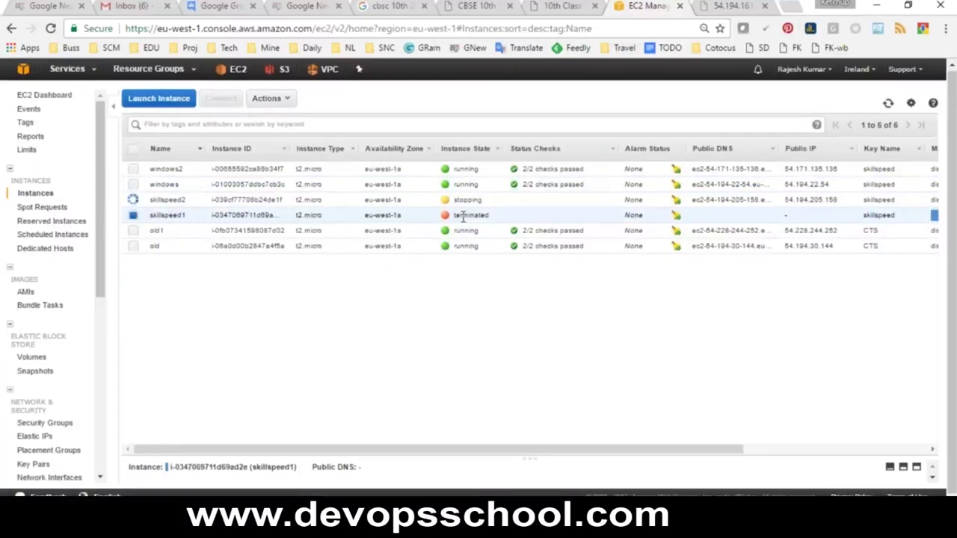
{"action": "double_click", "coordinate": [463, 216]}
{"action": "scroll", "coordinate": [528, 452], "scroll_direction": "right", "scroll_amount": 1}
{"action": "left_click_drag", "start_coordinate": [506, 449], "coordinate": [404, 434]}
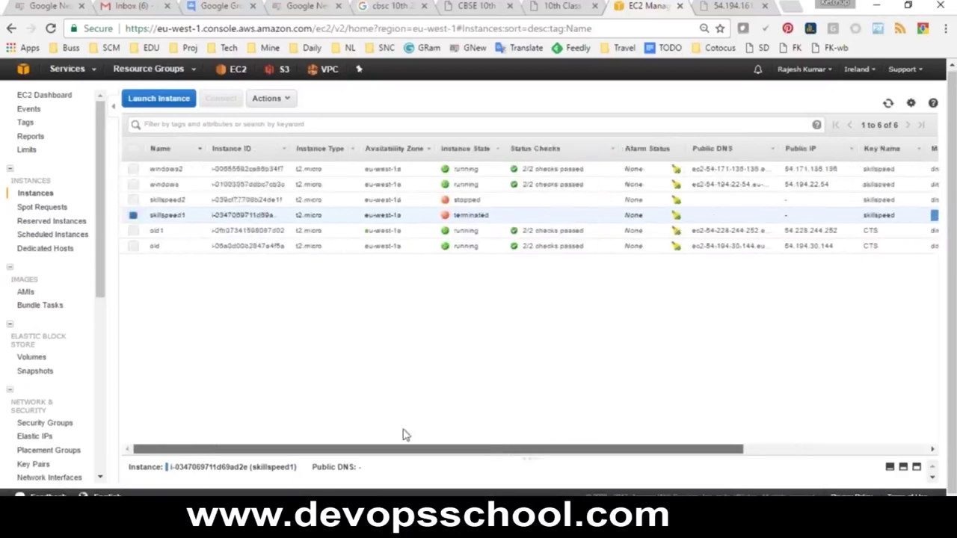
{"action": "double_click", "coordinate": [470, 200]}
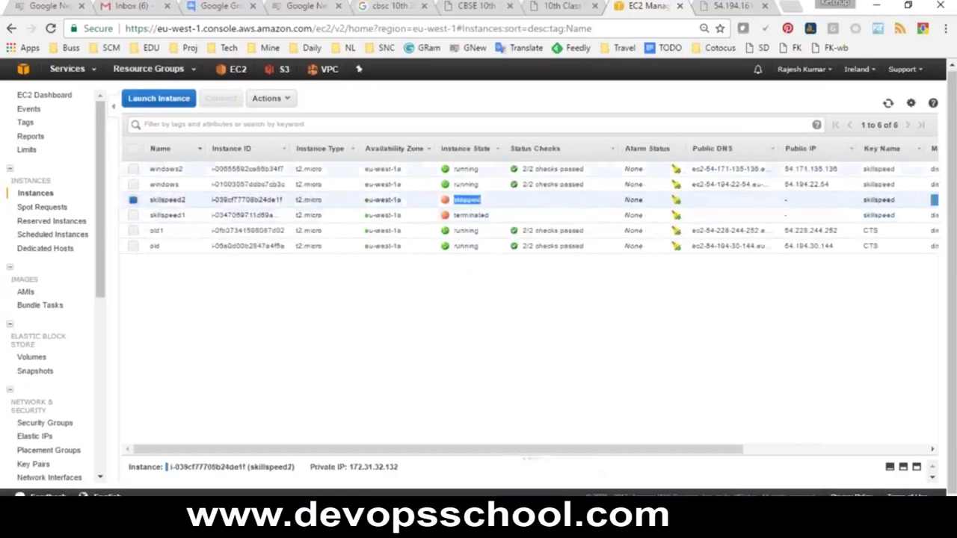
{"action": "left_click", "coordinate": [786, 200]}
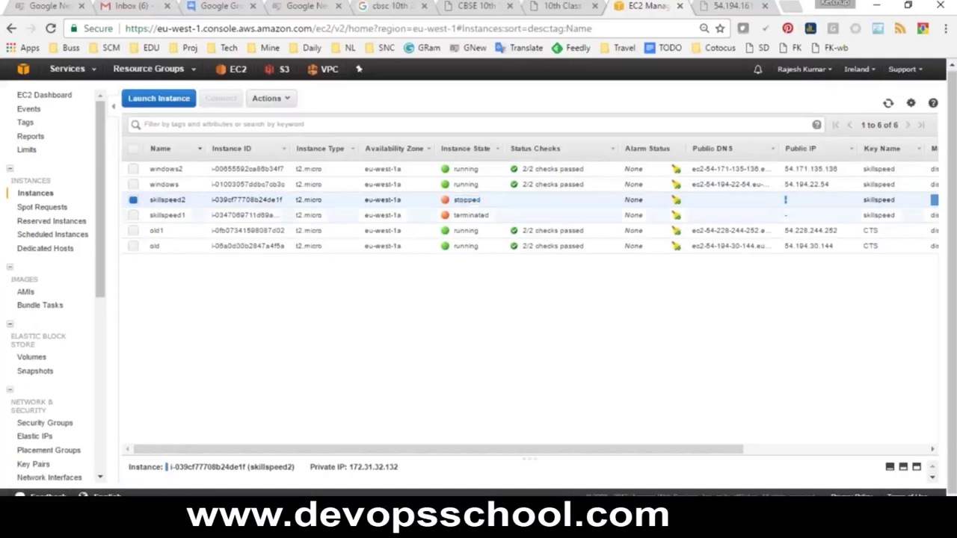
Start the skillspeed2 instance again and confirm the start.
{"action": "left_click", "coordinate": [134, 200]}
{"action": "left_click", "coordinate": [134, 202]}
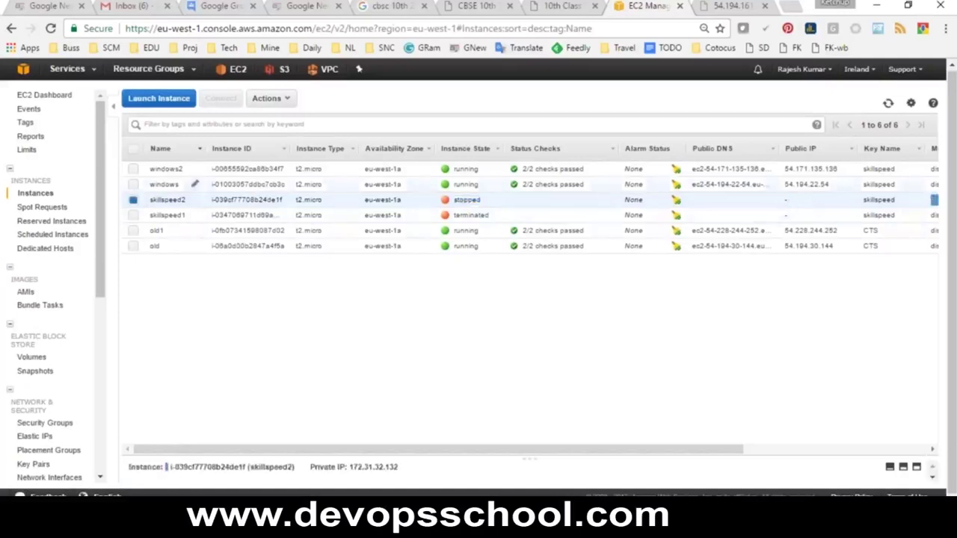
{"action": "left_click", "coordinate": [283, 100]}
{"action": "mouse_move", "coordinate": [292, 163]}
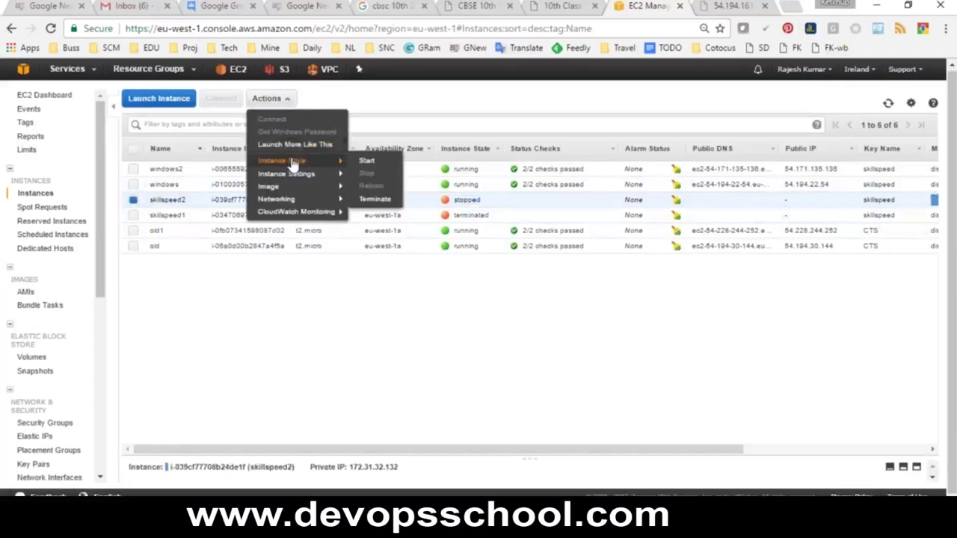
{"action": "left_click", "coordinate": [367, 161]}
{"action": "left_click", "coordinate": [565, 324]}
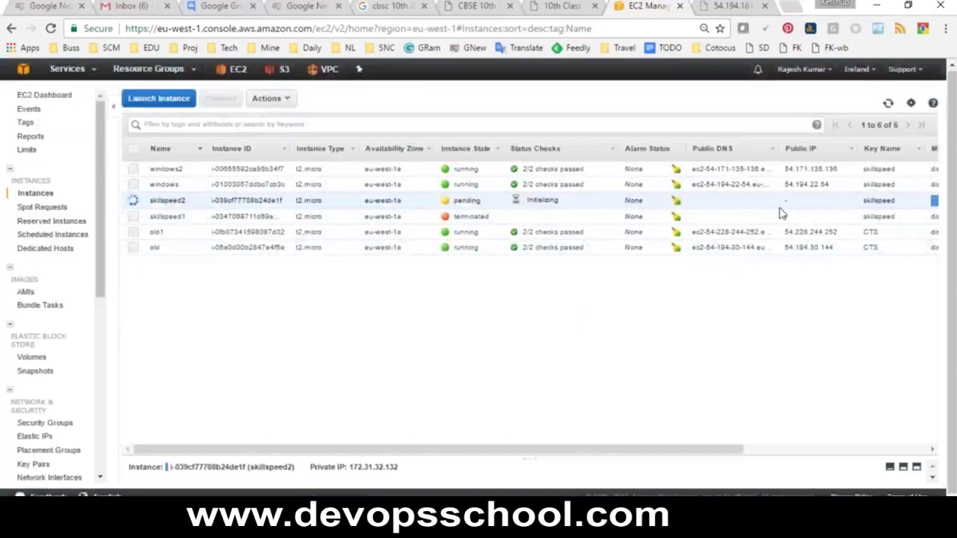
Refresh the instance list, copy skillspeed2's public IP, and append "--> 54.171.109.32" to the STOP line in the Notepad notes.
{"action": "left_click", "coordinate": [888, 104]}
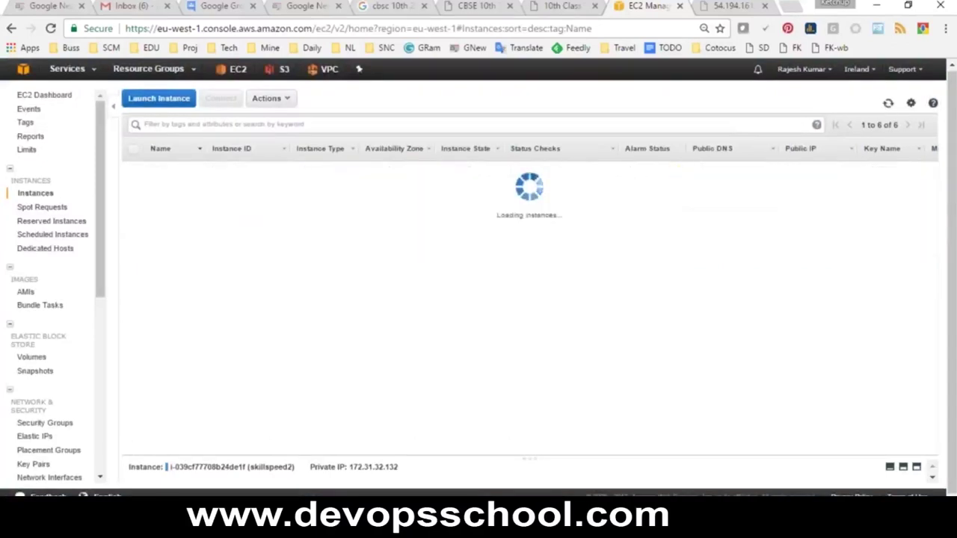
{"action": "left_click_drag", "start_coordinate": [787, 201], "coordinate": [838, 206]}
{"action": "key", "text": "ctrl+c"}
{"action": "key", "text": "alt+Tab"}
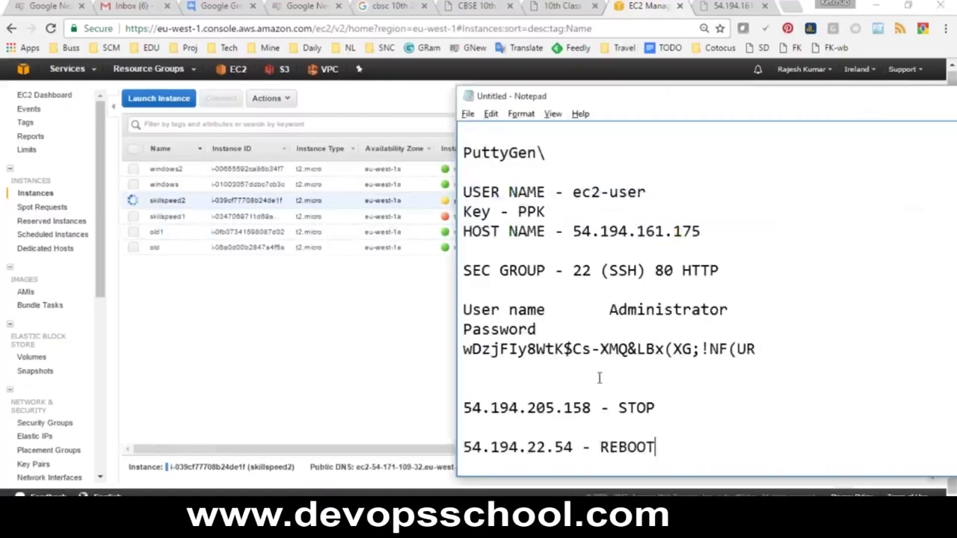
{"action": "left_click", "coordinate": [677, 414]}
{"action": "type", "text": "-->"}
{"action": "key", "text": "ctrl+v"}
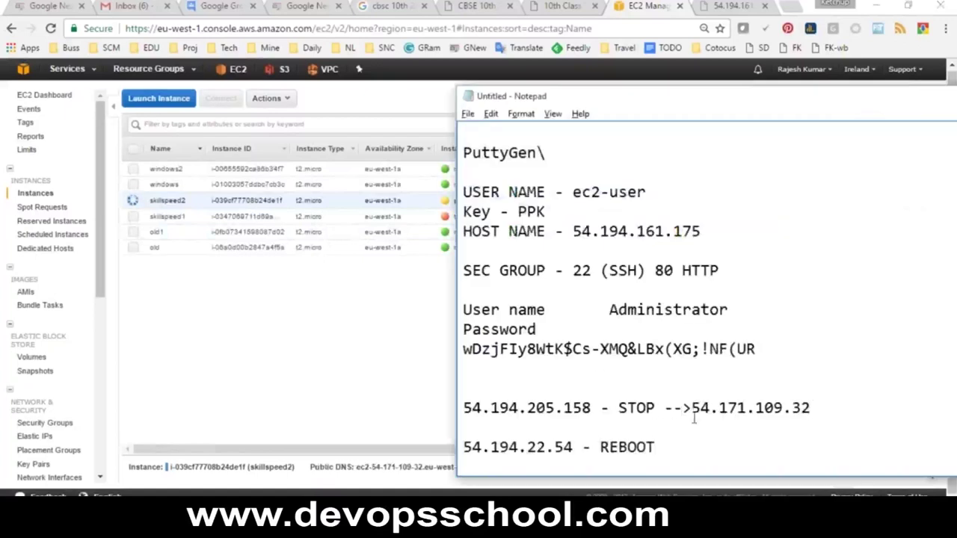
{"action": "left_click_drag", "start_coordinate": [811, 413], "coordinate": [692, 413]}
{"action": "left_click_drag", "start_coordinate": [591, 413], "coordinate": [462, 407]}
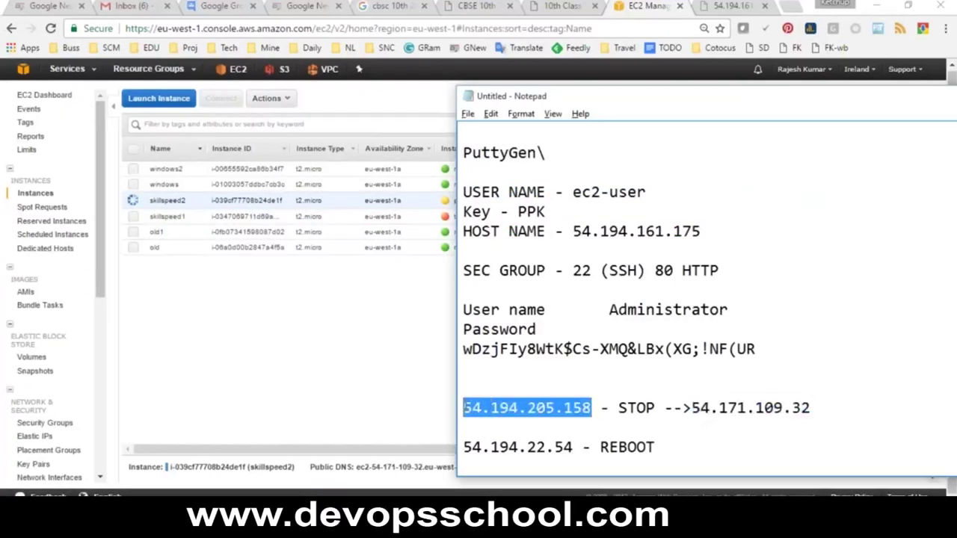
{"action": "left_click", "coordinate": [687, 408]}
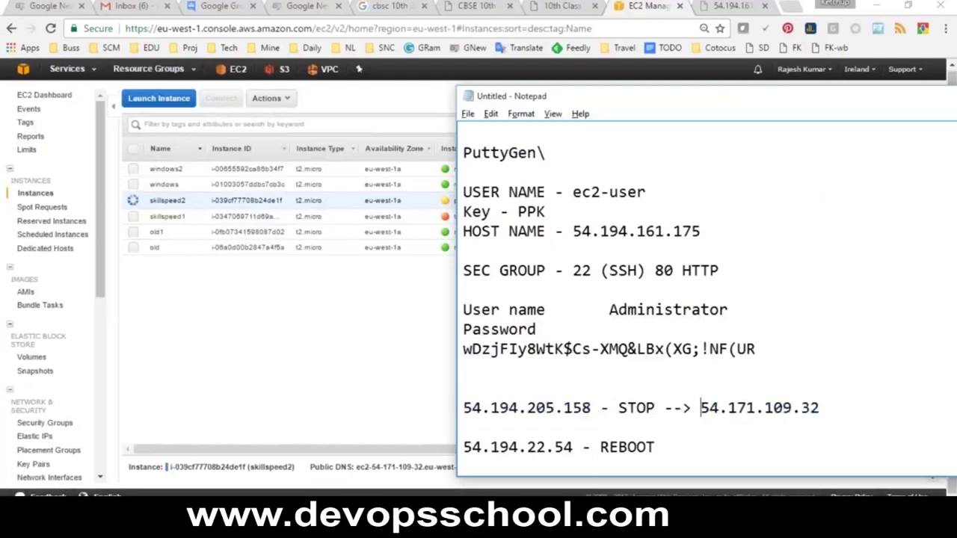
Compare the original and new IP addresses on the STOP line of the notes.
{"action": "left_click_drag", "start_coordinate": [823, 407], "coordinate": [459, 404]}
{"action": "left_click", "coordinate": [587, 407]}
{"action": "left_click_drag", "start_coordinate": [821, 408], "coordinate": [702, 408]}
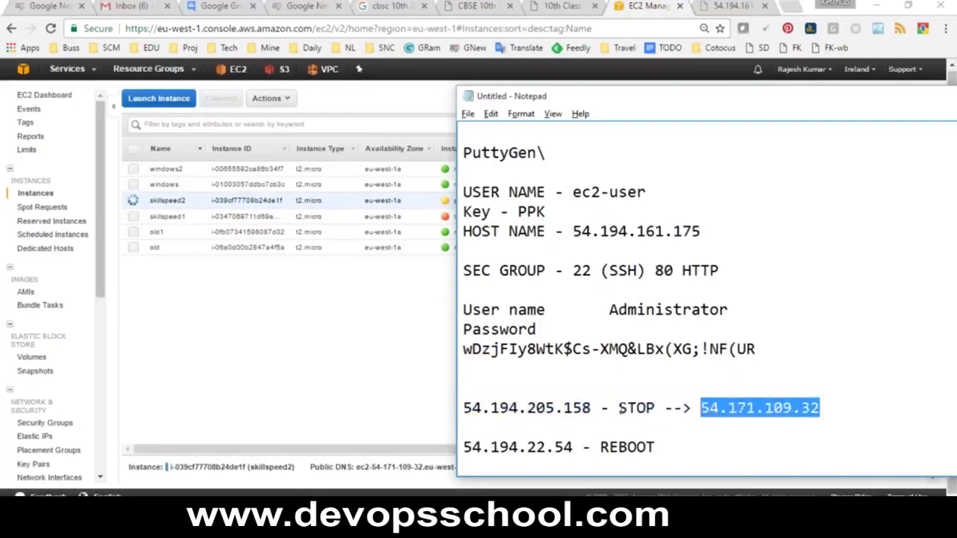
Copy the windows instance's public IP from the EC2 console and append "-- 54.194.22.54" to the REBOOT line in the notes.
{"action": "left_click", "coordinate": [410, 373]}
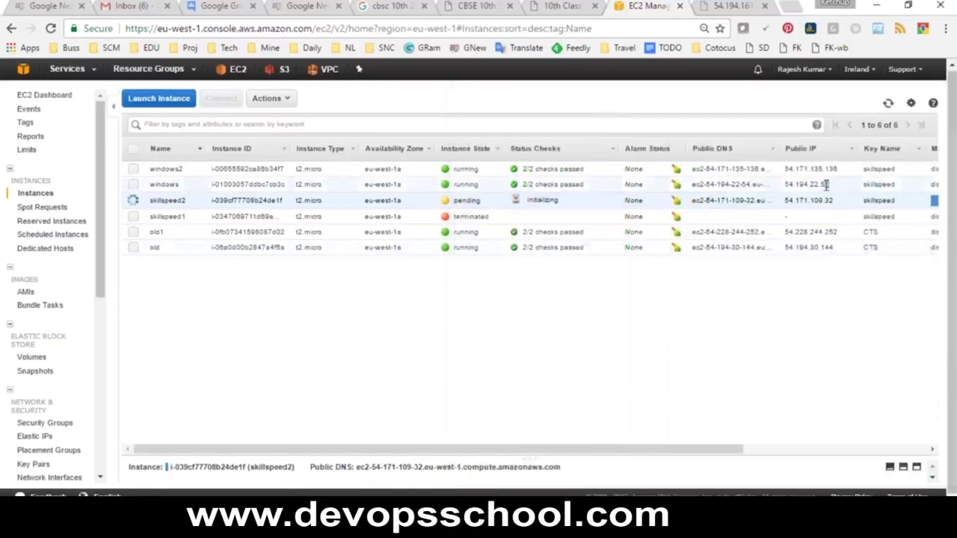
{"action": "left_click_drag", "start_coordinate": [827, 184], "coordinate": [784, 184]}
{"action": "left_click", "coordinate": [783, 185]}
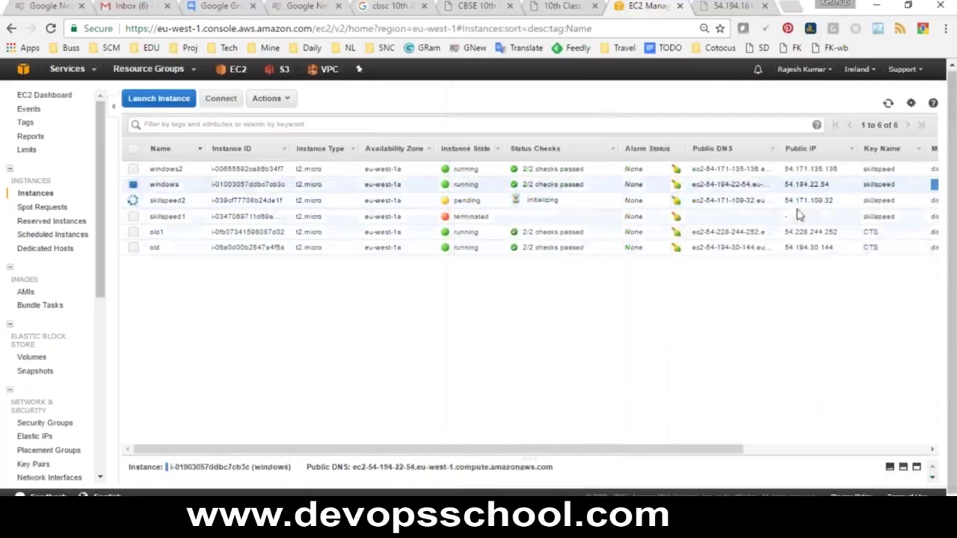
{"action": "double_click", "coordinate": [803, 185]}
{"action": "key", "text": "ctrl+c"}
{"action": "key", "text": "alt+Tab"}
{"action": "left_click", "coordinate": [679, 447]}
{"action": "type", "text": "--"}
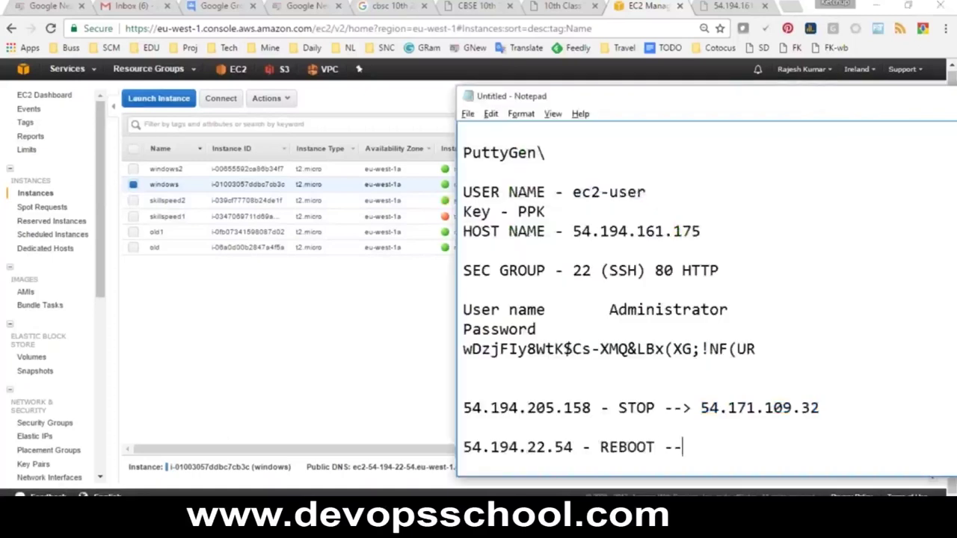
{"action": "key", "text": "ctrl+v"}
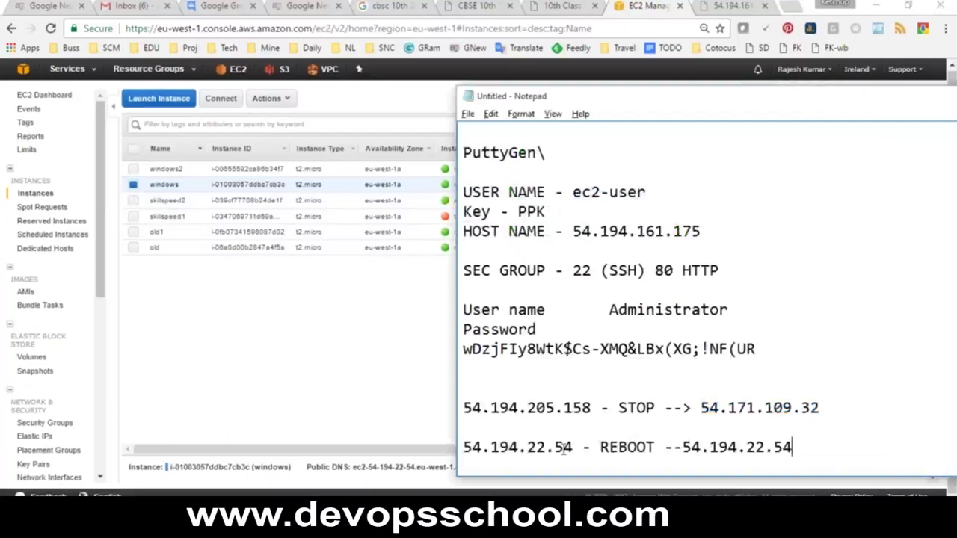
{"action": "left_click", "coordinate": [683, 447]}
Compare how the STOP and REBOOT lines in the notes differ in their resulting IP addresses.
{"action": "left_click_drag", "start_coordinate": [834, 410], "coordinate": [703, 407]}
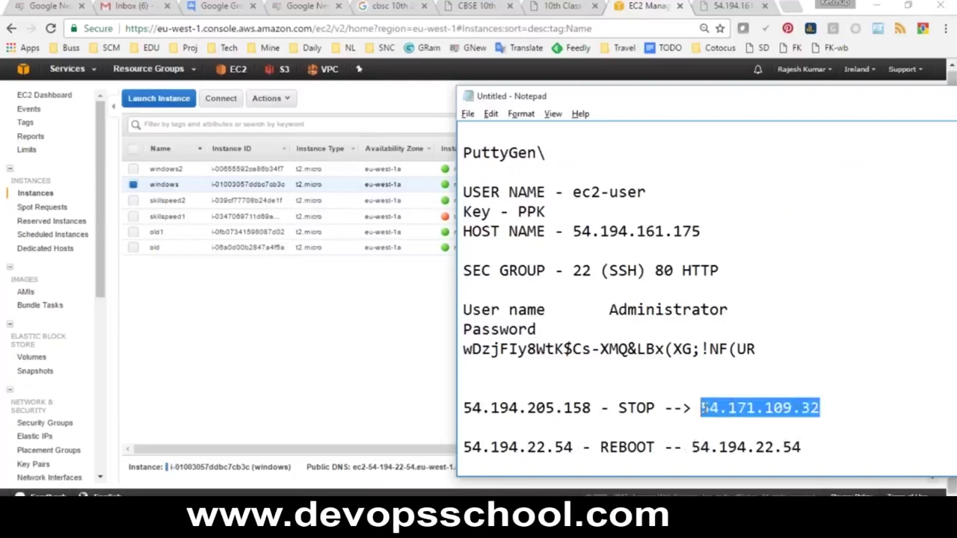
{"action": "left_click", "coordinate": [628, 408]}
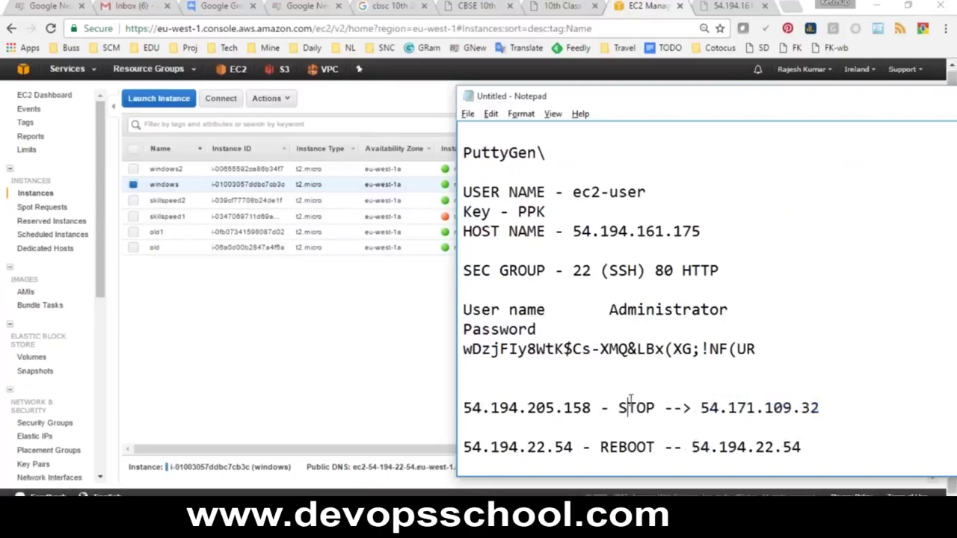
{"action": "double_click", "coordinate": [648, 449]}
{"action": "left_click_drag", "start_coordinate": [835, 432], "coordinate": [472, 408]}
Return to the EC2 console, refresh the instance list, and leave only the skillspeed2 instance selected.
{"action": "left_click", "coordinate": [314, 365]}
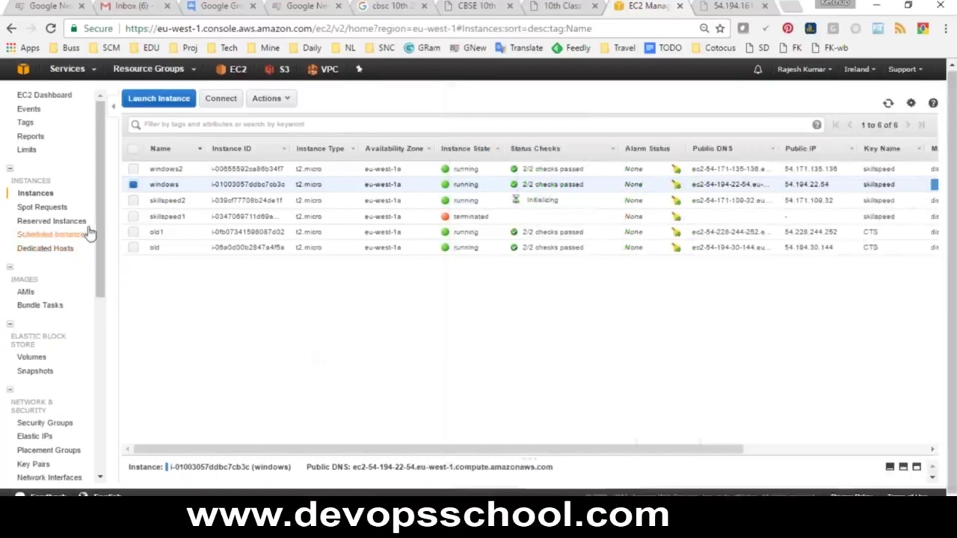
{"action": "left_click", "coordinate": [889, 105]}
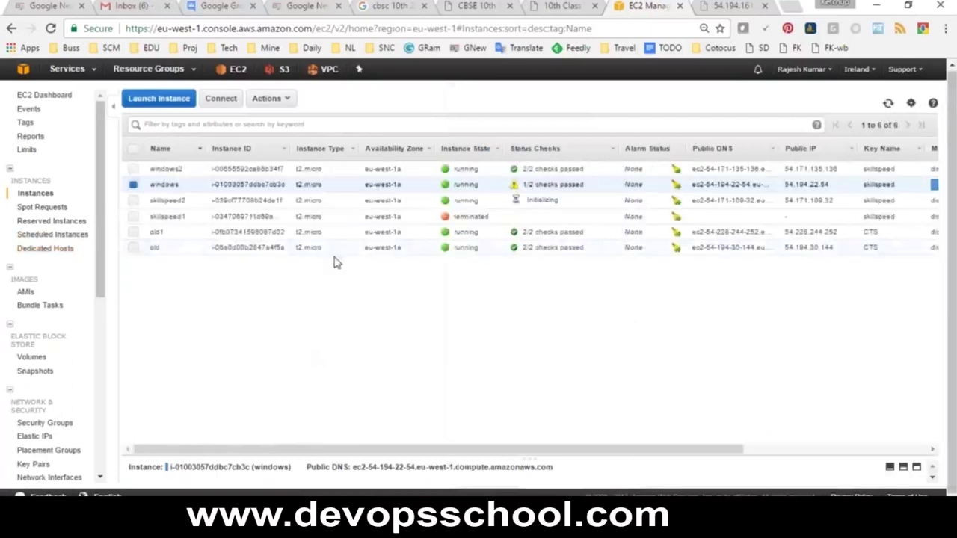
{"action": "left_click", "coordinate": [133, 186]}
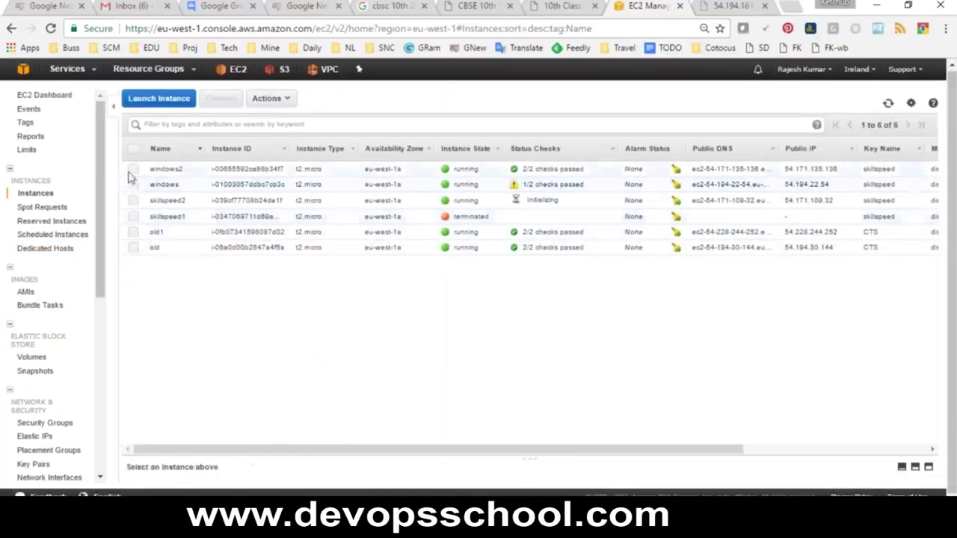
{"action": "left_click", "coordinate": [135, 217]}
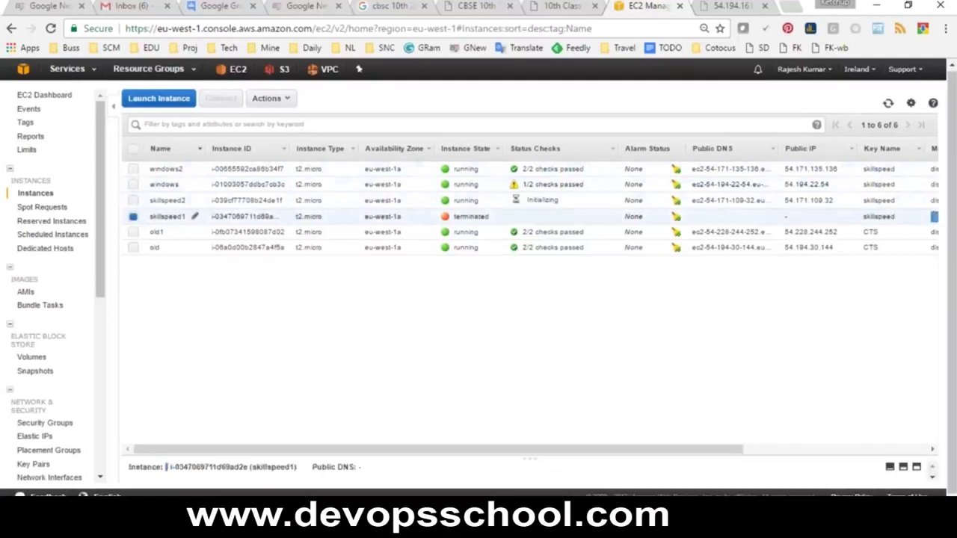
{"action": "left_click", "coordinate": [132, 216]}
{"action": "left_click", "coordinate": [132, 200]}
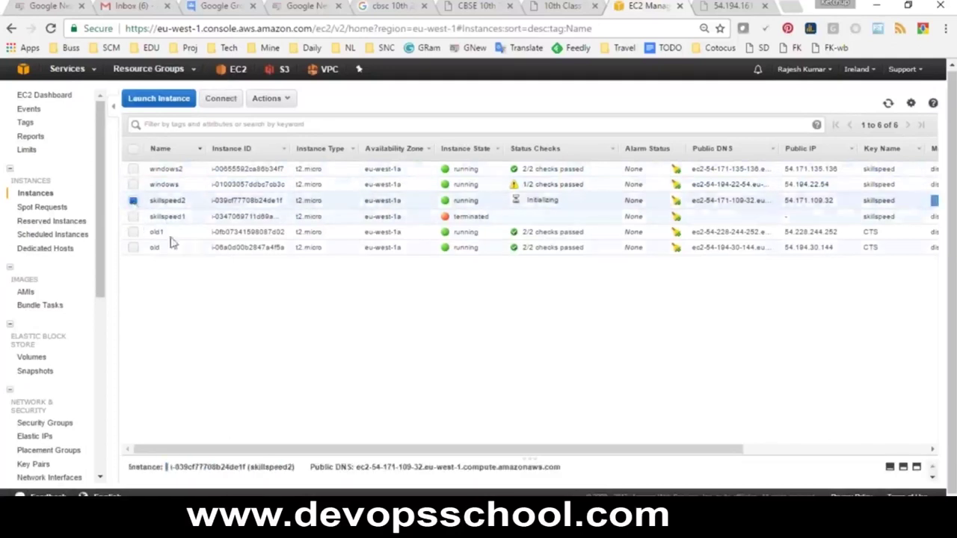
Examine the Instance Settings and Image actions offered for the skillspeed2 instance.
{"action": "left_click", "coordinate": [268, 98]}
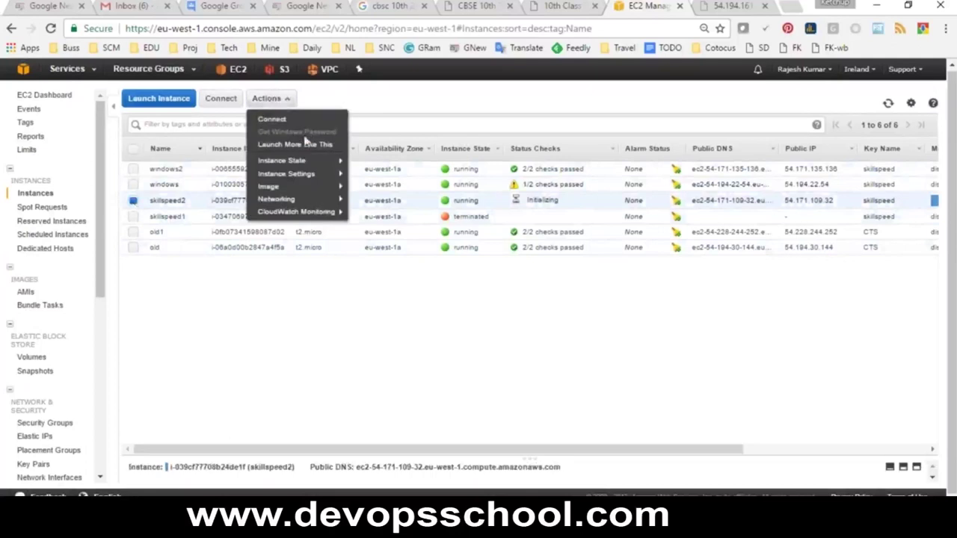
{"action": "mouse_move", "coordinate": [299, 178]}
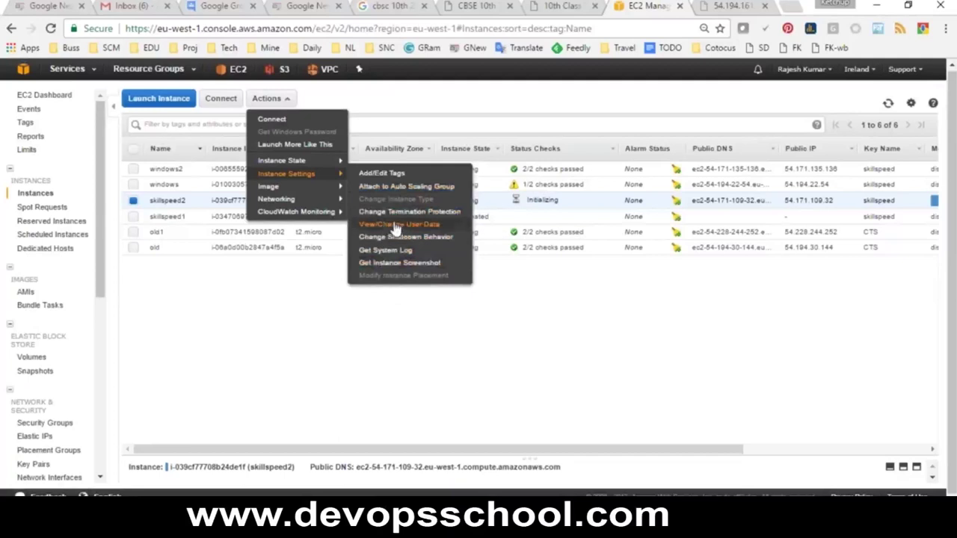
{"action": "mouse_move", "coordinate": [317, 191]}
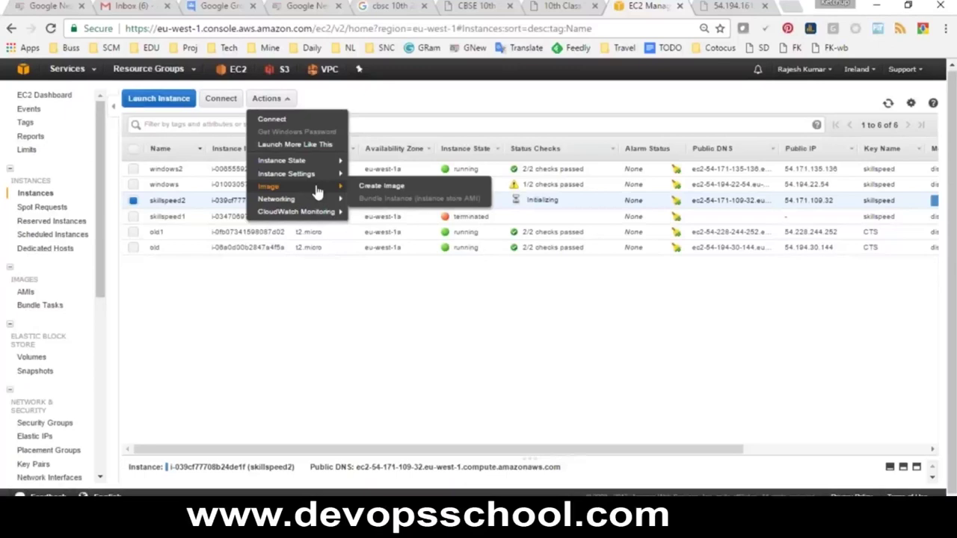
{"action": "left_click", "coordinate": [132, 202]}
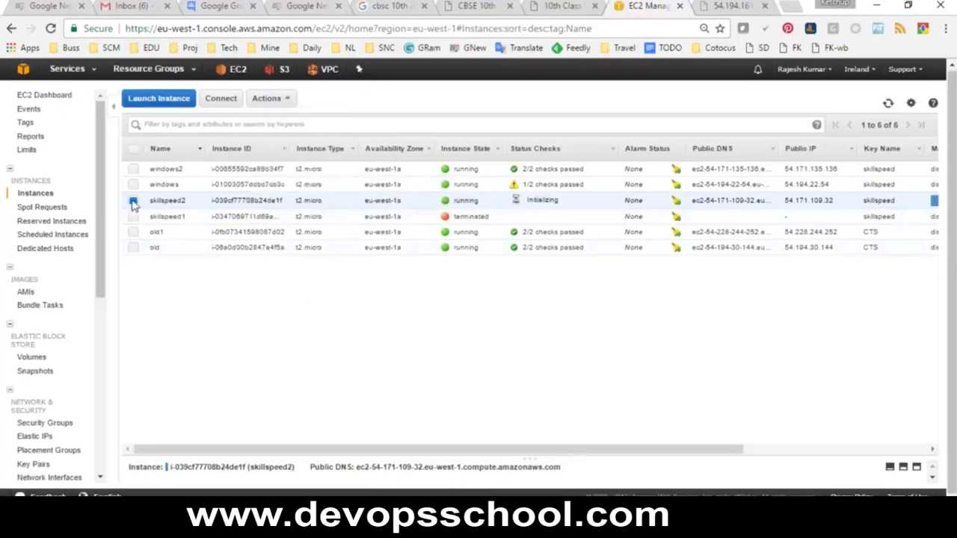
{"action": "left_click", "coordinate": [133, 202]}
{"action": "double_click", "coordinate": [310, 199]}
Start creating an image from skillspeed2, entering "skillSpeed" as both the image name and description.
{"action": "left_click", "coordinate": [269, 105]}
{"action": "mouse_move", "coordinate": [273, 187]}
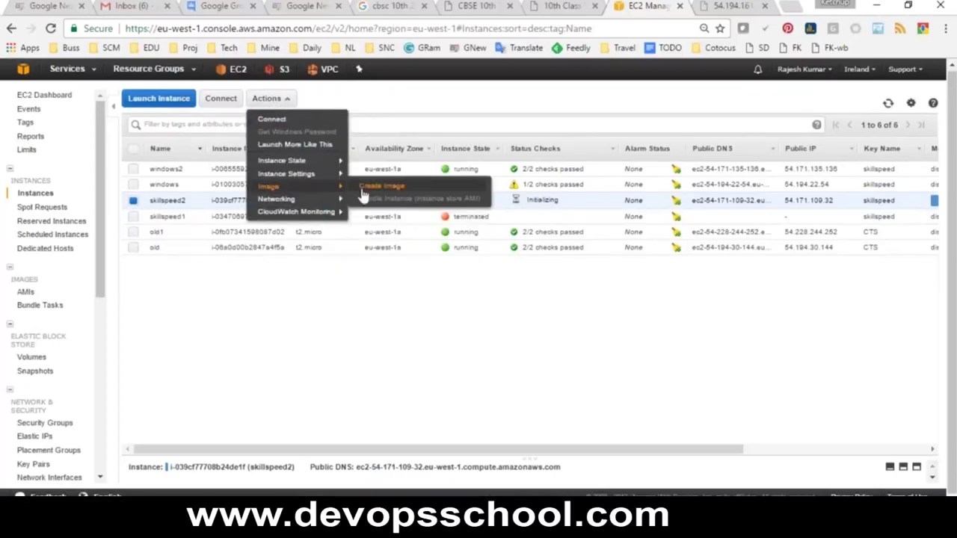
{"action": "left_click", "coordinate": [364, 194]}
{"action": "left_click", "coordinate": [362, 187]}
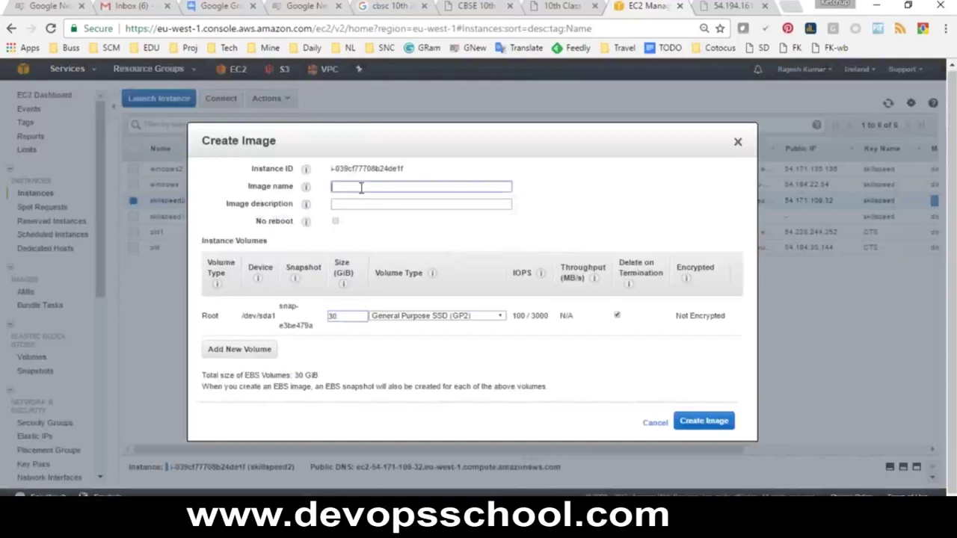
{"action": "type", "text": "skillSpeed"}
{"action": "double_click", "coordinate": [361, 188]}
{"action": "key", "text": "ctrl+c"}
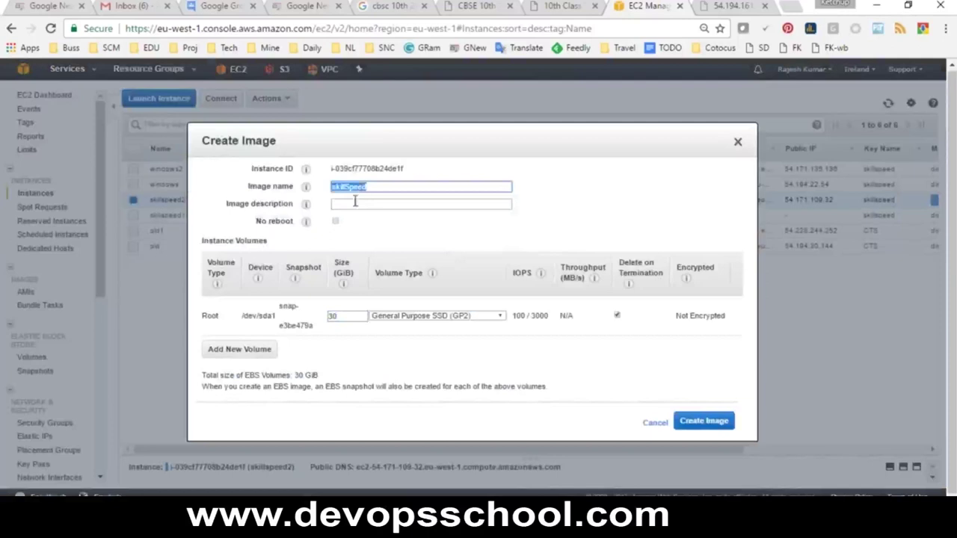
{"action": "left_click", "coordinate": [391, 204]}
{"action": "key", "text": "ctrl+v"}
Change the image name and description to "skillSpeed_ami", create the image, and dismiss the confirmation.
{"action": "left_click", "coordinate": [399, 190]}
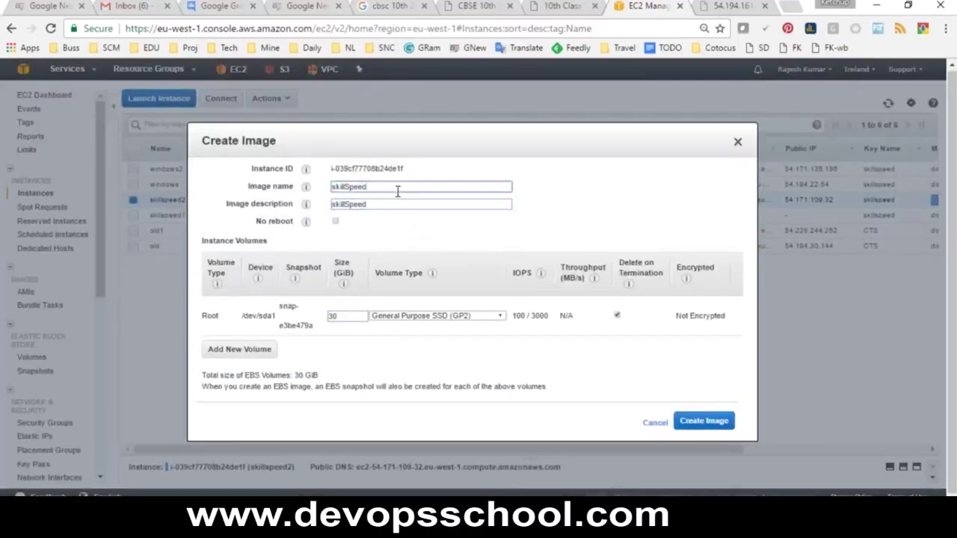
{"action": "type", "text": "_ami"}
{"action": "key", "text": "ctrl+a"}
{"action": "key", "text": "ctrl+c"}
{"action": "double_click", "coordinate": [359, 204]}
{"action": "key", "text": "ctrl+v"}
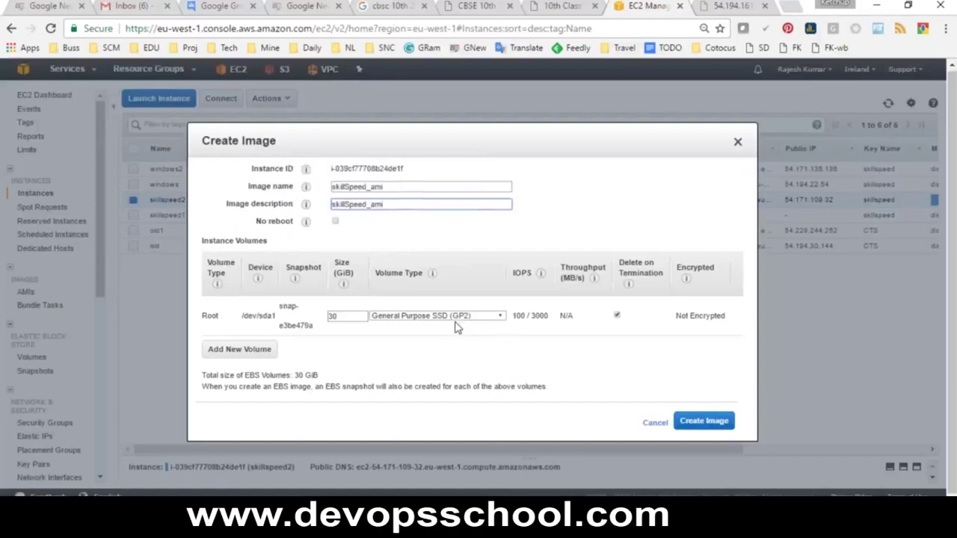
{"action": "left_click", "coordinate": [689, 422]}
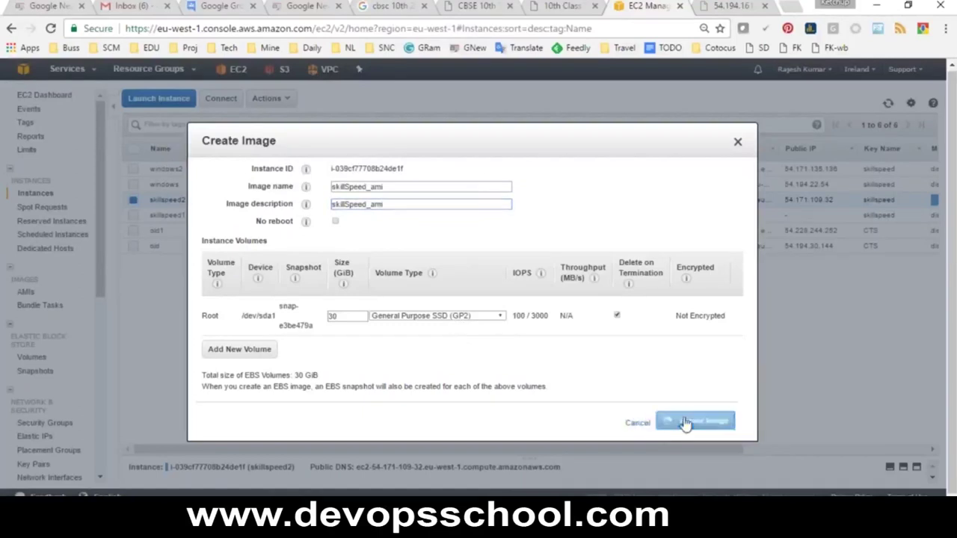
{"action": "left_click", "coordinate": [711, 345]}
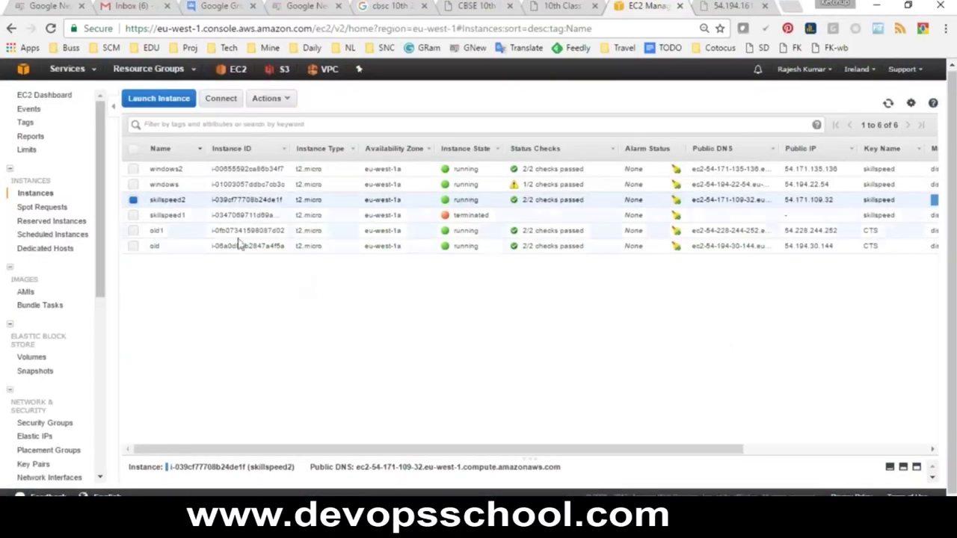
Open the launch instance wizard and examine the skillSpeed_ami entry among the account's own AMIs.
{"action": "left_click", "coordinate": [160, 100]}
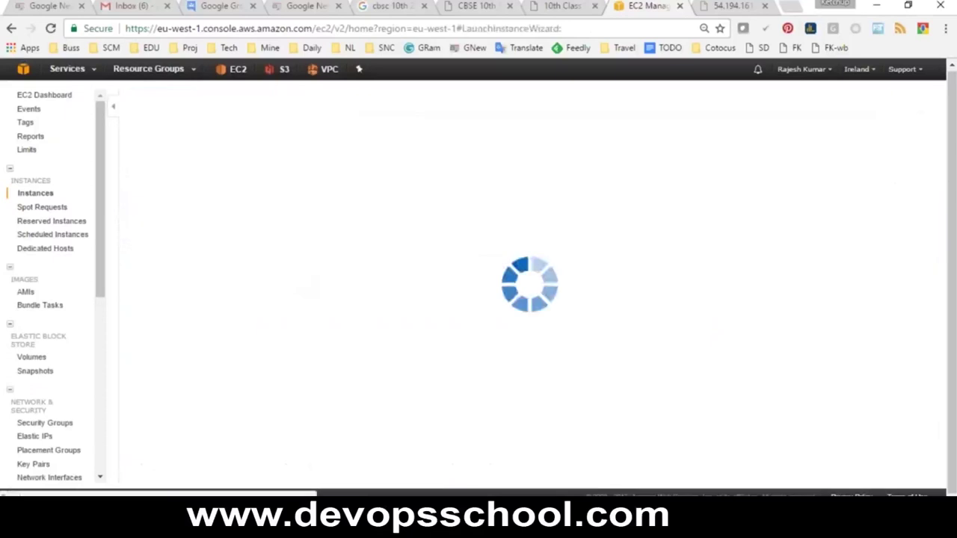
{"action": "left_click", "coordinate": [42, 192]}
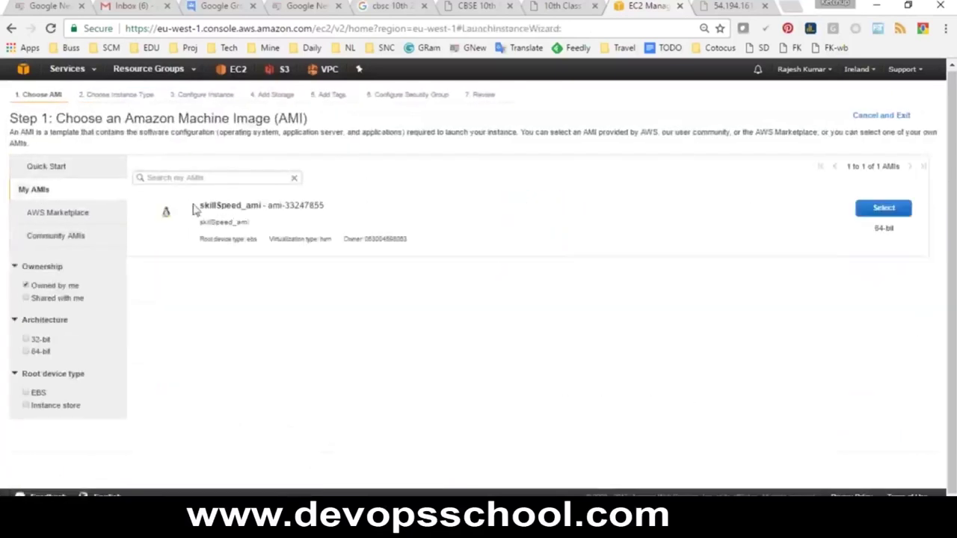
{"action": "left_click_drag", "start_coordinate": [200, 209], "coordinate": [262, 211]}
{"action": "left_click_drag", "start_coordinate": [399, 241], "coordinate": [236, 204]}
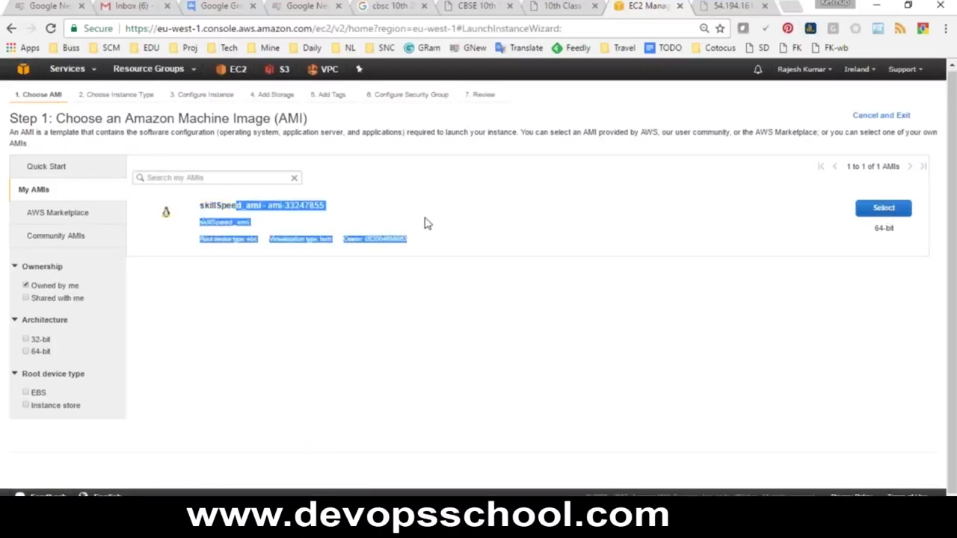
Leave the launch wizard, return to the running instances list through the EC2 dashboard, and select skillspeed2.
{"action": "left_click", "coordinate": [23, 71]}
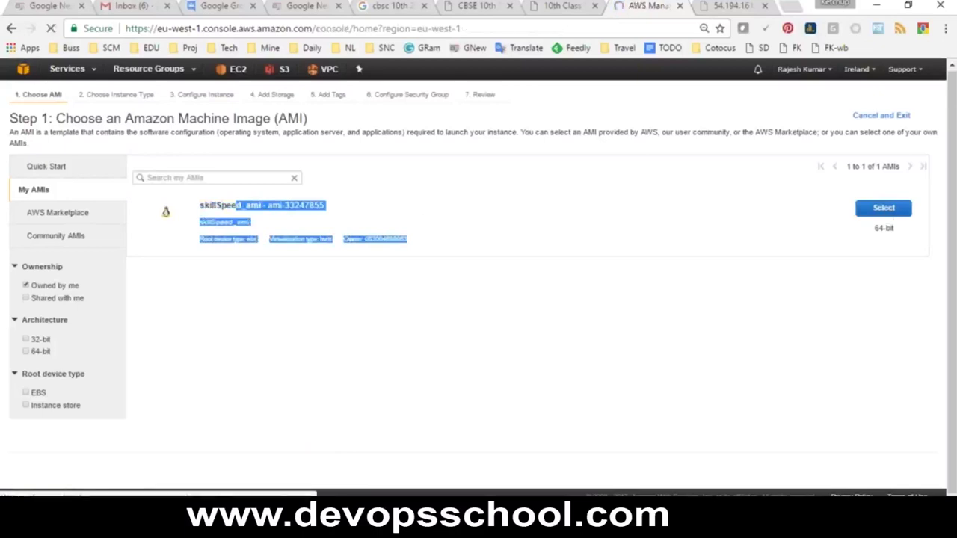
{"action": "left_click", "coordinate": [186, 175]}
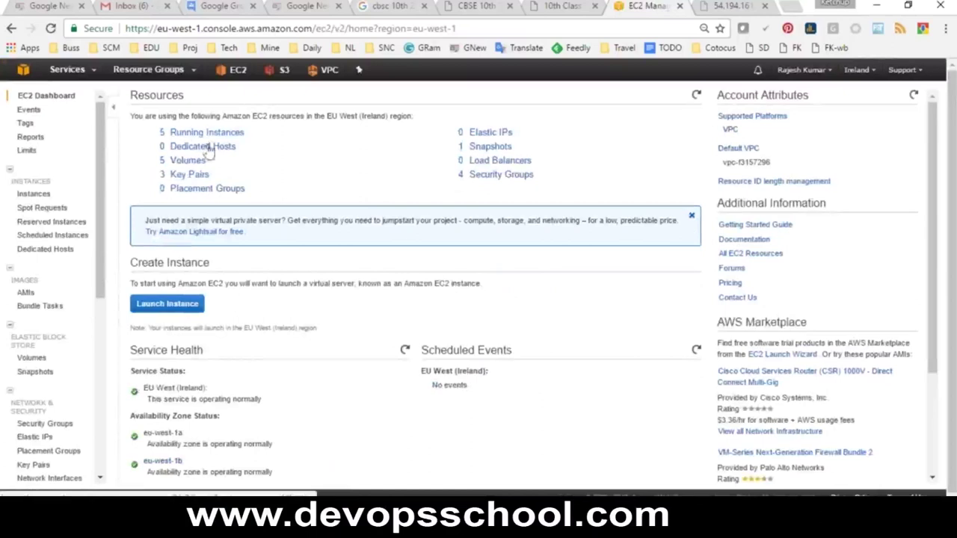
{"action": "left_click", "coordinate": [198, 133]}
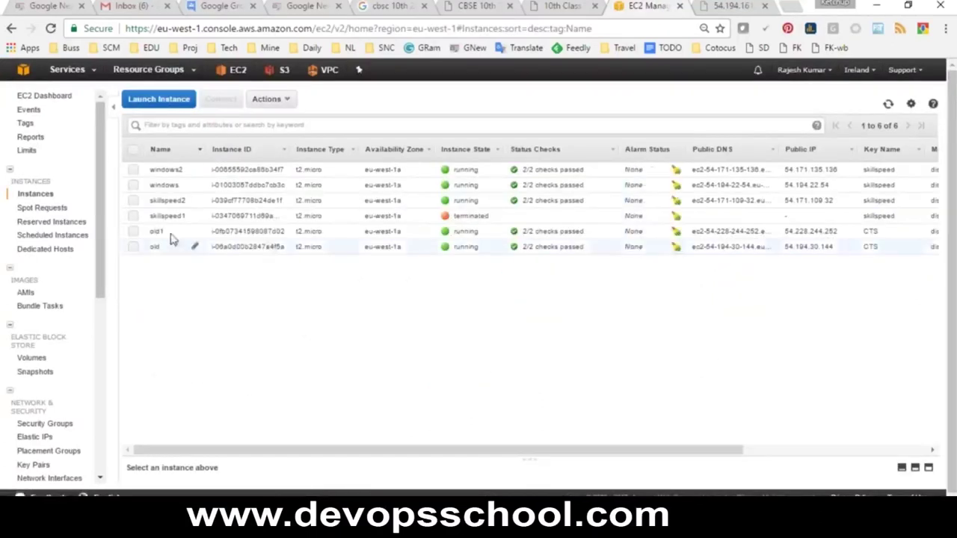
{"action": "left_click", "coordinate": [133, 202]}
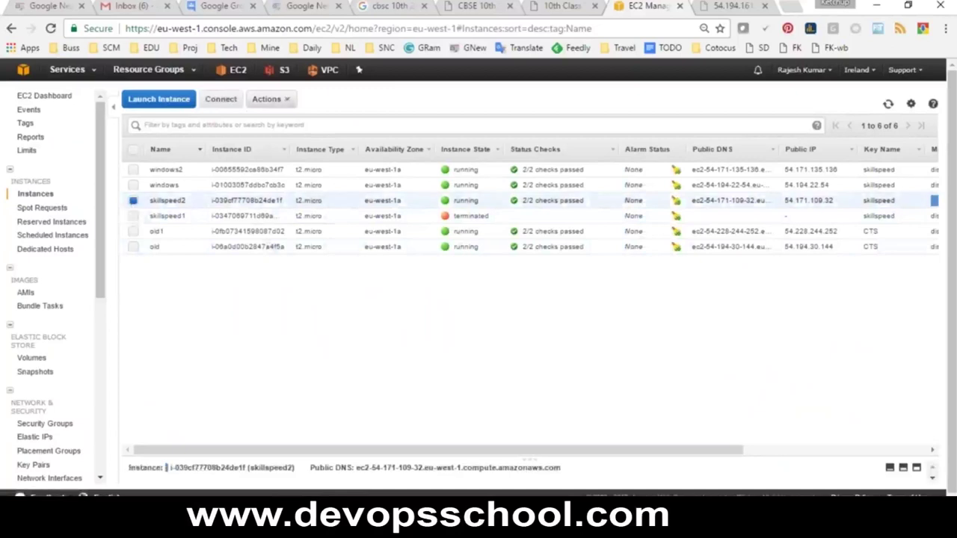
Examine the networking and CloudWatch monitoring actions offered for the skillspeed2 instance, changing nothing.
{"action": "left_click", "coordinate": [268, 98]}
{"action": "mouse_move", "coordinate": [284, 203]}
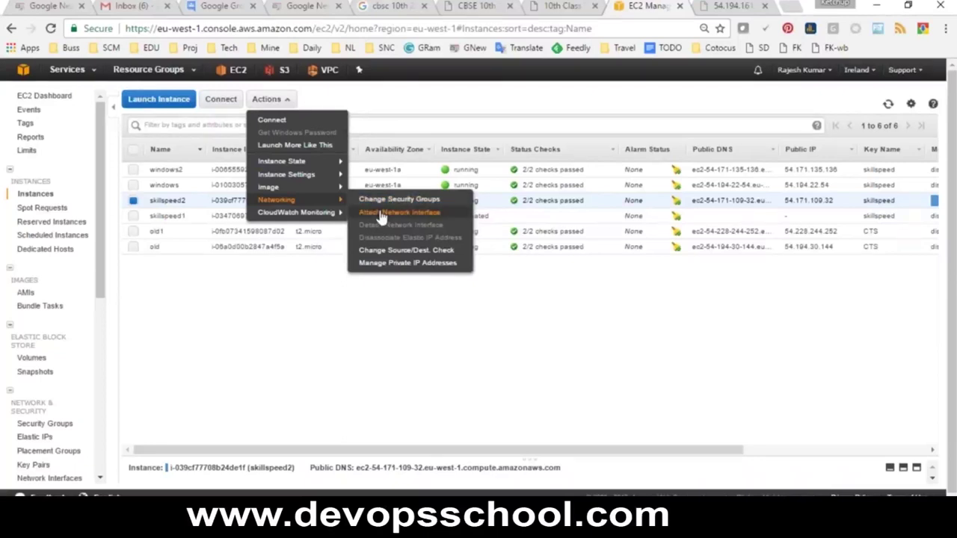
{"action": "mouse_move", "coordinate": [322, 213]}
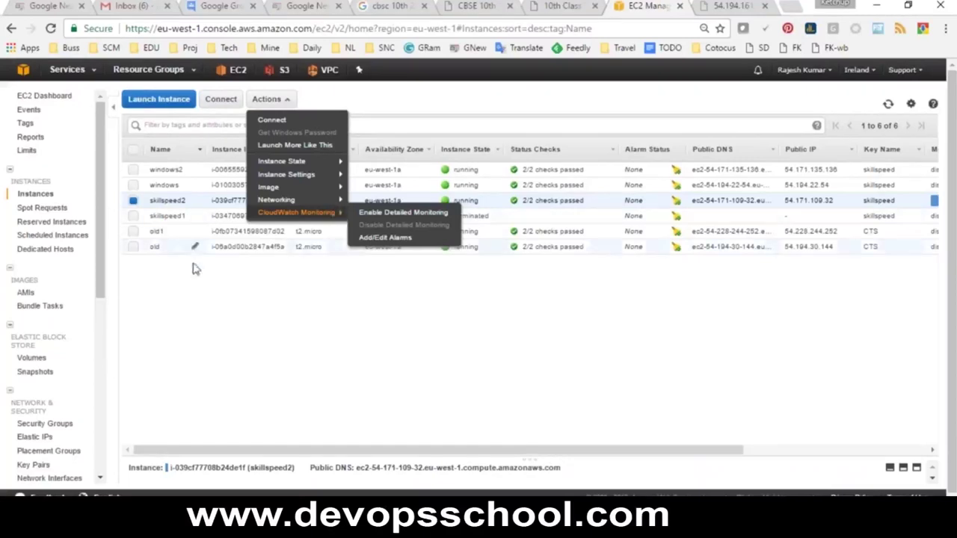
{"action": "left_click", "coordinate": [228, 272]}
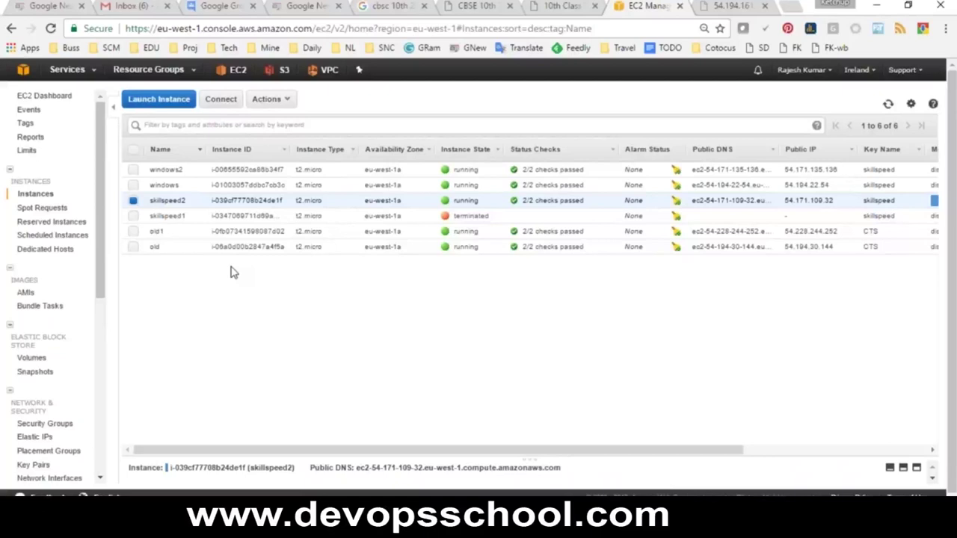
Switch to the AWS folder in File Explorer and open the presentation Module - 3.pptx.
{"action": "mouse_move", "coordinate": [308, 452]}
{"action": "left_mouse_down"}
{"action": "mouse_move", "coordinate": [442, 462]}
{"action": "mouse_move", "coordinate": [367, 438]}
{"action": "mouse_move", "coordinate": [297, 441]}
{"action": "left_mouse_up"}
{"action": "left_click", "coordinate": [481, 524]}
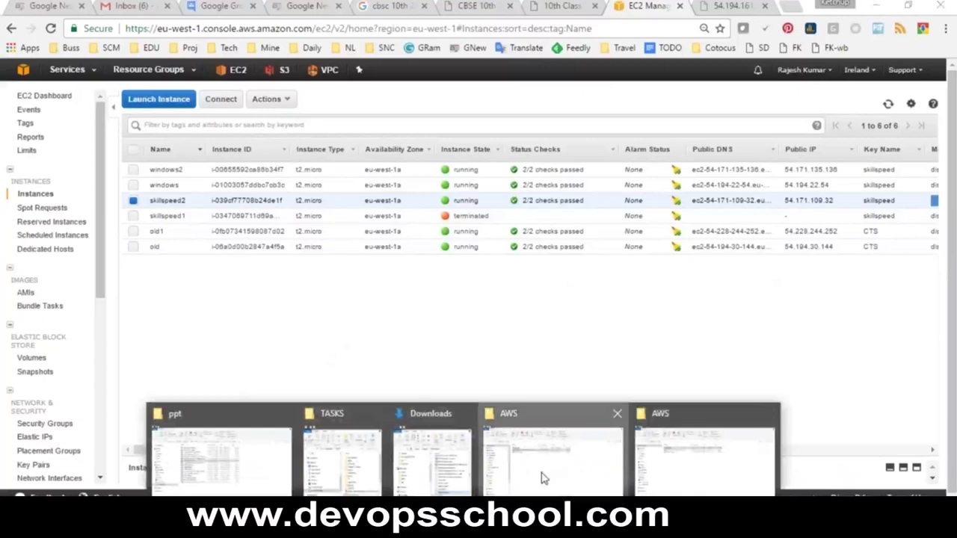
{"action": "mouse_move", "coordinate": [527, 476]}
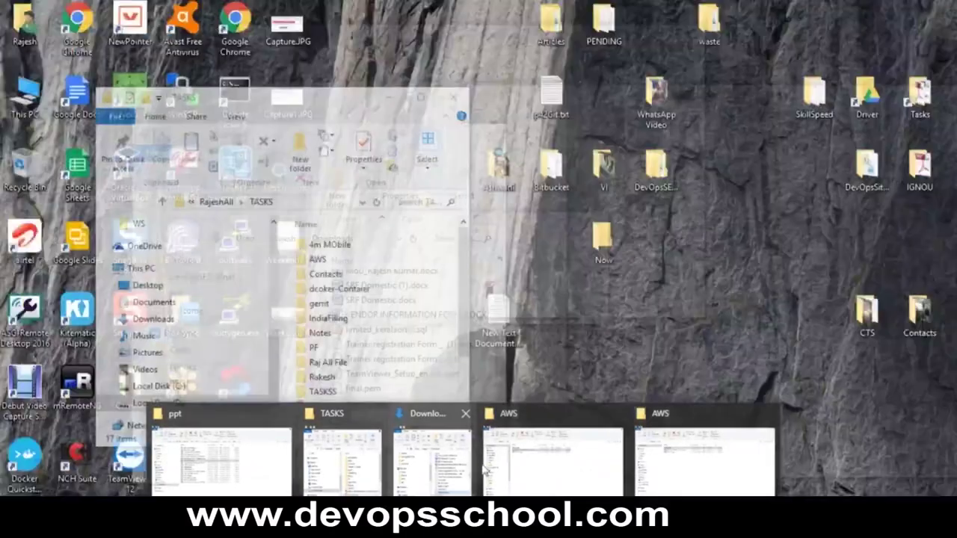
{"action": "left_click", "coordinate": [484, 468]}
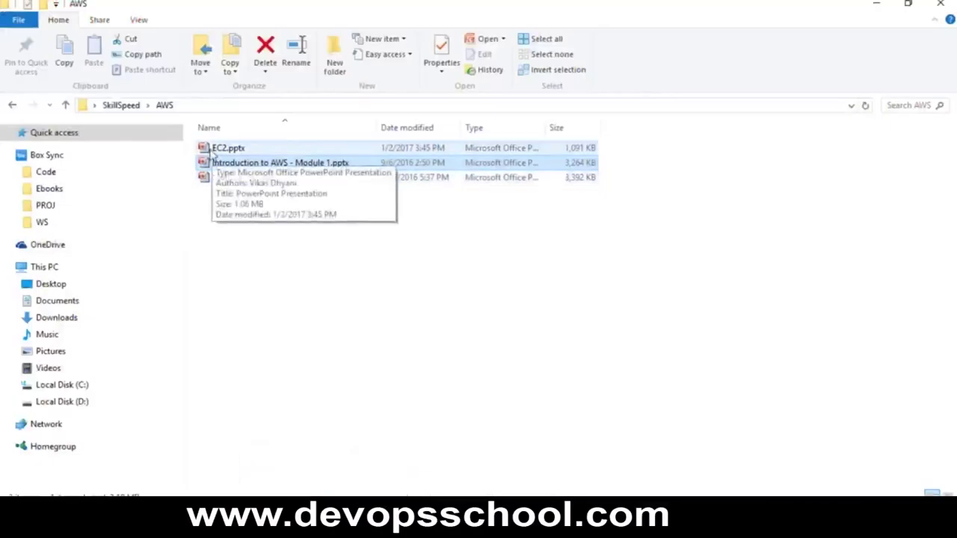
{"action": "left_click", "coordinate": [231, 178]}
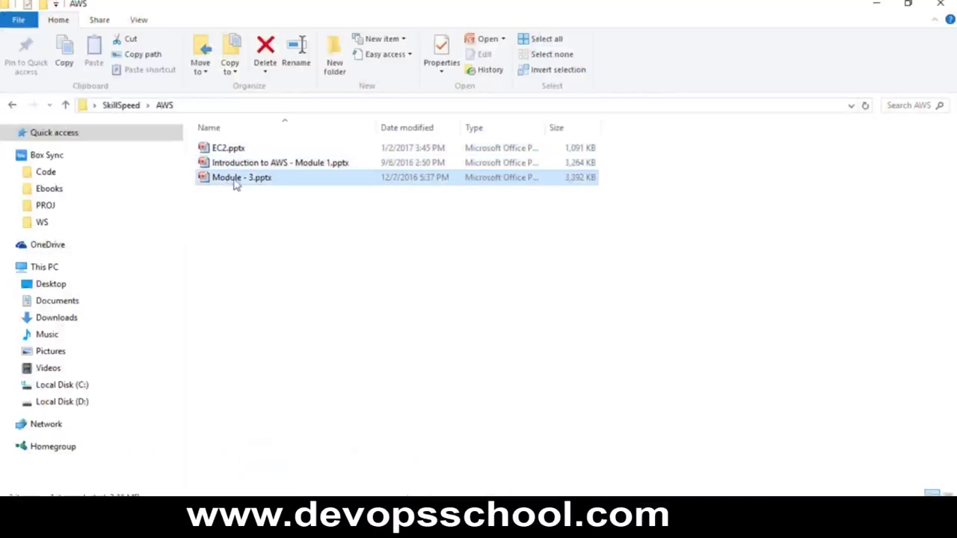
{"action": "double_click", "coordinate": [237, 184]}
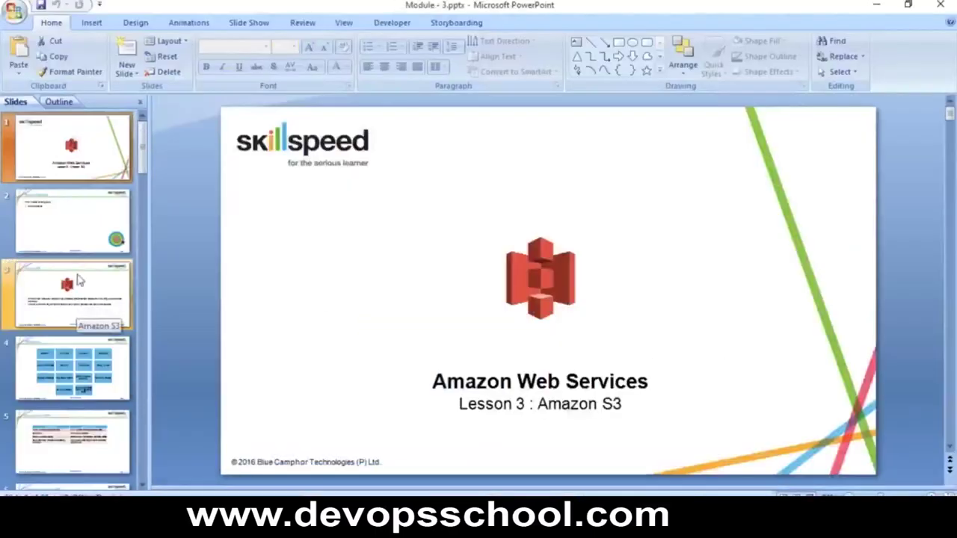
Look through the first three slides of the Module - 3 presentation, finishing on the Amazon S3 slide.
{"action": "left_click", "coordinate": [75, 240]}
{"action": "left_click", "coordinate": [75, 281]}
{"action": "left_click", "coordinate": [69, 150]}
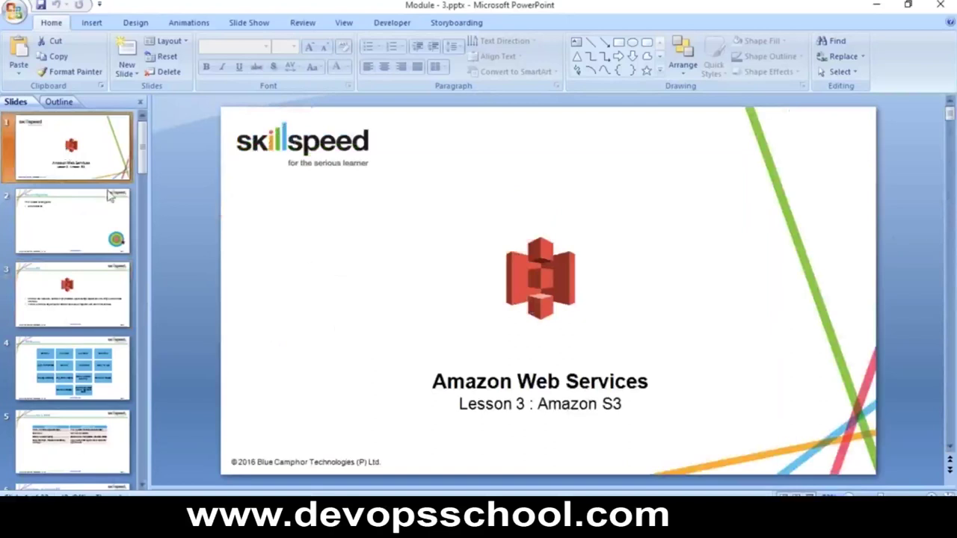
{"action": "left_click", "coordinate": [81, 216]}
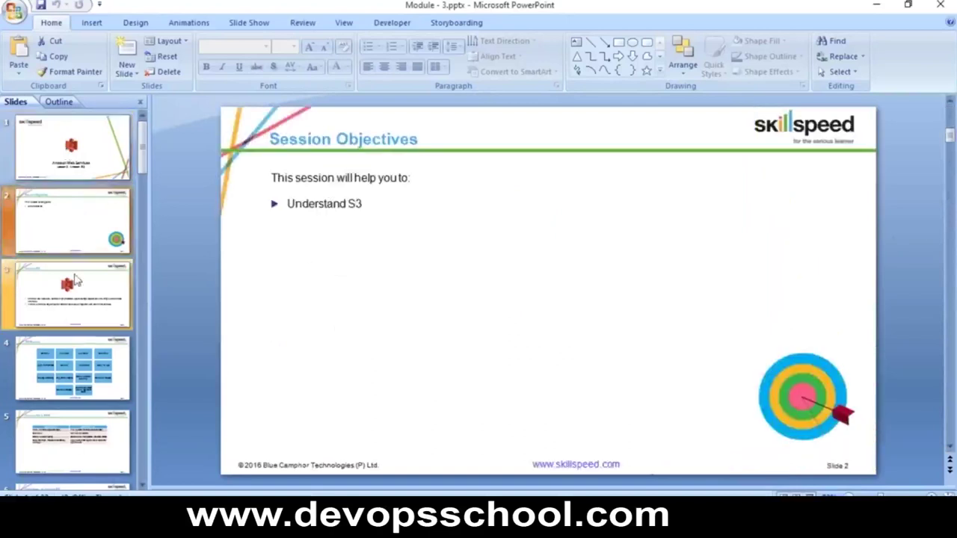
{"action": "left_click", "coordinate": [78, 285]}
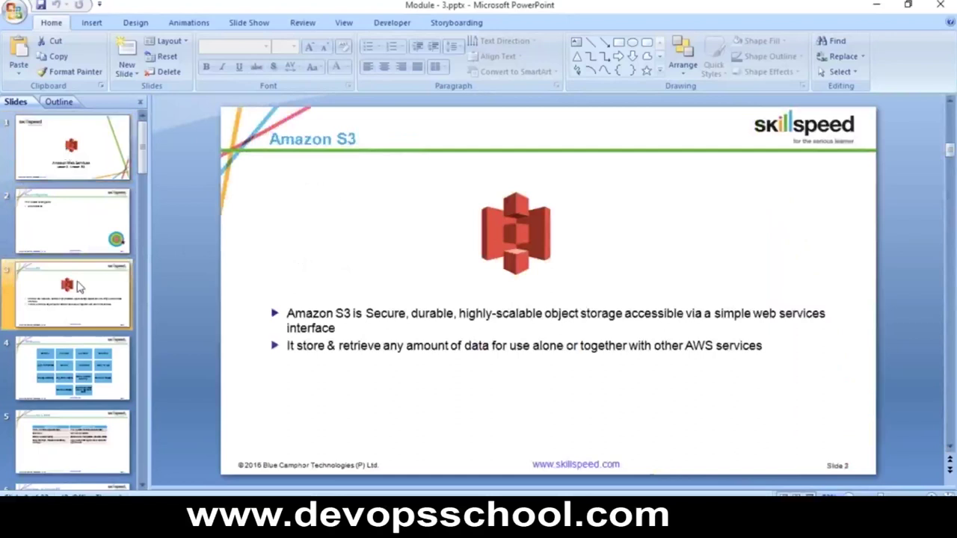
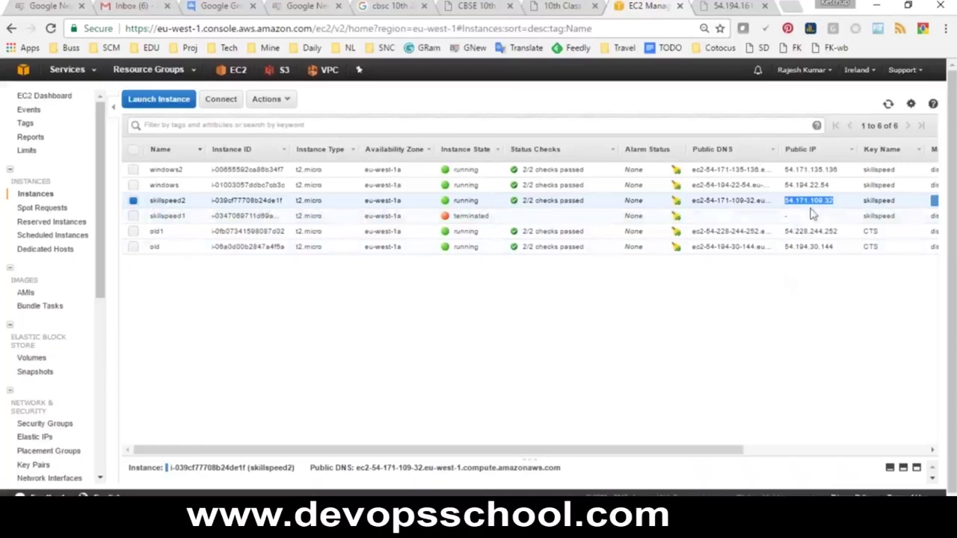
Highlight skillspeed2's public IP in the EC2 instances list, and open the Elastic IPs page.
{"action": "left_click_drag", "start_coordinate": [813, 199], "coordinate": [790, 199]}
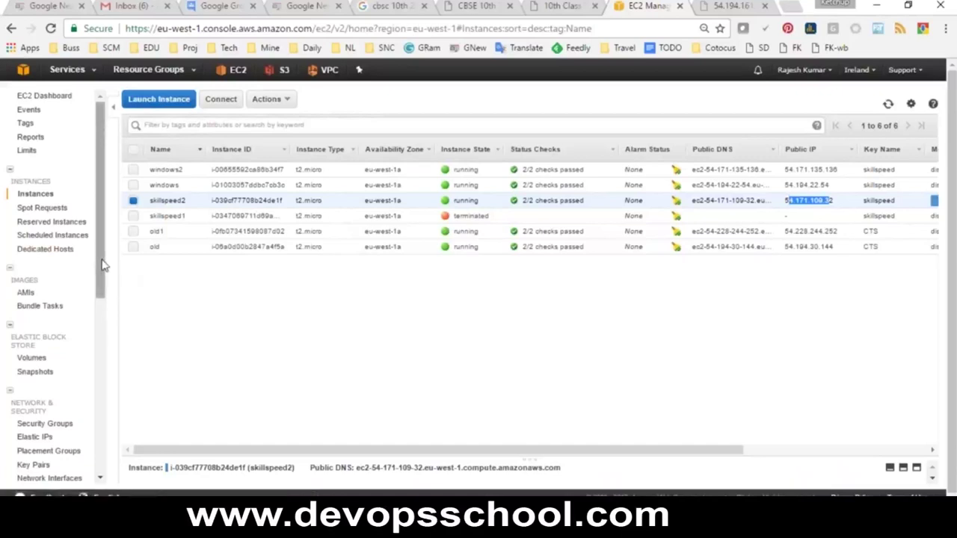
{"action": "left_click_drag", "start_coordinate": [103, 266], "coordinate": [100, 343]}
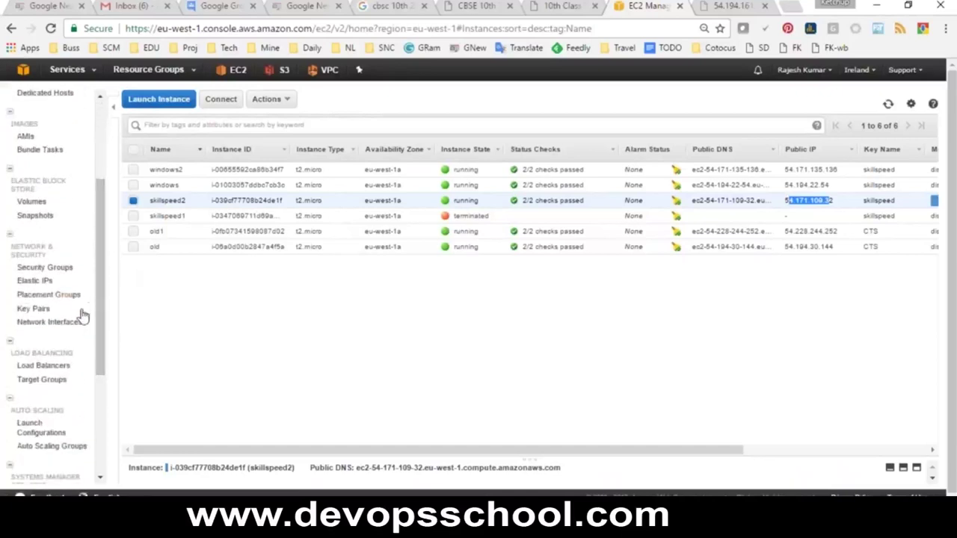
{"action": "scroll", "coordinate": [90, 263], "scroll_direction": "up", "scroll_amount": 3}
{"action": "scroll", "coordinate": [90, 264], "scroll_direction": "up", "scroll_amount": 2}
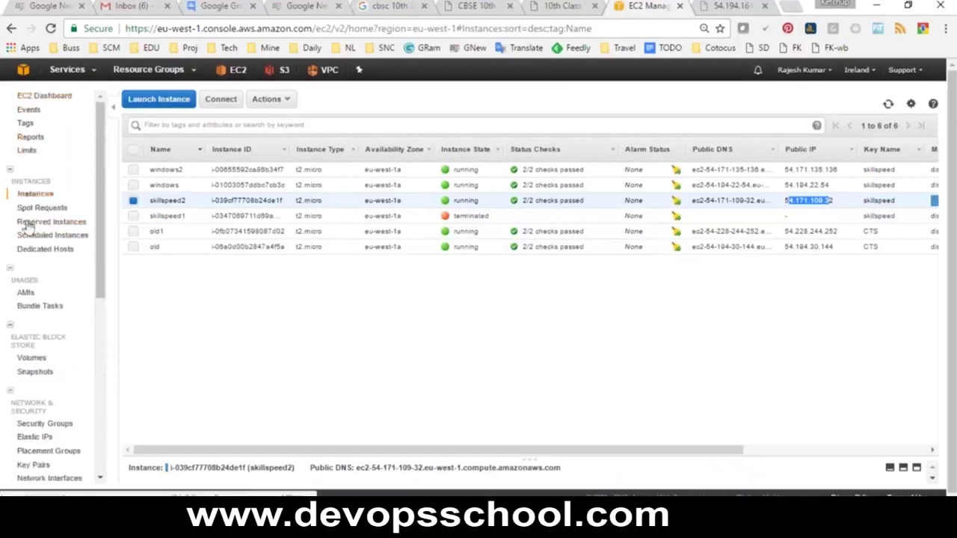
{"action": "scroll", "coordinate": [28, 225], "scroll_direction": "down", "scroll_amount": 3}
{"action": "scroll", "coordinate": [63, 311], "scroll_direction": "down", "scroll_amount": 3}
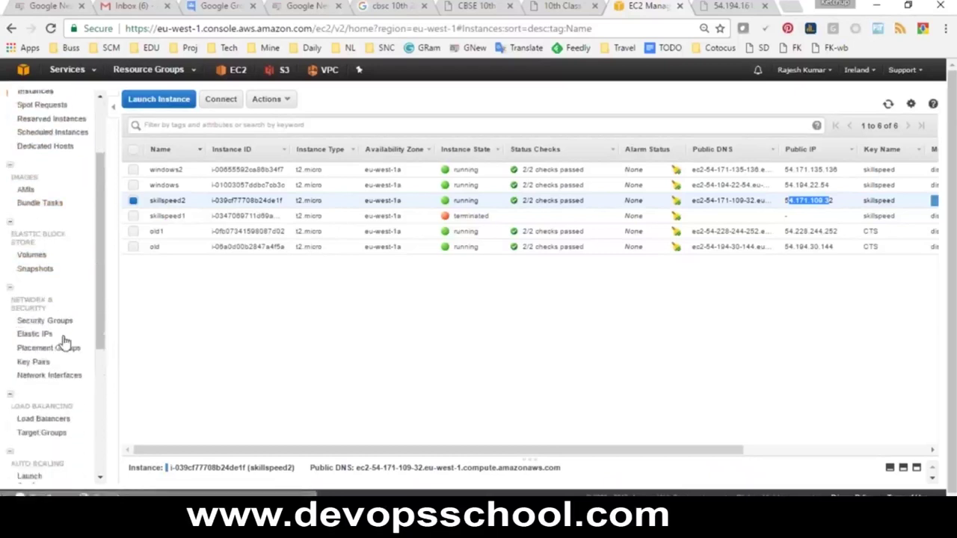
{"action": "left_click_drag", "start_coordinate": [51, 262], "coordinate": [53, 297]}
{"action": "left_click", "coordinate": [169, 338]}
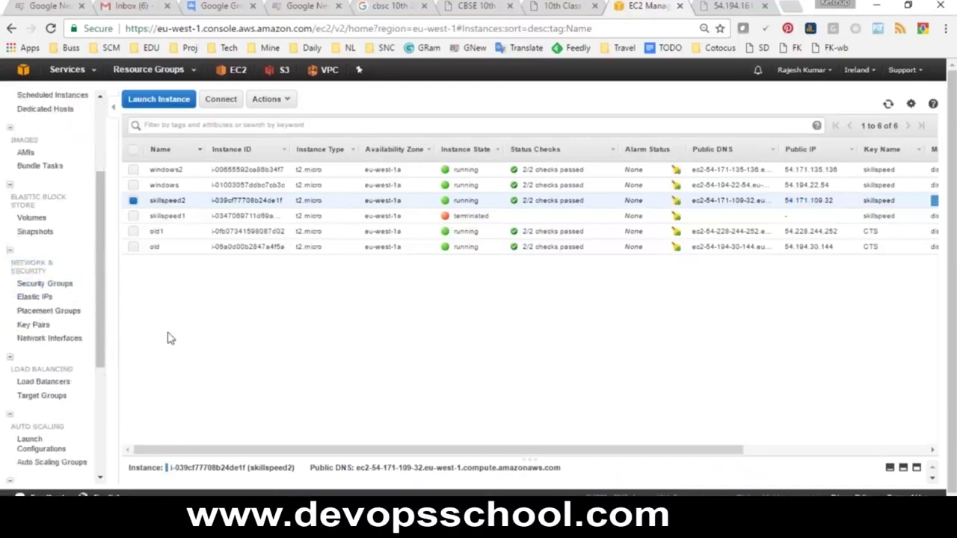
{"action": "left_click", "coordinate": [33, 297]}
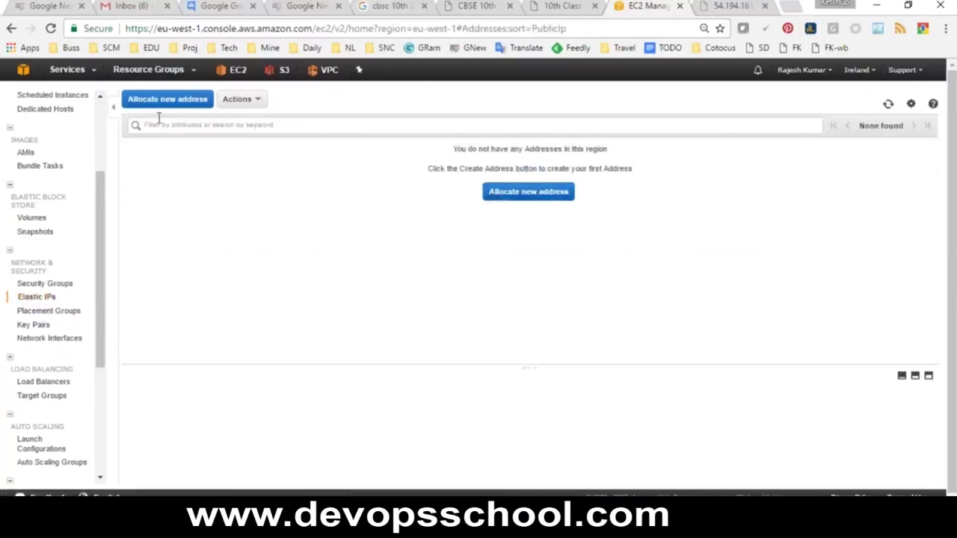
Return to the EC2 instances list through the dashboard, and switch to the Amazon S3 slide in PowerPoint.
{"action": "left_click_drag", "start_coordinate": [103, 235], "coordinate": [102, 179]}
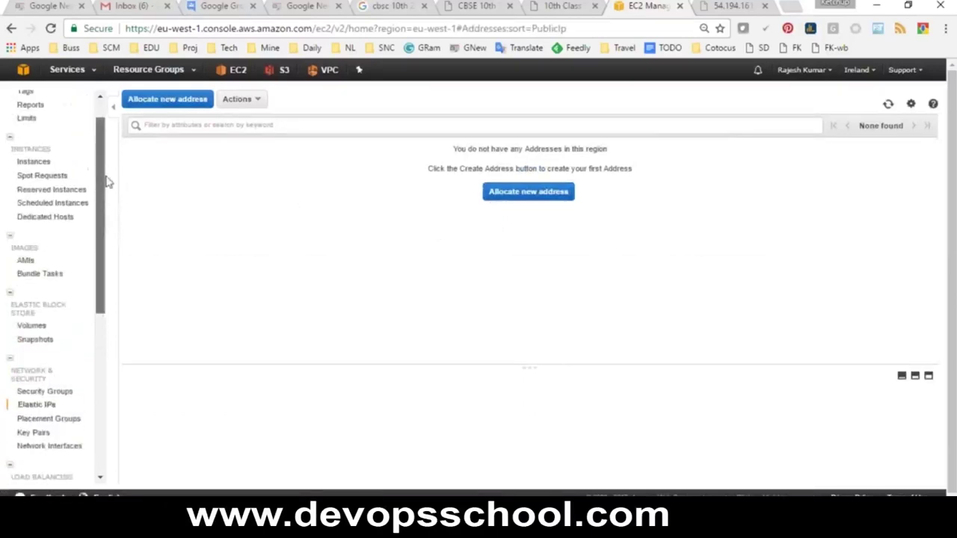
{"action": "scroll", "coordinate": [72, 160], "scroll_direction": "up", "scroll_amount": 2}
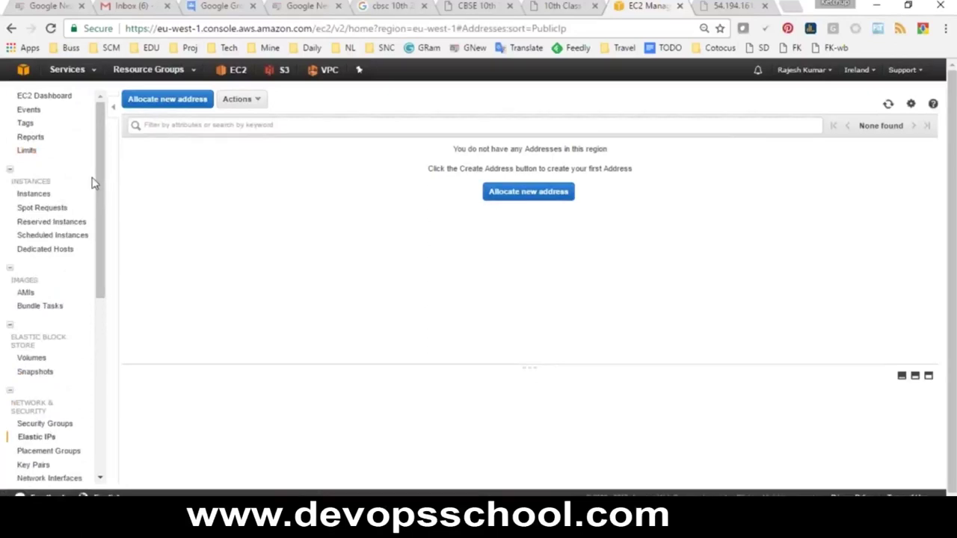
{"action": "left_click", "coordinate": [44, 98]}
{"action": "left_click", "coordinate": [176, 135]}
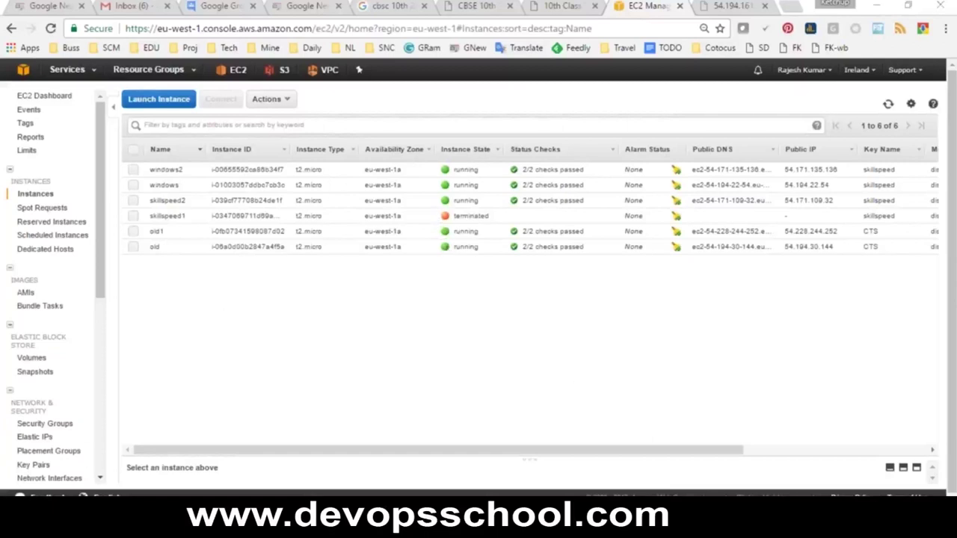
{"action": "key", "text": "alt+Tab"}
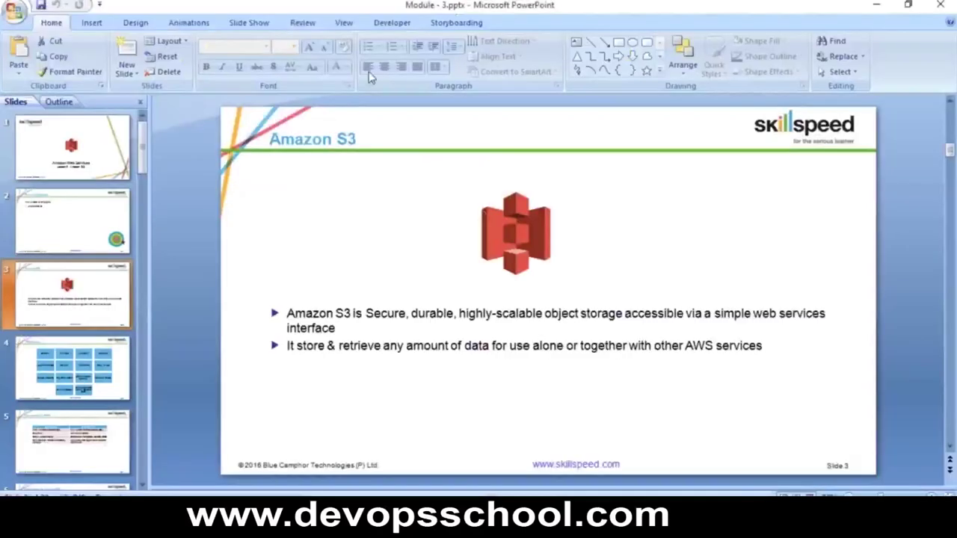
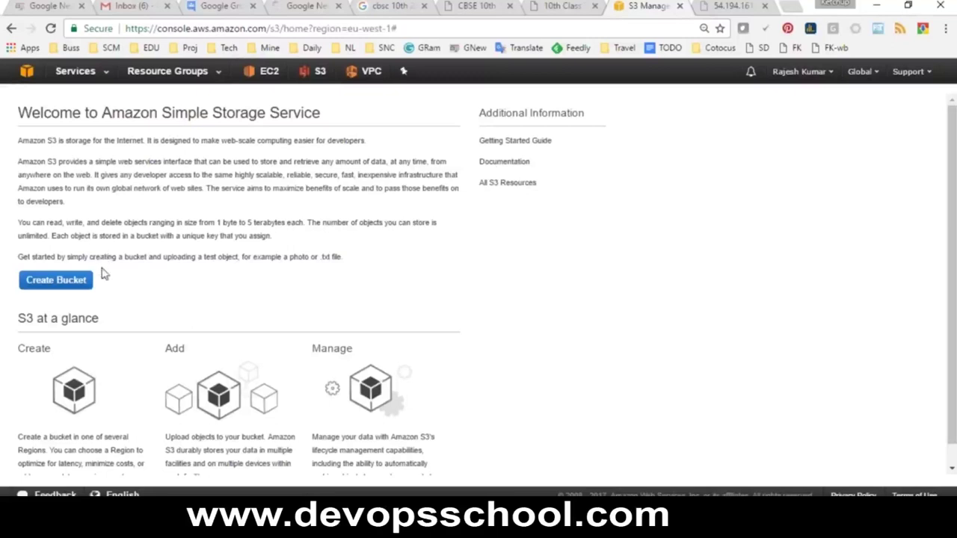
In the S3 console, try to create a bucket named "skillspeed" in the Ireland region.
{"action": "left_click", "coordinate": [77, 280]}
{"action": "left_click", "coordinate": [411, 256]}
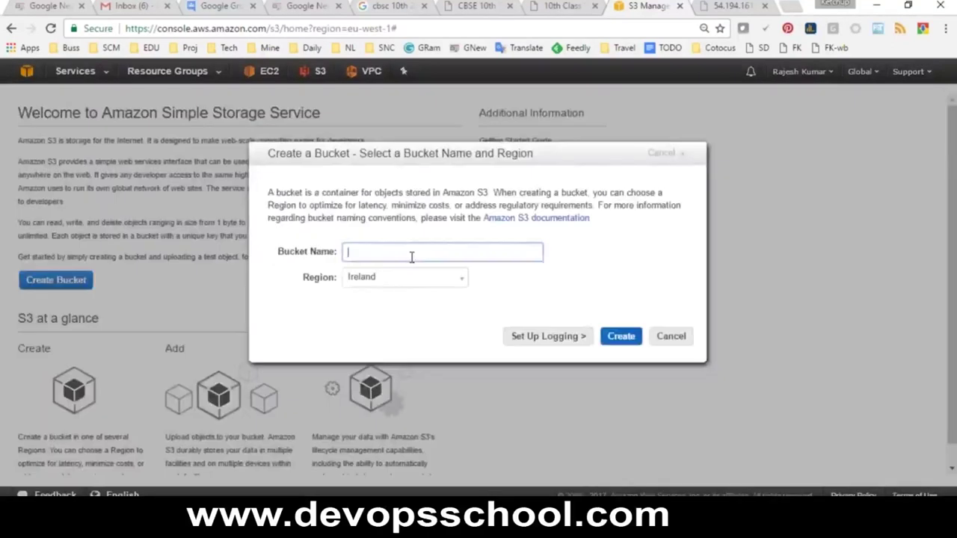
{"action": "type", "text": "skip"}
{"action": "type", "text": "lspeed"}
{"action": "left_click", "coordinate": [615, 336]}
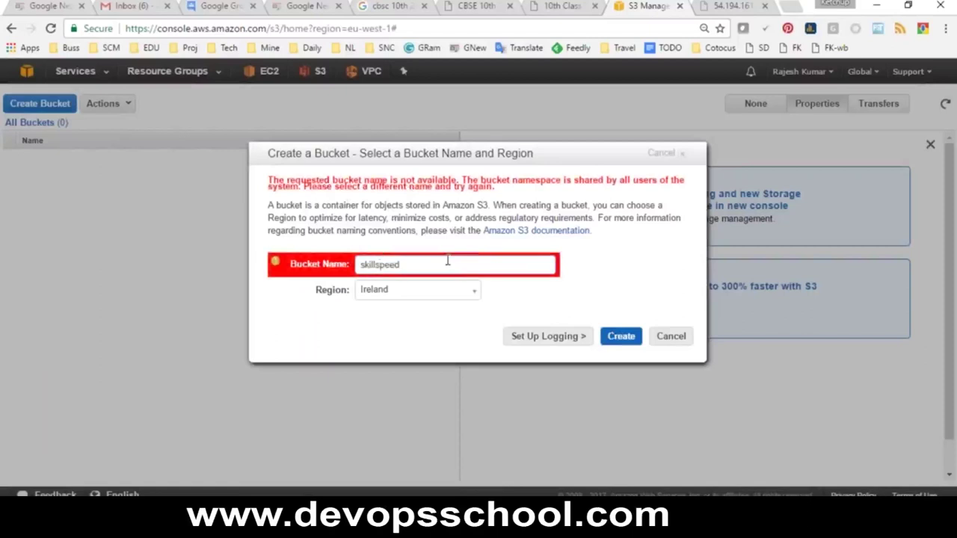
Change the bucket name to "skillspeed122", create the bucket in Ireland, and open it.
{"action": "type", "text": "122"}
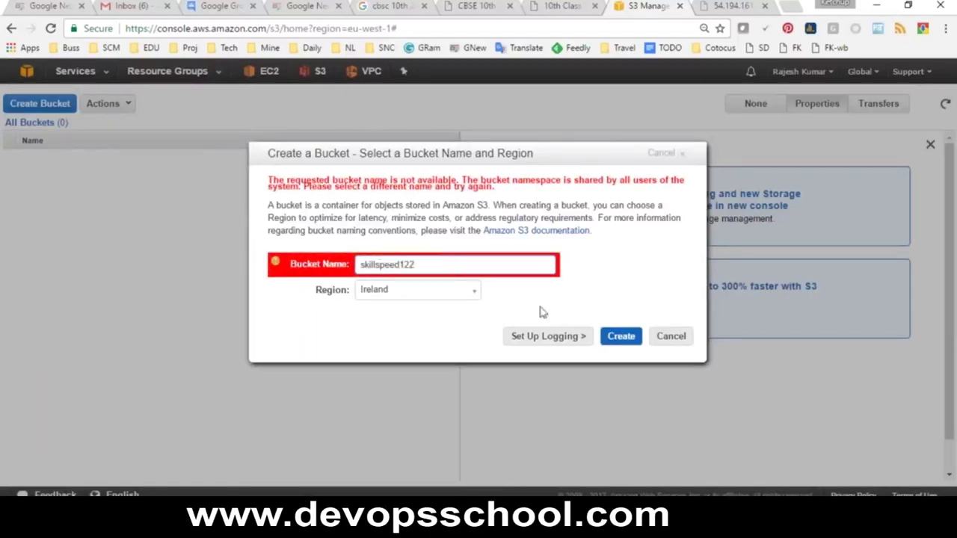
{"action": "left_click", "coordinate": [621, 338]}
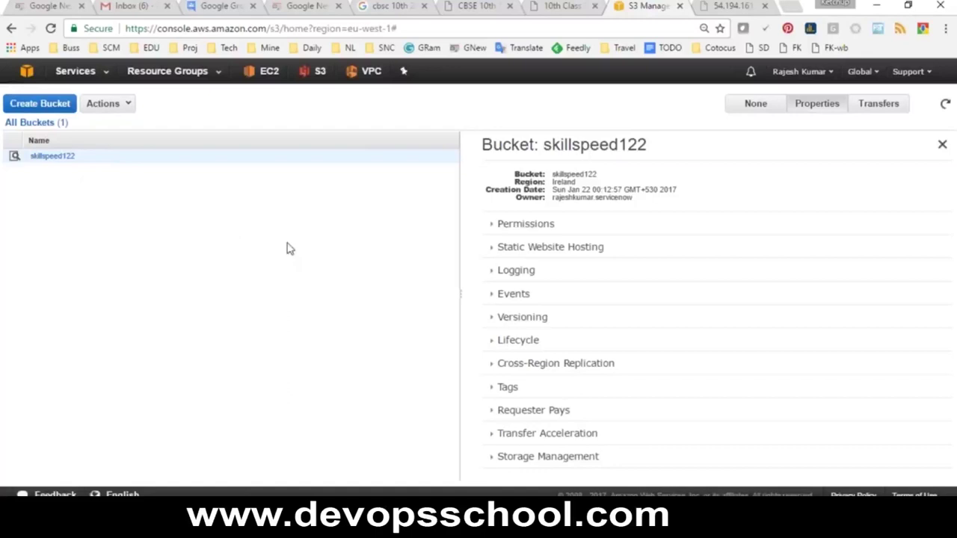
{"action": "left_click", "coordinate": [39, 156]}
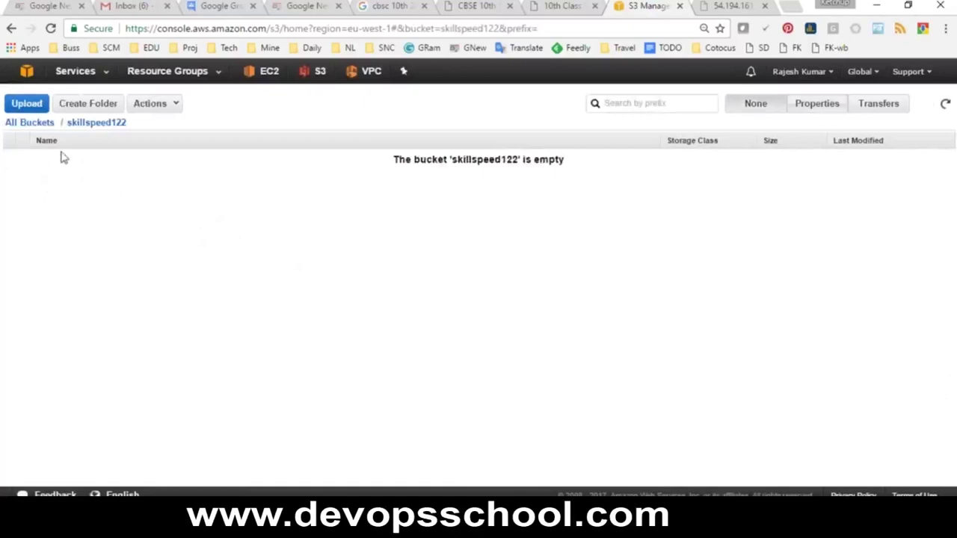
Upload DevOps_Webinar (1).pptx from the SkillSpeed desktop folder into the skillspeed122 bucket.
{"action": "left_click", "coordinate": [26, 103]}
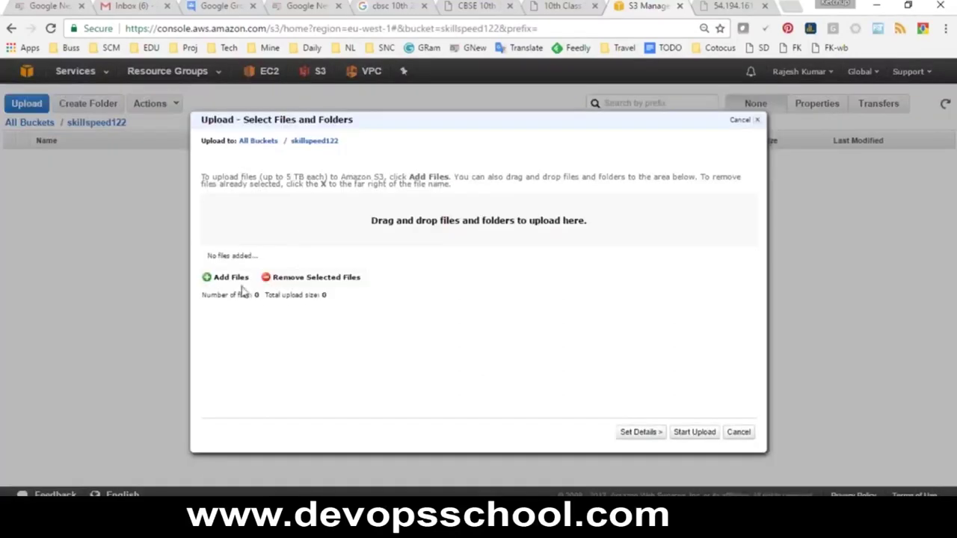
{"action": "left_click", "coordinate": [739, 432]}
{"action": "left_click", "coordinate": [29, 103]}
{"action": "left_click", "coordinate": [229, 278]}
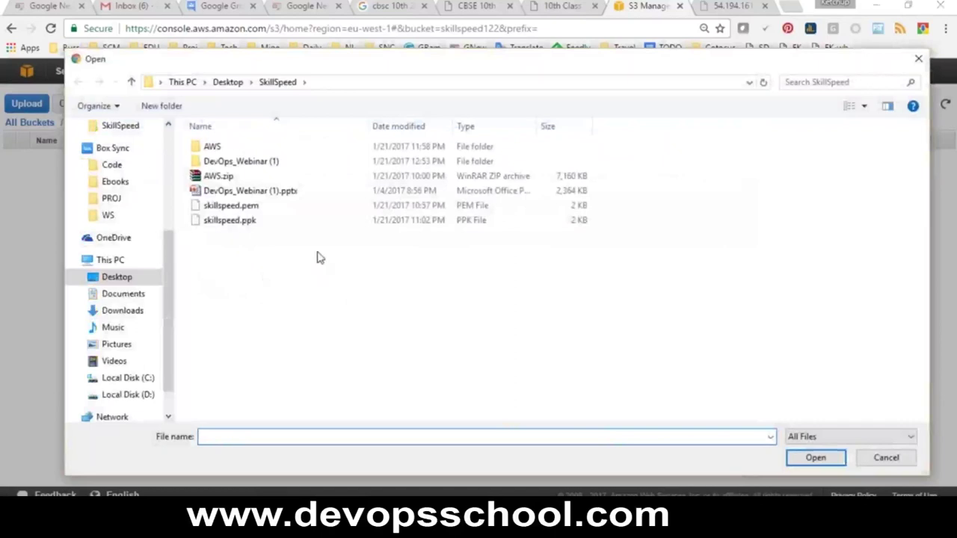
{"action": "left_click", "coordinate": [233, 194]}
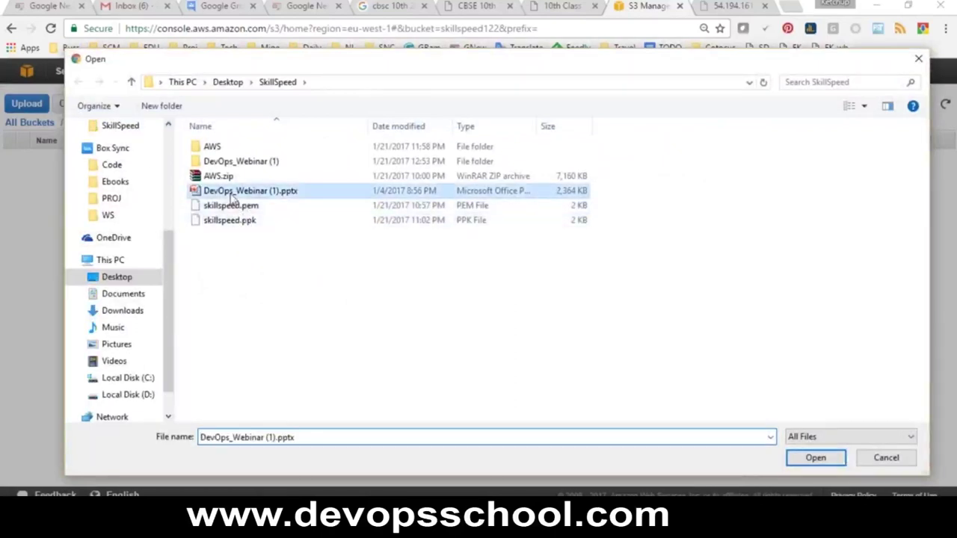
{"action": "left_click", "coordinate": [812, 458]}
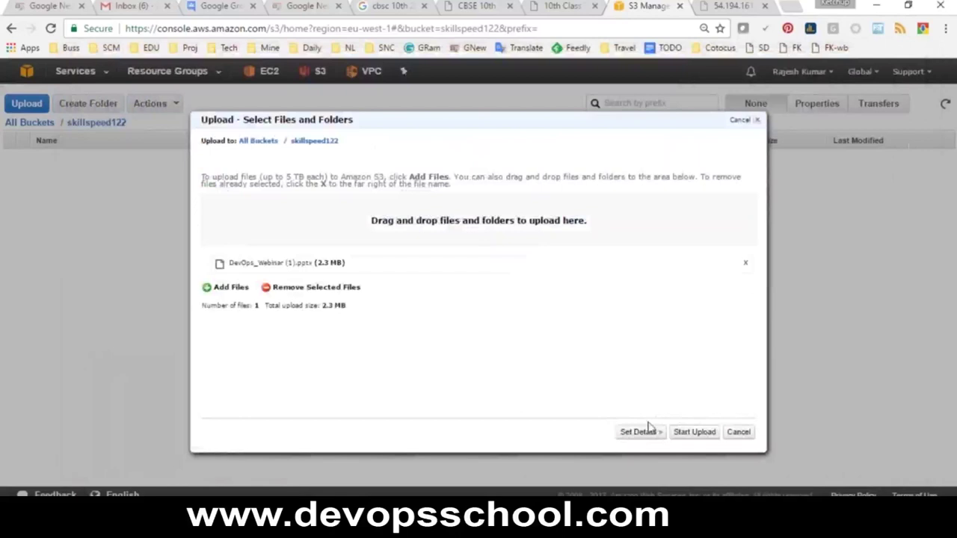
{"action": "left_click", "coordinate": [685, 434]}
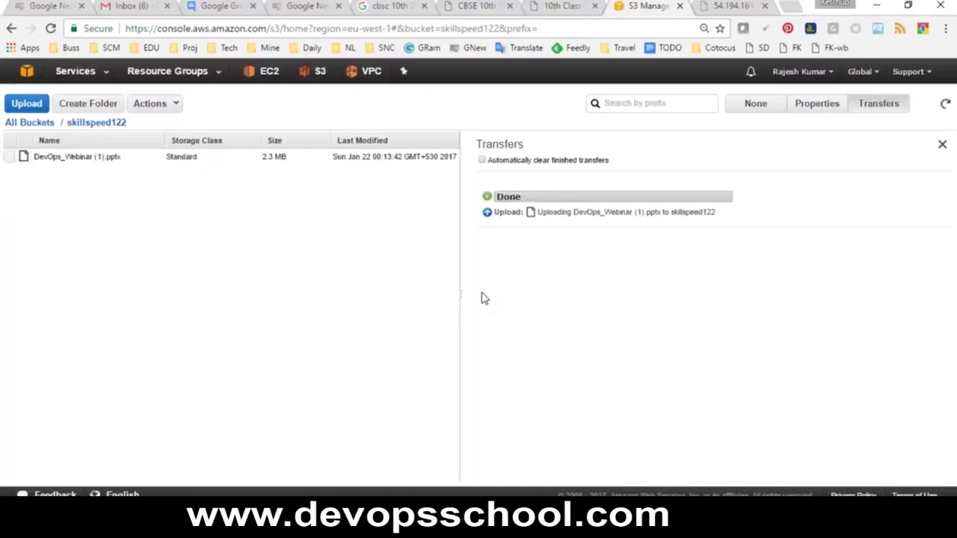
Review the actions available for the DevOps_Webinar (1).pptx object without applying any.
{"action": "left_click", "coordinate": [66, 162]}
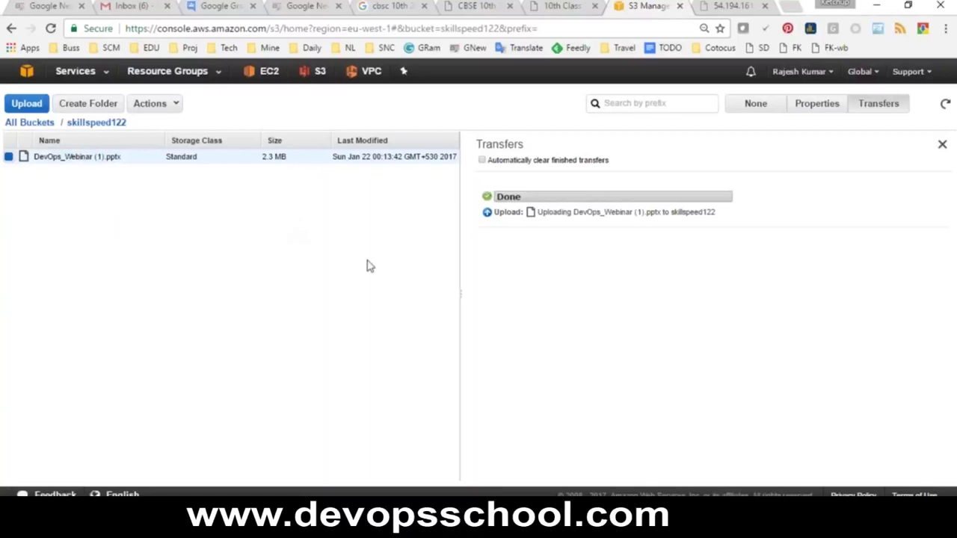
{"action": "left_click", "coordinate": [165, 107]}
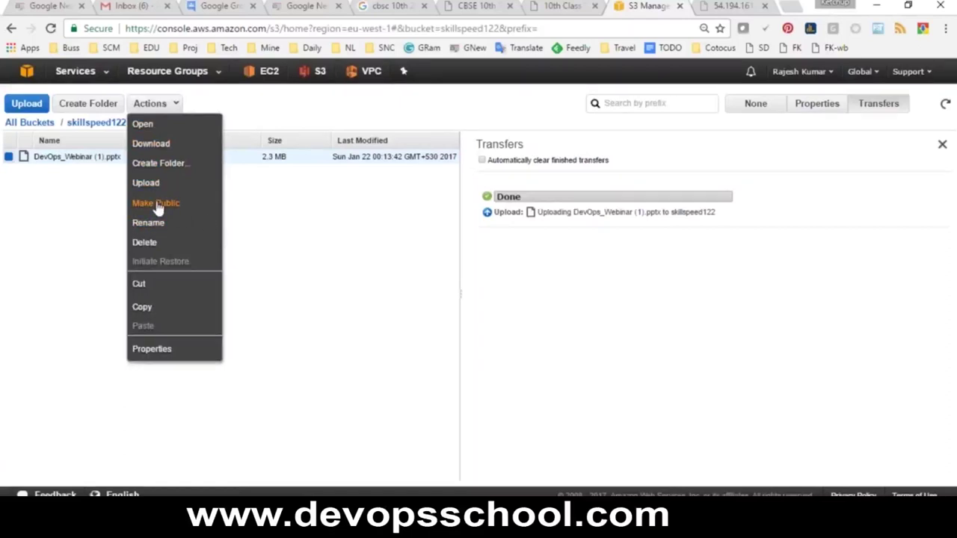
{"action": "left_click", "coordinate": [294, 243]}
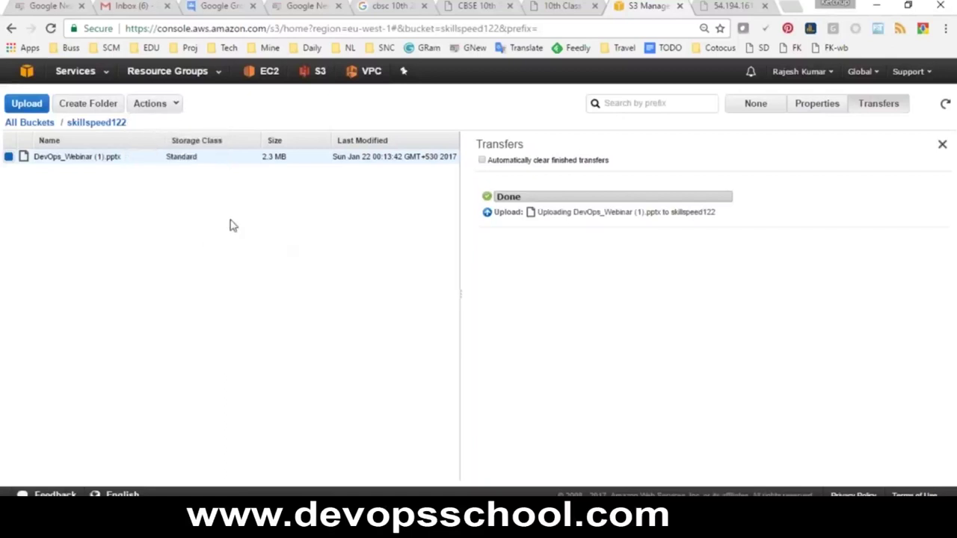
Return to the list of all buckets, reopen skillspeed122, and display the bucket's properties.
{"action": "left_click", "coordinate": [89, 126]}
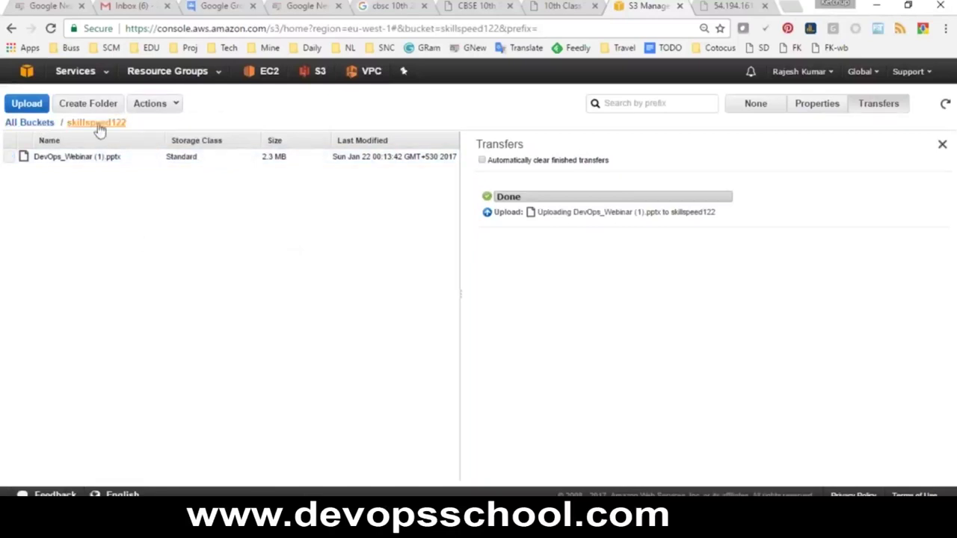
{"action": "left_click", "coordinate": [34, 123]}
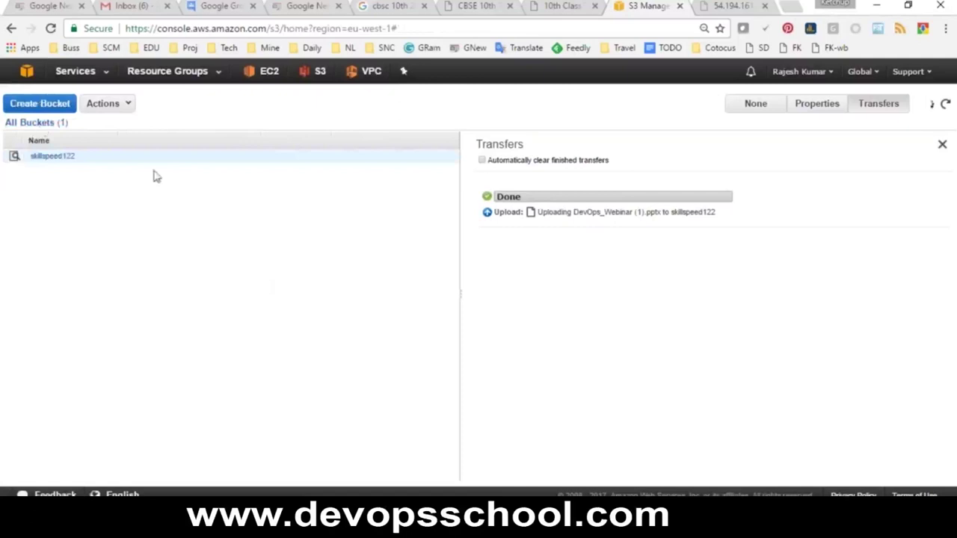
{"action": "left_click", "coordinate": [52, 156]}
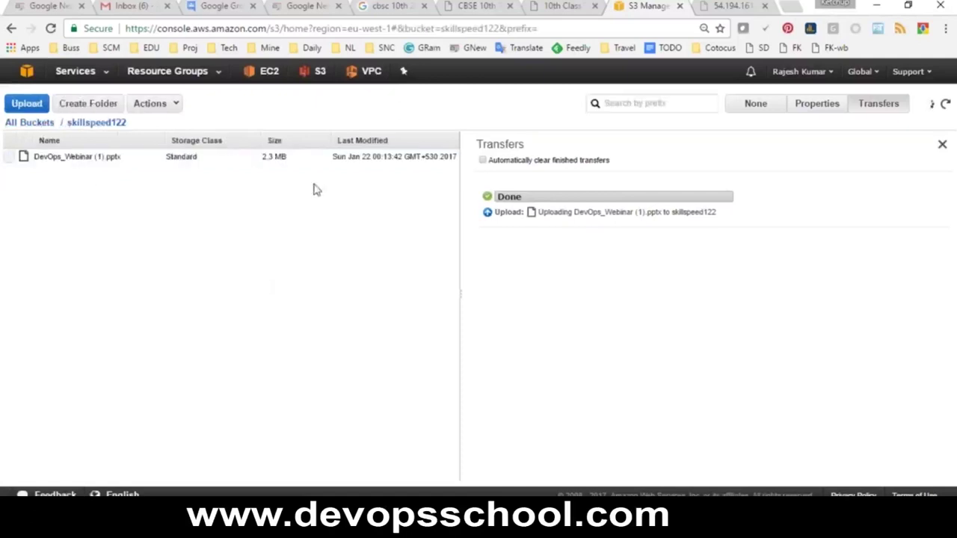
{"action": "left_click", "coordinate": [810, 111]}
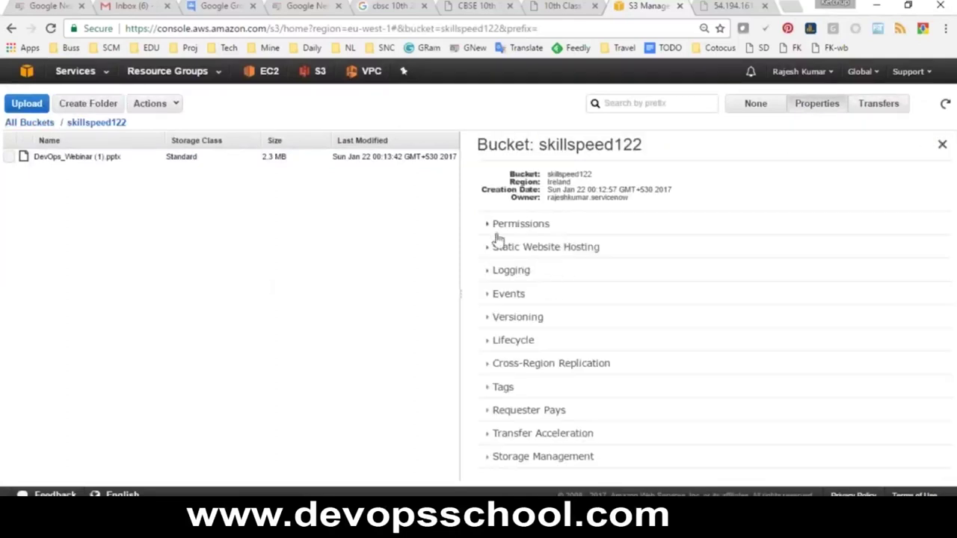
Grant Everyone the List, View Permissions and Edit Permissions rights on the skillspeed122 bucket and save.
{"action": "left_click", "coordinate": [490, 230]}
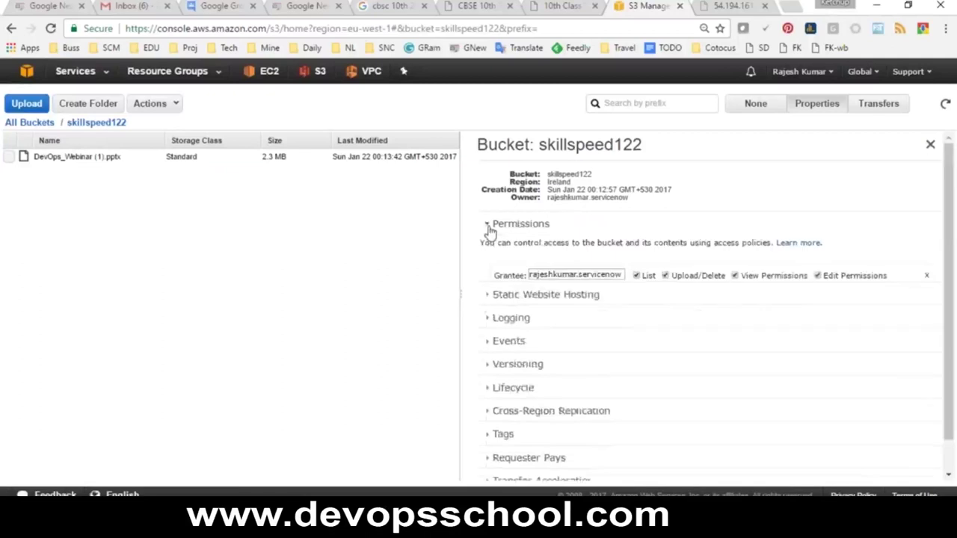
{"action": "scroll", "coordinate": [660, 263], "scroll_direction": "down", "scroll_amount": 1}
{"action": "scroll", "coordinate": [658, 277], "scroll_direction": "up", "scroll_amount": 1}
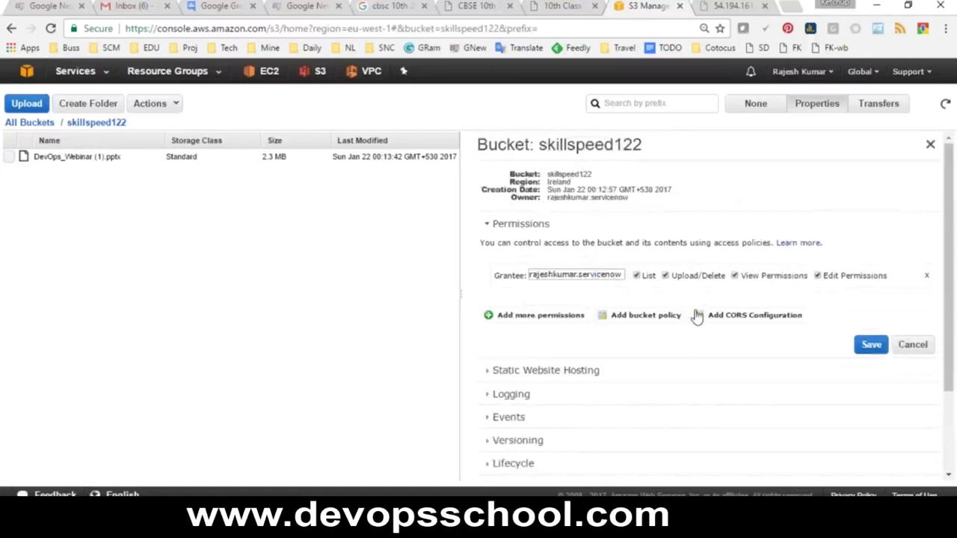
{"action": "left_click", "coordinate": [543, 317]}
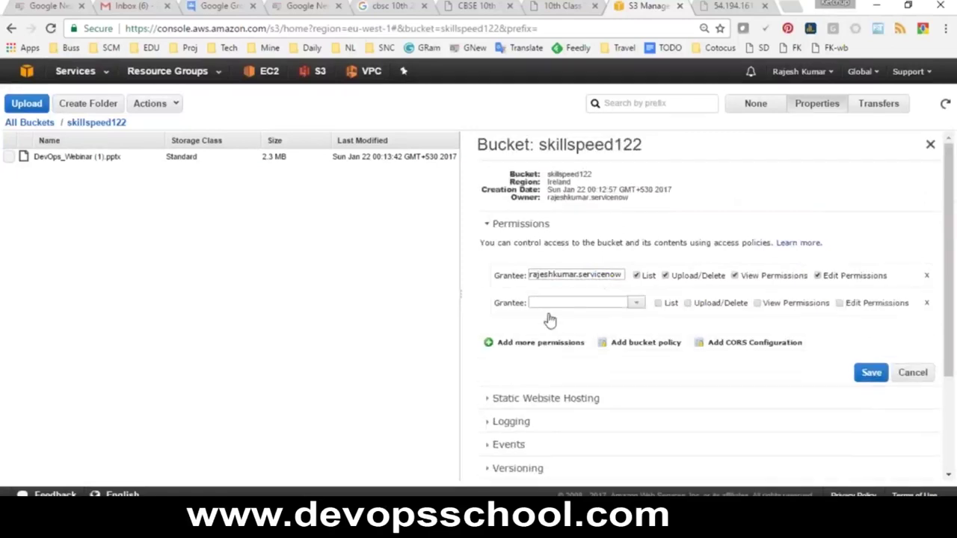
{"action": "left_click", "coordinate": [637, 304]}
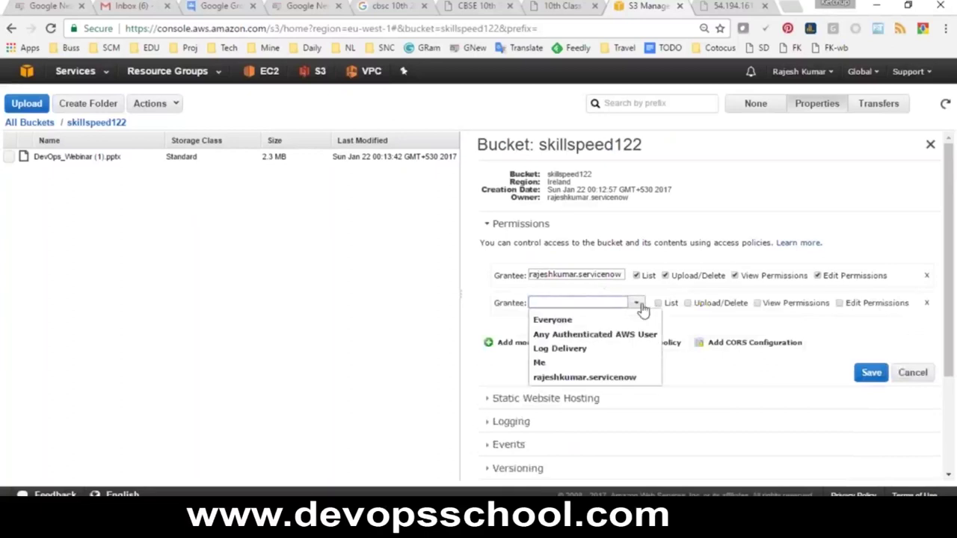
{"action": "left_click", "coordinate": [575, 320]}
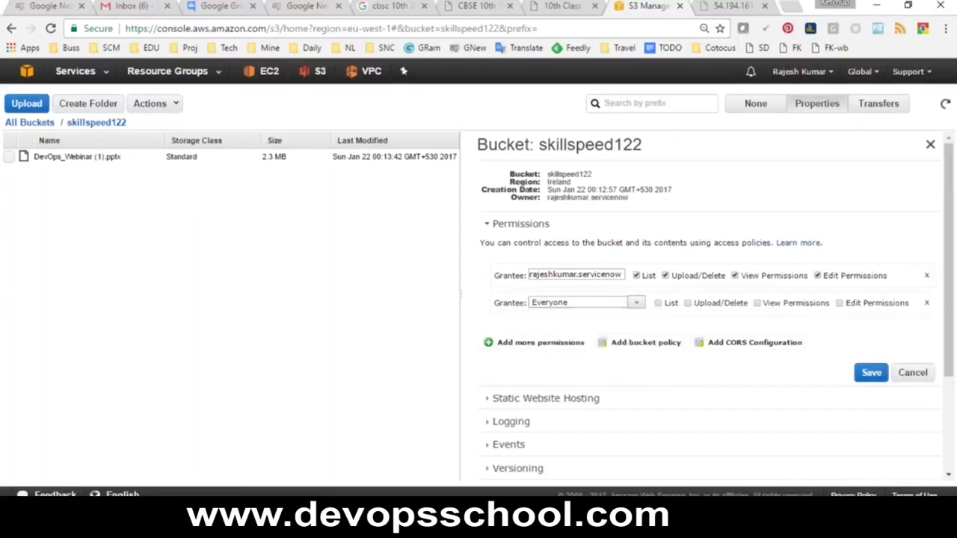
{"action": "left_click", "coordinate": [659, 305]}
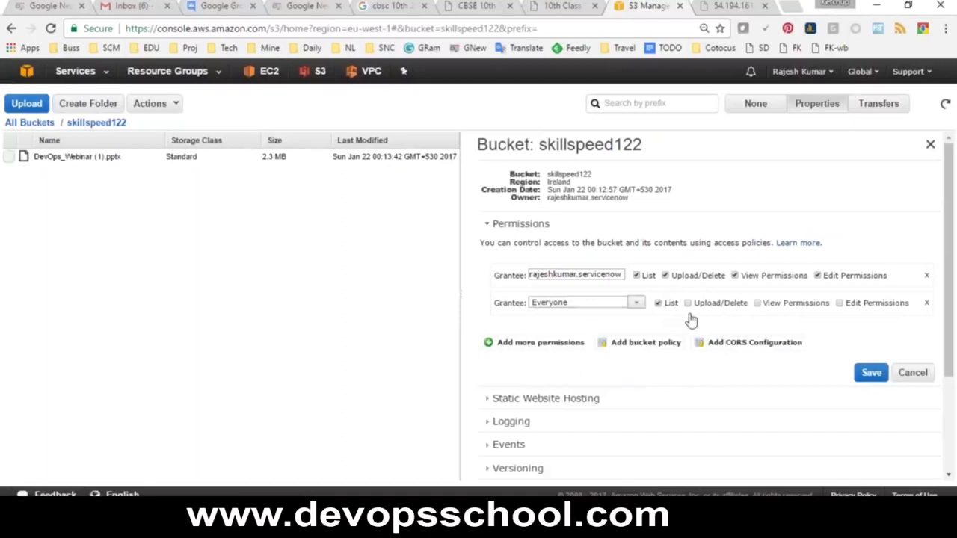
{"action": "left_click", "coordinate": [772, 304]}
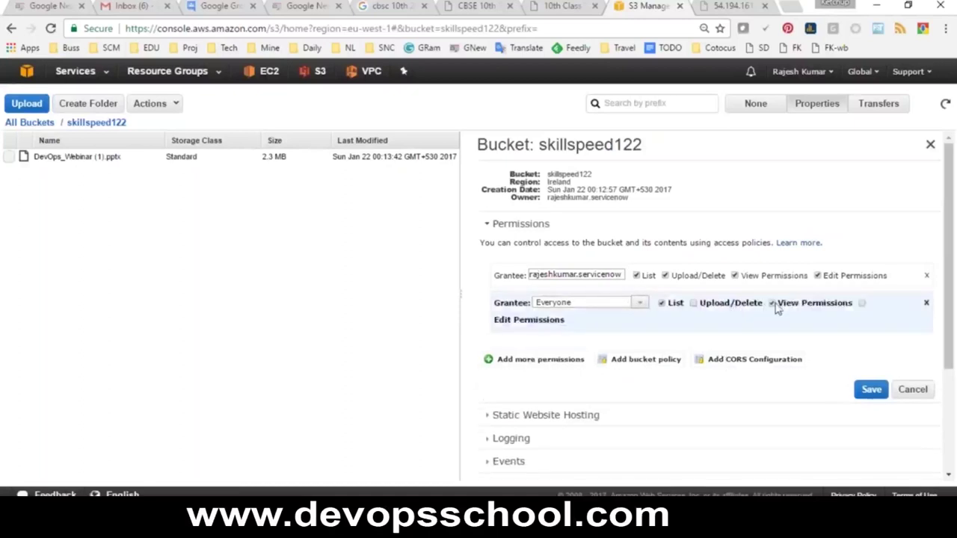
{"action": "left_click", "coordinate": [862, 305]}
{"action": "left_click", "coordinate": [871, 390]}
{"action": "scroll", "coordinate": [818, 352], "scroll_direction": "down", "scroll_amount": 1}
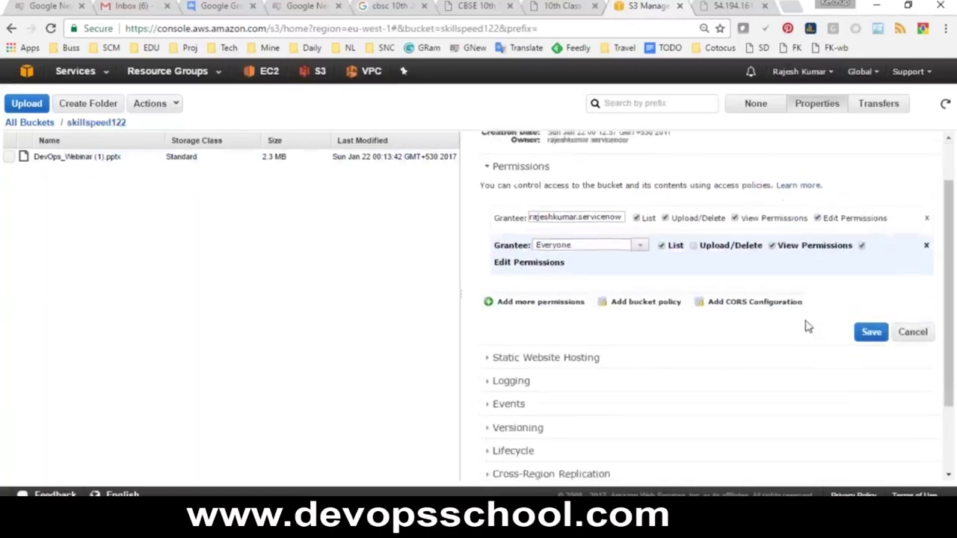
{"action": "scroll", "coordinate": [808, 326], "scroll_direction": "up", "scroll_amount": 1}
{"action": "left_click", "coordinate": [867, 393]}
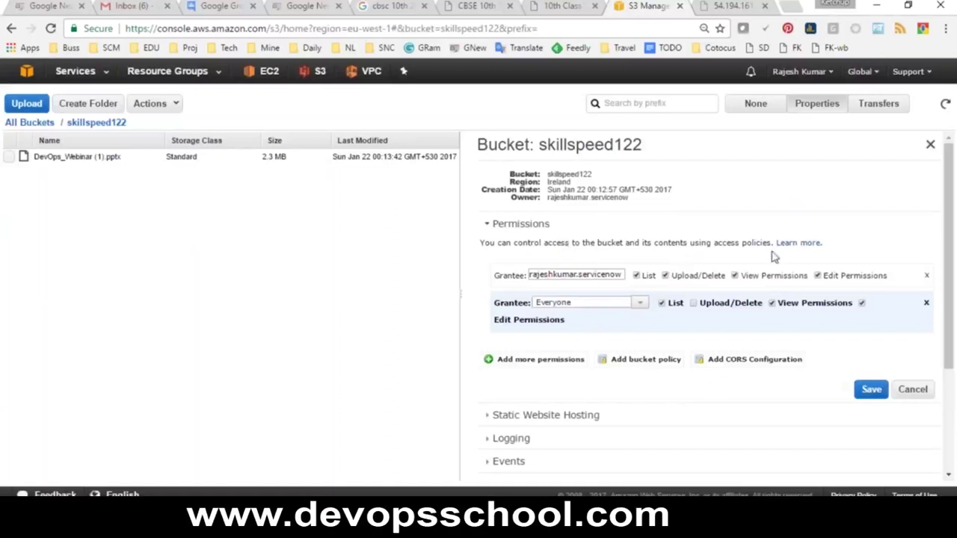
Open the bucket's static website hosting settings, visit its endpoint URL, and return to the S3 console.
{"action": "scroll", "coordinate": [610, 355], "scroll_direction": "down", "scroll_amount": 3}
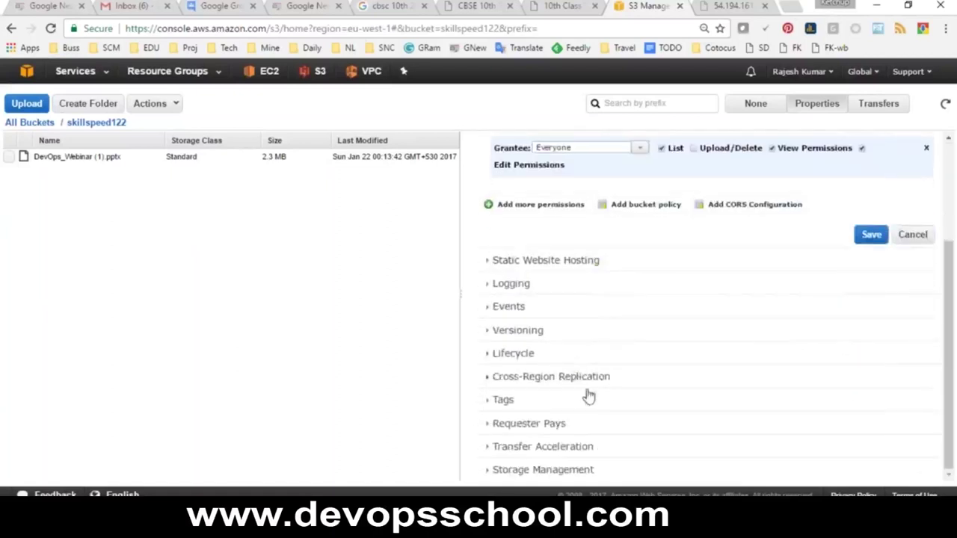
{"action": "scroll", "coordinate": [590, 424], "scroll_direction": "up", "scroll_amount": 3}
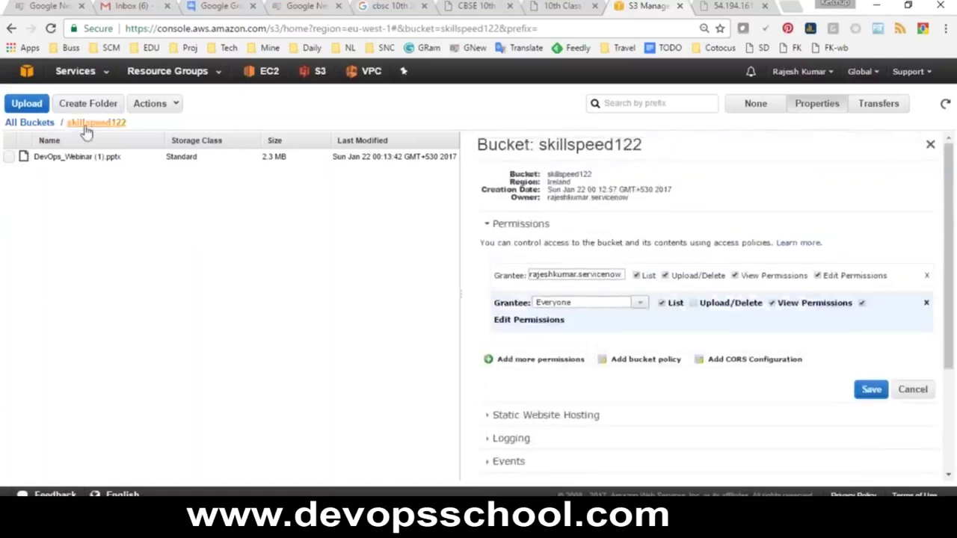
{"action": "left_click", "coordinate": [88, 124]}
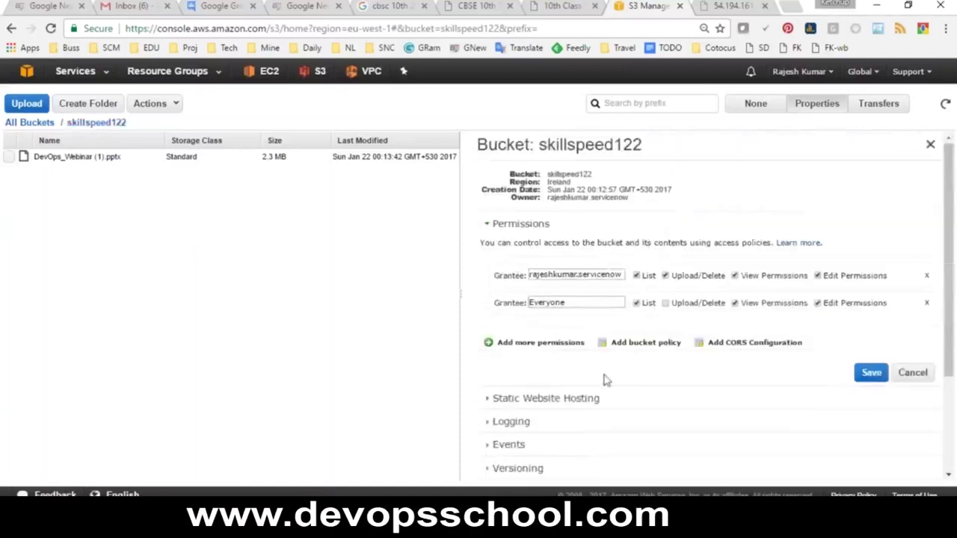
{"action": "left_click", "coordinate": [582, 398]}
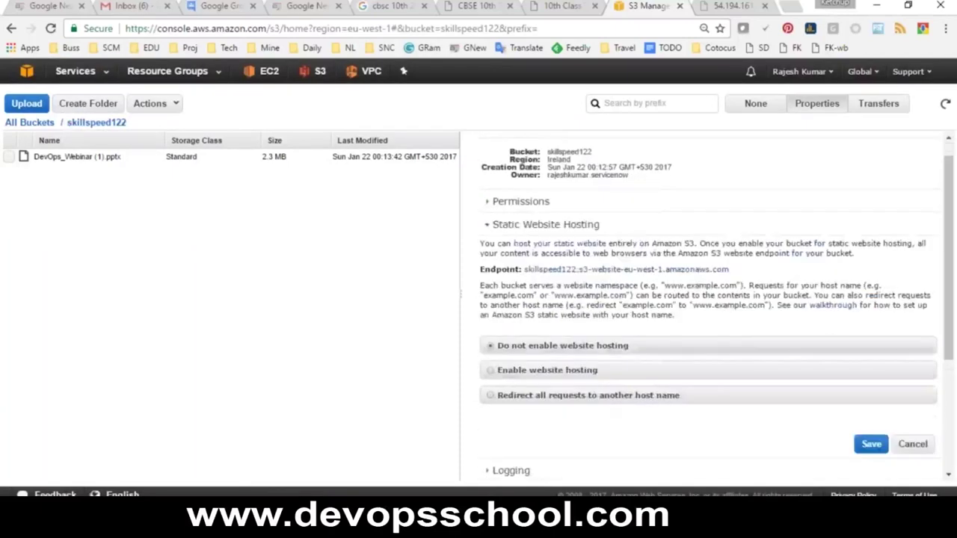
{"action": "left_click", "coordinate": [634, 270]}
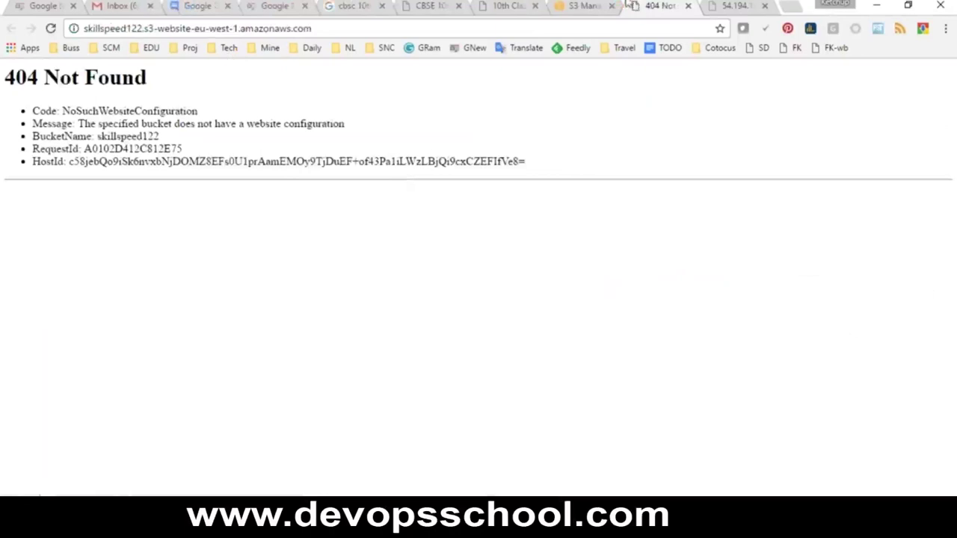
{"action": "left_click", "coordinate": [595, 5]}
{"action": "left_click", "coordinate": [658, 6]}
{"action": "left_click_drag", "start_coordinate": [150, 110], "coordinate": [267, 125]}
{"action": "left_click", "coordinate": [576, 5]}
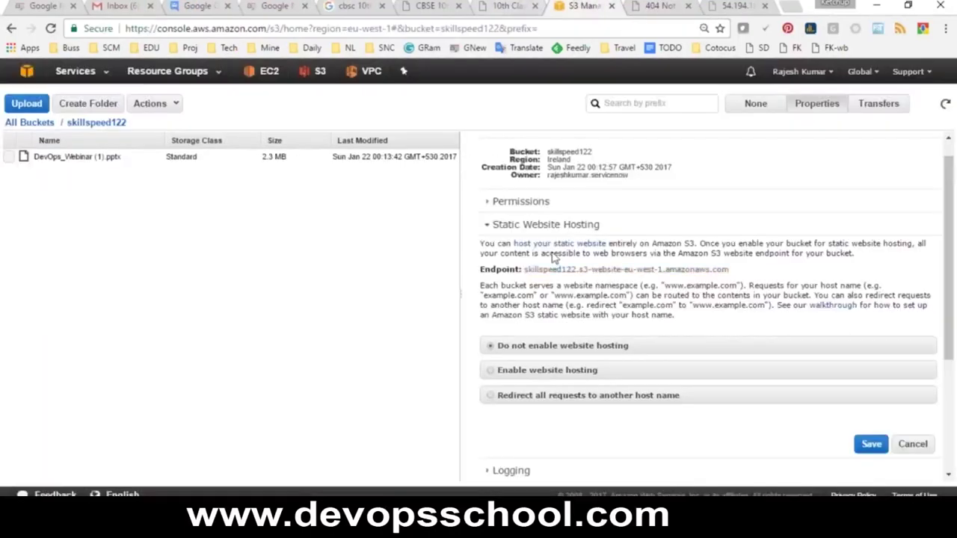
Recheck the bucket's permissions, static website hosting options and remaining property sections.
{"action": "scroll", "coordinate": [557, 261], "scroll_direction": "up", "scroll_amount": 2}
{"action": "left_click", "coordinate": [521, 217]}
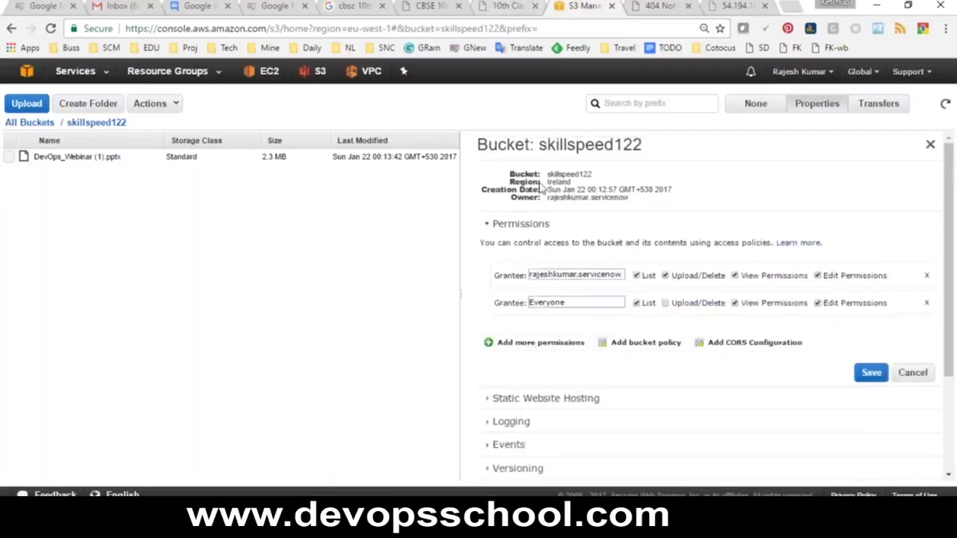
{"action": "scroll", "coordinate": [651, 339], "scroll_direction": "down", "scroll_amount": 3}
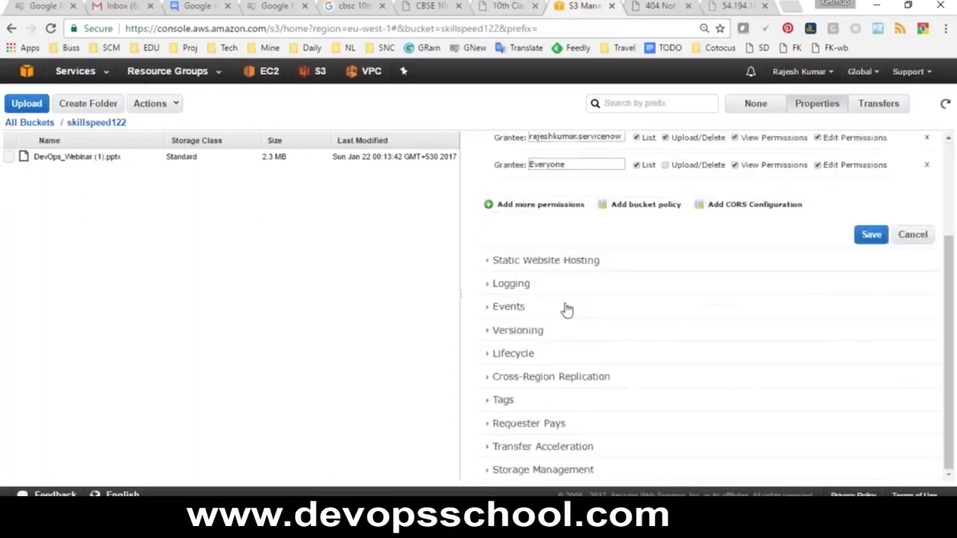
{"action": "left_click", "coordinate": [554, 259]}
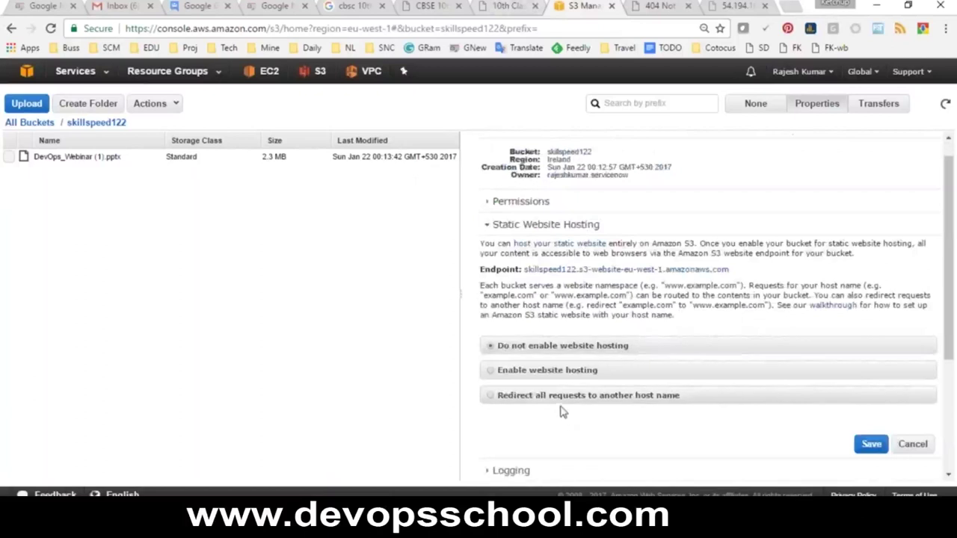
{"action": "scroll", "coordinate": [540, 406], "scroll_direction": "down", "scroll_amount": 2}
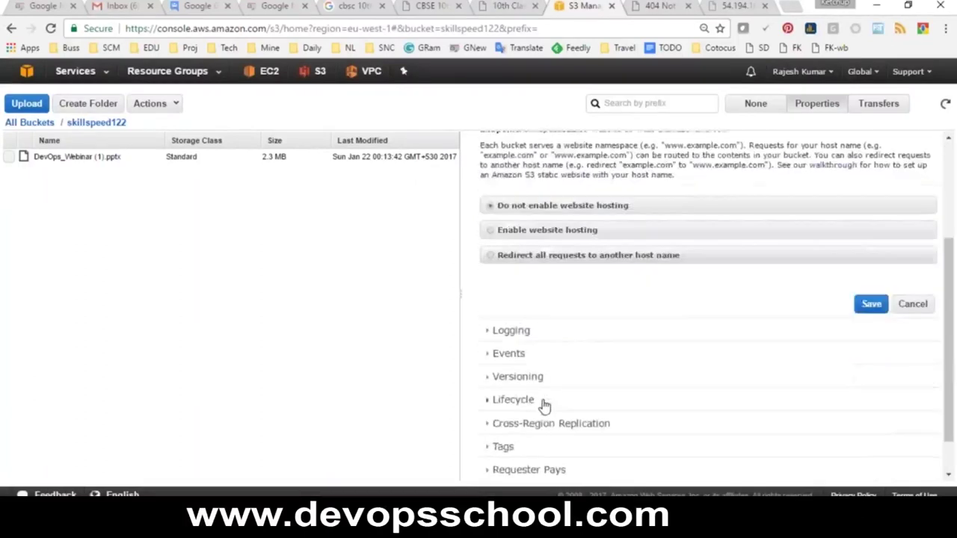
Show the properties of DevOps_Webinar (1).pptx, open its object link, and return to the S3 console.
{"action": "left_click", "coordinate": [47, 158]}
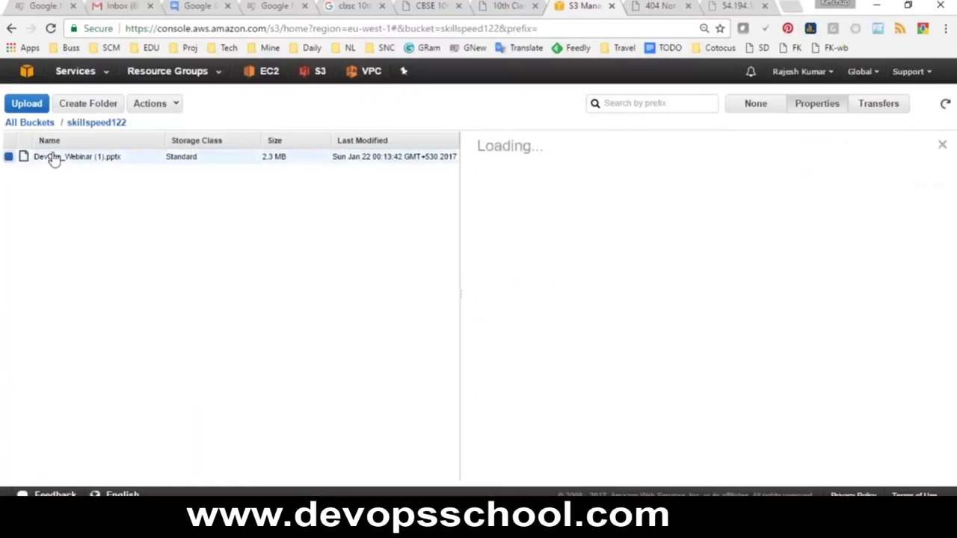
{"action": "left_click_drag", "start_coordinate": [34, 128], "coordinate": [96, 203]}
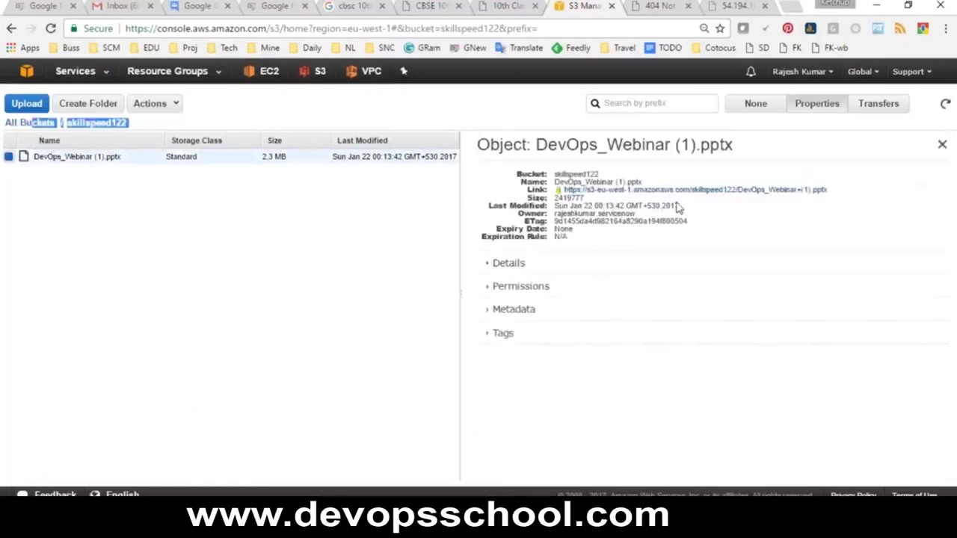
{"action": "left_click_drag", "start_coordinate": [590, 193], "coordinate": [599, 8]}
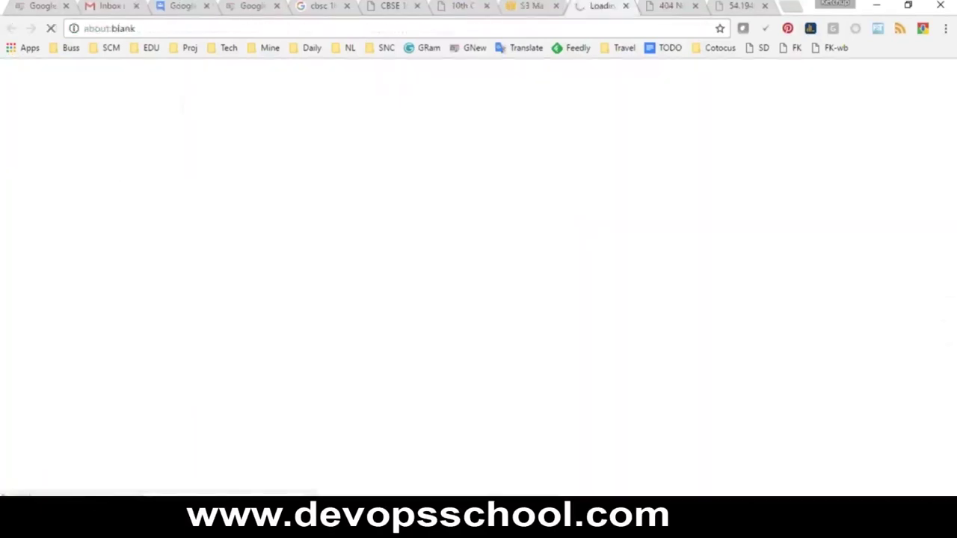
{"action": "left_click", "coordinate": [535, 6]}
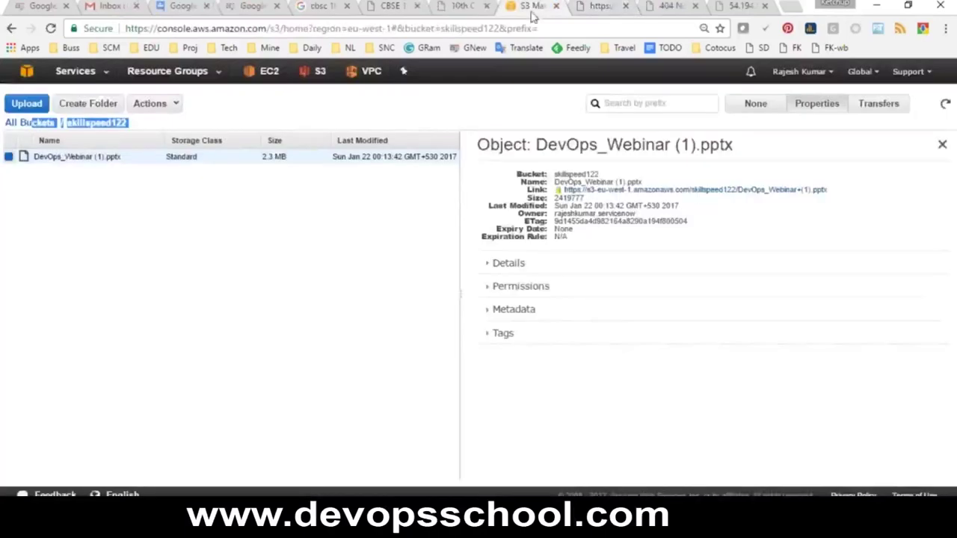
Grant Everyone the Open/Download, View Permissions and Edit Permissions rights on DevOps_Webinar (1).pptx and save.
{"action": "left_click", "coordinate": [513, 288]}
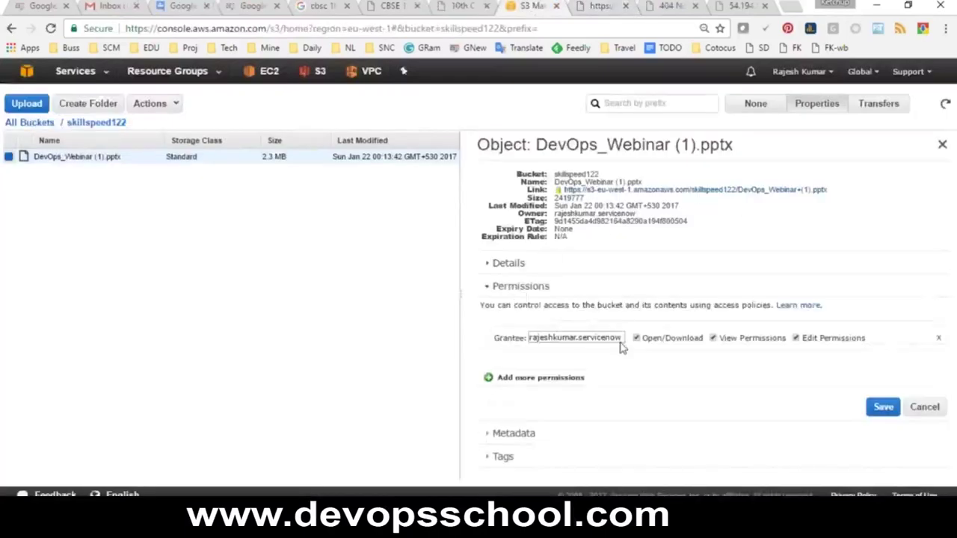
{"action": "left_click", "coordinate": [541, 379]}
{"action": "left_click", "coordinate": [636, 365]}
{"action": "left_click", "coordinate": [568, 384]}
{"action": "left_click", "coordinate": [663, 368]}
{"action": "left_click", "coordinate": [748, 367]}
{"action": "left_click", "coordinate": [839, 366]}
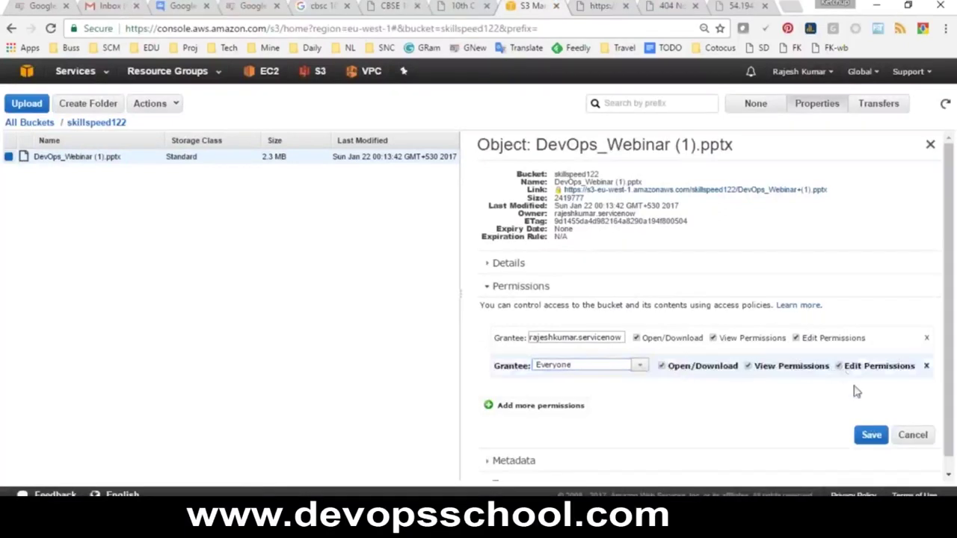
{"action": "left_click", "coordinate": [871, 435]}
Return to the object's link and reload it to download the presentation, closing the download notification.
{"action": "left_click", "coordinate": [695, 190]}
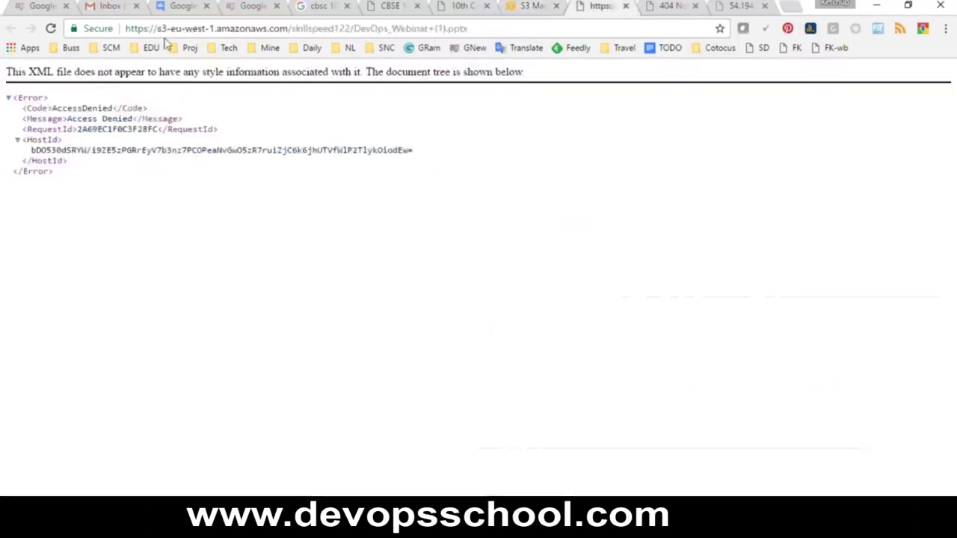
{"action": "left_click", "coordinate": [50, 30]}
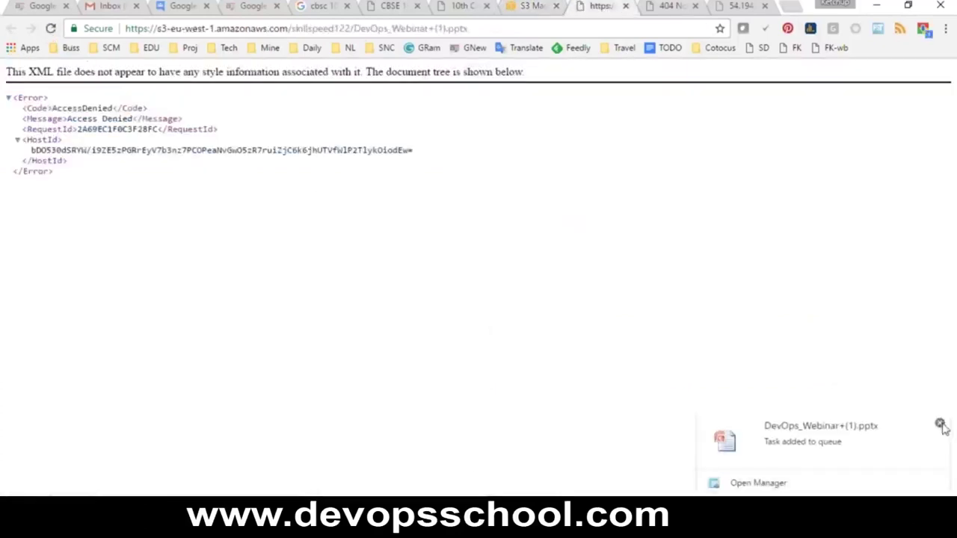
{"action": "left_click", "coordinate": [941, 425]}
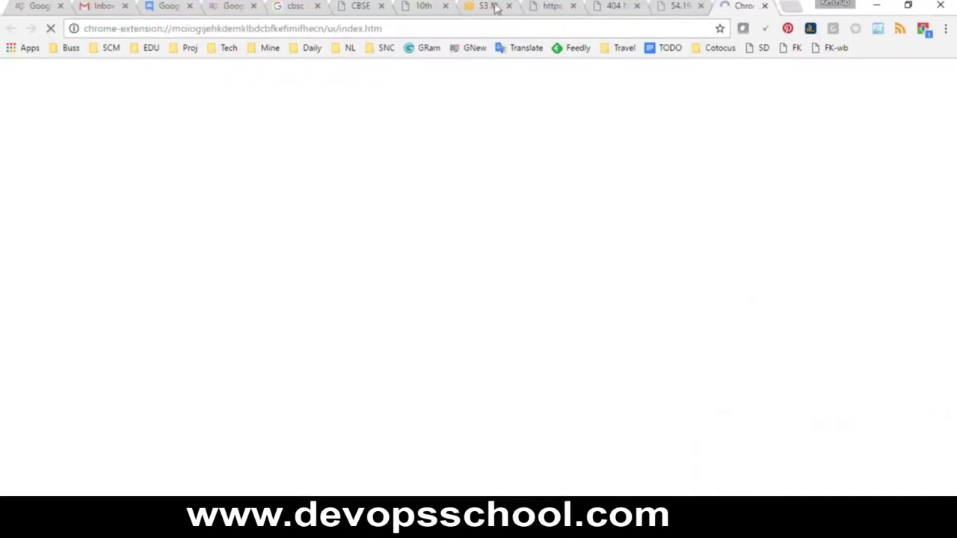
Return to the S3 console, show the skillspeed122 bucket's properties and look through its permissions and static website hosting sections.
{"action": "left_click", "coordinate": [490, 6]}
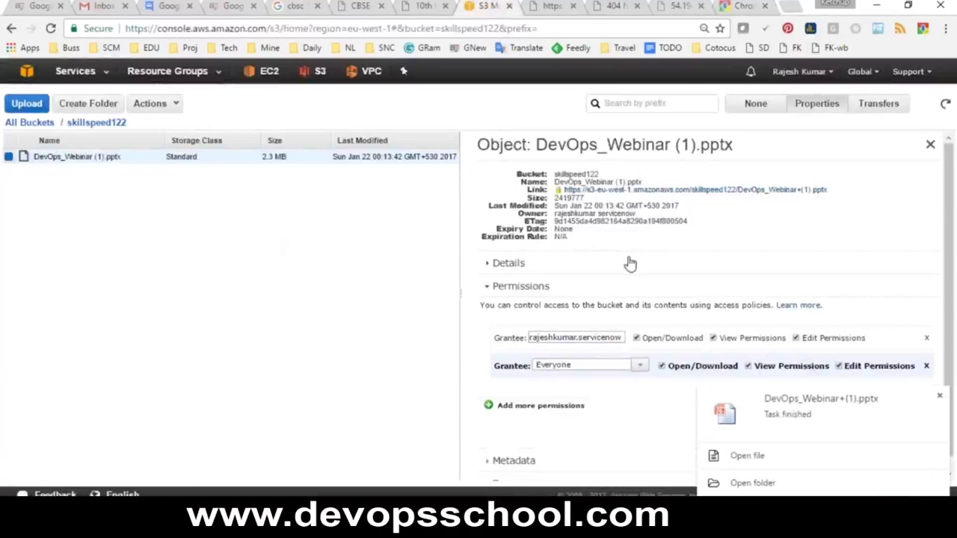
{"action": "left_click", "coordinate": [89, 129]}
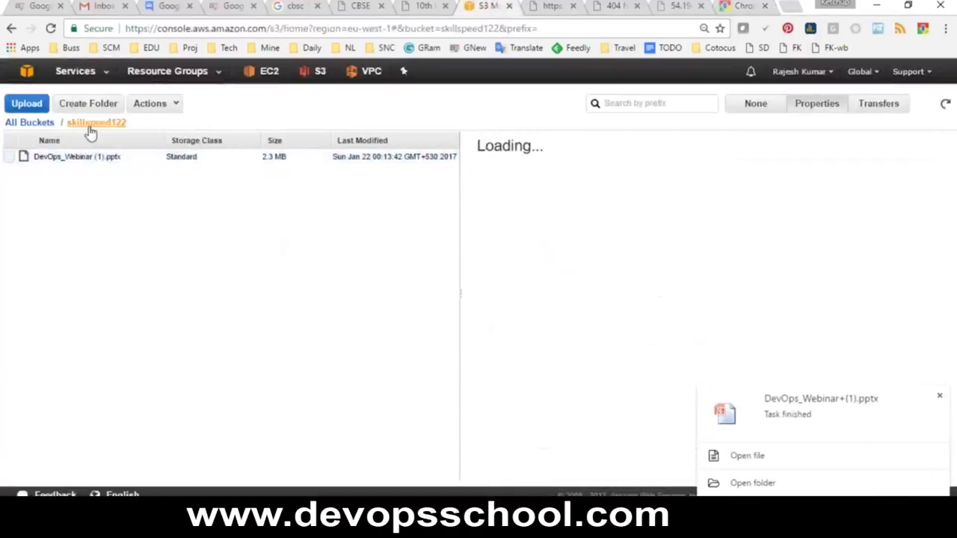
{"action": "left_click", "coordinate": [940, 395]}
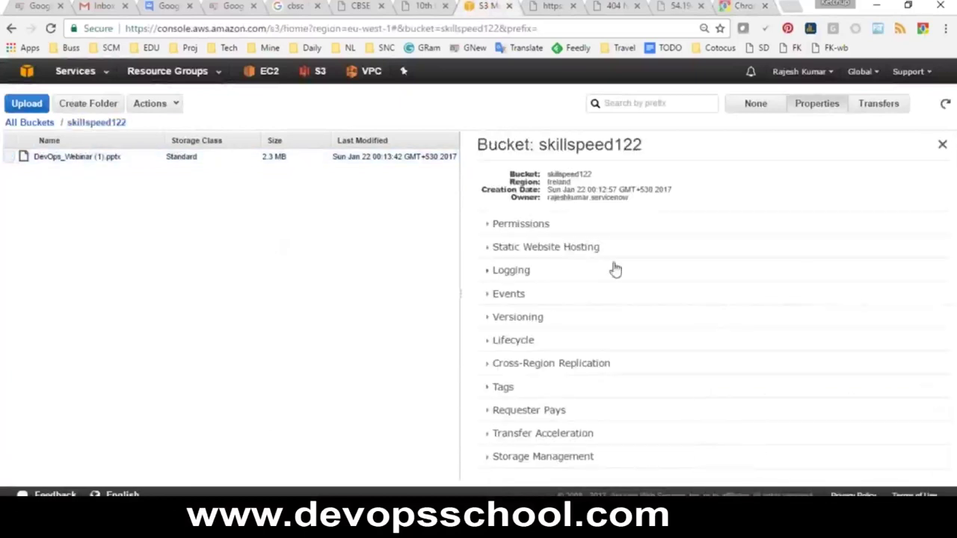
{"action": "left_click", "coordinate": [541, 224]}
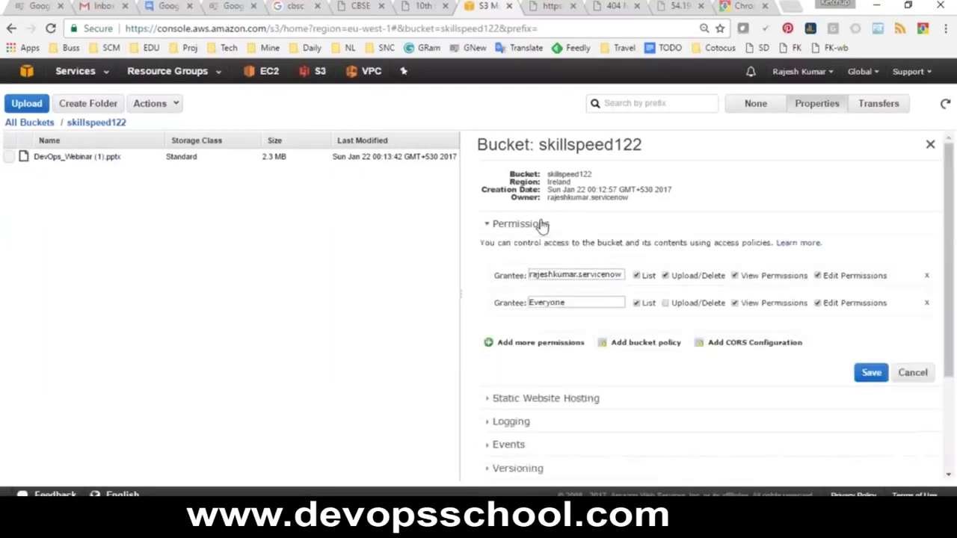
{"action": "left_click", "coordinate": [515, 399]}
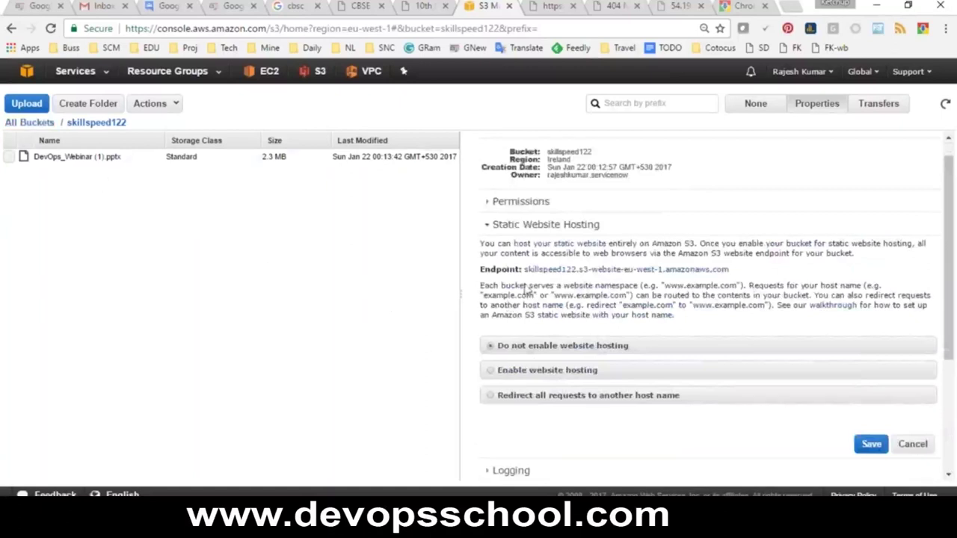
{"action": "scroll", "coordinate": [526, 293], "scroll_direction": "up", "scroll_amount": 1}
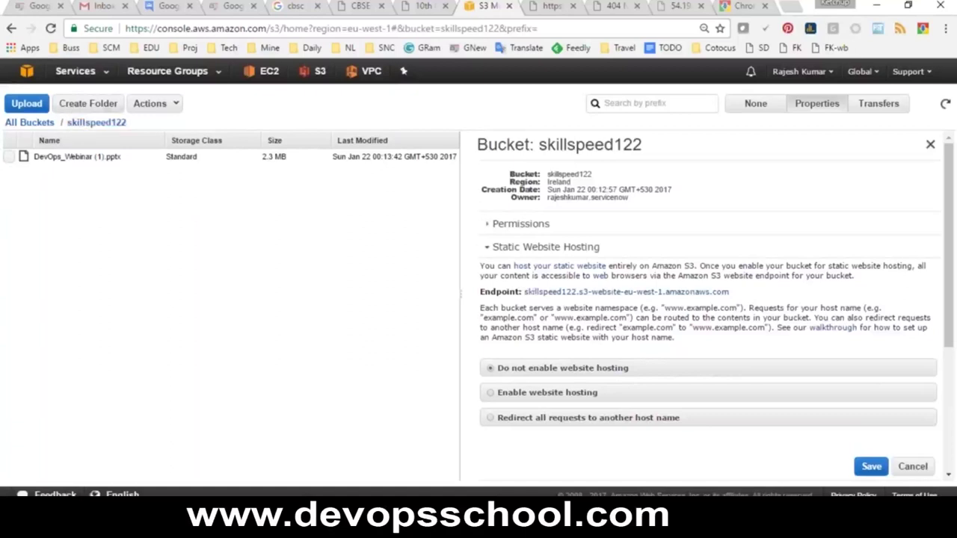
Review the skillspeed122 bucket's permission grants for the owner and Everyone once more.
{"action": "left_click", "coordinate": [77, 127]}
{"action": "scroll", "coordinate": [583, 248], "scroll_direction": "up", "scroll_amount": 1}
{"action": "left_click", "coordinate": [516, 225]}
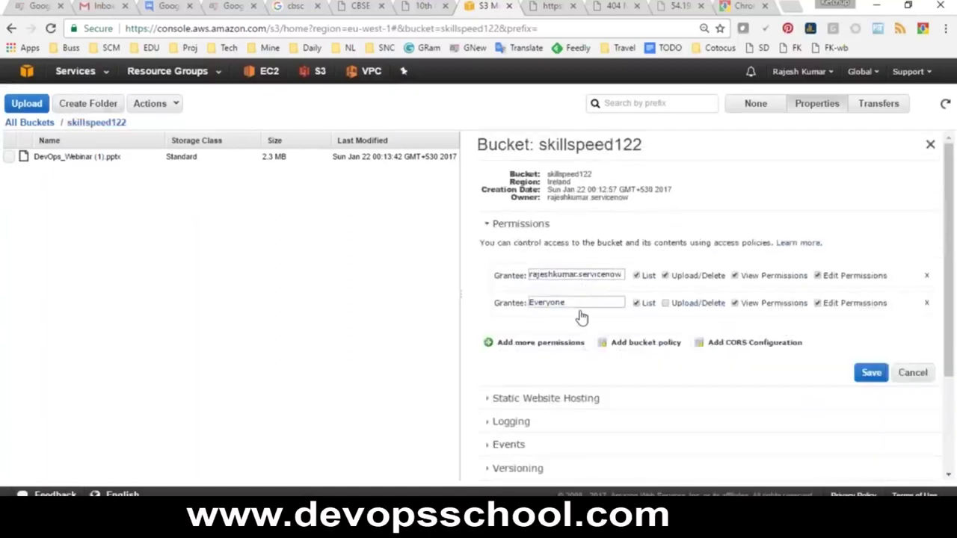
{"action": "scroll", "coordinate": [583, 318], "scroll_direction": "down", "scroll_amount": 2}
Examine the static website hosting choices, comparing enabled hosting with its index and error documents against redirecting all requests to another host name.
{"action": "left_click", "coordinate": [537, 331]}
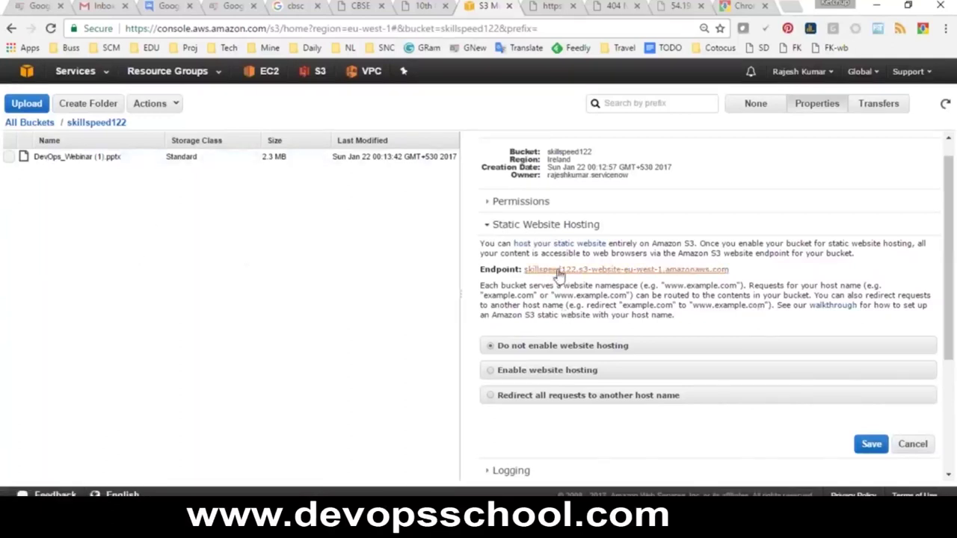
{"action": "left_click", "coordinate": [530, 371]}
{"action": "scroll", "coordinate": [591, 383], "scroll_direction": "down", "scroll_amount": 1}
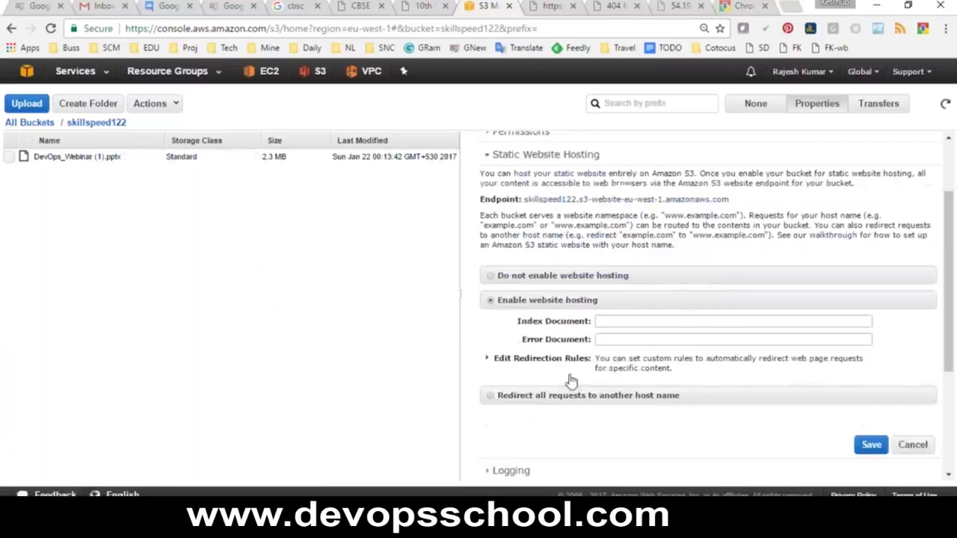
{"action": "left_click", "coordinate": [528, 403]}
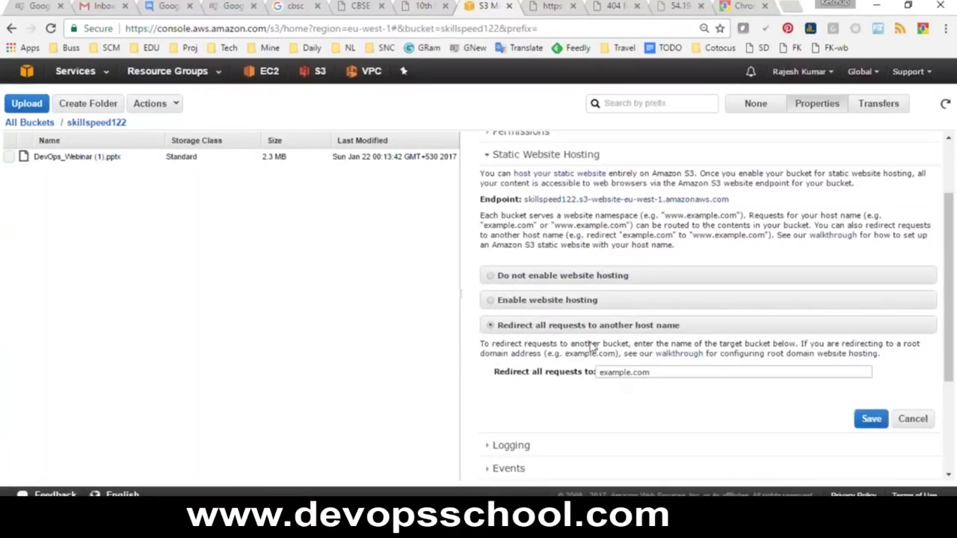
{"action": "left_click", "coordinate": [527, 300]}
{"action": "left_click_drag", "start_coordinate": [525, 324], "coordinate": [592, 340]}
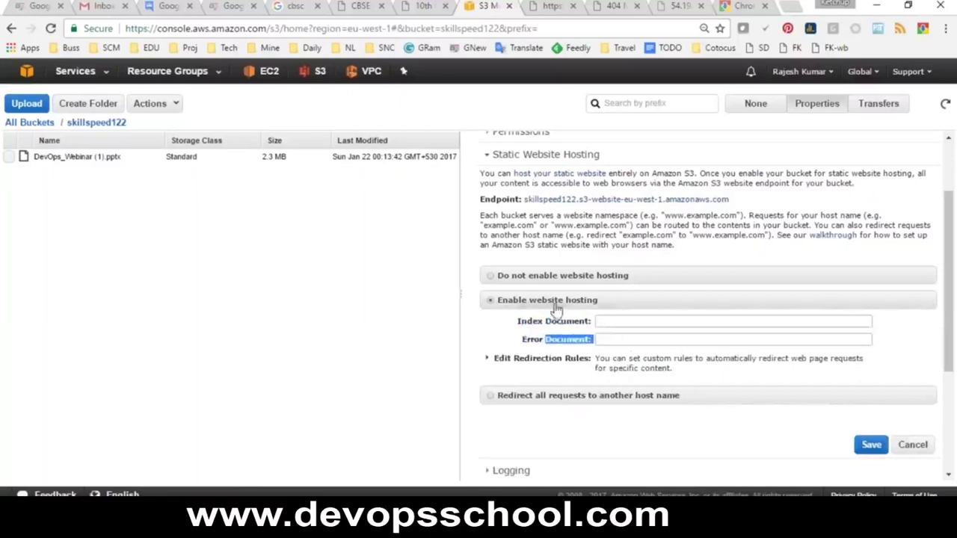
{"action": "left_click", "coordinate": [609, 322]}
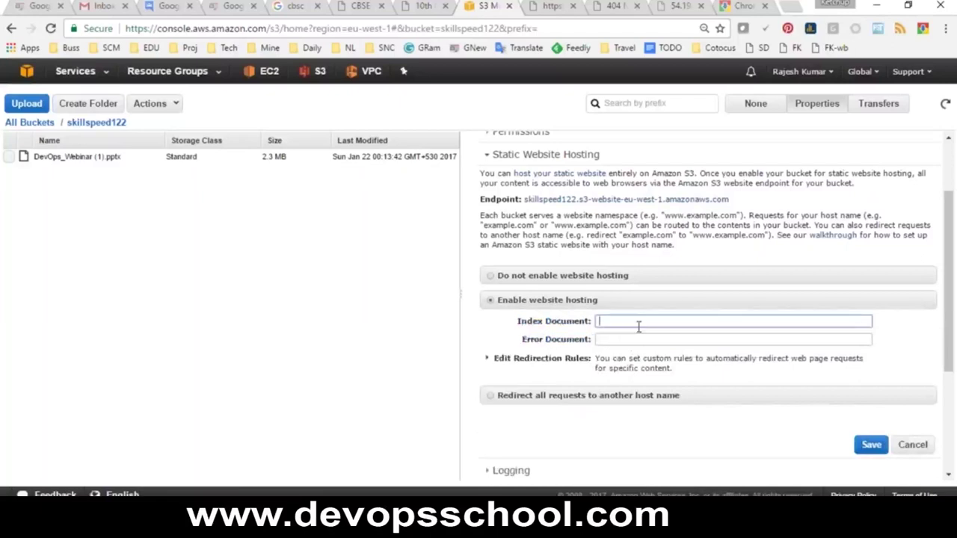
{"action": "scroll", "coordinate": [629, 340], "scroll_direction": "up", "scroll_amount": 3}
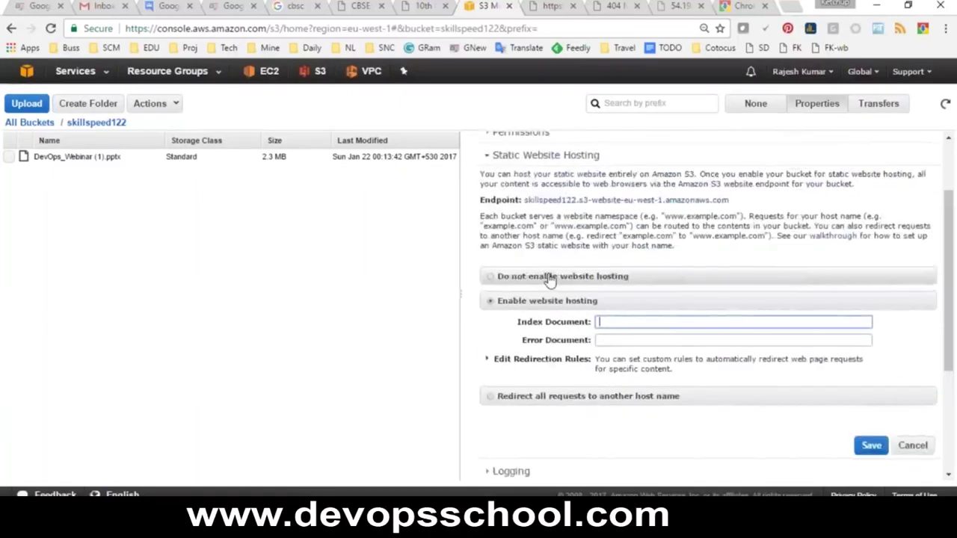
Close the static website hosting section and examine the bucket's logging and event notification settings.
{"action": "left_click", "coordinate": [530, 248]}
{"action": "left_click", "coordinate": [497, 271]}
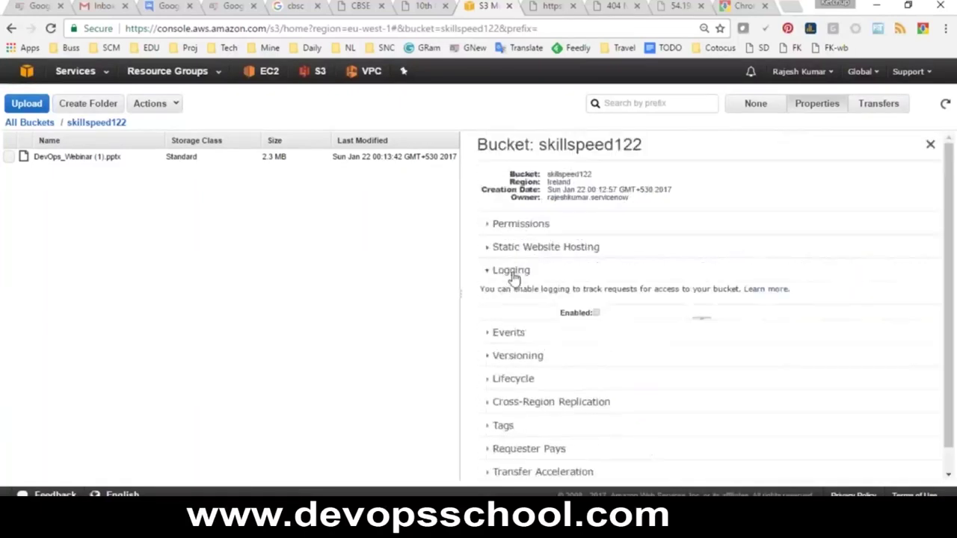
{"action": "scroll", "coordinate": [643, 325], "scroll_direction": "down", "scroll_amount": 1}
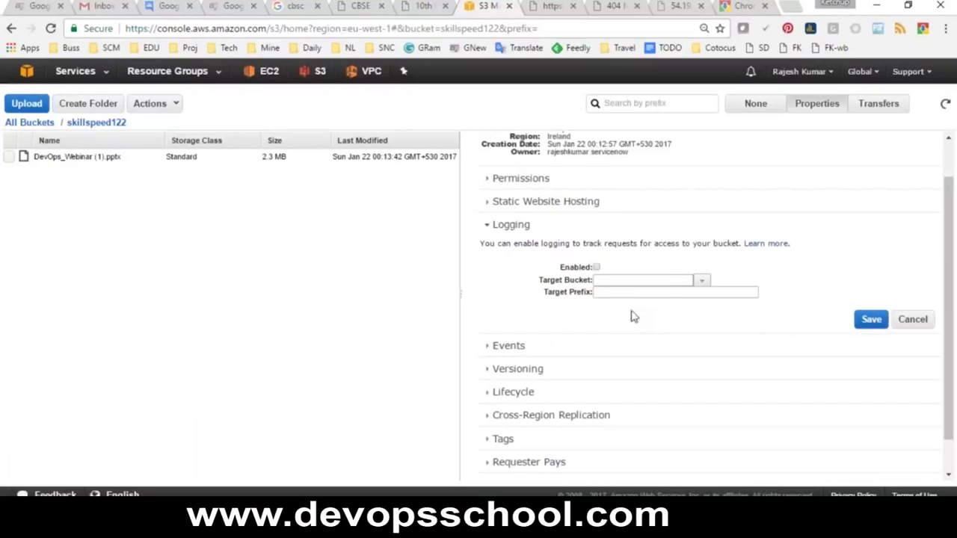
{"action": "scroll", "coordinate": [583, 314], "scroll_direction": "down", "scroll_amount": 1}
{"action": "left_click", "coordinate": [528, 312]}
{"action": "scroll", "coordinate": [718, 368], "scroll_direction": "down", "scroll_amount": 2}
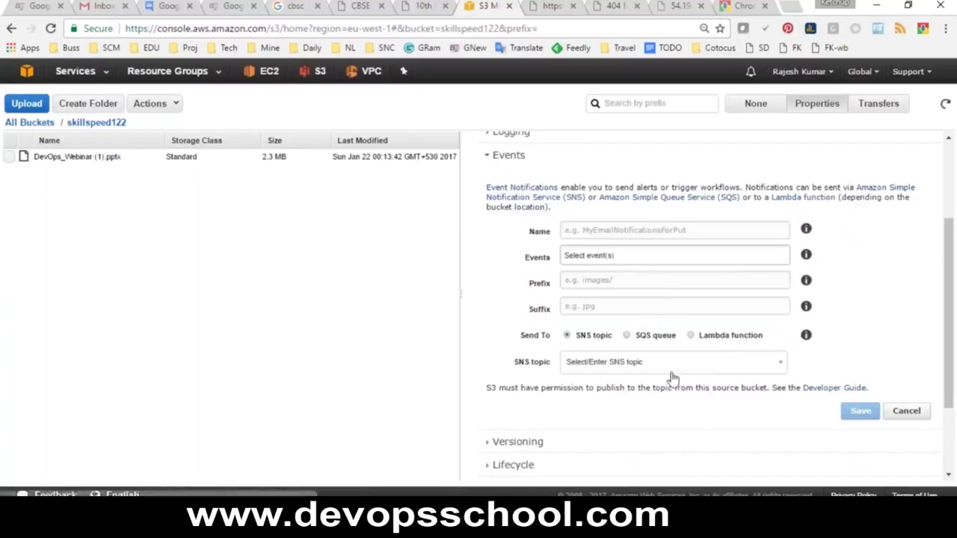
{"action": "scroll", "coordinate": [664, 343], "scroll_direction": "down", "scroll_amount": 2}
{"action": "scroll", "coordinate": [665, 343], "scroll_direction": "down", "scroll_amount": 2}
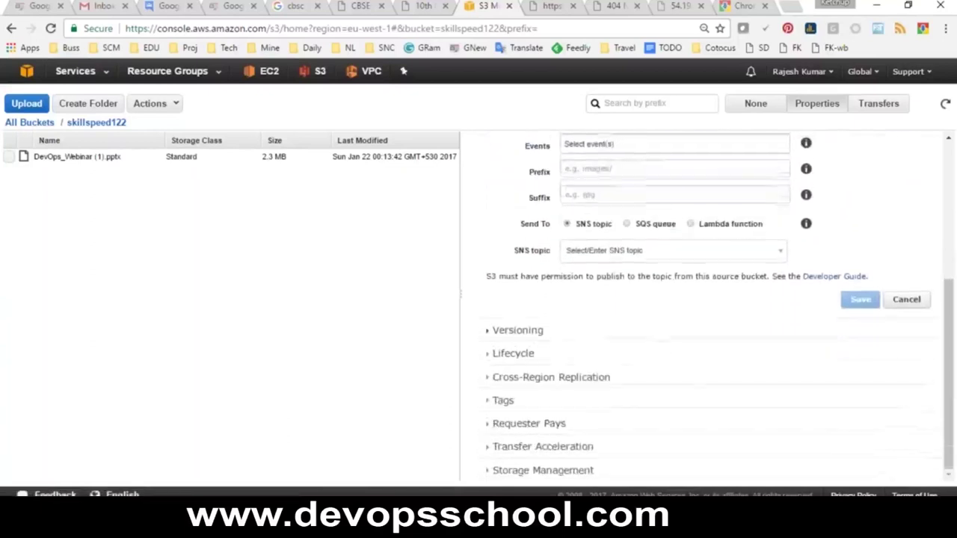
Examine the bucket's versioning, lifecycle and cross-region replication settings.
{"action": "left_click", "coordinate": [534, 331]}
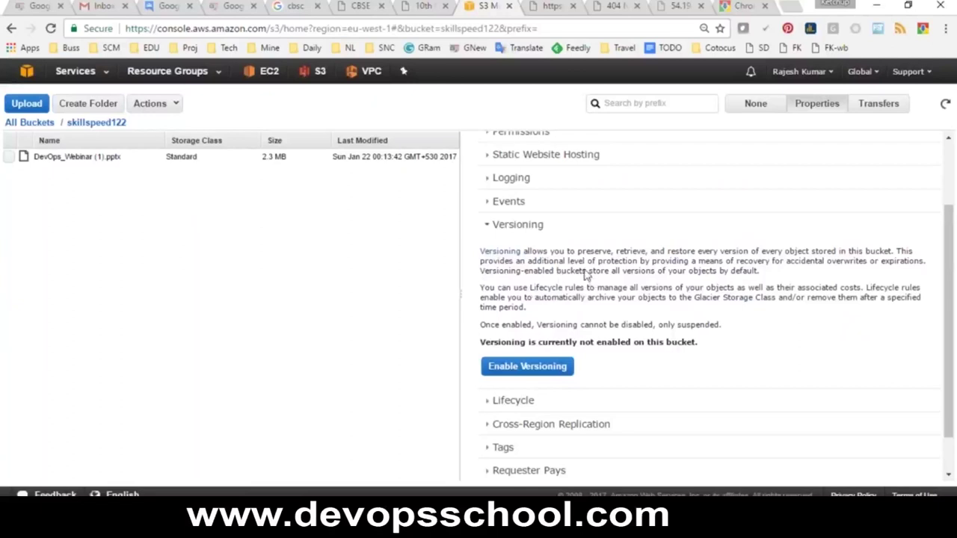
{"action": "scroll", "coordinate": [576, 295], "scroll_direction": "down", "scroll_amount": 1}
{"action": "left_click", "coordinate": [544, 356]}
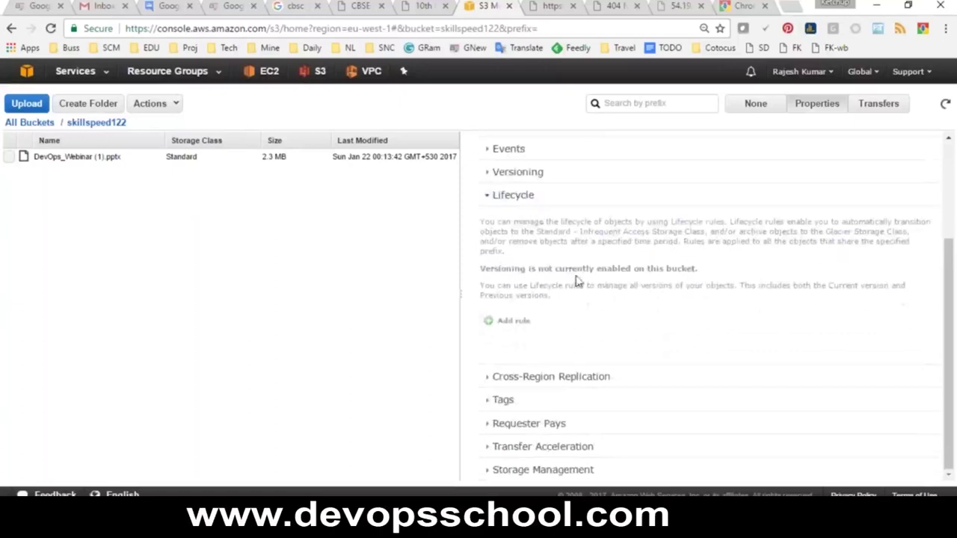
{"action": "left_click", "coordinate": [557, 380]}
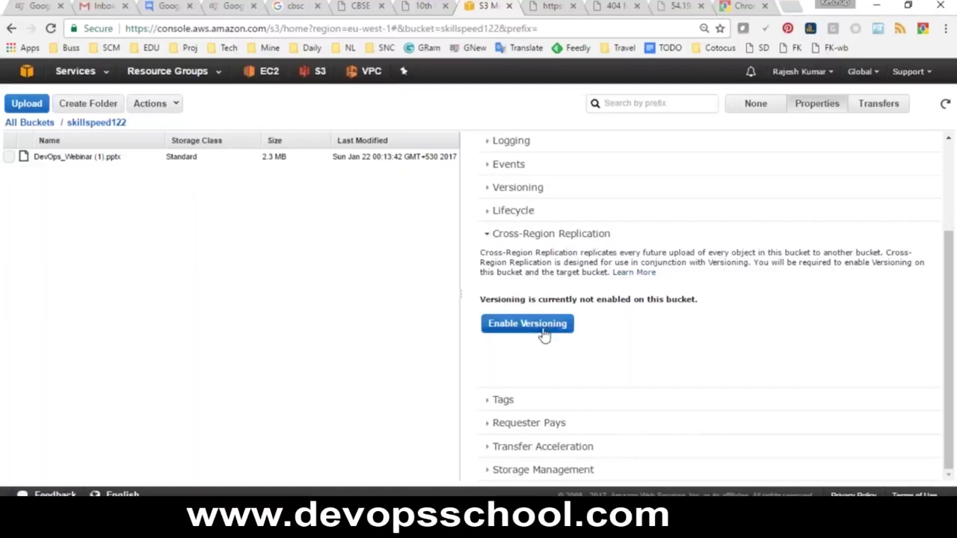
Look through the bucket's tags, requester pays and storage management sections.
{"action": "left_click", "coordinate": [505, 400]}
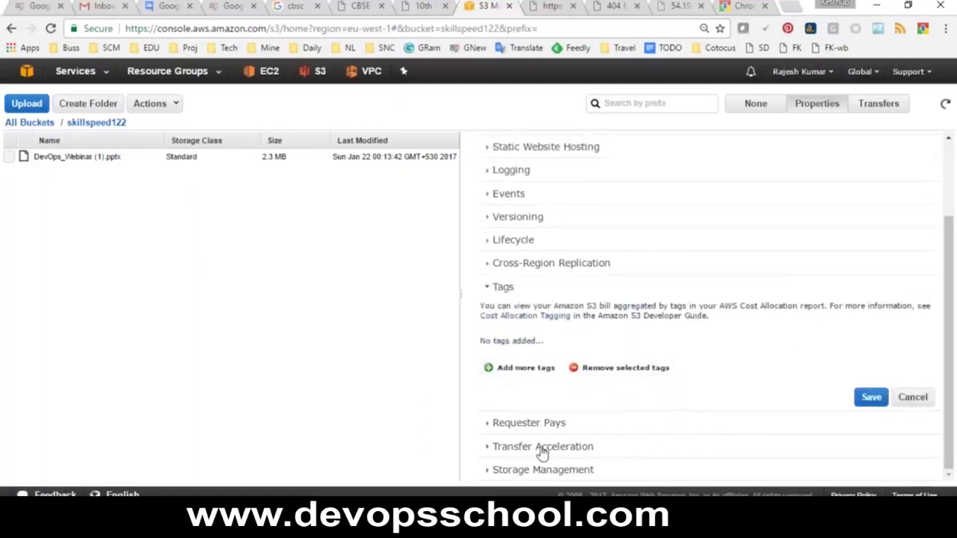
{"action": "left_click", "coordinate": [516, 424]}
{"action": "left_click", "coordinate": [557, 468]}
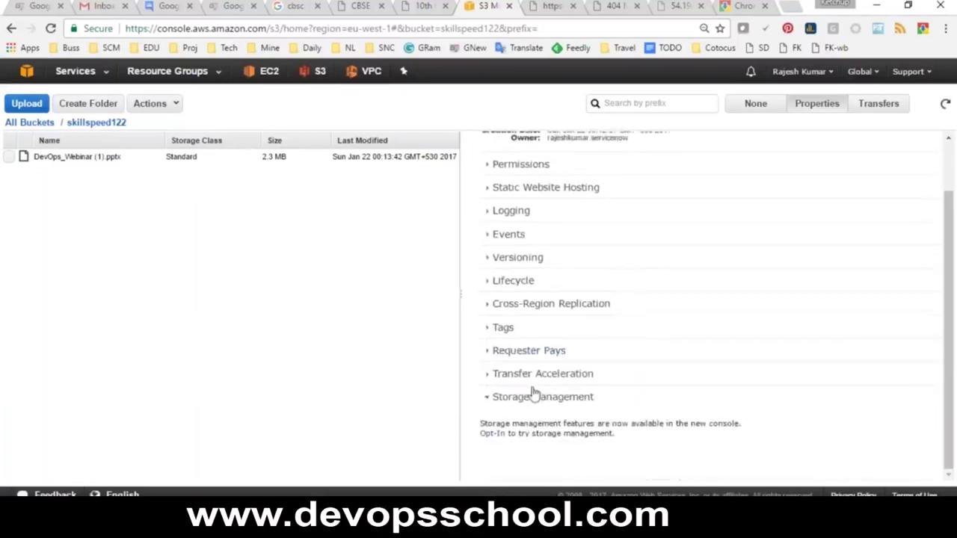
{"action": "scroll", "coordinate": [533, 394], "scroll_direction": "up", "scroll_amount": 2}
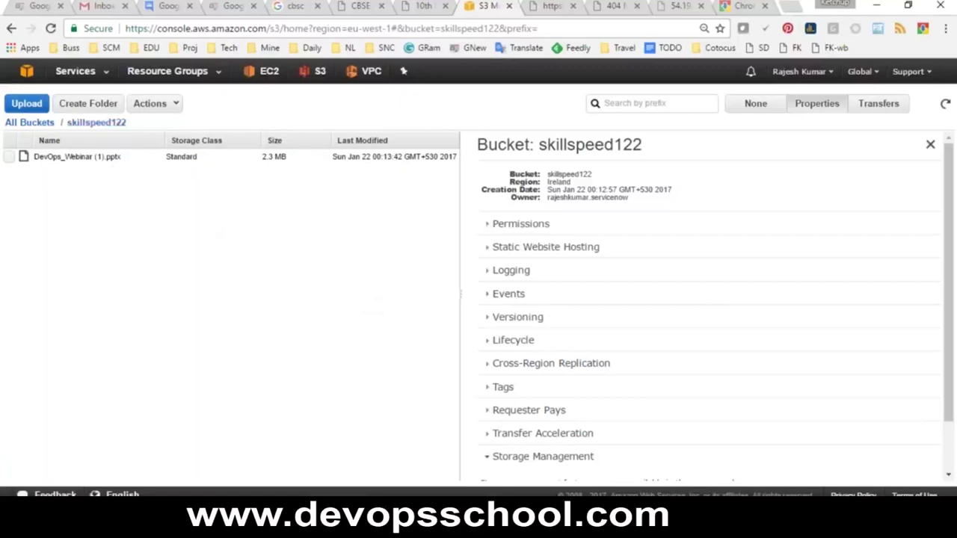
Look at the actions offered inside the bucket, visit its file listing and return to the list of all buckets.
{"action": "left_click", "coordinate": [159, 107]}
{"action": "left_click", "coordinate": [88, 277]}
{"action": "left_click", "coordinate": [30, 122]}
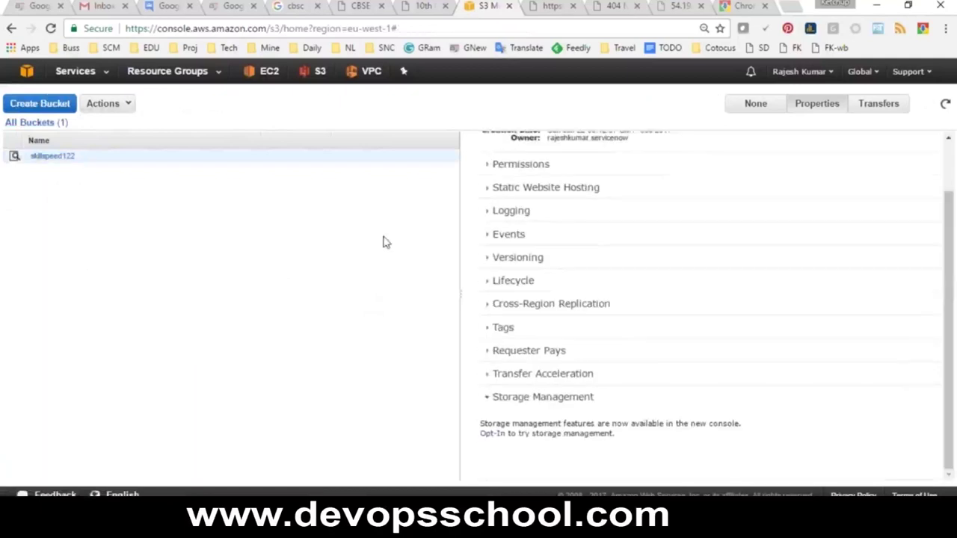
{"action": "scroll", "coordinate": [758, 304], "scroll_direction": "up", "scroll_amount": 2}
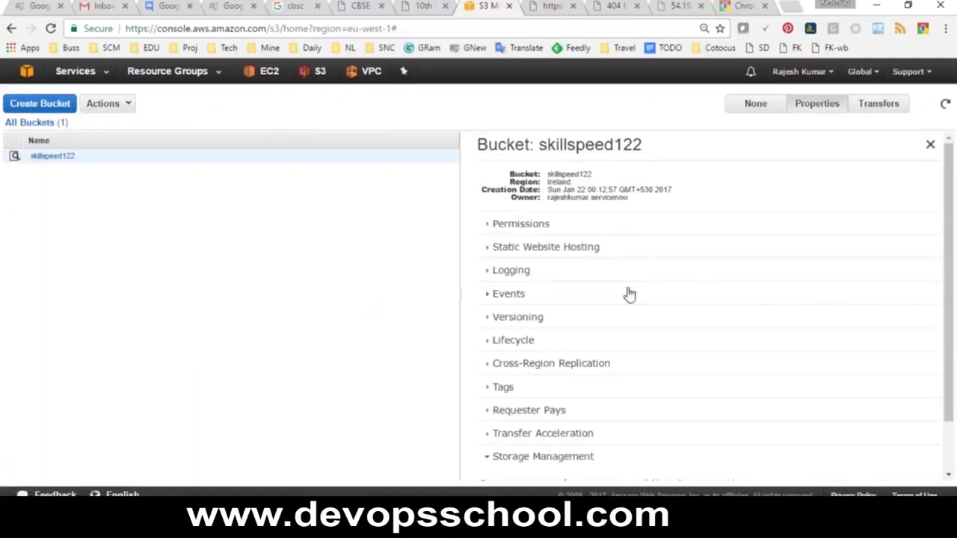
{"action": "left_click", "coordinate": [69, 158]}
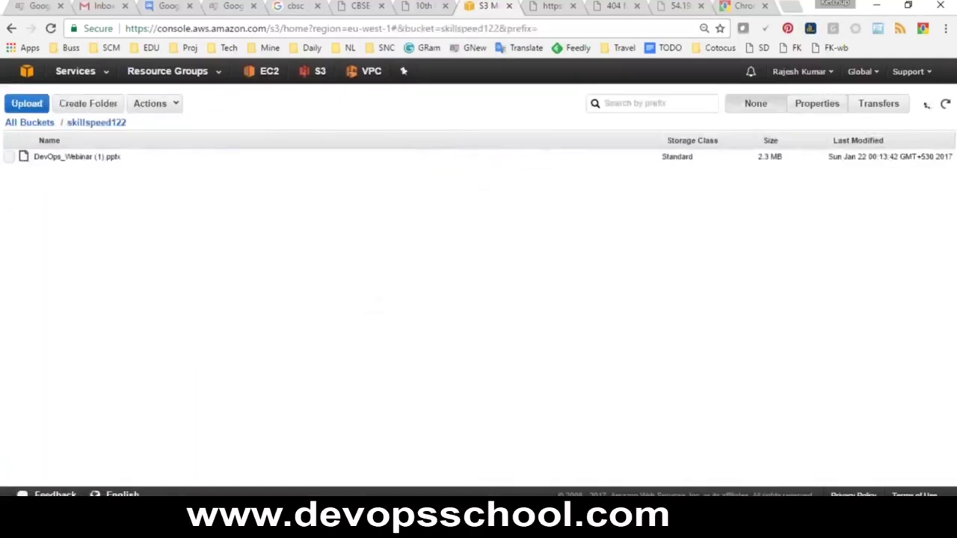
{"action": "left_click", "coordinate": [34, 123]}
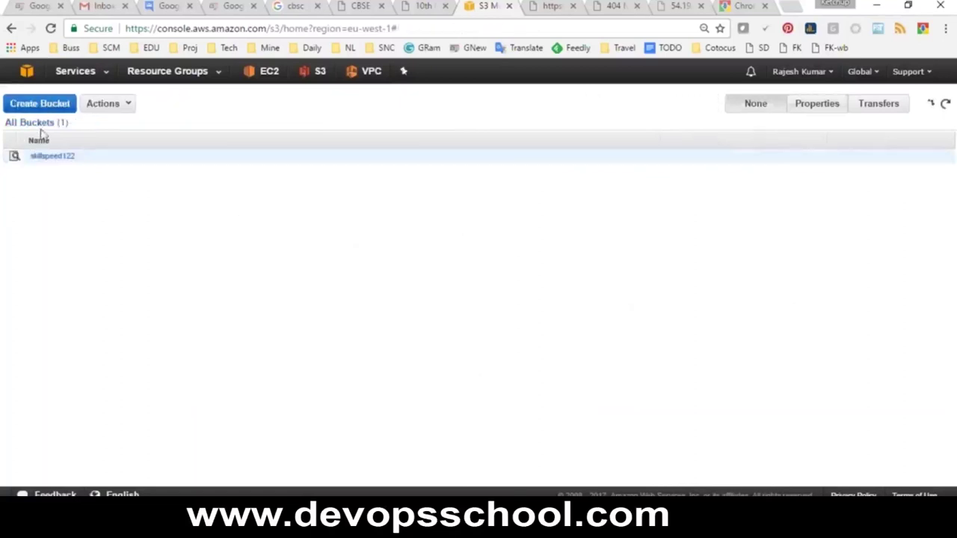
Reopen skillspeed122, check which actions are available with no file selected, and go back to the bucket list.
{"action": "left_click", "coordinate": [49, 155]}
{"action": "left_click", "coordinate": [164, 108]}
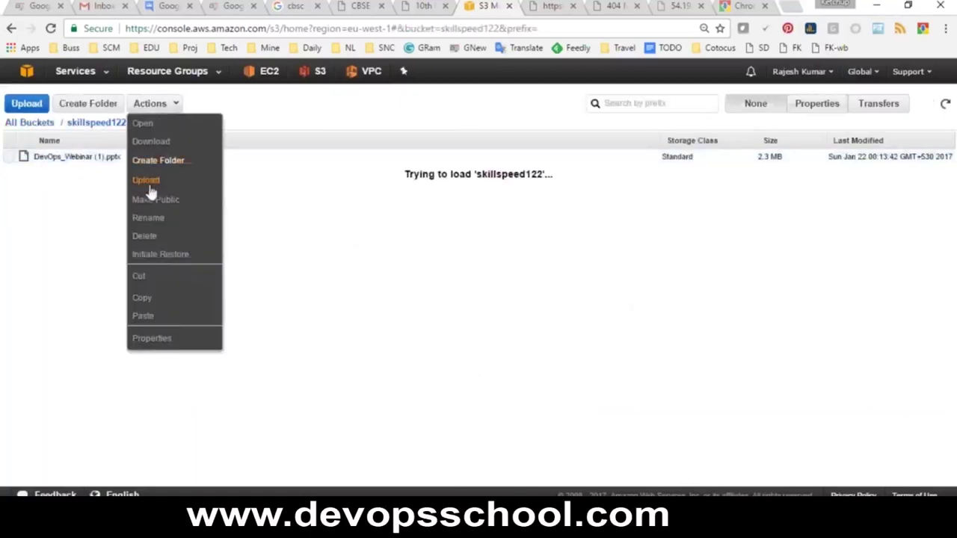
{"action": "left_click", "coordinate": [85, 124]}
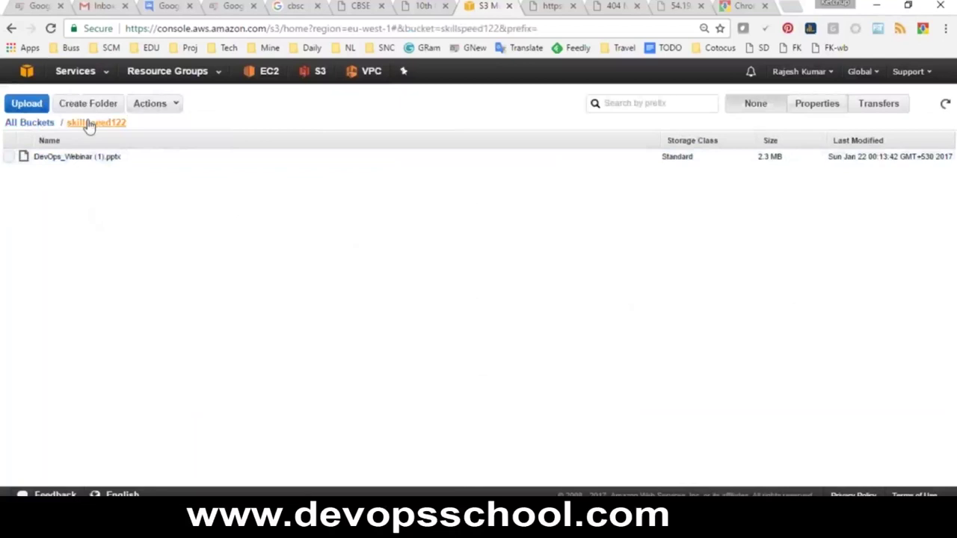
{"action": "double_click", "coordinate": [92, 127]}
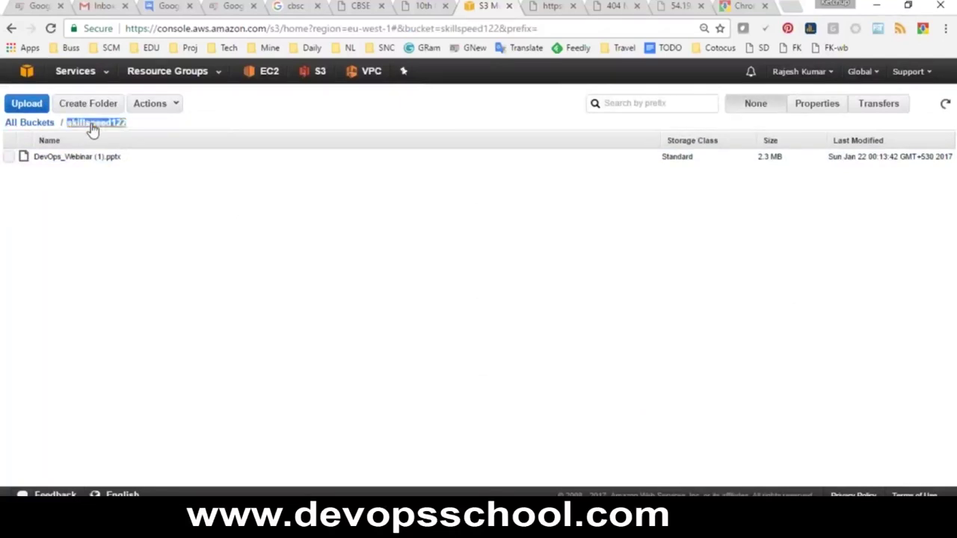
{"action": "mouse_move", "coordinate": [43, 121]}
{"action": "left_mouse_down"}
{"action": "mouse_move", "coordinate": [22, 119]}
{"action": "mouse_move", "coordinate": [43, 132]}
{"action": "left_mouse_up"}
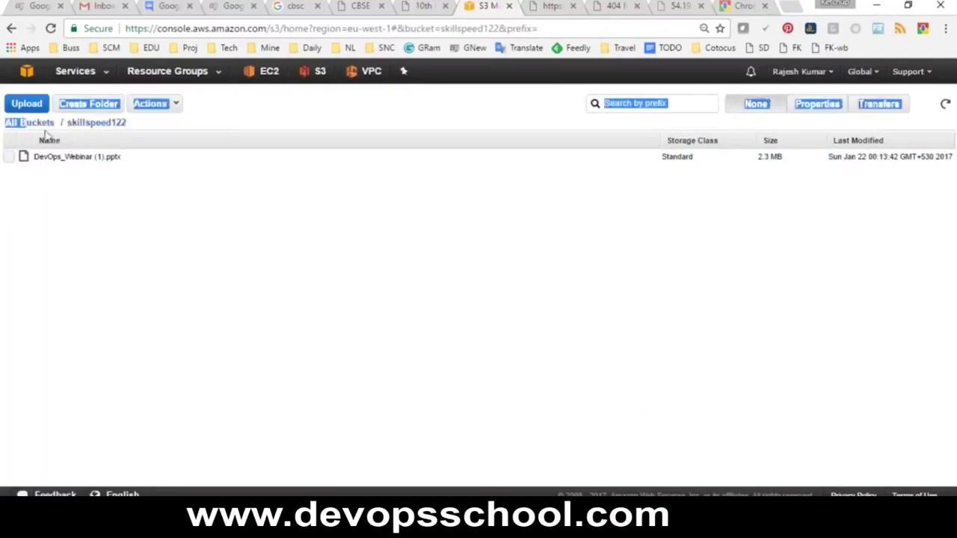
{"action": "left_click", "coordinate": [41, 124]}
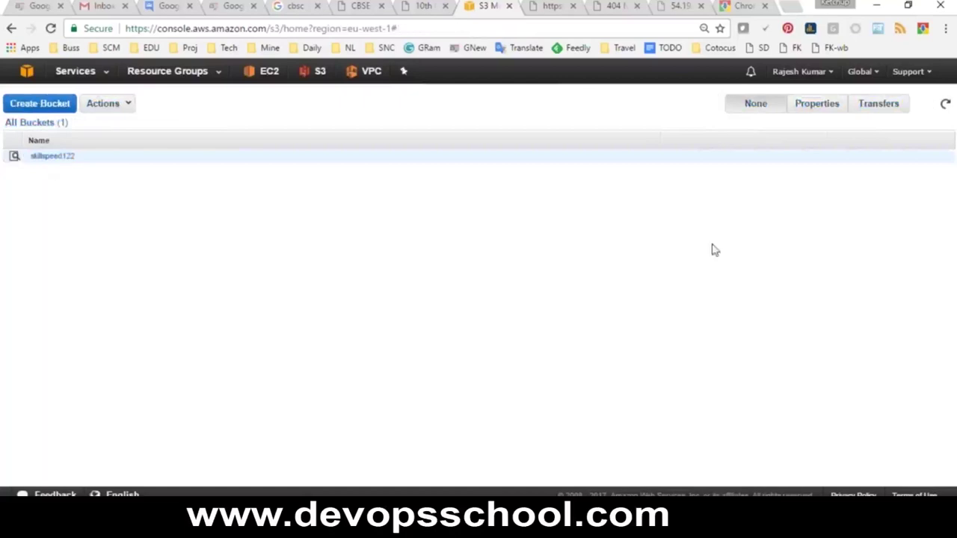
Open the skillspeed122 bucket and delete DevOps_Webinar (1).pptx from it.
{"action": "left_click", "coordinate": [56, 159]}
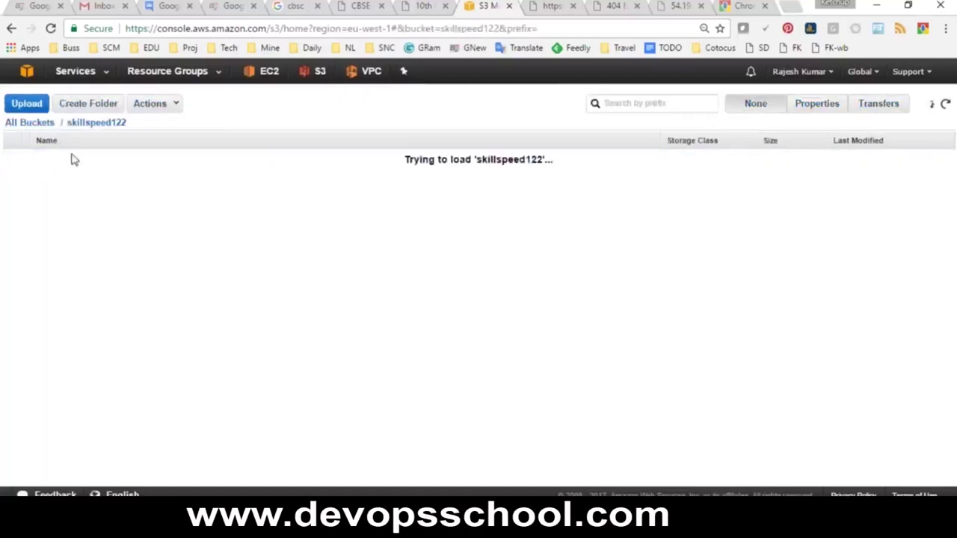
{"action": "left_click_drag", "start_coordinate": [167, 117], "coordinate": [4, 172]}
{"action": "left_click", "coordinate": [8, 157]}
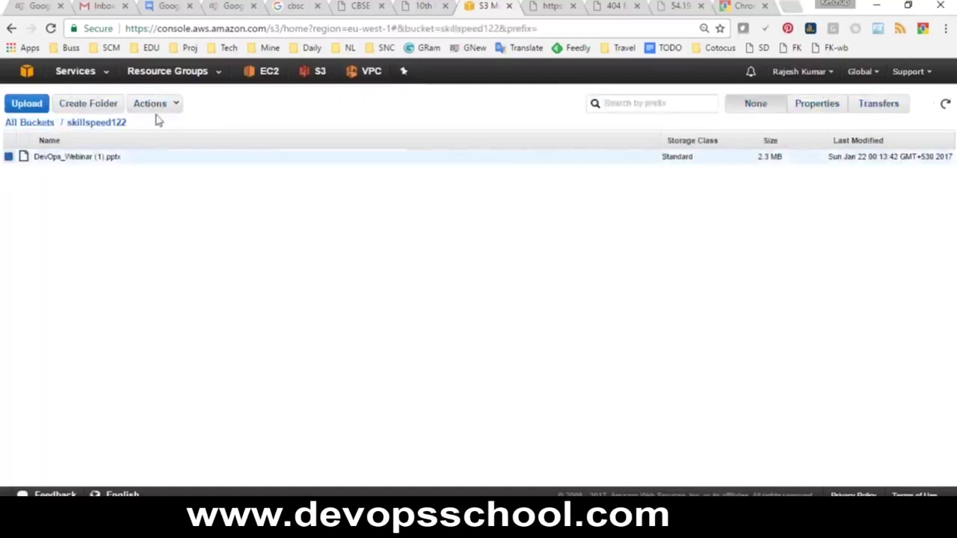
{"action": "left_click", "coordinate": [178, 104]}
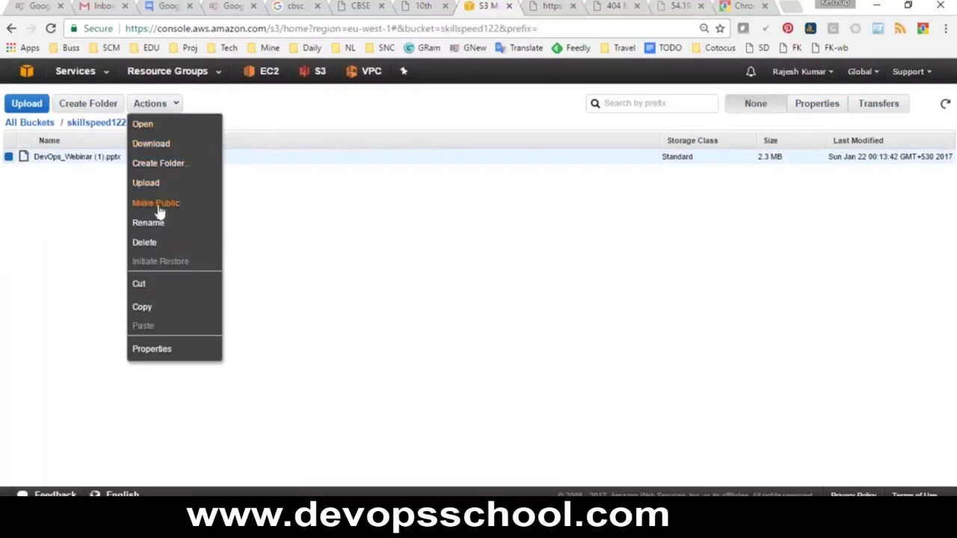
{"action": "left_click", "coordinate": [145, 242]}
{"action": "left_click", "coordinate": [537, 125]}
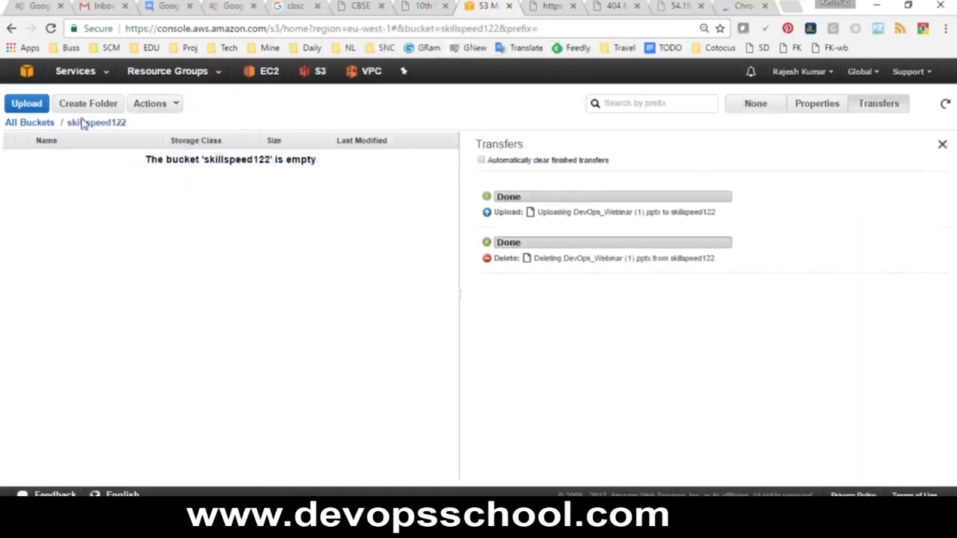
Reload the contents of skillspeed122 from the list of all buckets, select the delete transfer entry, and return to the list.
{"action": "left_click", "coordinate": [28, 123]}
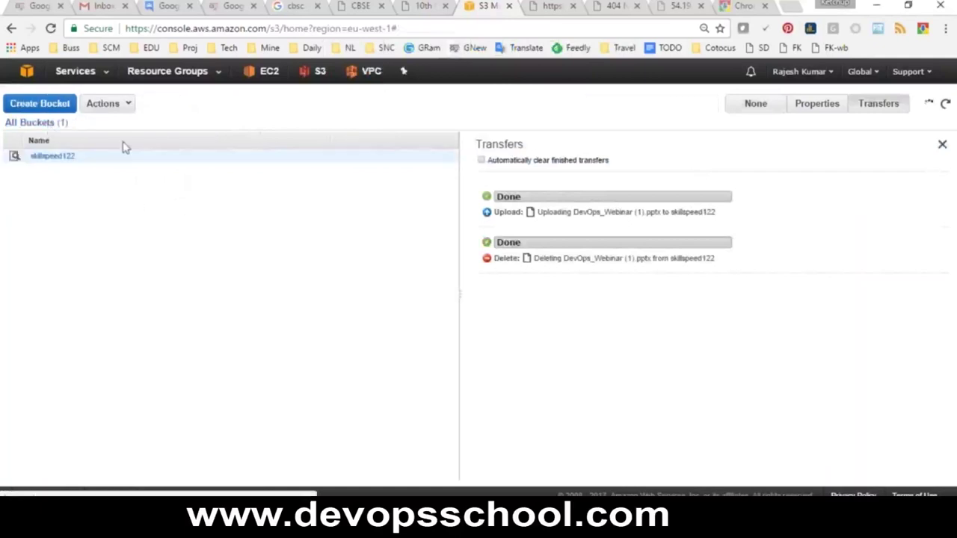
{"action": "left_click", "coordinate": [49, 160]}
{"action": "left_click", "coordinate": [515, 261]}
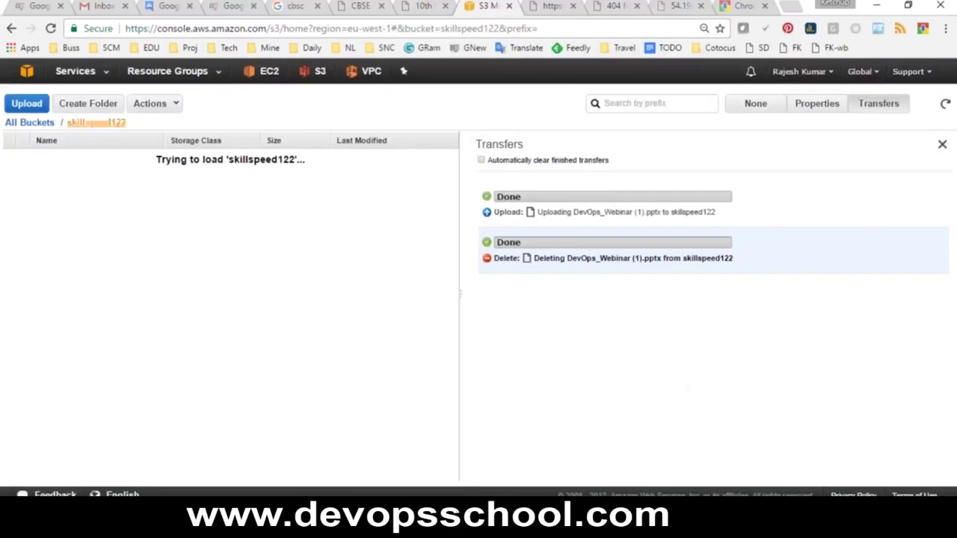
{"action": "left_click", "coordinate": [36, 123]}
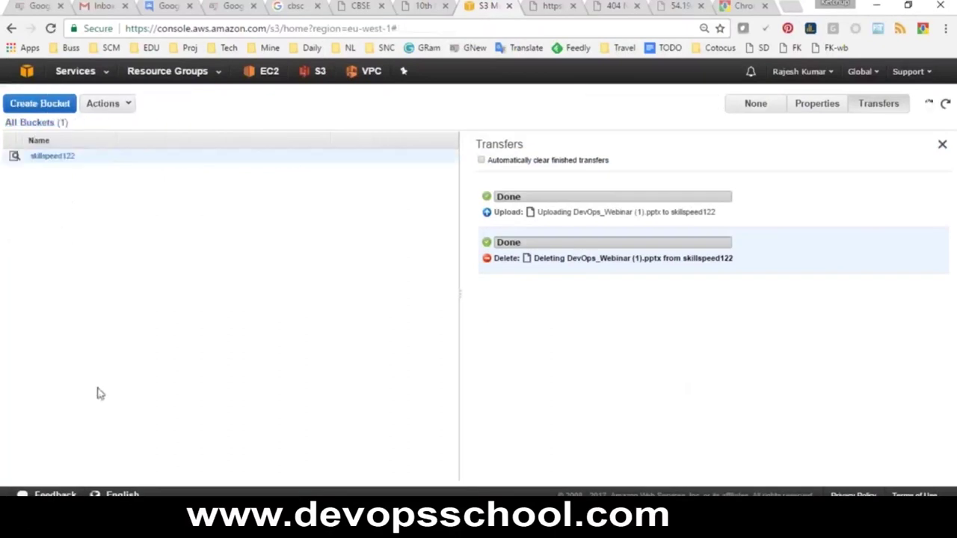
Show the bucket properties briefly, hide the side pane and go to the AWS console home page.
{"action": "left_click", "coordinate": [818, 105]}
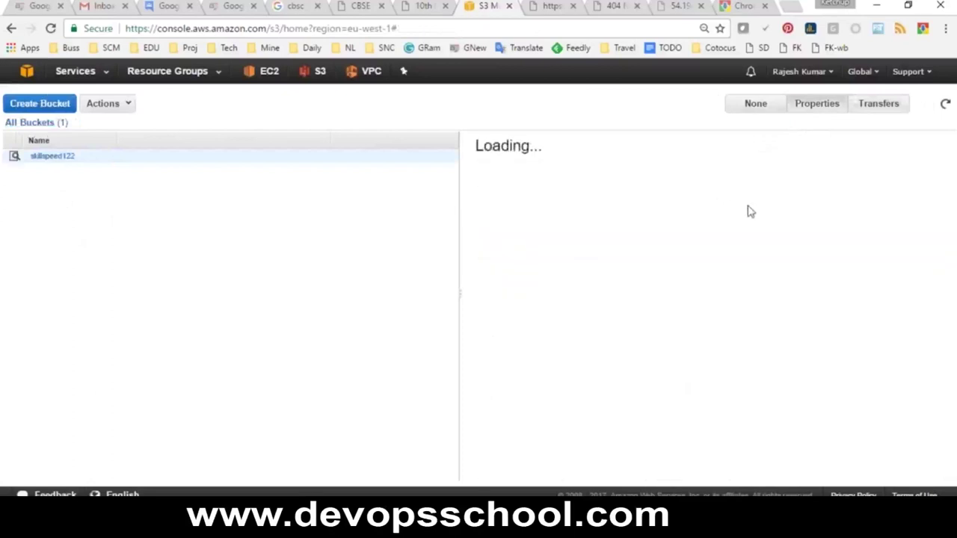
{"action": "left_click", "coordinate": [757, 105]}
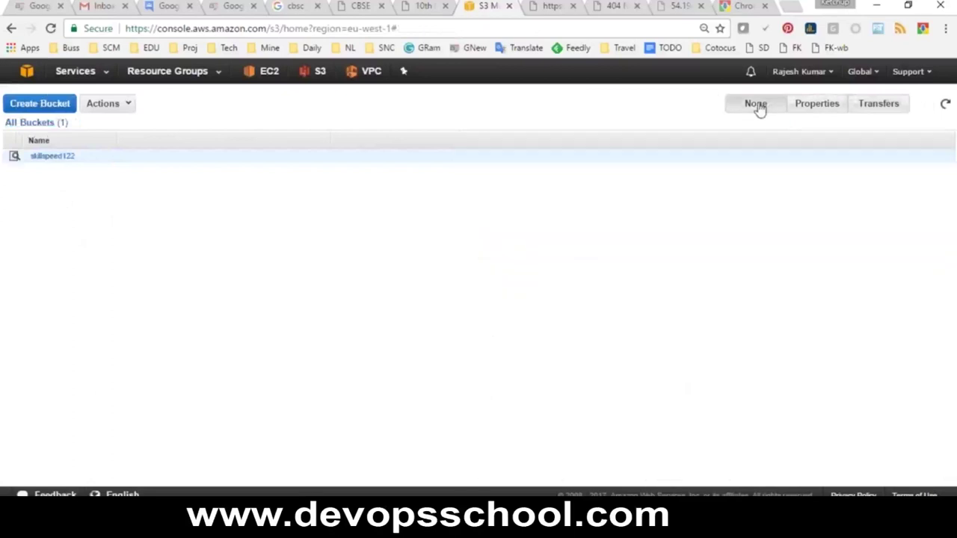
{"action": "left_click", "coordinate": [30, 71]}
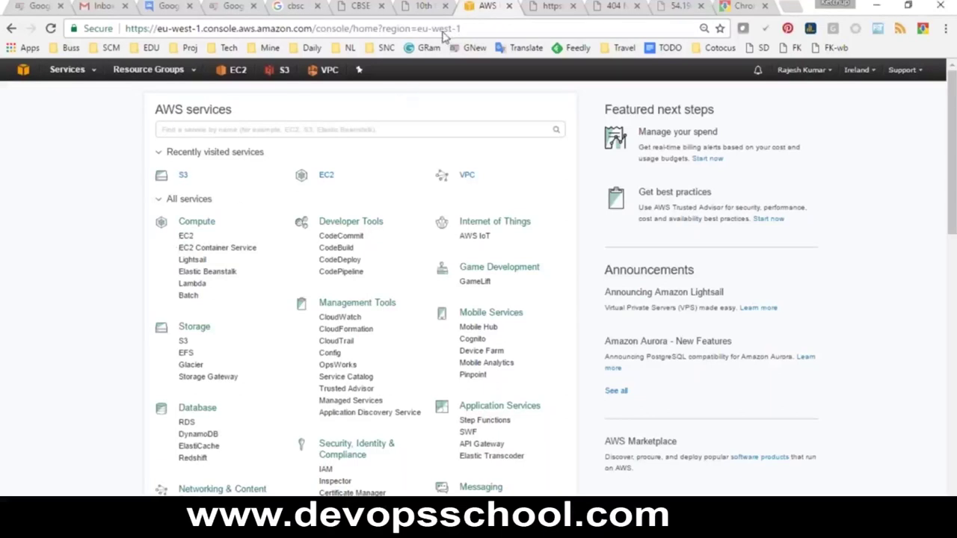
{"action": "left_click", "coordinate": [580, 8]}
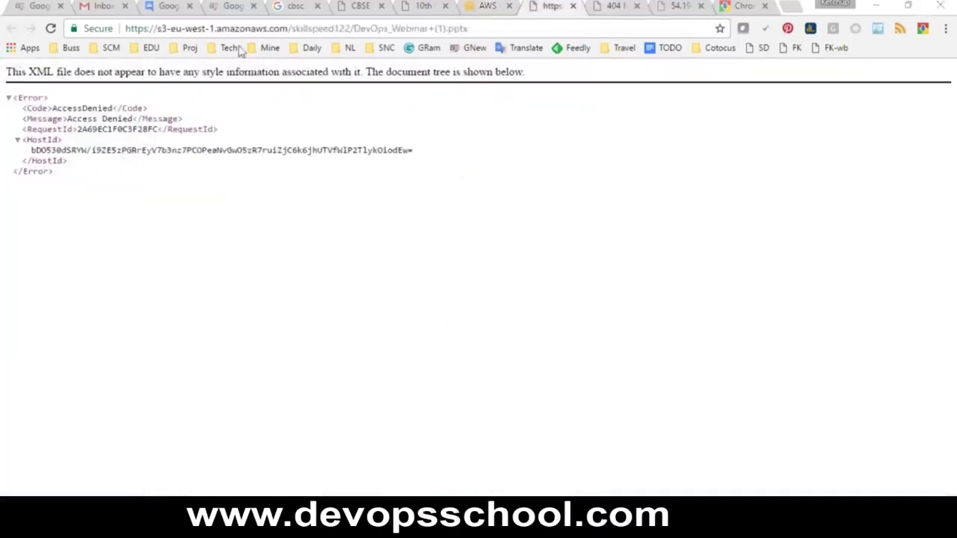
{"action": "left_click", "coordinate": [350, 28]}
{"action": "key", "text": "shift+End"}
{"action": "key", "text": "Delete"}
{"action": "key", "text": "Return"}
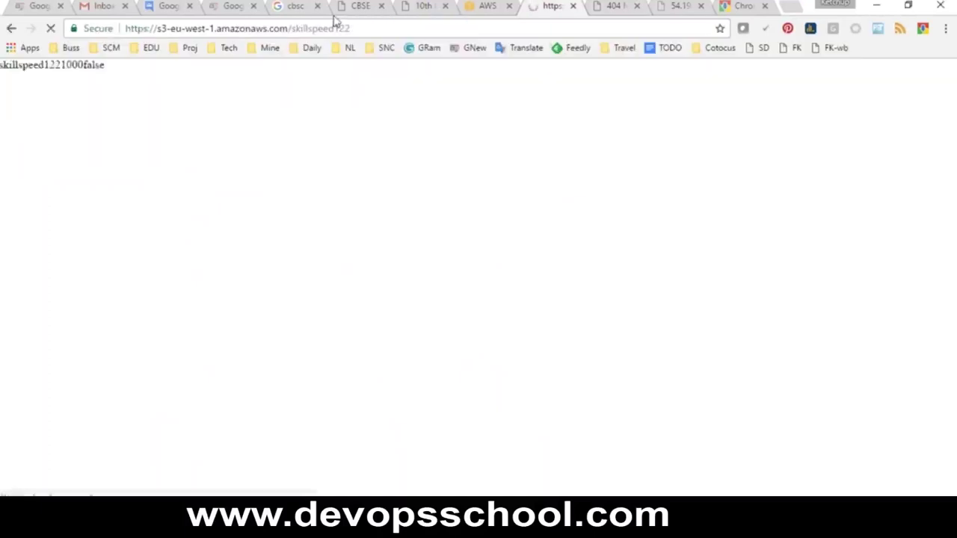
{"action": "left_click_drag", "start_coordinate": [351, 29], "coordinate": [73, 12]}
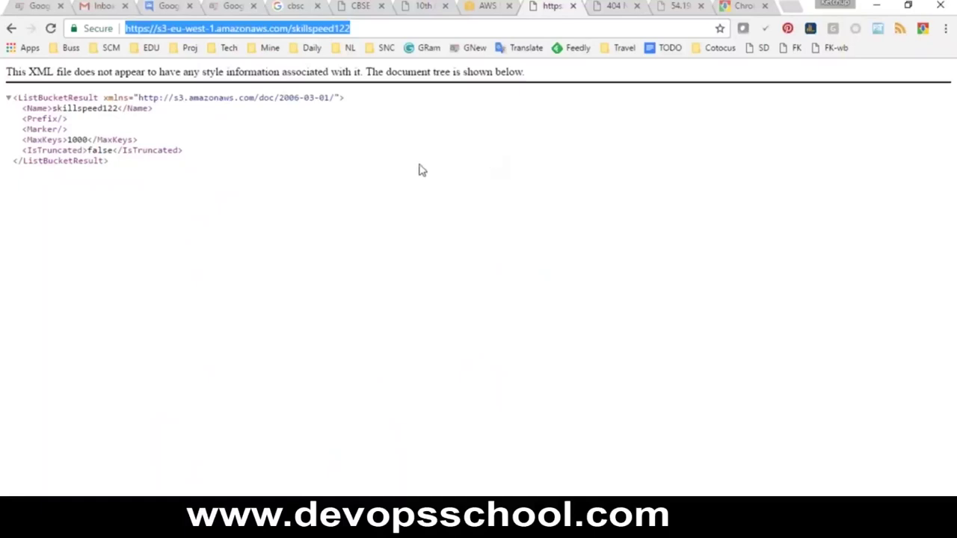
{"action": "left_click", "coordinate": [328, 202]}
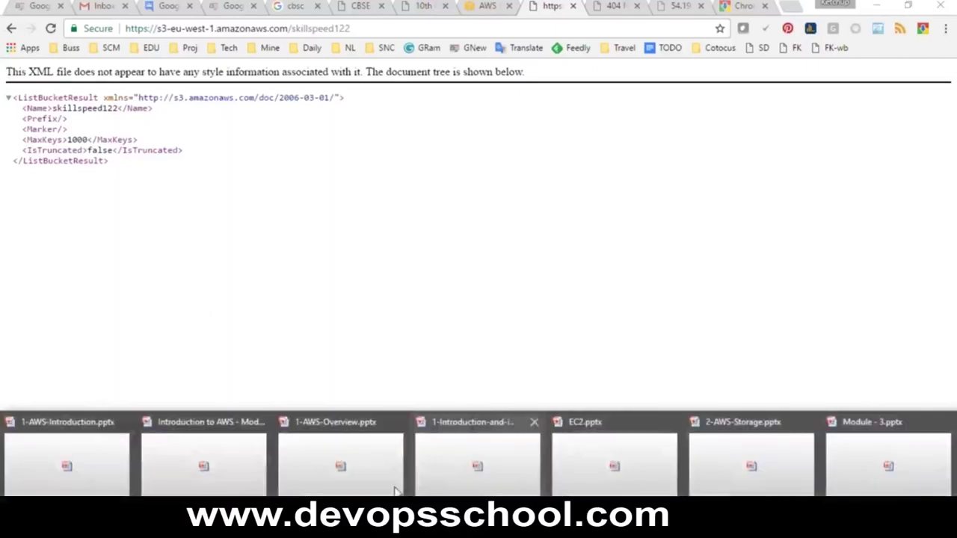
Switch to the ppt folder in File Explorer and sort its presentations by date modified, then back by name.
{"action": "mouse_move", "coordinate": [325, 486]}
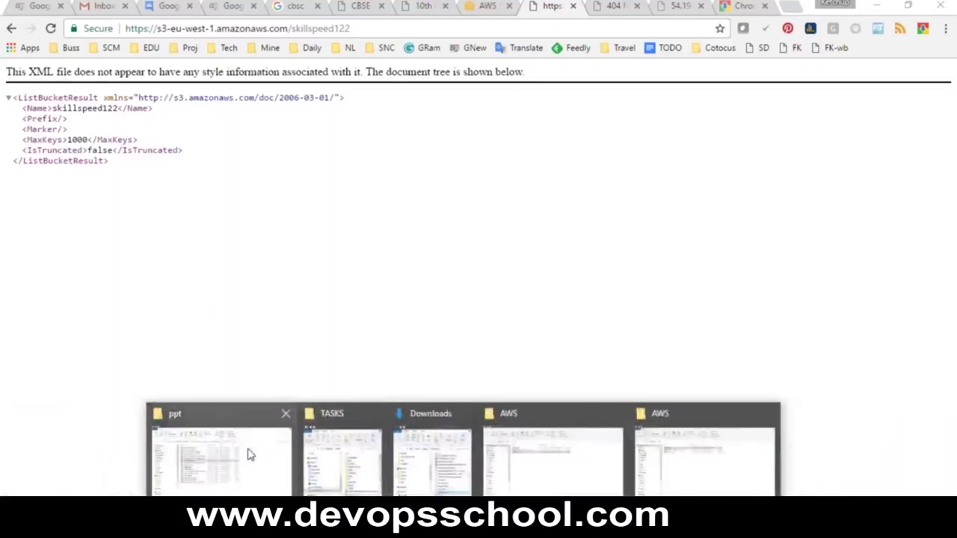
{"action": "left_click", "coordinate": [247, 453]}
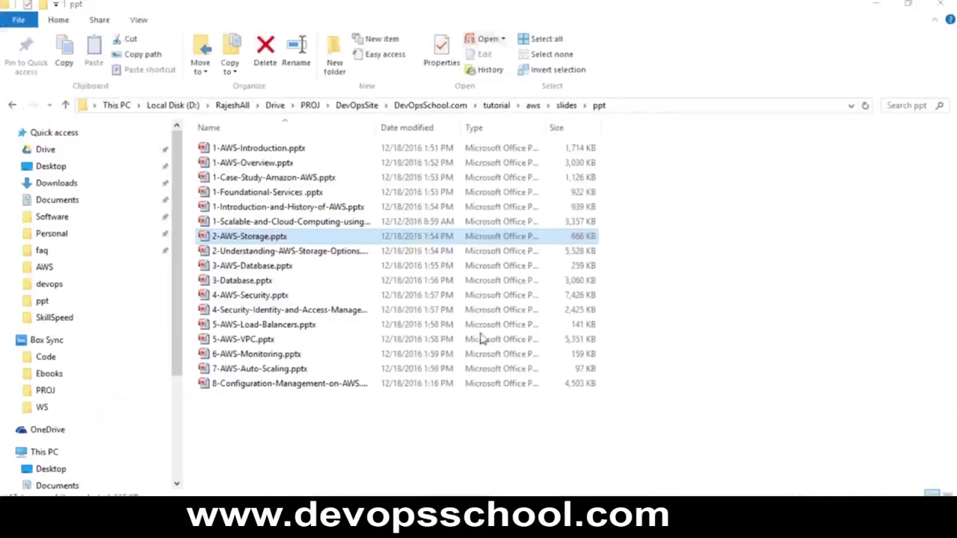
{"action": "left_click", "coordinate": [527, 448]}
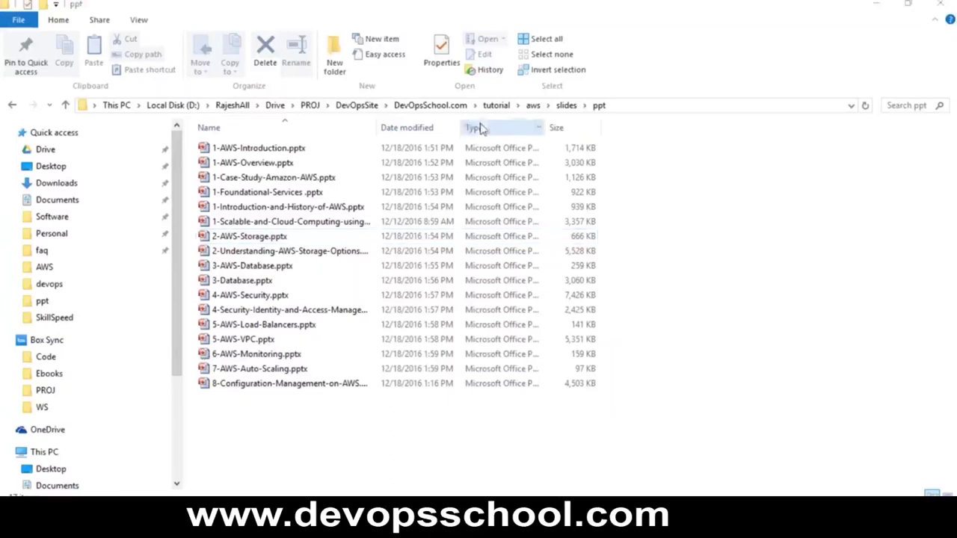
{"action": "left_click", "coordinate": [282, 418]}
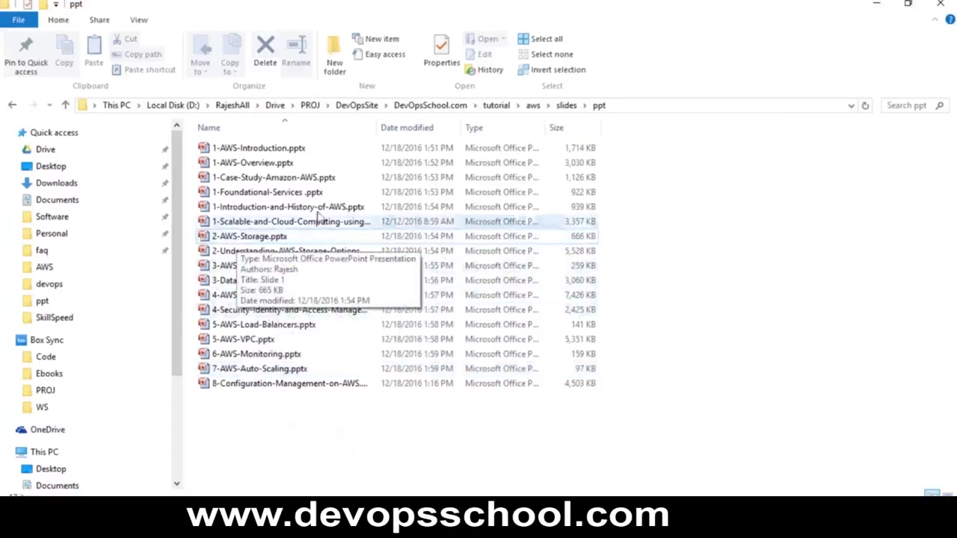
{"action": "left_click", "coordinate": [370, 127]}
{"action": "left_click", "coordinate": [385, 128]}
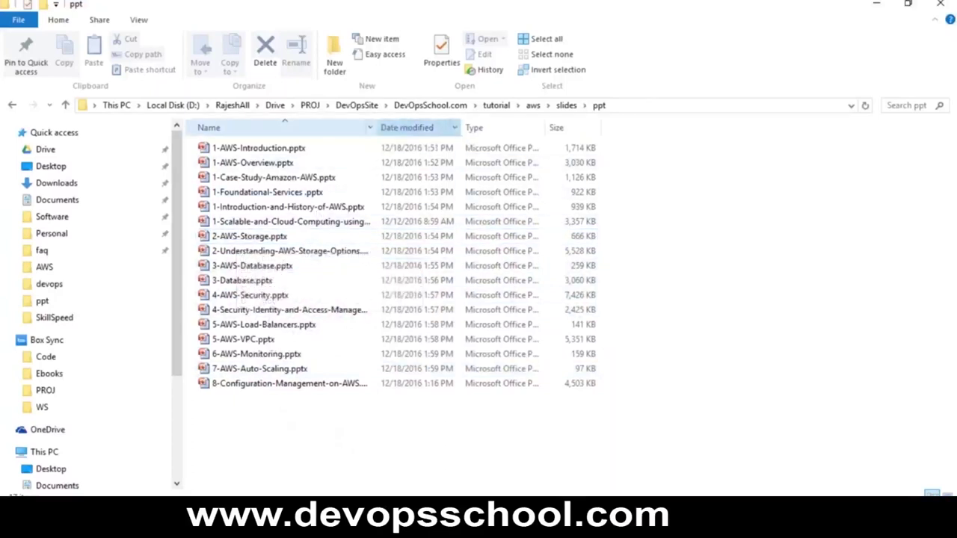
{"action": "left_click", "coordinate": [385, 128]}
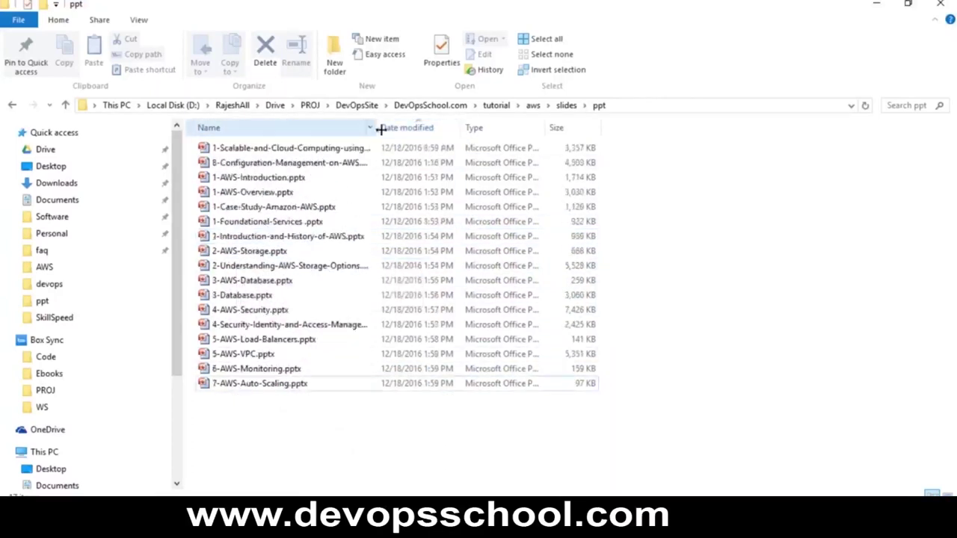
{"action": "left_click", "coordinate": [290, 127]}
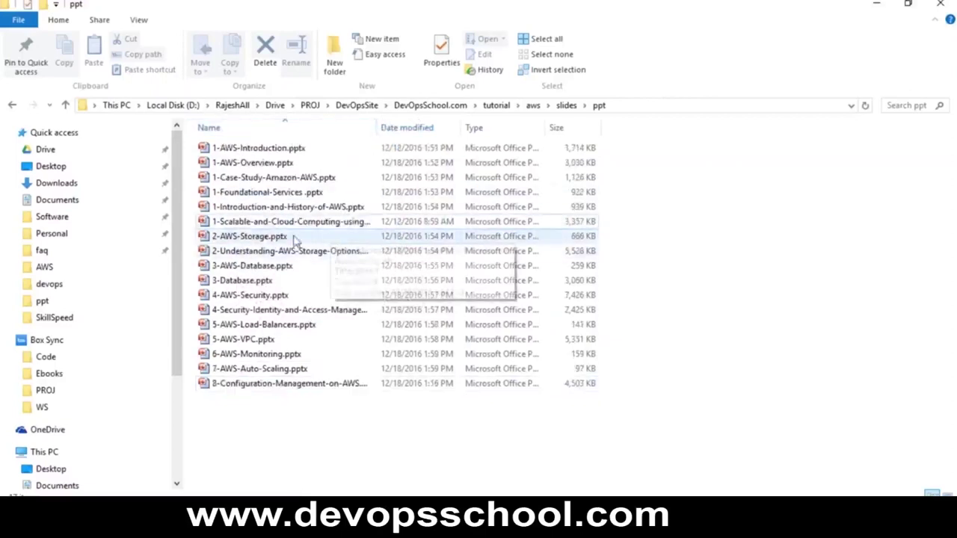
Open the presentation 2-Understanding-AWS-Storage-Options.pptx from the ppt folder.
{"action": "left_click", "coordinate": [266, 236]}
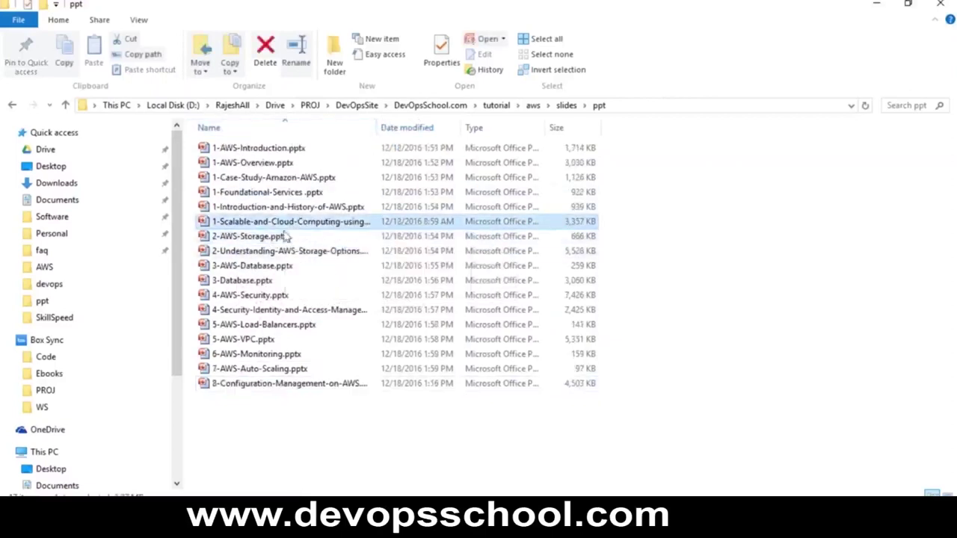
{"action": "left_click", "coordinate": [281, 265]}
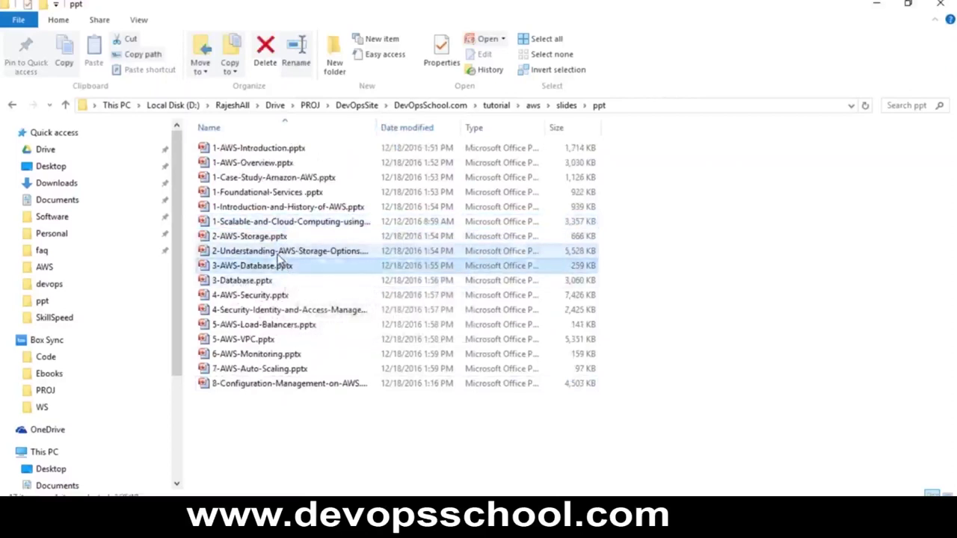
{"action": "left_click", "coordinate": [277, 257]}
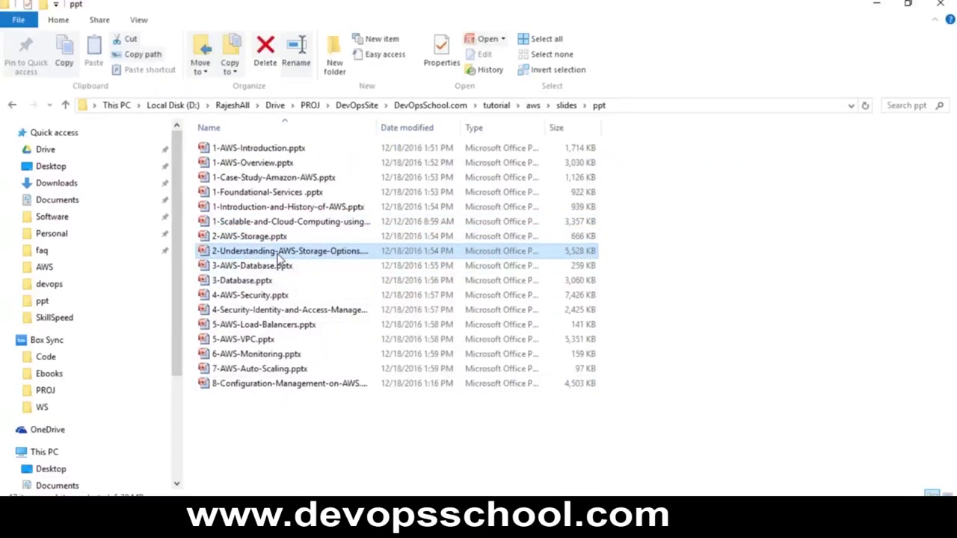
{"action": "double_click", "coordinate": [280, 252]}
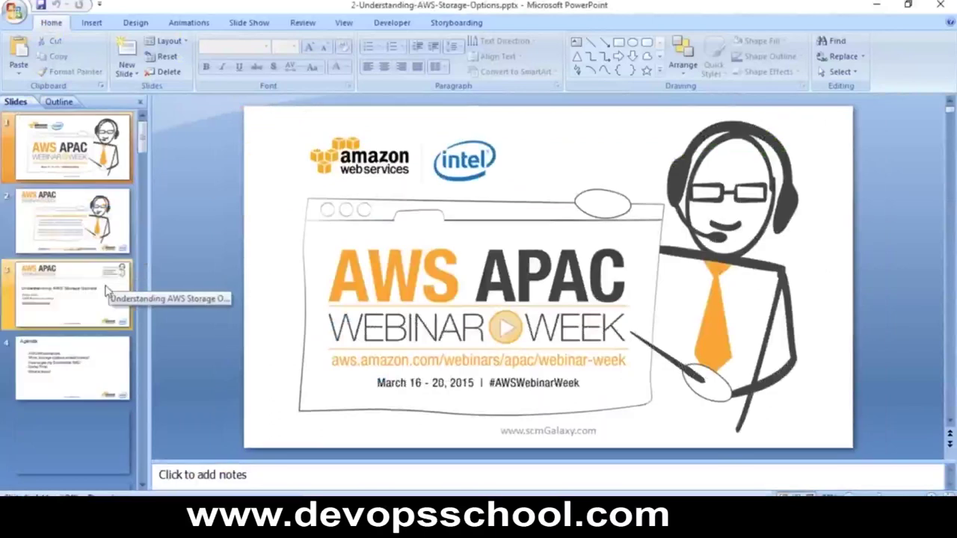
Minimize that presentation, open 2-AWS-Storage.pptx from the same folder and skim its slides.
{"action": "left_click", "coordinate": [881, 5]}
{"action": "double_click", "coordinate": [254, 237]}
{"action": "scroll", "coordinate": [78, 262], "scroll_direction": "down", "scroll_amount": 5}
{"action": "scroll", "coordinate": [75, 225], "scroll_direction": "up", "scroll_amount": 5}
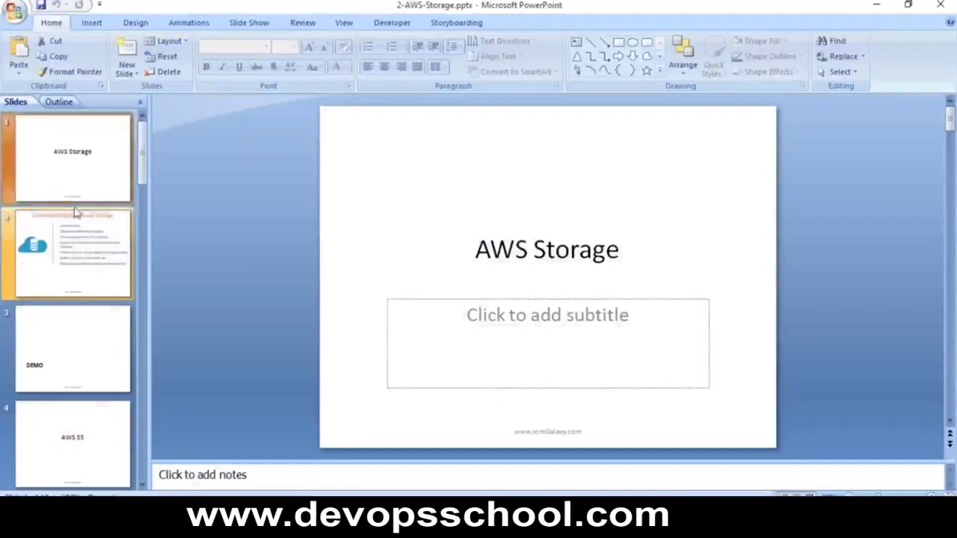
Run 2-AWS-Storage.pptx as a slide show, view the title and Understanding Ephemeral Storage slides, and go to slide 2.
{"action": "left_click", "coordinate": [810, 496]}
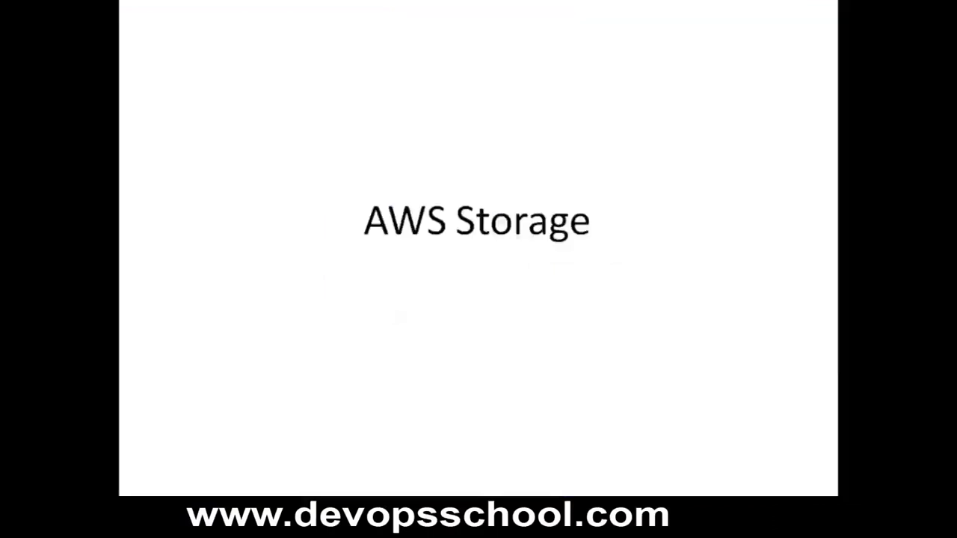
{"action": "left_click", "coordinate": [387, 313]}
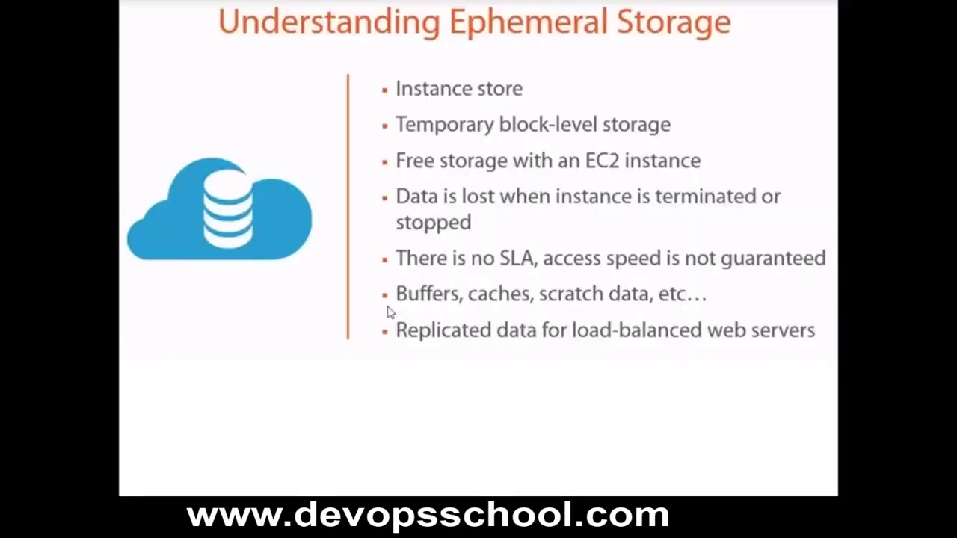
{"action": "key", "text": "Left"}
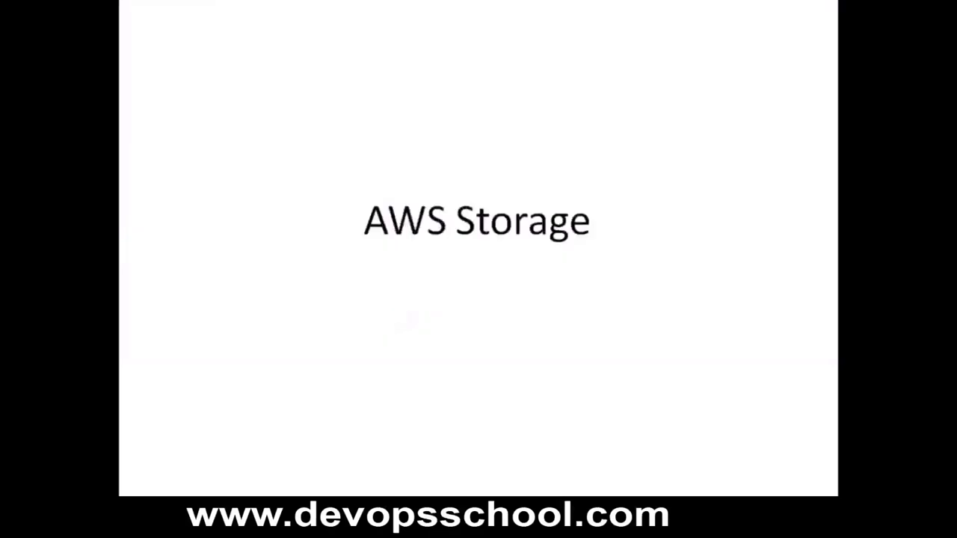
{"action": "key", "text": "Right"}
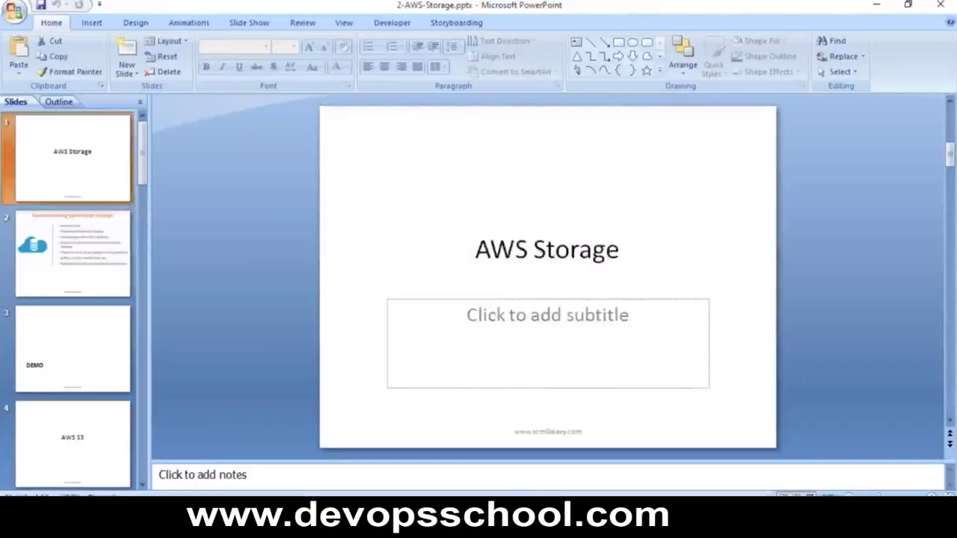
{"action": "left_click", "coordinate": [72, 254]}
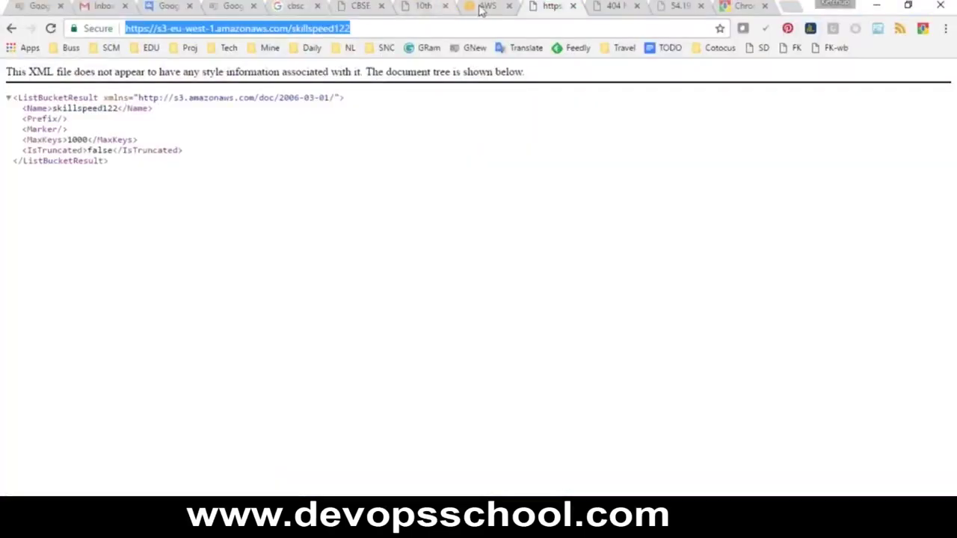
Switch to the AWS console in the browser, list the EC2 running instances, and examine the windows2 instance's further columns.
{"action": "left_click", "coordinate": [481, 8]}
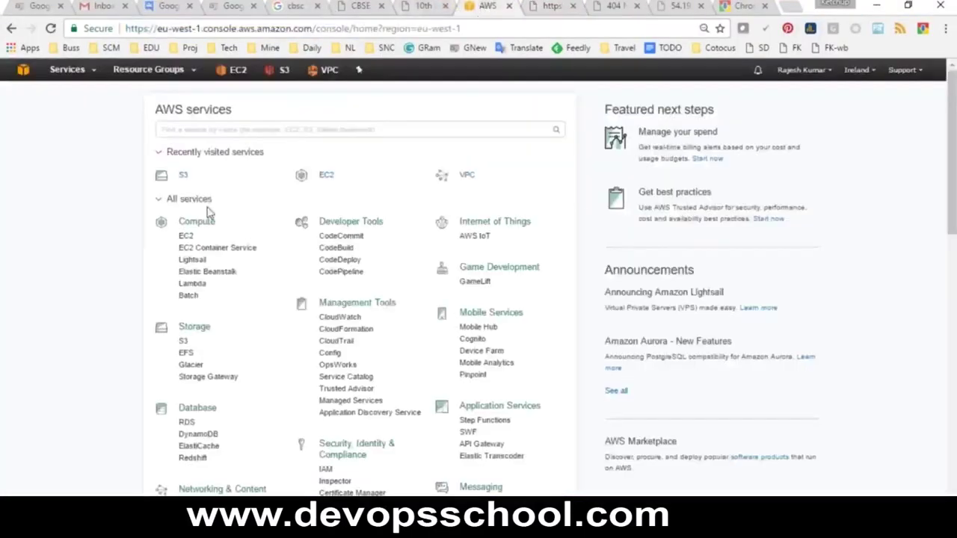
{"action": "left_click", "coordinate": [327, 176]}
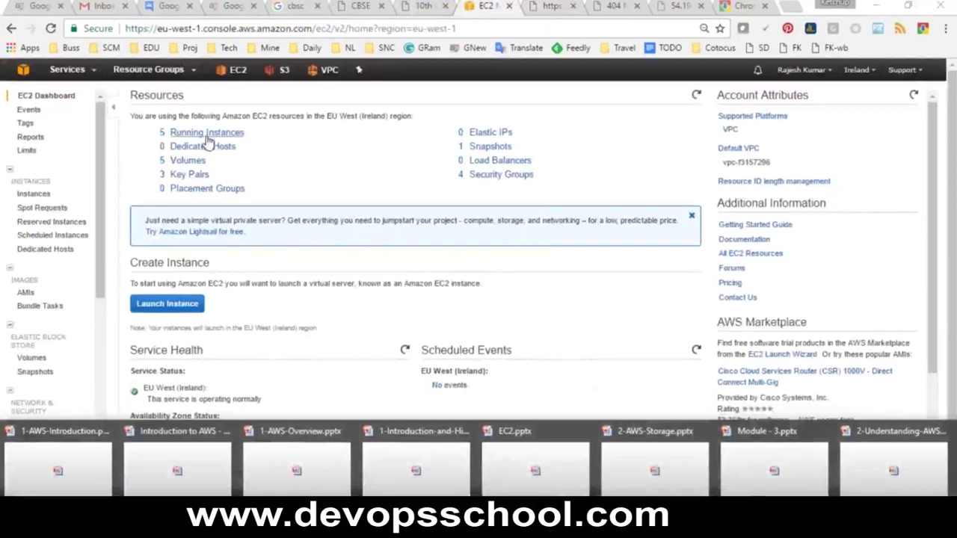
{"action": "left_click", "coordinate": [208, 137]}
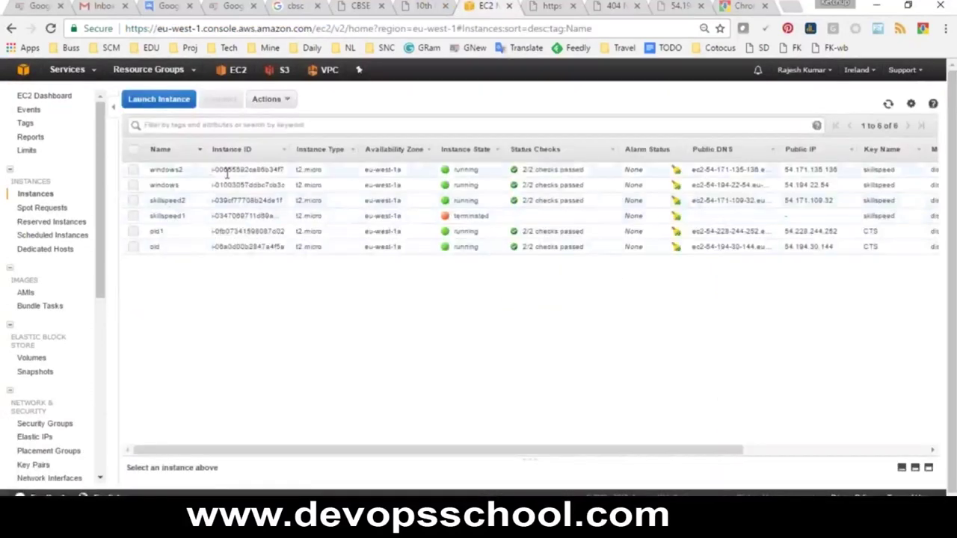
{"action": "left_click", "coordinate": [227, 171]}
{"action": "left_click_drag", "start_coordinate": [607, 452], "coordinate": [741, 452]}
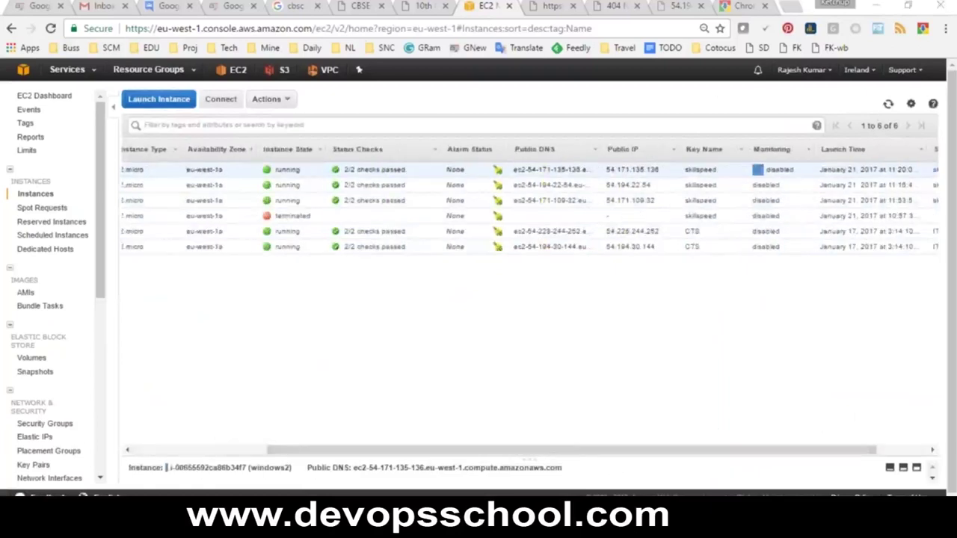
Switch back to 2-AWS-Storage.pptx in PowerPoint and show the Understanding Ephemeral Storage slide full screen.
{"action": "left_click", "coordinate": [867, 460]}
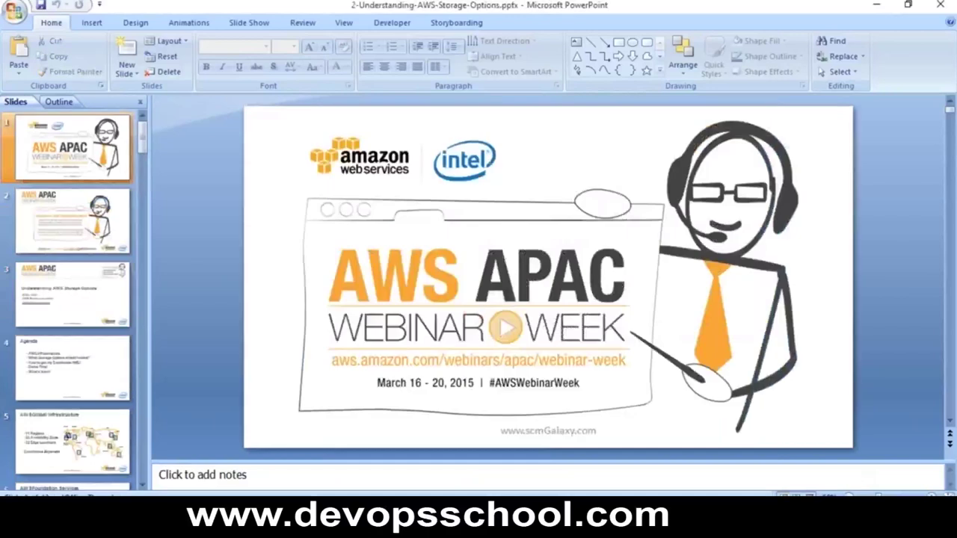
{"action": "mouse_move", "coordinate": [756, 524]}
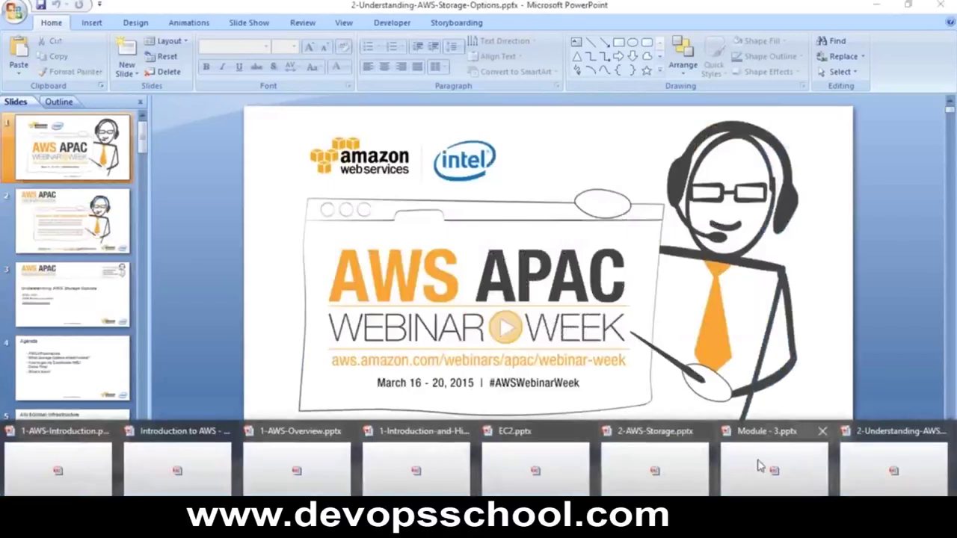
{"action": "left_click", "coordinate": [655, 470]}
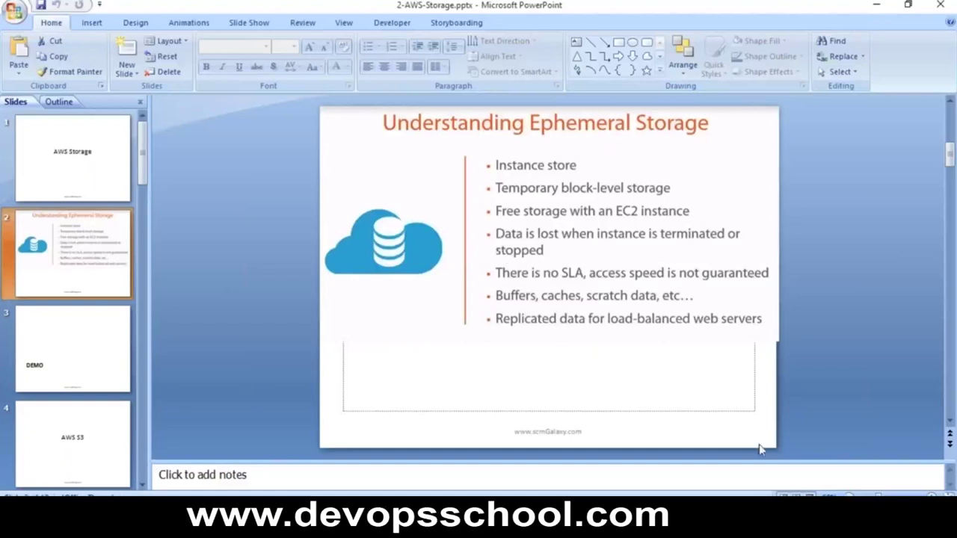
{"action": "left_click", "coordinate": [810, 497]}
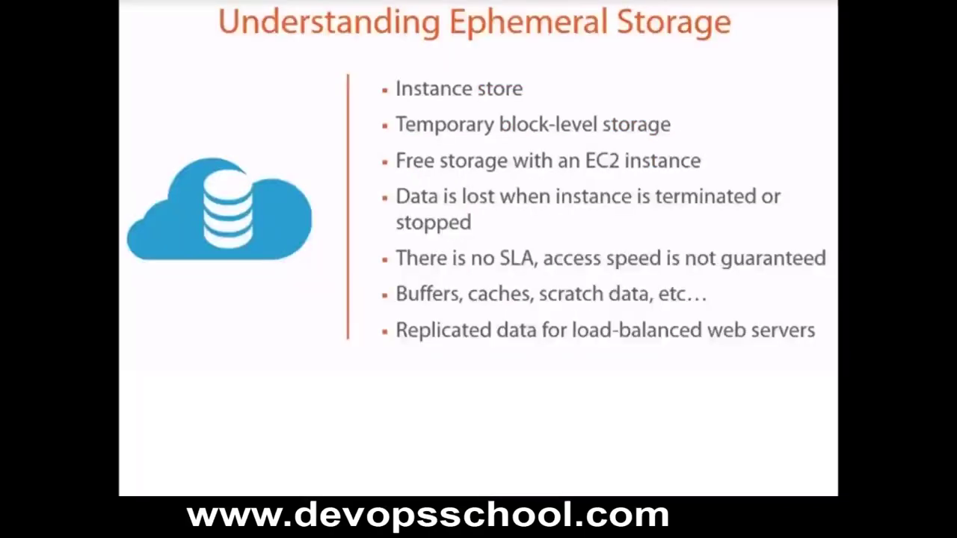
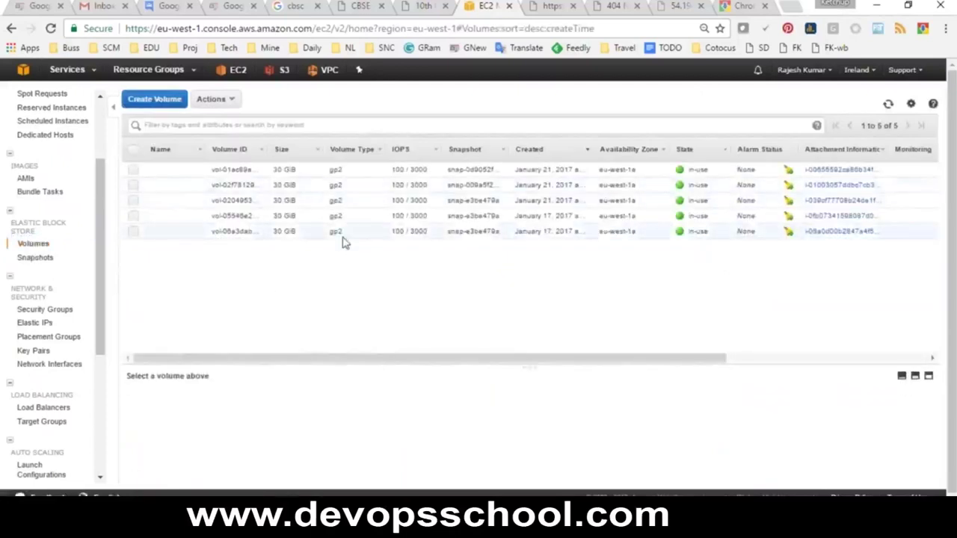
Start creating an EBS volume of type General Purpose SSD (GP2) with a size of 100 GiB.
{"action": "left_click_drag", "start_coordinate": [151, 166], "coordinate": [317, 211]}
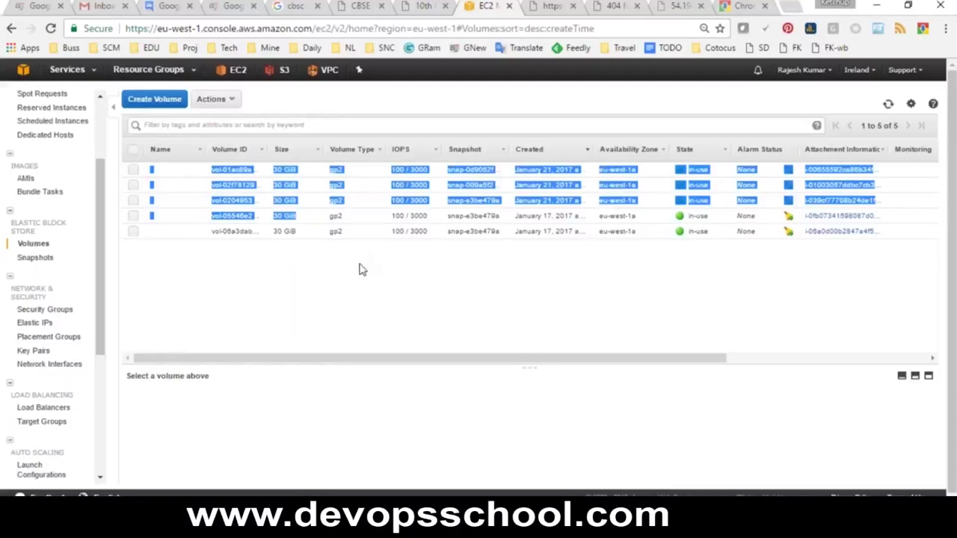
{"action": "left_click", "coordinate": [305, 281]}
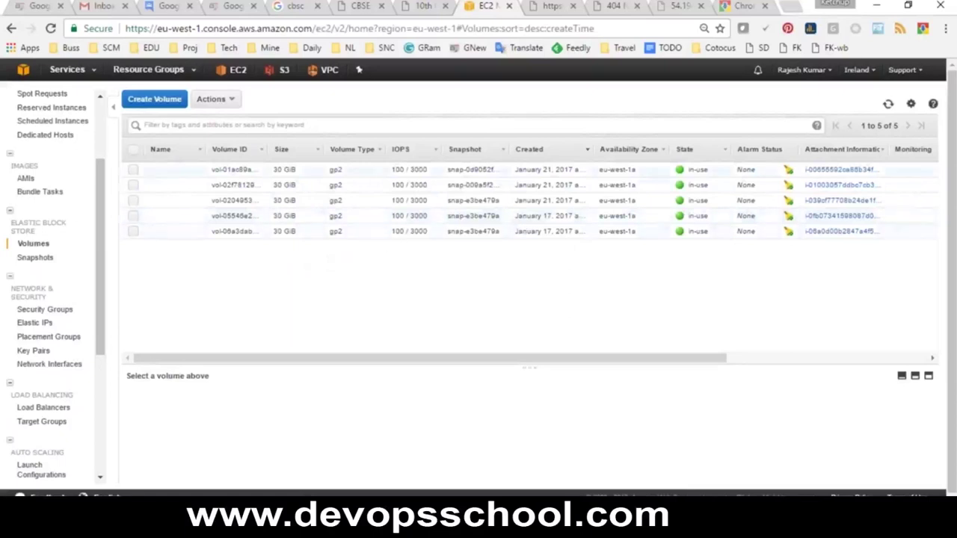
{"action": "left_click", "coordinate": [163, 103]}
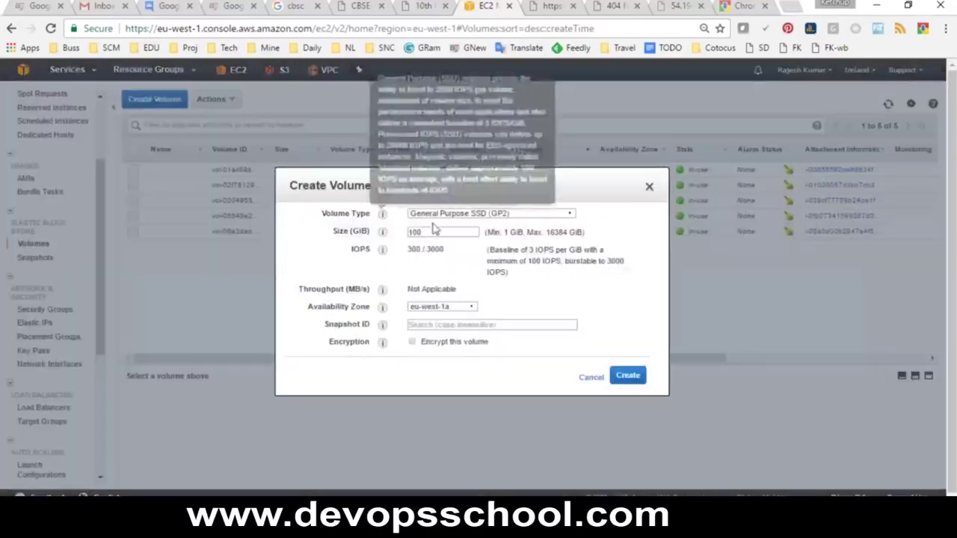
{"action": "mouse_move", "coordinate": [382, 232]}
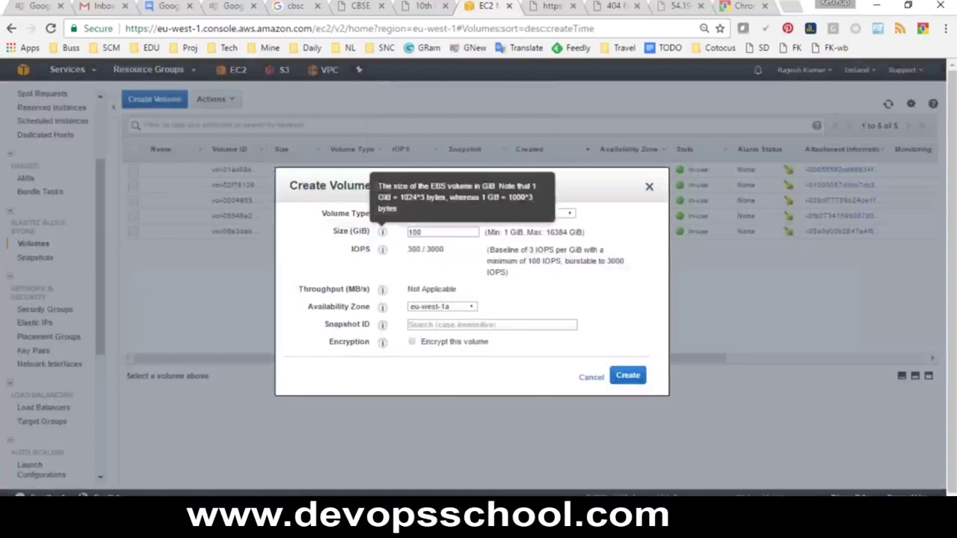
{"action": "double_click", "coordinate": [420, 233]}
{"action": "left_click", "coordinate": [496, 215]}
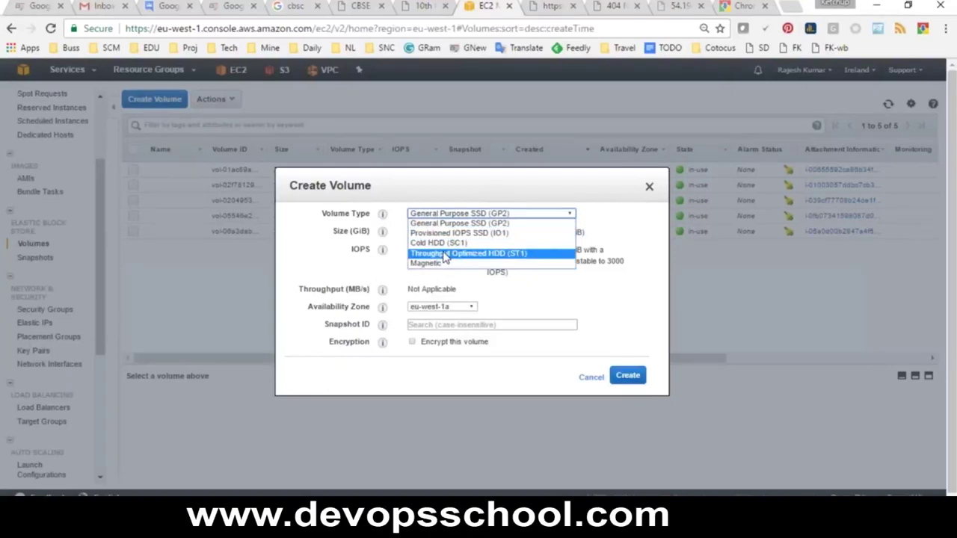
{"action": "left_click", "coordinate": [432, 224]}
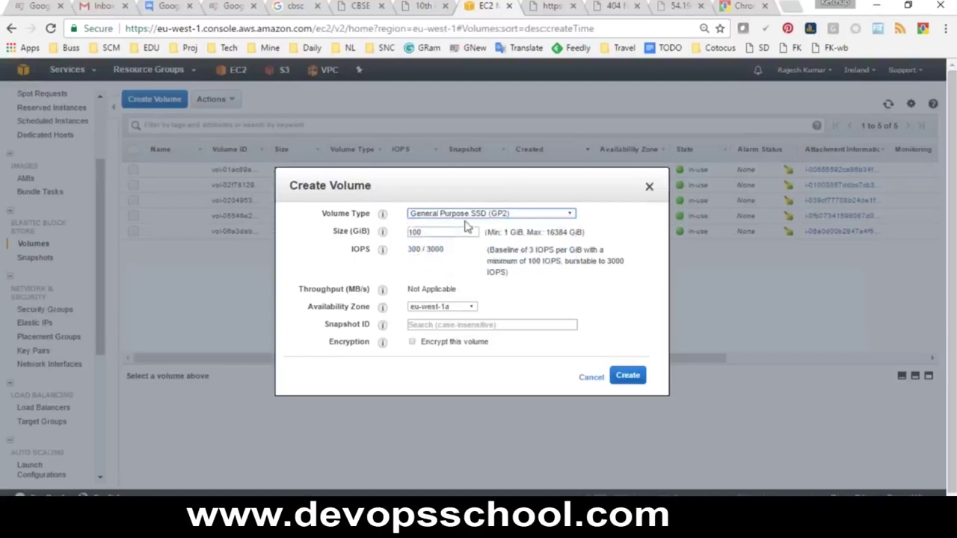
{"action": "double_click", "coordinate": [420, 232]}
Set the new volume's availability zone to eu-west-1b, leave the snapshot ID blank, create the volume and refresh the volume list.
{"action": "left_click", "coordinate": [457, 309]}
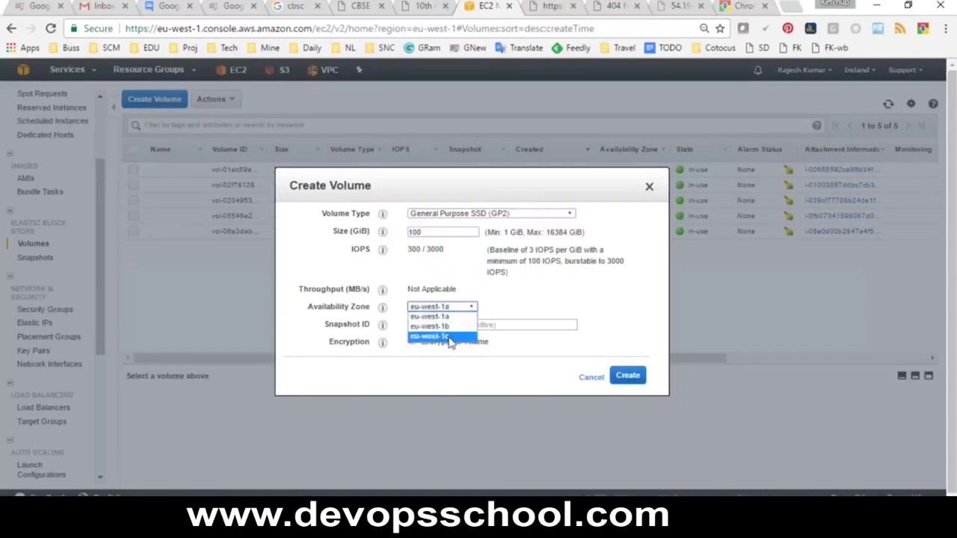
{"action": "left_click", "coordinate": [442, 328]}
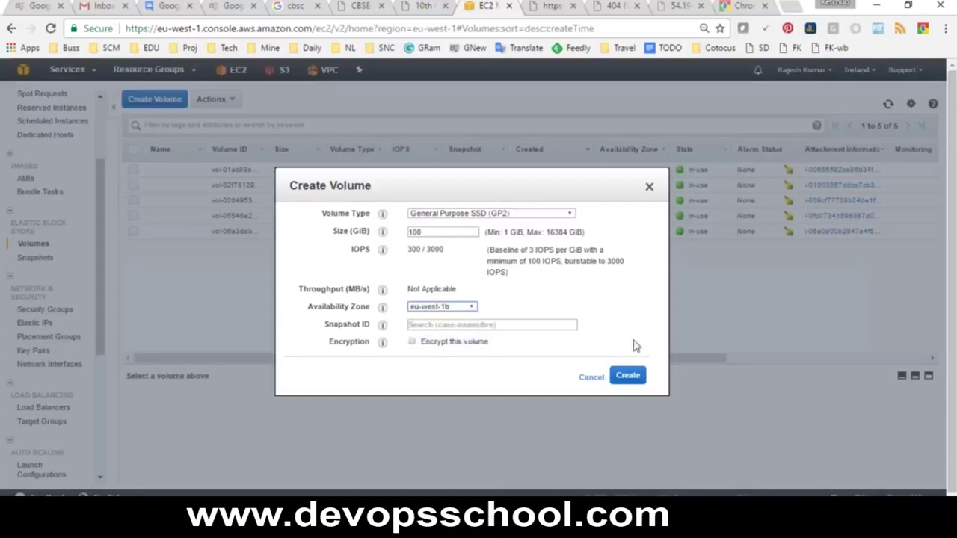
{"action": "left_click", "coordinate": [458, 324]}
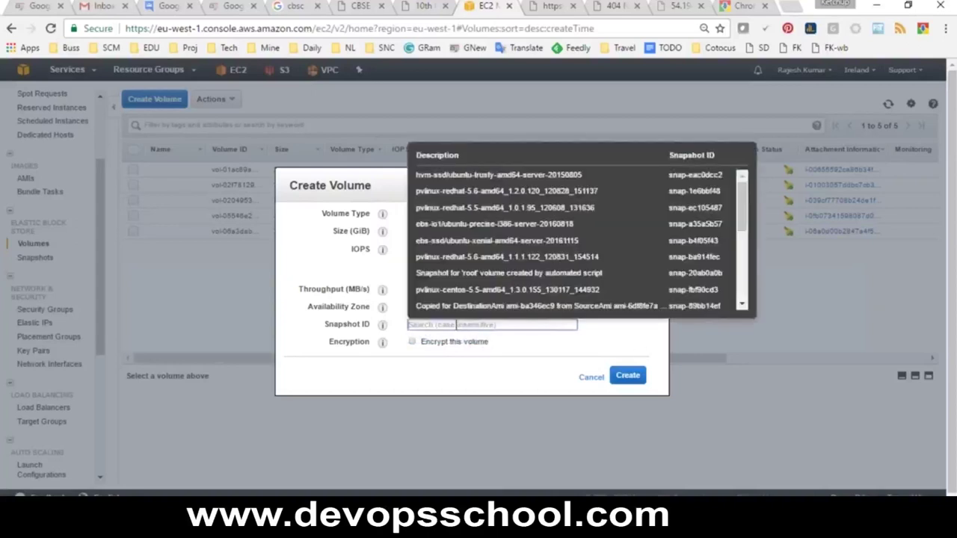
{"action": "left_click", "coordinate": [562, 363]}
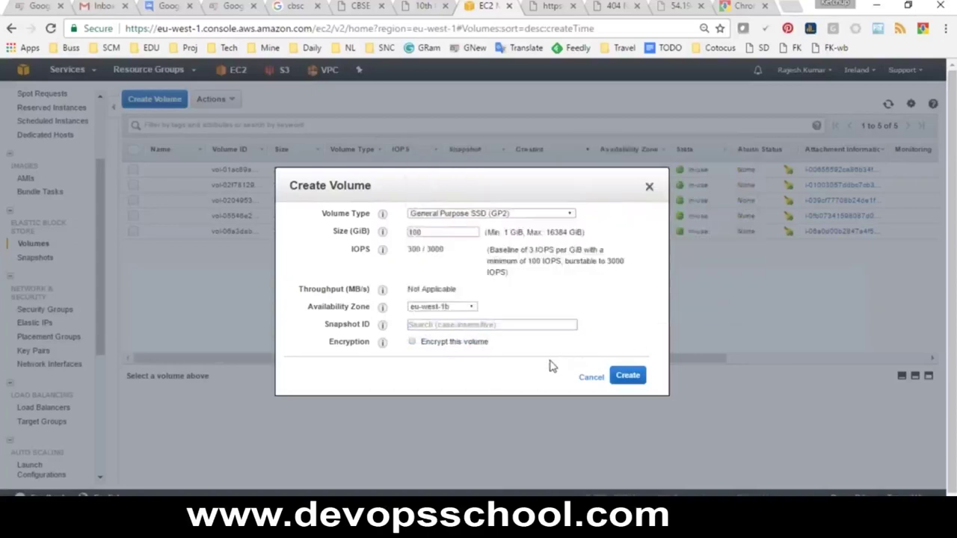
{"action": "left_click", "coordinate": [629, 380]}
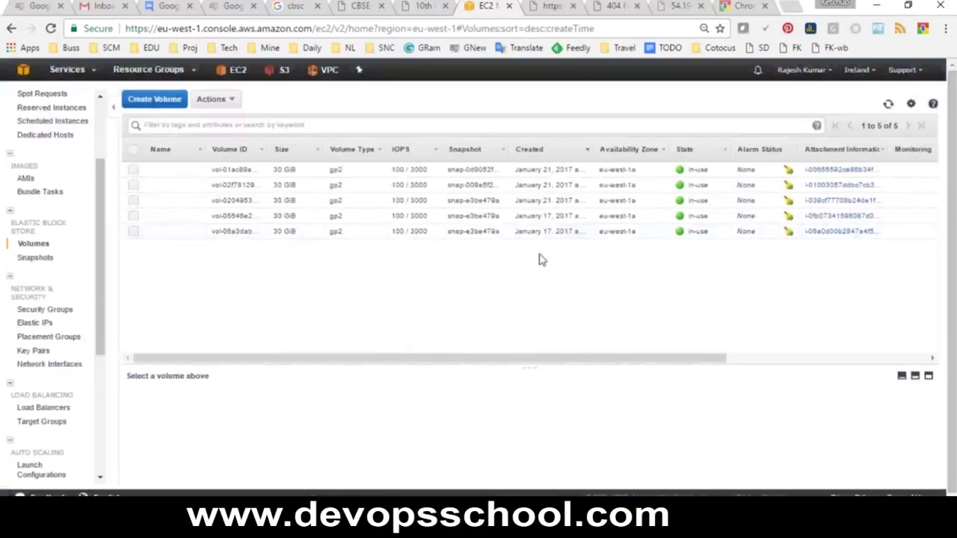
{"action": "left_click", "coordinate": [888, 104]}
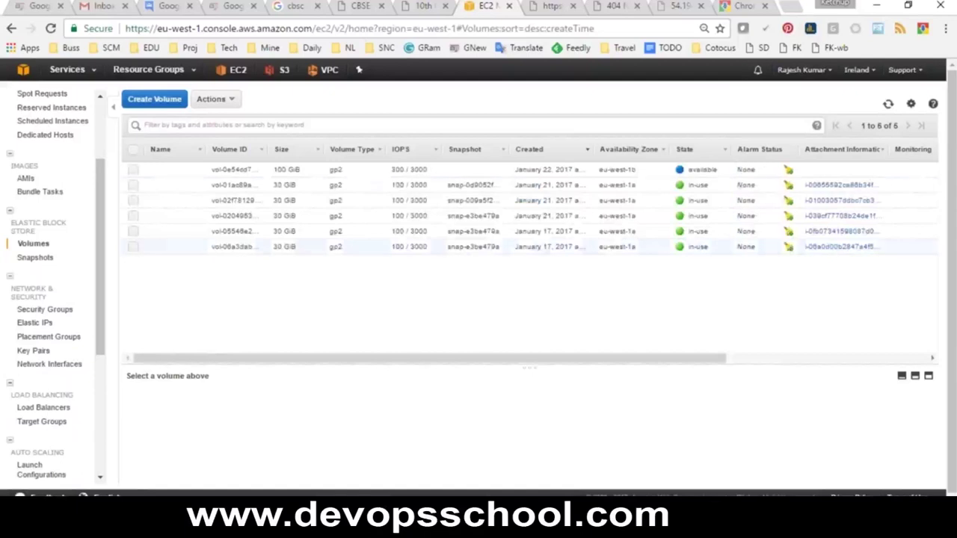
Sort the volumes by creation date with the newest first and show the 100 GiB volume's details in an enlarged pane.
{"action": "left_click_drag", "start_coordinate": [214, 169], "coordinate": [492, 169]}
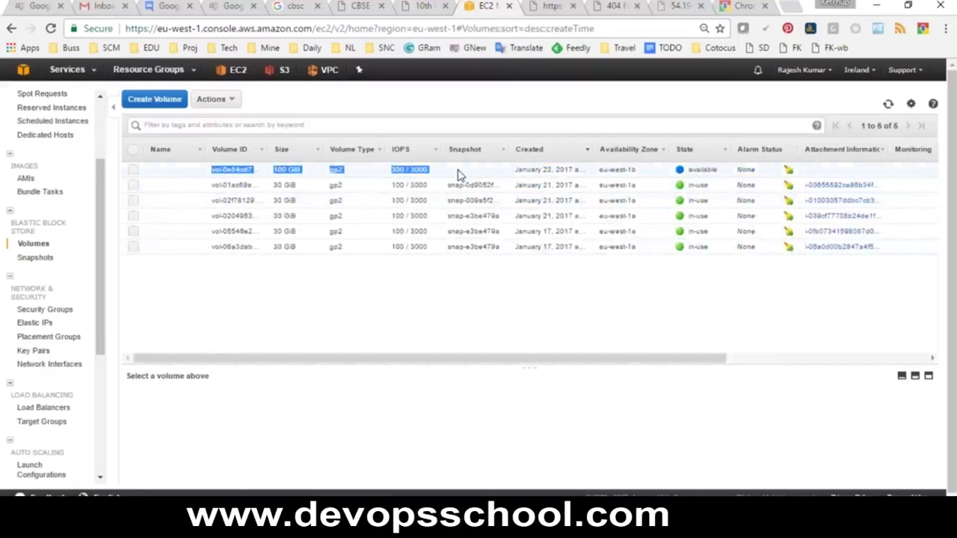
{"action": "left_click", "coordinate": [459, 172]}
{"action": "left_click", "coordinate": [134, 172]}
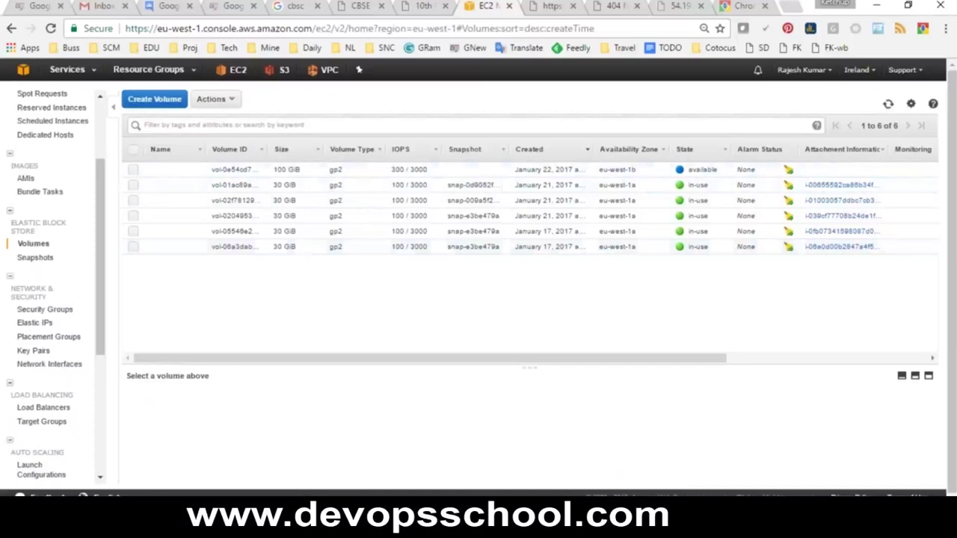
{"action": "left_click", "coordinate": [538, 153]}
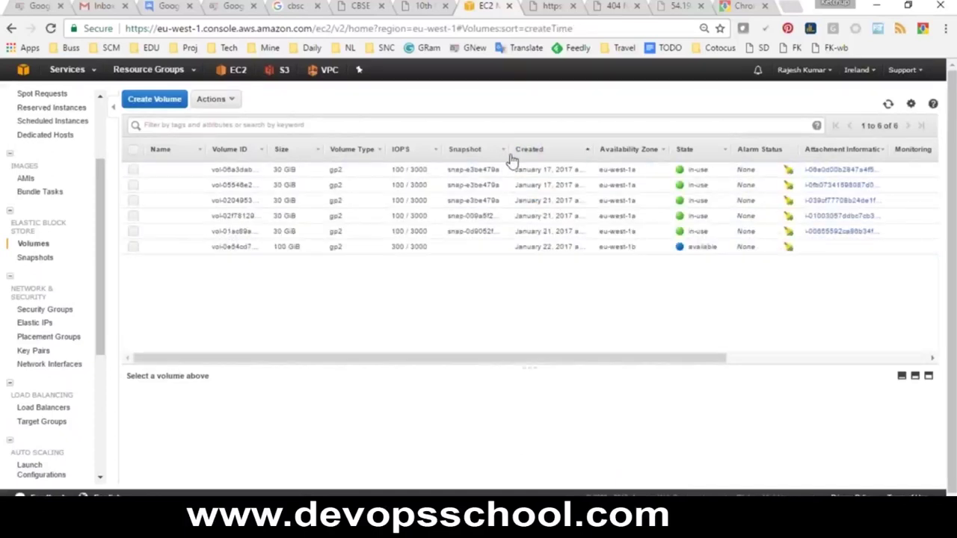
{"action": "left_click", "coordinate": [512, 155]}
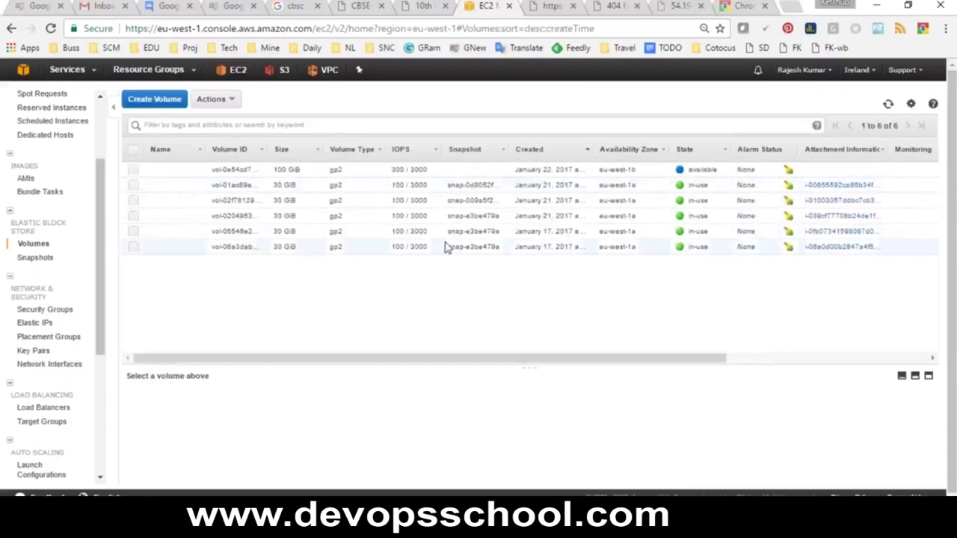
{"action": "left_click", "coordinate": [135, 170]}
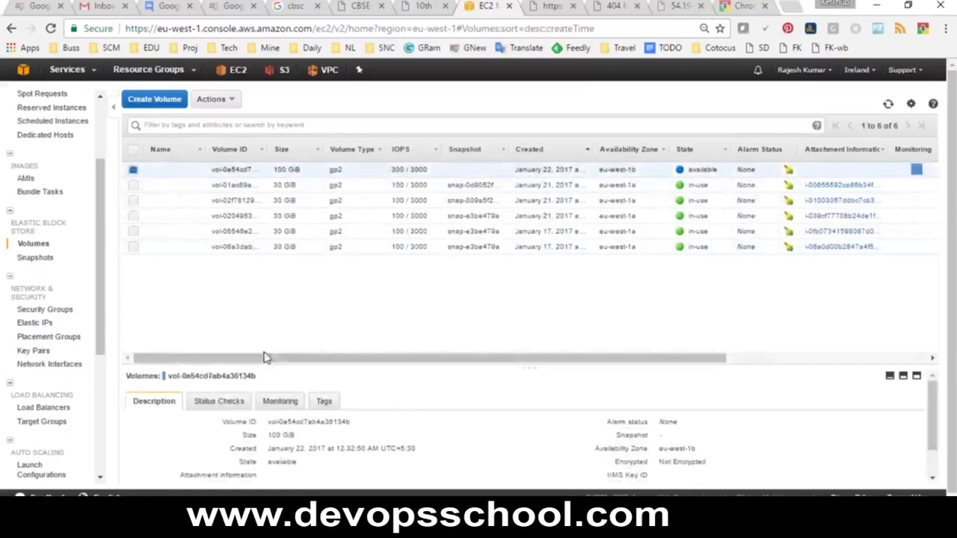
{"action": "left_click_drag", "start_coordinate": [282, 367], "coordinate": [281, 271]}
Try to attach the 100 GiB volume to an instance in eu-west-1b, and cancel the attachment.
{"action": "left_click", "coordinate": [213, 99]}
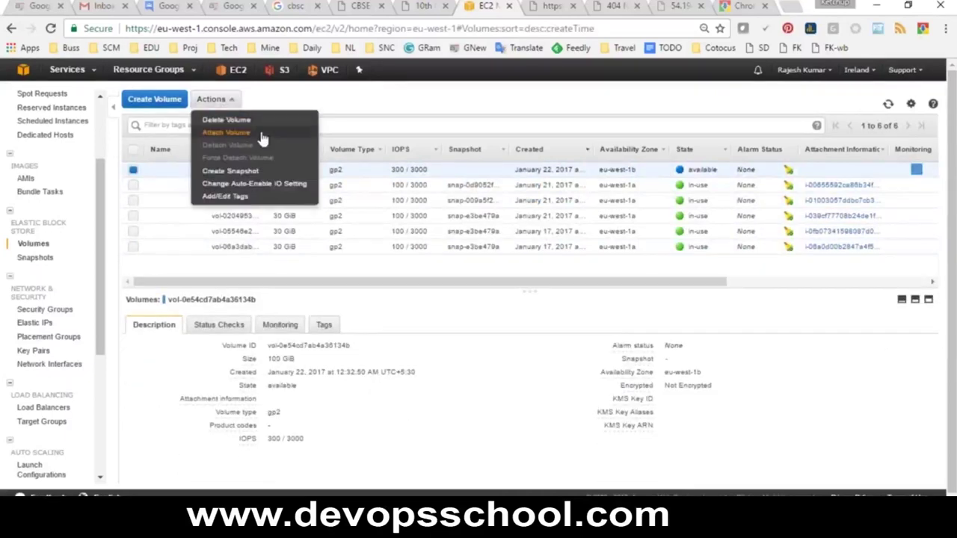
{"action": "left_click", "coordinate": [311, 282]}
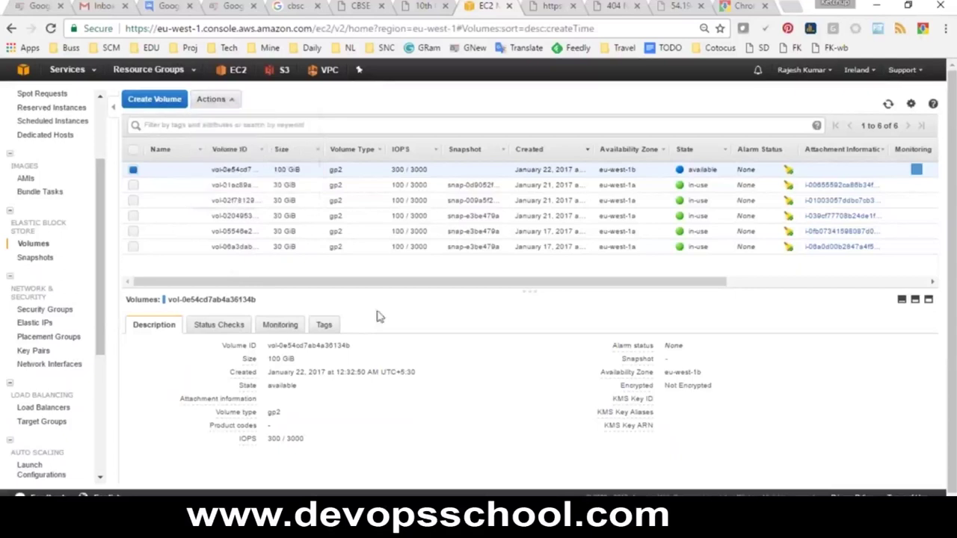
{"action": "left_click", "coordinate": [134, 171]}
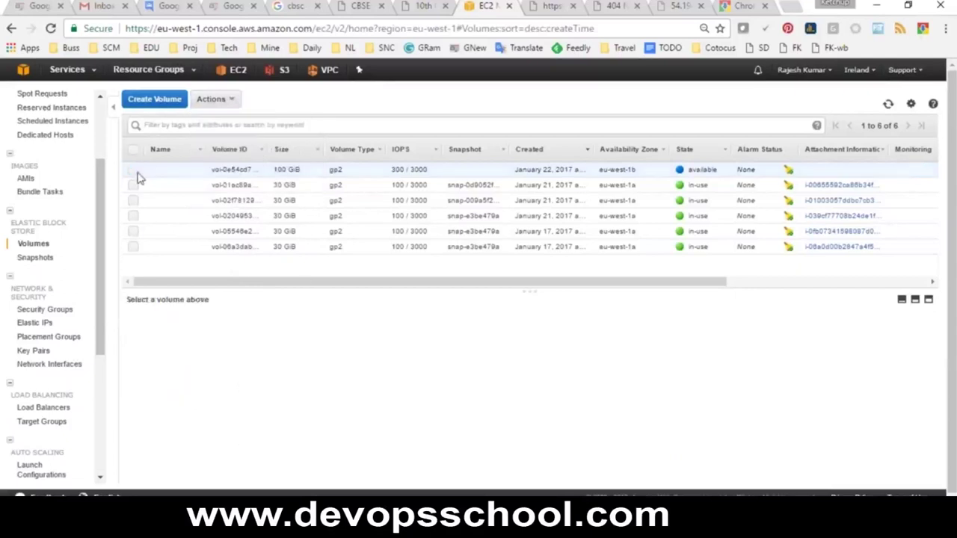
{"action": "left_click", "coordinate": [133, 171]}
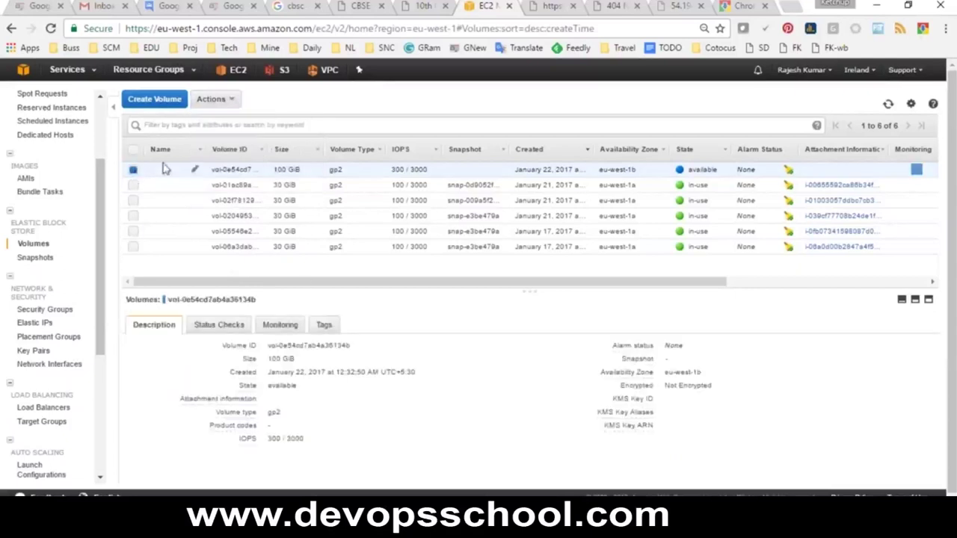
{"action": "left_click", "coordinate": [223, 103]}
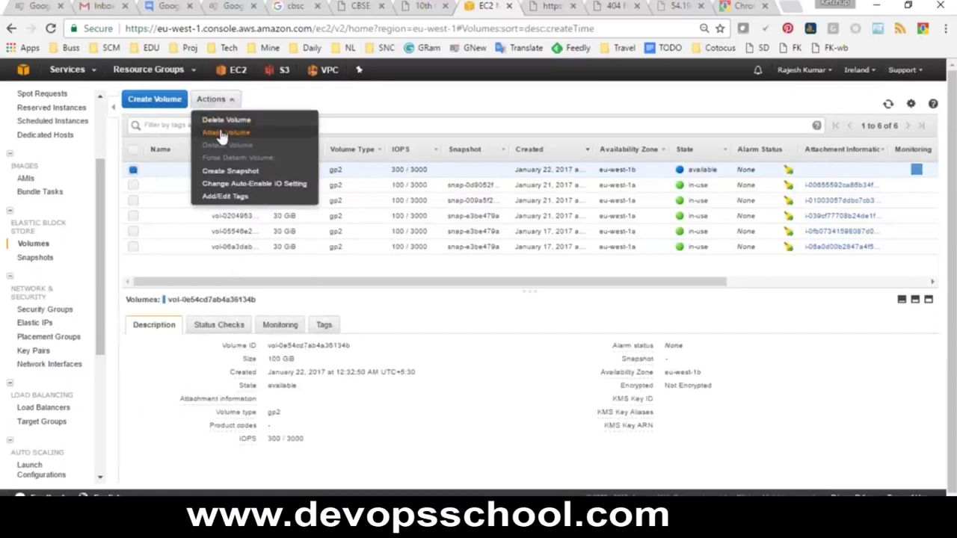
{"action": "left_click", "coordinate": [224, 132]}
{"action": "left_click", "coordinate": [400, 278]}
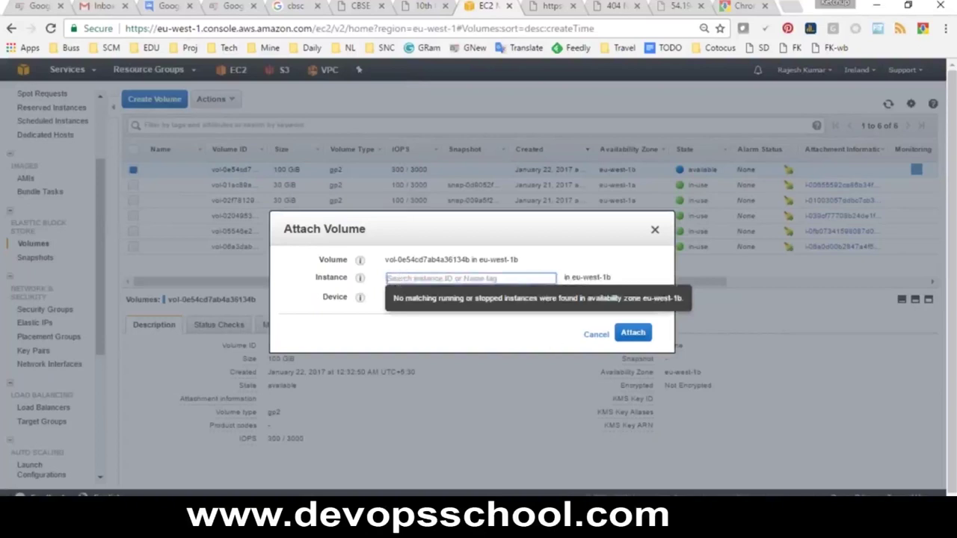
{"action": "left_click", "coordinate": [596, 334]}
List the running instances from the EC2 dashboard and select the full instance ID text of skillspeed2.
{"action": "scroll", "coordinate": [101, 232], "scroll_direction": "up", "scroll_amount": 3}
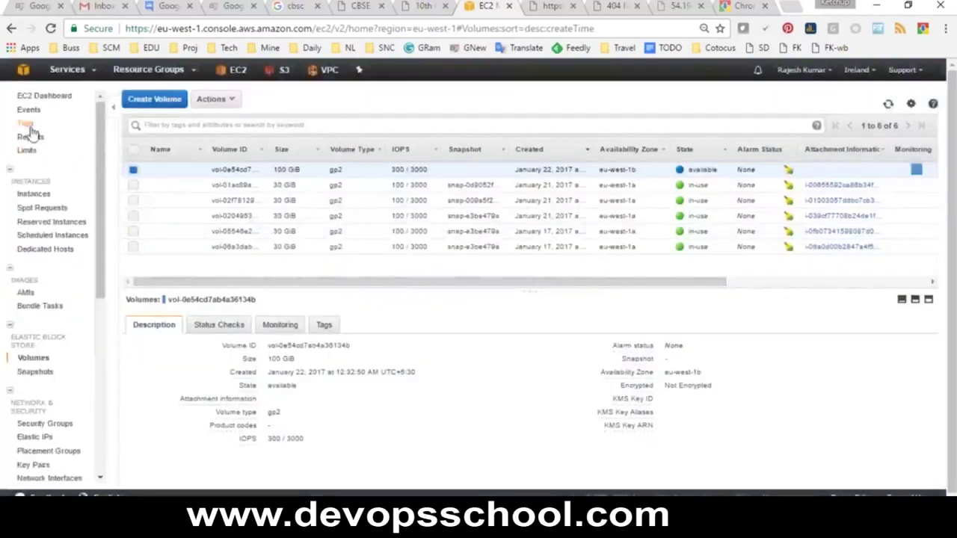
{"action": "left_click", "coordinate": [36, 99]}
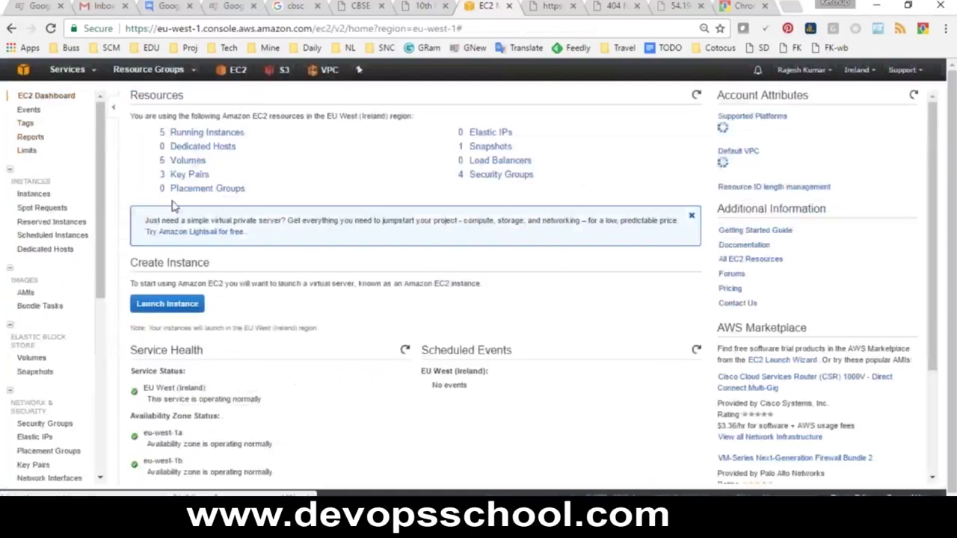
{"action": "left_click", "coordinate": [196, 133]}
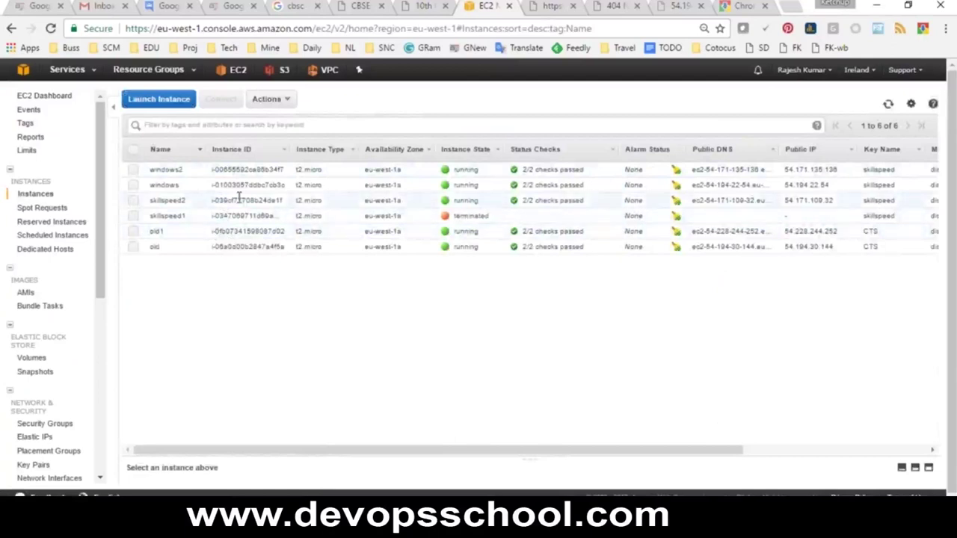
{"action": "double_click", "coordinate": [240, 198]}
{"action": "right_click", "coordinate": [238, 199]}
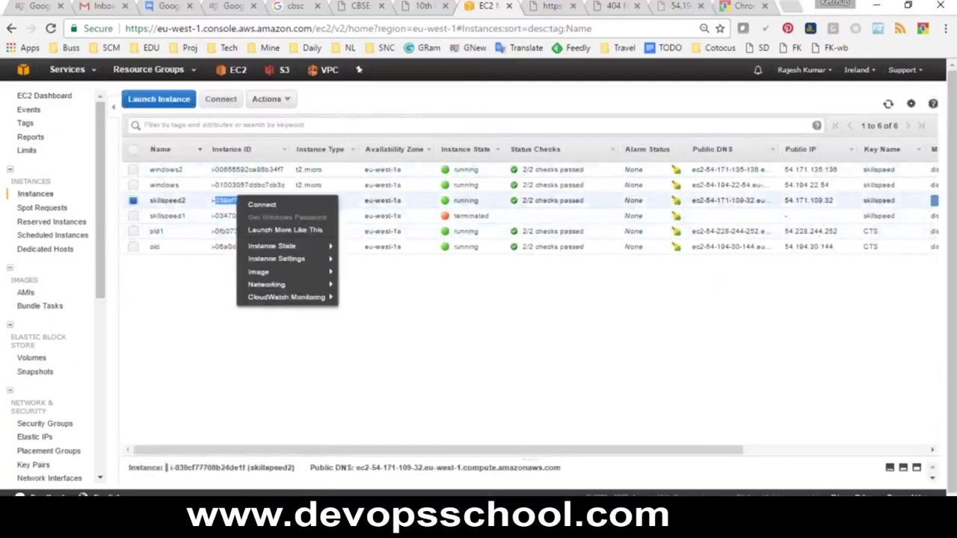
{"action": "left_click", "coordinate": [215, 200]}
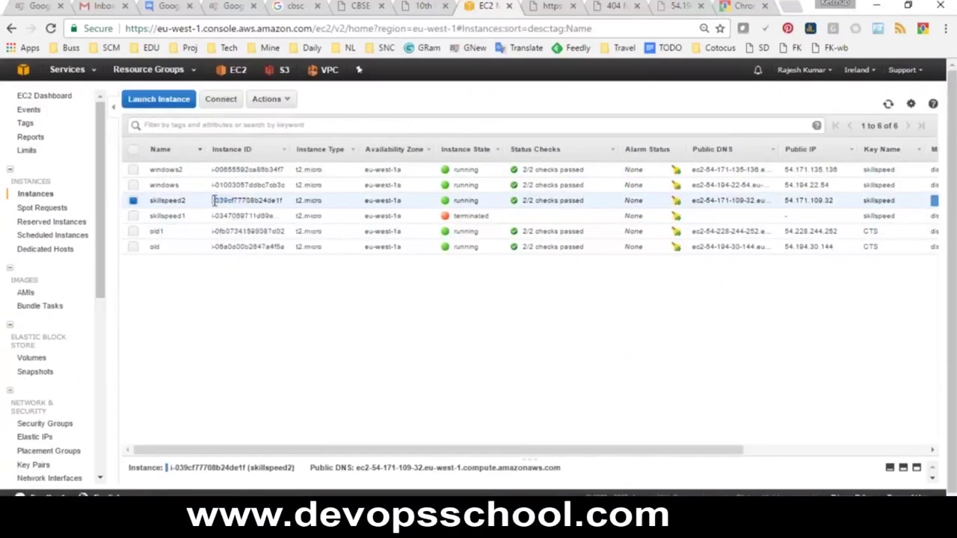
{"action": "mouse_move", "coordinate": [214, 200]}
{"action": "left_mouse_down"}
{"action": "mouse_move", "coordinate": [285, 205]}
{"action": "mouse_move", "coordinate": [206, 200]}
{"action": "left_mouse_up"}
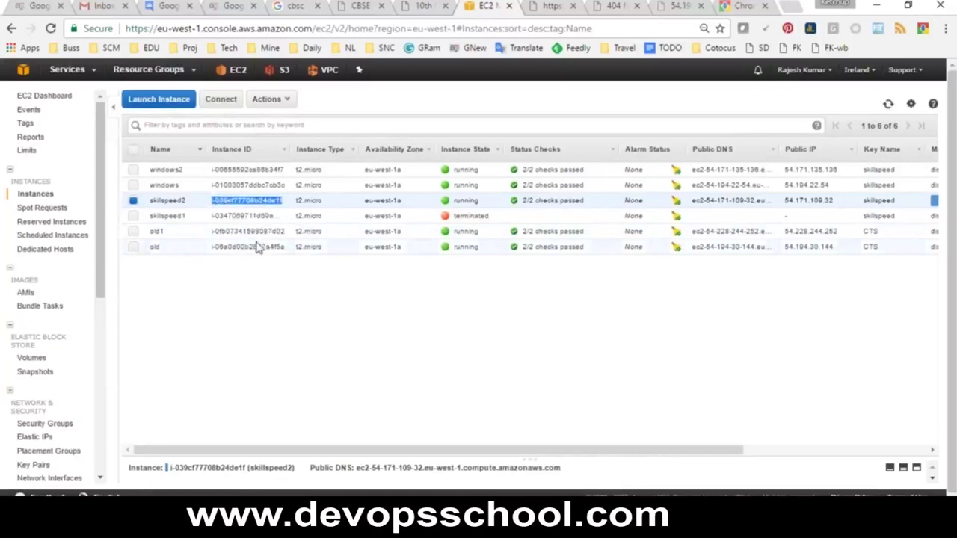
Try to attach the 100 GiB volume in eu-west-1b to the skillspeed2 instance using its instance ID, and cancel the attachment.
{"action": "scroll", "coordinate": [64, 299], "scroll_direction": "down", "scroll_amount": 2}
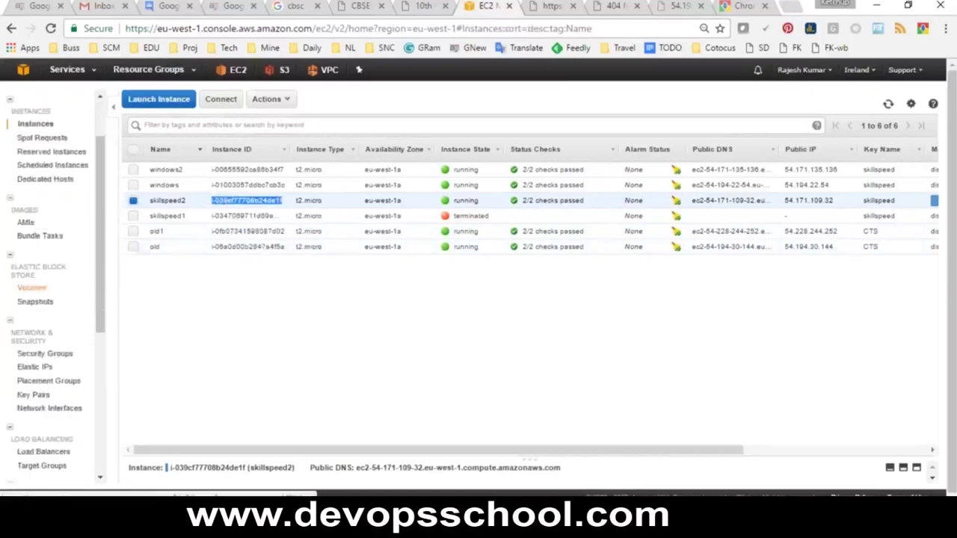
{"action": "left_click", "coordinate": [32, 287]}
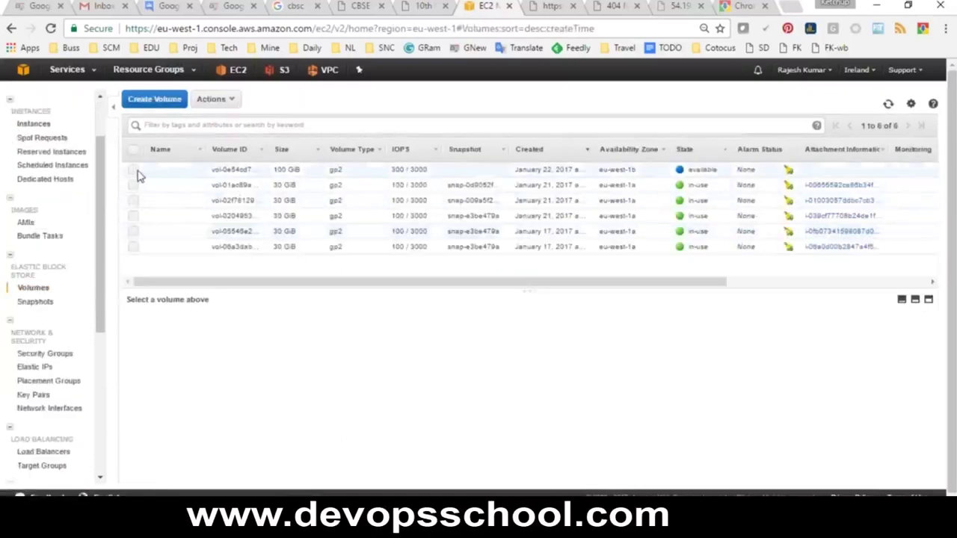
{"action": "left_click", "coordinate": [138, 172]}
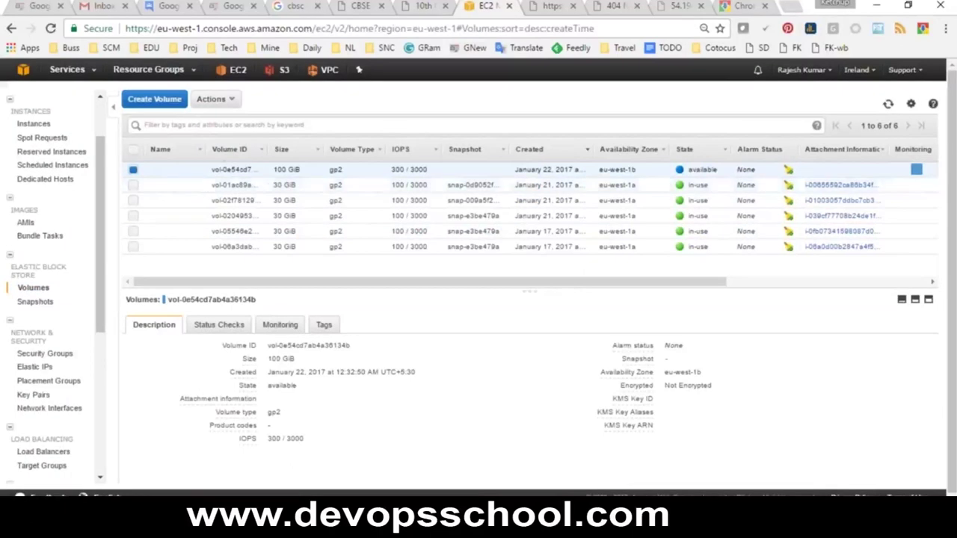
{"action": "left_click", "coordinate": [218, 100]}
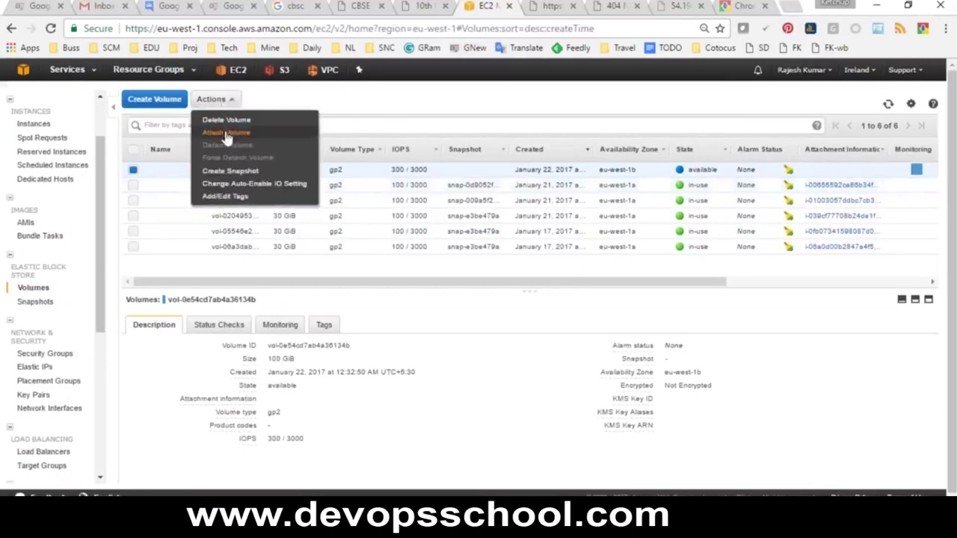
{"action": "left_click", "coordinate": [226, 134]}
{"action": "left_click", "coordinate": [423, 278]}
{"action": "key", "text": "ctrl+v"}
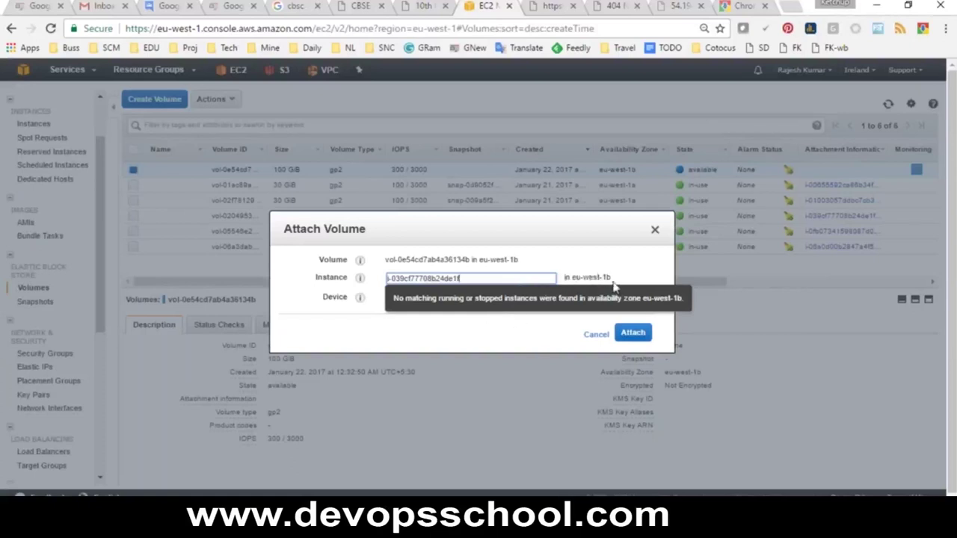
{"action": "left_click_drag", "start_coordinate": [574, 277], "coordinate": [611, 281]}
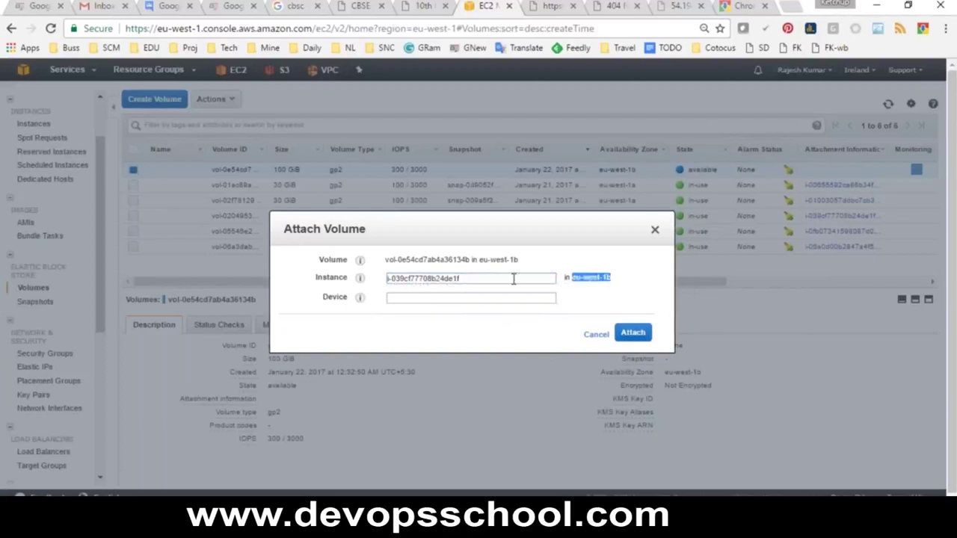
{"action": "left_click", "coordinate": [598, 282]}
{"action": "left_click_drag", "start_coordinate": [612, 280], "coordinate": [574, 277]}
{"action": "left_click", "coordinate": [491, 278]}
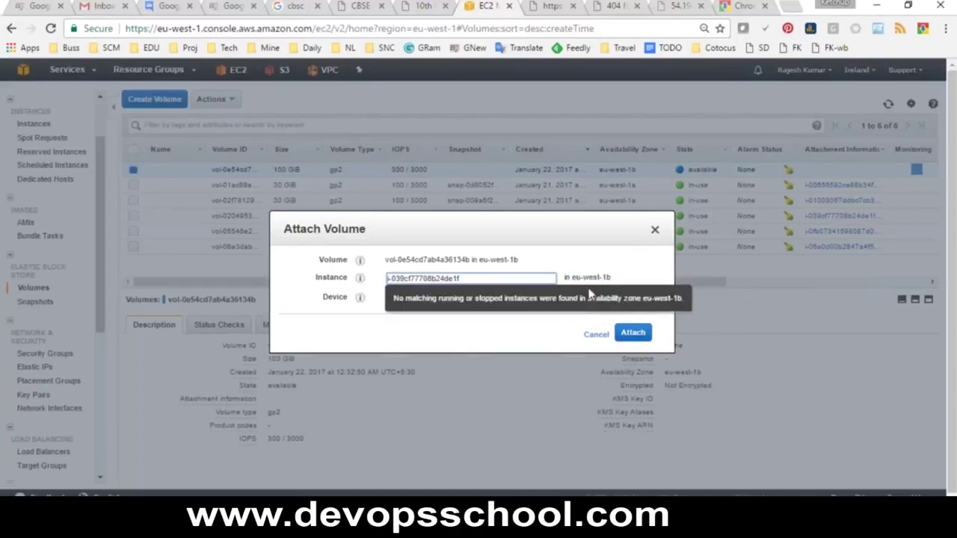
{"action": "left_click", "coordinate": [598, 336]}
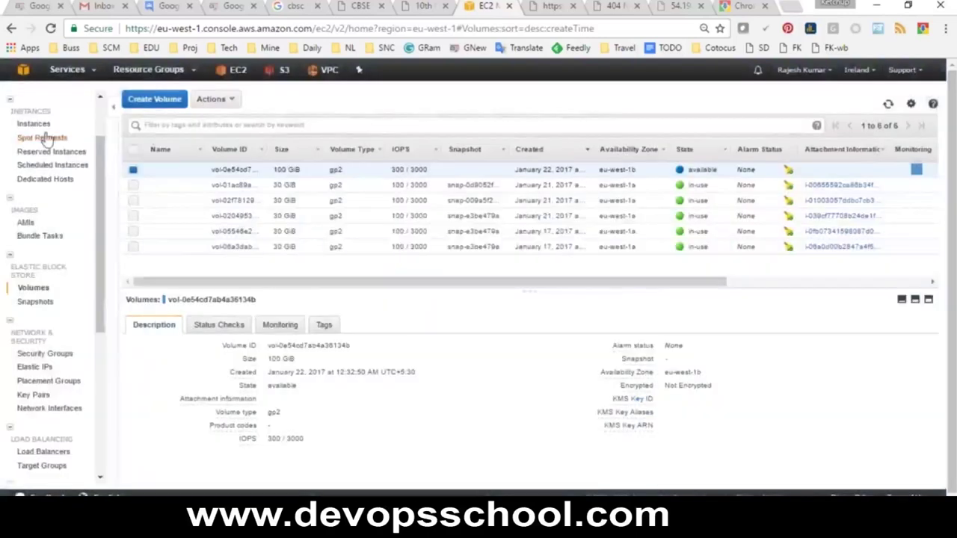
Check the availability zones of the listed EC2 instances.
{"action": "scroll", "coordinate": [45, 139], "scroll_direction": "up", "scroll_amount": 1}
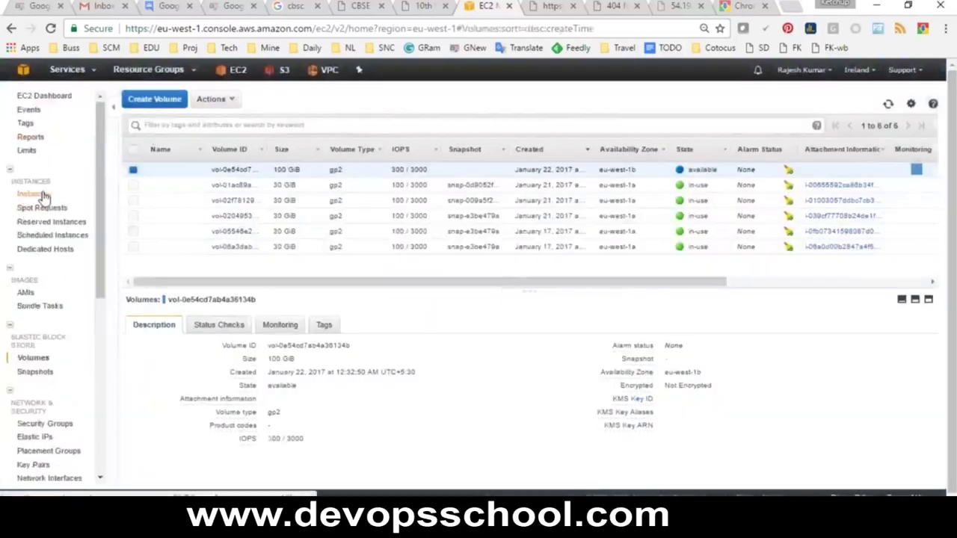
{"action": "left_click", "coordinate": [29, 194]}
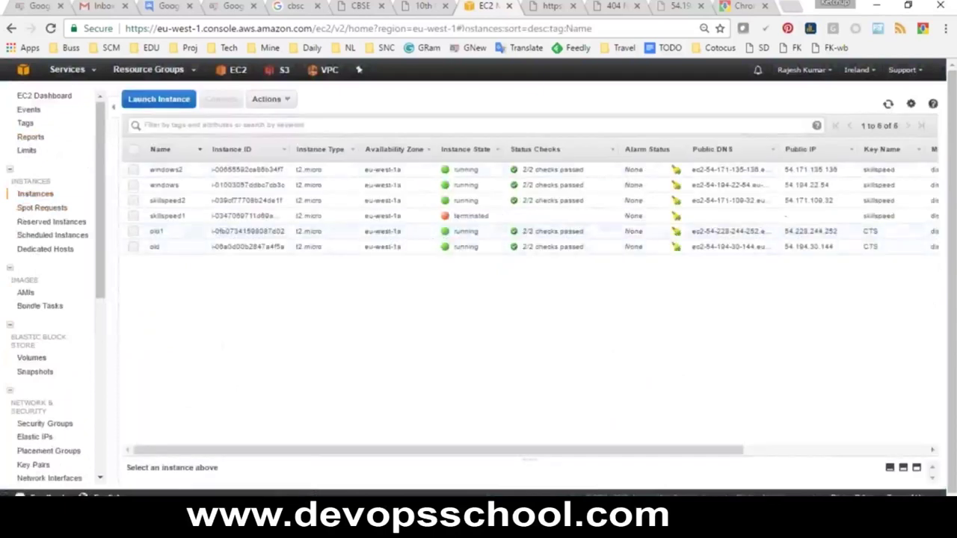
{"action": "left_click_drag", "start_coordinate": [397, 247], "coordinate": [352, 172]}
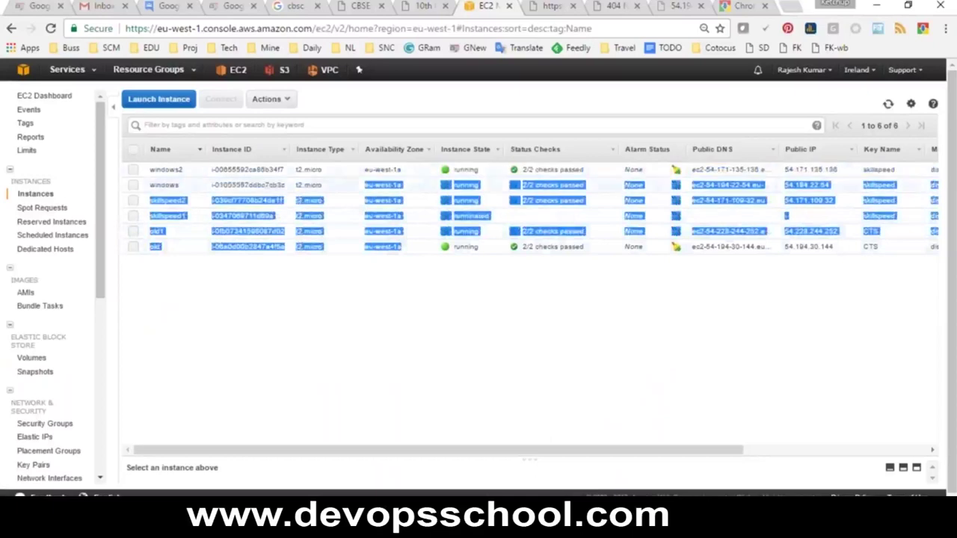
{"action": "left_click", "coordinate": [400, 264]}
{"action": "left_click_drag", "start_coordinate": [395, 247], "coordinate": [366, 245]}
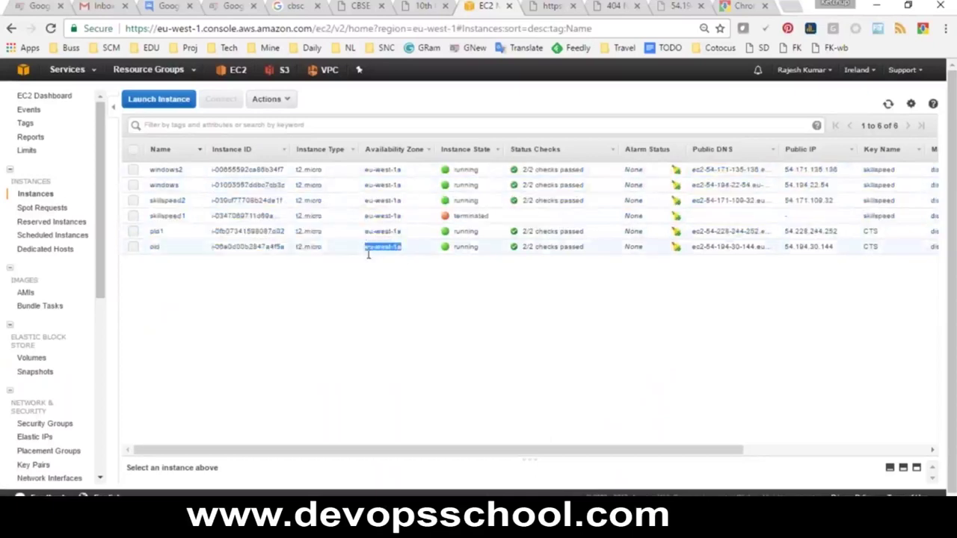
{"action": "left_click", "coordinate": [368, 253]}
Delete the available 100 GiB volume in eu-west-1b and confirm the deletion.
{"action": "left_click", "coordinate": [31, 358]}
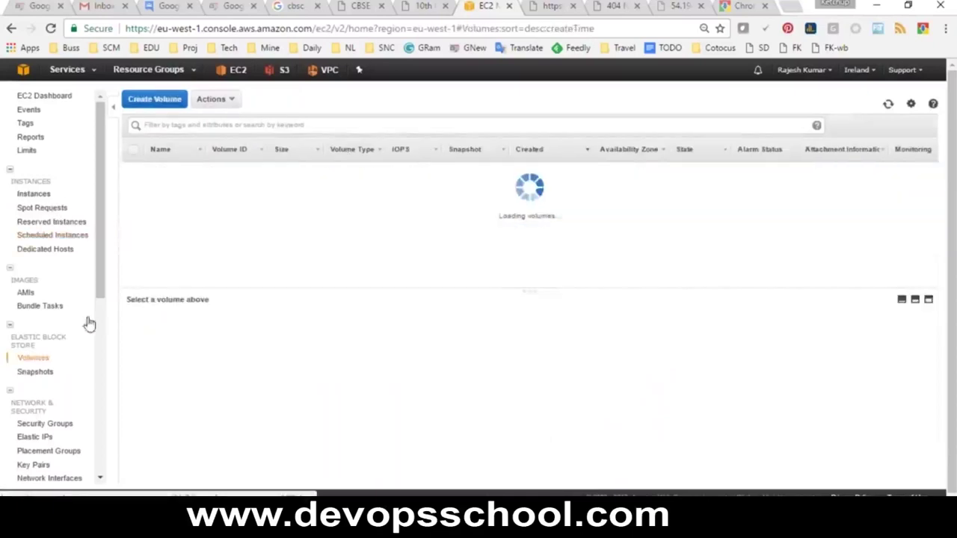
{"action": "left_click", "coordinate": [134, 170]}
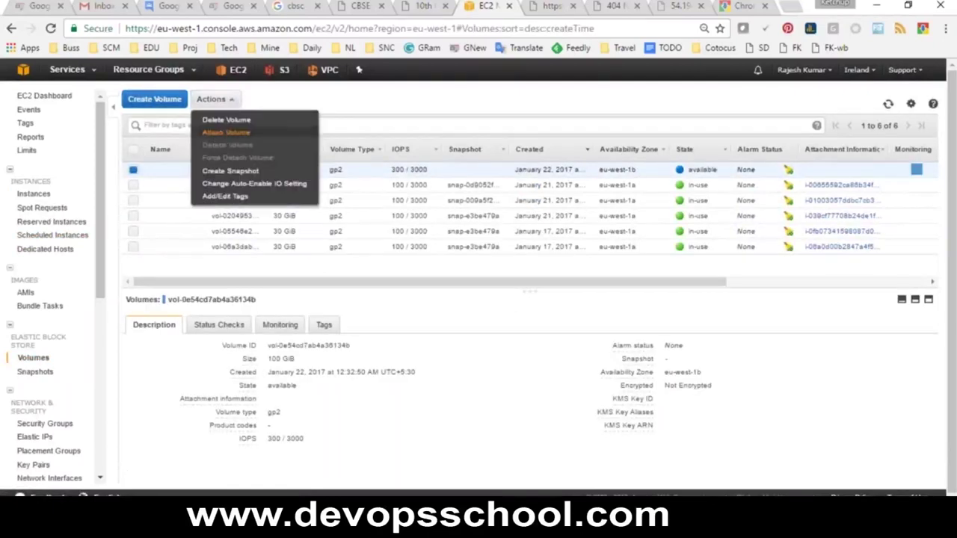
{"action": "left_click", "coordinate": [219, 121]}
{"action": "left_click", "coordinate": [548, 321]}
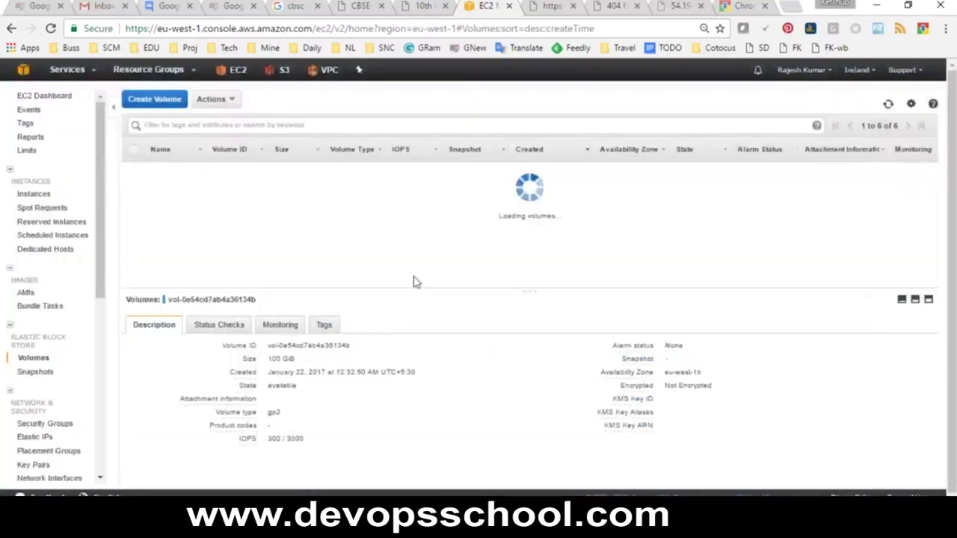
Create a 100 GiB General Purpose SSD (GP2) volume in eu-west-1a and refresh the volume list.
{"action": "left_click", "coordinate": [161, 100]}
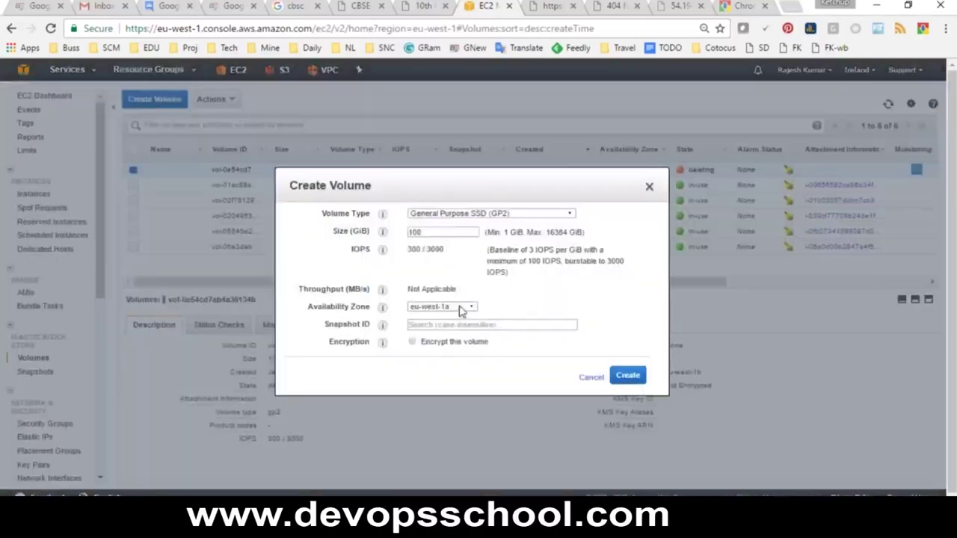
{"action": "left_click", "coordinate": [633, 383]}
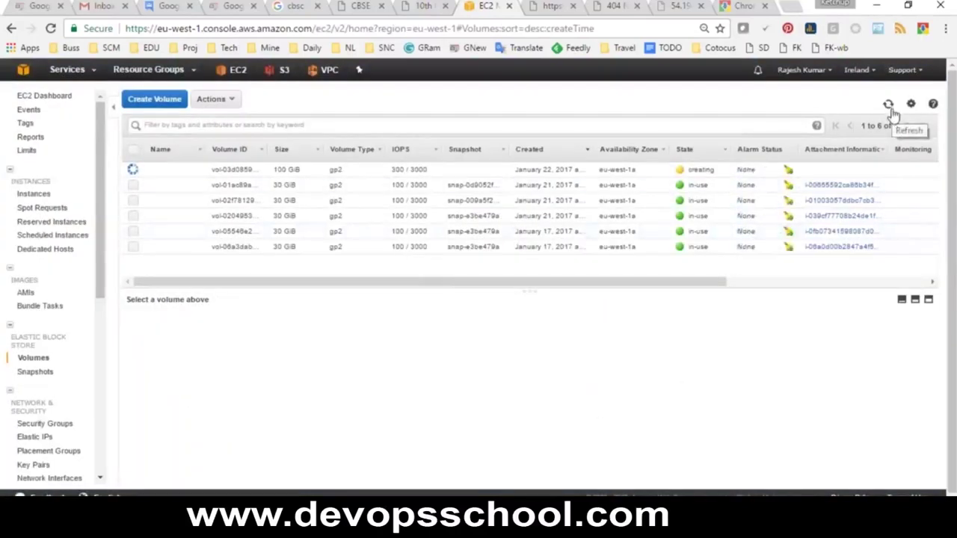
{"action": "left_click", "coordinate": [893, 111]}
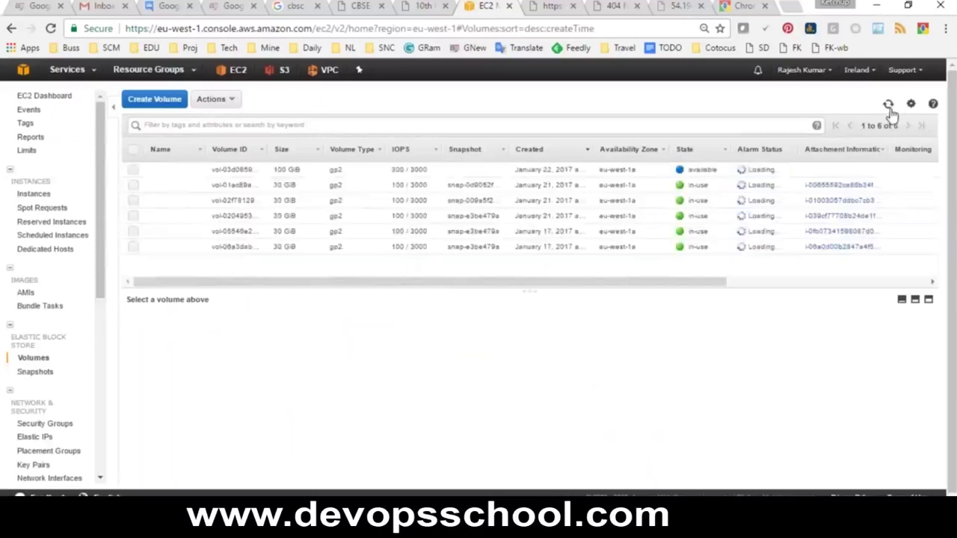
Attach the new 100 GiB volume in eu-west-1a to the skillspeed2 instance as device /dev/sdf.
{"action": "left_click", "coordinate": [133, 170]}
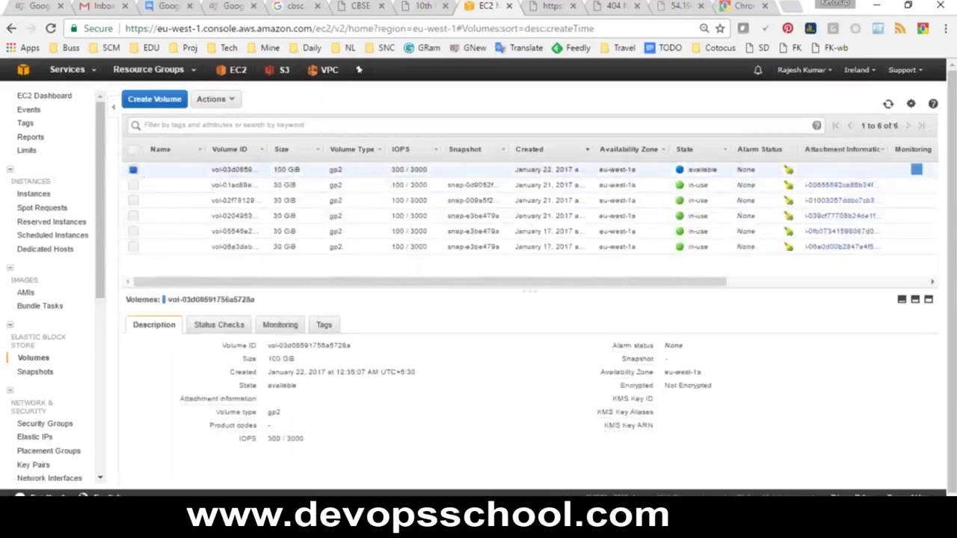
{"action": "left_click", "coordinate": [217, 99]}
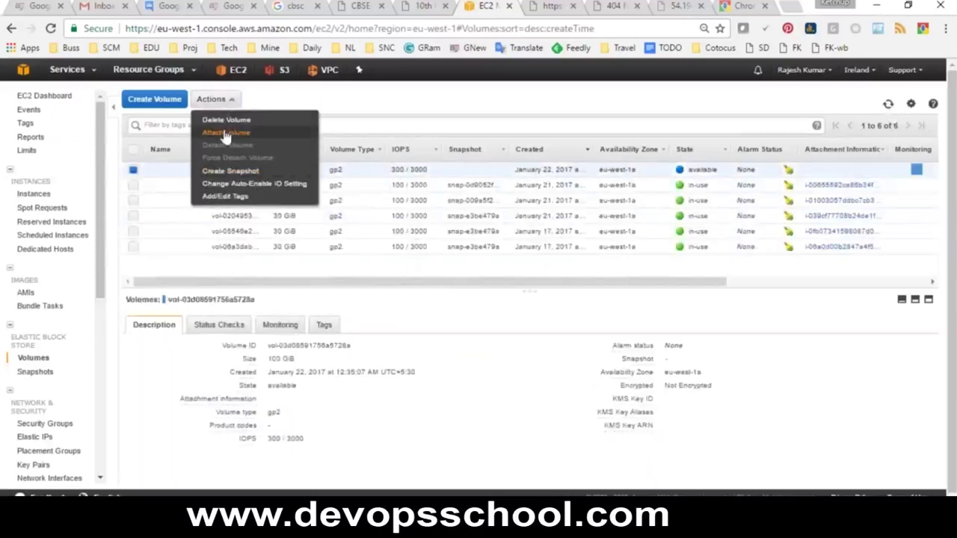
{"action": "left_click", "coordinate": [226, 133]}
{"action": "left_click", "coordinate": [434, 277]}
{"action": "type", "text": "i-039cf77708b24de1f"}
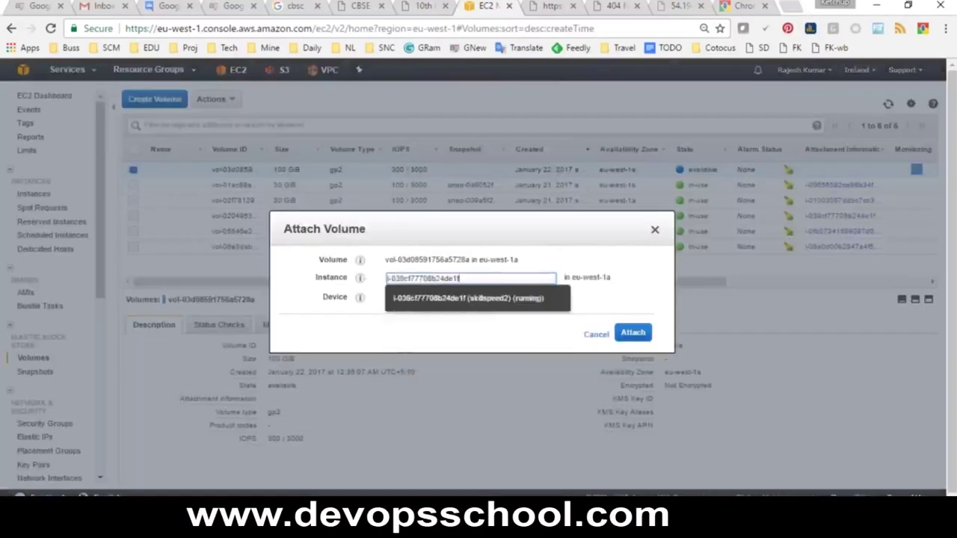
{"action": "left_click", "coordinate": [462, 294]}
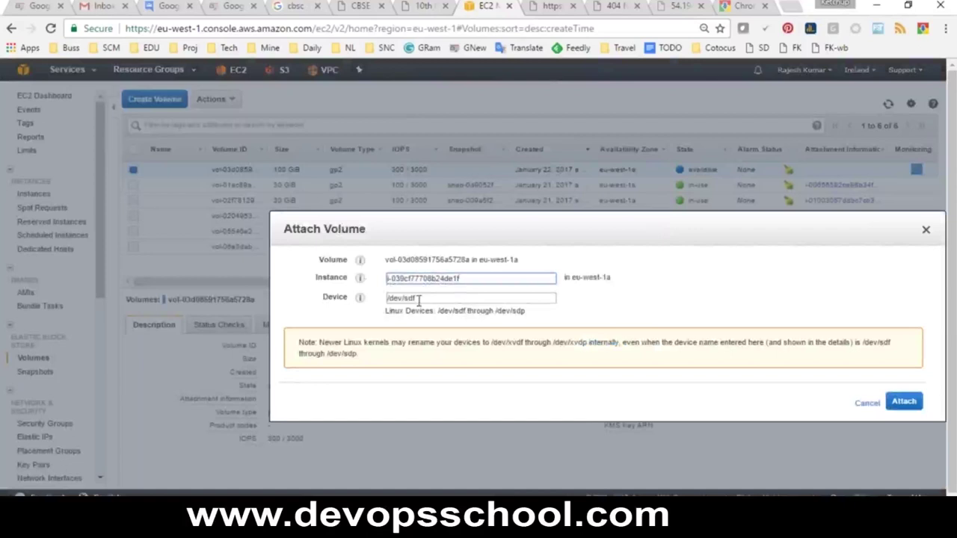
{"action": "left_click_drag", "start_coordinate": [418, 298], "coordinate": [387, 300]}
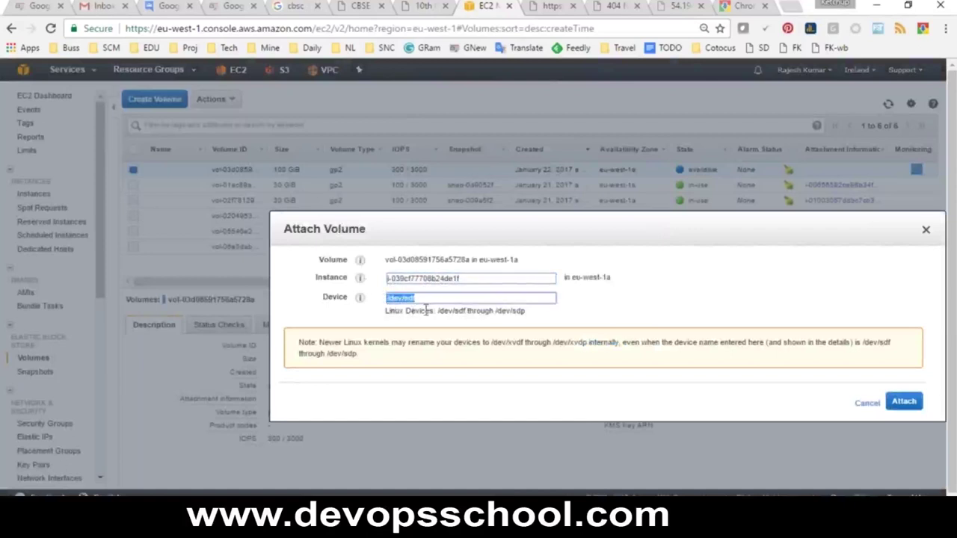
{"action": "left_click", "coordinate": [895, 403]}
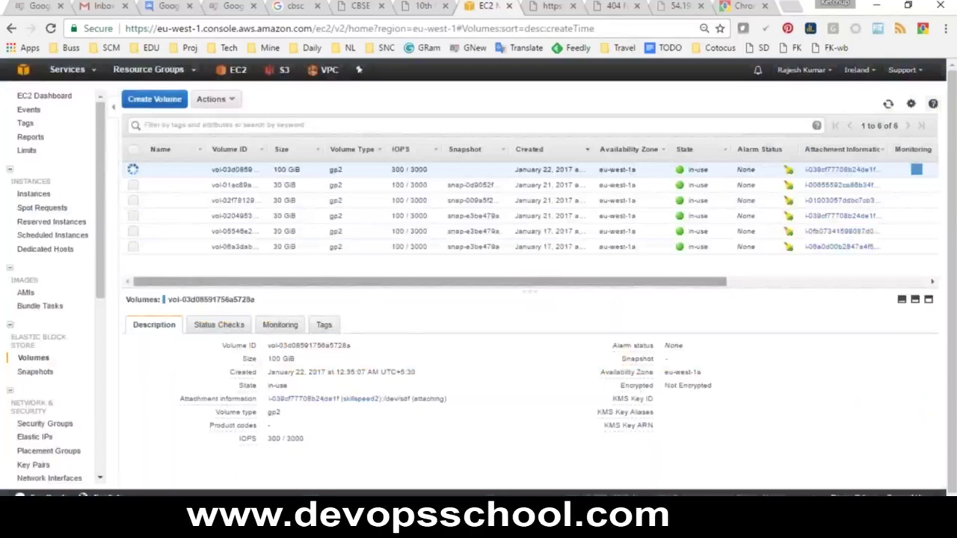
Examine the attached volume's size, device name and attachment status in its description.
{"action": "left_click_drag", "start_coordinate": [274, 170], "coordinate": [302, 167]}
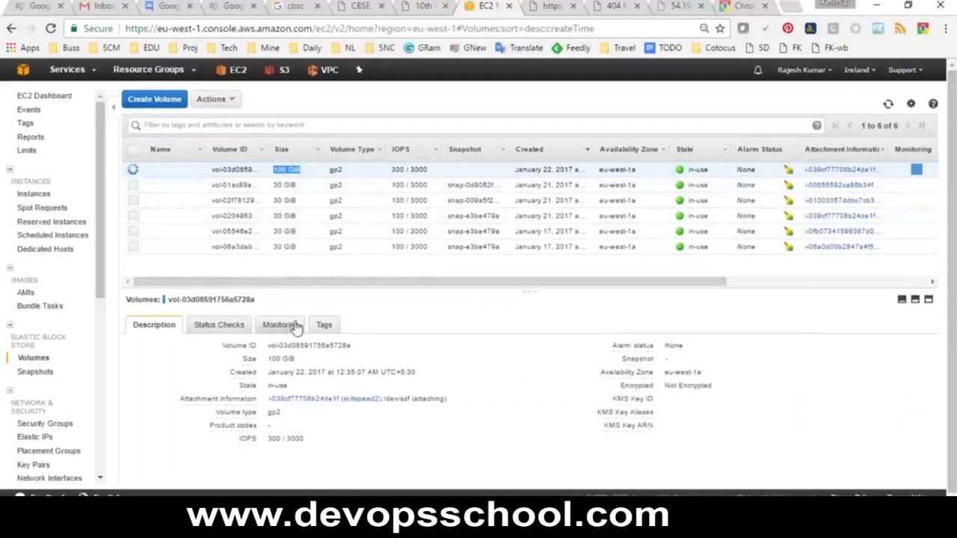
{"action": "left_click_drag", "start_coordinate": [383, 398], "coordinate": [416, 401]}
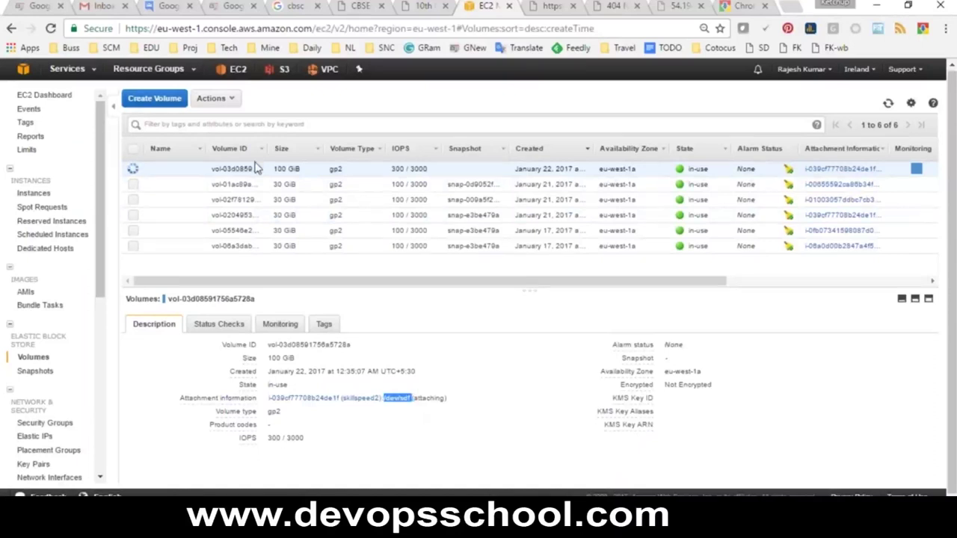
{"action": "left_click", "coordinate": [396, 432]}
{"action": "left_click_drag", "start_coordinate": [383, 397], "coordinate": [411, 399]}
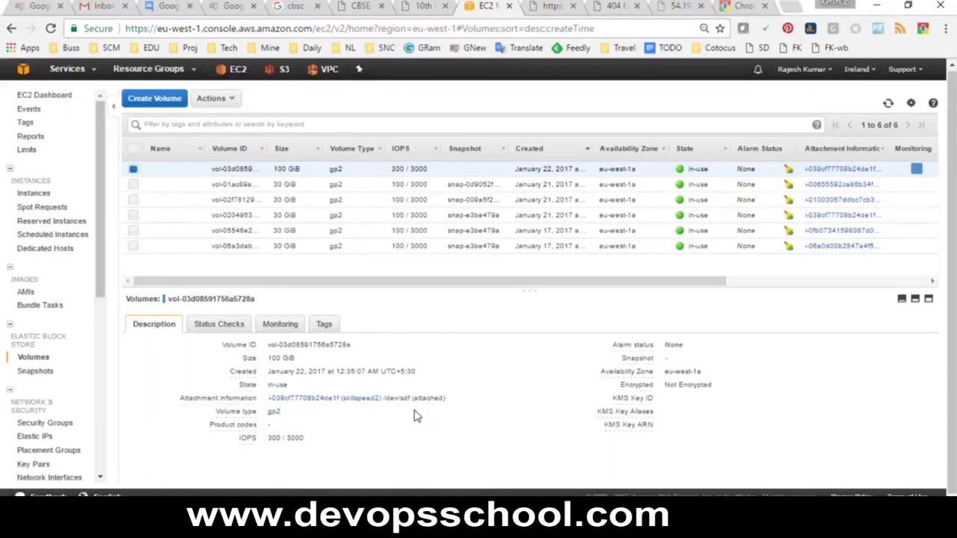
{"action": "left_click_drag", "start_coordinate": [416, 397], "coordinate": [202, 355]}
{"action": "triple_click", "coordinate": [434, 397]}
{"action": "left_click", "coordinate": [433, 420]}
{"action": "left_click_drag", "start_coordinate": [385, 398], "coordinate": [450, 398]}
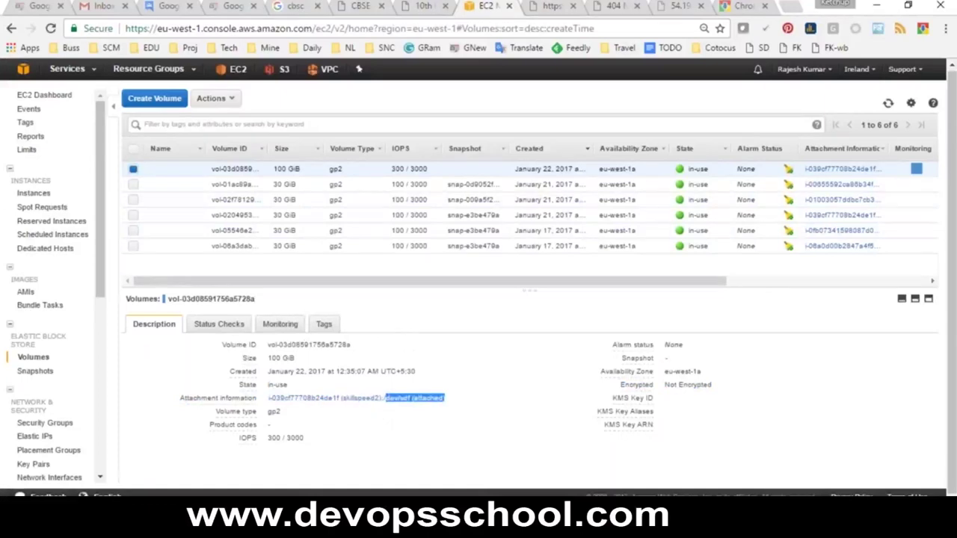
{"action": "left_click", "coordinate": [385, 398]}
{"action": "left_click_drag", "start_coordinate": [386, 398], "coordinate": [412, 398]}
{"action": "left_click", "coordinate": [428, 432]}
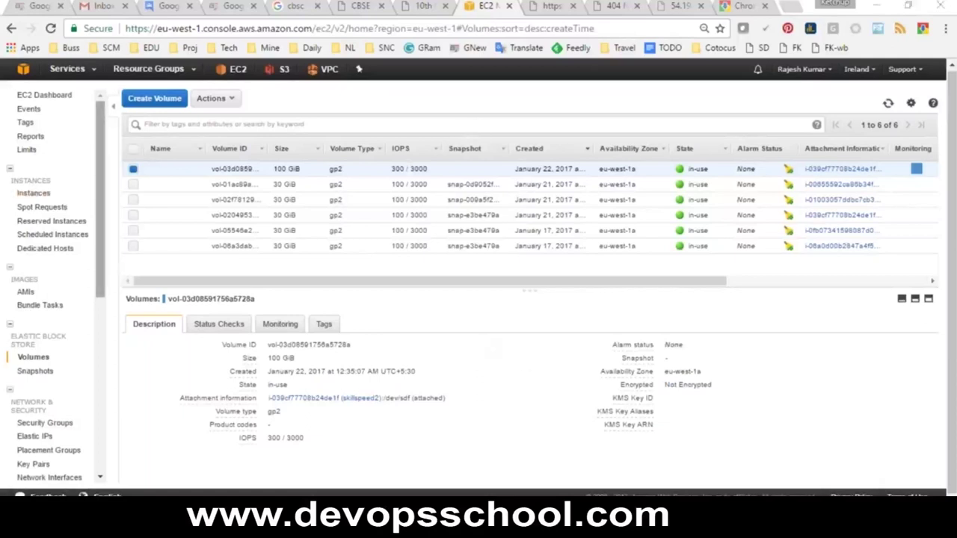
Open the AWS console home page and review the list of all services.
{"action": "left_click", "coordinate": [479, 125]}
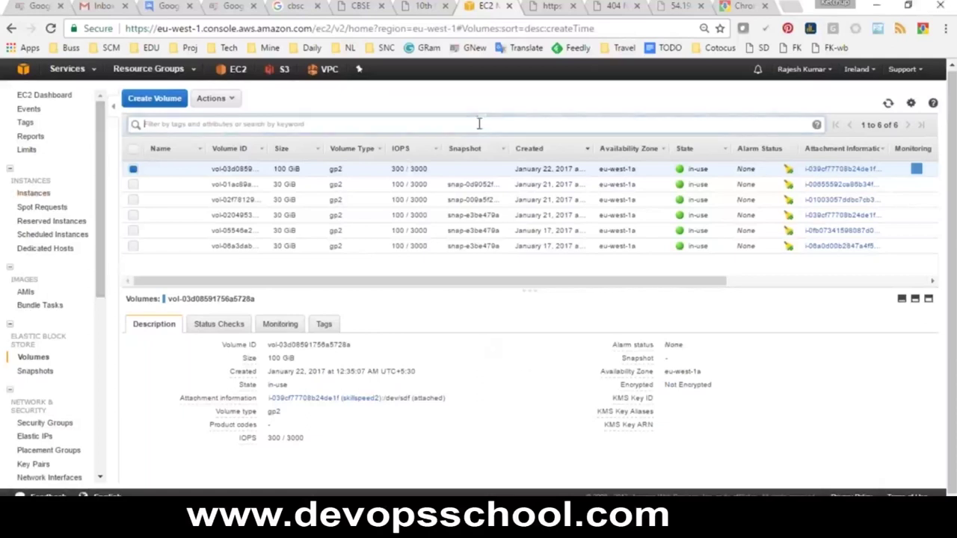
{"action": "left_click", "coordinate": [65, 97]}
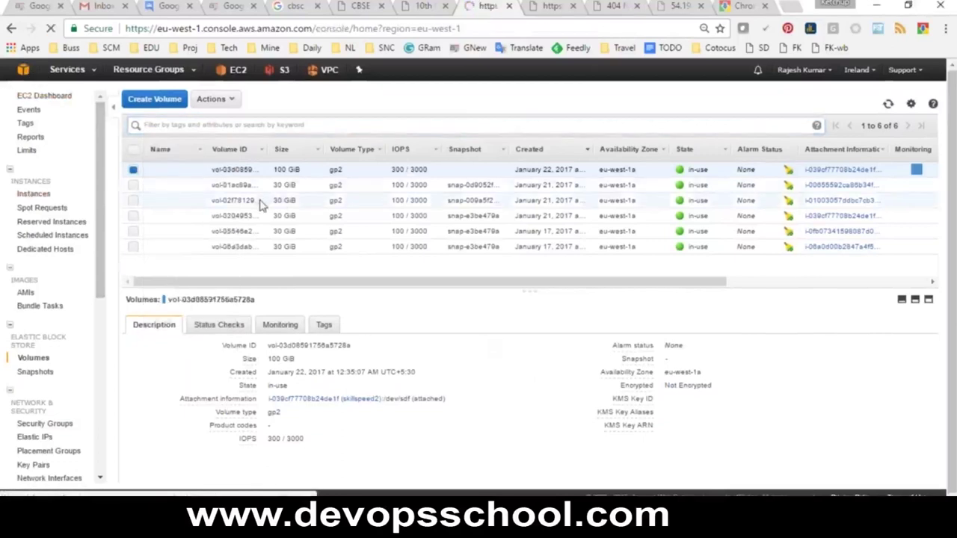
{"action": "scroll", "coordinate": [225, 364], "scroll_direction": "down", "scroll_amount": 1}
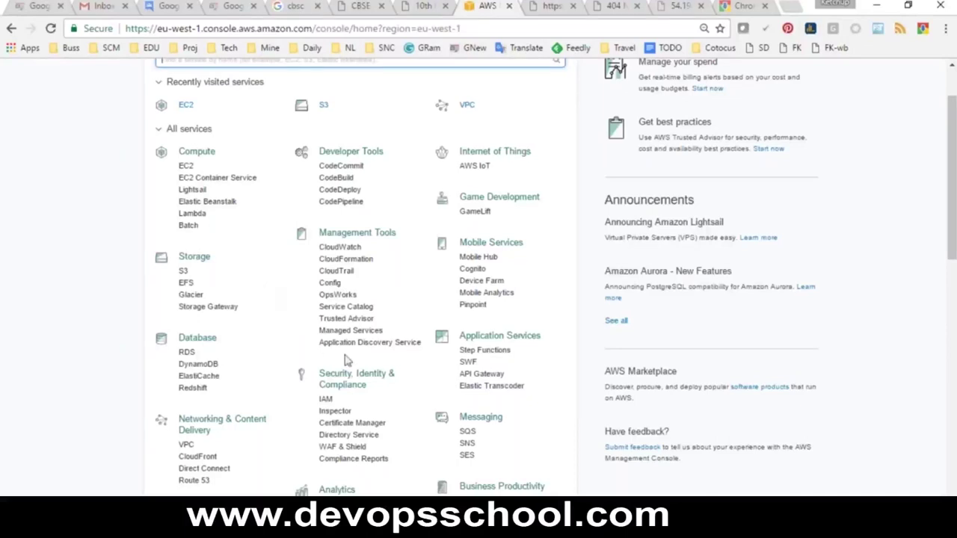
{"action": "left_click", "coordinate": [948, 217]}
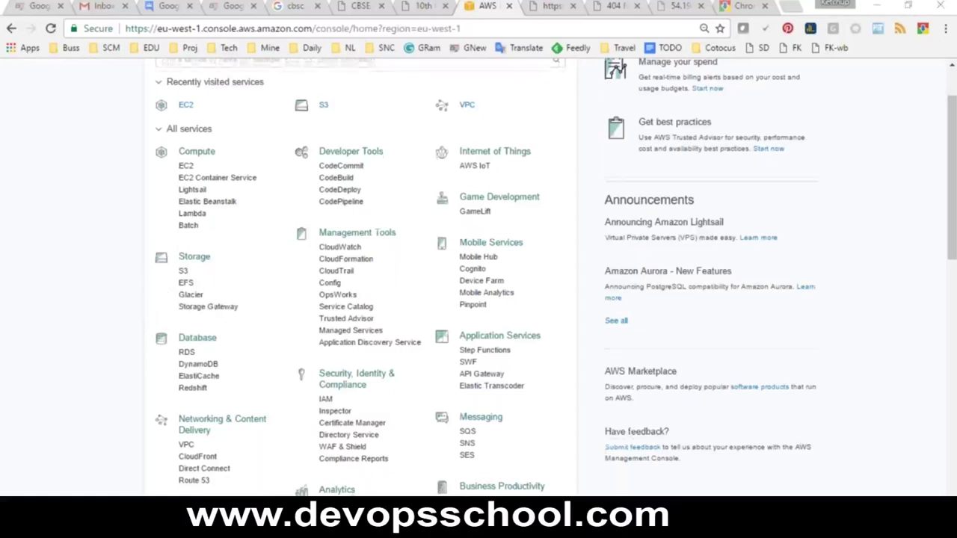
Create another 100 GiB General Purpose SSD (GP2) volume in eu-west-1a from the EC2 volumes page and refresh the list.
{"action": "scroll", "coordinate": [185, 112], "scroll_direction": "up", "scroll_amount": 2}
{"action": "left_click", "coordinate": [185, 178]}
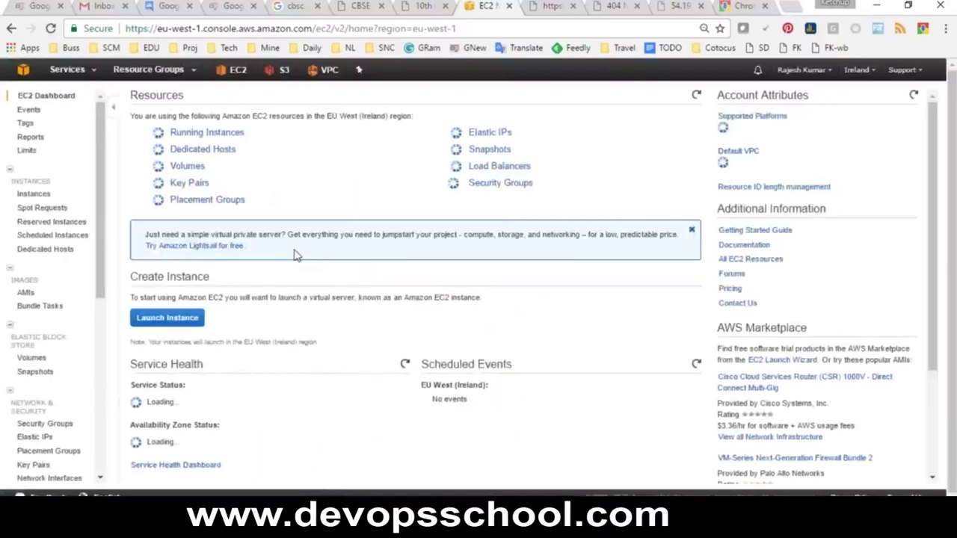
{"action": "scroll", "coordinate": [34, 314], "scroll_direction": "down", "scroll_amount": 2}
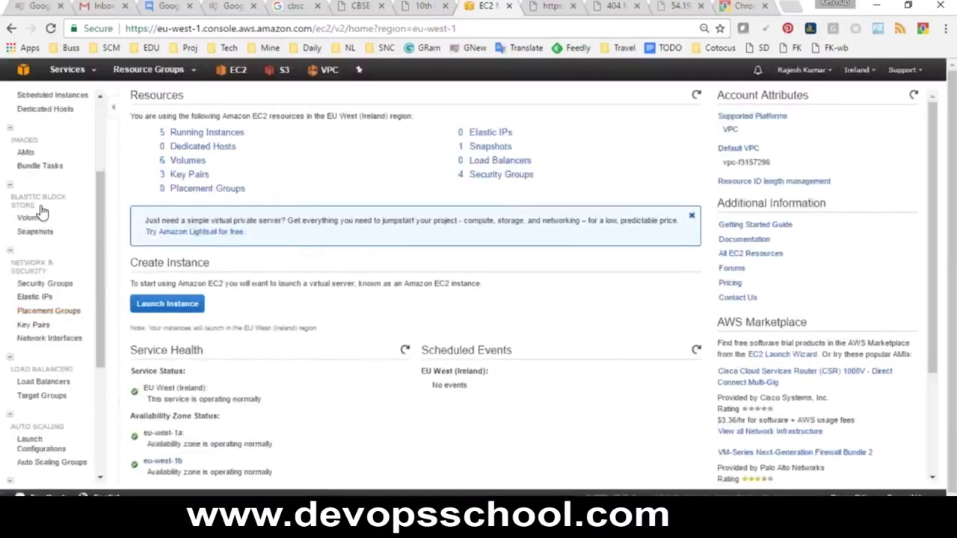
{"action": "left_click", "coordinate": [31, 218]}
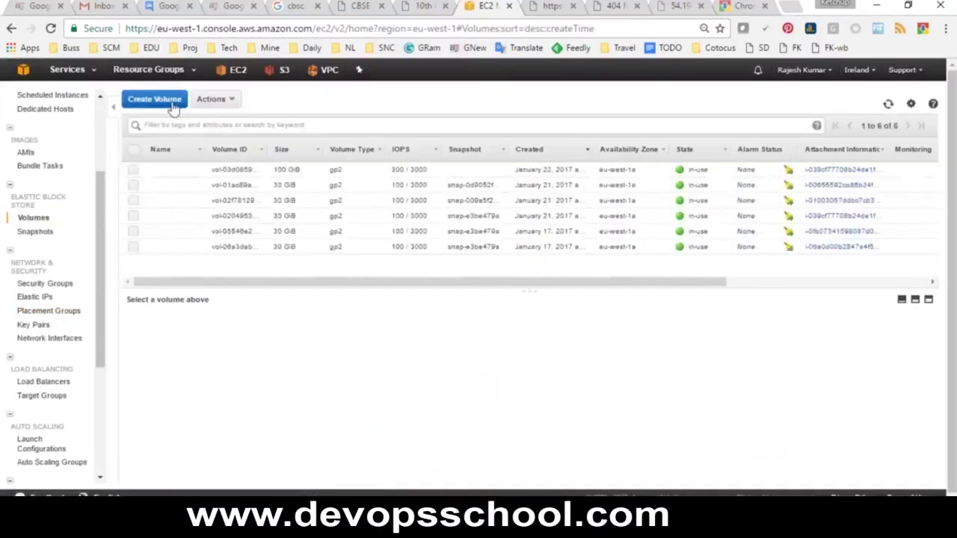
{"action": "left_click", "coordinate": [171, 103]}
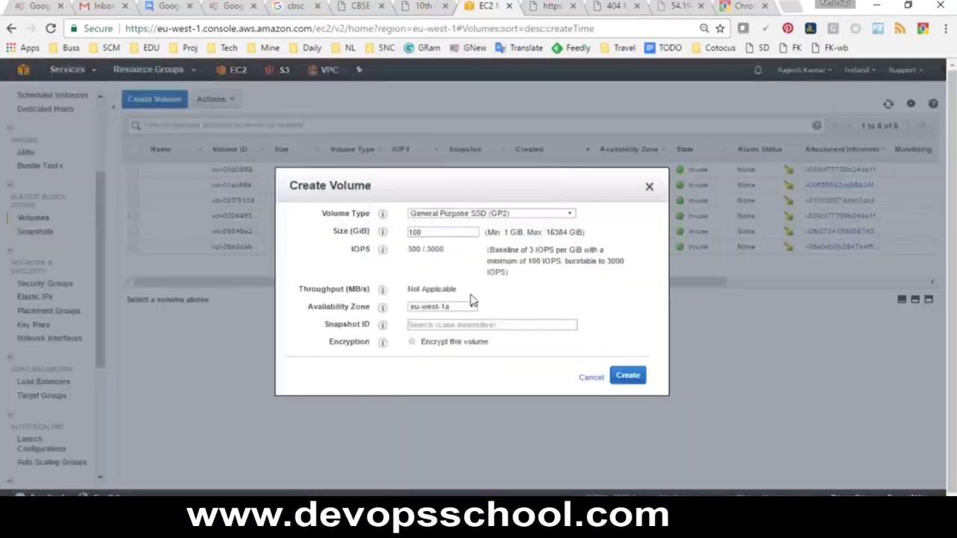
{"action": "double_click", "coordinate": [440, 234]}
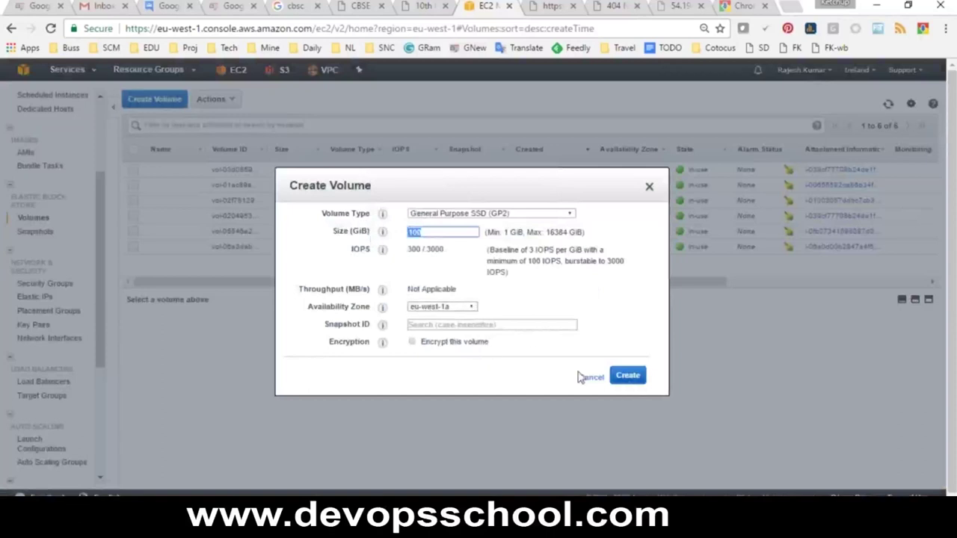
{"action": "left_click", "coordinate": [615, 377]}
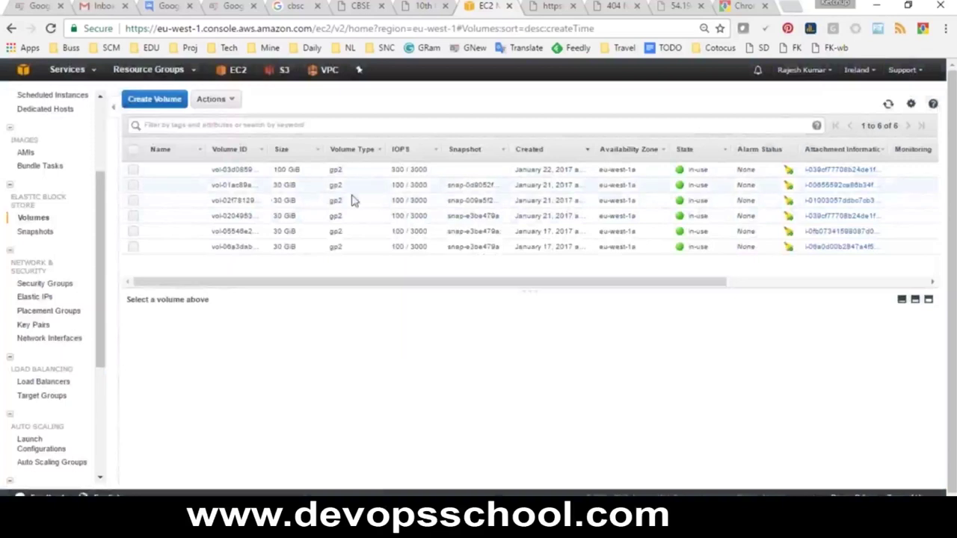
{"action": "left_click", "coordinate": [888, 106]}
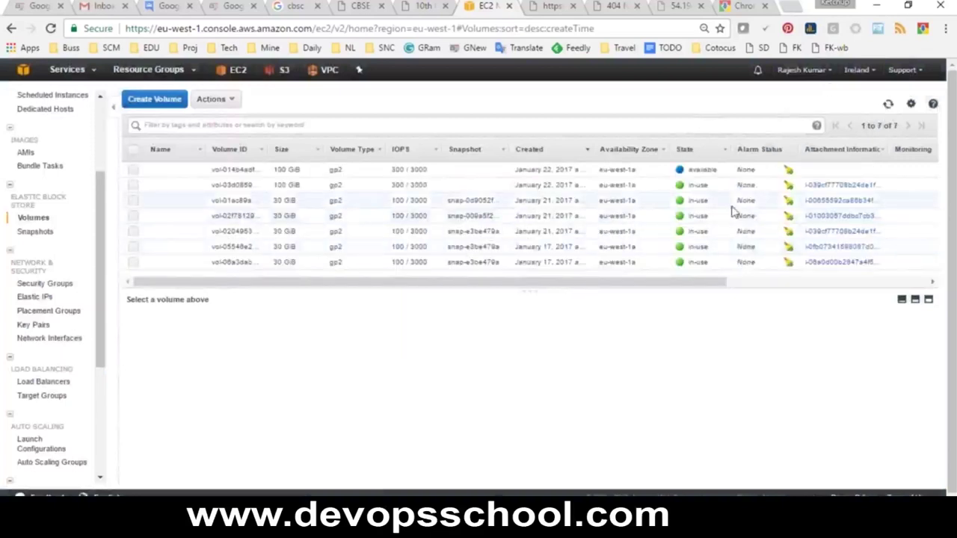
Review which instances the available 100 GiB volume can be attached to, leaving it unattached.
{"action": "left_click_drag", "start_coordinate": [720, 170], "coordinate": [363, 182]}
{"action": "left_click", "coordinate": [145, 185]}
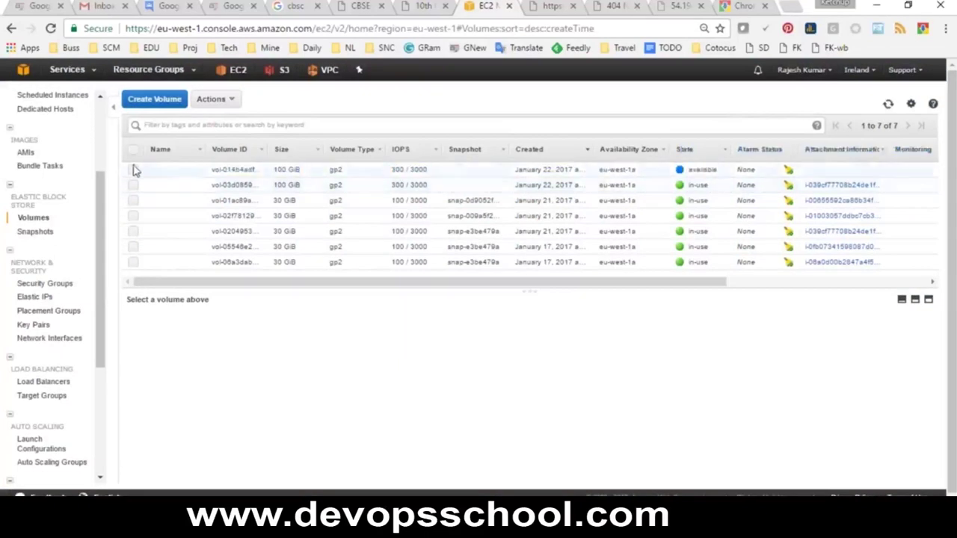
{"action": "left_click", "coordinate": [133, 170]}
{"action": "left_click", "coordinate": [212, 99]}
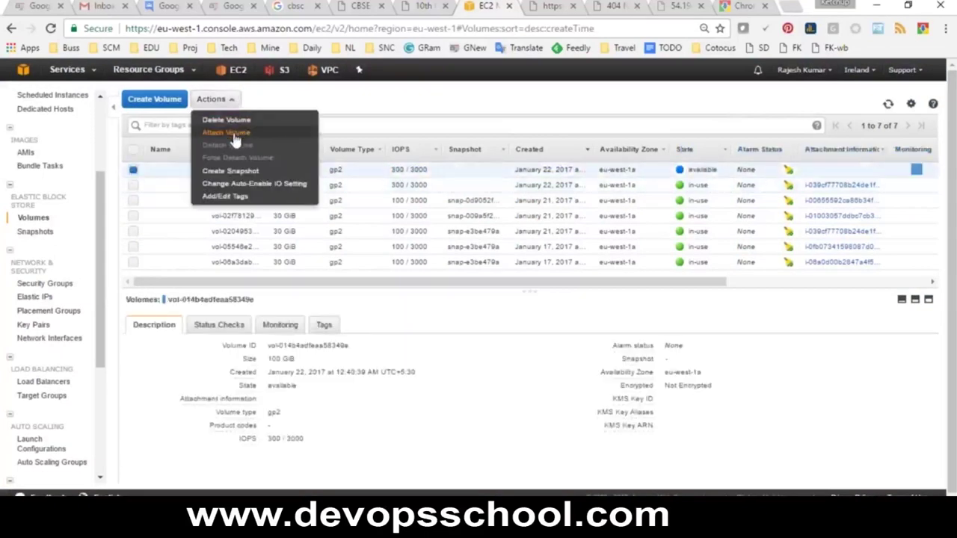
{"action": "left_click", "coordinate": [234, 135]}
{"action": "left_click", "coordinate": [447, 278]}
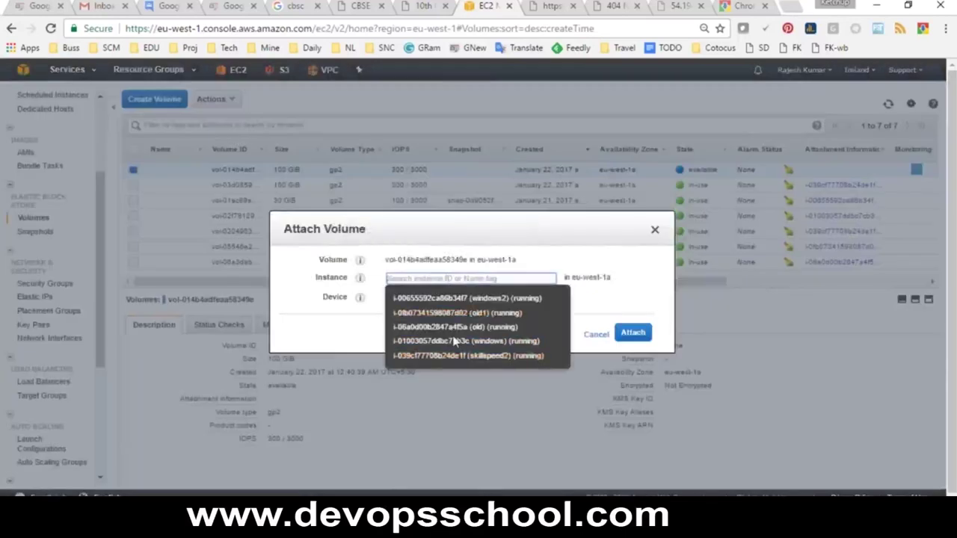
{"action": "left_click", "coordinate": [594, 335]}
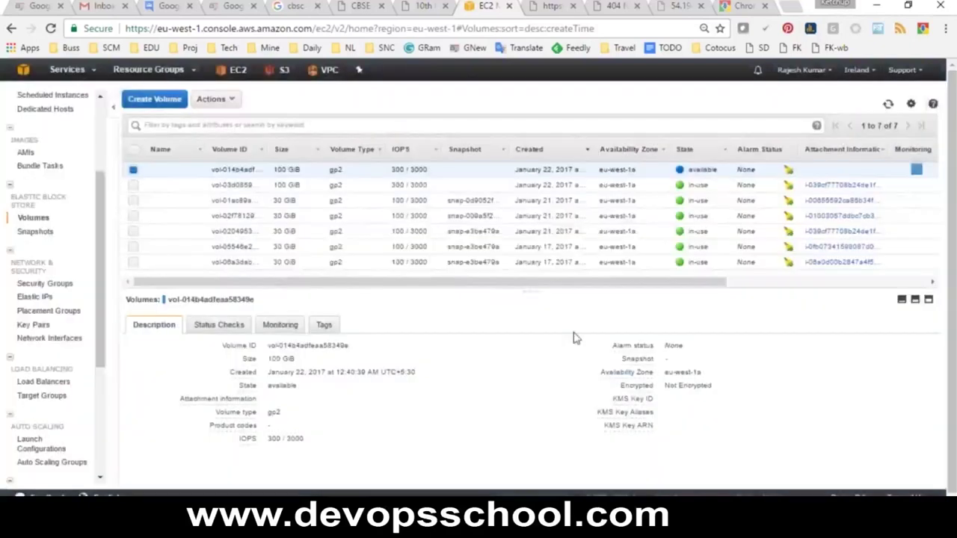
{"action": "left_click", "coordinate": [134, 186]}
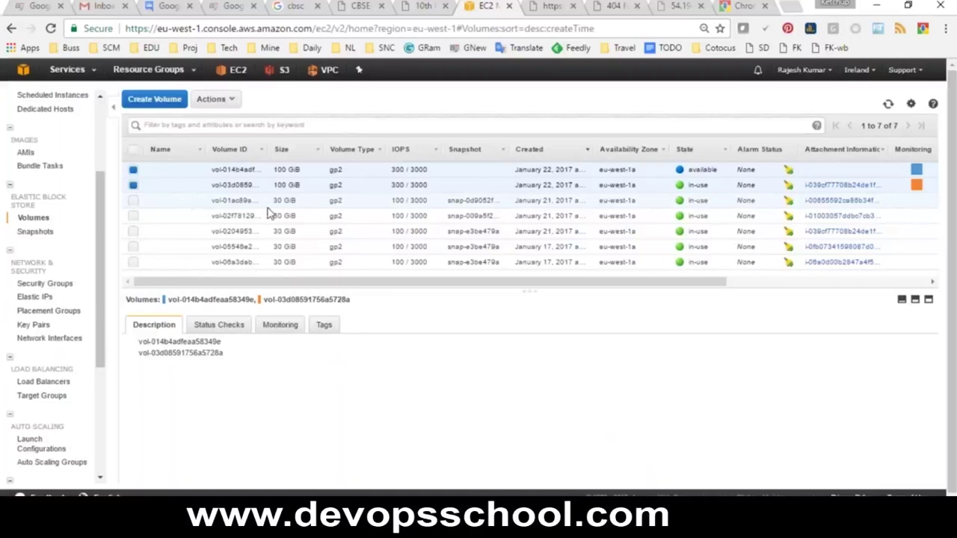
{"action": "left_click", "coordinate": [229, 100]}
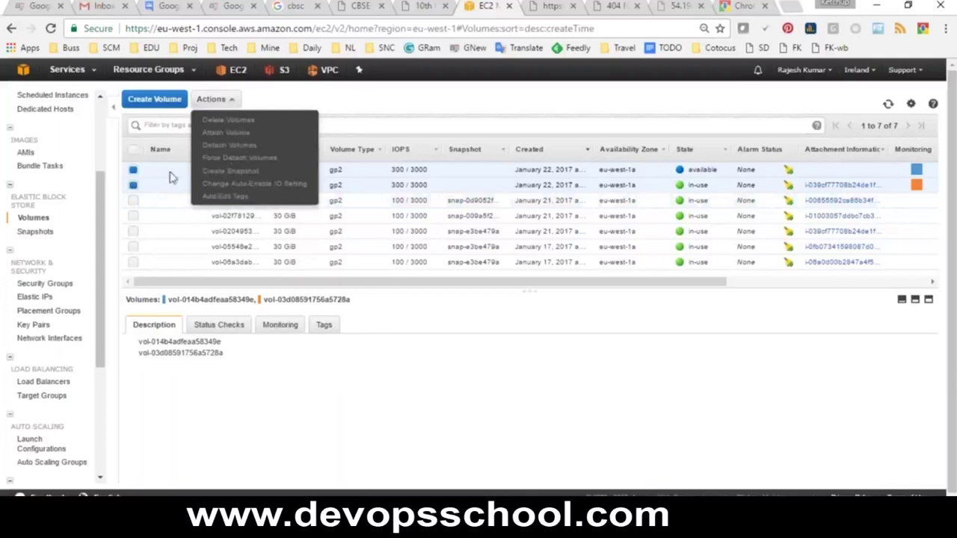
{"action": "left_click", "coordinate": [135, 185]}
{"action": "left_click", "coordinate": [134, 183]}
{"action": "left_click", "coordinate": [133, 171]}
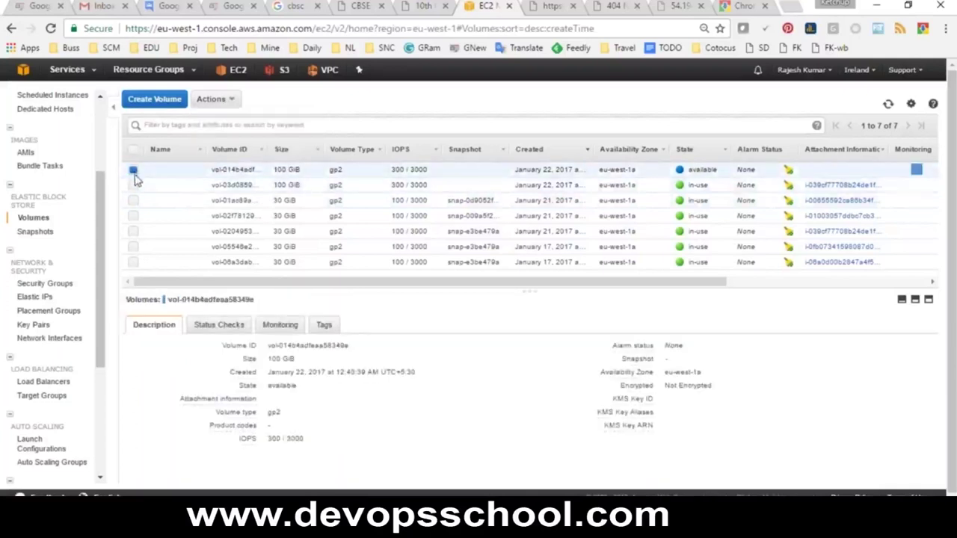
Delete the available, unattached 100 GiB volume and refresh the volume list.
{"action": "left_click", "coordinate": [227, 100]}
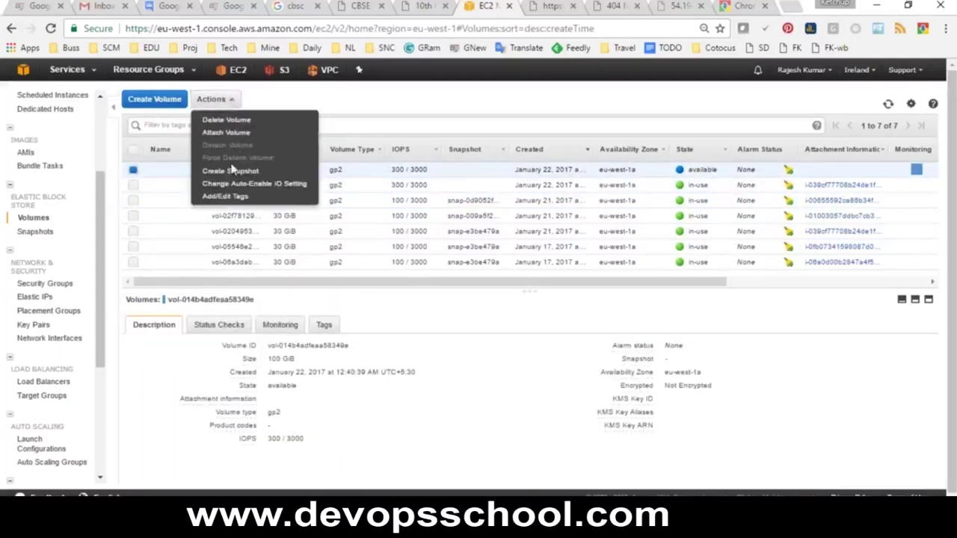
{"action": "left_click", "coordinate": [224, 120]}
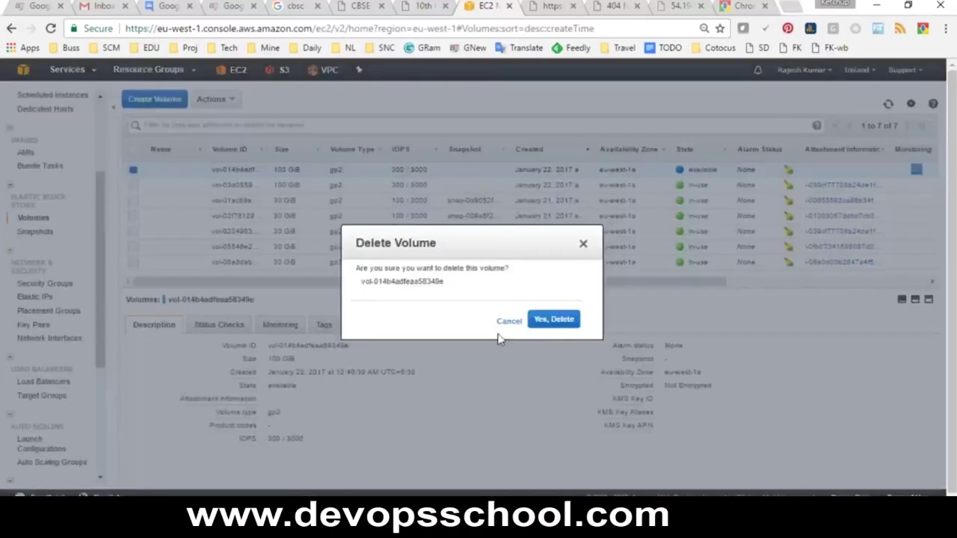
{"action": "left_click", "coordinate": [555, 321]}
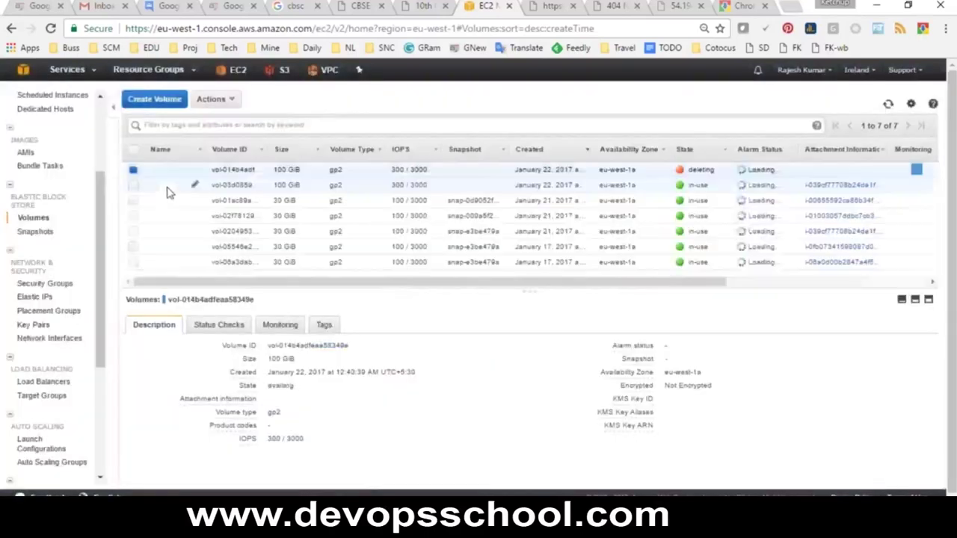
{"action": "left_click", "coordinate": [889, 104]}
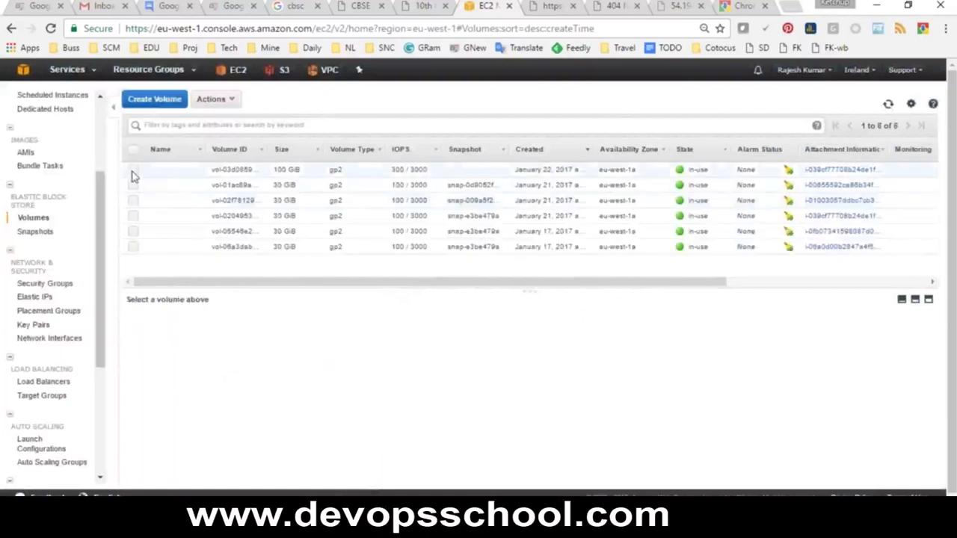
Detach the remaining 100 GiB volume from the skillspeed2 instance.
{"action": "left_click", "coordinate": [133, 171]}
{"action": "left_click", "coordinate": [211, 99]}
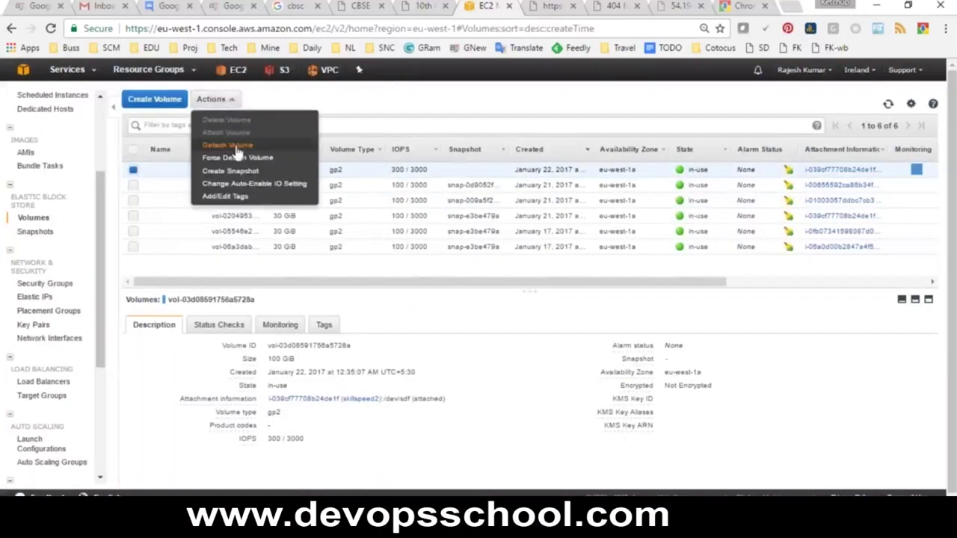
{"action": "left_click", "coordinate": [235, 146]}
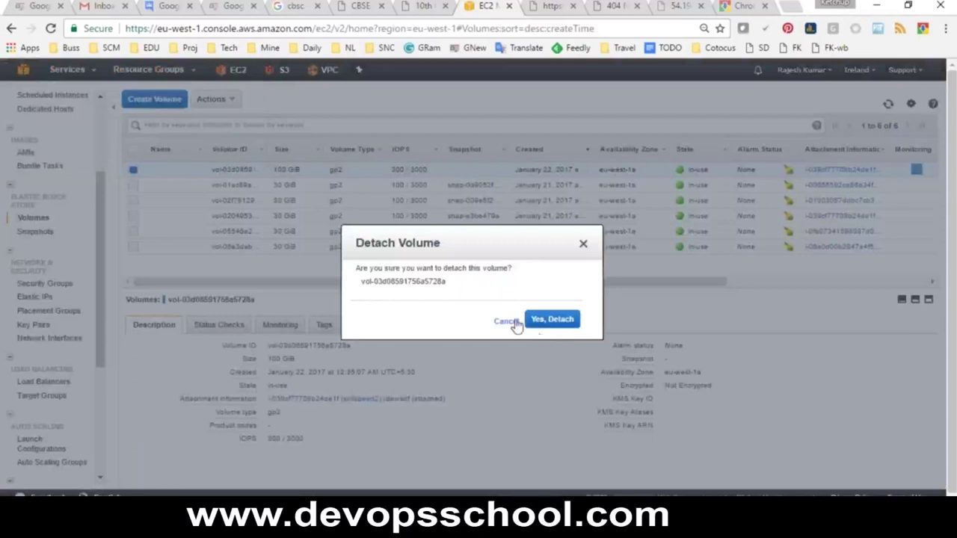
{"action": "left_click", "coordinate": [560, 322]}
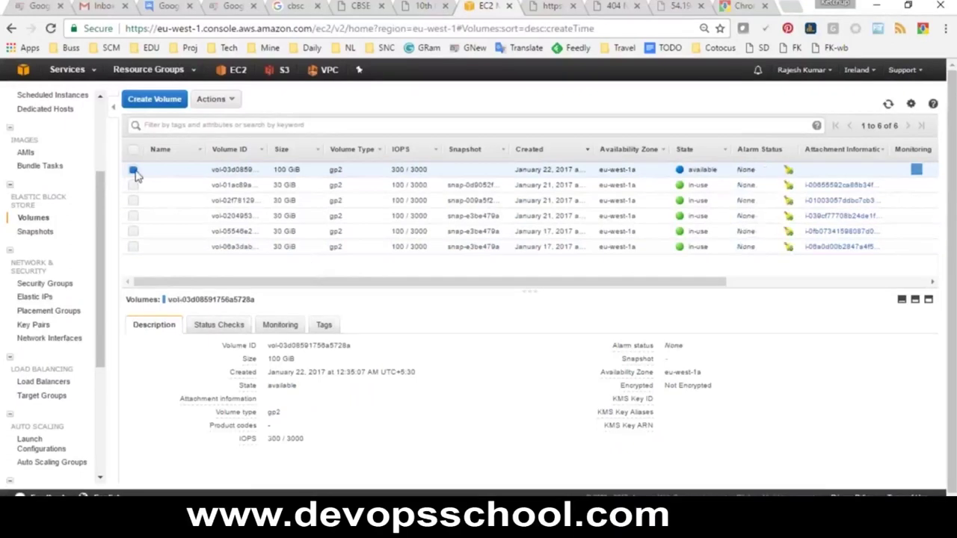
Delete the detached 100 GiB volume.
{"action": "left_click", "coordinate": [216, 99]}
{"action": "left_click", "coordinate": [230, 130]}
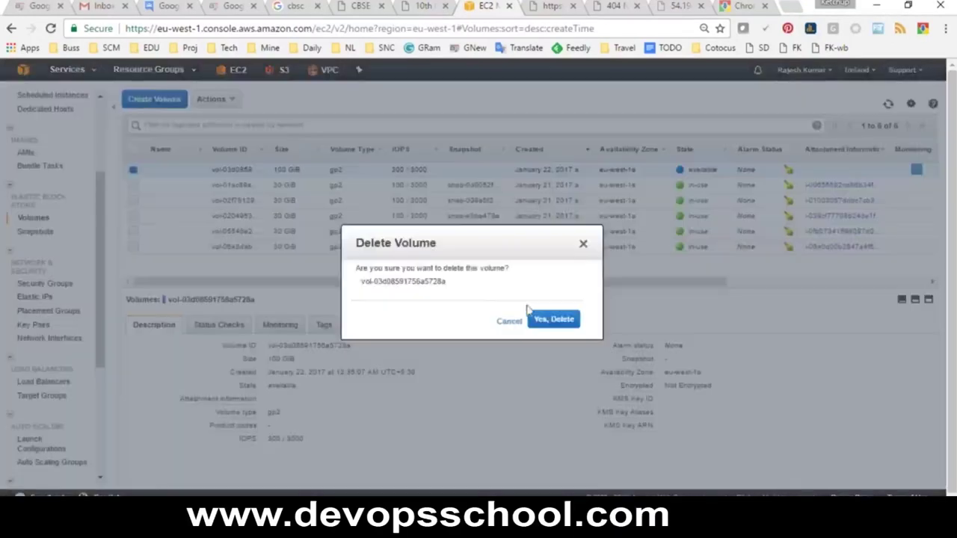
{"action": "left_click", "coordinate": [567, 320]}
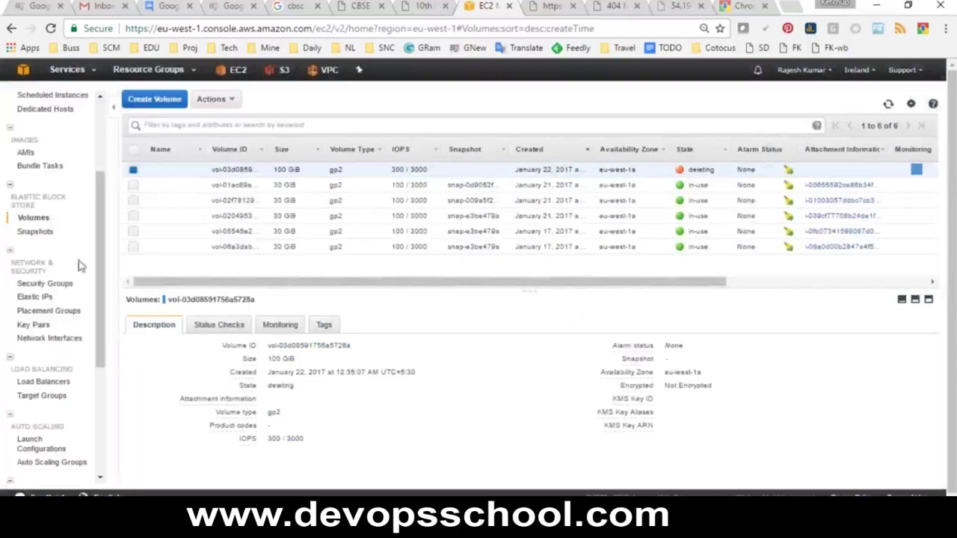
Terminate the windows2, windows and skillspeed2 instances from the EC2 instance list.
{"action": "scroll", "coordinate": [37, 187], "scroll_direction": "up", "scroll_amount": 2}
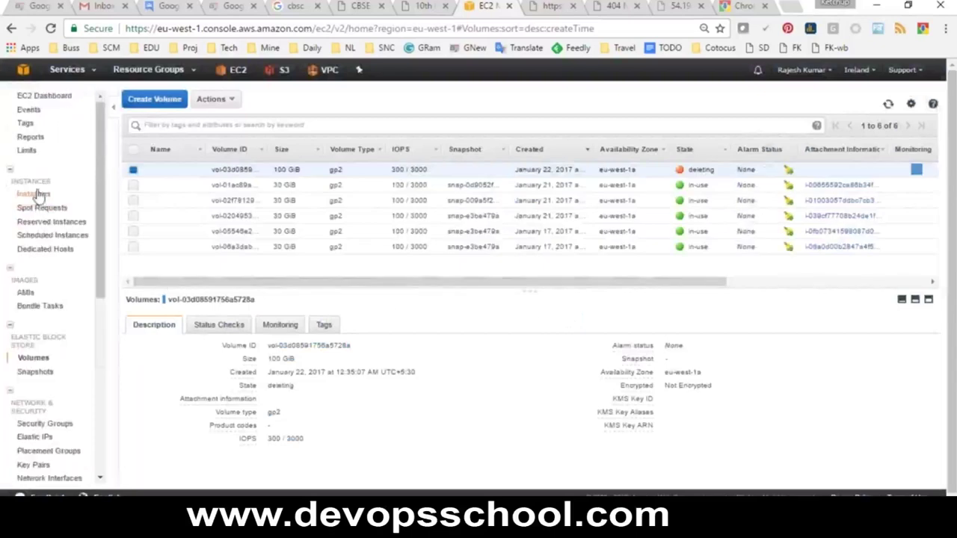
{"action": "left_click", "coordinate": [33, 98]}
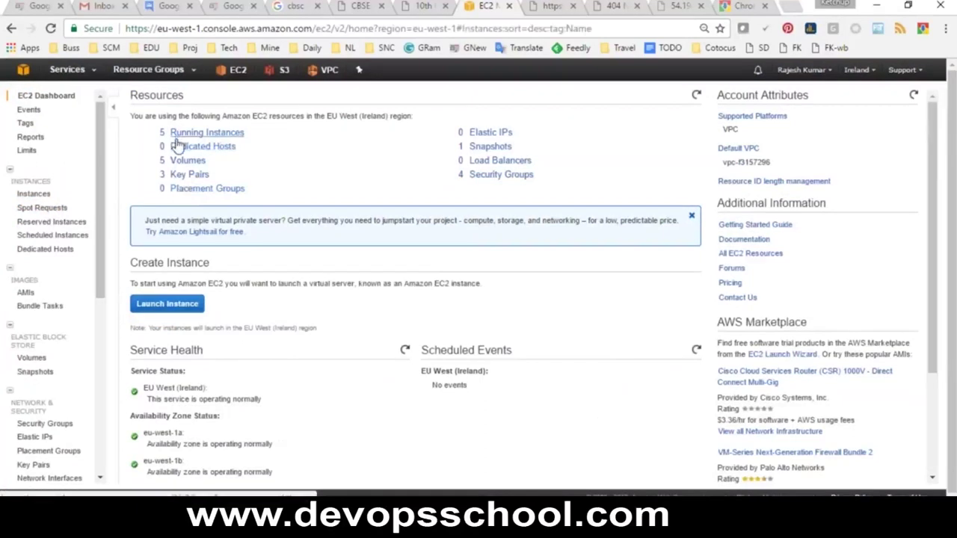
{"action": "left_click", "coordinate": [180, 139]}
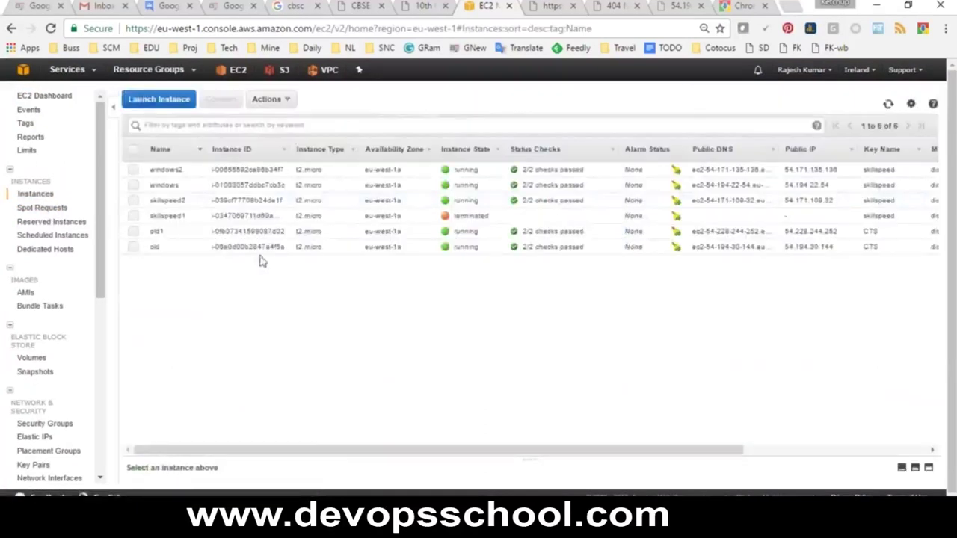
{"action": "left_click", "coordinate": [133, 201]}
{"action": "left_click", "coordinate": [132, 170], "text": "shift"}
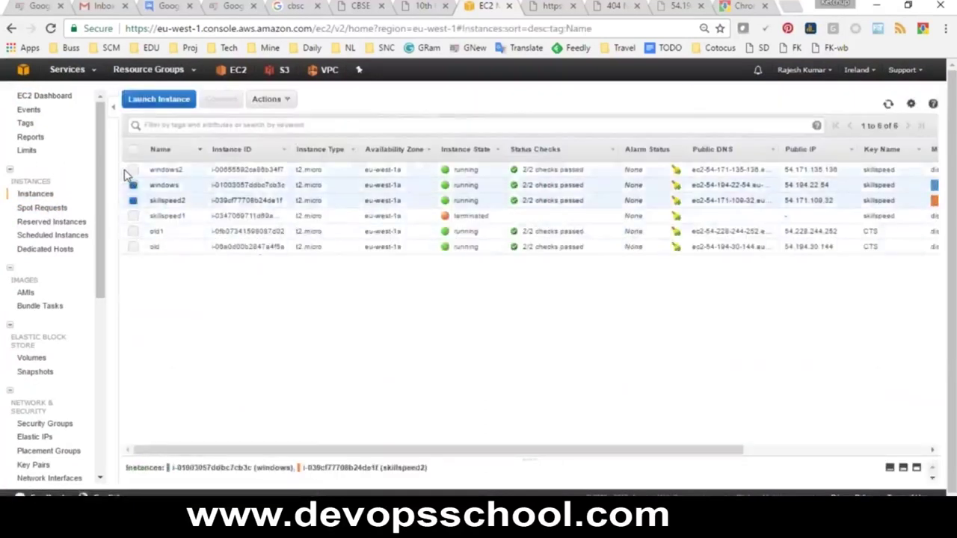
{"action": "left_click", "coordinate": [299, 98]}
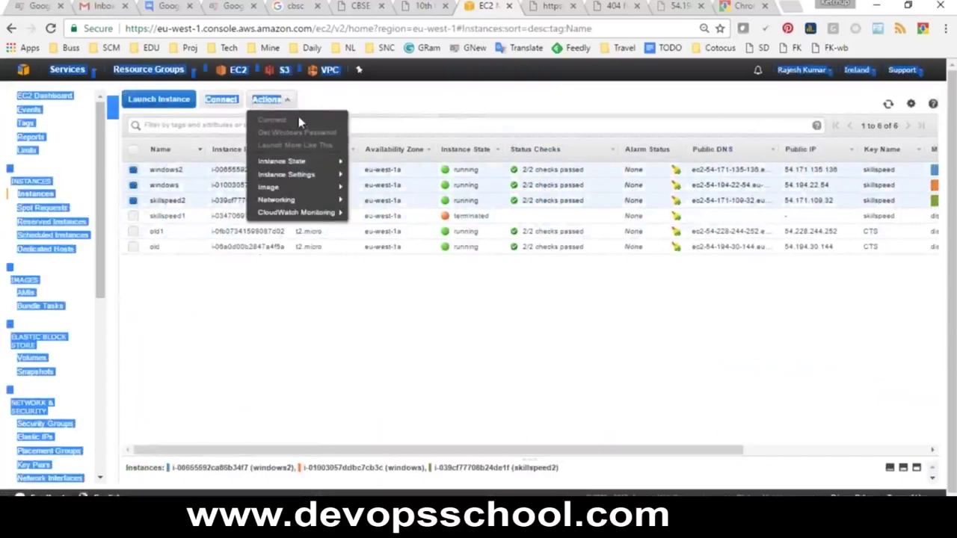
{"action": "left_click", "coordinate": [375, 200]}
{"action": "left_click", "coordinate": [625, 369]}
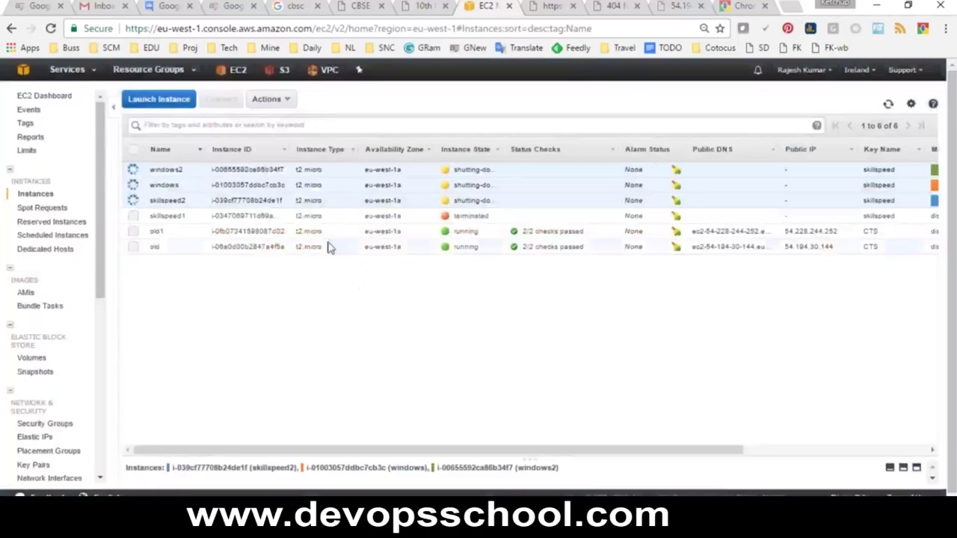
Check the EBS volume list with repeated refreshes and open the snapshots list.
{"action": "scroll", "coordinate": [103, 288], "scroll_direction": "down", "scroll_amount": 1}
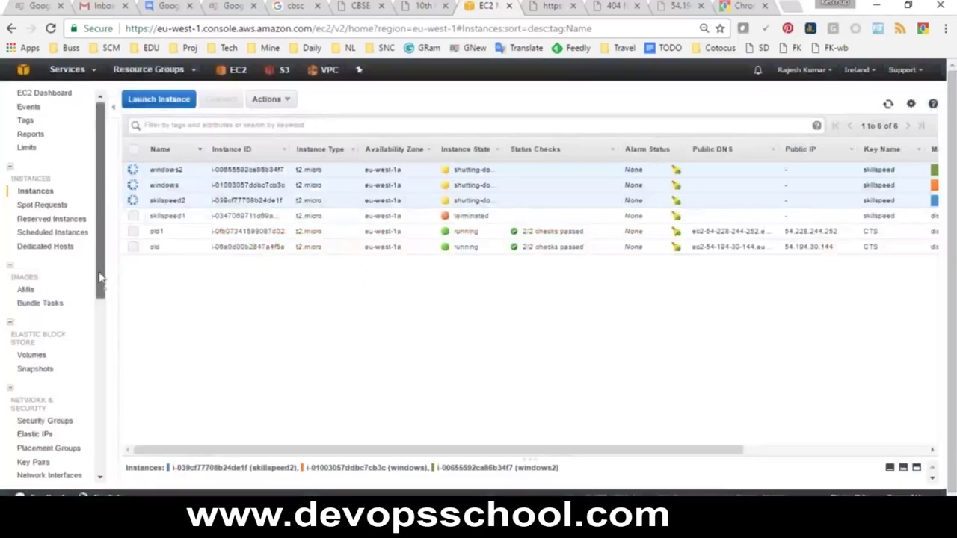
{"action": "left_click", "coordinate": [32, 323]}
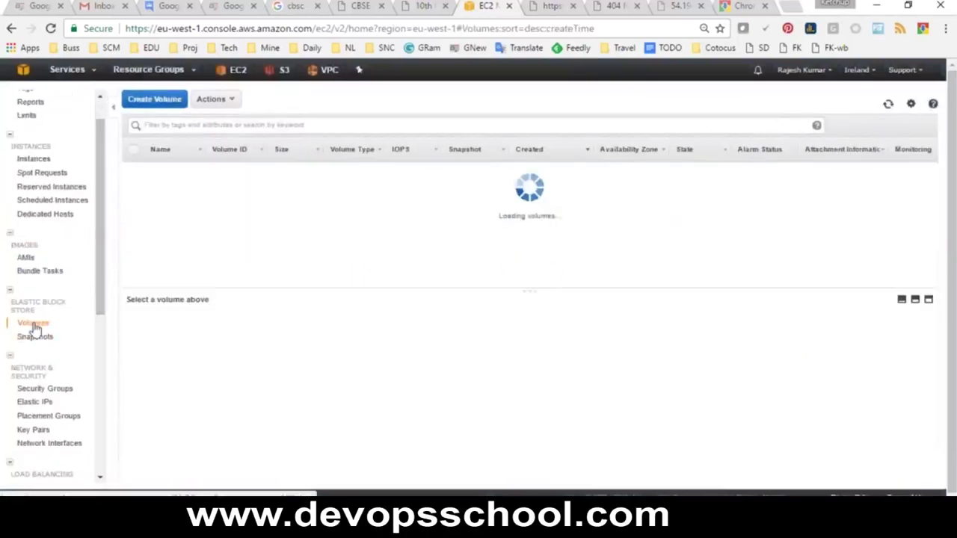
{"action": "left_click", "coordinate": [888, 106]}
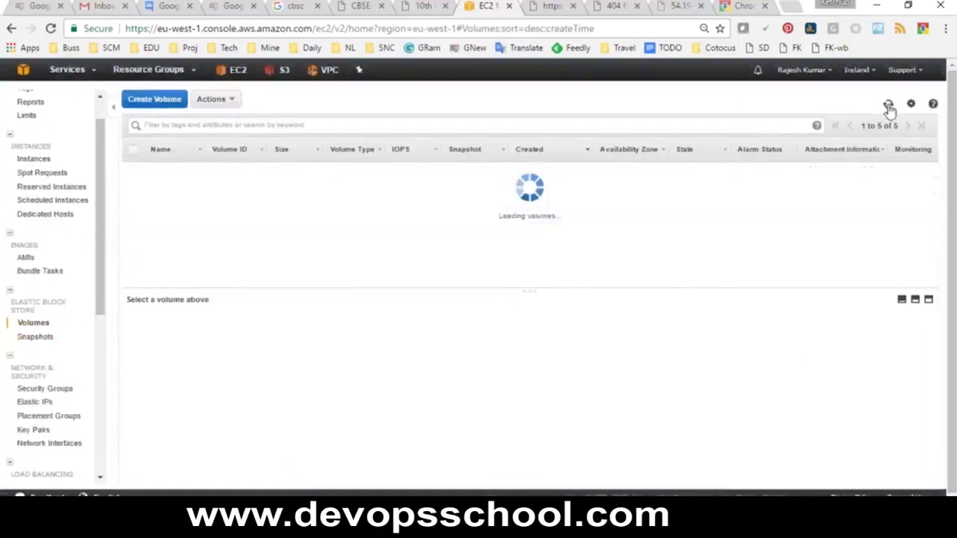
{"action": "left_click", "coordinate": [888, 106]}
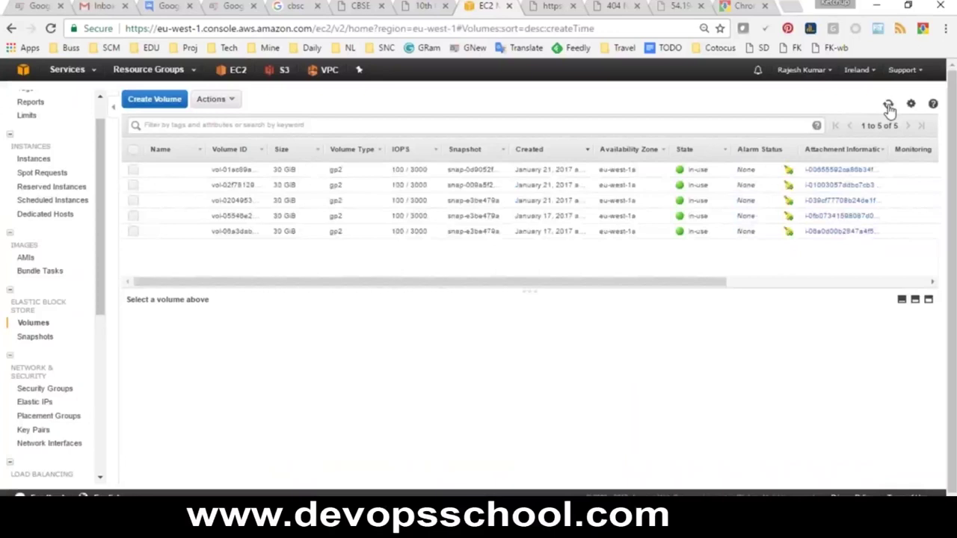
{"action": "left_click", "coordinate": [888, 106]}
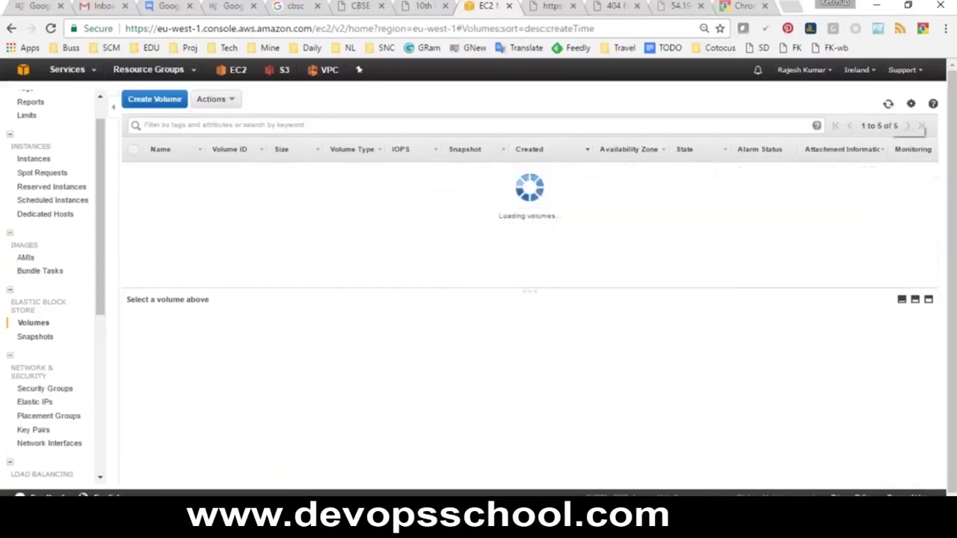
{"action": "left_click", "coordinate": [33, 337]}
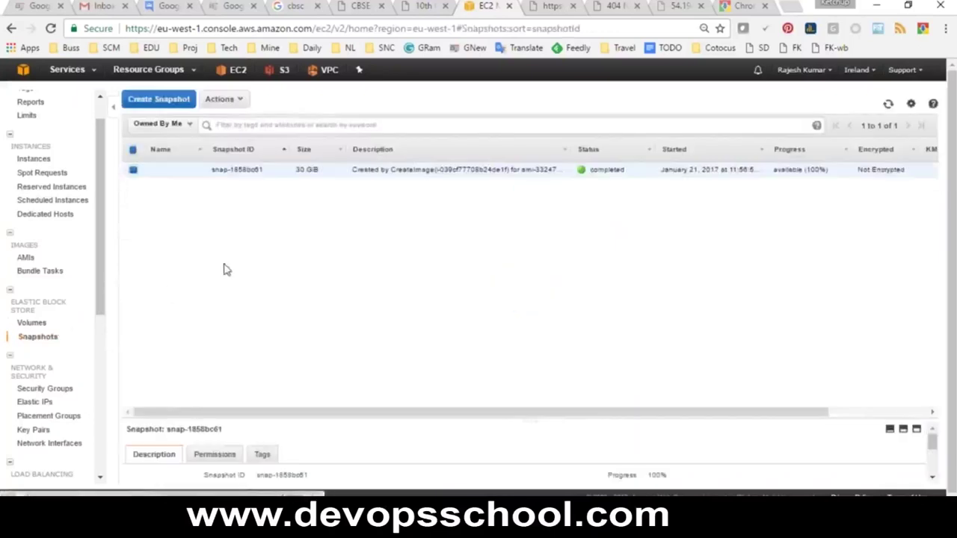
Recheck the EBS volume and snapshot lists with refreshes, and return to the EC2 dashboard.
{"action": "left_click", "coordinate": [134, 171]}
{"action": "left_click", "coordinate": [134, 152]}
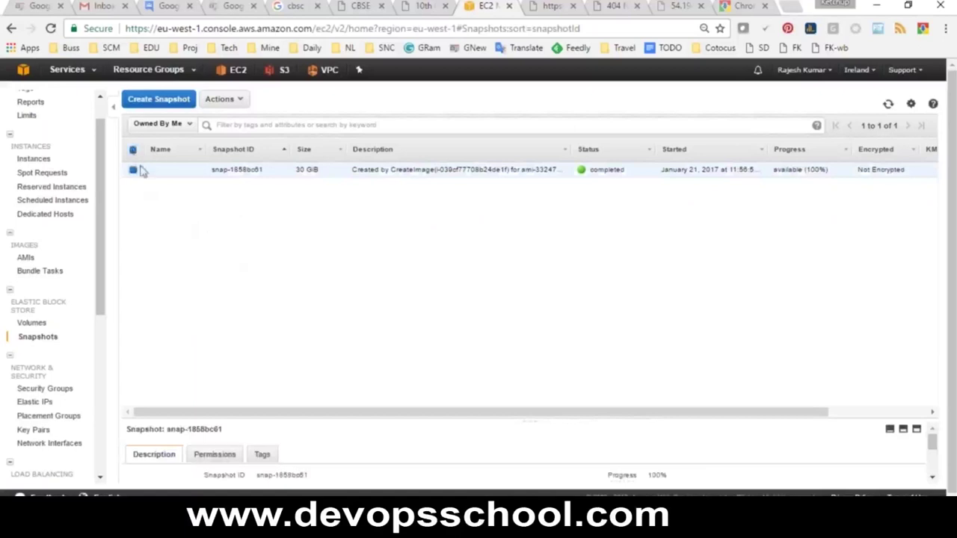
{"action": "left_click", "coordinate": [41, 326]}
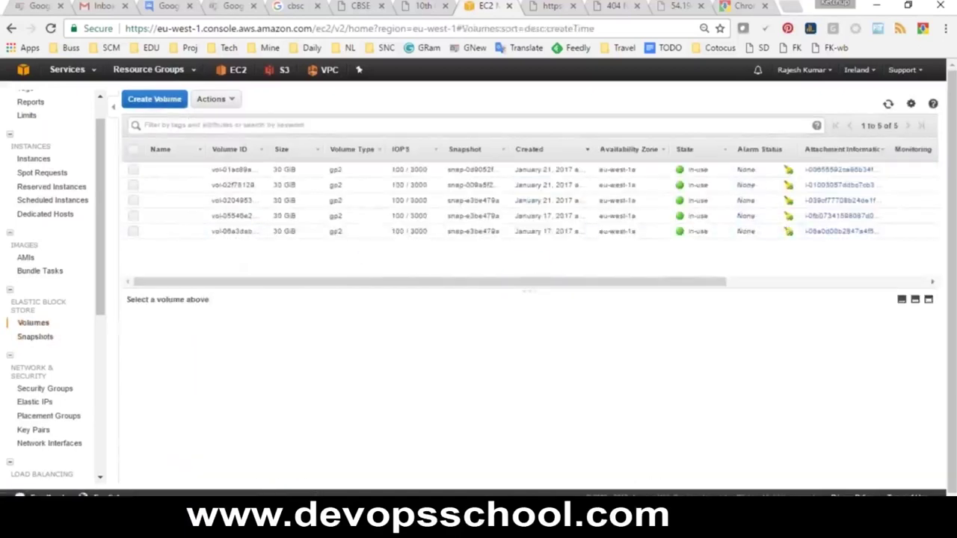
{"action": "left_click", "coordinate": [889, 104]}
{"action": "left_click", "coordinate": [888, 103]}
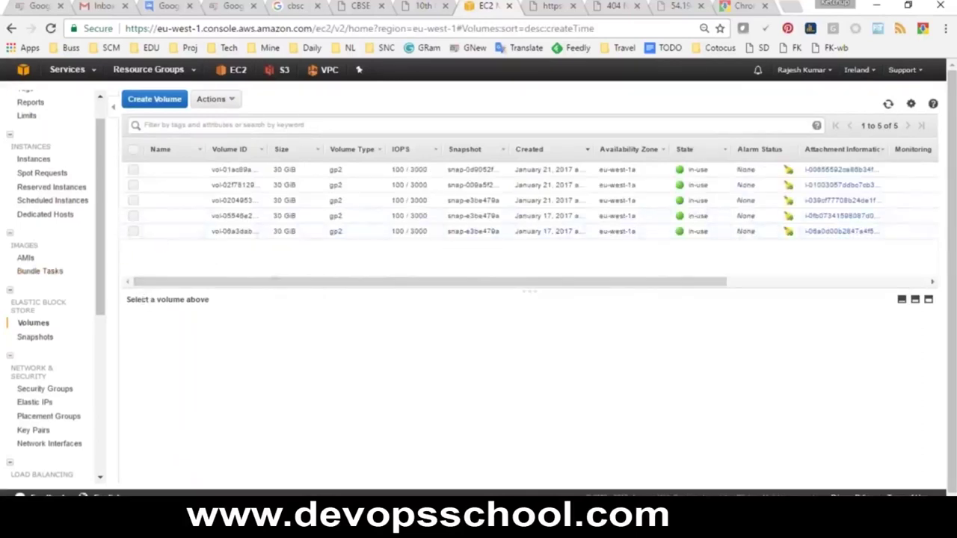
{"action": "scroll", "coordinate": [42, 222], "scroll_direction": "up", "scroll_amount": 1}
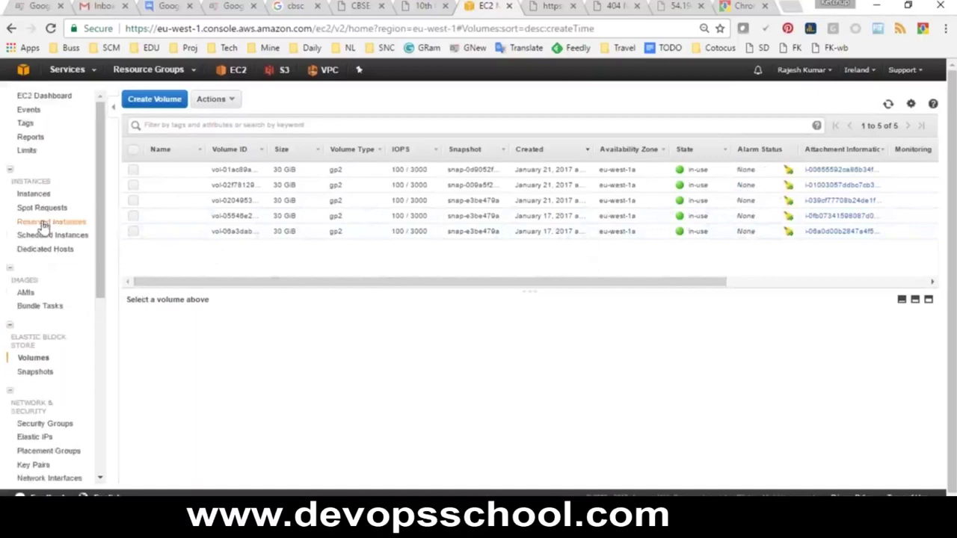
{"action": "left_click", "coordinate": [35, 371]}
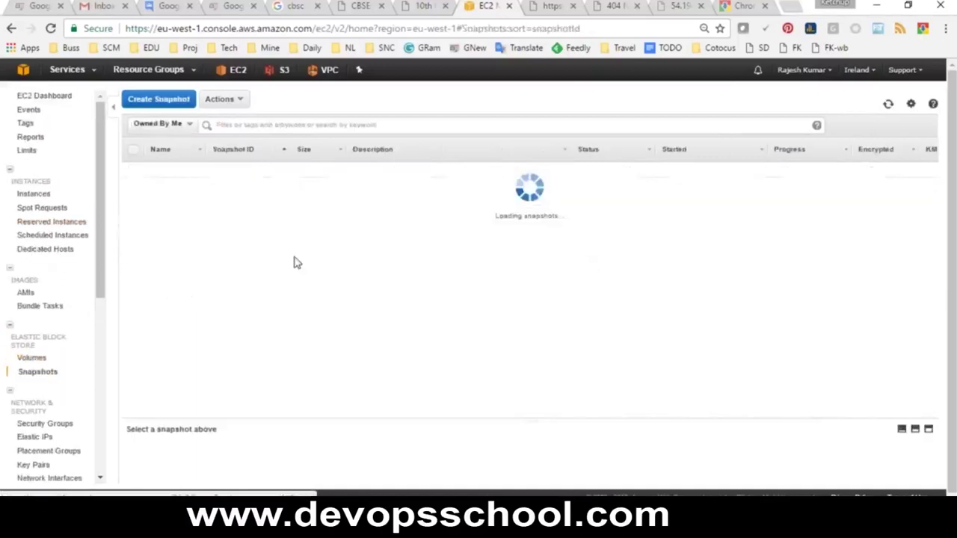
{"action": "left_click", "coordinate": [888, 104]}
{"action": "left_click_drag", "start_coordinate": [113, 181], "coordinate": [102, 171]}
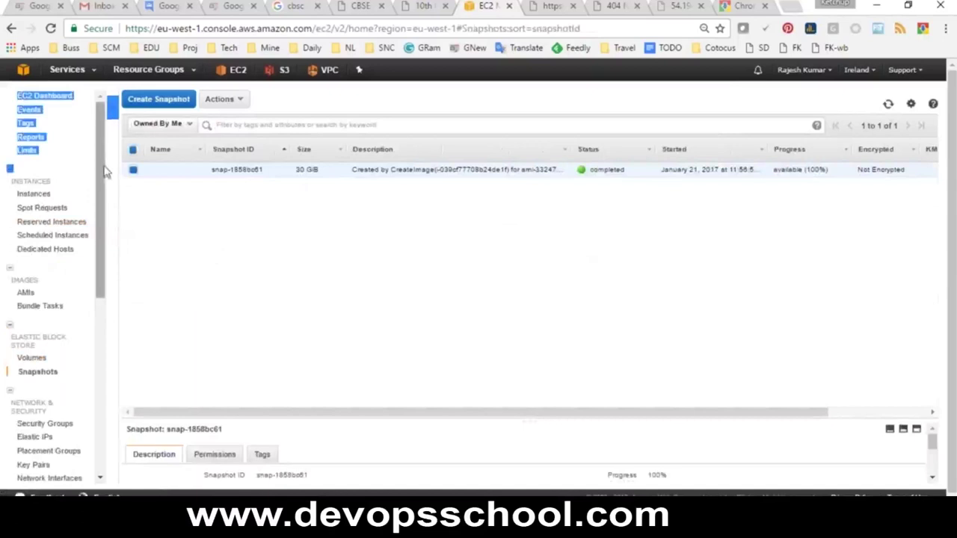
{"action": "left_click", "coordinate": [59, 89]}
{"action": "left_click", "coordinate": [60, 93]}
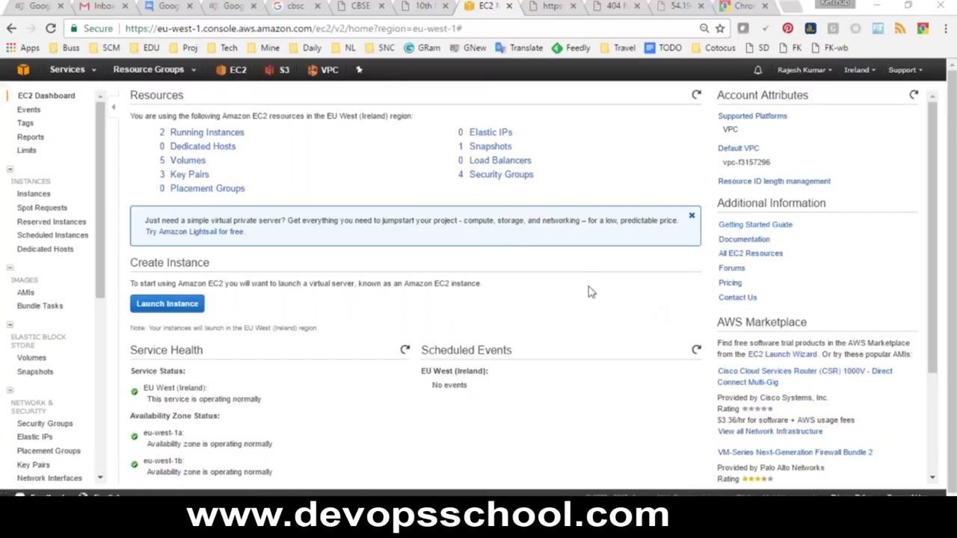
Open the AWS console home in a new browser tab and review the service catalogue down to the Database group.
{"action": "right_click", "coordinate": [75, 70]}
{"action": "left_click", "coordinate": [127, 79]}
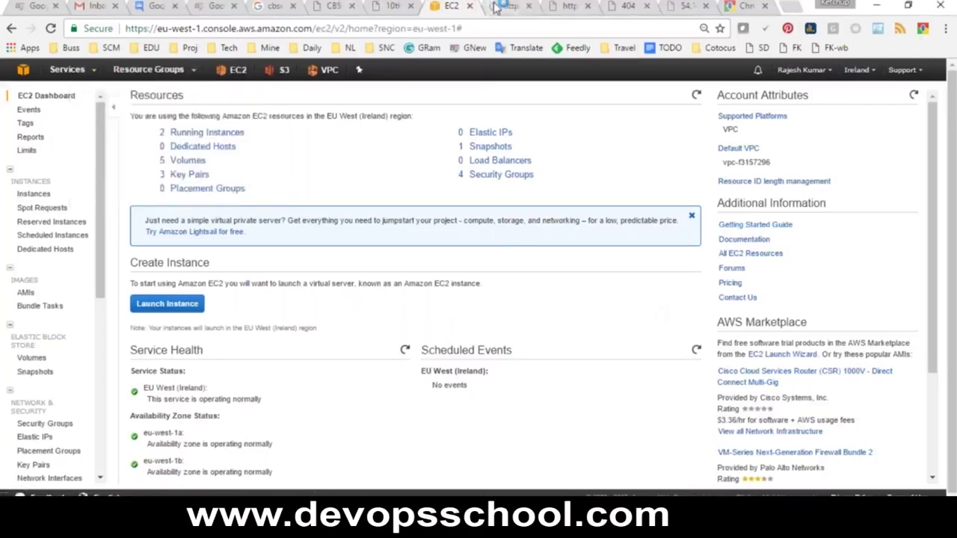
{"action": "left_click", "coordinate": [505, 8]}
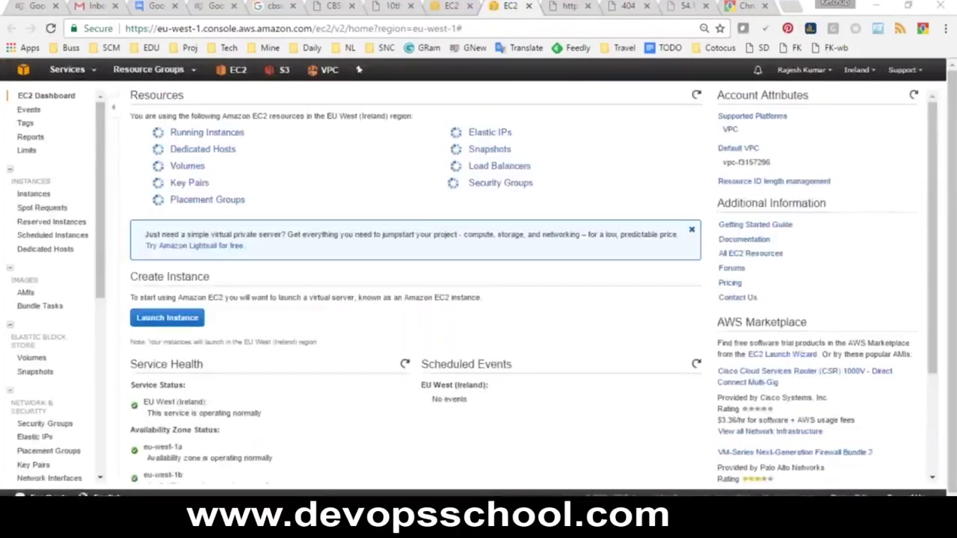
{"action": "scroll", "coordinate": [389, 189], "scroll_direction": "down", "scroll_amount": 2}
{"action": "scroll", "coordinate": [389, 189], "scroll_direction": "up", "scroll_amount": 2}
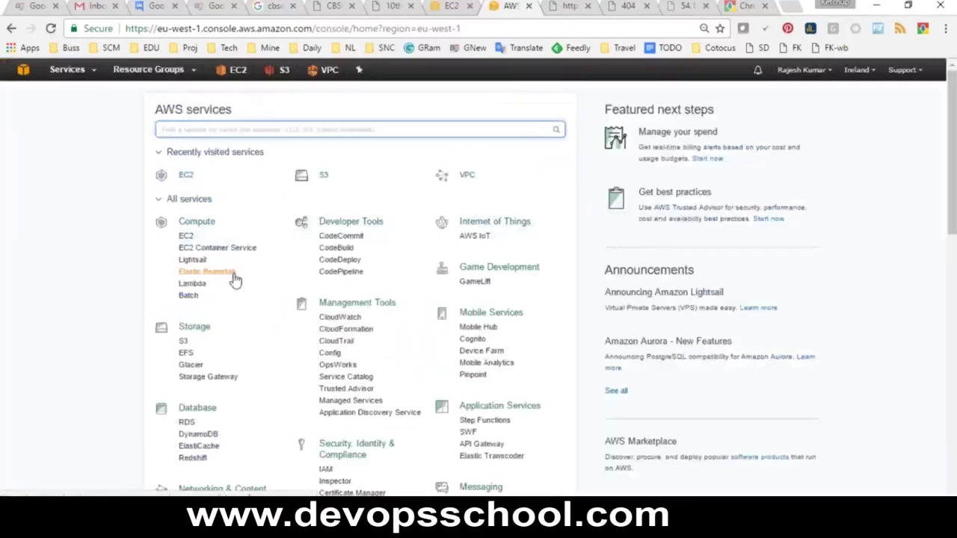
{"action": "scroll", "coordinate": [224, 274], "scroll_direction": "down", "scroll_amount": 2}
{"action": "left_click_drag", "start_coordinate": [224, 271], "coordinate": [179, 280]}
{"action": "left_click_drag", "start_coordinate": [226, 304], "coordinate": [174, 300]}
{"action": "left_click", "coordinate": [223, 305]}
{"action": "left_click_drag", "start_coordinate": [228, 329], "coordinate": [177, 282]}
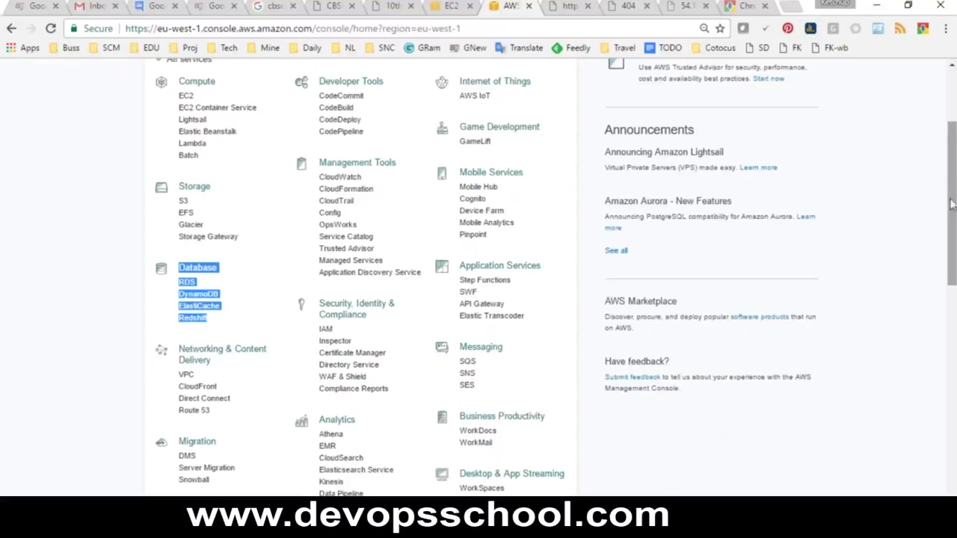
Return to the EC2 dashboard in its original tab and examine the running instances and dedicated hosts in the resource summary.
{"action": "left_click", "coordinate": [448, 7]}
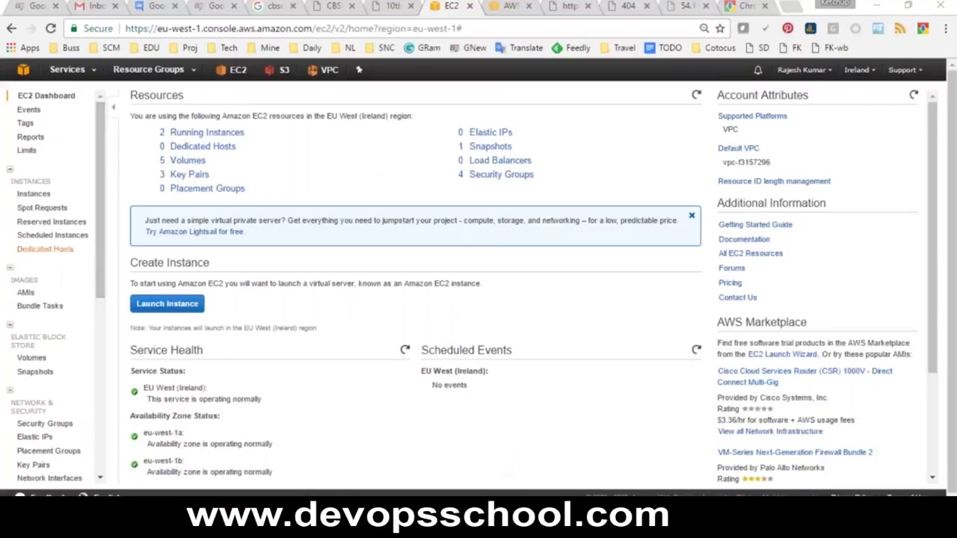
{"action": "scroll", "coordinate": [56, 269], "scroll_direction": "down", "scroll_amount": 4}
{"action": "scroll", "coordinate": [67, 275], "scroll_direction": "up", "scroll_amount": 4}
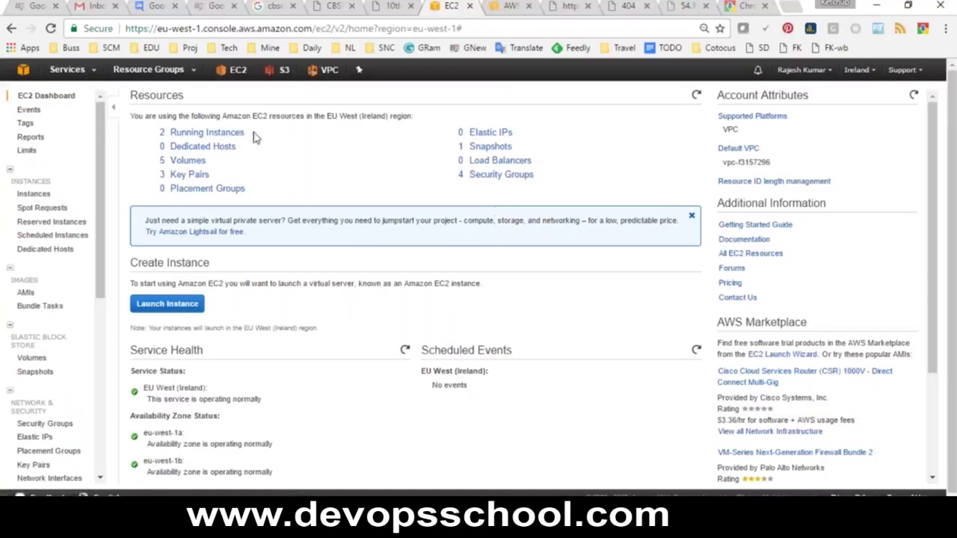
{"action": "left_click", "coordinate": [182, 132]}
{"action": "left_click_drag", "start_coordinate": [158, 146], "coordinate": [237, 149]}
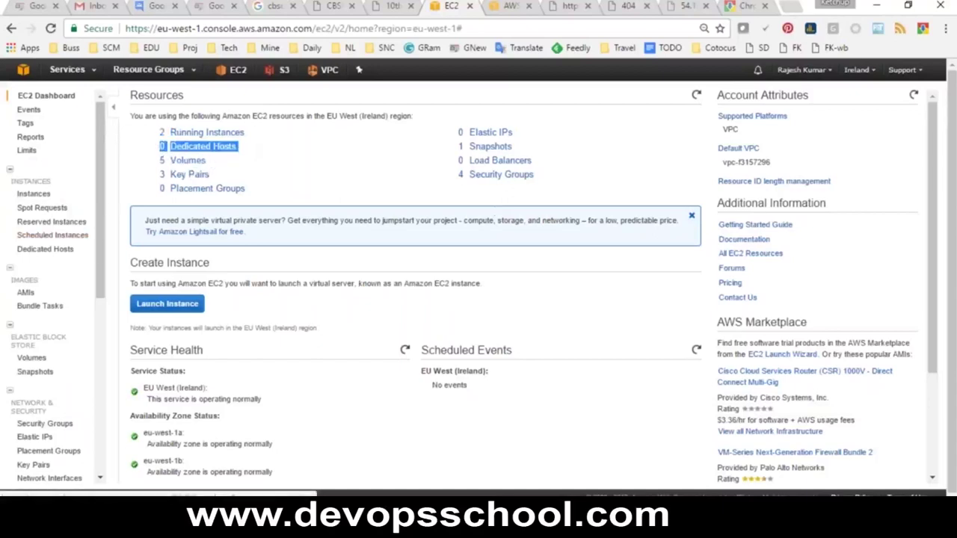
Refresh the EBS volume list and review the key pairs and load balancers entries on the EC2 dashboard.
{"action": "left_click", "coordinate": [32, 361]}
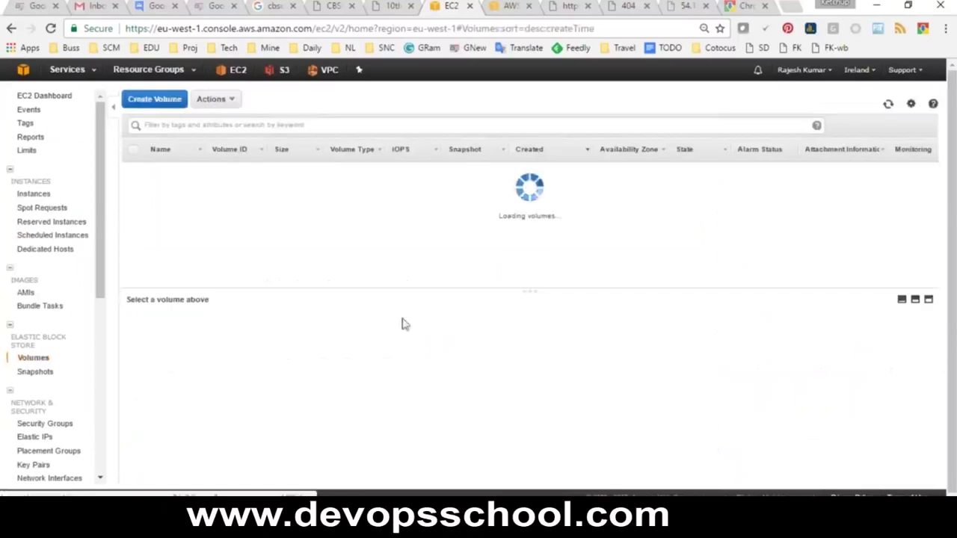
{"action": "left_click", "coordinate": [889, 105]}
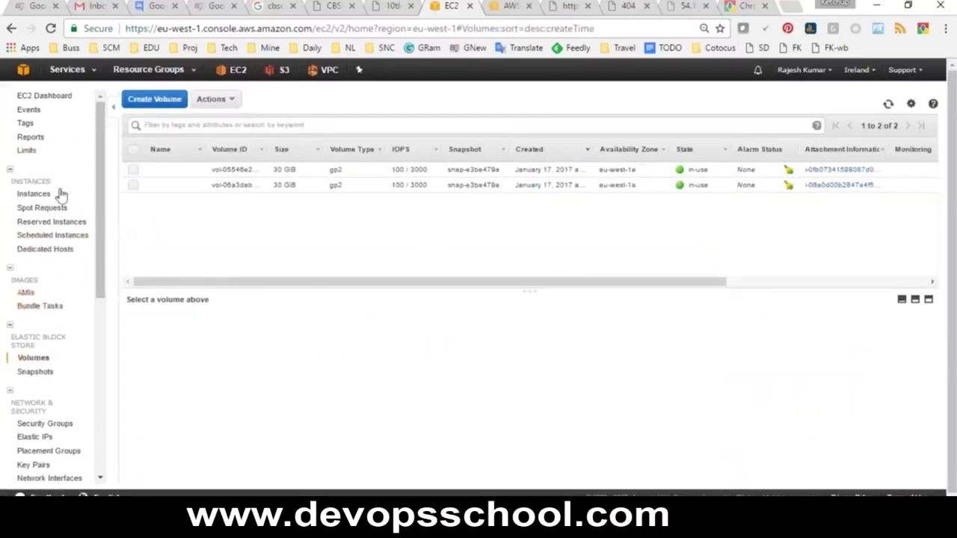
{"action": "left_click", "coordinate": [38, 96]}
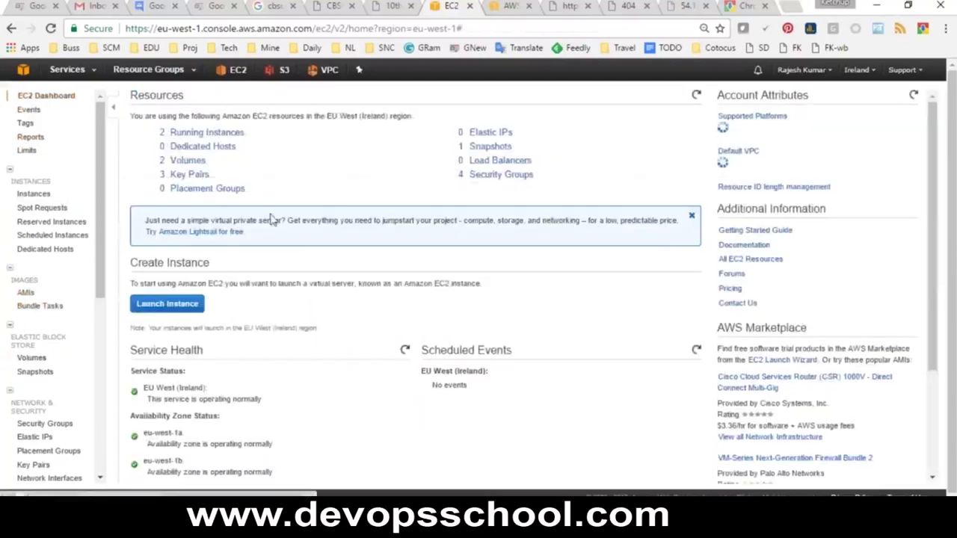
{"action": "left_click_drag", "start_coordinate": [161, 174], "coordinate": [212, 180]}
{"action": "left_click_drag", "start_coordinate": [458, 161], "coordinate": [456, 181]}
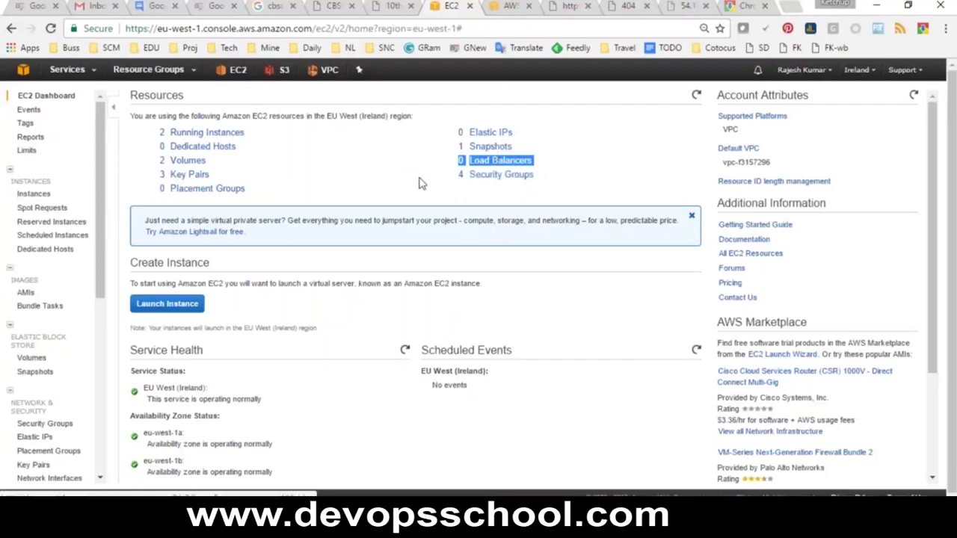
Open the EC2 instance list to check the state of each instance.
{"action": "scroll", "coordinate": [364, 257], "scroll_direction": "down", "scroll_amount": 2}
{"action": "scroll", "coordinate": [86, 306], "scroll_direction": "up", "scroll_amount": 1}
{"action": "left_click_drag", "start_coordinate": [101, 295], "coordinate": [91, 275]}
{"action": "left_click", "coordinate": [35, 188]}
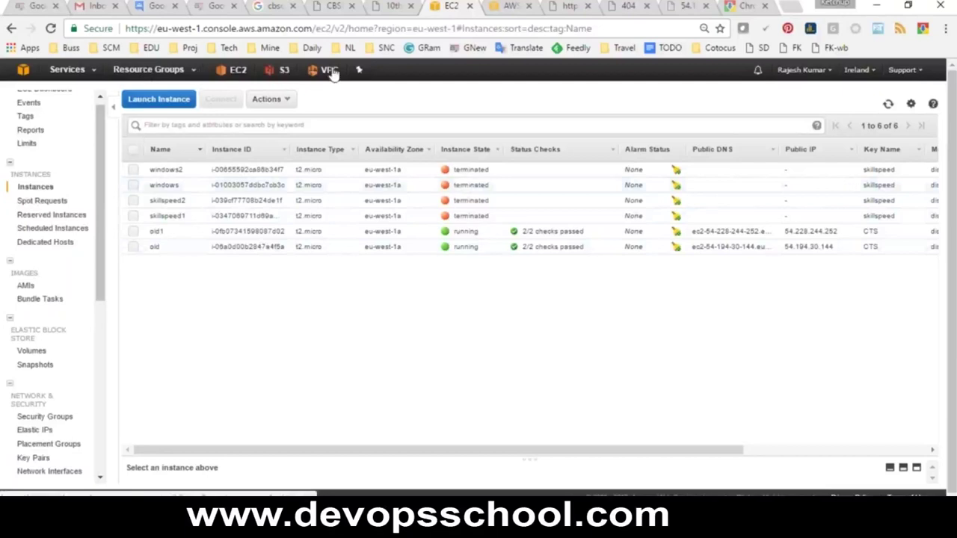
Customize the one-click navigation shortcuts from the console home, adding ElastiCache, DynamoDB and CloudFront.
{"action": "left_click", "coordinate": [23, 71]}
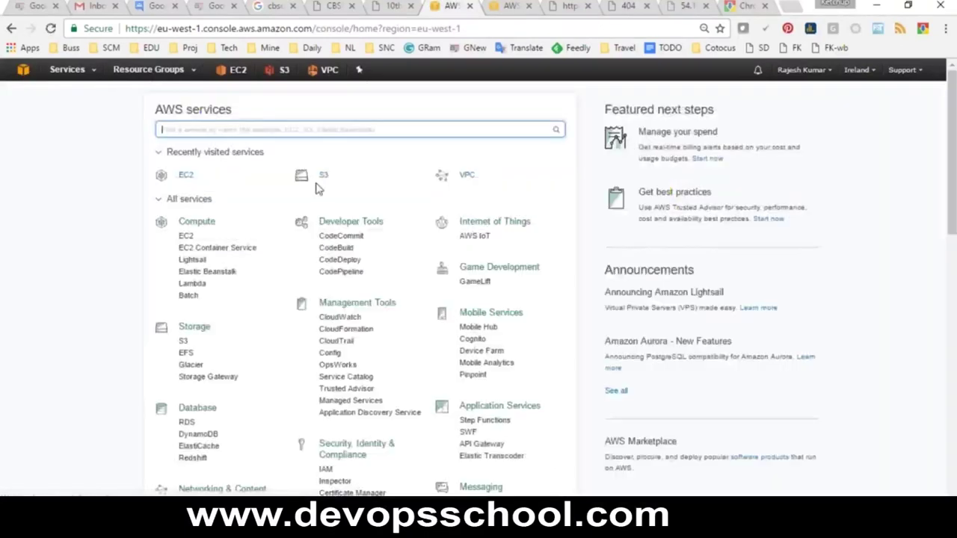
{"action": "left_click", "coordinate": [359, 71]}
{"action": "left_click_drag", "start_coordinate": [402, 263], "coordinate": [359, 75]}
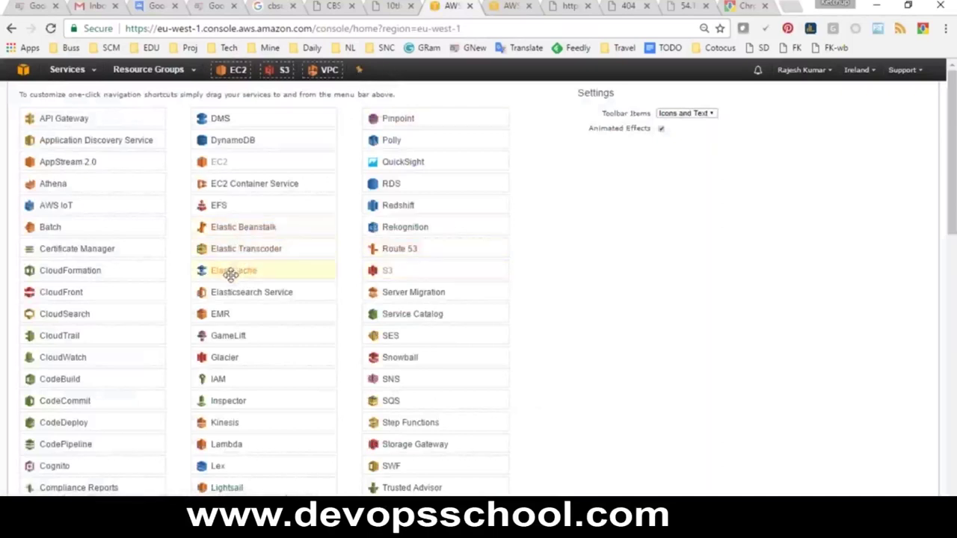
{"action": "left_click_drag", "start_coordinate": [241, 274], "coordinate": [400, 70]}
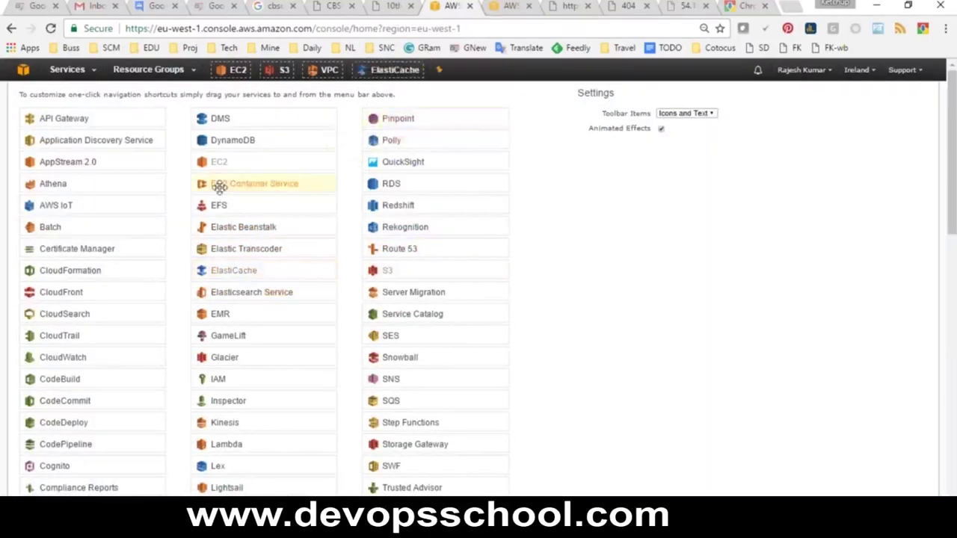
{"action": "left_click_drag", "start_coordinate": [225, 139], "coordinate": [472, 73]}
{"action": "left_click_drag", "start_coordinate": [49, 293], "coordinate": [528, 80]}
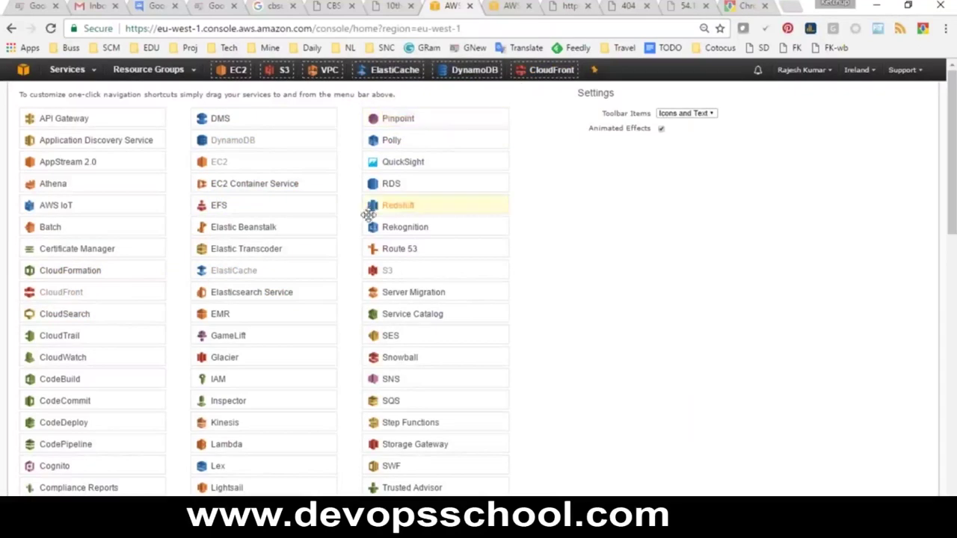
Add an IAM shortcut to the one-click navigation and finish customizing.
{"action": "scroll", "coordinate": [369, 215], "scroll_direction": "down", "scroll_amount": 9}
{"action": "scroll", "coordinate": [369, 215], "scroll_direction": "up", "scroll_amount": 7}
{"action": "scroll", "coordinate": [389, 202], "scroll_direction": "down", "scroll_amount": 2}
{"action": "scroll", "coordinate": [388, 195], "scroll_direction": "up", "scroll_amount": 4}
{"action": "left_click_drag", "start_coordinate": [112, 381], "coordinate": [77, 314]}
{"action": "left_click_drag", "start_coordinate": [105, 254], "coordinate": [424, 388]}
{"action": "scroll", "coordinate": [105, 340], "scroll_direction": "down", "scroll_amount": 1}
{"action": "scroll", "coordinate": [132, 397], "scroll_direction": "down", "scroll_amount": 1}
{"action": "scroll", "coordinate": [254, 427], "scroll_direction": "up", "scroll_amount": 1}
{"action": "scroll", "coordinate": [432, 385], "scroll_direction": "down", "scroll_amount": 1}
{"action": "scroll", "coordinate": [431, 384], "scroll_direction": "up", "scroll_amount": 2}
{"action": "scroll", "coordinate": [425, 387], "scroll_direction": "up", "scroll_amount": 1}
{"action": "left_click_drag", "start_coordinate": [218, 381], "coordinate": [604, 72]}
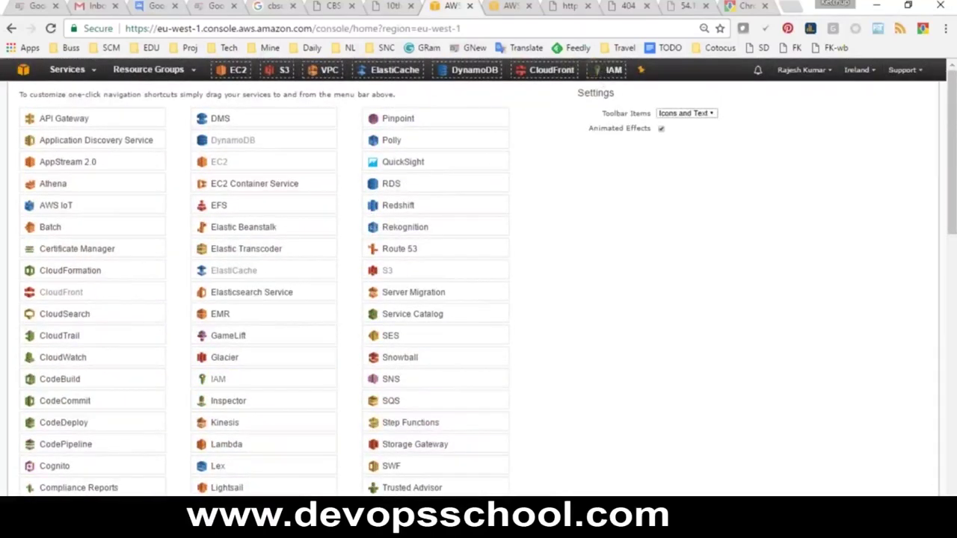
{"action": "left_click", "coordinate": [641, 71]}
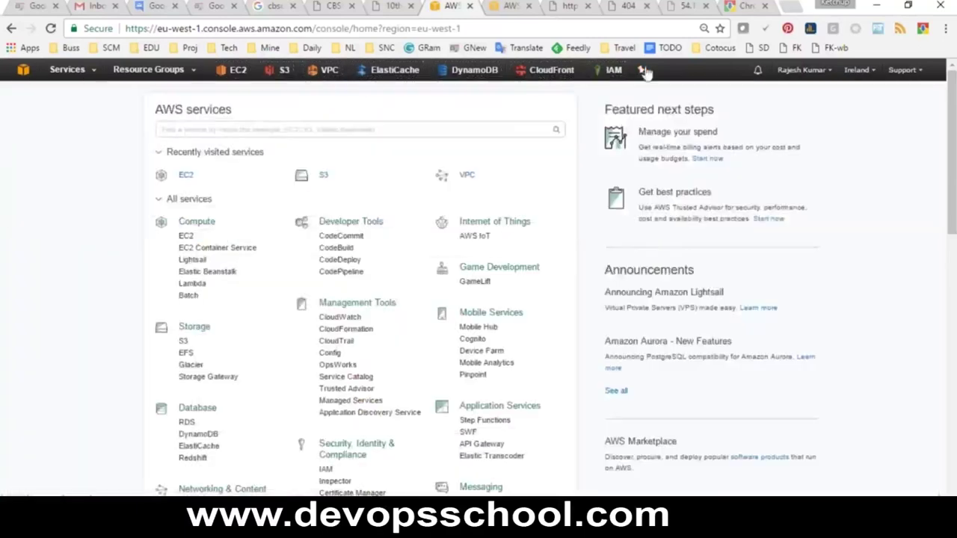
Open EC2 and view its spot requests, reserved instances and scheduled instances pages.
{"action": "left_click", "coordinate": [187, 177]}
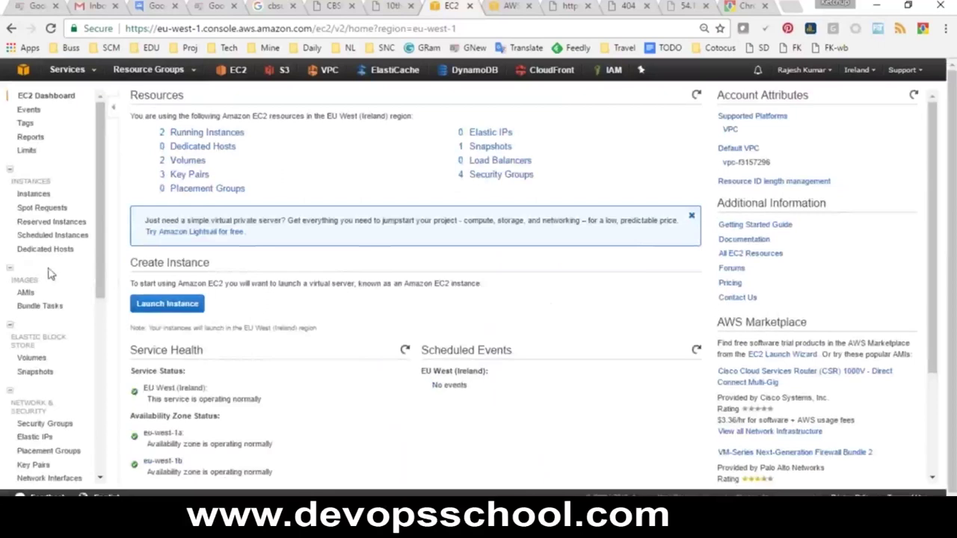
{"action": "left_click", "coordinate": [43, 209]}
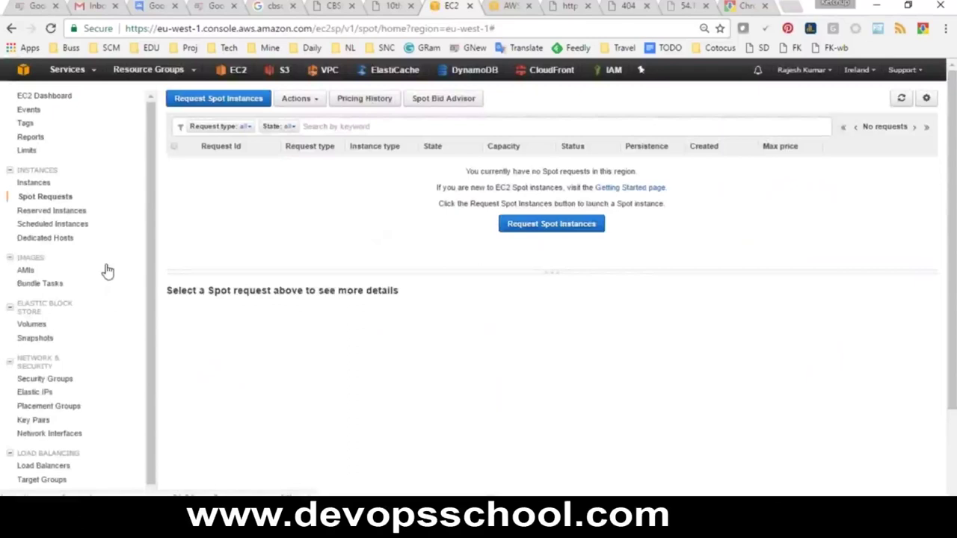
{"action": "left_click", "coordinate": [52, 213]}
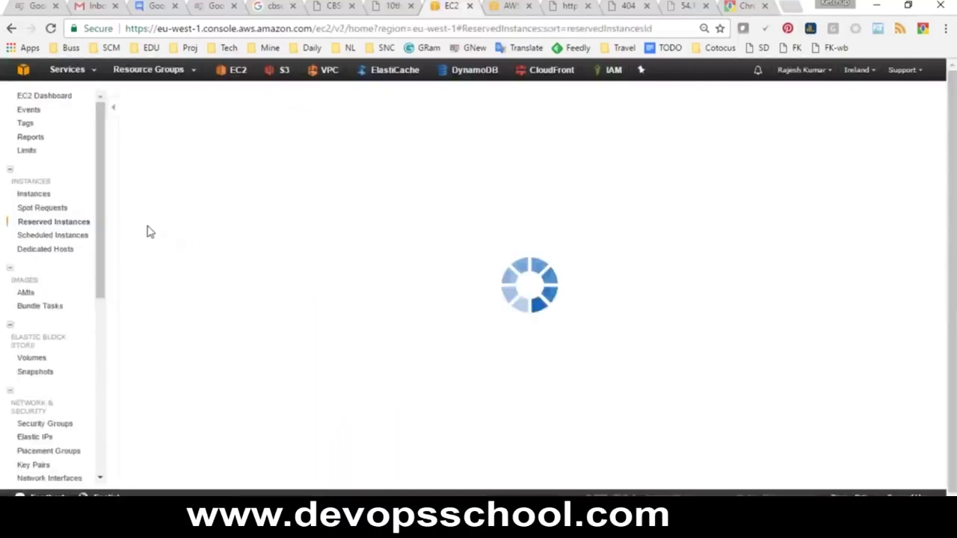
{"action": "left_click", "coordinate": [63, 237]}
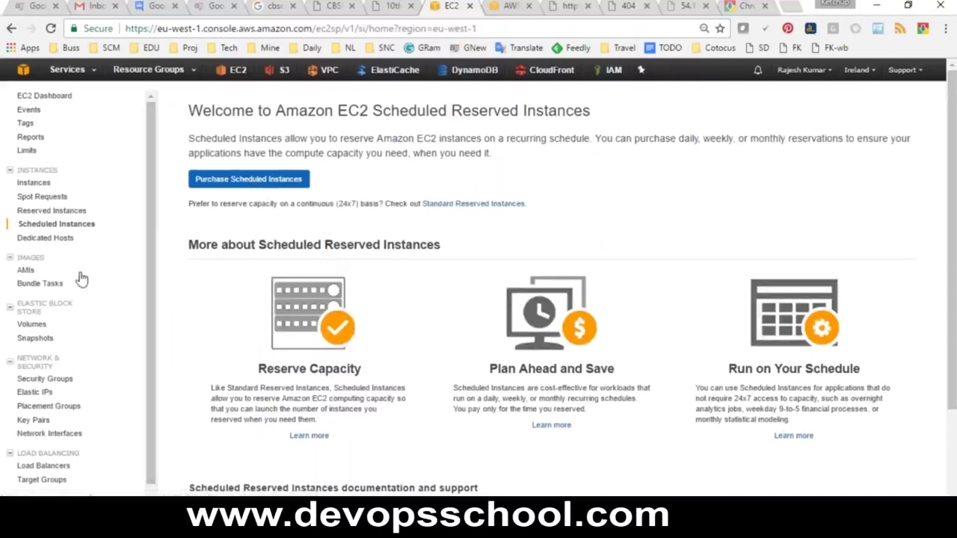
View the EC2 pages for AMIs, snapshots, security groups and Elastic IPs.
{"action": "left_click", "coordinate": [33, 270]}
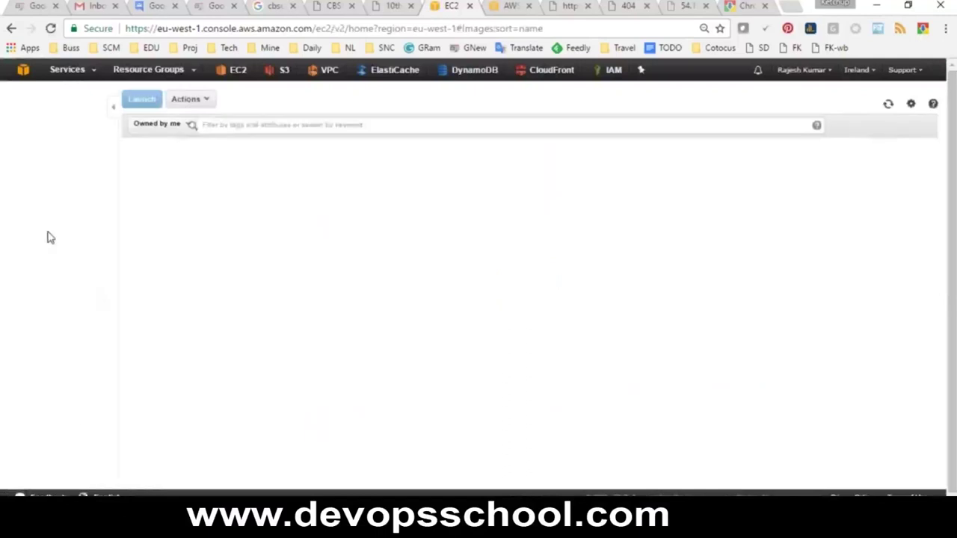
{"action": "scroll", "coordinate": [56, 254], "scroll_direction": "down", "scroll_amount": 2}
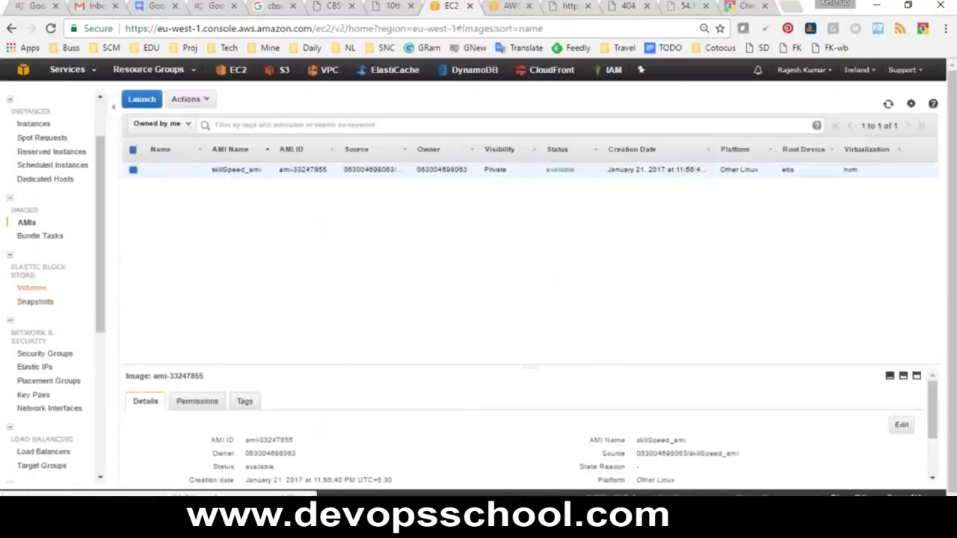
{"action": "left_click", "coordinate": [31, 288]}
{"action": "left_click", "coordinate": [38, 303]}
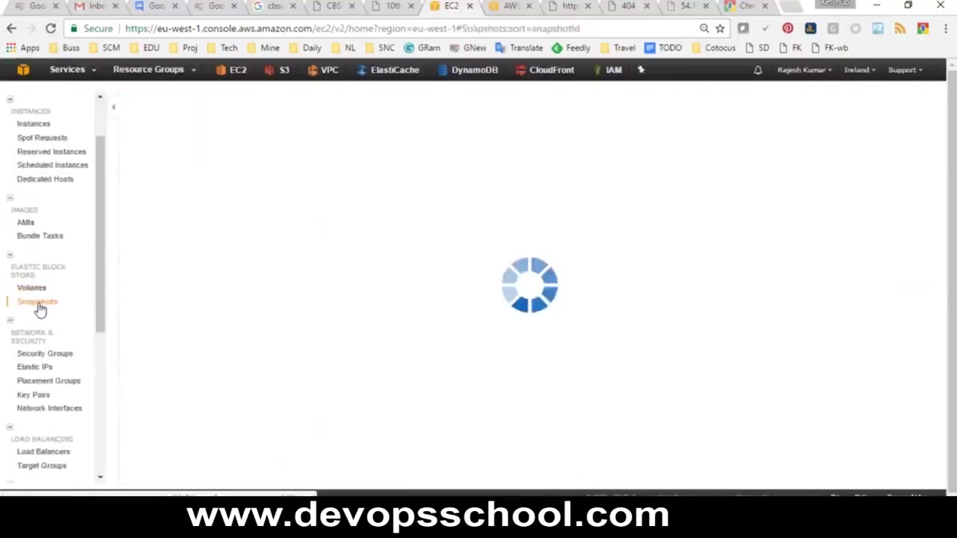
{"action": "scroll", "coordinate": [56, 307], "scroll_direction": "down", "scroll_amount": 2}
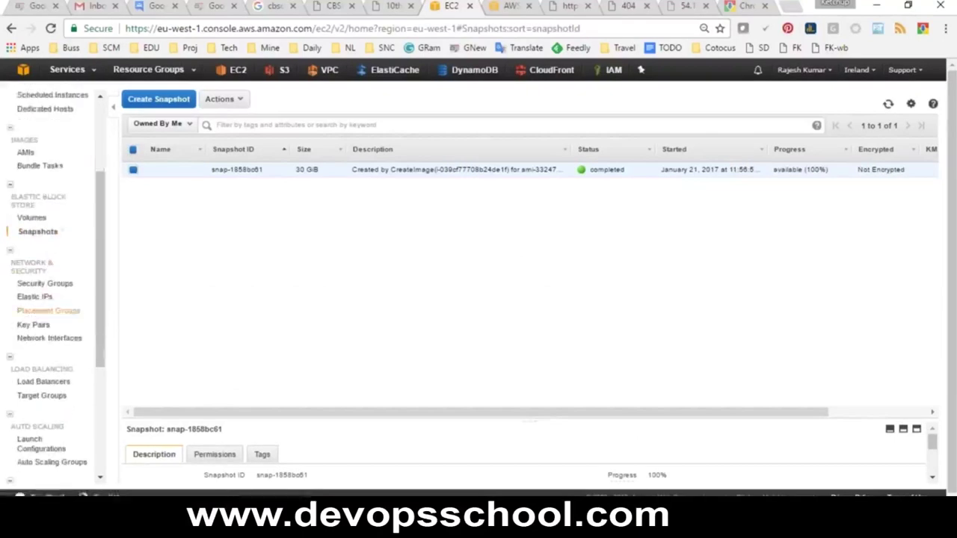
{"action": "left_click", "coordinate": [46, 285]}
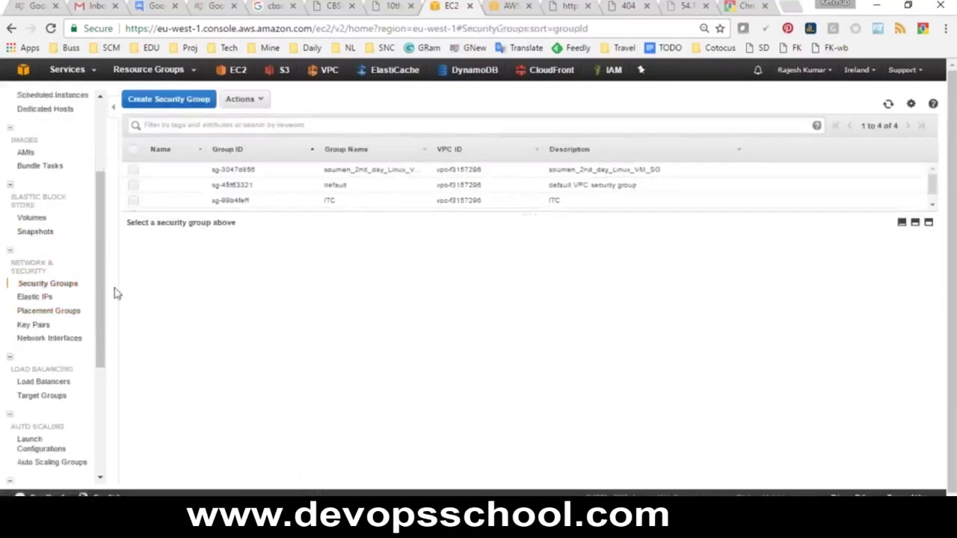
{"action": "left_click", "coordinate": [35, 298]}
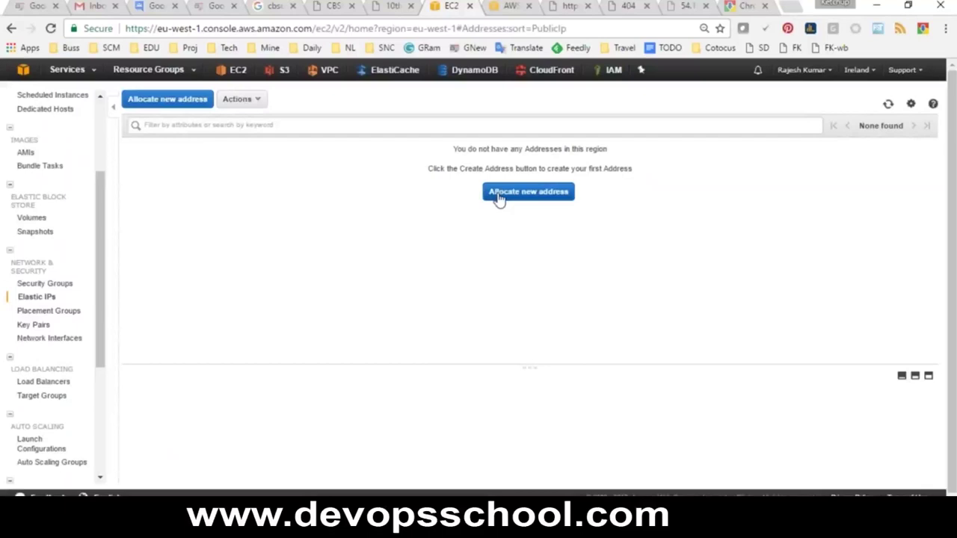
Allocate a new Elastic IP address, highlight the allocated address and return to the address list.
{"action": "left_click", "coordinate": [499, 196]}
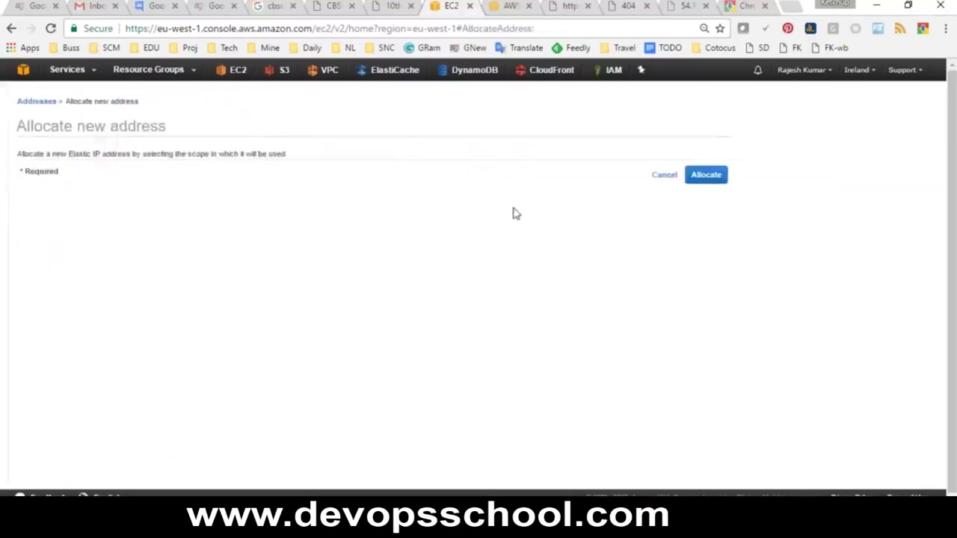
{"action": "left_click", "coordinate": [697, 181]}
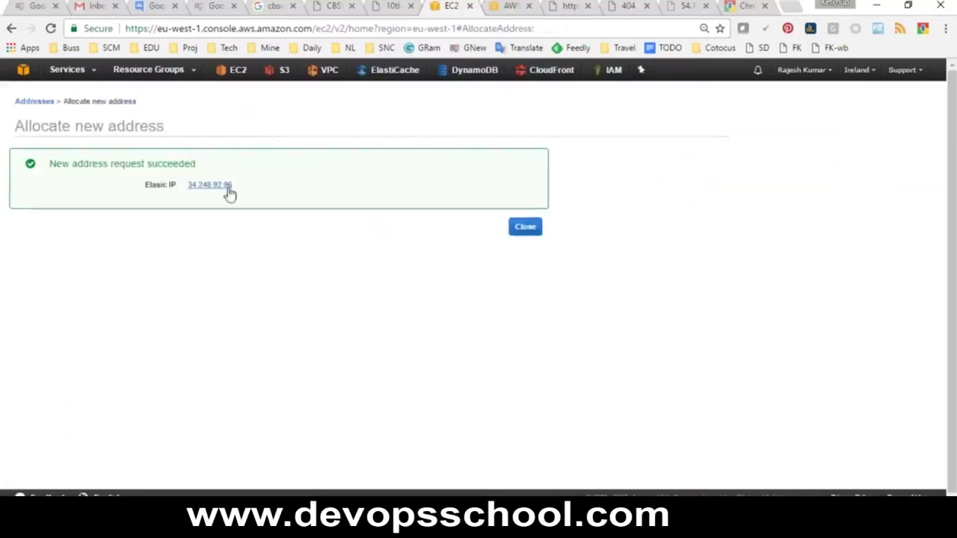
{"action": "left_click_drag", "start_coordinate": [257, 190], "coordinate": [192, 185]}
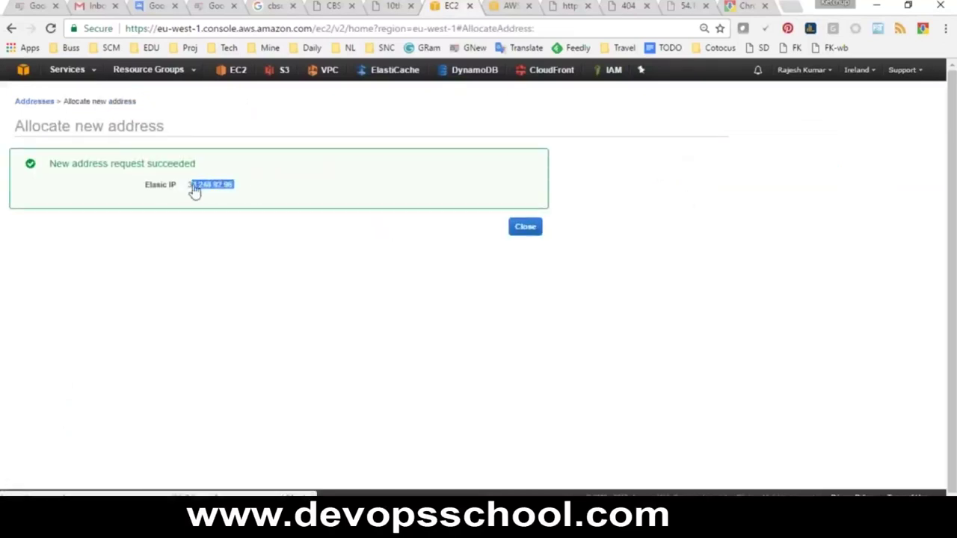
{"action": "left_click", "coordinate": [526, 229]}
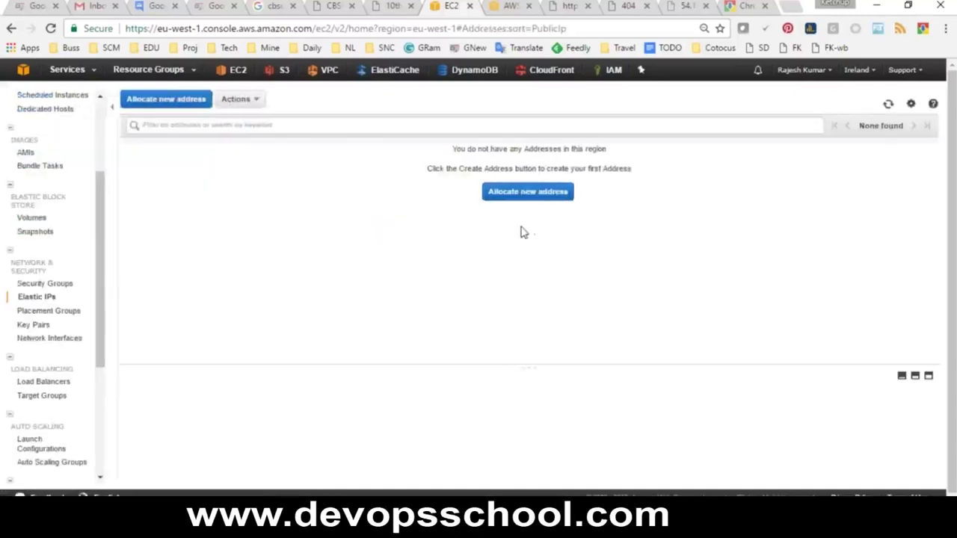
View the instances that the new Elastic IP can be associated with, and cancel the association form.
{"action": "left_click", "coordinate": [134, 170]}
{"action": "left_click", "coordinate": [132, 152]}
{"action": "left_click", "coordinate": [257, 99]}
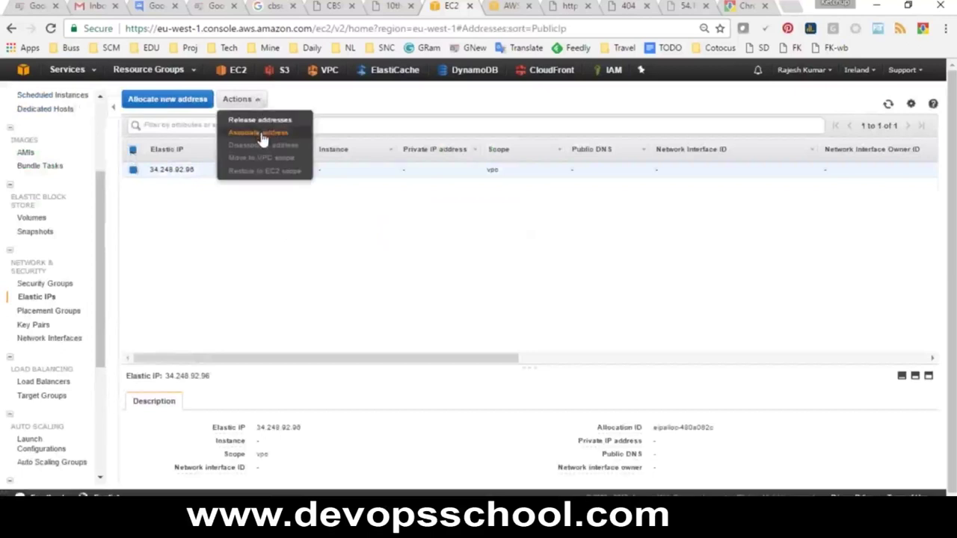
{"action": "left_click", "coordinate": [261, 138]}
{"action": "left_click", "coordinate": [210, 215]}
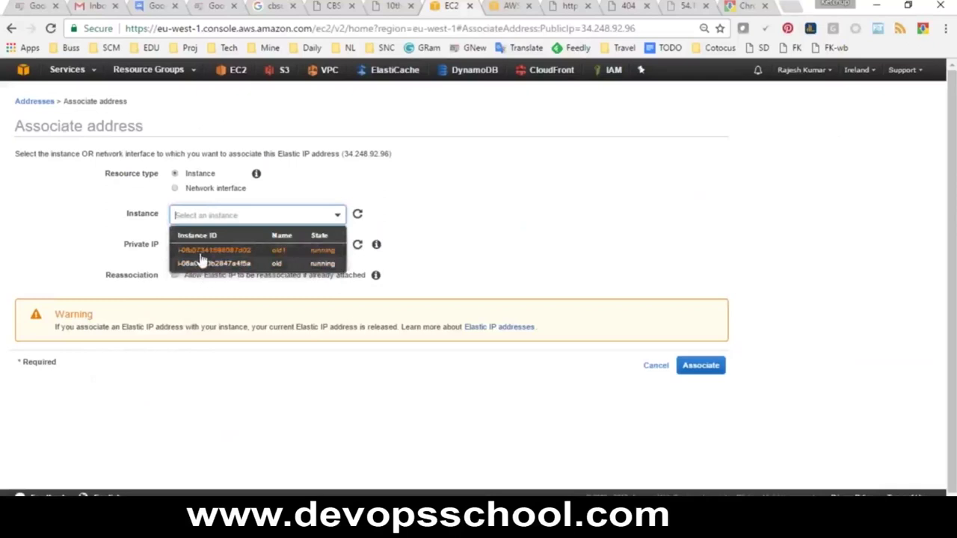
{"action": "left_click", "coordinate": [656, 367]}
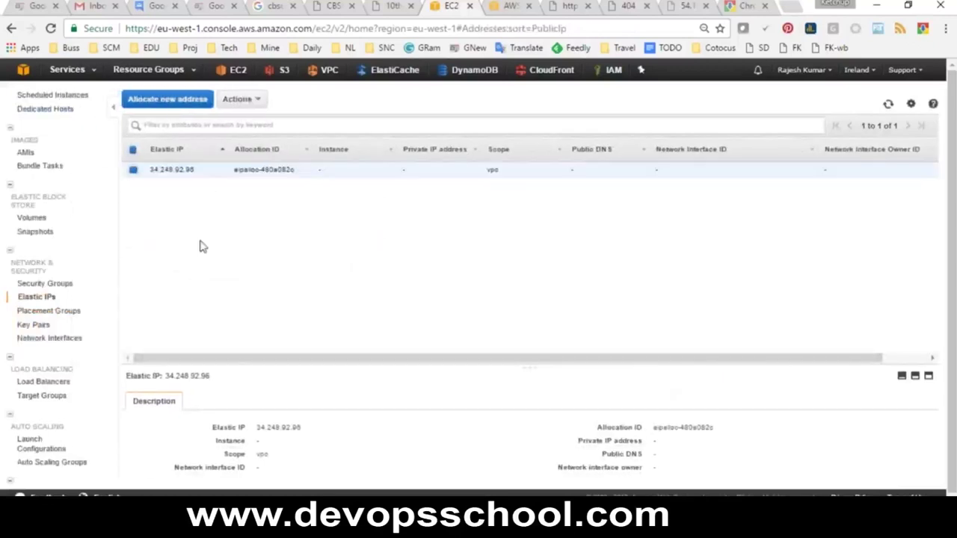
Release the selected Elastic IP address and confirm the release.
{"action": "left_click", "coordinate": [133, 152]}
{"action": "left_click", "coordinate": [133, 152]}
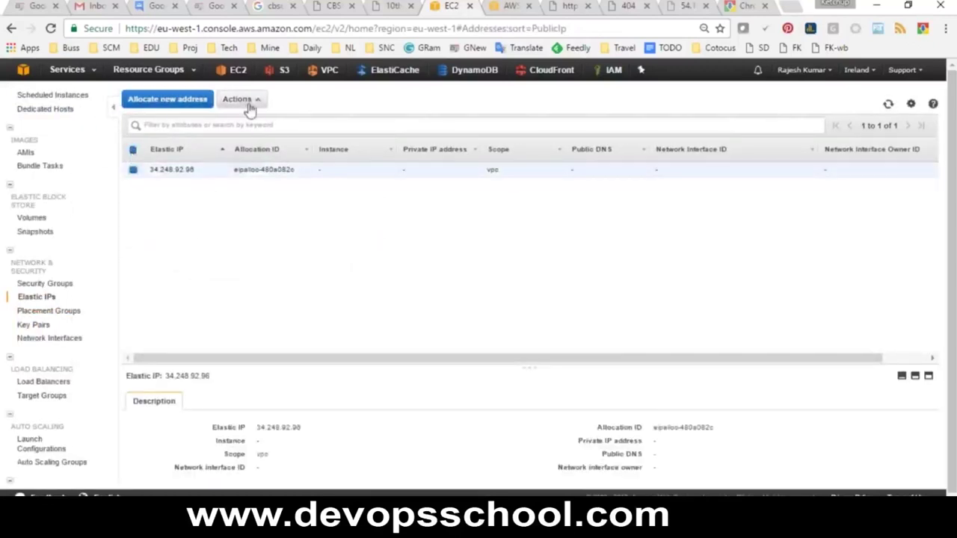
{"action": "left_click", "coordinate": [249, 102]}
{"action": "left_click", "coordinate": [254, 121]}
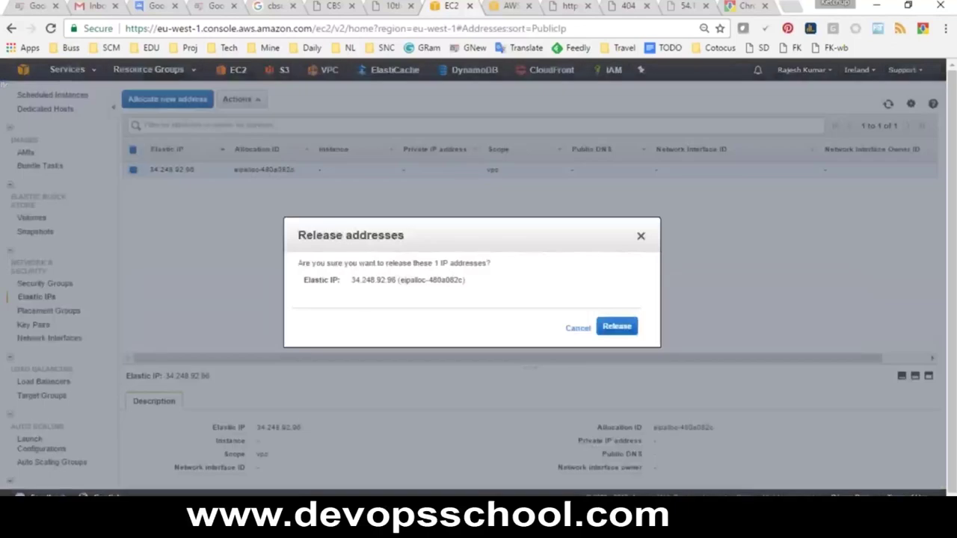
{"action": "left_click", "coordinate": [628, 330]}
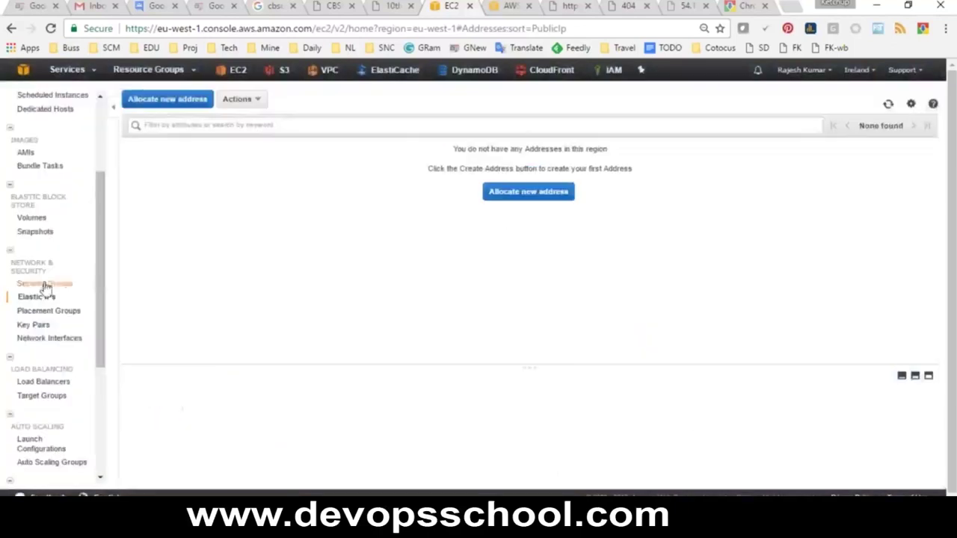
Open the EC2 page for key pairs.
{"action": "left_click", "coordinate": [34, 326]}
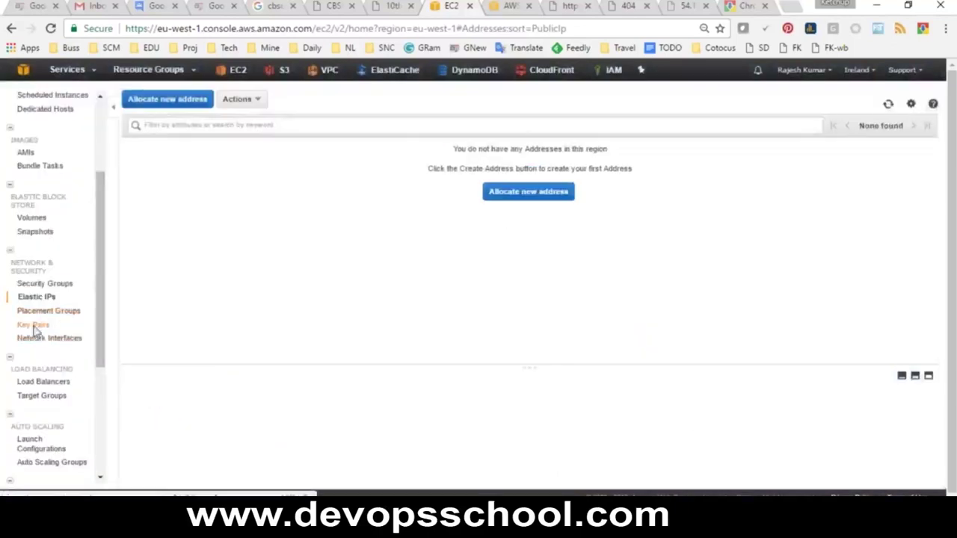